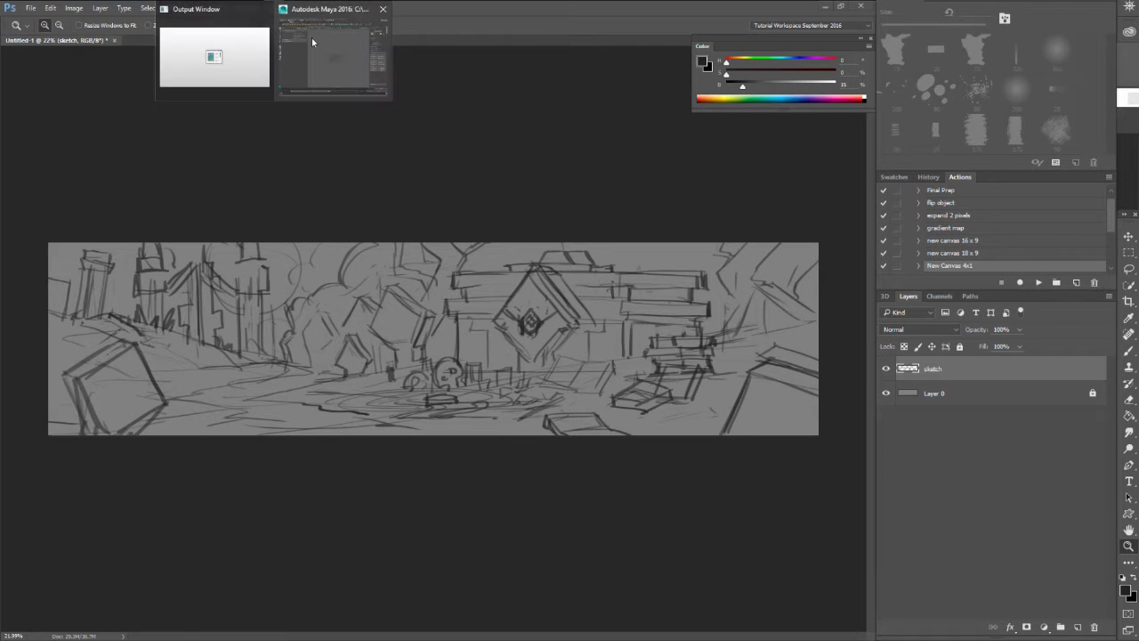
Switch to Maya and close the Tool Settings panel to enlarge the perspective view
{"action": "left_click", "coordinate": [312, 37]}
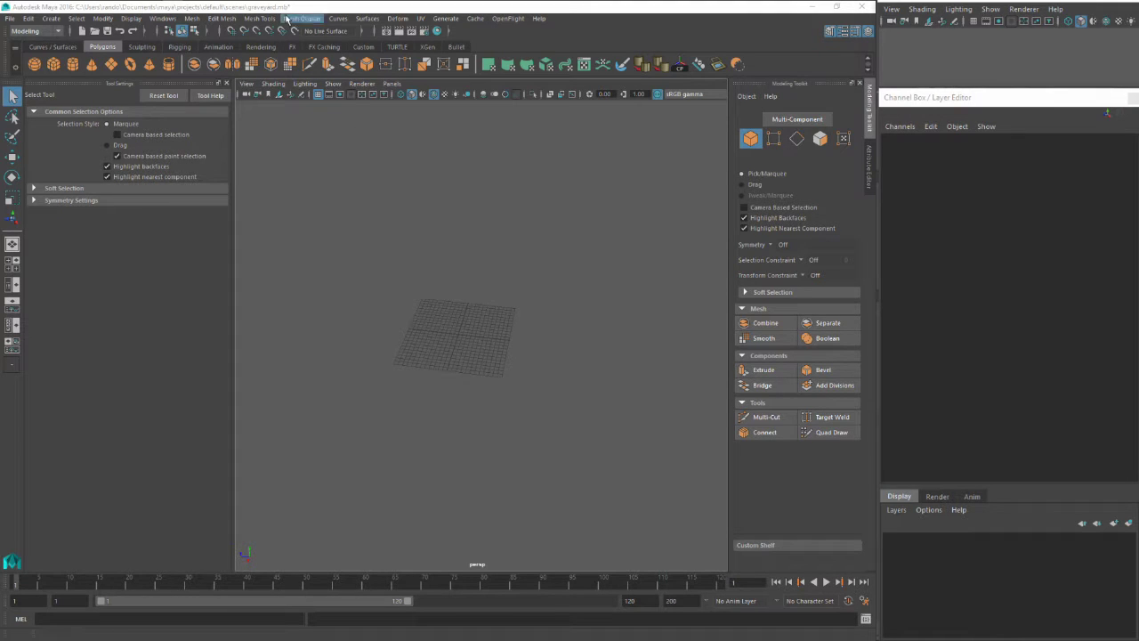
{"action": "left_click", "coordinate": [266, 186]}
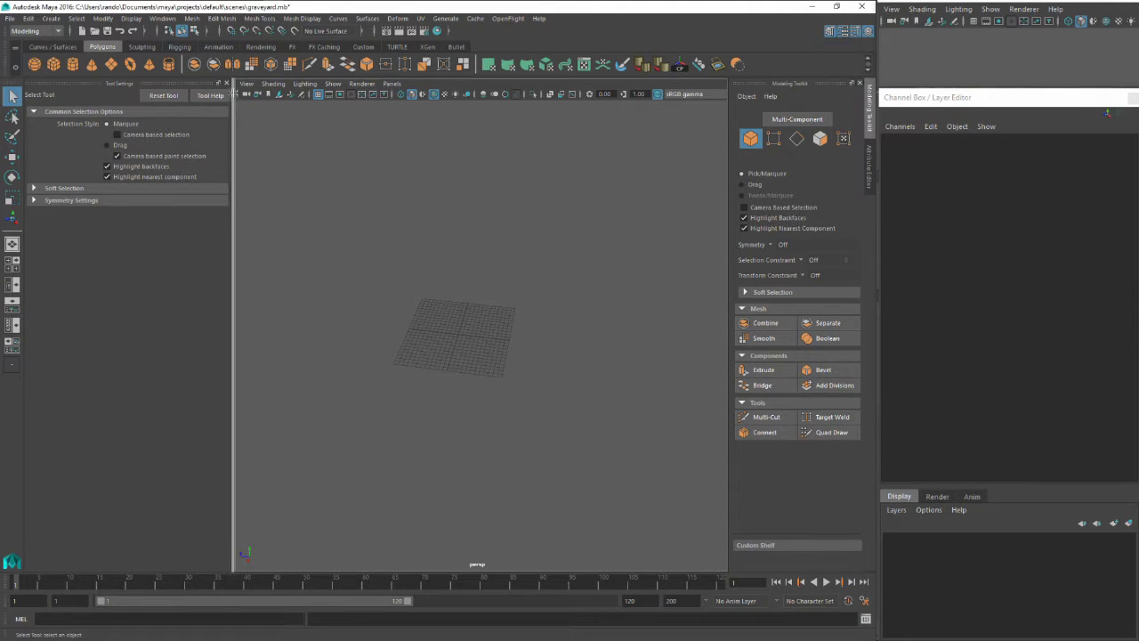
{"action": "left_click", "coordinate": [228, 83]}
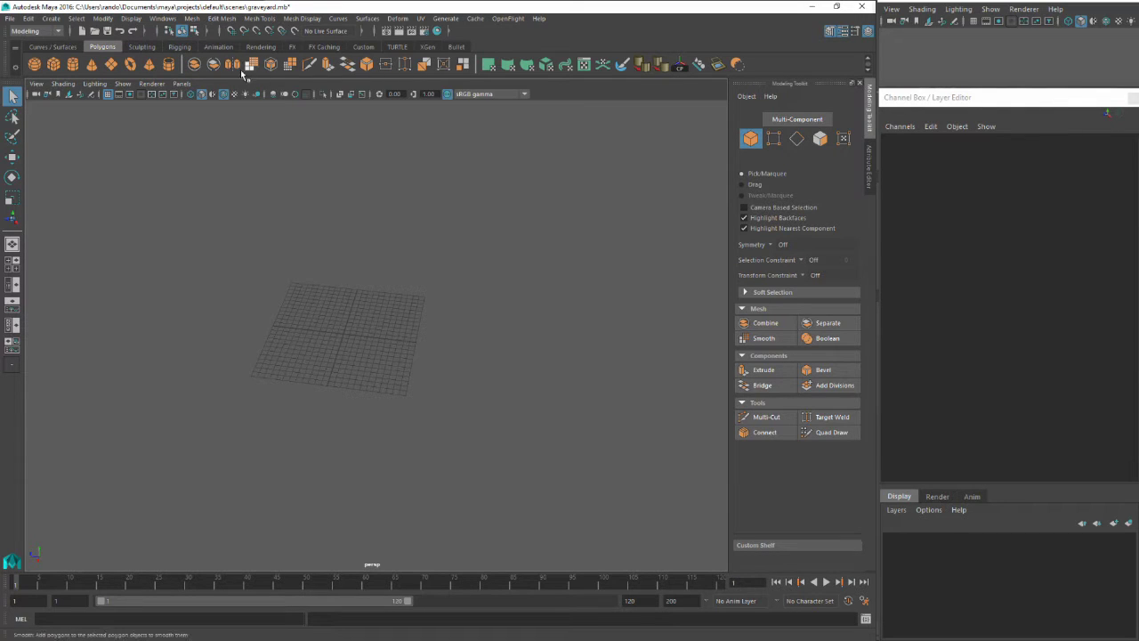
Create a polygon plane at the origin and scale it uniformly to about 77.6 as the ground
{"action": "left_click", "coordinate": [111, 64]}
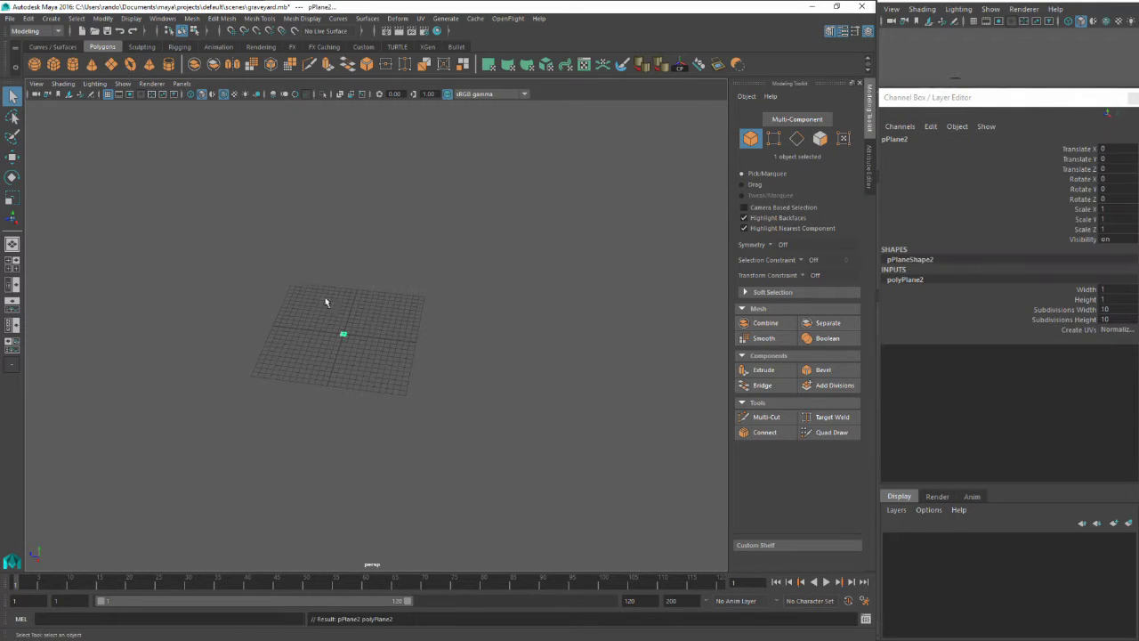
{"action": "key", "text": "r"}
{"action": "left_click_drag", "start_coordinate": [326, 301], "coordinate": [504, 323], "text": "alt"}
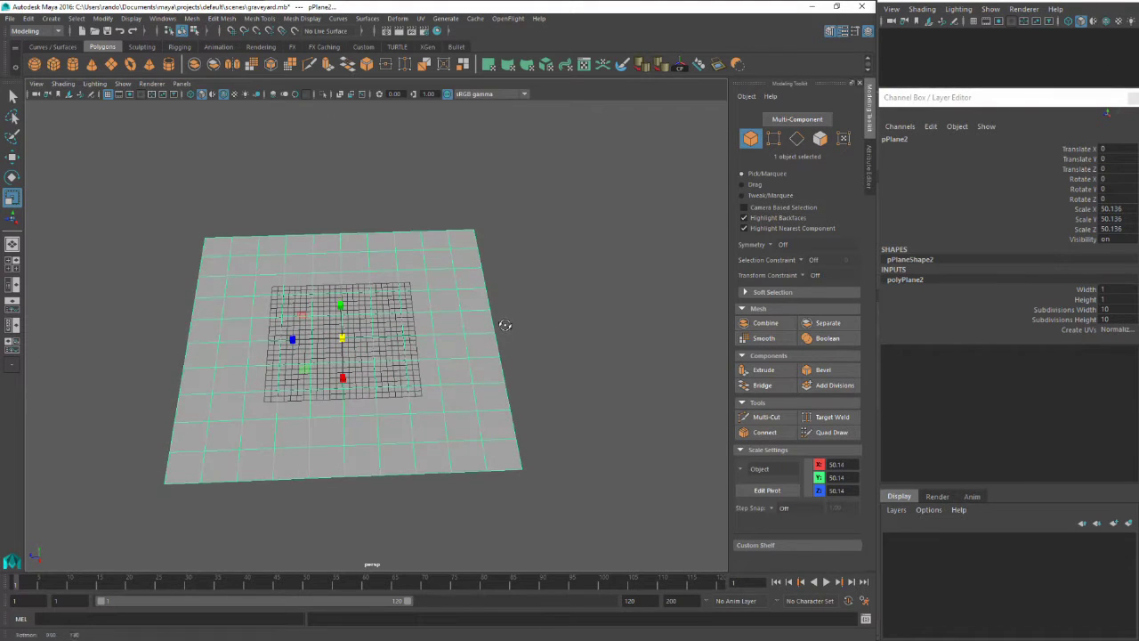
{"action": "left_click", "coordinate": [1011, 60]}
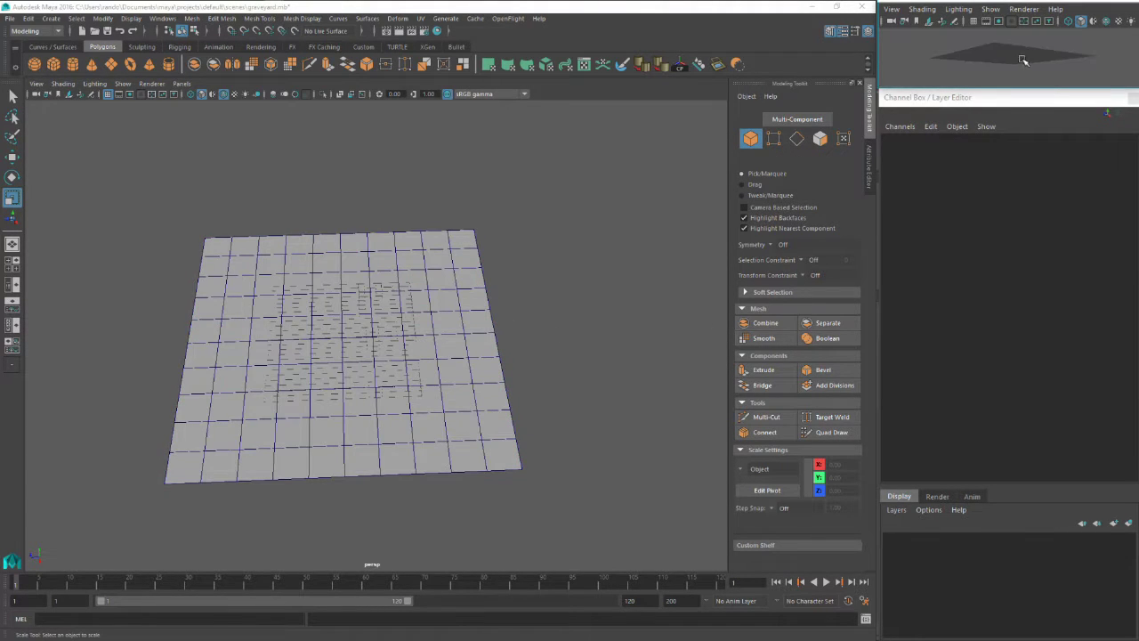
{"action": "left_click", "coordinate": [1025, 68]}
{"action": "left_click_drag", "start_coordinate": [1028, 79], "coordinate": [1016, 46], "text": "alt"}
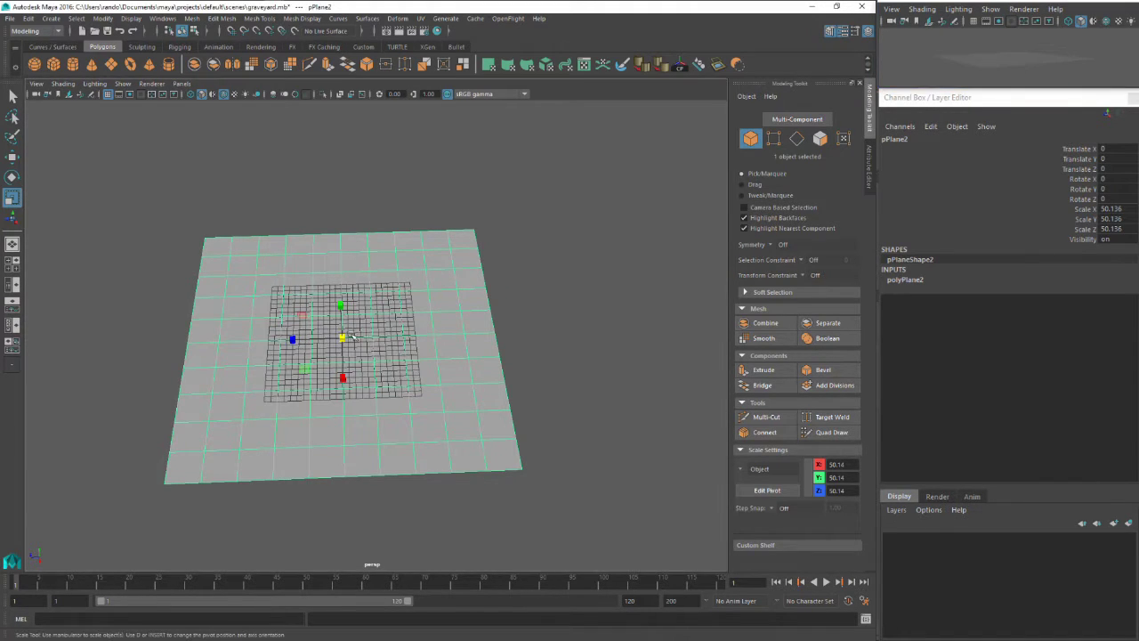
{"action": "left_click_drag", "start_coordinate": [353, 337], "coordinate": [477, 318]}
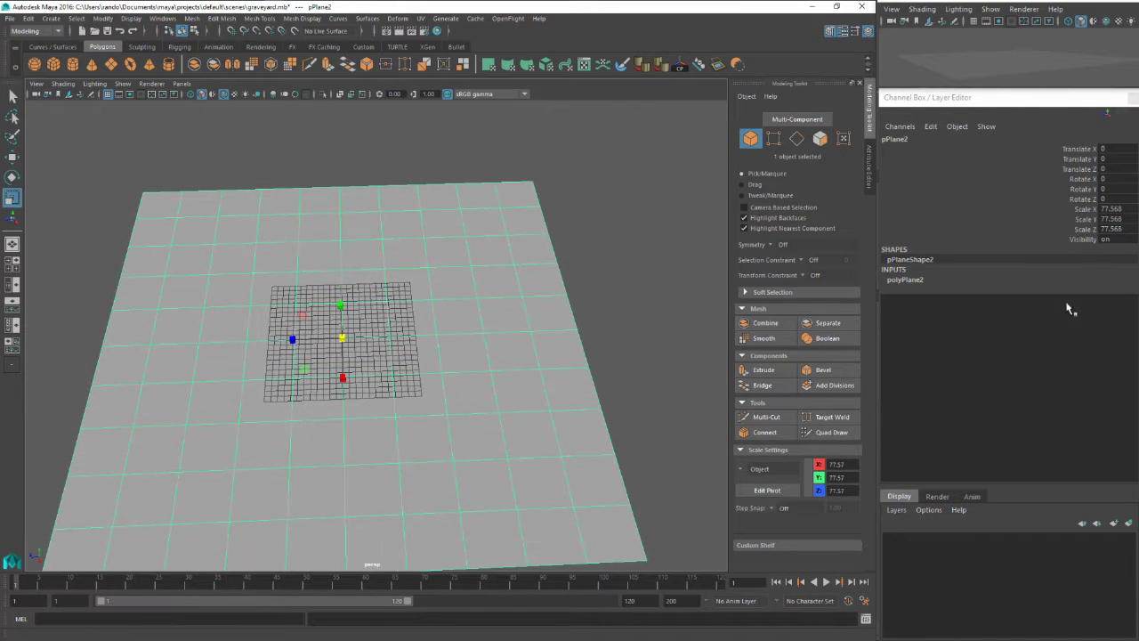
Set the ground plane's width and height subdivisions to 222
{"action": "left_click", "coordinate": [907, 279]}
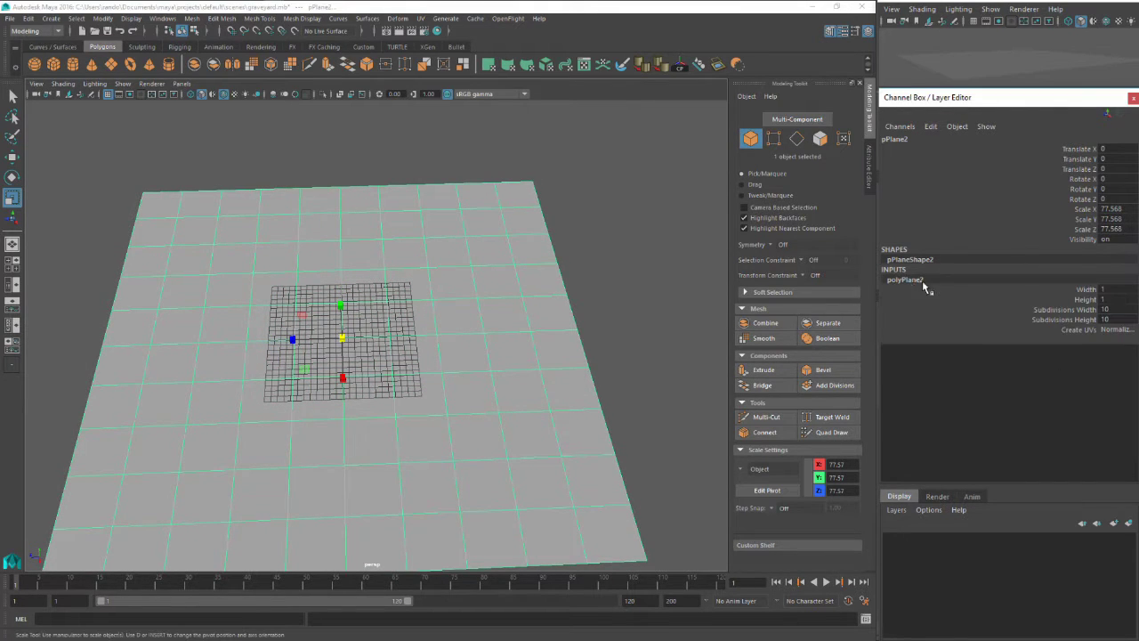
{"action": "type", "text": "222"}
{"action": "key", "text": "Tab"}
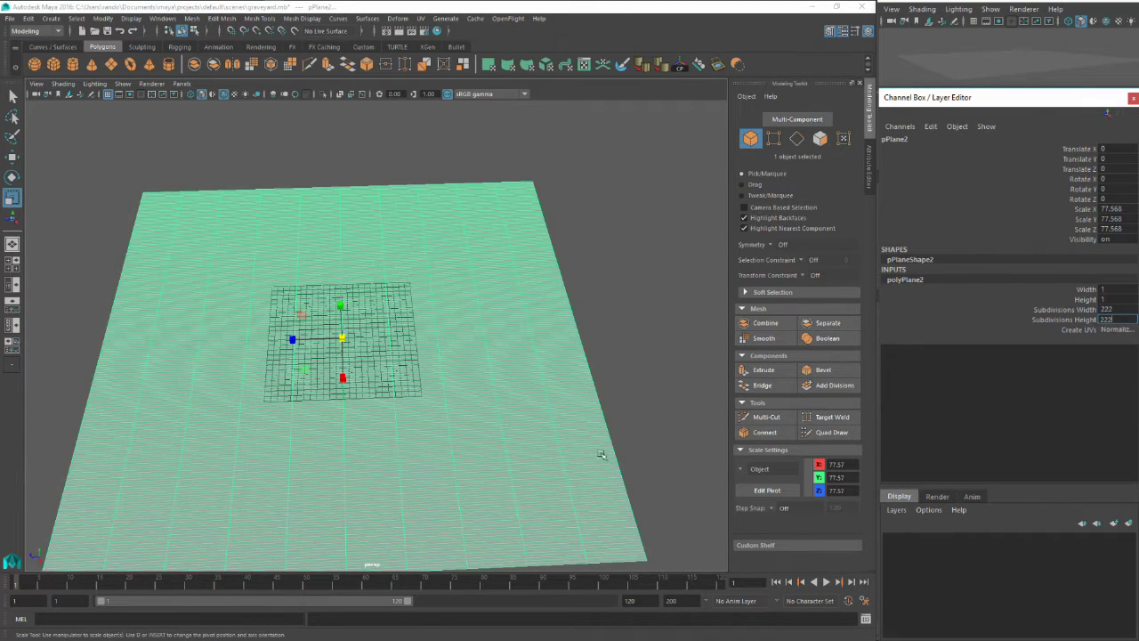
{"action": "key", "text": "Return"}
{"action": "left_click_drag", "start_coordinate": [602, 454], "coordinate": [387, 375], "text": "alt"}
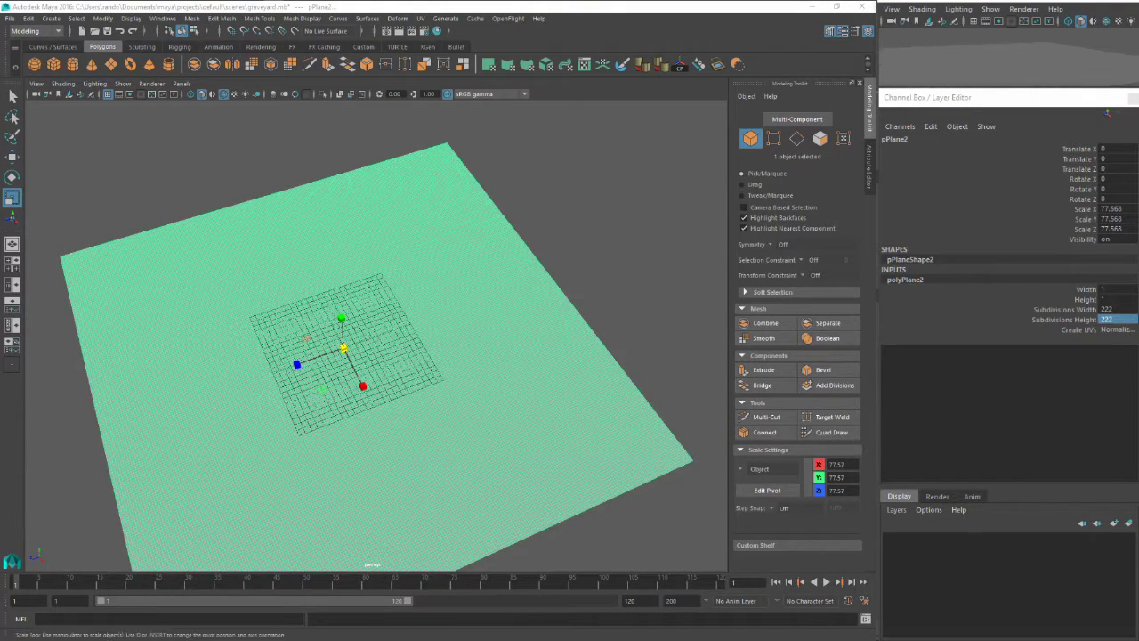
{"action": "left_click_drag", "start_coordinate": [419, 187], "coordinate": [338, 293], "text": "alt"}
{"action": "right_click", "coordinate": [333, 306]}
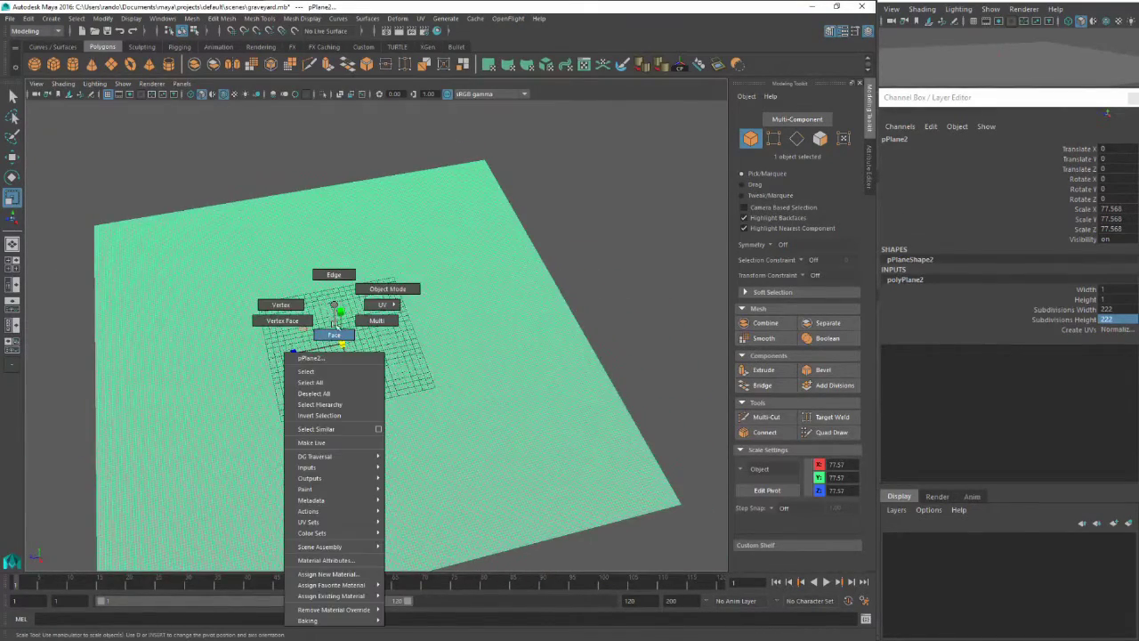
{"action": "left_click", "coordinate": [334, 334]}
{"action": "left_click_drag", "start_coordinate": [368, 350], "coordinate": [321, 290], "text": "alt"}
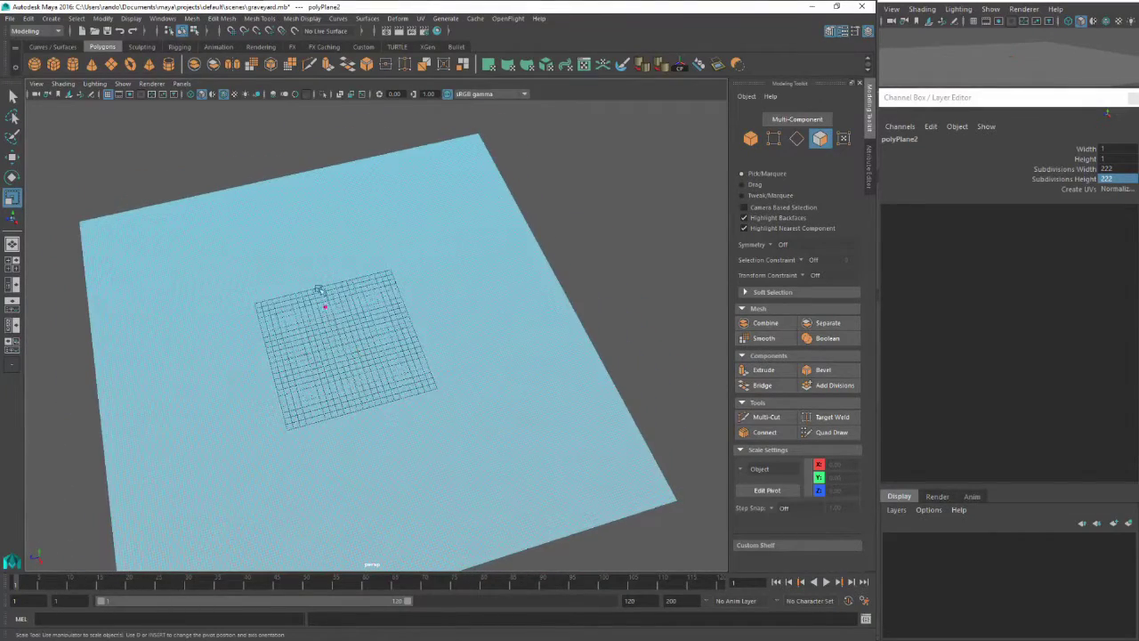
{"action": "key", "text": "q"}
Create a polygon cube at the origin, enlarge it to about 1.95, and stretch its Z scale to about 4.9
{"action": "left_click", "coordinate": [53, 65]}
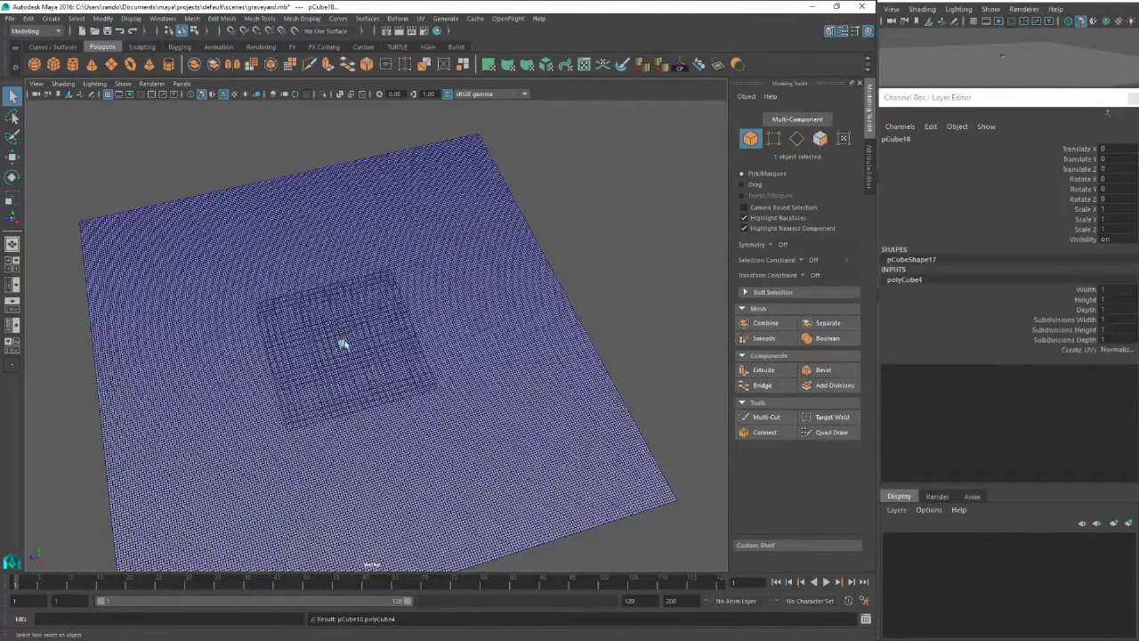
{"action": "key", "text": "f"}
{"action": "scroll", "coordinate": [356, 333], "scroll_direction": "down", "scroll_amount": 5}
{"action": "key", "text": "r"}
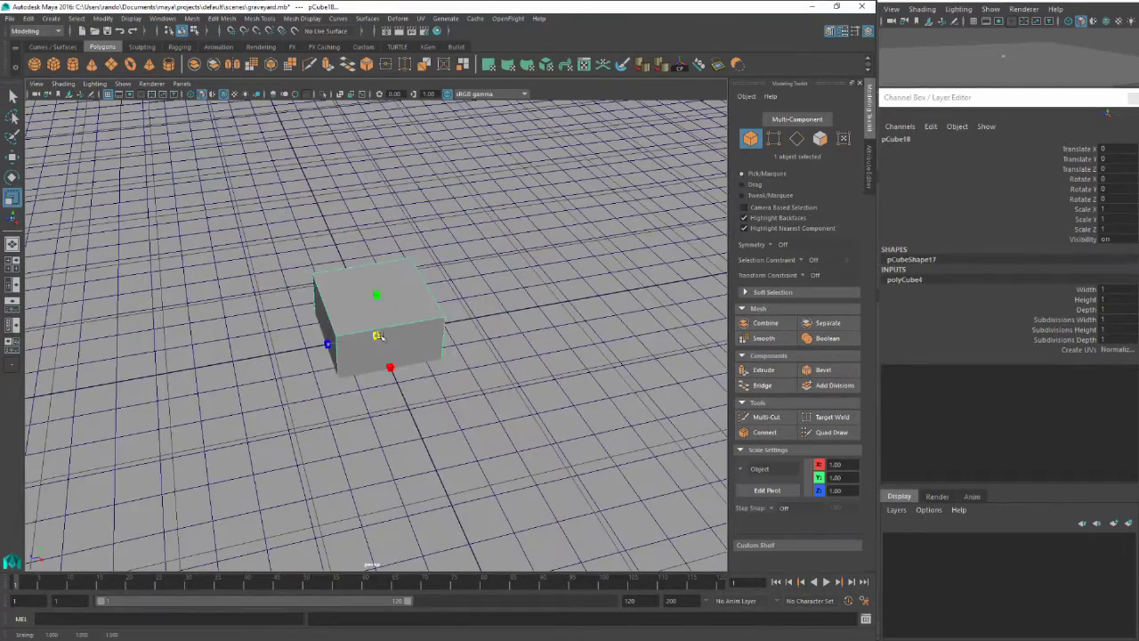
{"action": "left_click_drag", "start_coordinate": [377, 335], "coordinate": [413, 328]}
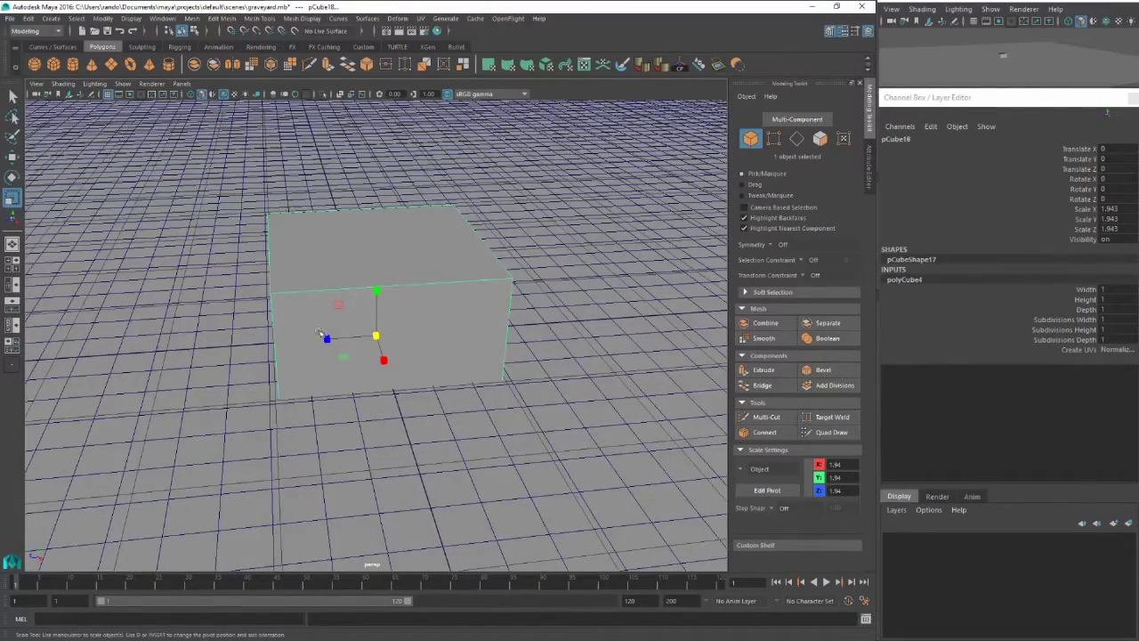
{"action": "left_click_drag", "start_coordinate": [326, 338], "coordinate": [252, 342]}
Raise the long block to about 0.86 in Y and set its Y scale to about 1.46
{"action": "left_click", "coordinate": [388, 338]}
{"action": "left_click_drag", "start_coordinate": [388, 337], "coordinate": [437, 338], "text": "alt"}
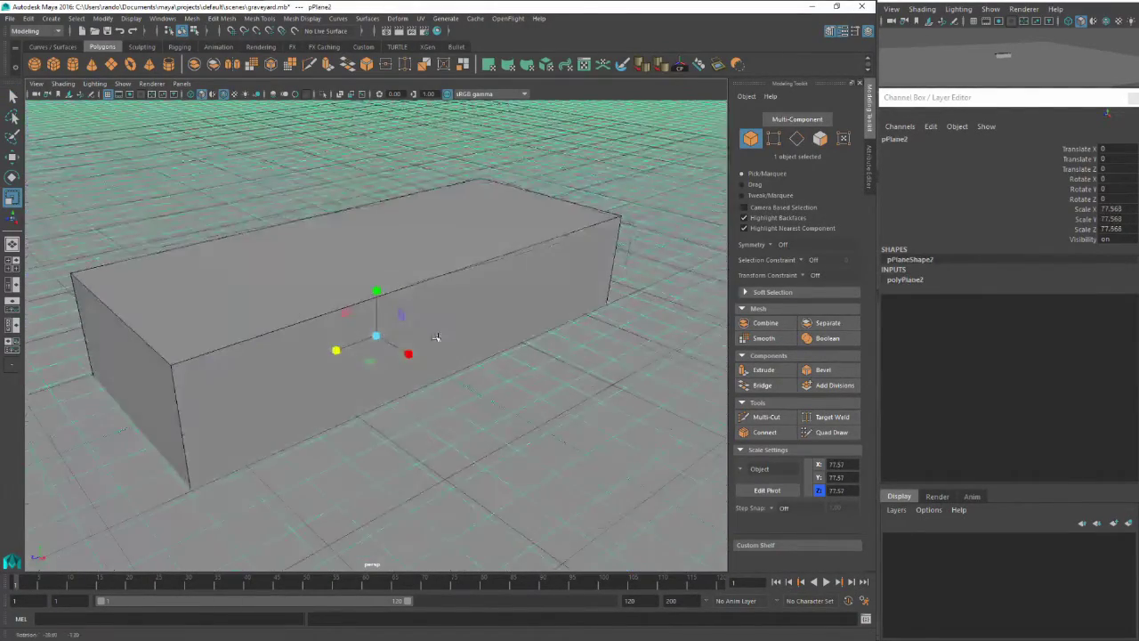
{"action": "left_click", "coordinate": [436, 338]}
{"action": "key", "text": "w"}
{"action": "left_click_drag", "start_coordinate": [376, 292], "coordinate": [377, 254]}
{"action": "key", "text": "r"}
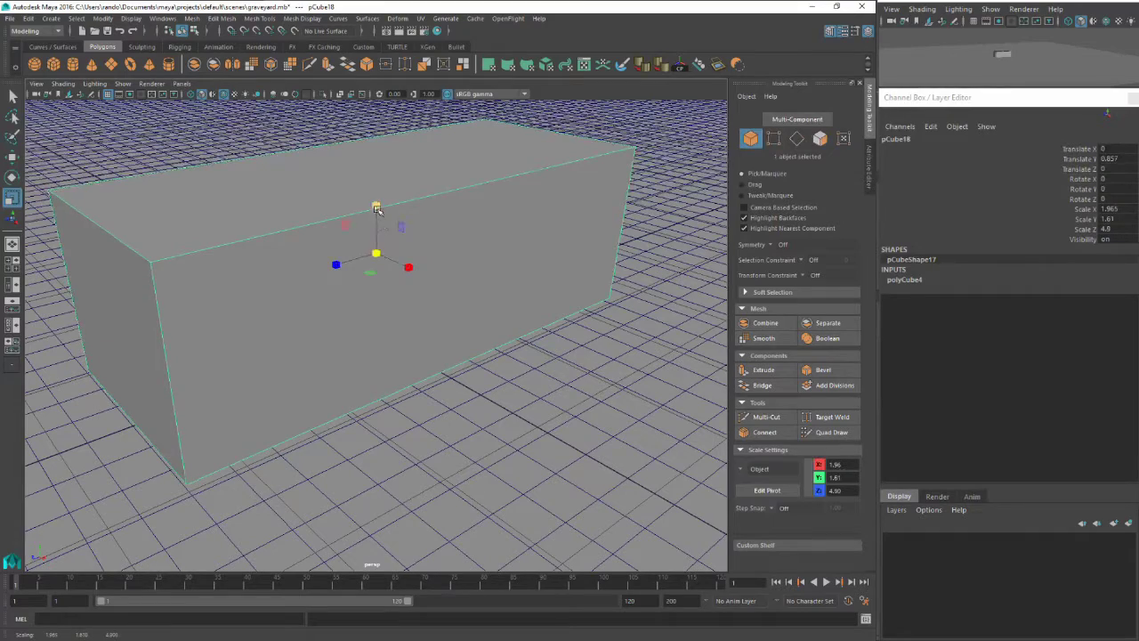
{"action": "left_click_drag", "start_coordinate": [376, 207], "coordinate": [349, 246]}
{"action": "key", "text": "w"}
{"action": "key", "text": "ctrl+d"}
{"action": "key", "text": "r"}
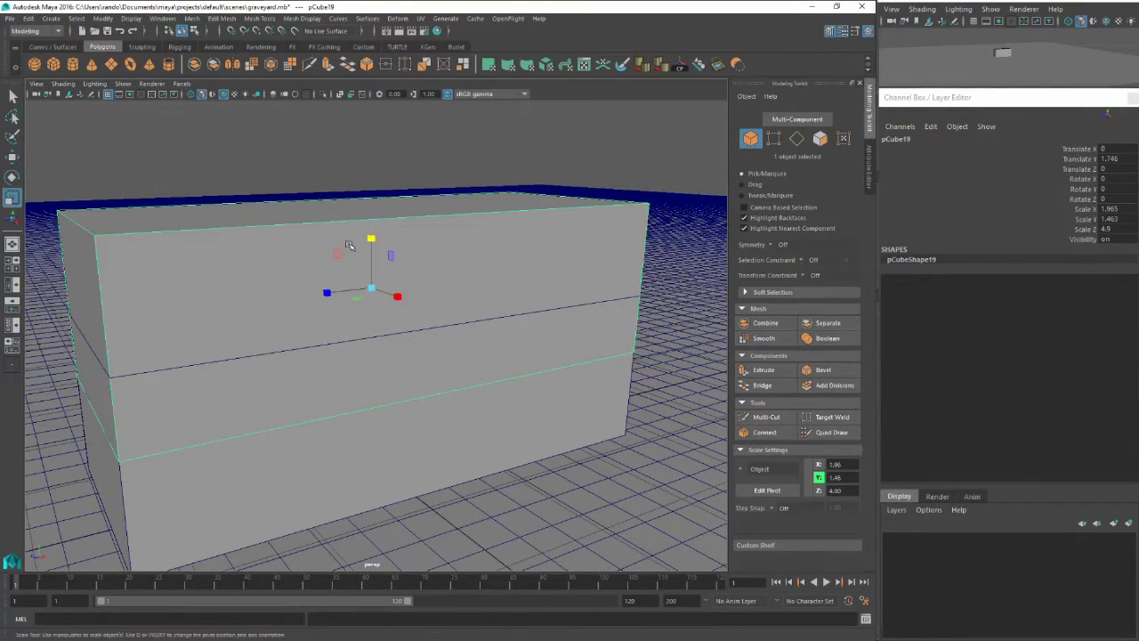
{"action": "key", "text": "Delete"}
Duplicate the long block as a slab scaled about 2.08 × 0.31 × 5.19 and place it at about 1.24 in Y
{"action": "left_click", "coordinate": [380, 310]}
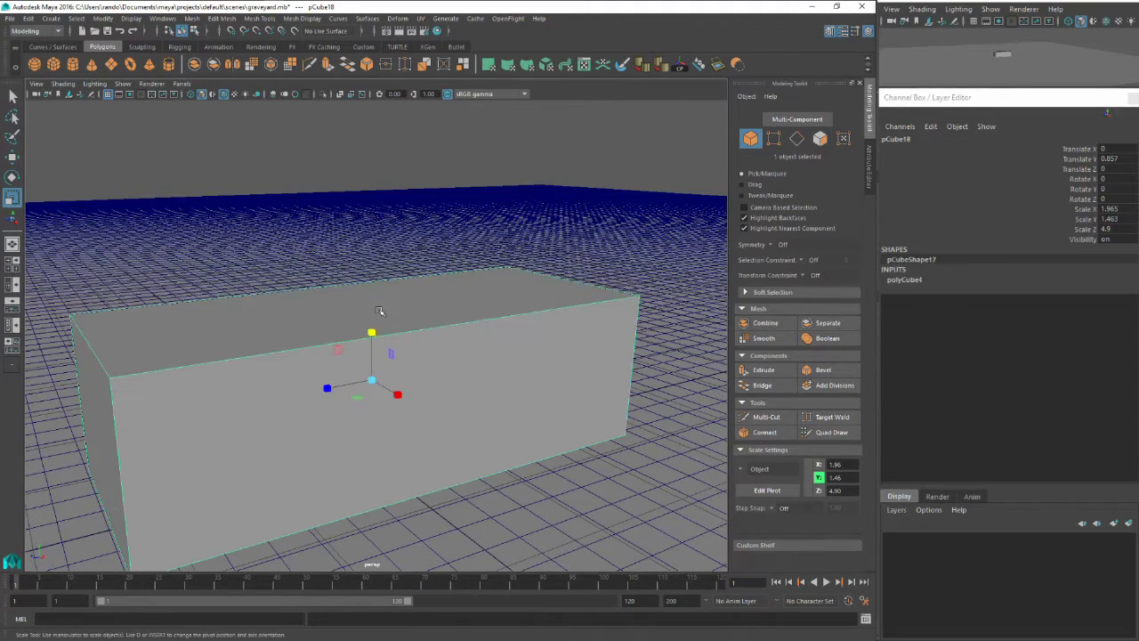
{"action": "key", "text": "w"}
{"action": "key", "text": "ctrl+d"}
{"action": "left_click_drag", "start_coordinate": [371, 333], "coordinate": [390, 304]}
{"action": "key", "text": "r"}
{"action": "key", "text": "w"}
{"action": "mouse_move", "coordinate": [374, 263]}
{"action": "left_mouse_down"}
{"action": "mouse_move", "coordinate": [374, 301]}
{"action": "mouse_move", "coordinate": [365, 277]}
{"action": "left_mouse_up"}
{"action": "middle_click_drag", "start_coordinate": [365, 276], "coordinate": [358, 259], "text": "alt"}
Create a cube thinned to about 0.375 in X, rotate it -45° in X, and place this diamond on the building's front at about Y 1.24
{"action": "left_click", "coordinate": [53, 65]}
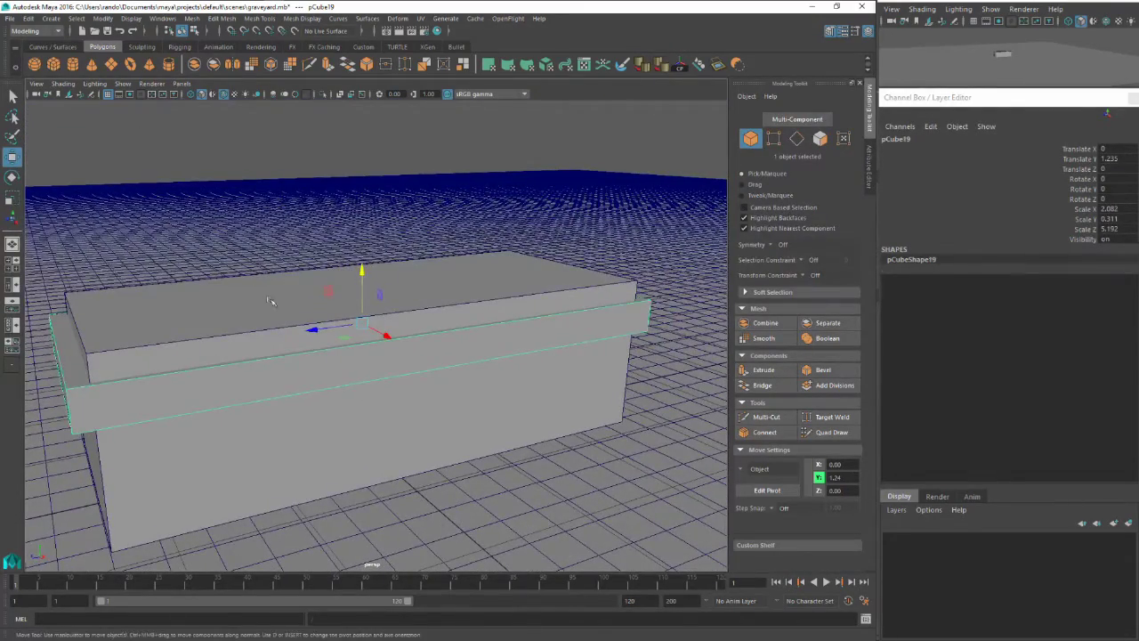
{"action": "left_click_drag", "start_coordinate": [272, 301], "coordinate": [372, 407], "text": "alt"}
{"action": "mouse_move", "coordinate": [414, 452]}
{"action": "left_mouse_down"}
{"action": "mouse_move", "coordinate": [549, 555]}
{"action": "mouse_move", "coordinate": [525, 499]}
{"action": "mouse_move", "coordinate": [418, 458]}
{"action": "mouse_move", "coordinate": [437, 457]}
{"action": "mouse_move", "coordinate": [422, 440]}
{"action": "left_mouse_up"}
{"action": "key", "text": "r"}
{"action": "left_click_drag", "start_coordinate": [422, 439], "coordinate": [383, 258], "text": "alt"}
{"action": "key", "text": "w"}
{"action": "key", "text": "e"}
{"action": "key", "text": "w"}
{"action": "left_click_drag", "start_coordinate": [371, 396], "coordinate": [464, 162]}
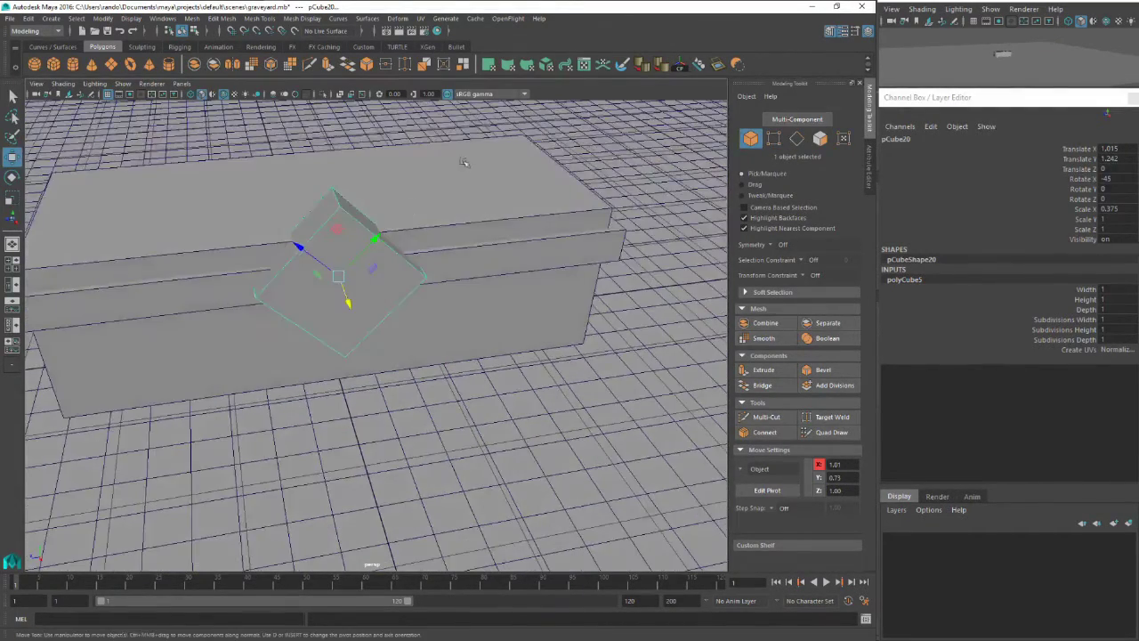
Duplicate the horizontal slab and raise the copy to about 1.70 in Y as a roof tier
{"action": "left_click_drag", "start_coordinate": [464, 206], "coordinate": [374, 238], "text": "alt"}
{"action": "left_click", "coordinate": [442, 208]}
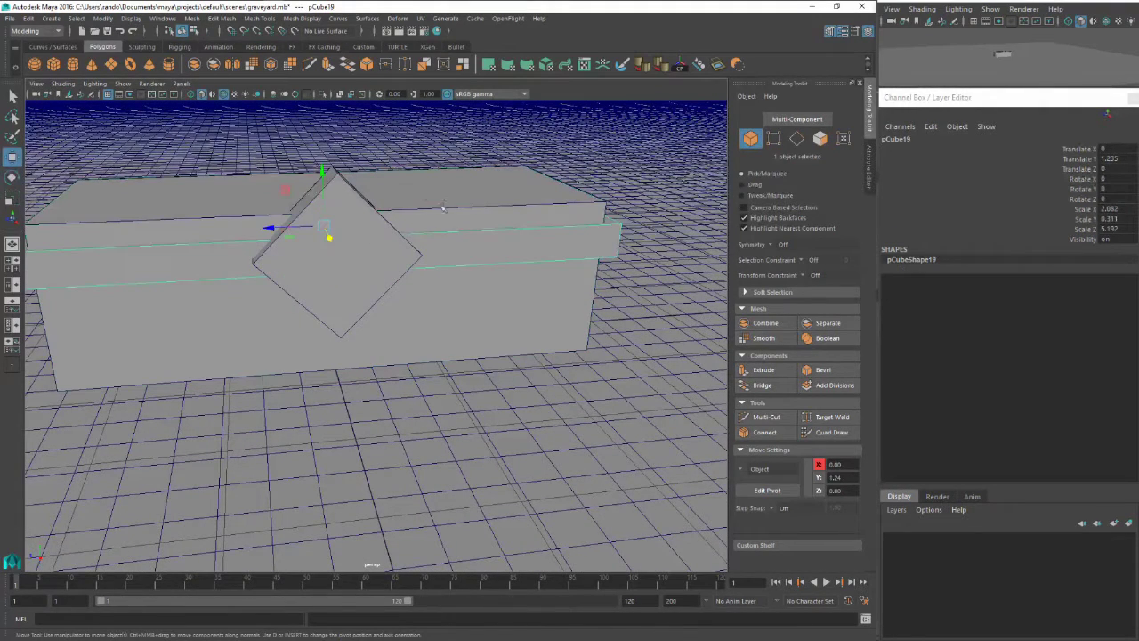
{"action": "left_click_drag", "start_coordinate": [326, 176], "coordinate": [321, 123]}
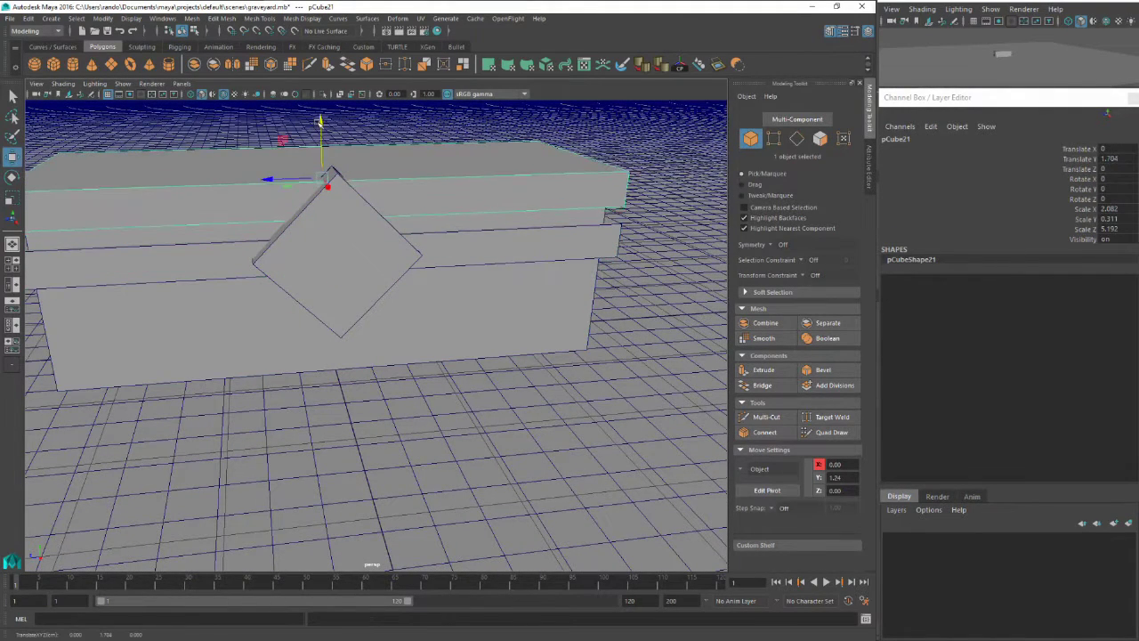
{"action": "key", "text": "r"}
Enlarge the lower slab to a scale of about 2.18 × 0.40 × 5.43
{"action": "left_click", "coordinate": [429, 247]}
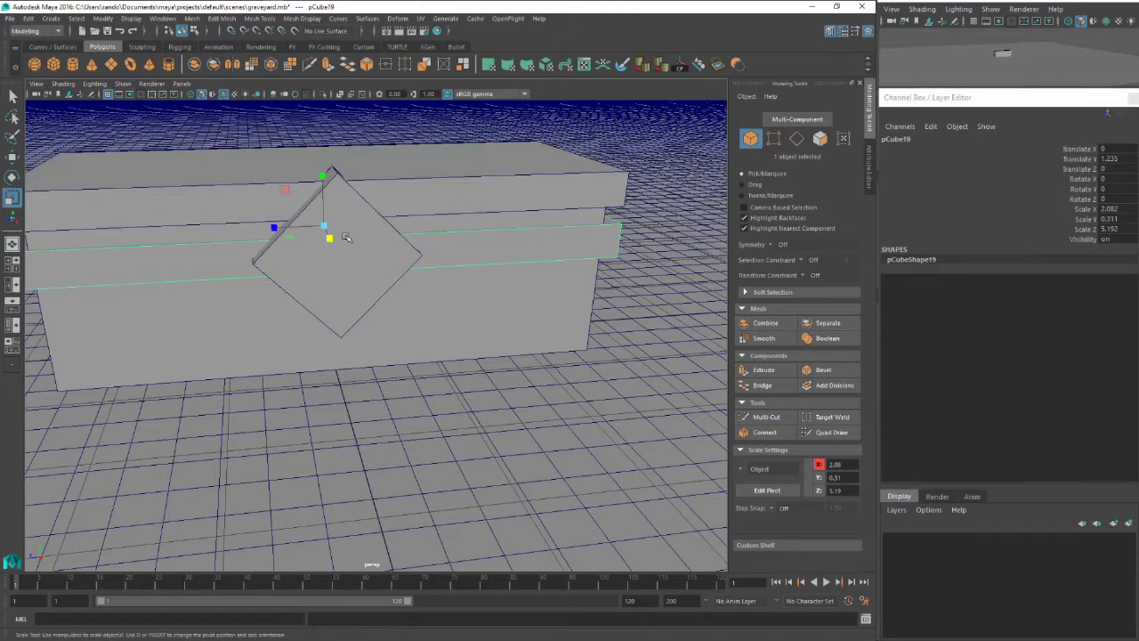
{"action": "left_click_drag", "start_coordinate": [324, 227], "coordinate": [335, 229]}
{"action": "left_click_drag", "start_coordinate": [322, 175], "coordinate": [351, 201]}
Duplicate the front diamond, rotate the copy to -90° in X, lower it to about 0.36 in Y, and narrow it into a centre pillar
{"action": "left_click", "coordinate": [352, 201]}
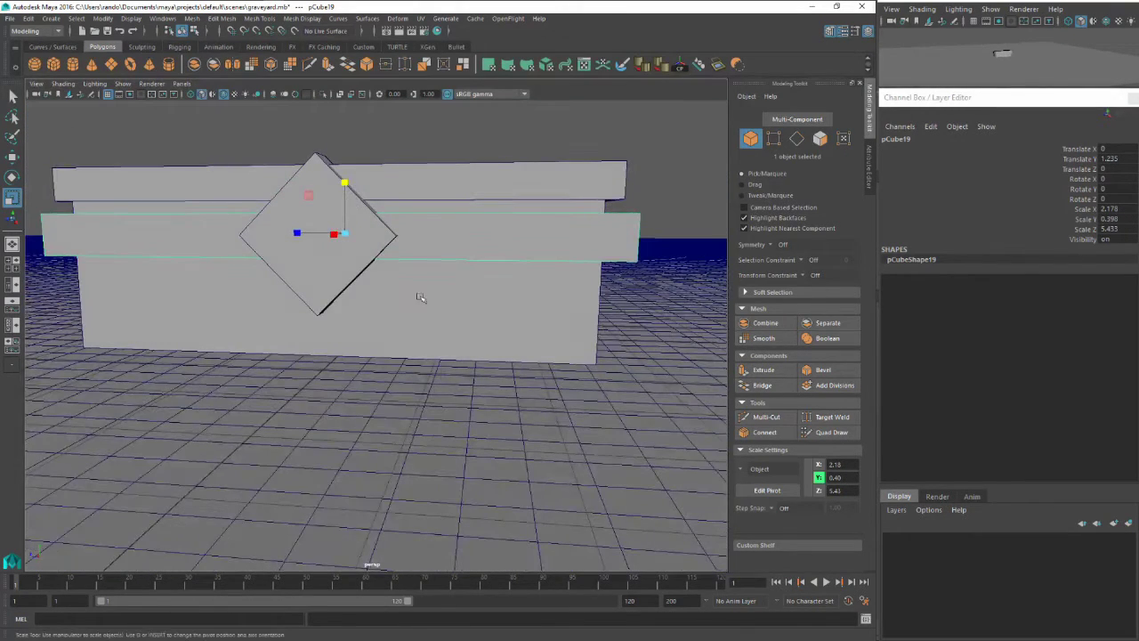
{"action": "key", "text": "w"}
{"action": "key", "text": "ctrl+d"}
{"action": "key", "text": "e"}
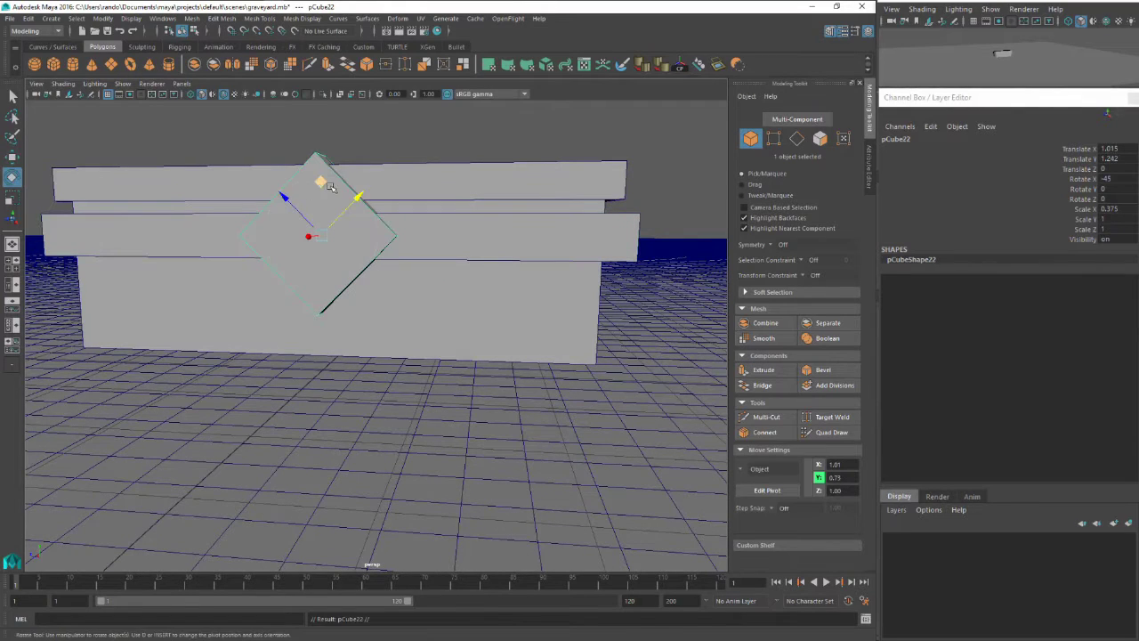
{"action": "left_click_drag", "start_coordinate": [343, 185], "coordinate": [323, 290]}
{"action": "key", "text": "w"}
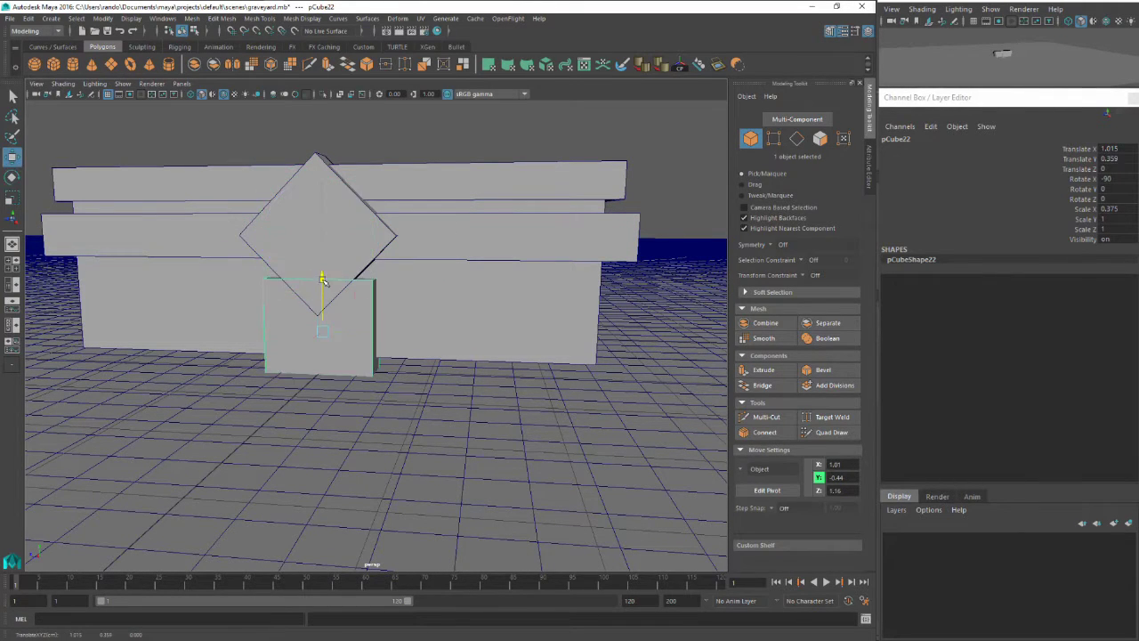
{"action": "key", "text": "r"}
{"action": "left_click_drag", "start_coordinate": [369, 332], "coordinate": [340, 333]}
{"action": "left_click_drag", "start_coordinate": [340, 333], "coordinate": [307, 340], "text": "alt"}
Duplicate the centre pillar and place one copy near each end of the building's front
{"action": "key", "text": "w"}
{"action": "left_click_drag", "start_coordinate": [311, 338], "coordinate": [639, 343], "text": "alt"}
{"action": "key", "text": "ctrl+d"}
{"action": "left_click_drag", "start_coordinate": [588, 307], "coordinate": [603, 339]}
{"action": "middle_click_drag", "start_coordinate": [603, 339], "coordinate": [177, 276]}
{"action": "key", "text": "ctrl+d"}
Duplicate the top roof slab, shrink the copy to about 1.78 × 0.36 × 2.01, and centre it on the roof at about Y 1.85
{"action": "left_click", "coordinate": [455, 170]}
{"action": "left_click_drag", "start_coordinate": [385, 181], "coordinate": [375, 210], "text": "alt"}
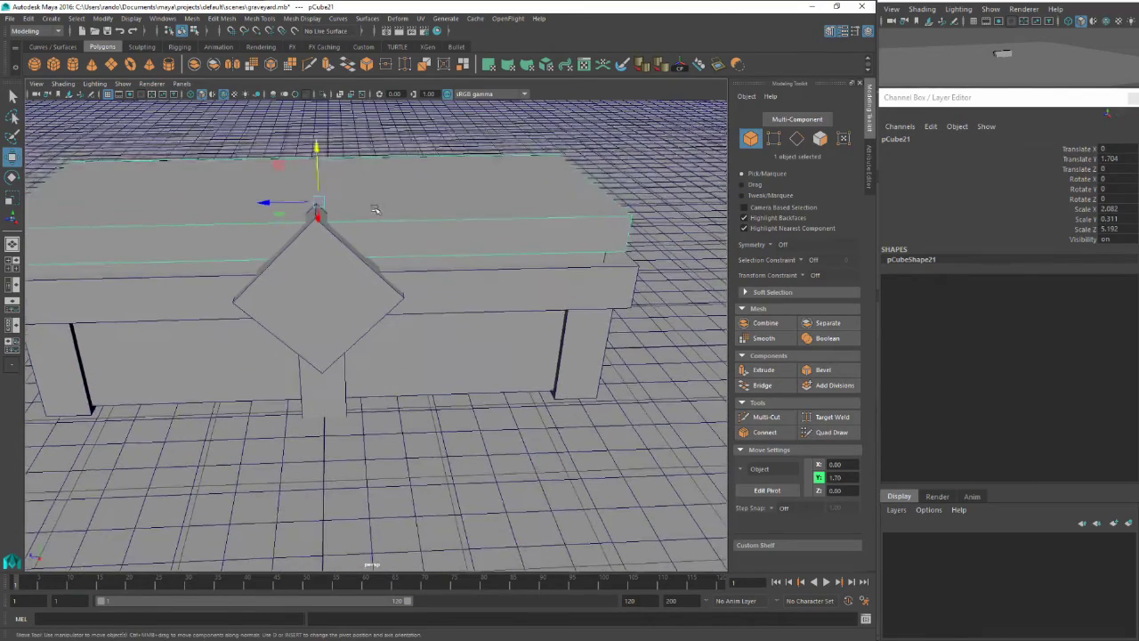
{"action": "key", "text": "r"}
{"action": "left_click_drag", "start_coordinate": [268, 203], "coordinate": [310, 230]}
{"action": "left_click_drag", "start_coordinate": [310, 231], "coordinate": [341, 238], "text": "alt"}
{"action": "key", "text": "w"}
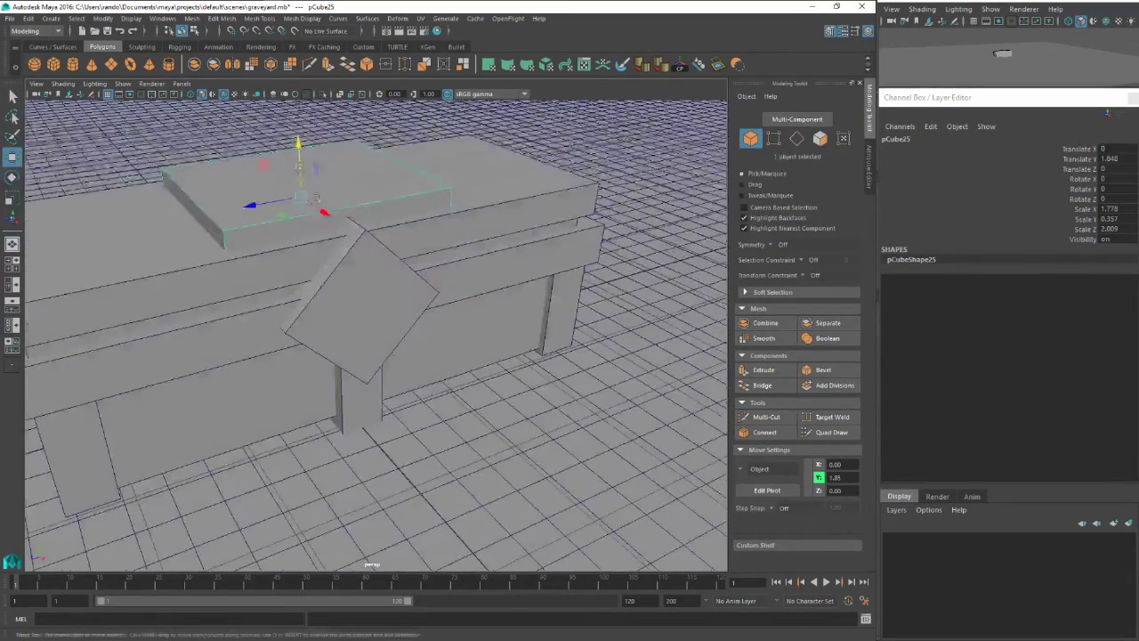
Duplicate the front diamond and rotate the copy to 90° in Z so that it lies flat
{"action": "key", "text": "ctrl+d"}
{"action": "left_click_drag", "start_coordinate": [336, 187], "coordinate": [348, 207], "text": "alt"}
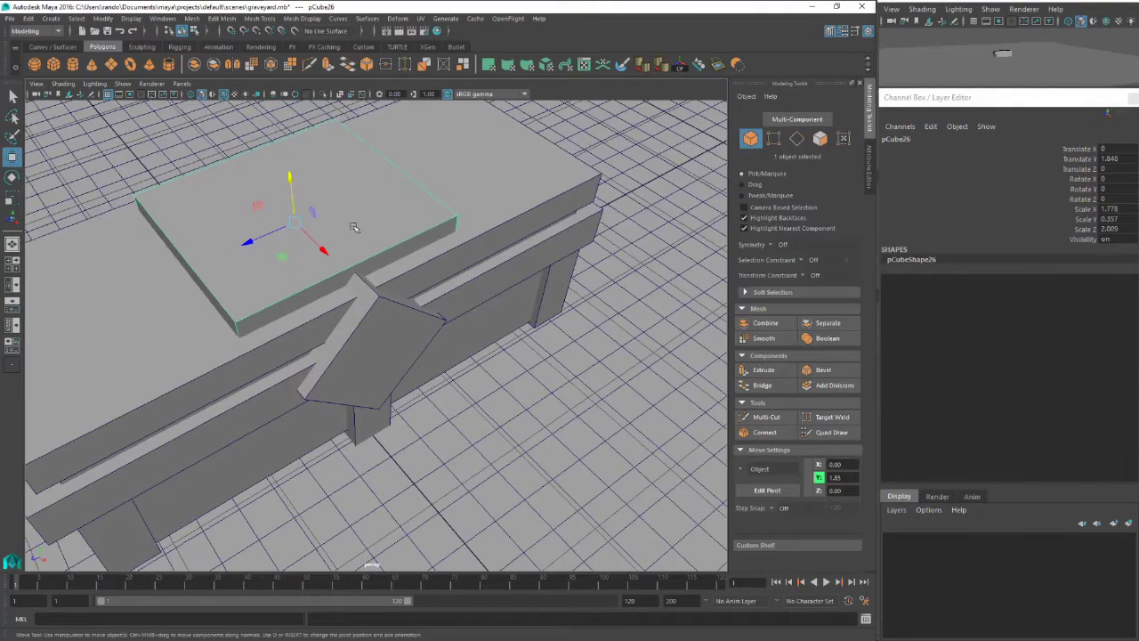
{"action": "left_click", "coordinate": [389, 321]}
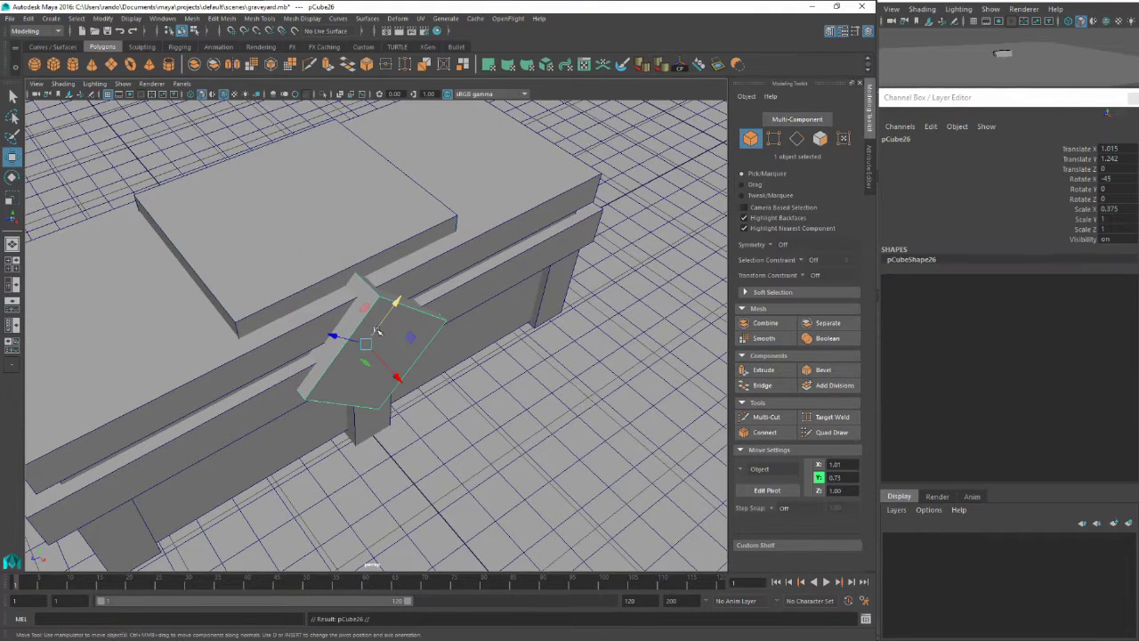
{"action": "key", "text": "e"}
{"action": "left_click_drag", "start_coordinate": [338, 329], "coordinate": [354, 283]}
{"action": "left_click_drag", "start_coordinate": [374, 342], "coordinate": [292, 222], "text": "alt"}
Place the flat copy on the small roof block at about X 0.04, Y 2.01, and rotate it to -120° in X
{"action": "key", "text": "w"}
{"action": "key", "text": "e"}
{"action": "key", "text": "w"}
{"action": "key", "text": "e"}
{"action": "left_click_drag", "start_coordinate": [314, 283], "coordinate": [233, 265]}
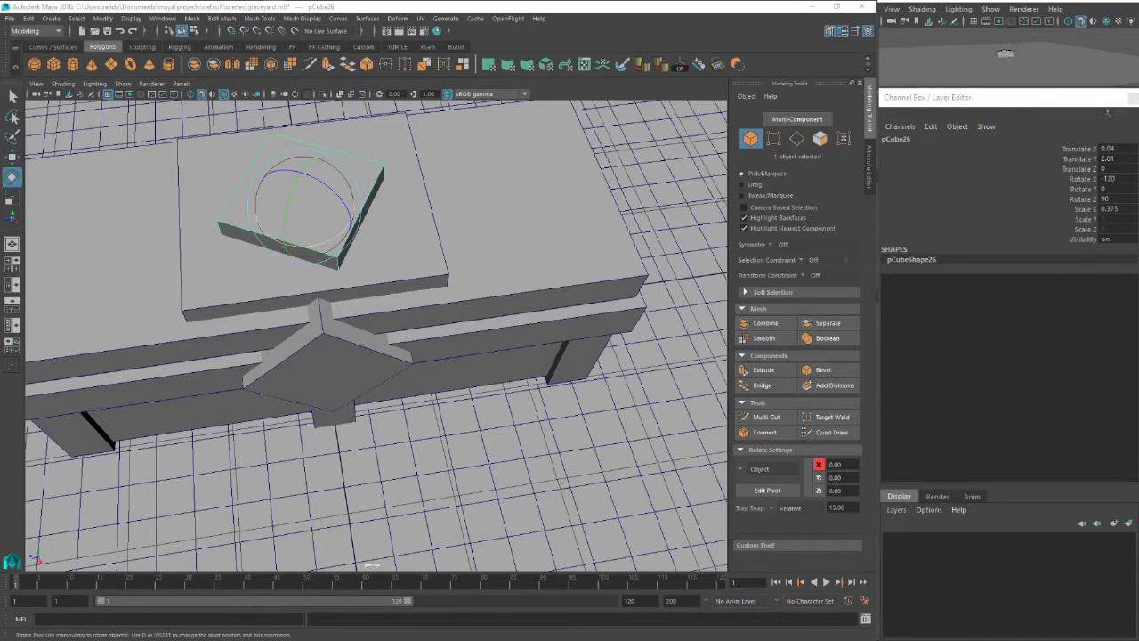
{"action": "scroll", "coordinate": [997, 57], "scroll_direction": "up", "scroll_amount": 5}
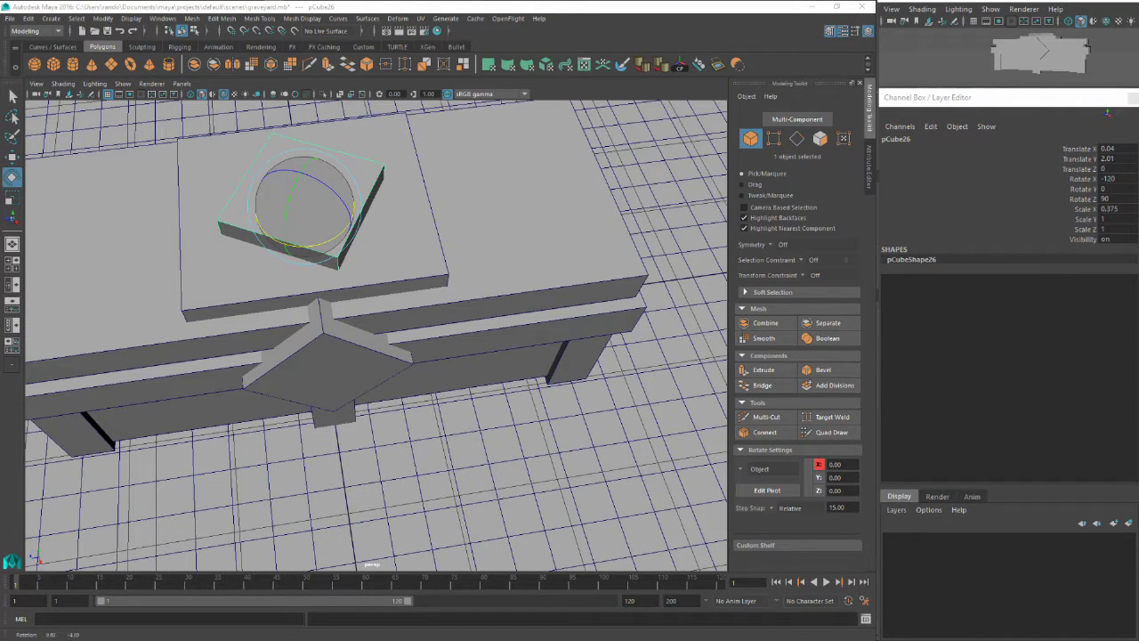
{"action": "key", "text": "w"}
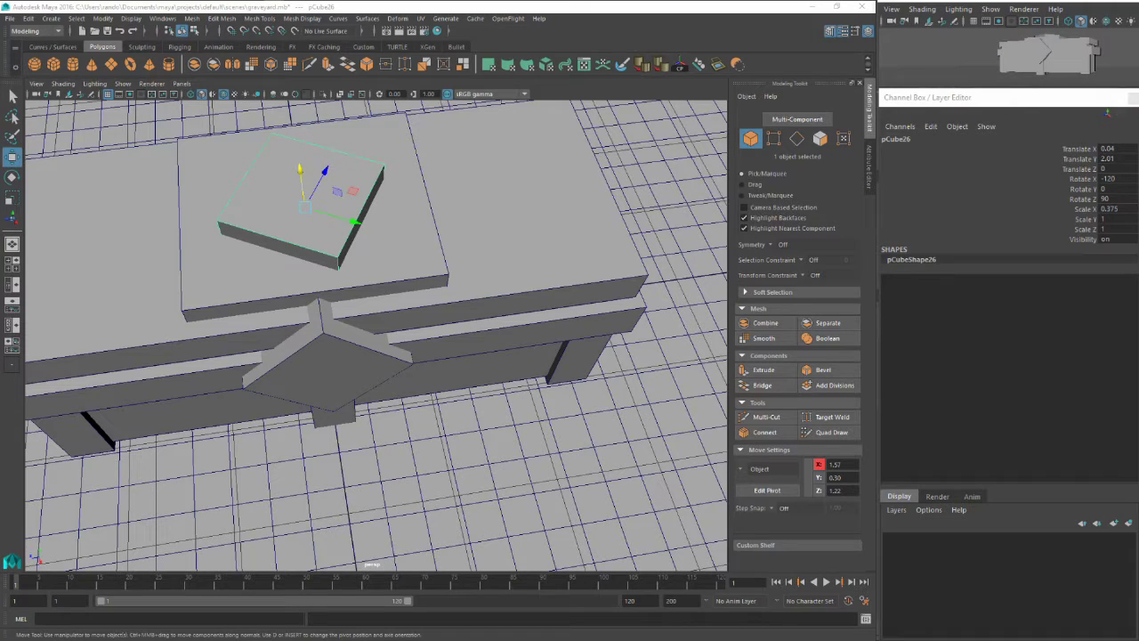
Undo the last move of the selected roof pieces on the crypt
{"action": "key", "text": "ctrl+z"}
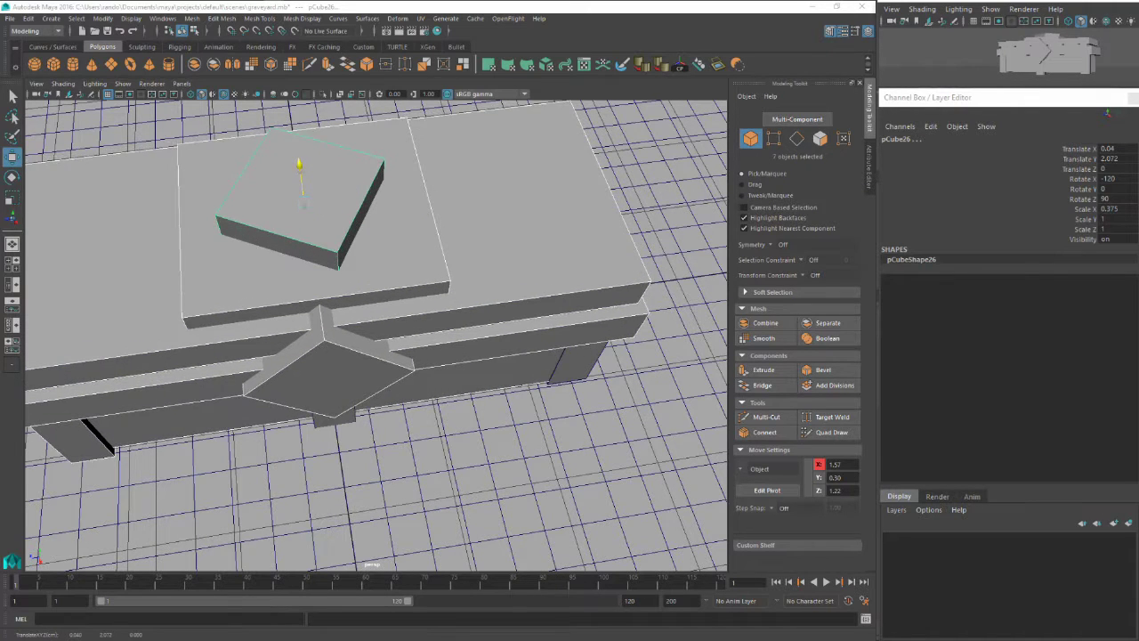
{"action": "key", "text": "ctrl+z"}
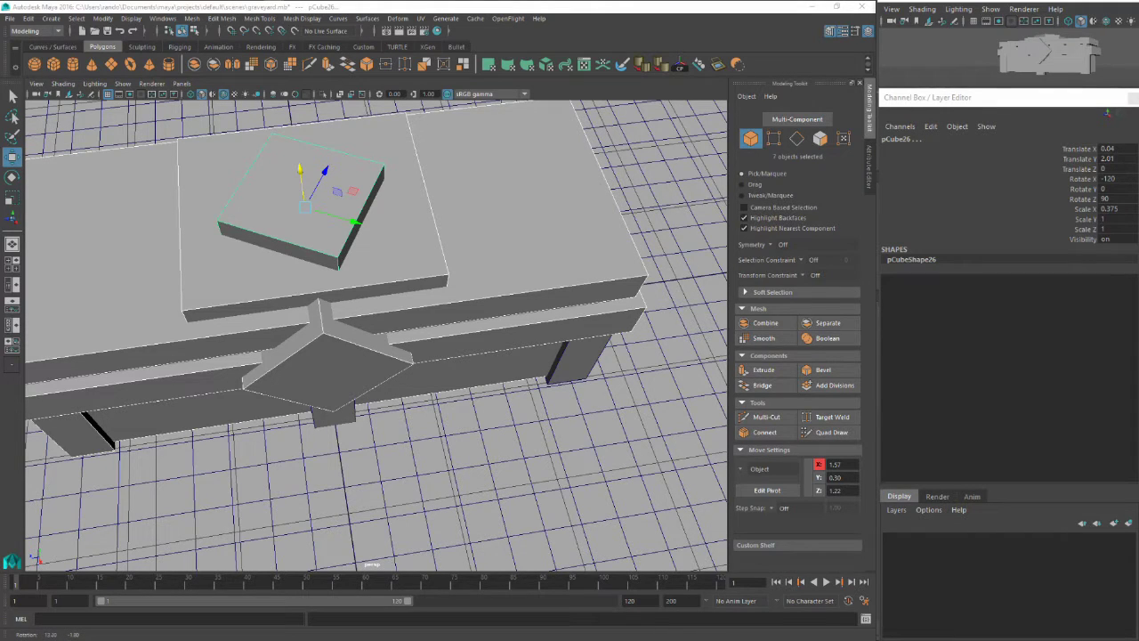
{"action": "scroll", "coordinate": [1055, 54], "scroll_direction": "up", "scroll_amount": 1}
{"action": "middle_click_drag", "start_coordinate": [1059, 53], "coordinate": [1053, 56], "text": "alt"}
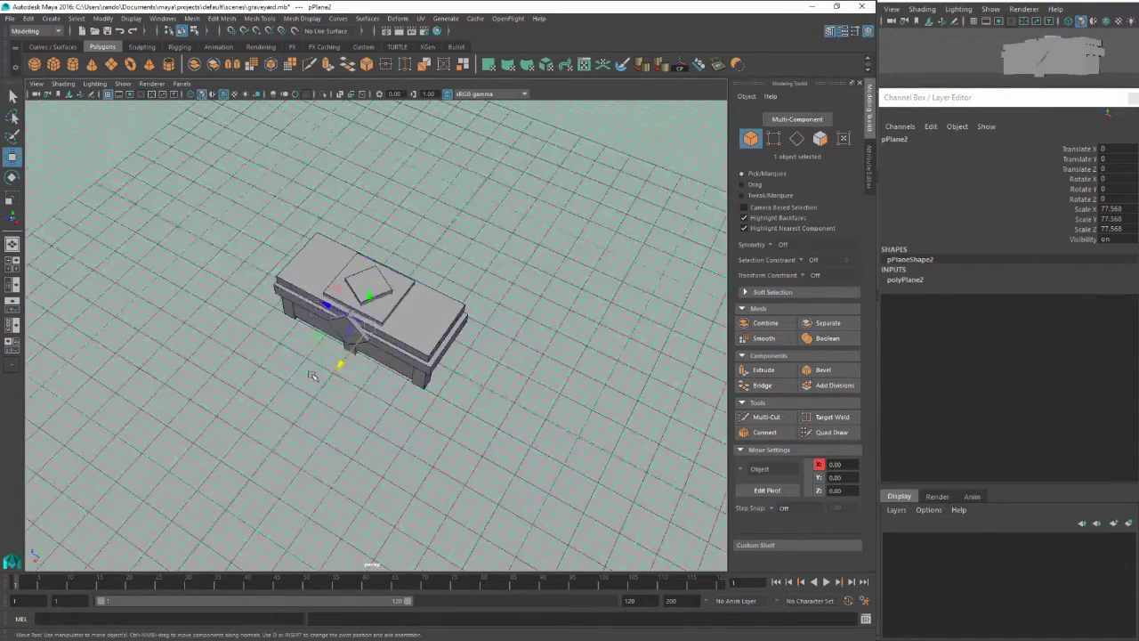
Switch the ground plane to face editing and slightly raise the area around the crypt using soft selection
{"action": "right_click_drag", "start_coordinate": [318, 324], "coordinate": [305, 357]}
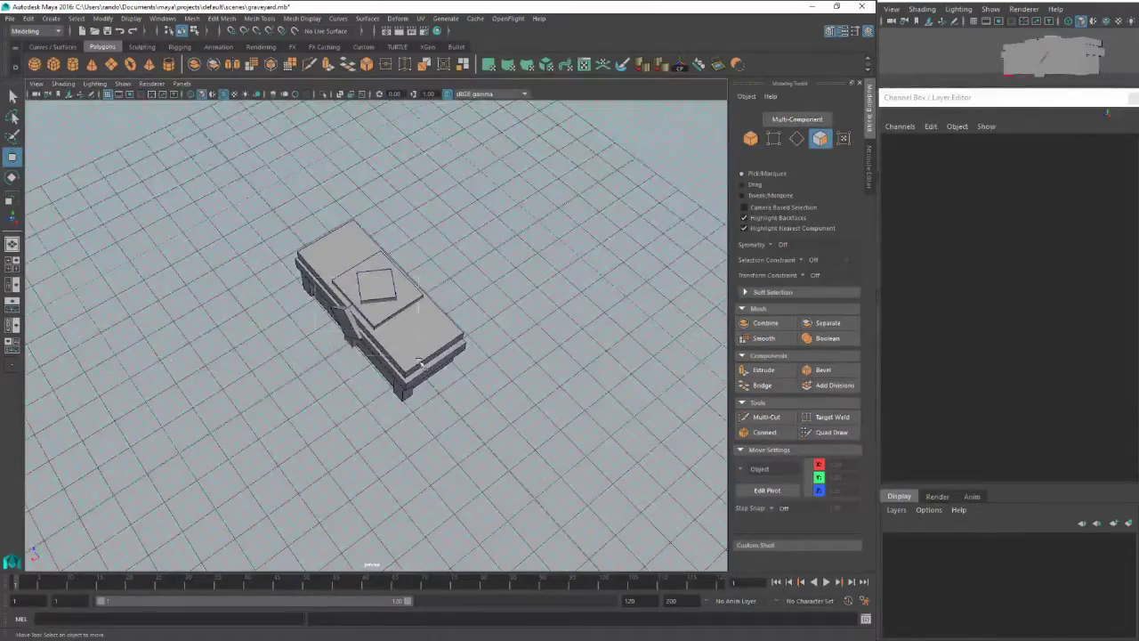
{"action": "left_click_drag", "start_coordinate": [419, 362], "coordinate": [419, 359]}
{"action": "left_click_drag", "start_coordinate": [419, 359], "coordinate": [384, 286], "text": "alt"}
{"action": "key", "text": "b"}
{"action": "left_click_drag", "start_coordinate": [334, 330], "coordinate": [251, 276], "text": "alt"}
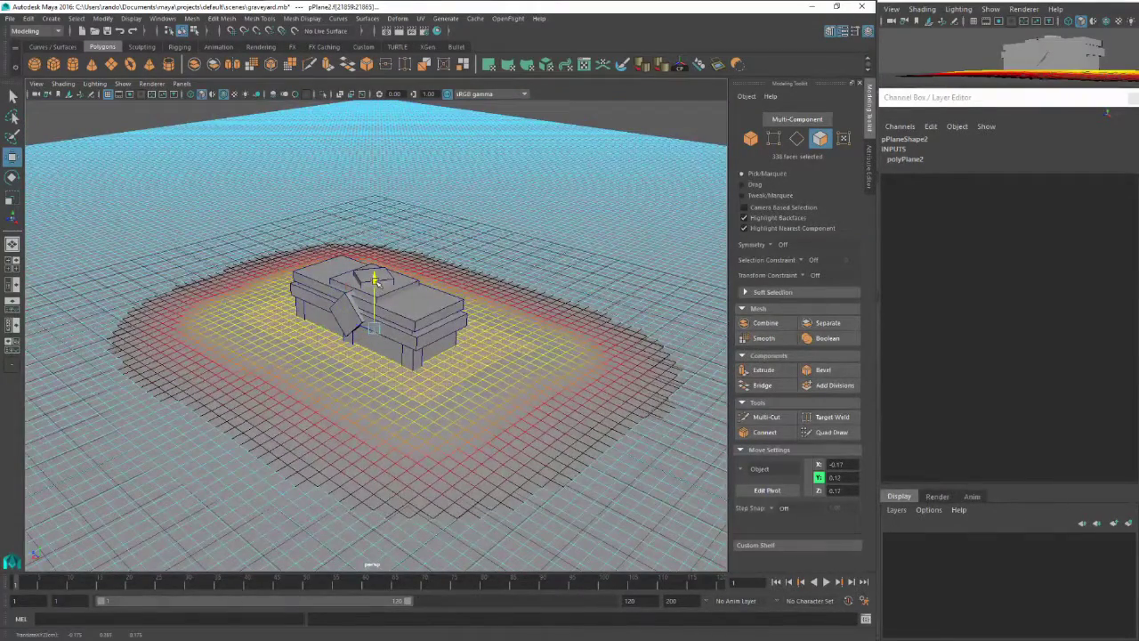
{"action": "left_click_drag", "start_coordinate": [375, 283], "coordinate": [449, 528]}
{"action": "key", "text": "ctrl+z"}
Select a broad curved band of ground faces around the crypt's front and side and lower it to about Y -0.64
{"action": "left_click", "coordinate": [388, 494]}
{"action": "middle_click_drag", "start_coordinate": [405, 494], "coordinate": [426, 392], "text": "alt"}
{"action": "left_click_drag", "start_coordinate": [425, 392], "coordinate": [380, 445], "text": "alt"}
{"action": "key", "text": "ctrl+z"}
{"action": "middle_click_drag", "start_coordinate": [380, 445], "coordinate": [406, 361], "text": "alt"}
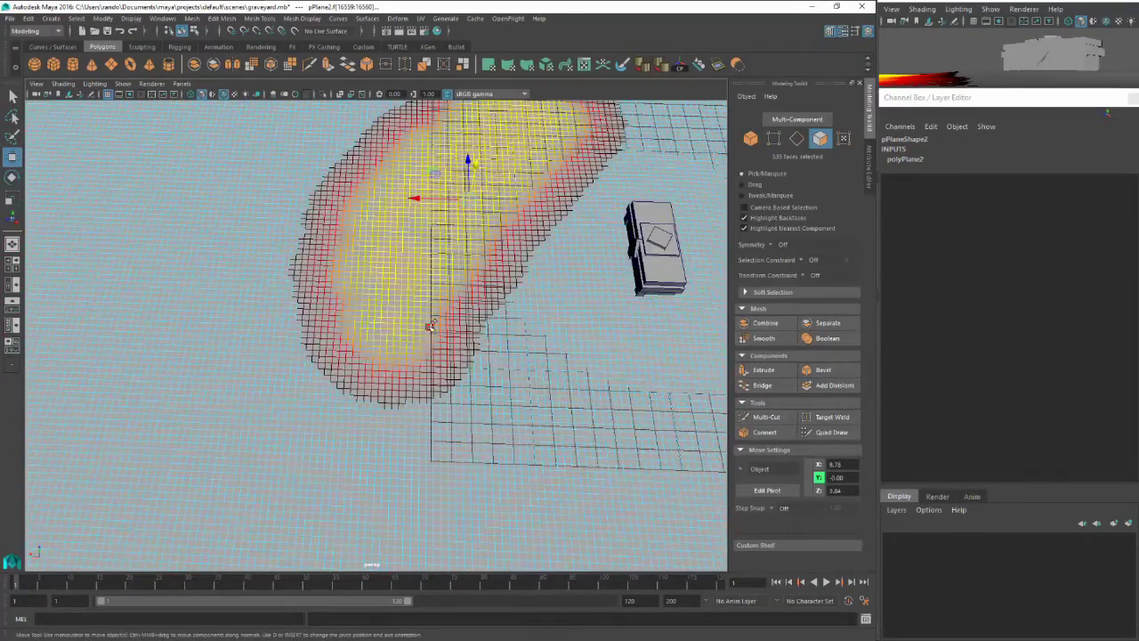
{"action": "left_click_drag", "start_coordinate": [469, 366], "coordinate": [538, 362], "text": "shift"}
{"action": "left_click_drag", "start_coordinate": [462, 172], "coordinate": [457, 363], "text": "alt"}
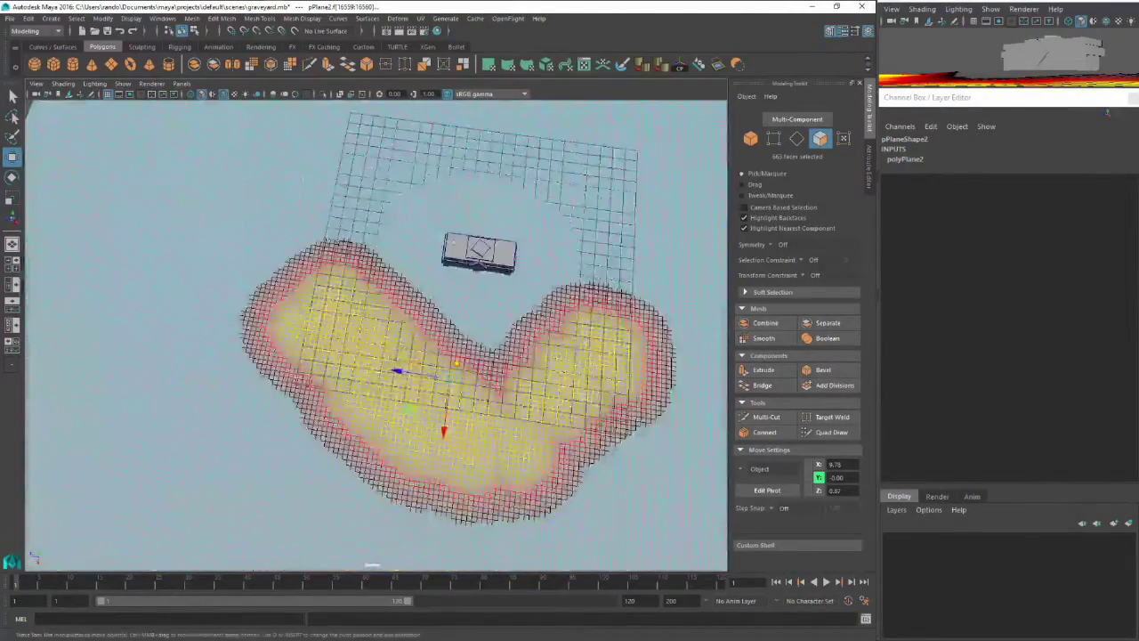
{"action": "left_click_drag", "start_coordinate": [274, 177], "coordinate": [233, 216], "text": "shift"}
{"action": "middle_click_drag", "start_coordinate": [357, 268], "coordinate": [386, 444], "text": "alt"}
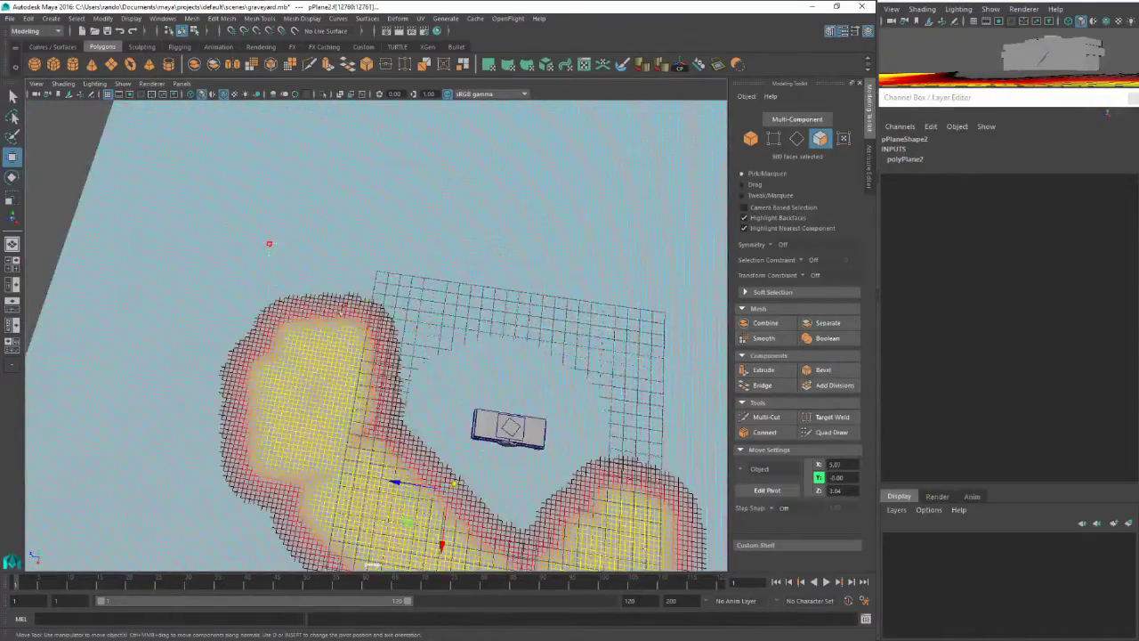
{"action": "left_click_drag", "start_coordinate": [340, 310], "coordinate": [335, 299], "text": "shift"}
{"action": "left_click_drag", "start_coordinate": [359, 369], "coordinate": [406, 320], "text": "alt"}
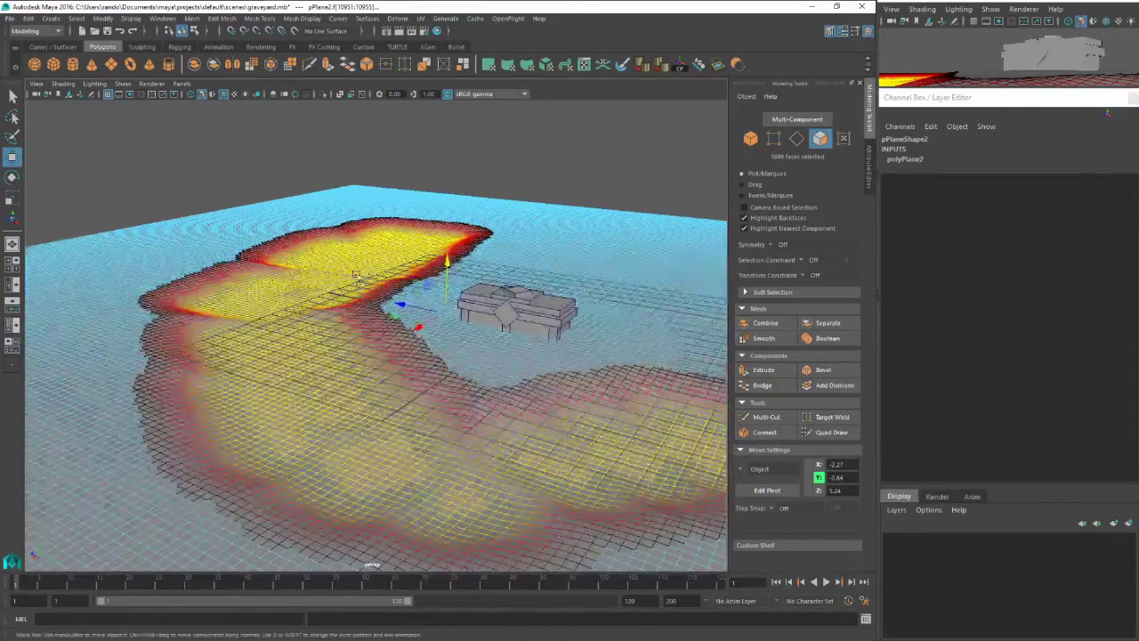
Select a soft patch of ground faces off the crypt's left end and lower it to about Y -0.52
{"action": "left_click_drag", "start_coordinate": [385, 277], "coordinate": [449, 343]}
{"action": "left_click_drag", "start_coordinate": [418, 320], "coordinate": [389, 322], "text": "alt"}
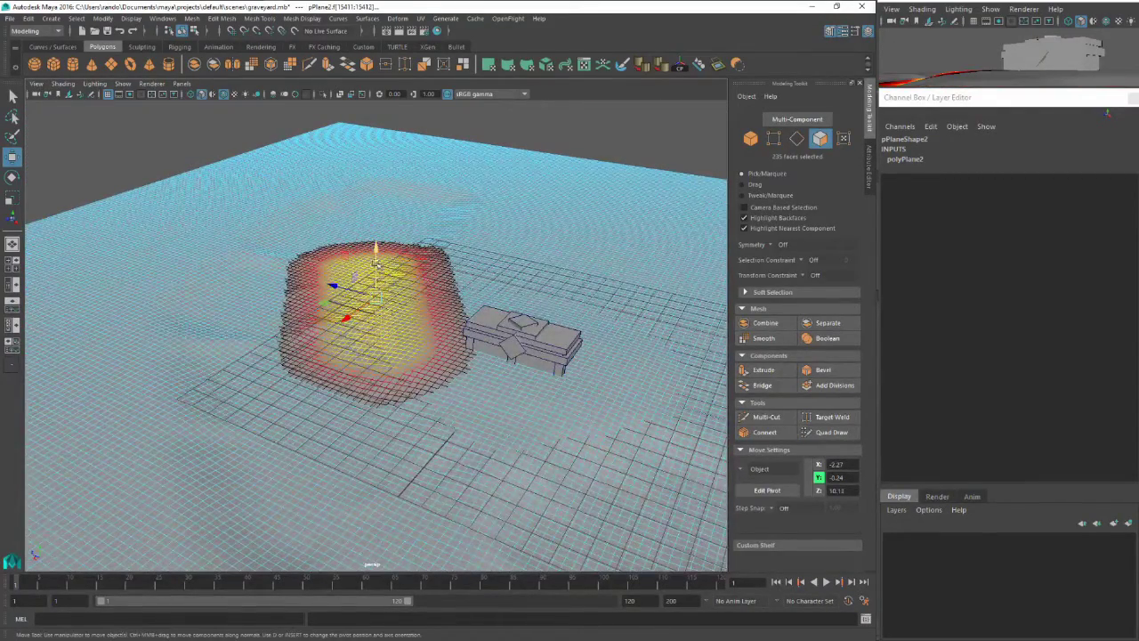
{"action": "left_click_drag", "start_coordinate": [376, 264], "coordinate": [378, 257]}
{"action": "middle_click_drag", "start_coordinate": [410, 322], "coordinate": [501, 209], "text": "alt"}
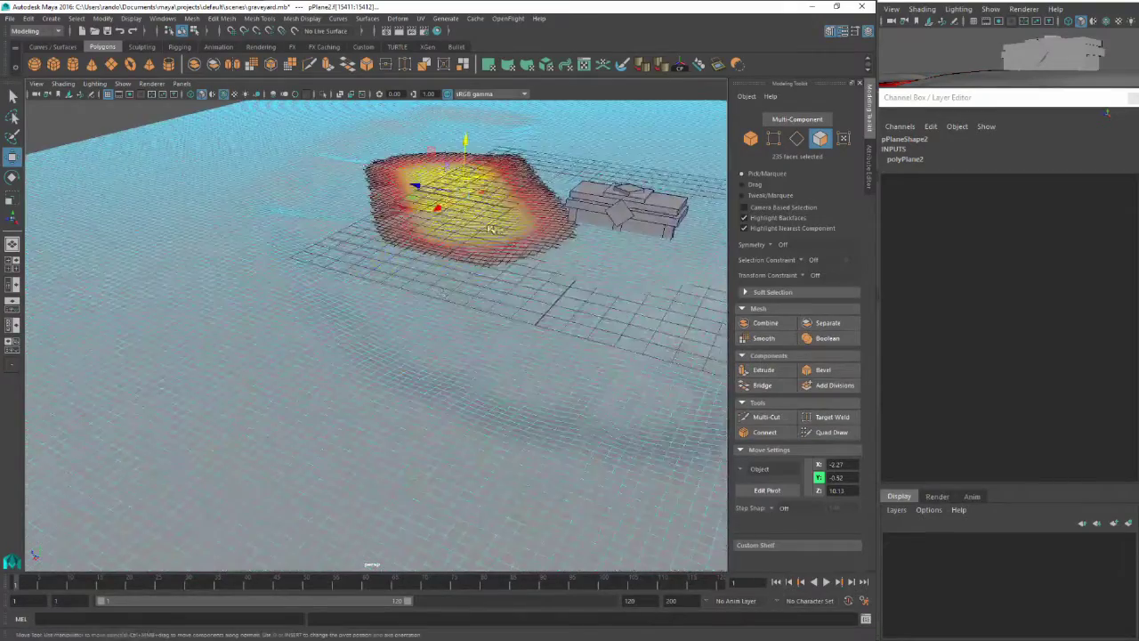
Select the sunken ground in front of the crypt and raise it with soft selection
{"action": "left_click_drag", "start_coordinate": [501, 209], "coordinate": [441, 303], "text": "alt"}
{"action": "left_click_drag", "start_coordinate": [513, 315], "coordinate": [562, 343], "text": "shift"}
{"action": "left_click_drag", "start_coordinate": [563, 343], "coordinate": [445, 319], "text": "alt"}
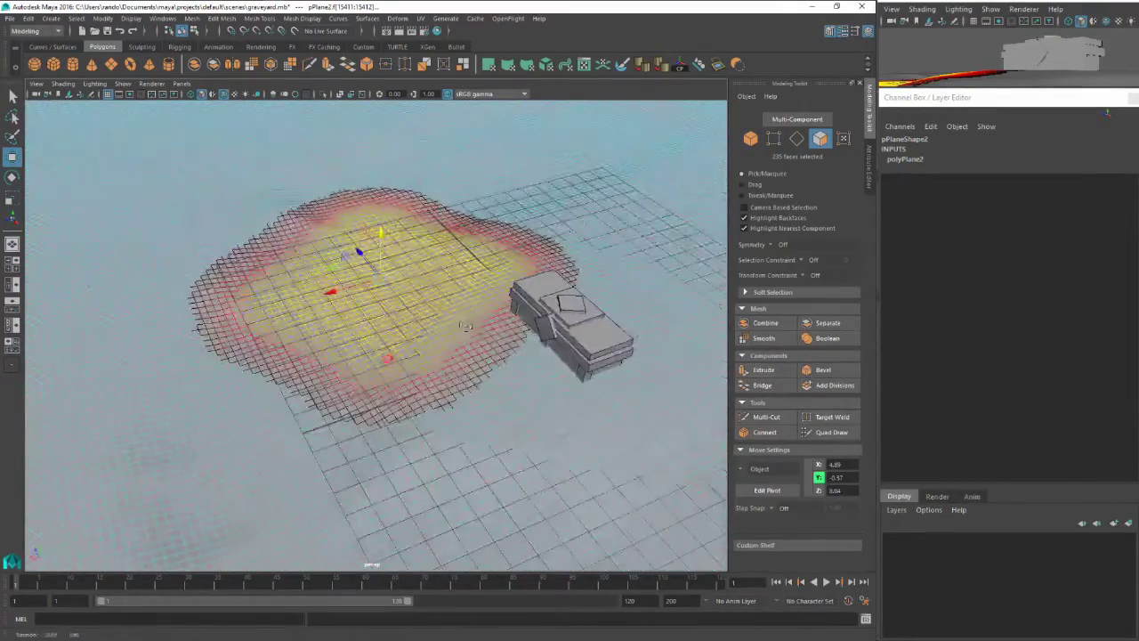
{"action": "left_click_drag", "start_coordinate": [440, 370], "coordinate": [453, 322]}
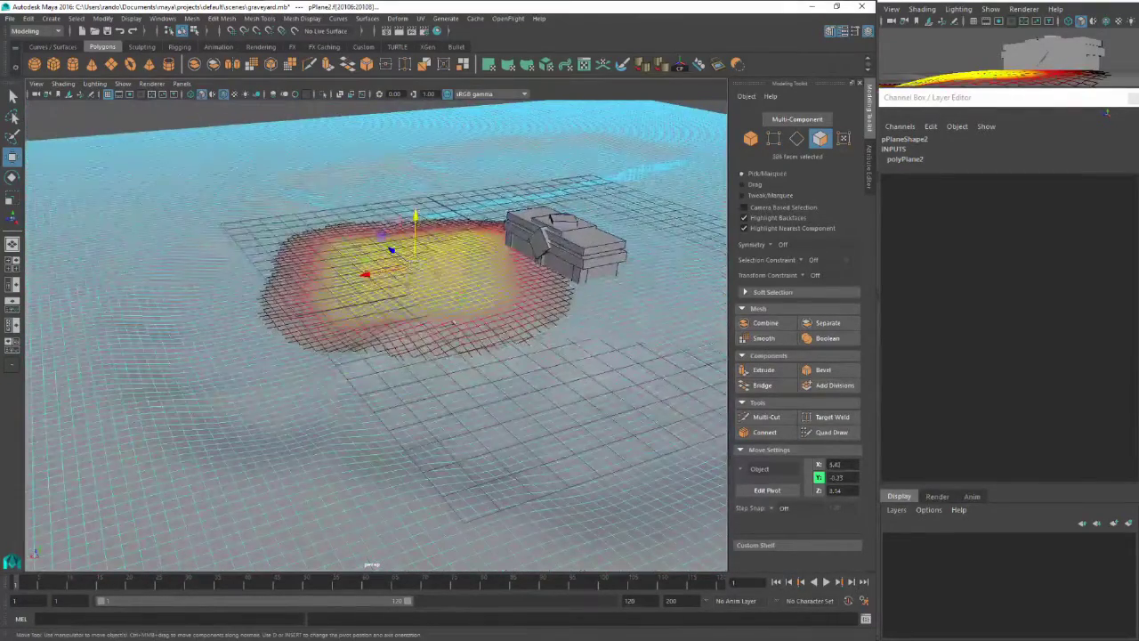
{"action": "key", "text": "b"}
{"action": "left_click_drag", "start_coordinate": [415, 217], "coordinate": [528, 305]}
Select a small group of faces at the crypt's front foot with a wide soft falloff and raise them to about Y 0.18
{"action": "middle_click_drag", "start_coordinate": [528, 305], "coordinate": [497, 299], "text": "alt"}
{"action": "key", "text": "b"}
{"action": "mouse_move", "coordinate": [485, 301]}
{"action": "left_mouse_down"}
{"action": "mouse_move", "coordinate": [428, 304]}
{"action": "mouse_move", "coordinate": [504, 309]}
{"action": "left_mouse_up"}
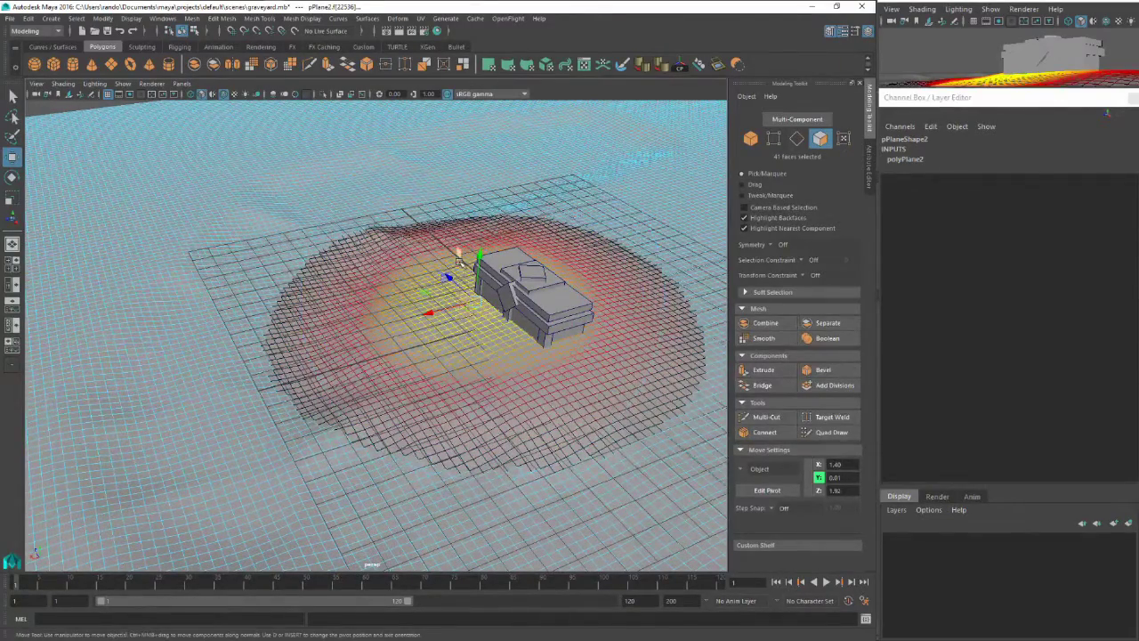
{"action": "left_click_drag", "start_coordinate": [479, 259], "coordinate": [483, 253]}
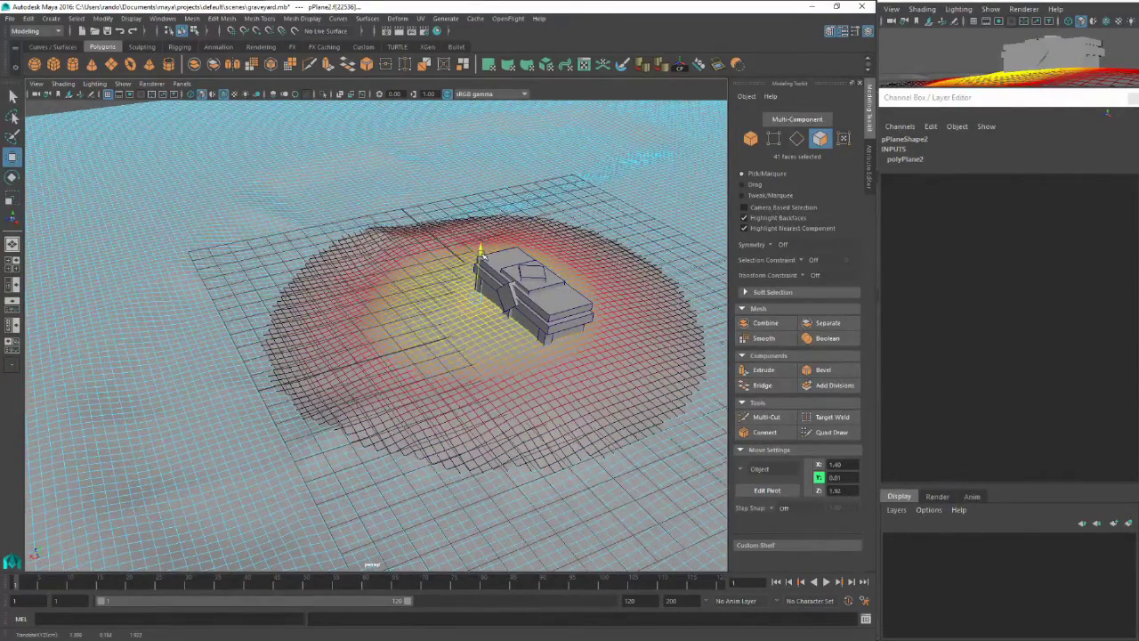
{"action": "middle_click_drag", "start_coordinate": [431, 289], "coordinate": [561, 214], "text": "alt"}
{"action": "left_click_drag", "start_coordinate": [356, 245], "coordinate": [420, 323]}
{"action": "middle_click_drag", "start_coordinate": [419, 323], "coordinate": [563, 436], "text": "alt"}
{"action": "scroll", "coordinate": [340, 222], "scroll_direction": "down", "scroll_amount": 2}
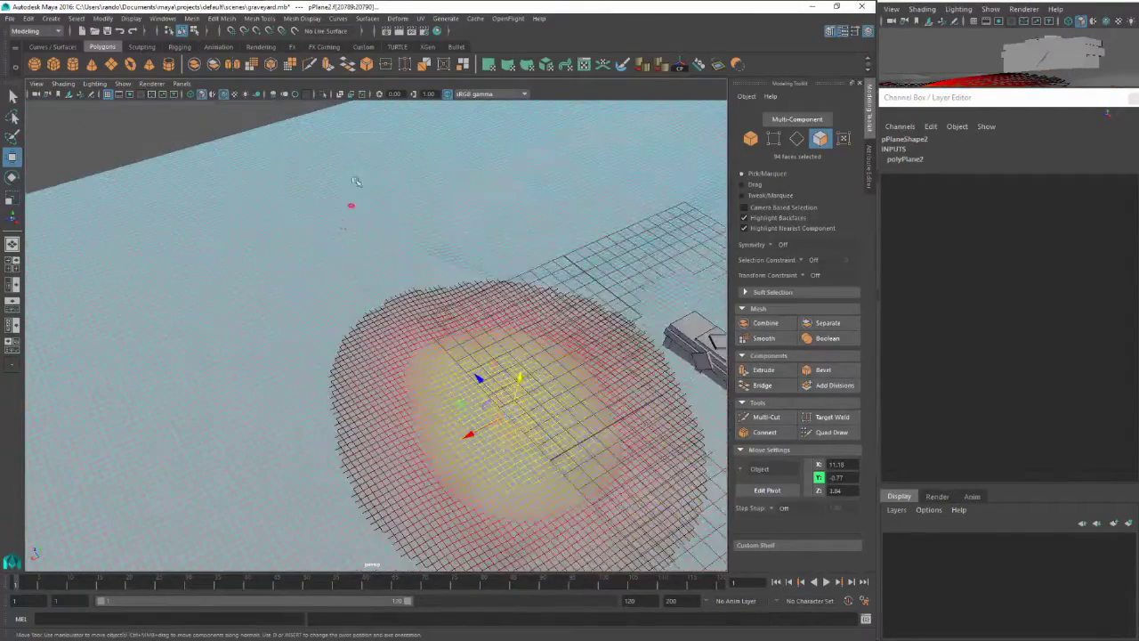
{"action": "left_click_drag", "start_coordinate": [348, 147], "coordinate": [456, 209]}
{"action": "middle_click_drag", "start_coordinate": [455, 209], "coordinate": [407, 306], "text": "alt"}
Select a large irregular area of ground faces along the plane's far edge and raise it to about Y 0.86
{"action": "left_click_drag", "start_coordinate": [348, 140], "coordinate": [527, 293]}
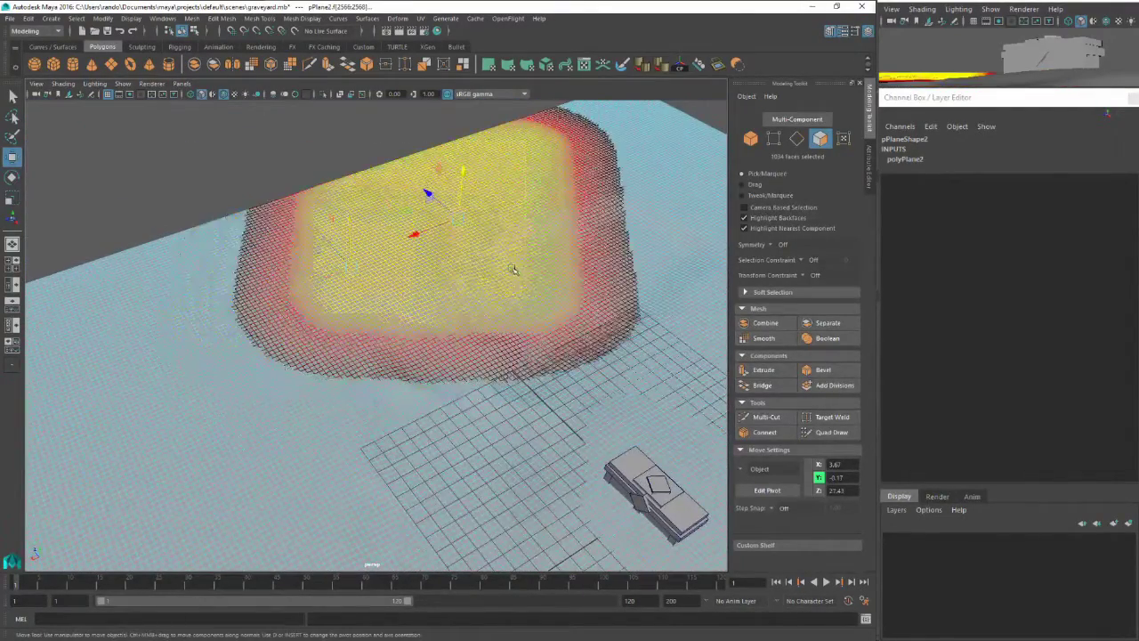
{"action": "middle_click_drag", "start_coordinate": [514, 270], "coordinate": [472, 326], "text": "alt"}
{"action": "left_click_drag", "start_coordinate": [463, 327], "coordinate": [461, 328]}
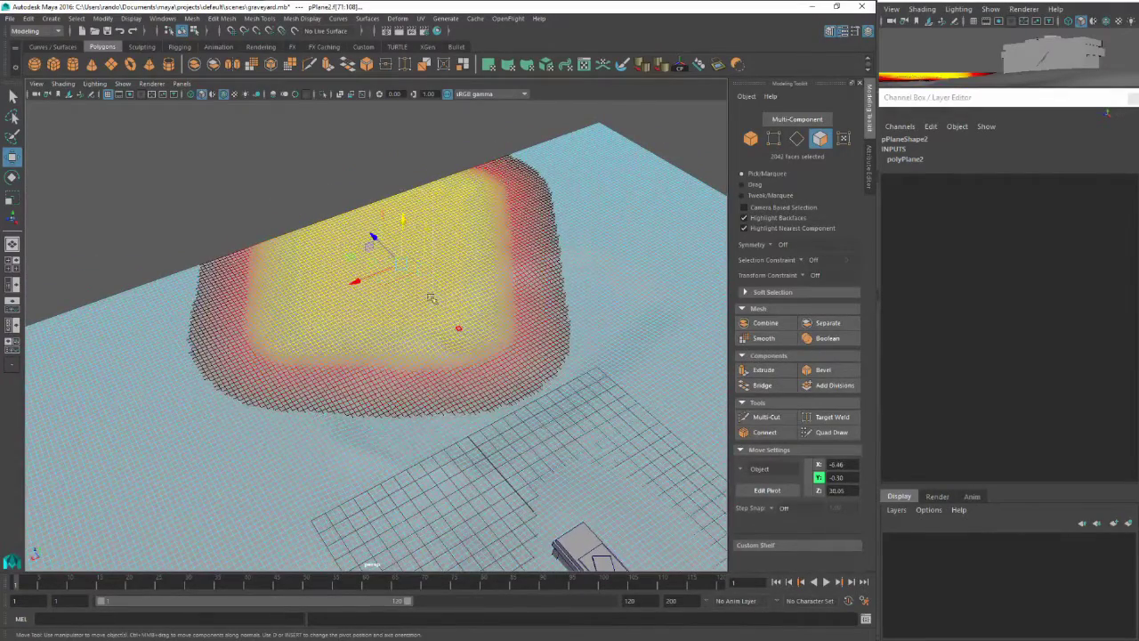
{"action": "left_click", "coordinate": [485, 245], "text": "ctrl"}
{"action": "left_click_drag", "start_coordinate": [490, 255], "coordinate": [345, 244], "text": "shift"}
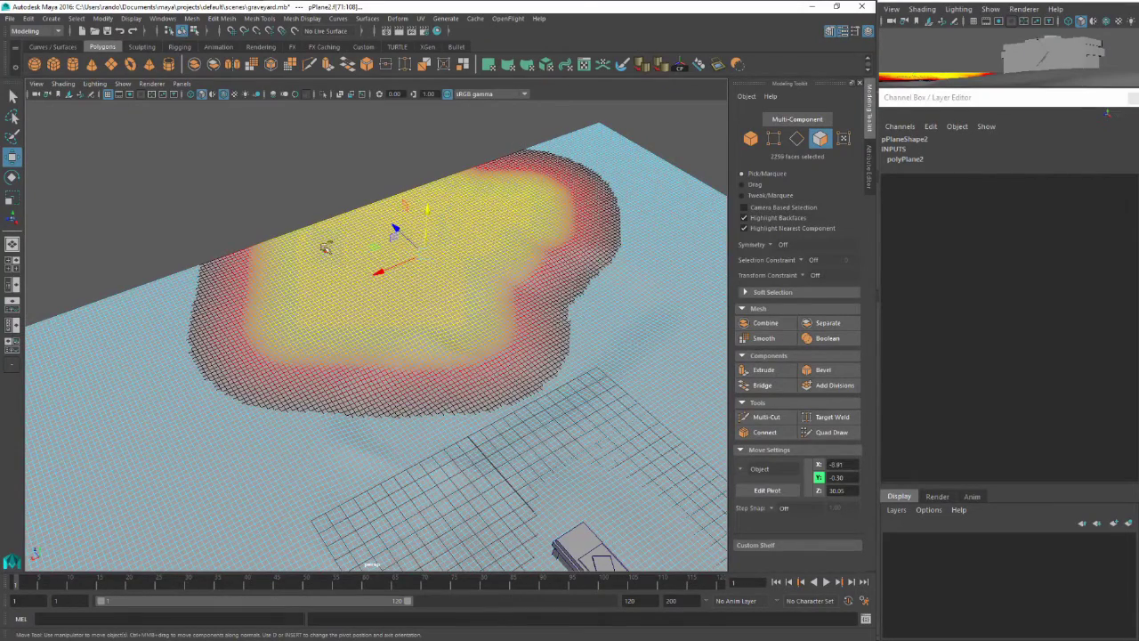
{"action": "left_click_drag", "start_coordinate": [272, 231], "coordinate": [318, 275], "text": "shift"}
{"action": "left_click_drag", "start_coordinate": [246, 246], "coordinate": [324, 299], "text": "shift"}
{"action": "left_click", "coordinate": [393, 280]}
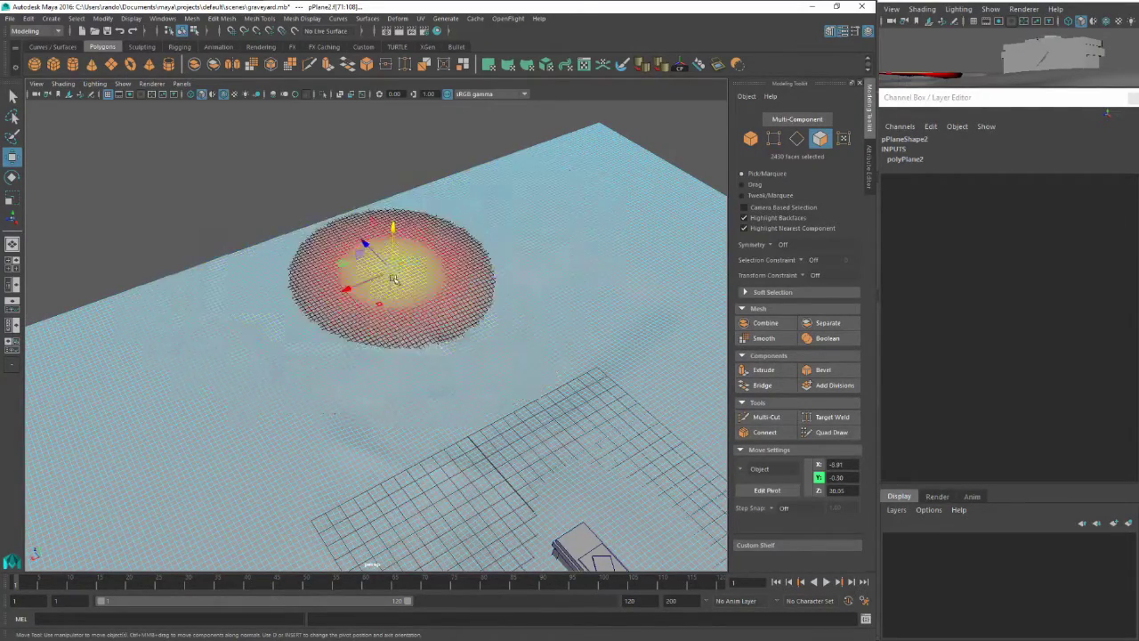
{"action": "left_click_drag", "start_coordinate": [393, 279], "coordinate": [377, 305], "text": "alt"}
{"action": "key", "text": "ctrl+z"}
{"action": "key", "text": "b"}
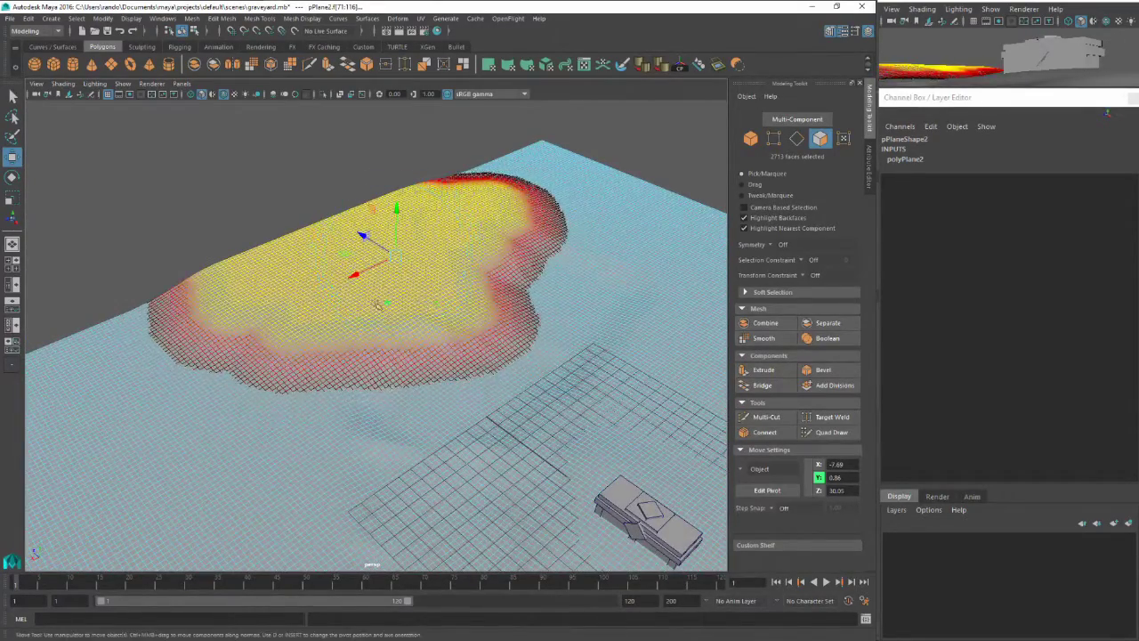
Remove the lower outer faces from the hill selection and raise the remaining faces further
{"action": "left_click_drag", "start_coordinate": [403, 356], "coordinate": [370, 313], "text": "ctrl"}
{"action": "left_click_drag", "start_coordinate": [351, 360], "coordinate": [275, 307], "text": "ctrl"}
{"action": "left_click_drag", "start_coordinate": [252, 257], "coordinate": [173, 347], "text": "ctrl"}
{"action": "left_click_drag", "start_coordinate": [423, 301], "coordinate": [393, 231], "text": "ctrl"}
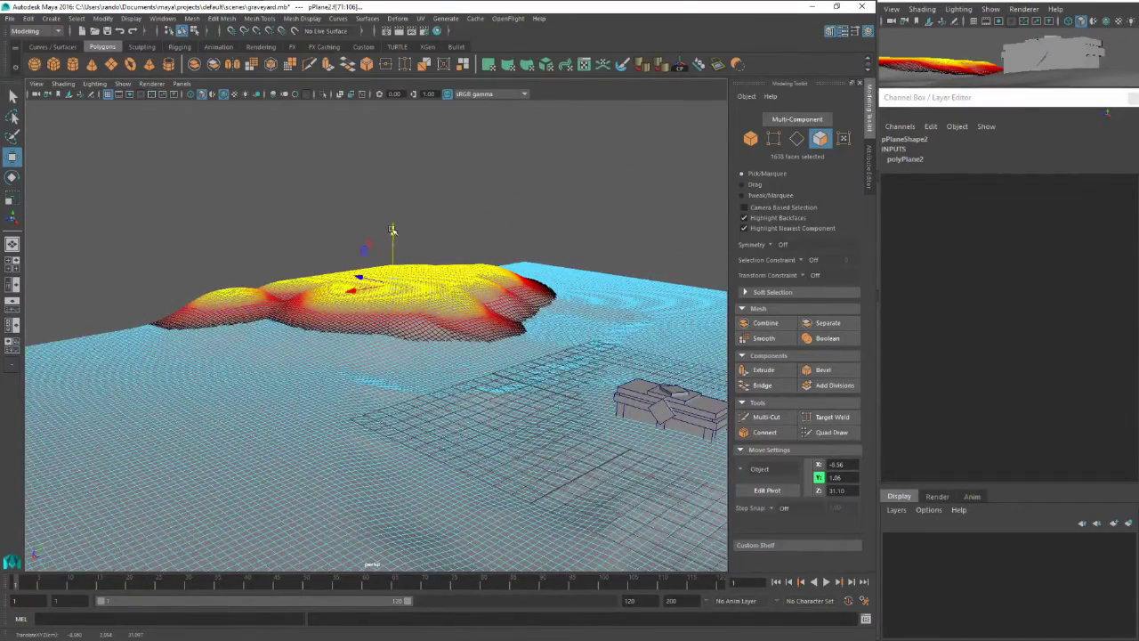
{"action": "left_click_drag", "start_coordinate": [504, 251], "coordinate": [446, 203], "text": "alt"}
Deselect more faces on the hill's side and raise the remaining top to about Y 2.95
{"action": "left_click_drag", "start_coordinate": [503, 287], "coordinate": [436, 249], "text": "ctrl"}
{"action": "left_click_drag", "start_coordinate": [447, 289], "coordinate": [446, 252], "text": "alt"}
{"action": "left_click_drag", "start_coordinate": [365, 227], "coordinate": [360, 218]}
{"action": "left_click_drag", "start_coordinate": [476, 219], "coordinate": [506, 258], "text": "alt"}
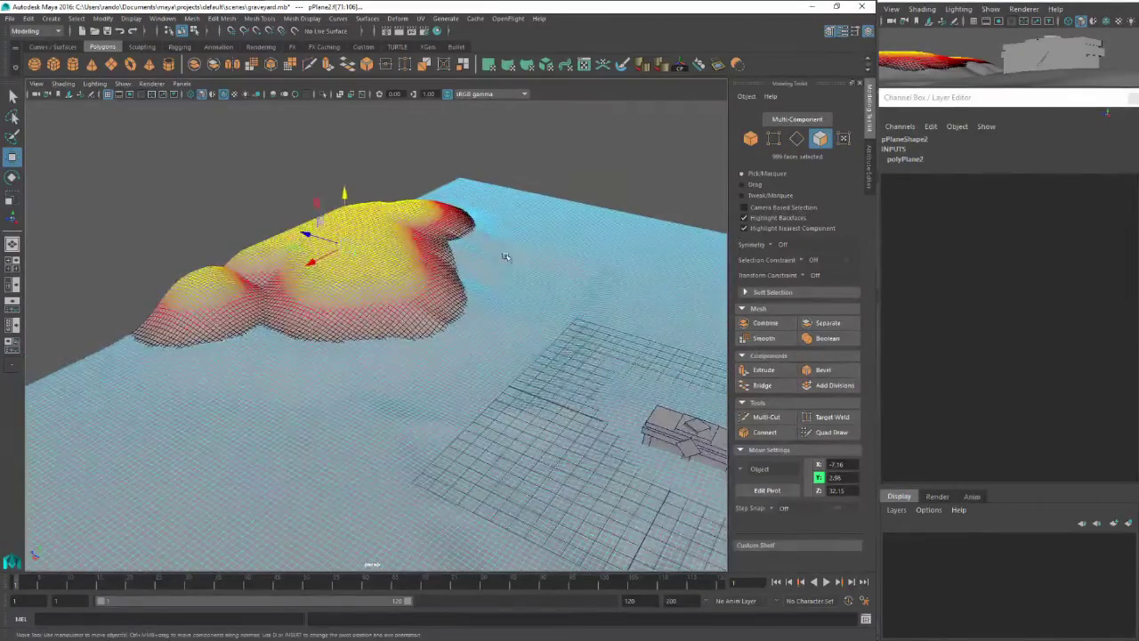
Select a soft patch on the hill's front slope and raise it to about Y 2.26
{"action": "key", "text": "q"}
{"action": "left_click_drag", "start_coordinate": [412, 191], "coordinate": [399, 312]}
{"action": "key", "text": "w"}
{"action": "left_click_drag", "start_coordinate": [363, 268], "coordinate": [429, 311]}
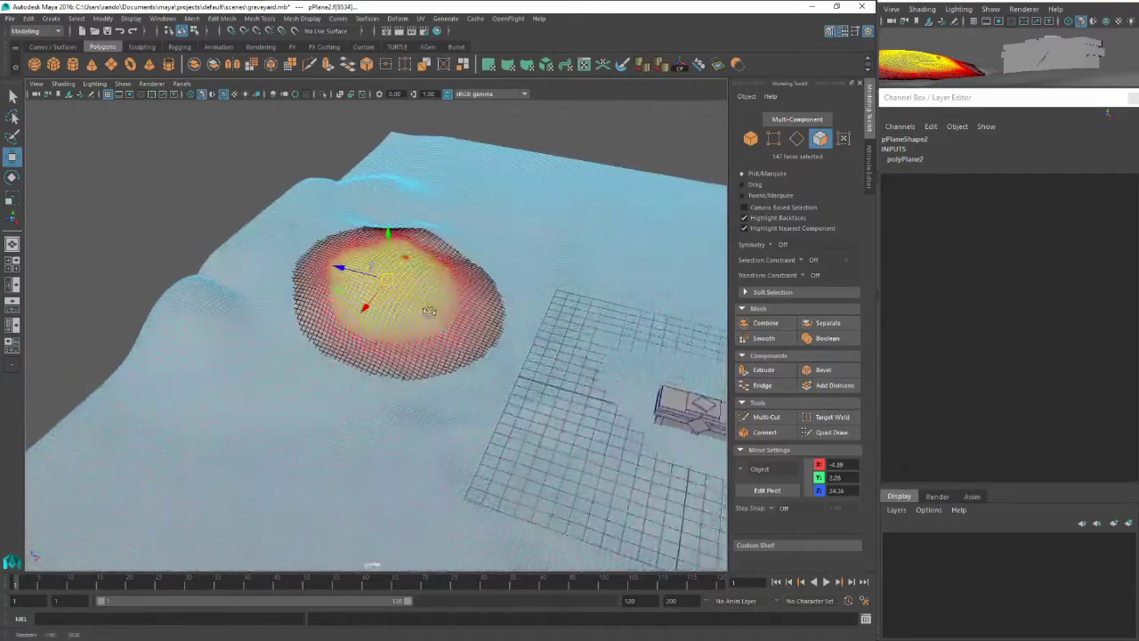
Shape the hill's back crest at about Y 3.82 and the neighbouring slope at about Y 1.10
{"action": "left_click_drag", "start_coordinate": [250, 213], "coordinate": [325, 283]}
{"action": "left_click_drag", "start_coordinate": [325, 283], "coordinate": [280, 299], "text": "alt"}
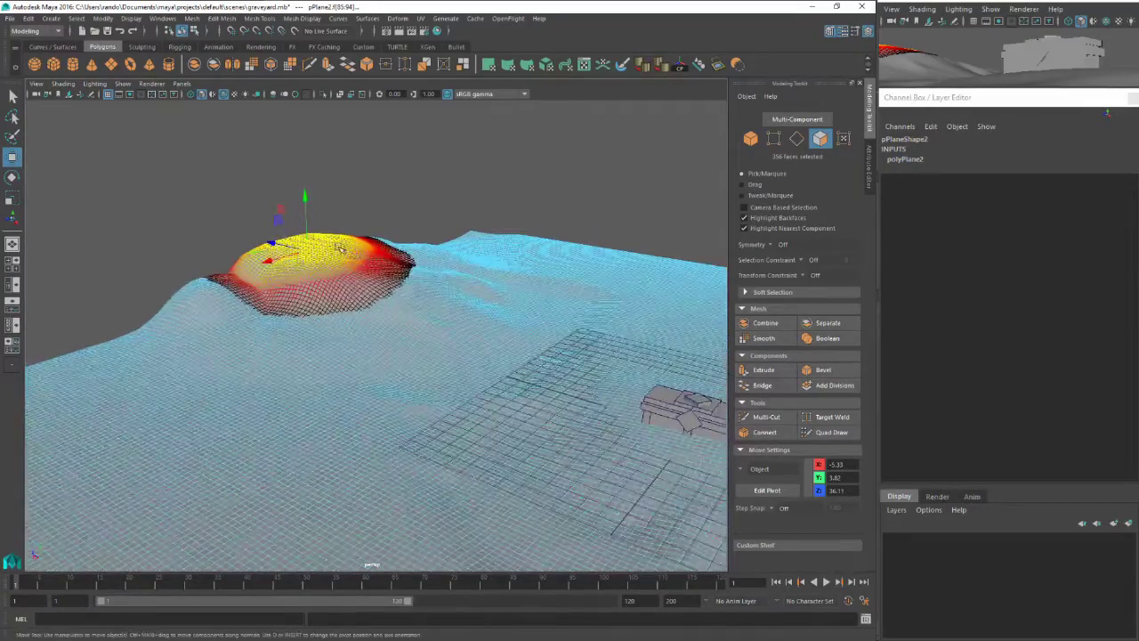
{"action": "left_click_drag", "start_coordinate": [316, 242], "coordinate": [377, 283]}
{"action": "left_click_drag", "start_coordinate": [378, 294], "coordinate": [369, 278], "text": "alt"}
{"action": "left_click_drag", "start_coordinate": [370, 279], "coordinate": [421, 295], "text": "alt"}
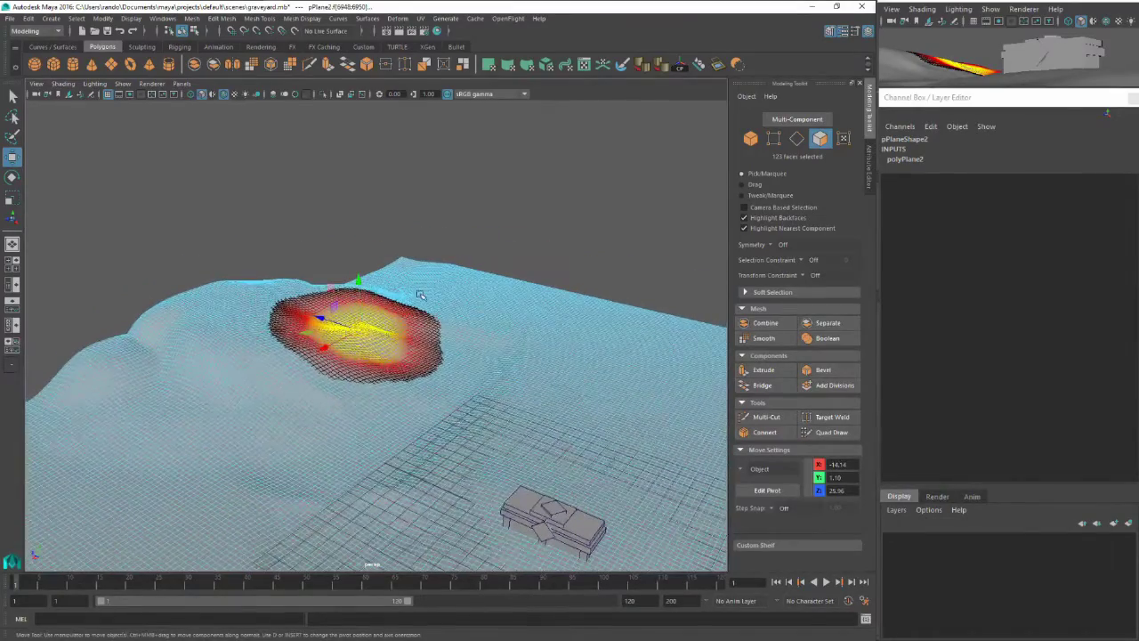
Select the ground near the plane's far corner beyond the hill and lower it to about Y -0.78
{"action": "left_click_drag", "start_coordinate": [504, 294], "coordinate": [362, 221]}
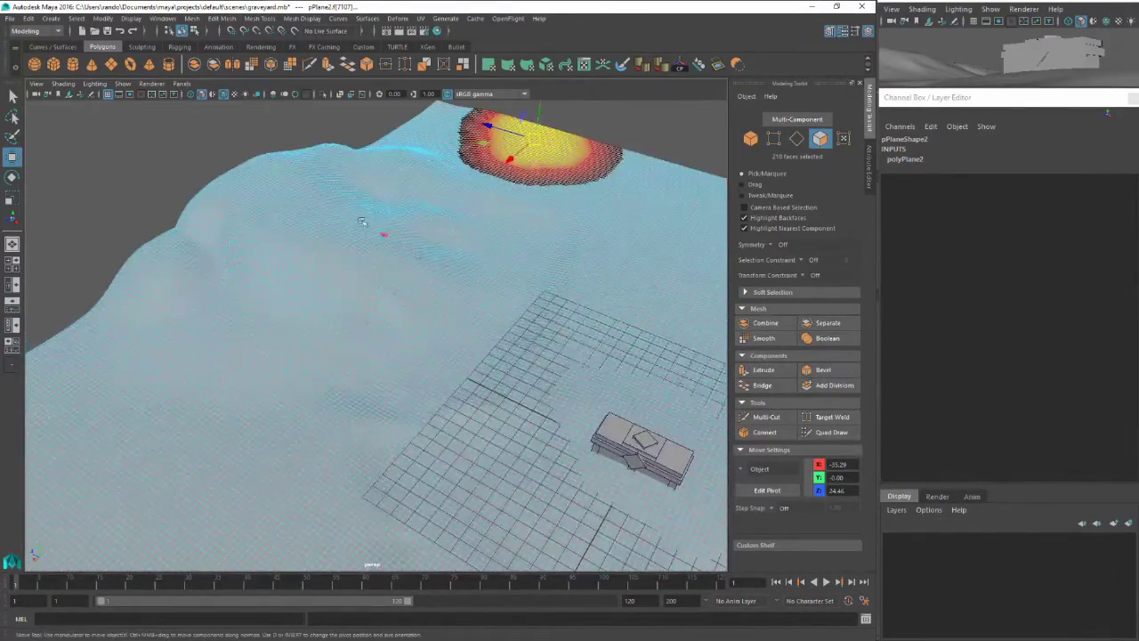
{"action": "left_click_drag", "start_coordinate": [508, 347], "coordinate": [508, 347]}
{"action": "left_click_drag", "start_coordinate": [508, 347], "coordinate": [455, 211], "text": "alt"}
{"action": "left_click", "coordinate": [459, 209]}
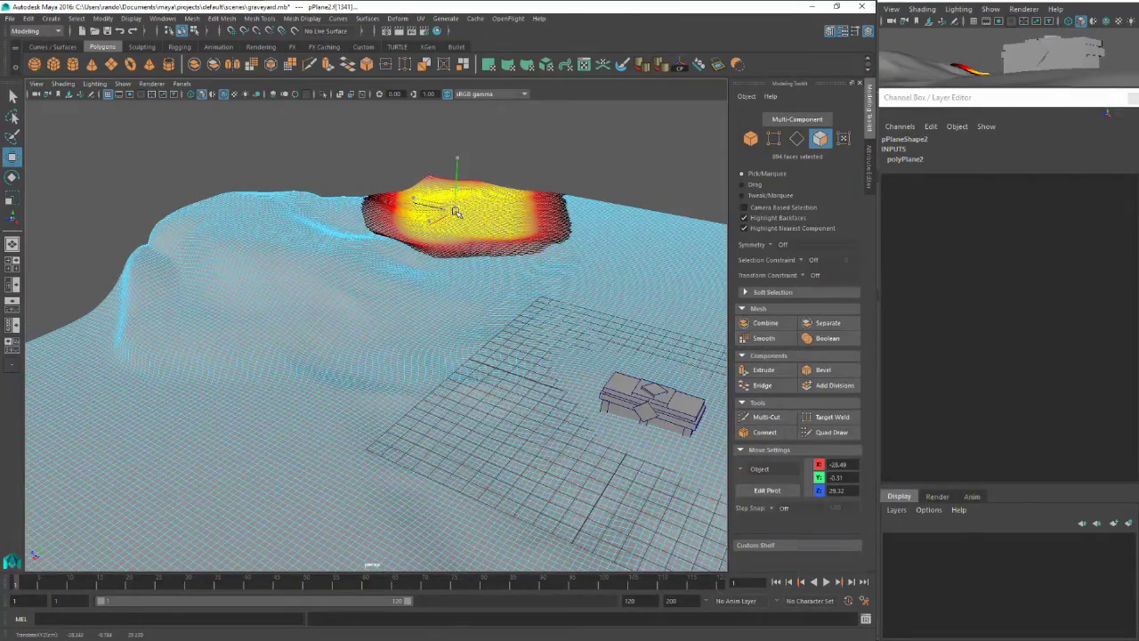
{"action": "middle_click_drag", "start_coordinate": [543, 246], "coordinate": [427, 227], "text": "alt"}
{"action": "left_click_drag", "start_coordinate": [427, 228], "coordinate": [577, 323], "text": "alt"}
{"action": "scroll", "coordinate": [577, 323], "scroll_direction": "down", "scroll_amount": 3}
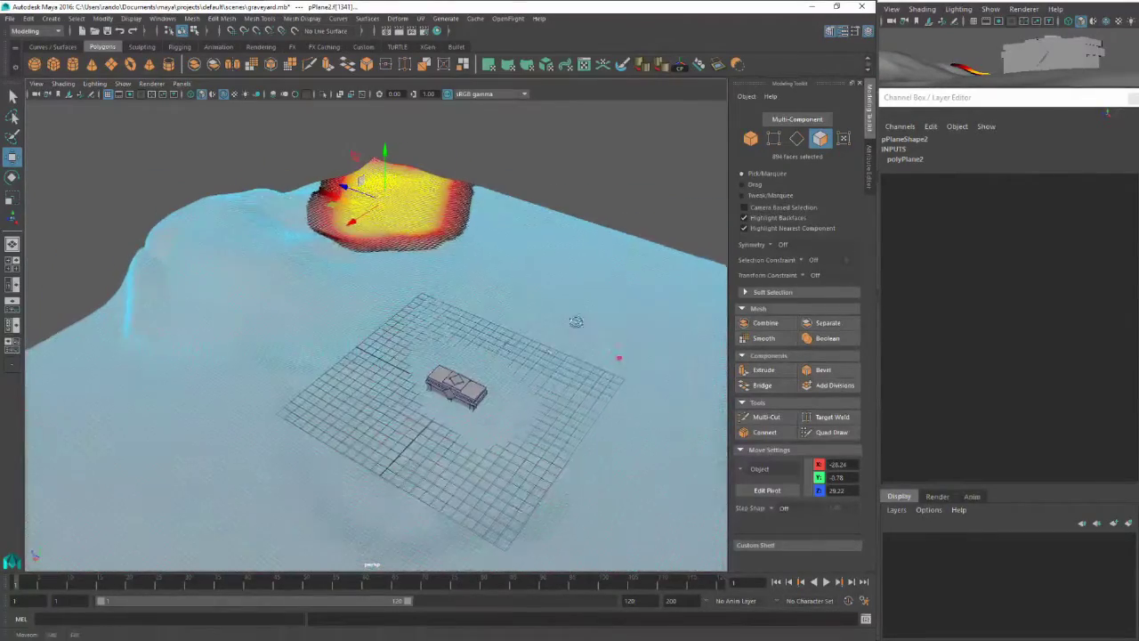
Select a wide area of ground faces off the crypt's right end and raise it into a mound at about Y 1.59
{"action": "left_click", "coordinate": [540, 375]}
{"action": "left_click_drag", "start_coordinate": [540, 375], "coordinate": [597, 336], "text": "alt"}
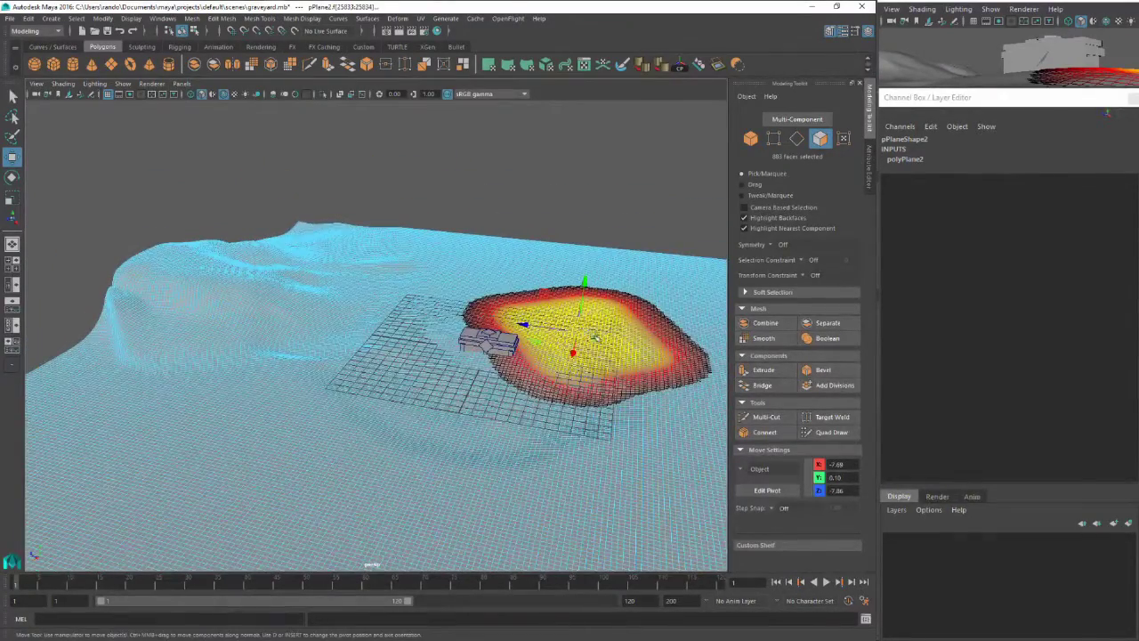
{"action": "left_click", "coordinate": [656, 375]}
{"action": "left_click_drag", "start_coordinate": [656, 375], "coordinate": [595, 397], "text": "alt"}
{"action": "middle_click_drag", "start_coordinate": [595, 397], "coordinate": [509, 346], "text": "alt"}
{"action": "right_click_drag", "start_coordinate": [509, 346], "coordinate": [528, 313], "text": "alt"}
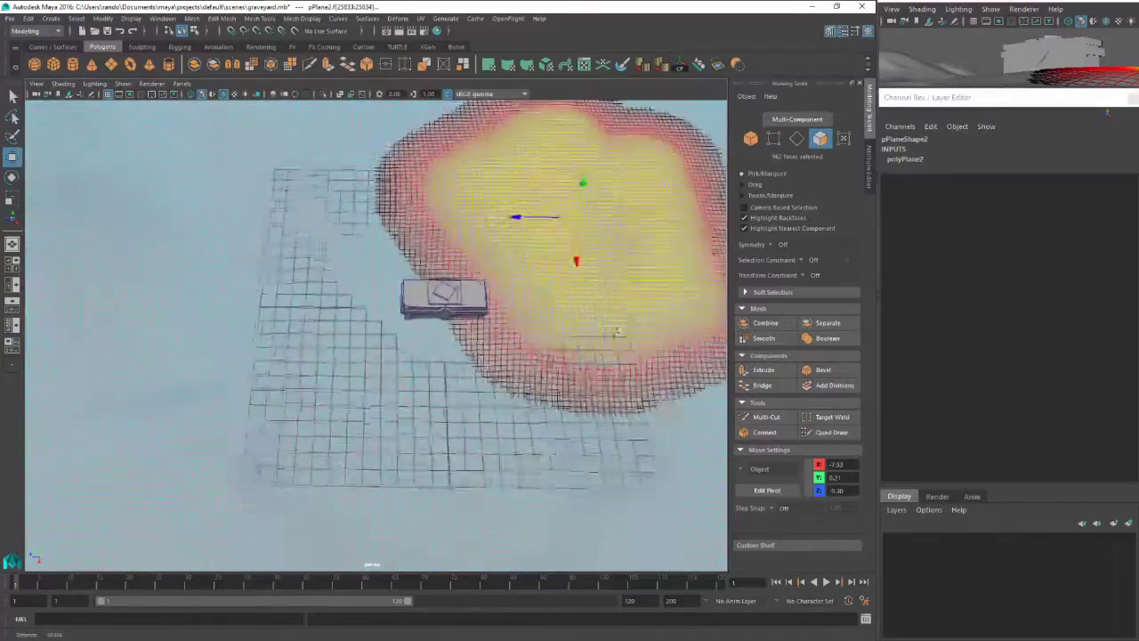
{"action": "middle_click_drag", "start_coordinate": [528, 313], "coordinate": [458, 334], "text": "alt"}
{"action": "left_click_drag", "start_coordinate": [520, 353], "coordinate": [527, 213], "text": "ctrl"}
{"action": "key", "text": "b"}
{"action": "key", "text": "b"}
{"action": "left_click_drag", "start_coordinate": [494, 248], "coordinate": [528, 251]}
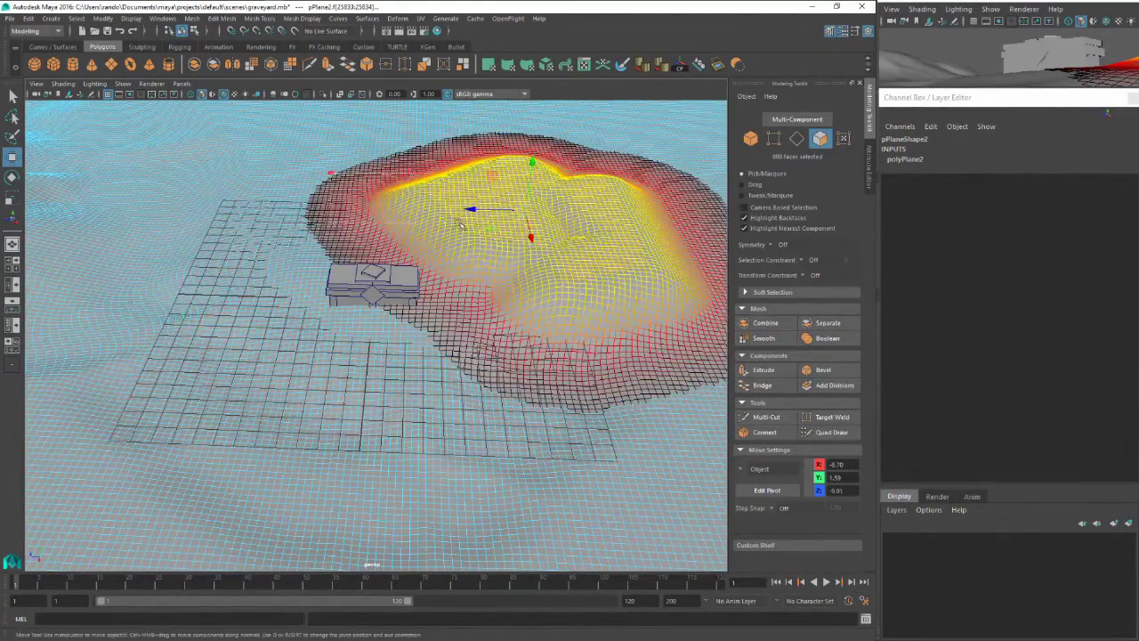
Select the ground directly behind the crypt and raise it to about Y 1.32
{"action": "key", "text": "ctrl+z"}
{"action": "left_click_drag", "start_coordinate": [404, 200], "coordinate": [406, 190]}
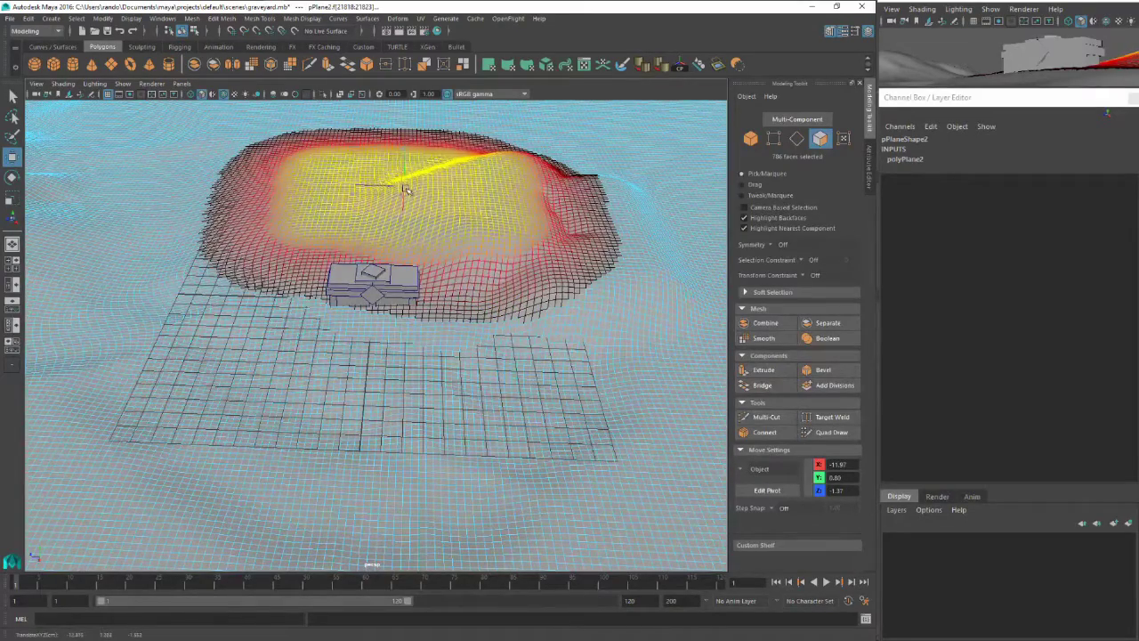
{"action": "middle_click_drag", "start_coordinate": [416, 208], "coordinate": [388, 355], "text": "alt"}
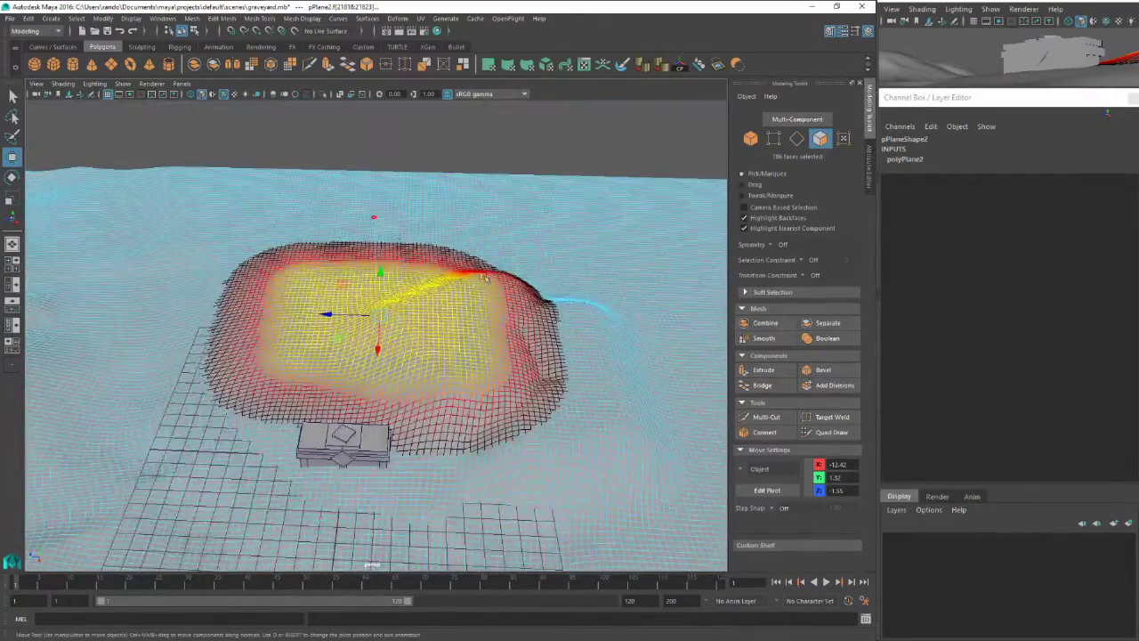
Undo the last edits to the ground directly behind the crypt
{"action": "key", "text": "ctrl+z"}
{"action": "key", "text": "ctrl+z"}
{"action": "left_click_drag", "start_coordinate": [470, 262], "coordinate": [488, 294]}
{"action": "key", "text": "ctrl+z"}
Select a wide area of faces over the hill behind the crypt and raise it to about Y 2.24
{"action": "key", "text": "b"}
{"action": "left_click_drag", "start_coordinate": [422, 275], "coordinate": [316, 324]}
{"action": "key", "text": "ctrl+z"}
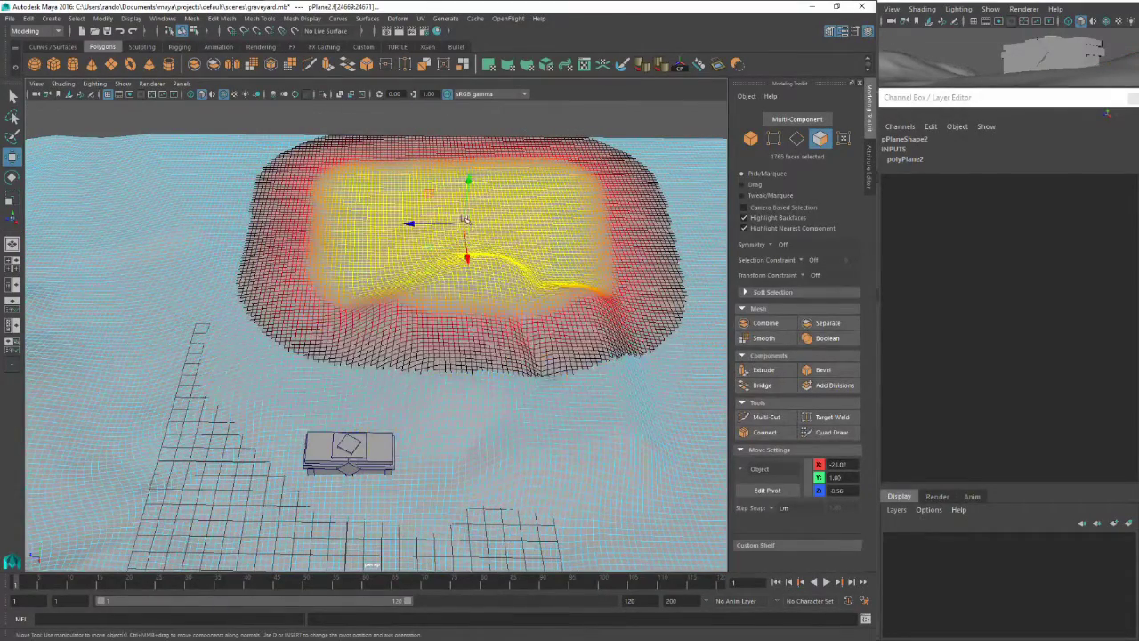
{"action": "left_click_drag", "start_coordinate": [465, 220], "coordinate": [459, 201]}
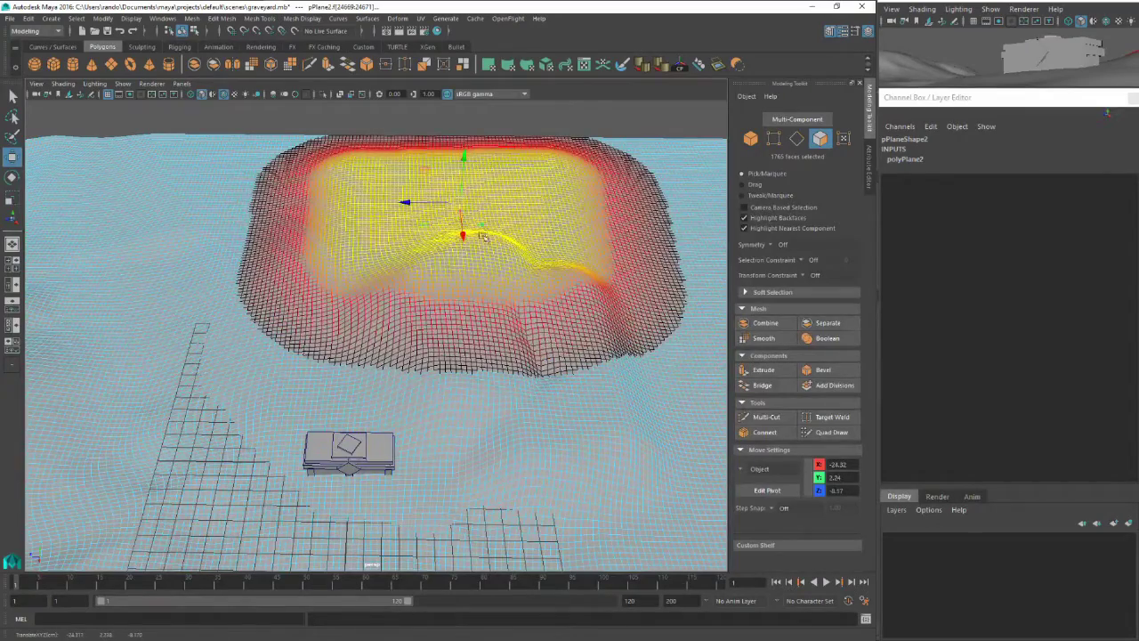
Adjust the hill selection down toward the crypt's back and shape that slope at about Y 2.12
{"action": "left_click_drag", "start_coordinate": [482, 258], "coordinate": [494, 293], "text": "alt"}
{"action": "left_click_drag", "start_coordinate": [538, 361], "coordinate": [489, 322], "text": "shift"}
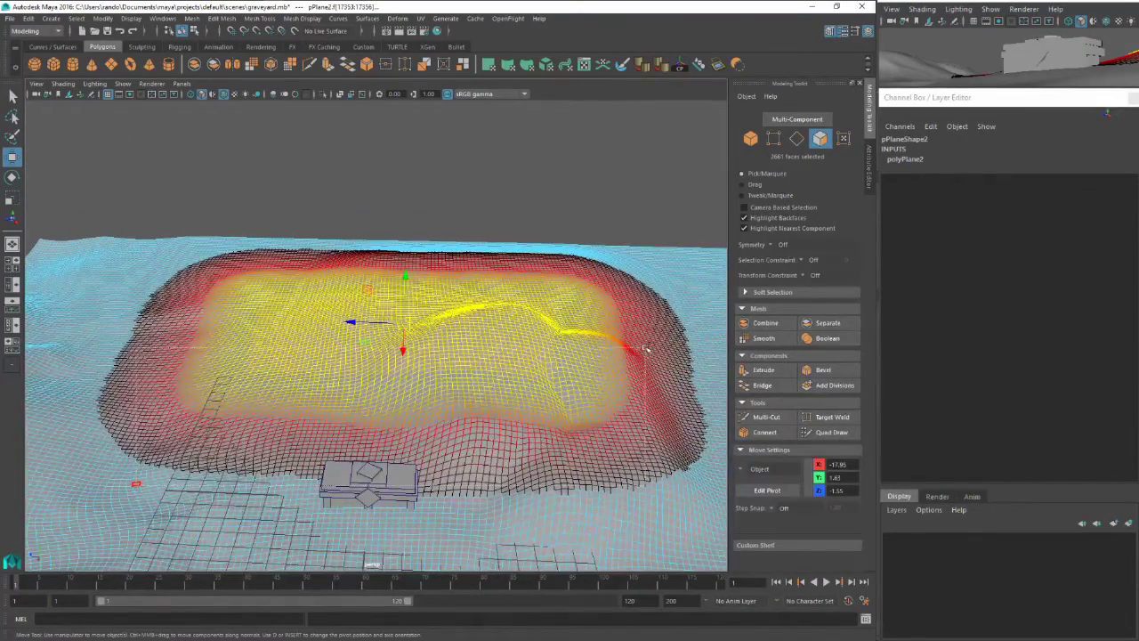
{"action": "left_click_drag", "start_coordinate": [646, 349], "coordinate": [422, 325], "text": "alt"}
{"action": "middle_click_drag", "start_coordinate": [424, 380], "coordinate": [509, 377], "text": "alt"}
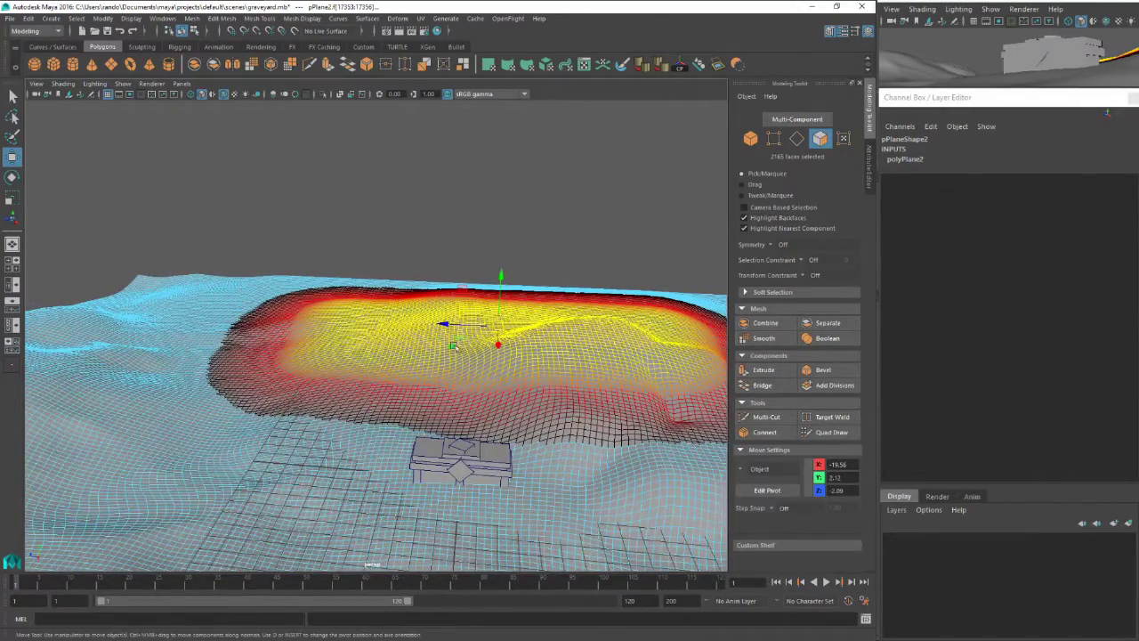
Select the patch of ground beyond the crypt's left end and shape it at about Y -0.40
{"action": "left_click_drag", "start_coordinate": [454, 347], "coordinate": [372, 226], "text": "alt"}
{"action": "left_click_drag", "start_coordinate": [313, 292], "coordinate": [338, 307]}
{"action": "left_click_drag", "start_coordinate": [338, 307], "coordinate": [290, 246], "text": "alt"}
Save the scene to the Desktop as a Maya Binary file named summoning
{"action": "left_click", "coordinate": [11, 17]}
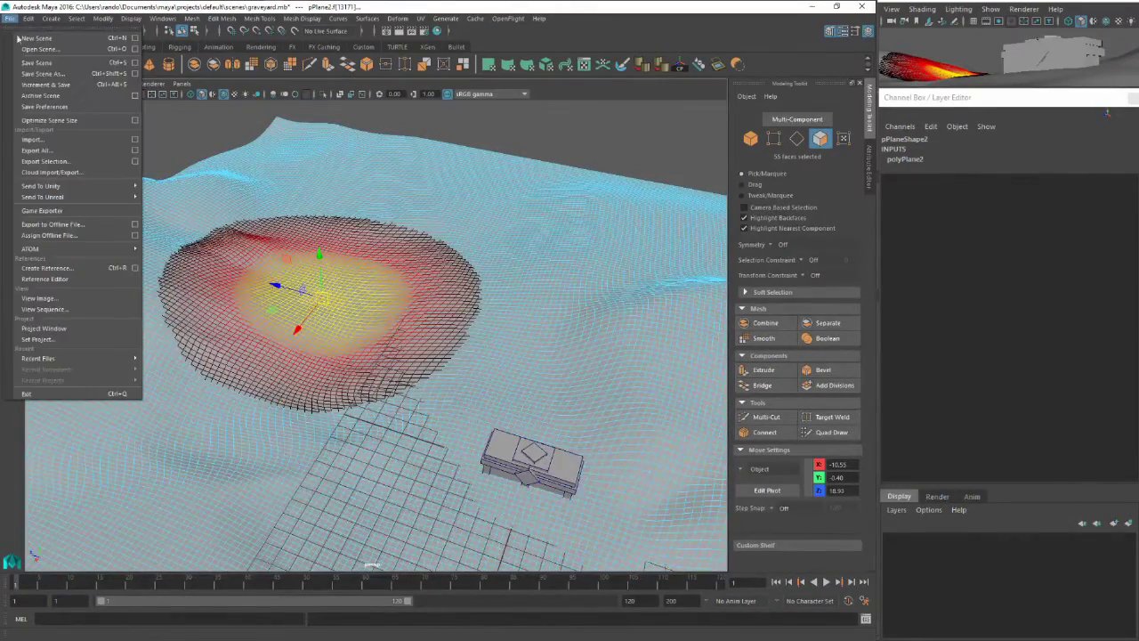
{"action": "left_click", "coordinate": [53, 72]}
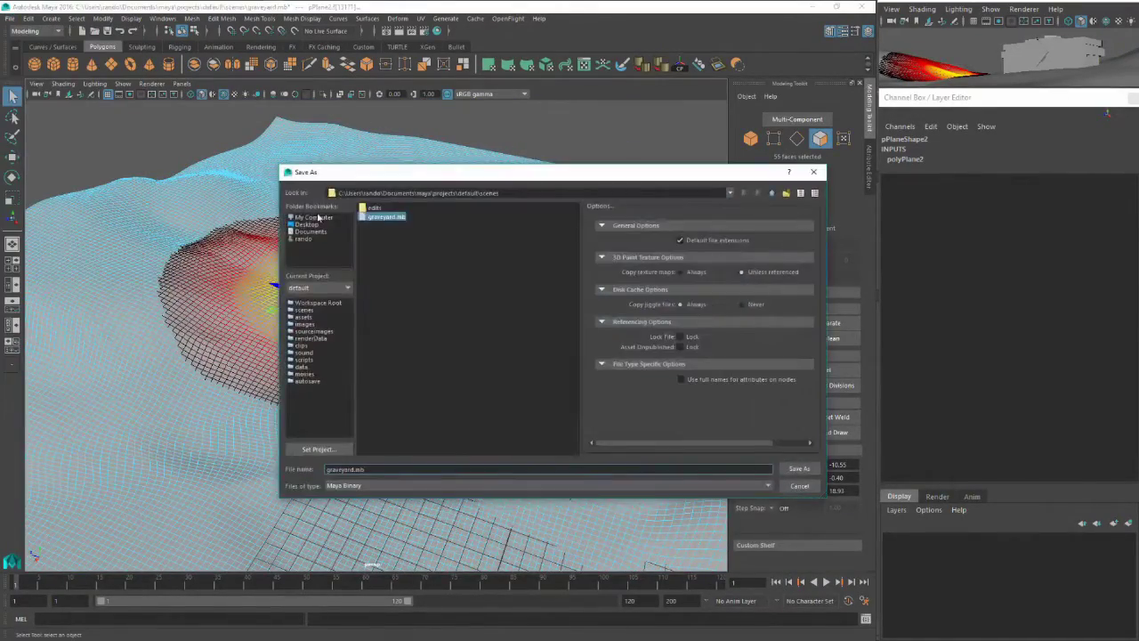
{"action": "left_click", "coordinate": [309, 225]}
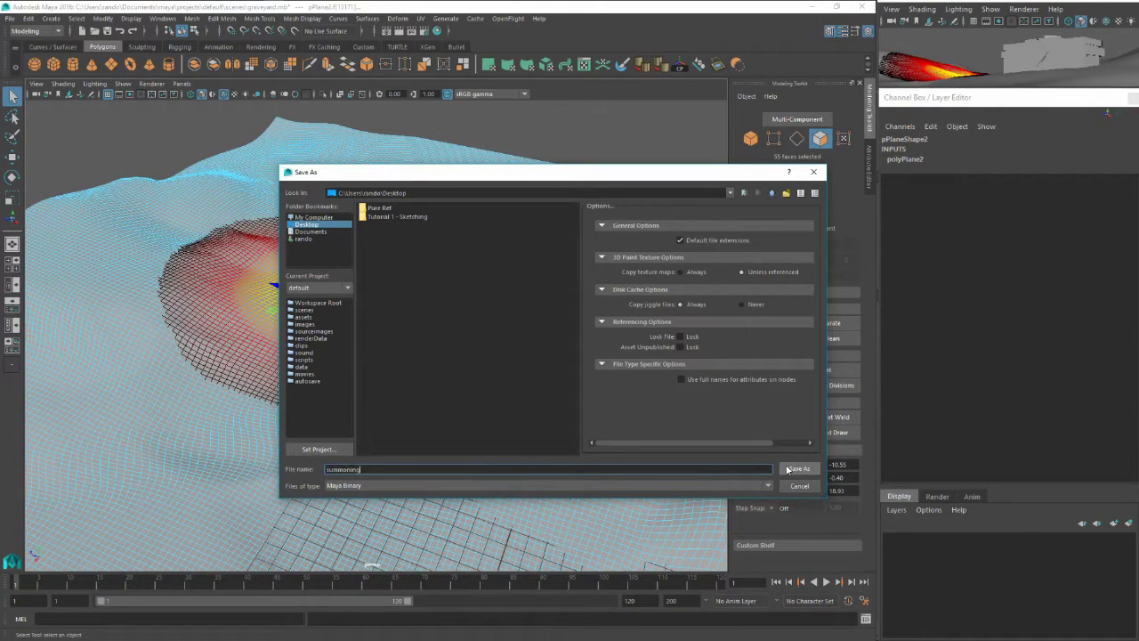
{"action": "left_click", "coordinate": [797, 469]}
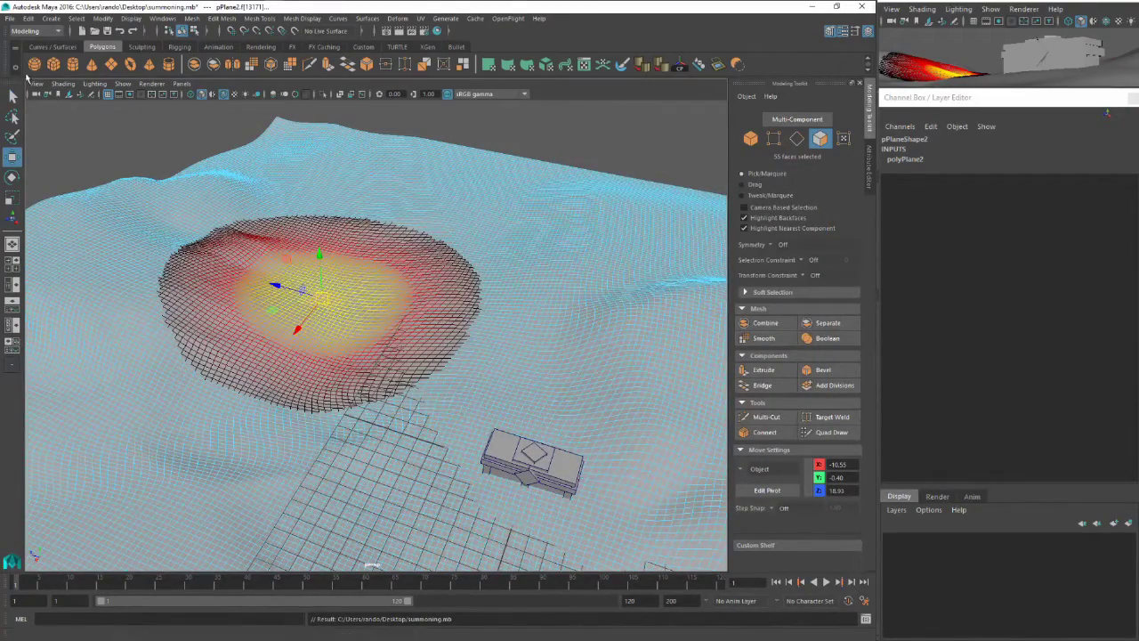
Hide the grid in the perspective view and return the terrain from face editing to object selection
{"action": "left_click_drag", "start_coordinate": [426, 220], "coordinate": [356, 265], "text": "alt"}
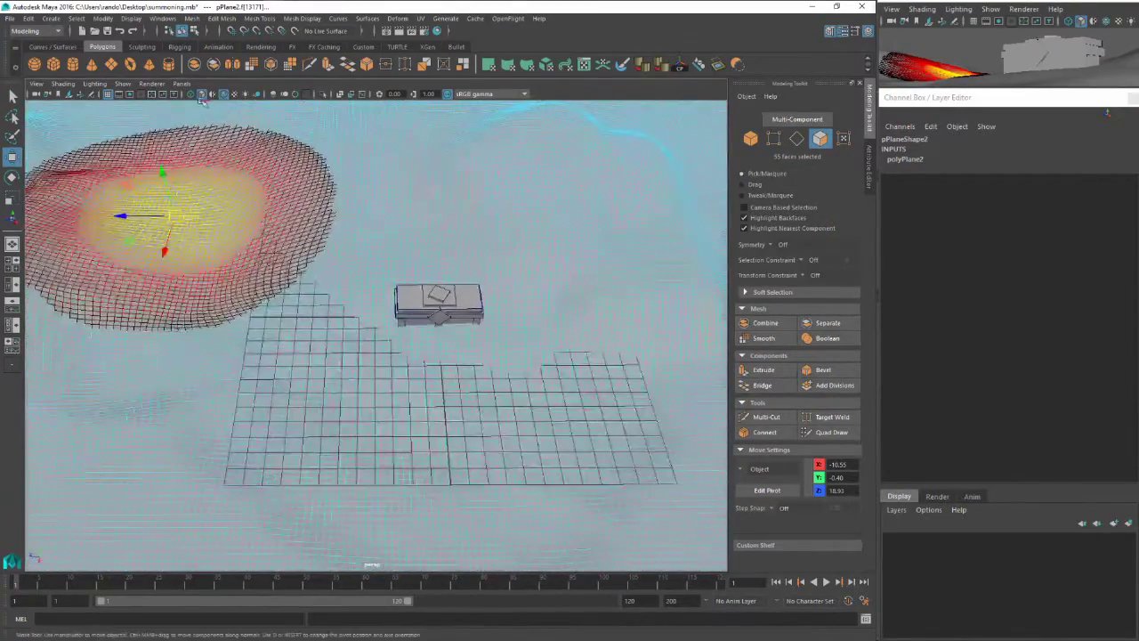
{"action": "left_click", "coordinate": [123, 84]}
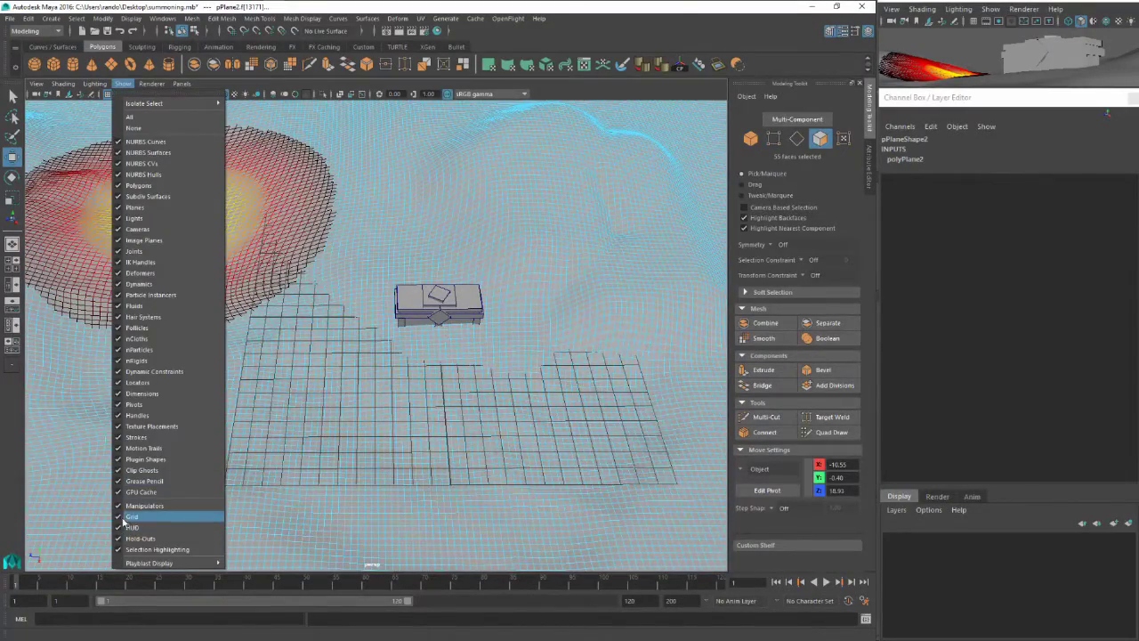
{"action": "left_click", "coordinate": [121, 518]}
{"action": "left_click_drag", "start_coordinate": [305, 437], "coordinate": [386, 358], "text": "alt"}
{"action": "right_click_drag", "start_coordinate": [386, 359], "coordinate": [555, 321], "text": "alt"}
{"action": "middle_click_drag", "start_coordinate": [555, 322], "coordinate": [500, 357], "text": "alt"}
{"action": "key", "text": "q"}
{"action": "right_click_drag", "start_coordinate": [450, 191], "coordinate": [491, 183]}
{"action": "left_click_drag", "start_coordinate": [476, 318], "coordinate": [431, 300], "text": "alt"}
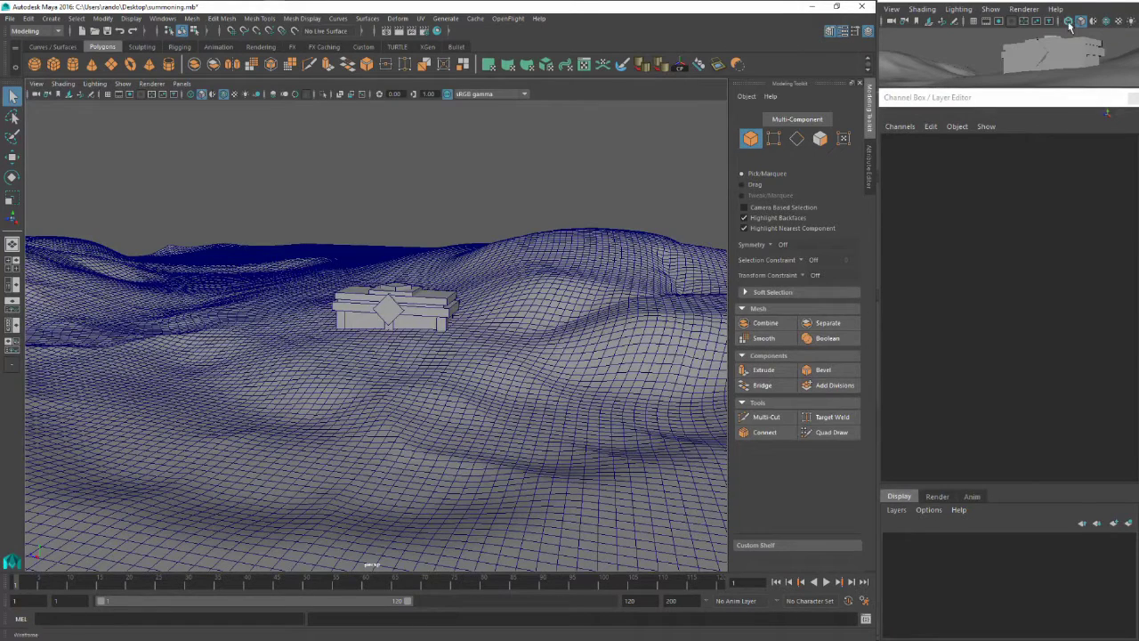
Try the wireframe-on-shaded display in the small camera view and switch it off again
{"action": "left_click", "coordinate": [1105, 22]}
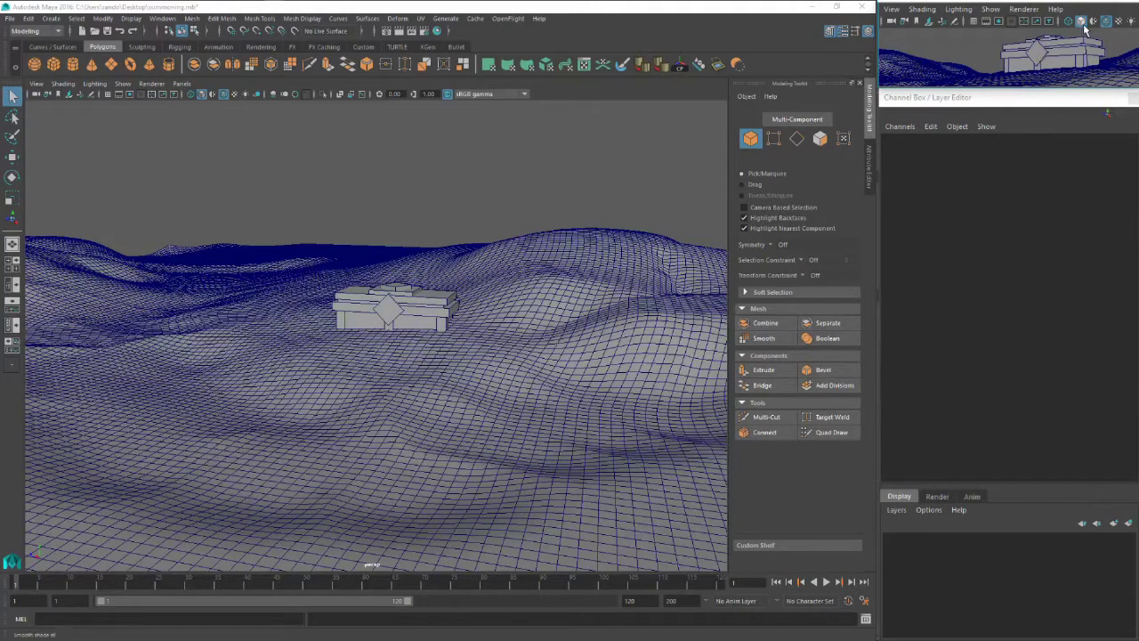
{"action": "left_click", "coordinate": [1105, 21]}
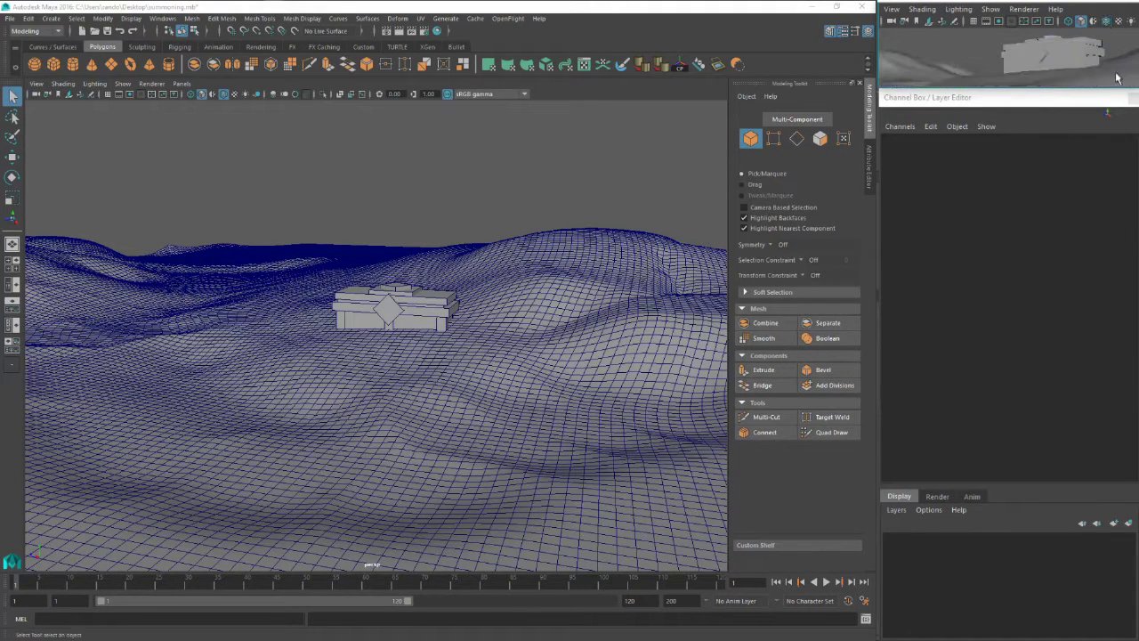
Create a cube, move it in front of the crypt to X 3.359 and raise it to Y 1.546
{"action": "left_click_drag", "start_coordinate": [454, 281], "coordinate": [398, 325], "text": "alt"}
{"action": "right_click_drag", "start_coordinate": [399, 324], "coordinate": [502, 329], "text": "alt"}
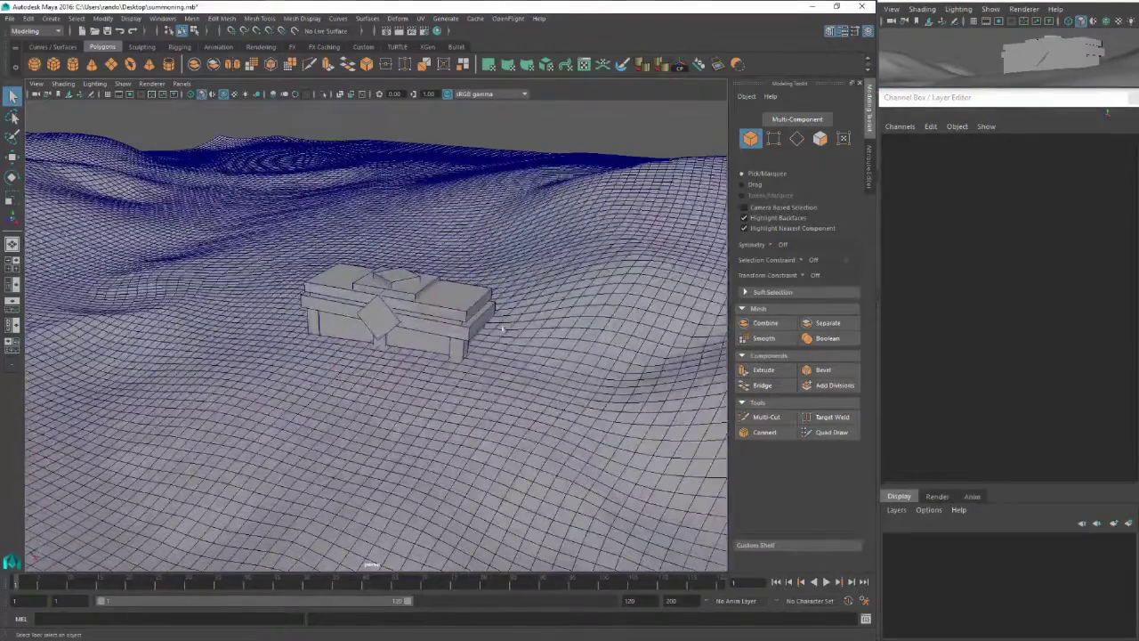
{"action": "left_click_drag", "start_coordinate": [358, 329], "coordinate": [355, 315], "text": "alt"}
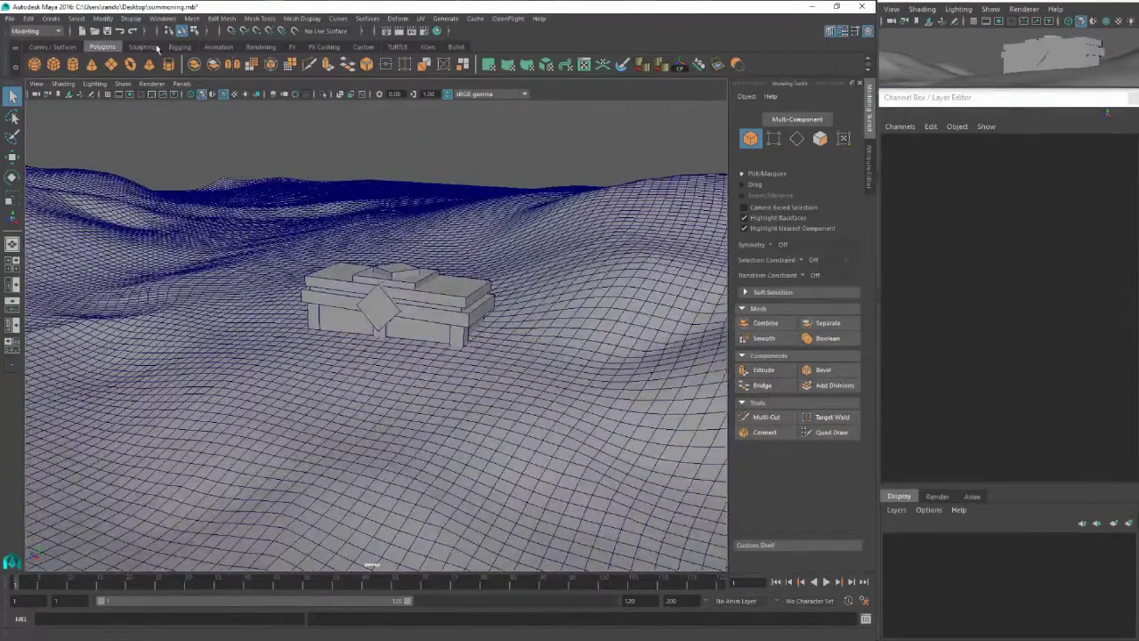
{"action": "left_click", "coordinate": [55, 66]}
{"action": "key", "text": "w"}
{"action": "left_click_drag", "start_coordinate": [377, 348], "coordinate": [431, 403], "text": "alt"}
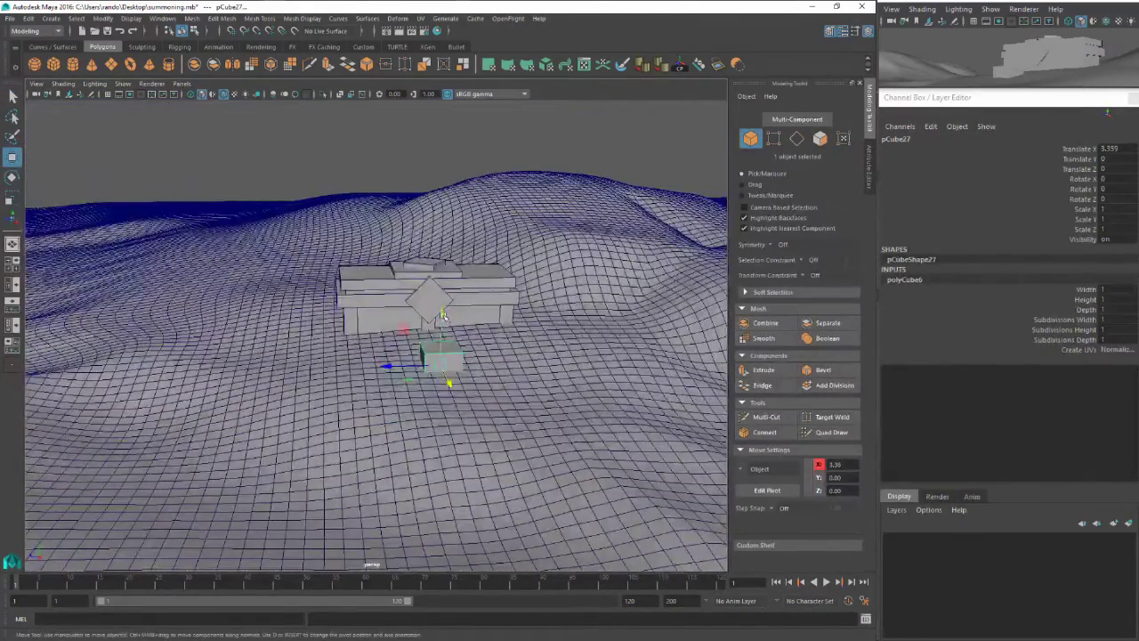
{"action": "left_click_drag", "start_coordinate": [442, 313], "coordinate": [451, 260]}
Thin the new cube along X and rotate it -45 degrees about X into a diamond
{"action": "key", "text": "r"}
{"action": "left_click_drag", "start_coordinate": [457, 301], "coordinate": [469, 359], "text": "alt"}
{"action": "key", "text": "e"}
{"action": "key", "text": "w"}
Duplicate the diamond, rotate the copy upright to 0 degrees and lower it to Y 0.851 as a supporting post
{"action": "key", "text": "ctrl+d"}
{"action": "key", "text": "e"}
{"action": "left_click_drag", "start_coordinate": [452, 302], "coordinate": [533, 358]}
{"action": "key", "text": "w"}
{"action": "left_click_drag", "start_coordinate": [534, 358], "coordinate": [472, 304], "text": "alt"}
{"action": "key", "text": "r"}
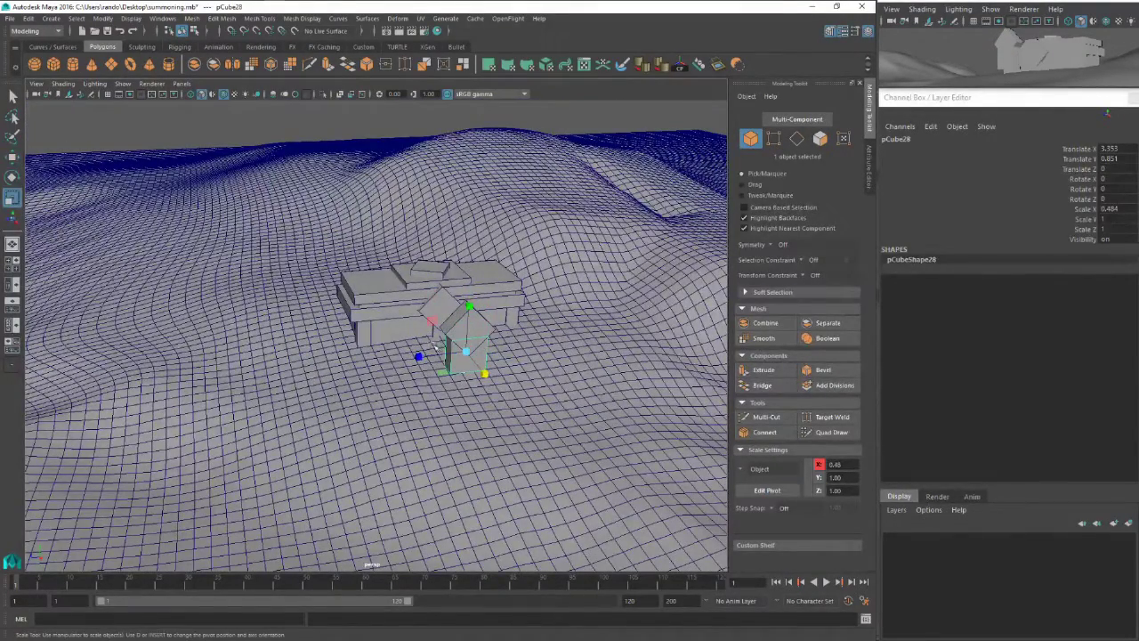
Narrow the post under the diamond to about 0.426 in X and 0.516 in Z
{"action": "left_click_drag", "start_coordinate": [421, 357], "coordinate": [443, 355]}
{"action": "left_click", "coordinate": [452, 350]}
{"action": "left_click_drag", "start_coordinate": [451, 350], "coordinate": [511, 367], "text": "alt"}
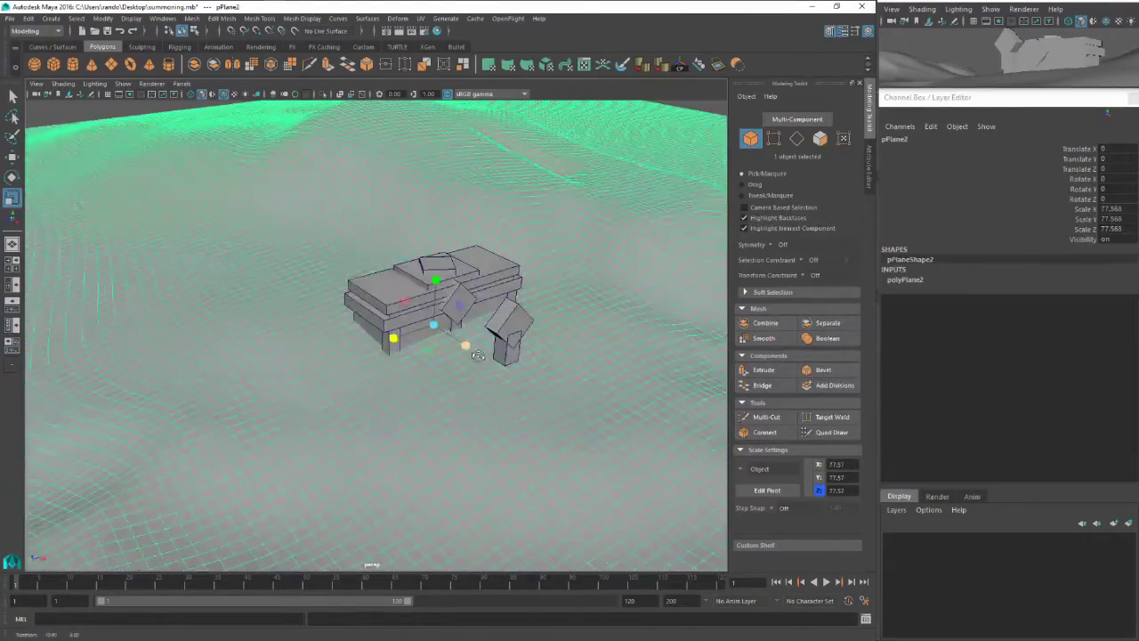
{"action": "left_click", "coordinate": [510, 351]}
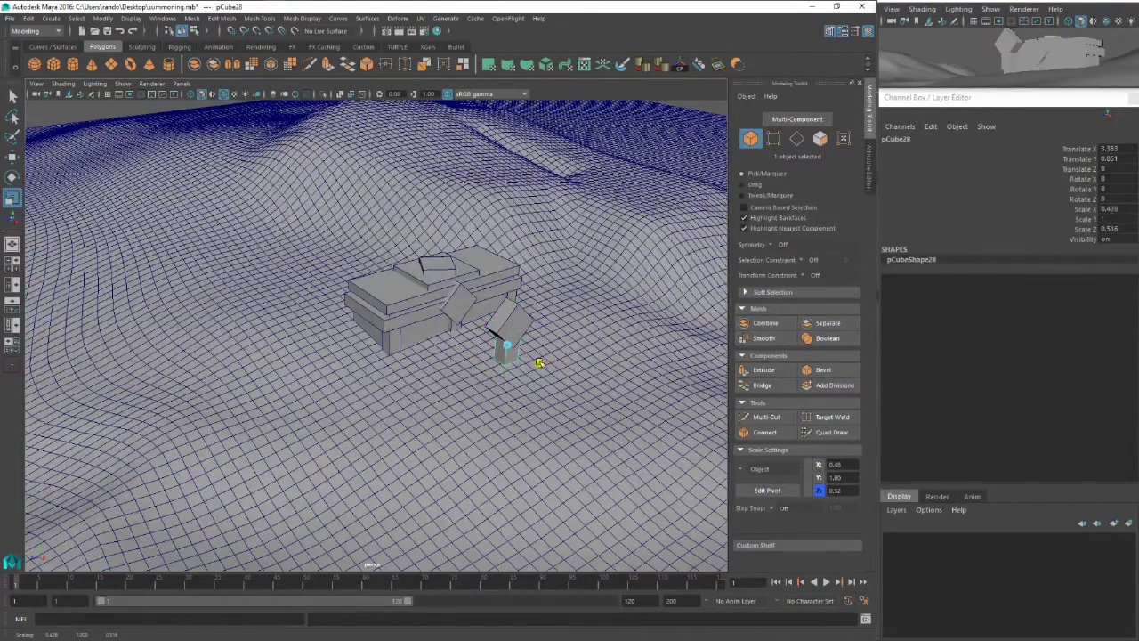
Select the diamond above the post and thin it to a scale of 0.424 in X
{"action": "key", "text": "w"}
{"action": "left_click_drag", "start_coordinate": [521, 322], "coordinate": [552, 350], "text": "alt"}
{"action": "left_click", "coordinate": [526, 327]}
{"action": "key", "text": "r"}
{"action": "left_click_drag", "start_coordinate": [570, 317], "coordinate": [485, 265], "text": "alt"}
{"action": "key", "text": "w"}
Duplicate the diamond and scale the copy to 0.741 in Y and Z and 0.478 in X as a protruding inner panel
{"action": "left_click", "coordinate": [509, 293]}
{"action": "key", "text": "ctrl+d"}
{"action": "key", "text": "r"}
{"action": "left_click_drag", "start_coordinate": [478, 332], "coordinate": [475, 332]}
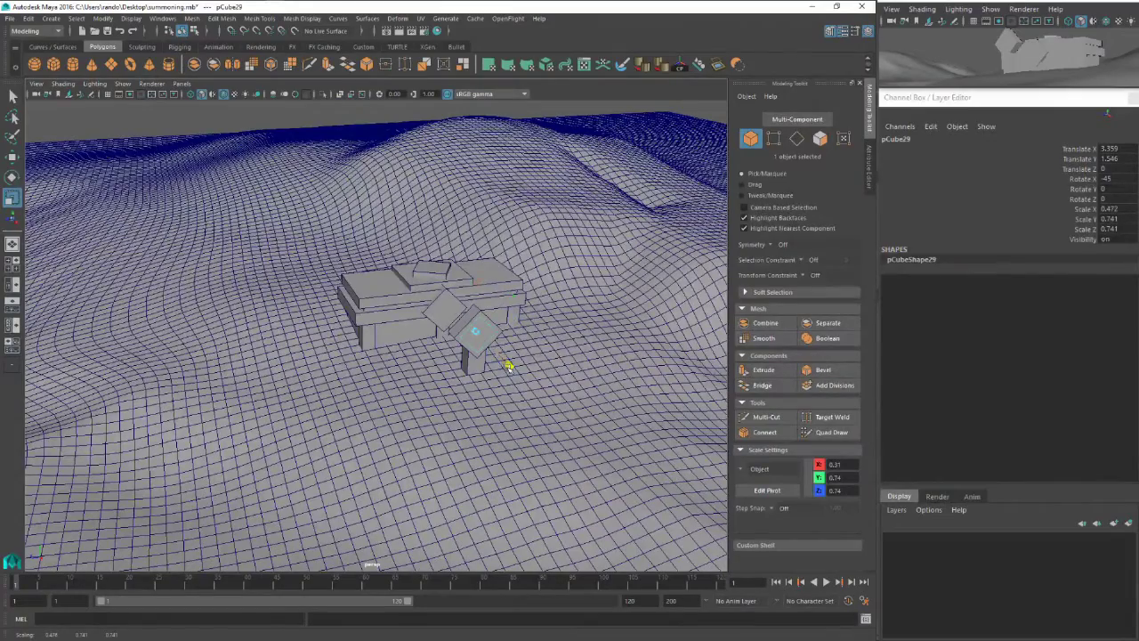
Rescale the supporting post to 0.334 in X and 0.593 in Z
{"action": "key", "text": "w"}
{"action": "key", "text": "r"}
{"action": "left_click_drag", "start_coordinate": [425, 361], "coordinate": [566, 347]}
{"action": "left_click", "coordinate": [473, 368]}
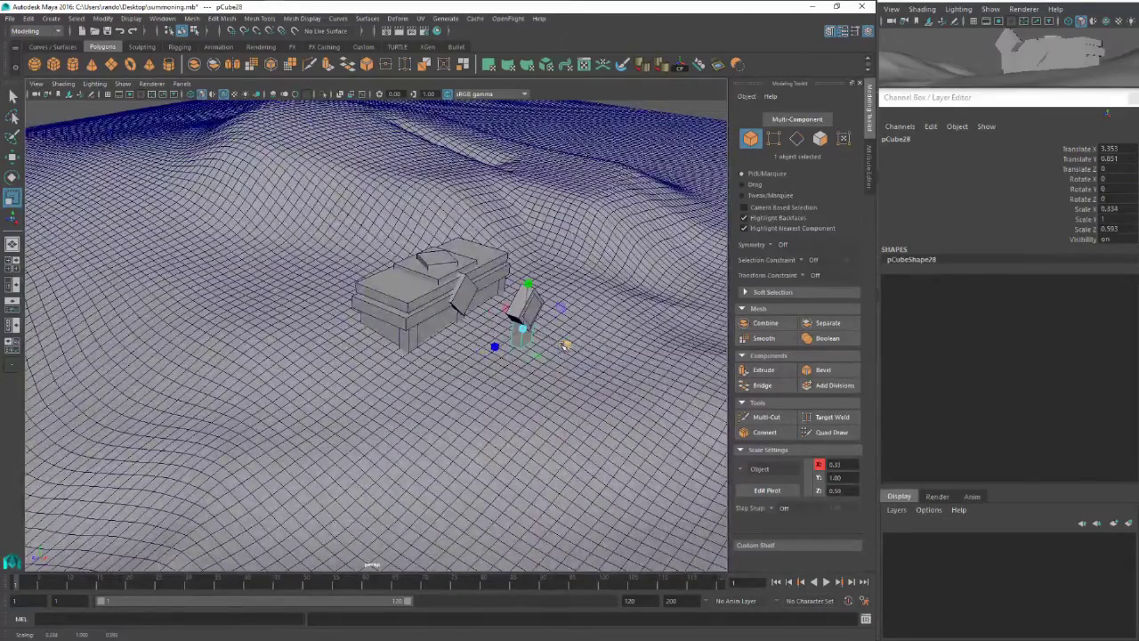
Combine the diamond, its inner panel and the post into a single gravestone mesh
{"action": "scroll", "coordinate": [566, 345], "scroll_direction": "up", "scroll_amount": 10}
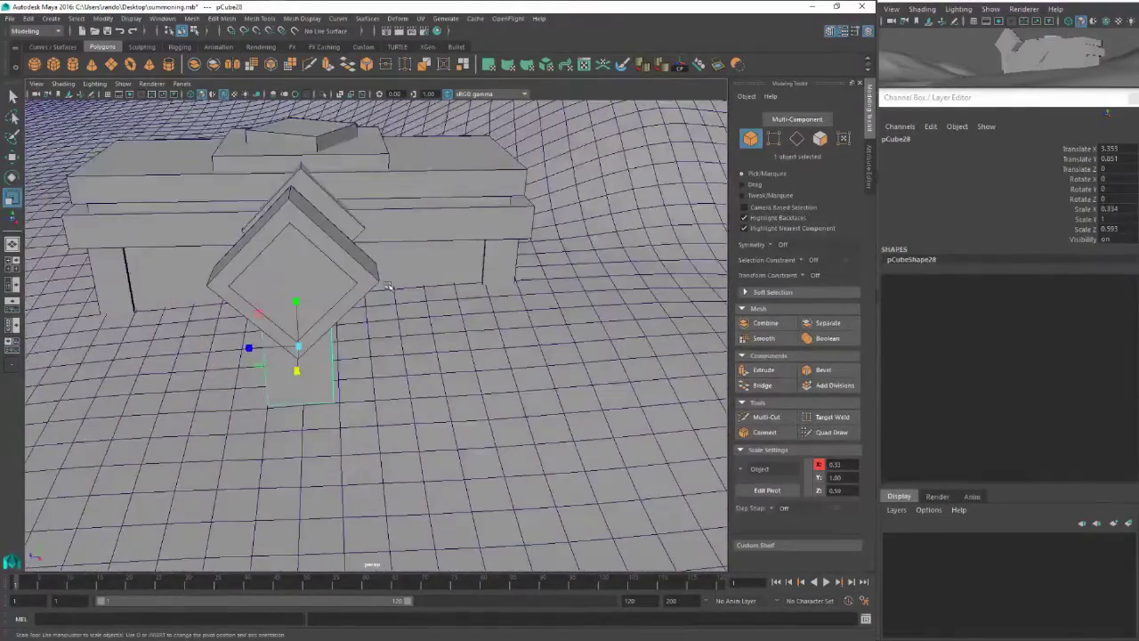
{"action": "left_click", "coordinate": [371, 275]}
{"action": "left_click_drag", "start_coordinate": [371, 275], "coordinate": [405, 305], "text": "alt"}
{"action": "key", "text": "w"}
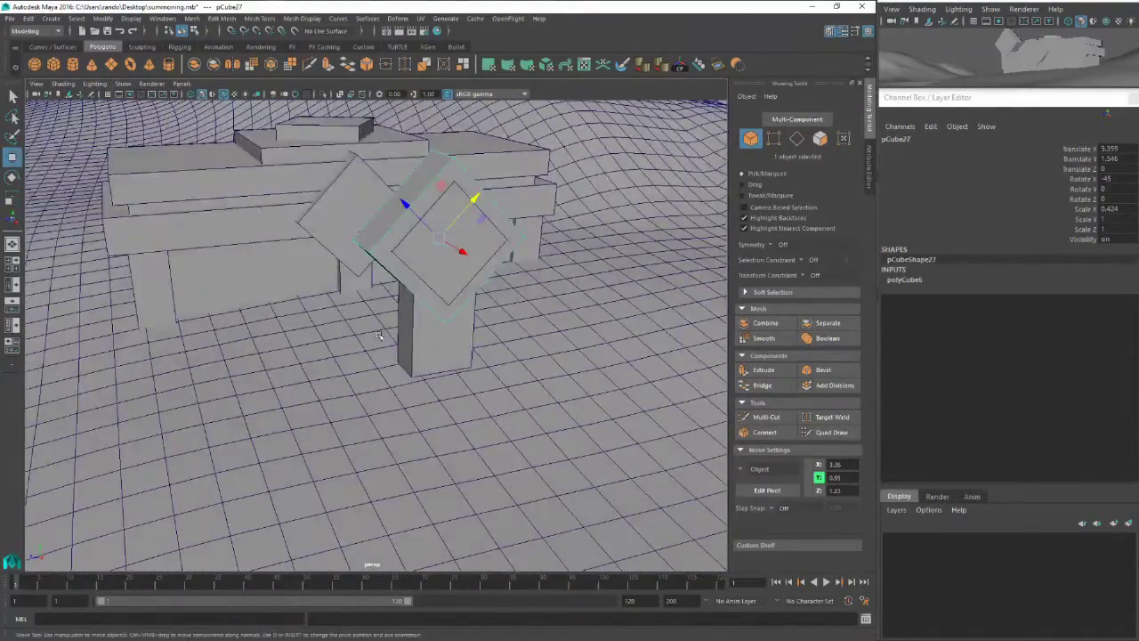
{"action": "left_click", "coordinate": [422, 327], "text": "shift"}
{"action": "left_click", "coordinate": [436, 267], "text": "shift"}
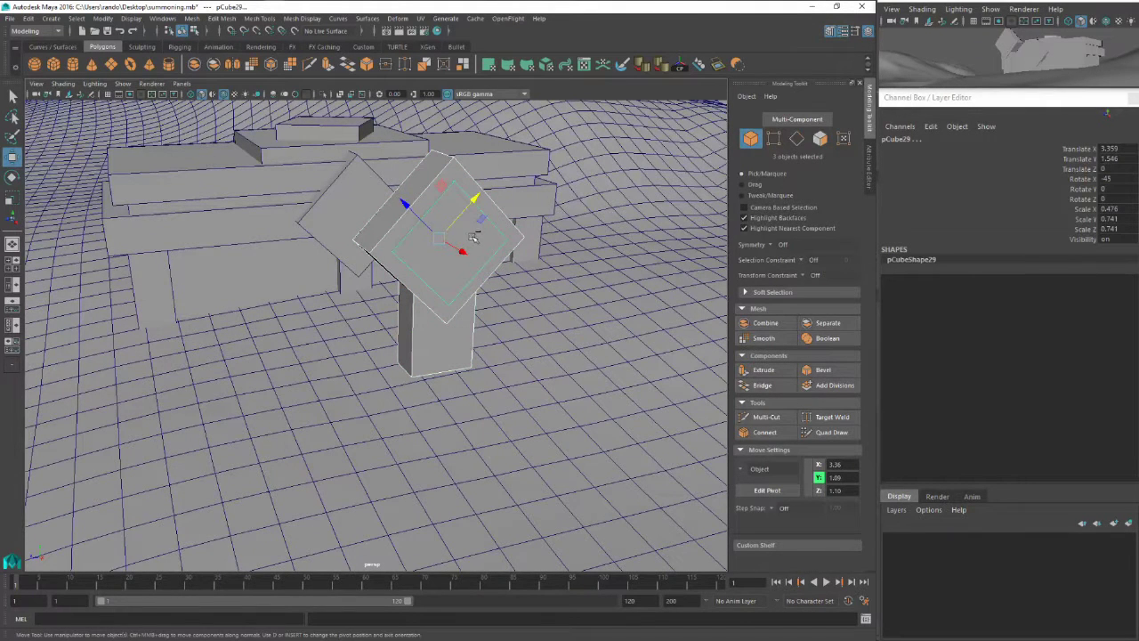
{"action": "left_click", "coordinate": [195, 64]}
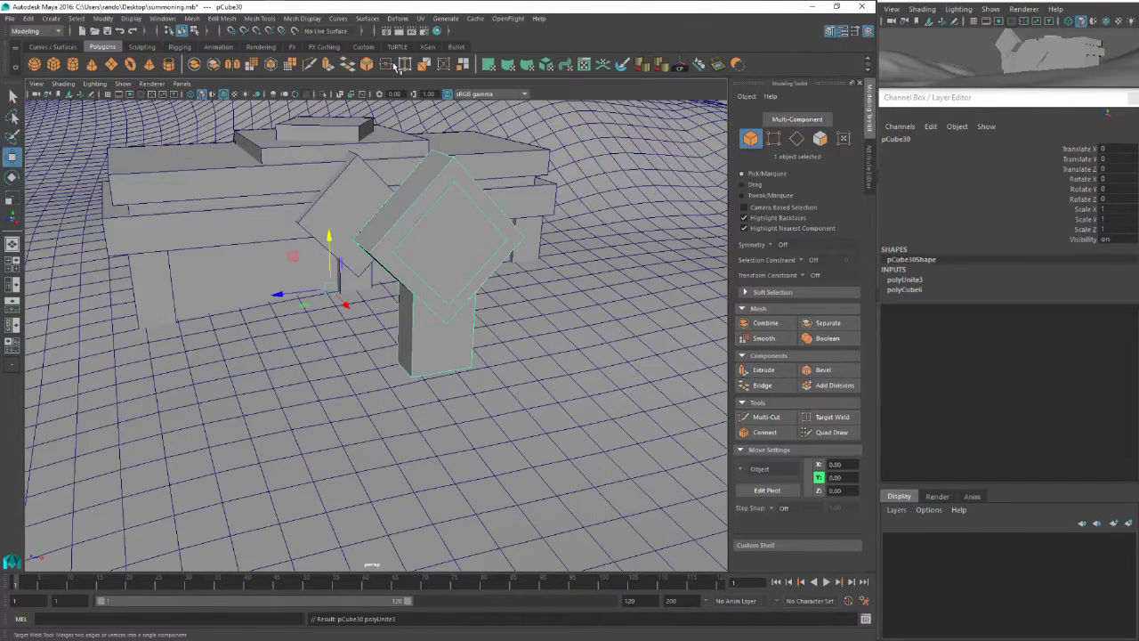
Set the gravestone's pivot at the foot of its post and move it beside the crypt to X 0.106, Y -0.203, Z -3.605
{"action": "left_click", "coordinate": [682, 66]}
{"action": "left_click_drag", "start_coordinate": [552, 196], "coordinate": [478, 157], "text": "alt"}
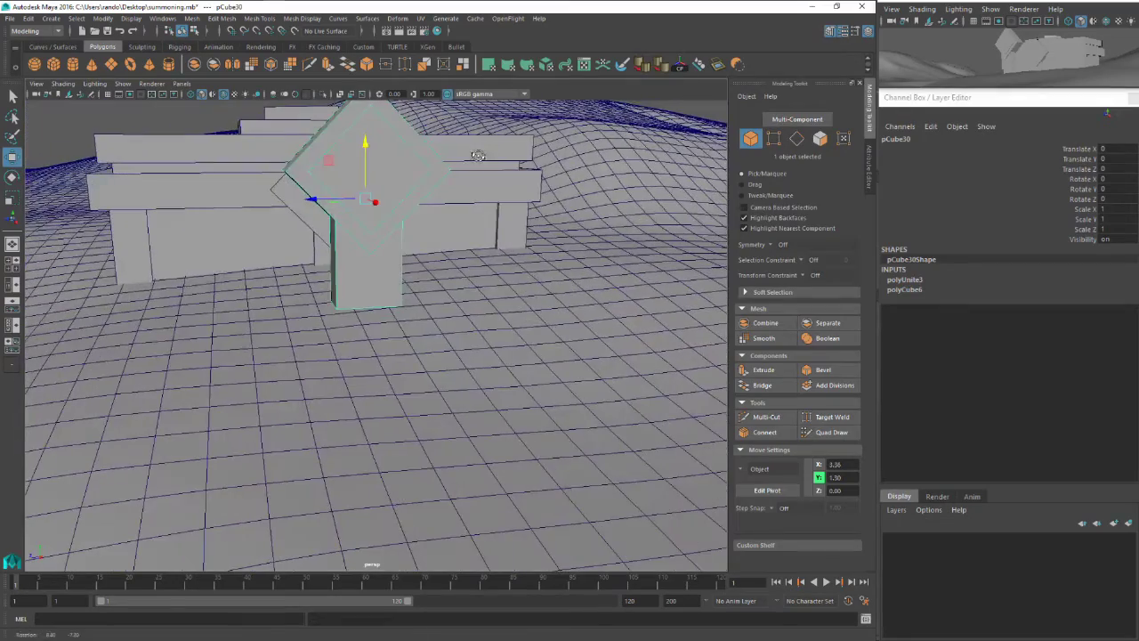
{"action": "key", "text": "d"}
{"action": "left_click_drag", "start_coordinate": [367, 142], "coordinate": [418, 288]}
{"action": "key", "text": "Insert"}
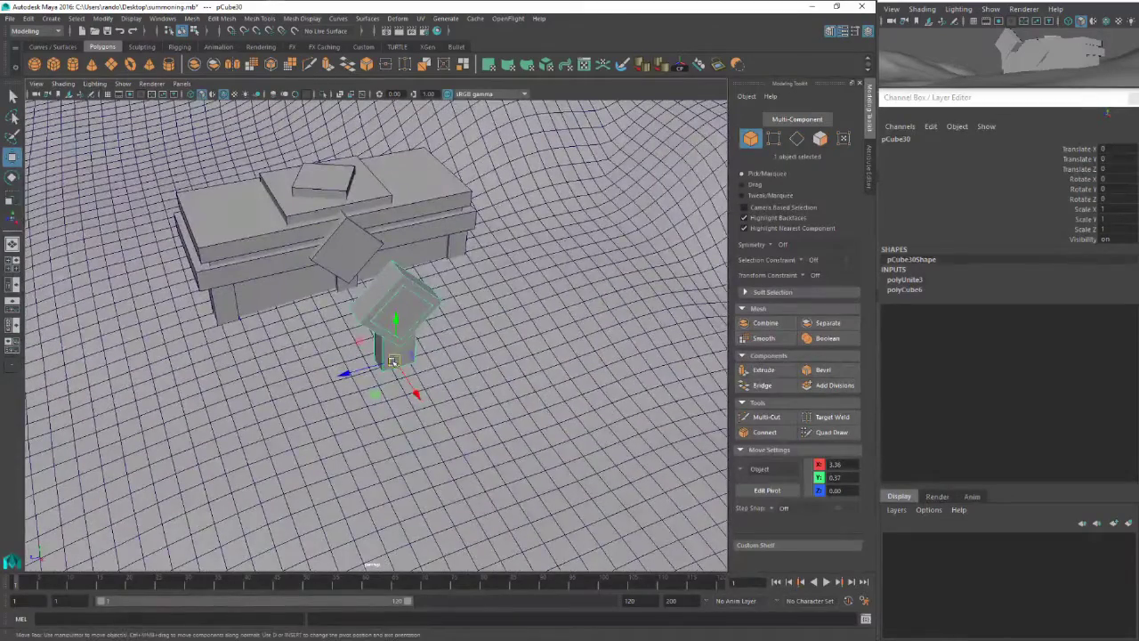
{"action": "left_click_drag", "start_coordinate": [392, 361], "coordinate": [572, 321]}
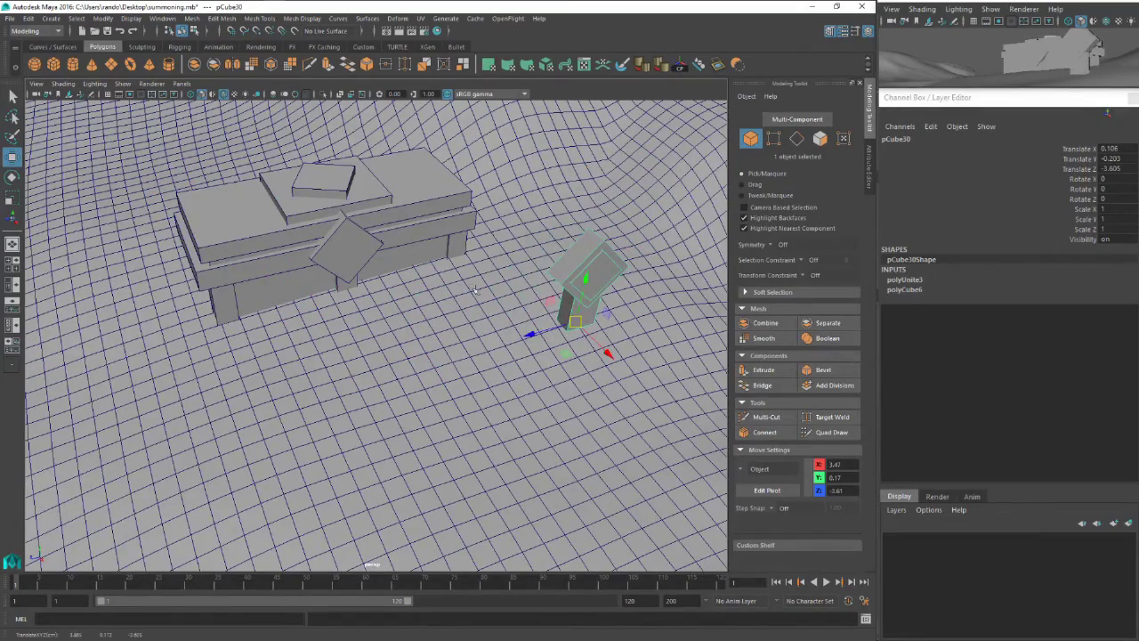
Create another cube in front of the crypt at about X 4.39 and shape it into a low block
{"action": "middle_click_drag", "start_coordinate": [475, 290], "coordinate": [434, 324], "text": "alt"}
{"action": "left_click_drag", "start_coordinate": [434, 324], "coordinate": [387, 294], "text": "alt"}
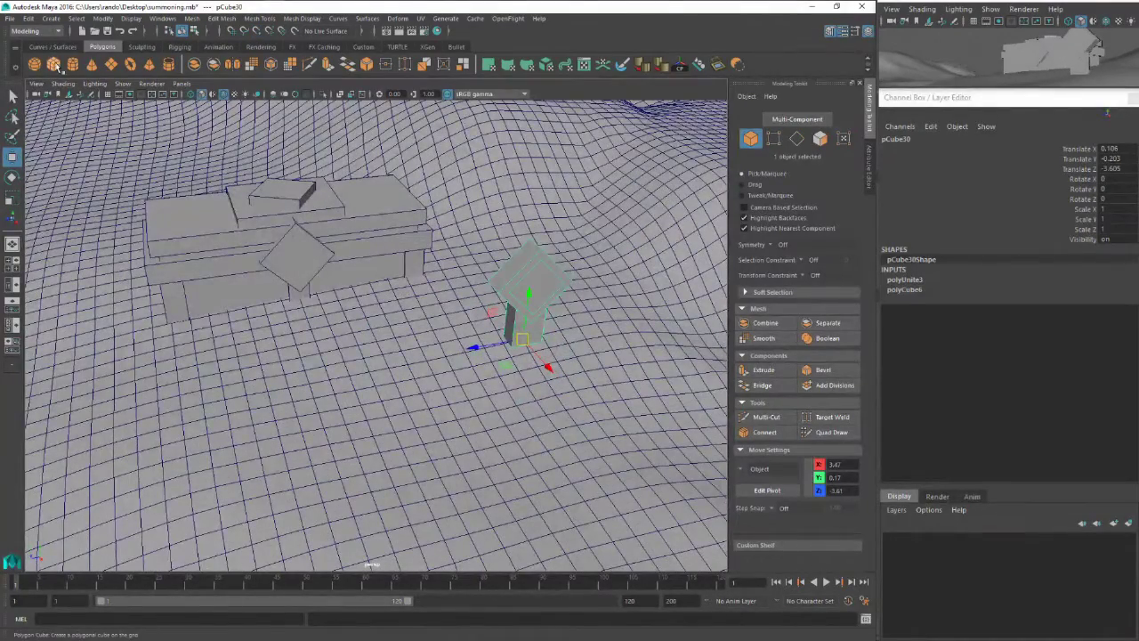
{"action": "left_click", "coordinate": [56, 66]}
{"action": "left_click_drag", "start_coordinate": [258, 289], "coordinate": [415, 424], "text": "alt"}
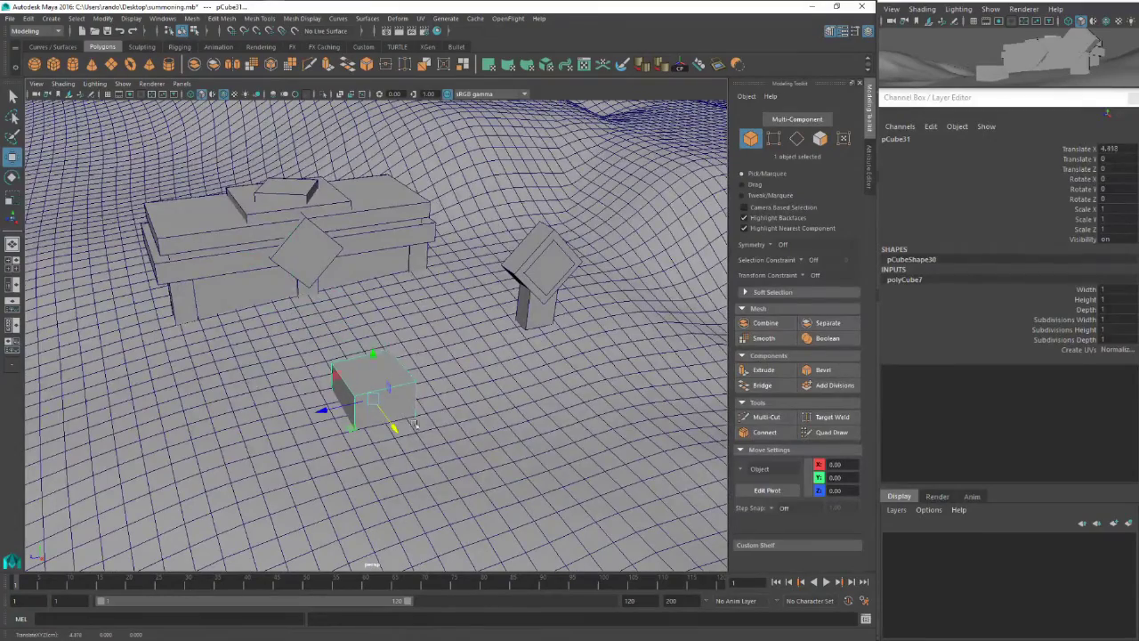
{"action": "left_click_drag", "start_coordinate": [375, 353], "coordinate": [346, 360]}
{"action": "key", "text": "f"}
{"action": "key", "text": "r"}
{"action": "key", "text": "w"}
Duplicate the low block, flatten the copy to a Y scale of 0.048 and position it at the block's base
{"action": "key", "text": "ctrl+d"}
{"action": "key", "text": "r"}
{"action": "key", "text": "w"}
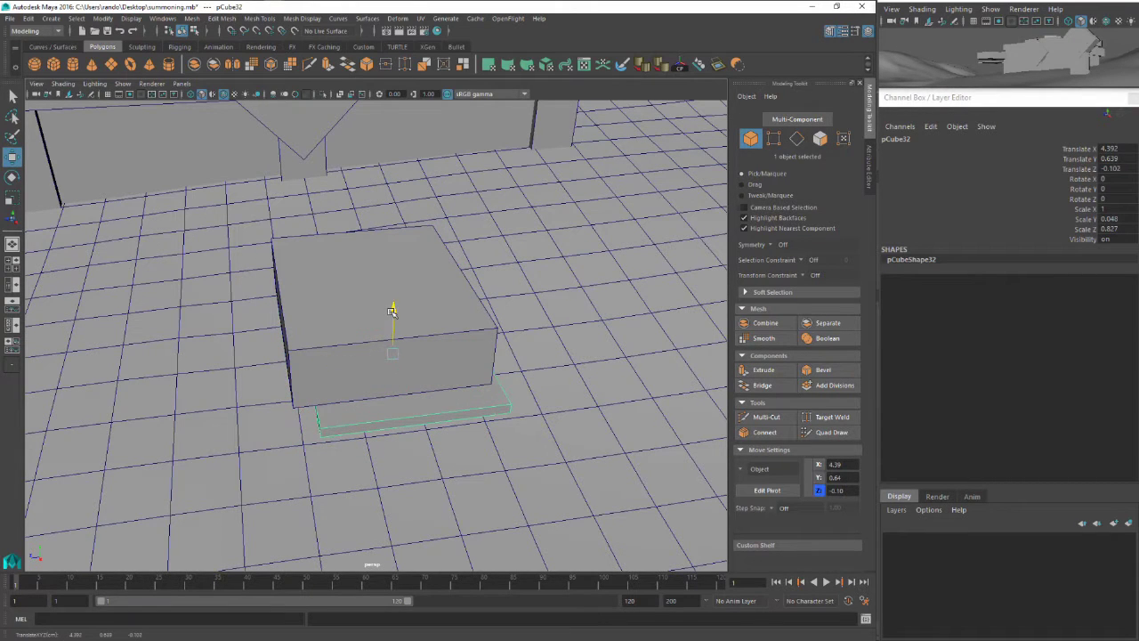
{"action": "left_click_drag", "start_coordinate": [392, 312], "coordinate": [394, 303]}
Widen the base slab to scale X 1.06, Y 0.051, Z 1.028 and center it under the block at Z -0.092
{"action": "left_click_drag", "start_coordinate": [393, 303], "coordinate": [396, 267], "text": "alt"}
{"action": "key", "text": "r"}
{"action": "left_click_drag", "start_coordinate": [393, 352], "coordinate": [324, 348]}
{"action": "key", "text": "w"}
{"action": "mouse_move", "coordinate": [323, 348]}
{"action": "left_mouse_down", "text": "alt"}
{"action": "mouse_move", "coordinate": [326, 358]}
{"action": "mouse_move", "coordinate": [318, 346]}
{"action": "mouse_move", "coordinate": [329, 320]}
{"action": "mouse_move", "coordinate": [333, 356]}
{"action": "left_mouse_up", "text": "alt"}
{"action": "key", "text": "r"}
{"action": "key", "text": "w"}
{"action": "left_click_drag", "start_coordinate": [333, 356], "coordinate": [316, 353], "text": "alt"}
Duplicate the slab as a lid on the block at Y 1.095 and raise the base slab to Y 0.749
{"action": "key", "text": "ctrl+d"}
{"action": "left_click_drag", "start_coordinate": [396, 310], "coordinate": [403, 224]}
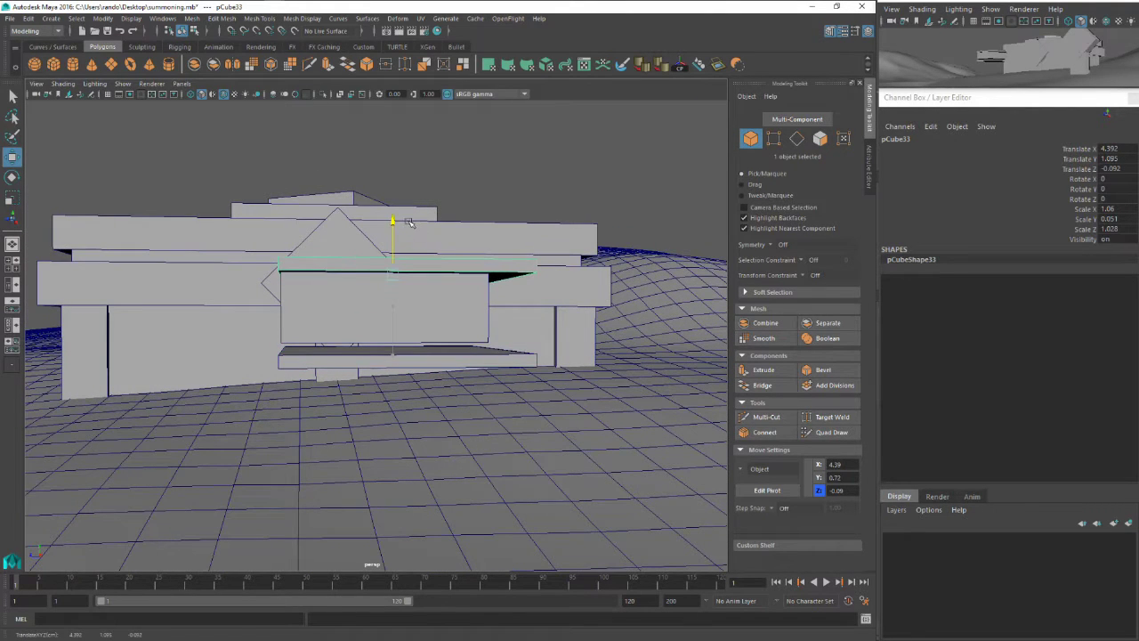
{"action": "left_click", "coordinate": [396, 355]}
{"action": "left_click_drag", "start_coordinate": [394, 300], "coordinate": [311, 281]}
{"action": "left_click", "coordinate": [335, 279]}
{"action": "right_click_drag", "start_coordinate": [310, 281], "coordinate": [310, 309]}
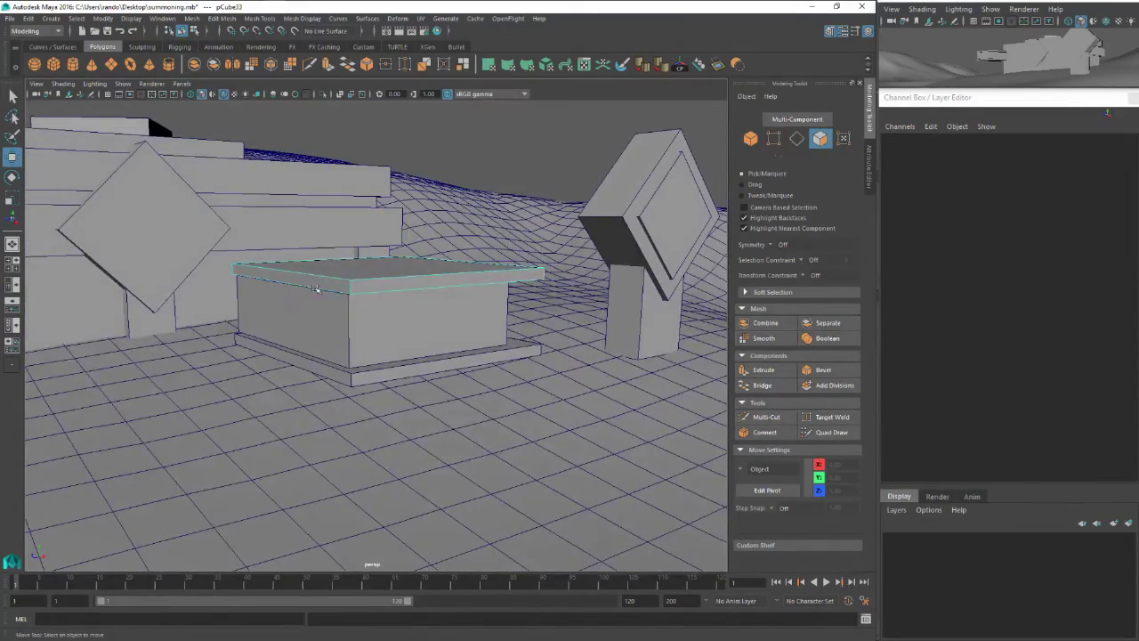
{"action": "left_click", "coordinate": [312, 284]}
{"action": "right_click_drag", "start_coordinate": [382, 371], "coordinate": [423, 345]}
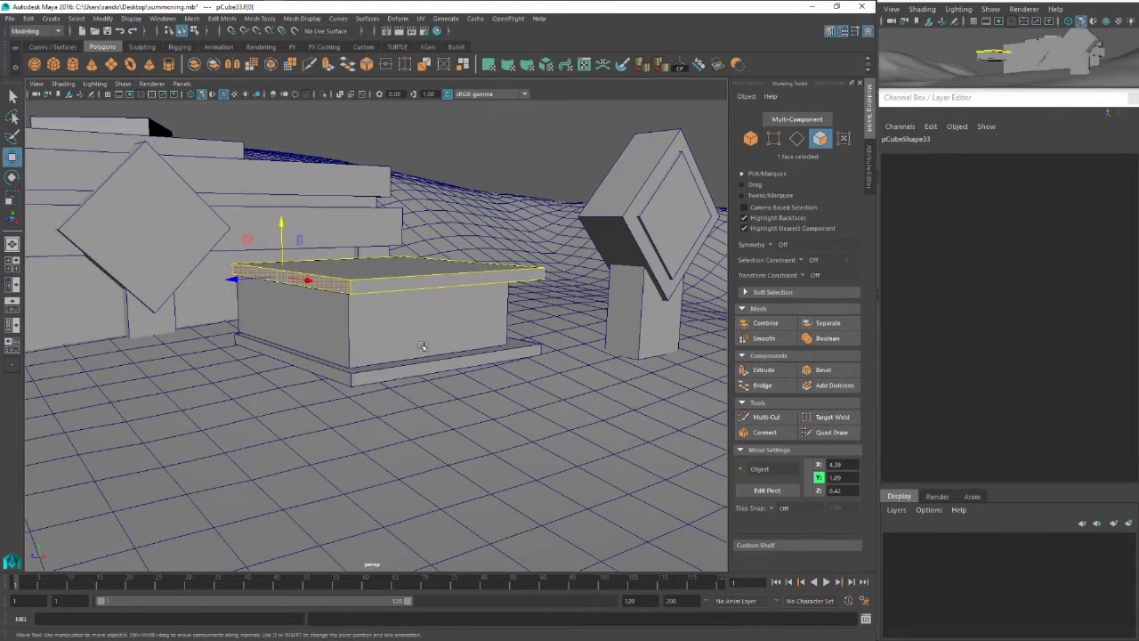
Combine the lid and base slab of the low block into one mesh
{"action": "left_click", "coordinate": [417, 363]}
{"action": "left_click", "coordinate": [393, 282]}
{"action": "left_click", "coordinate": [293, 359], "text": "shift"}
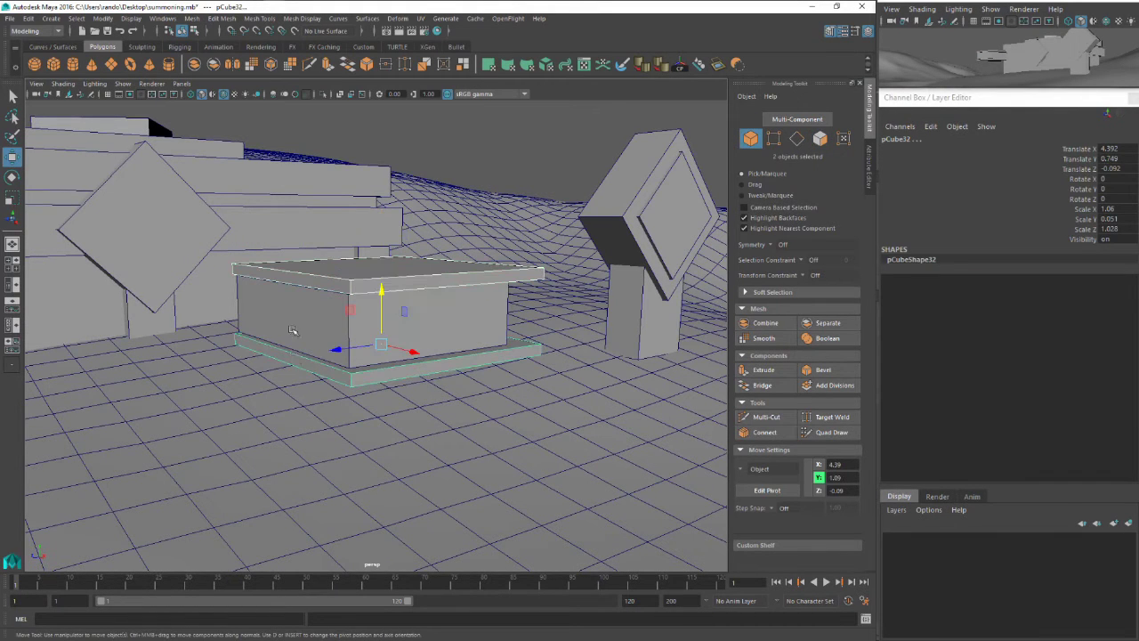
{"action": "left_click", "coordinate": [192, 65]}
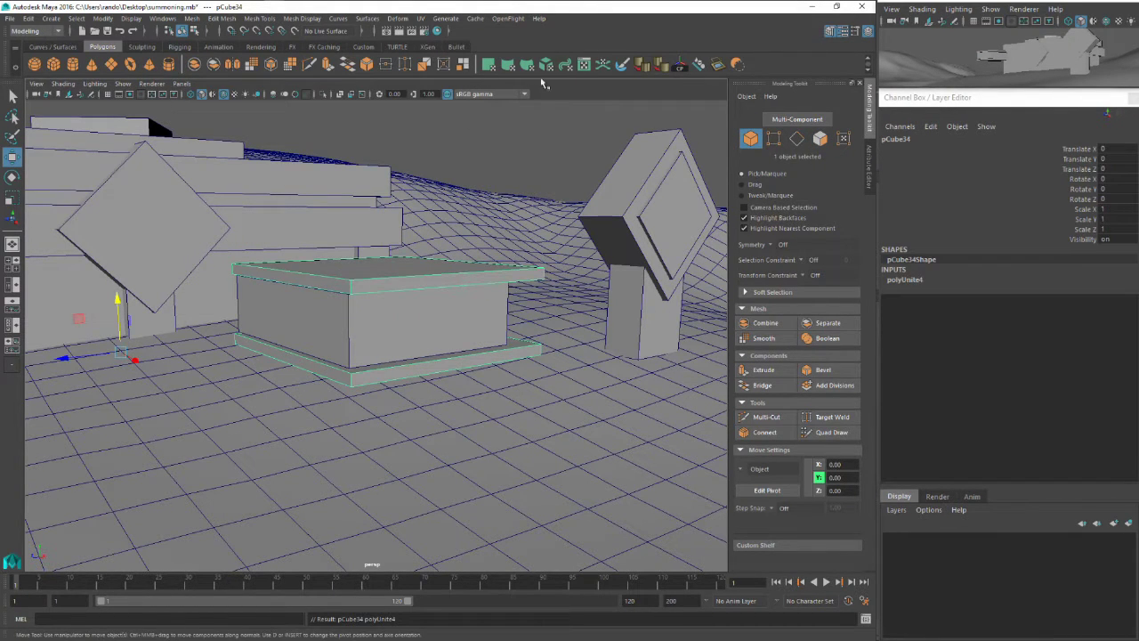
{"action": "left_click", "coordinate": [684, 67]}
Extrude the matching side faces of both slabs outward by about 0.07 for the book's spine
{"action": "right_click_drag", "start_coordinate": [289, 275], "coordinate": [289, 304]}
{"action": "left_click", "coordinate": [290, 280]}
{"action": "left_click", "coordinate": [300, 364], "text": "shift"}
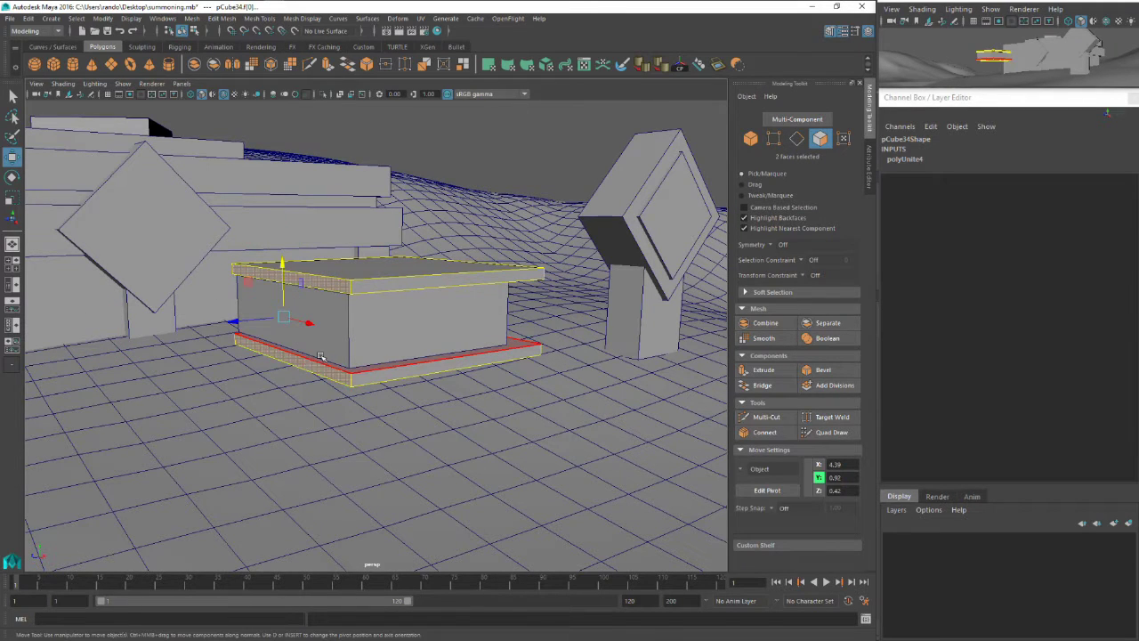
{"action": "left_click_drag", "start_coordinate": [303, 374], "coordinate": [374, 356], "text": "alt"}
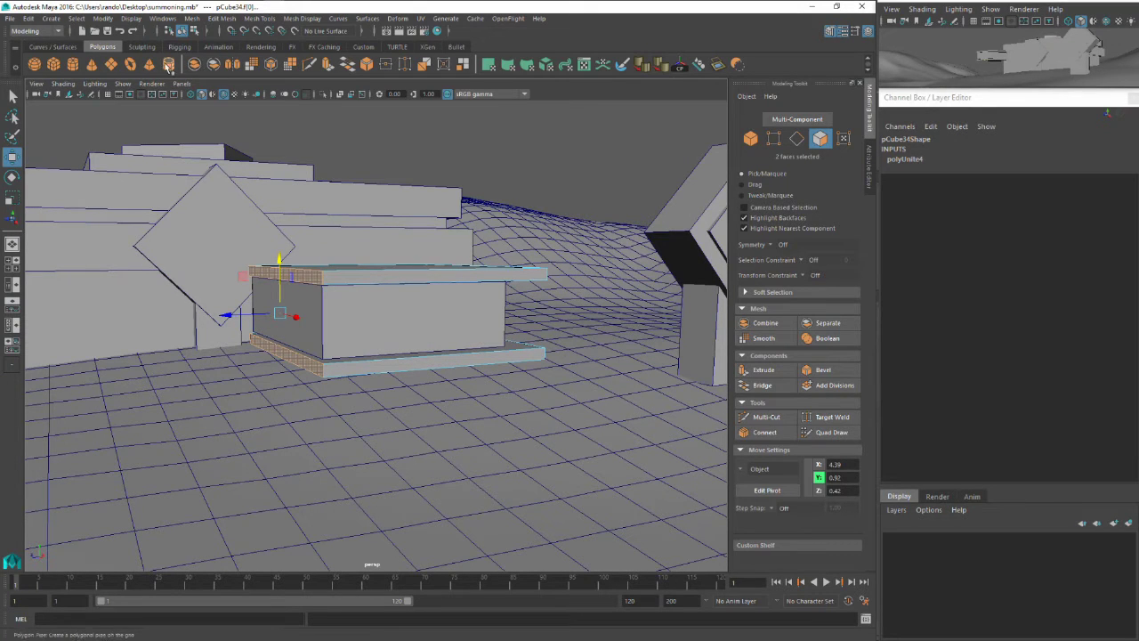
{"action": "key", "text": "ctrl+e"}
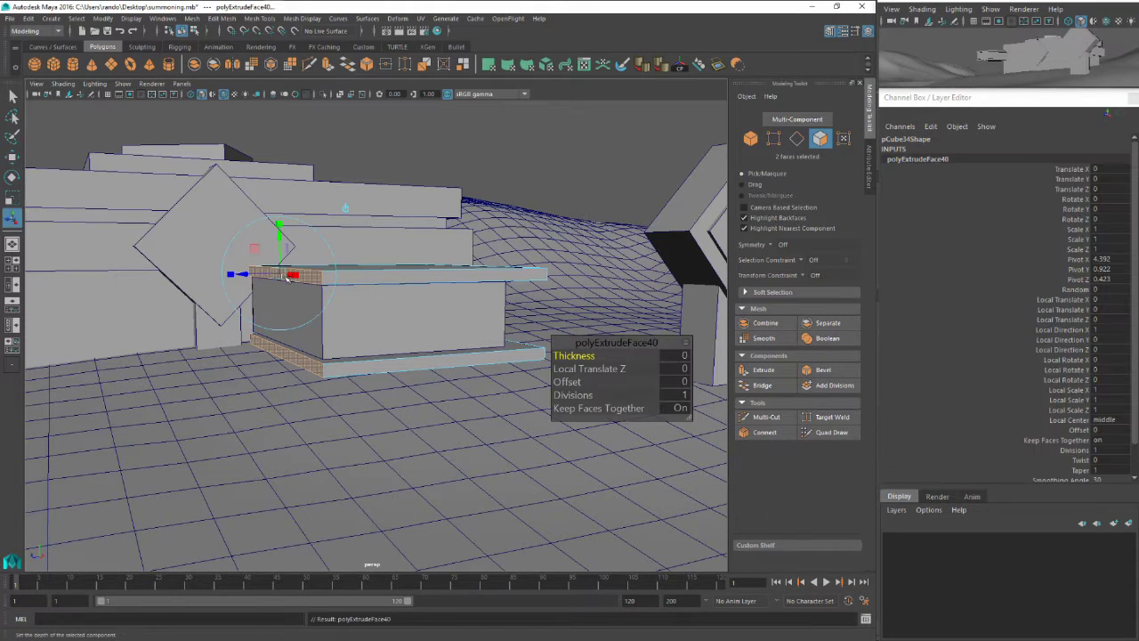
{"action": "left_click_drag", "start_coordinate": [246, 276], "coordinate": [235, 275]}
{"action": "left_click_drag", "start_coordinate": [237, 275], "coordinate": [267, 235], "text": "alt"}
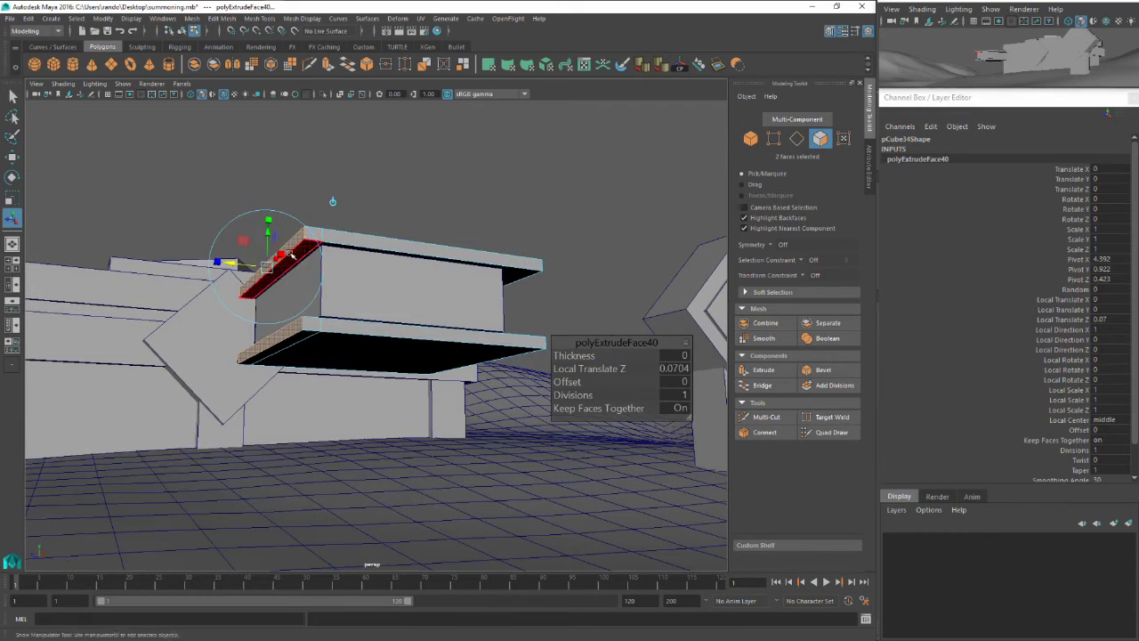
Bridge the facing sides of the two extrusions into a spine, with Divisions set to 1
{"action": "left_click", "coordinate": [290, 252]}
{"action": "left_click_drag", "start_coordinate": [294, 332], "coordinate": [294, 387], "text": "alt"}
{"action": "left_click", "coordinate": [293, 387], "text": "shift"}
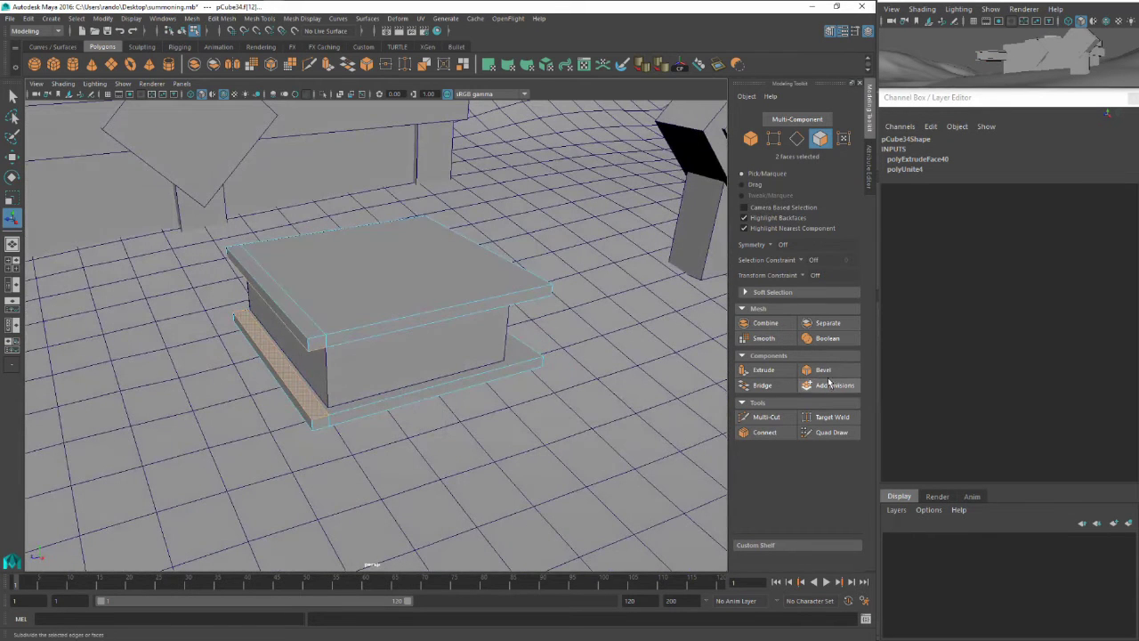
{"action": "left_click", "coordinate": [770, 387]}
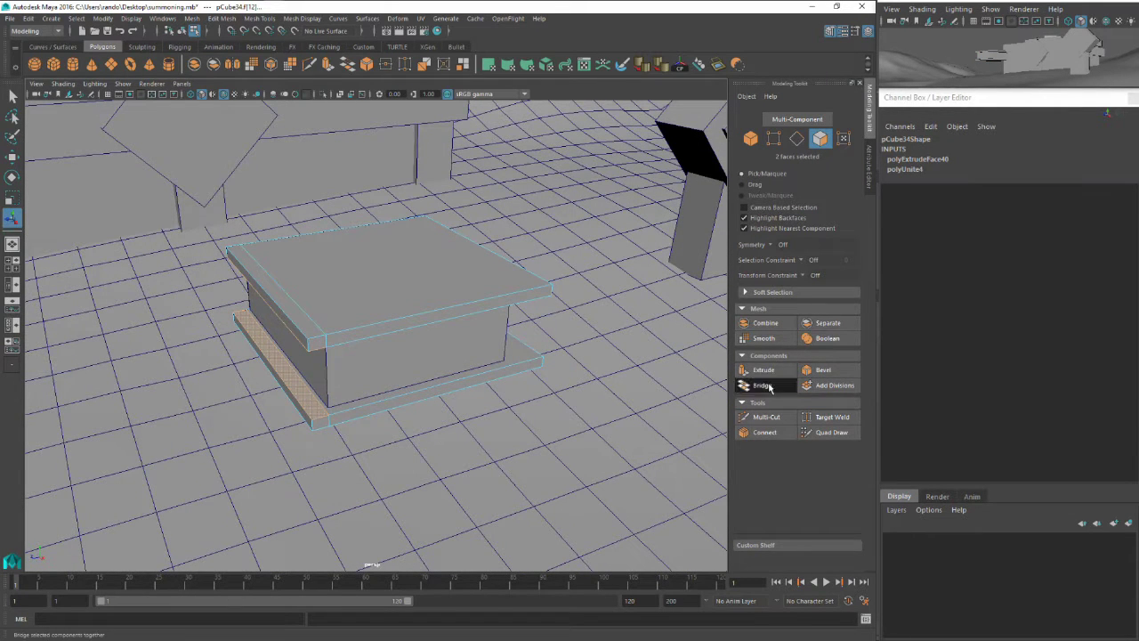
{"action": "left_click_drag", "start_coordinate": [334, 345], "coordinate": [378, 332], "text": "alt"}
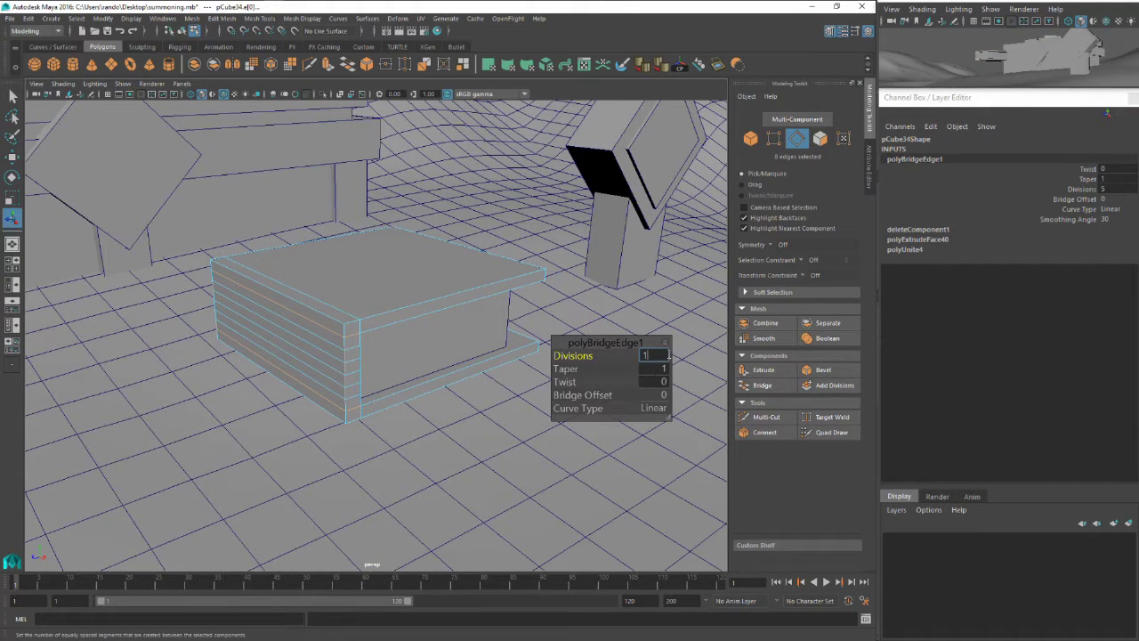
{"action": "key", "text": "Return"}
{"action": "left_click_drag", "start_coordinate": [359, 324], "coordinate": [356, 307], "text": "alt"}
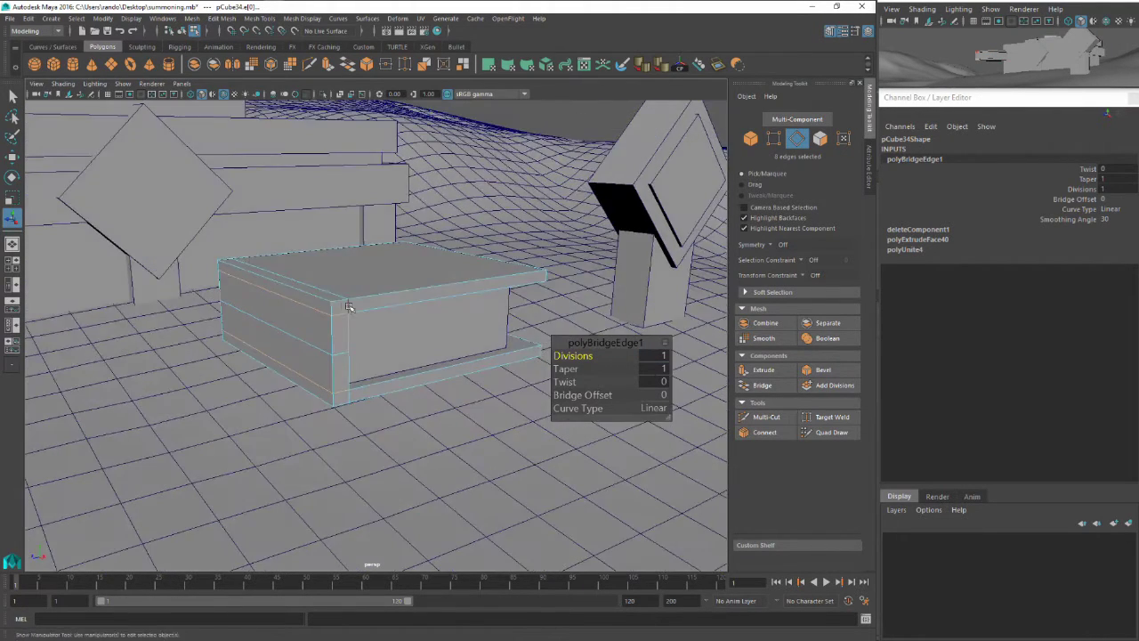
Delete the edge loop across the middle of the spine together with its leftover vertices
{"action": "right_click_drag", "start_coordinate": [356, 307], "coordinate": [402, 293]}
{"action": "mouse_move", "coordinate": [359, 323]}
{"action": "left_mouse_down", "text": "alt"}
{"action": "mouse_move", "coordinate": [307, 324]}
{"action": "mouse_move", "coordinate": [343, 310]}
{"action": "left_mouse_up", "text": "alt"}
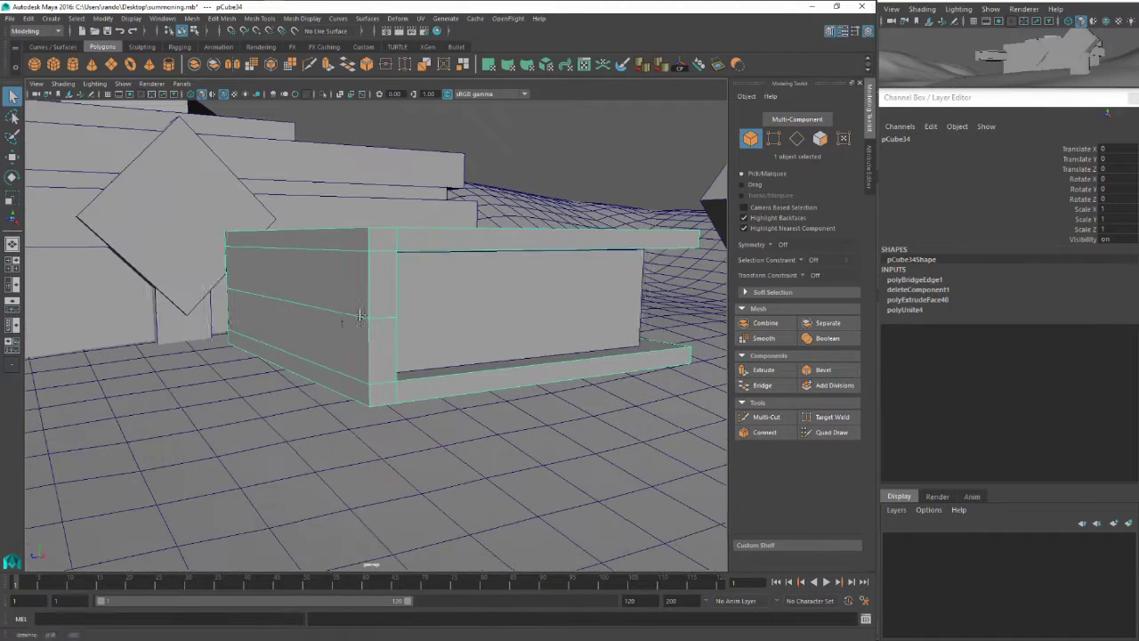
{"action": "right_click_drag", "start_coordinate": [344, 310], "coordinate": [298, 316]}
{"action": "double_click", "coordinate": [335, 315]}
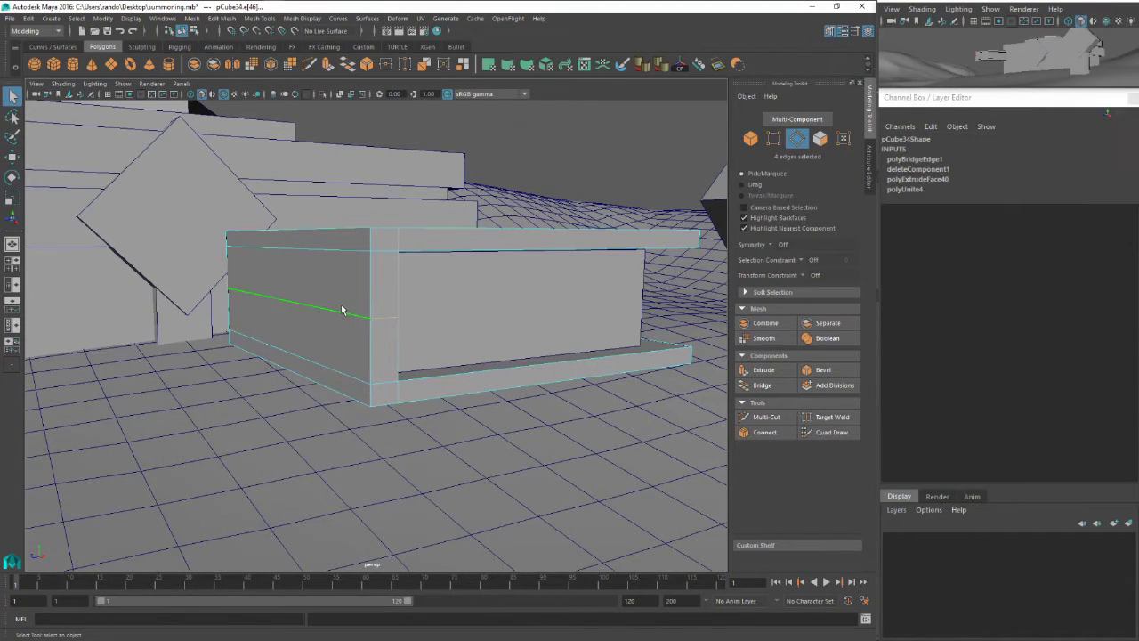
{"action": "key", "text": "Delete"}
{"action": "left_click_drag", "start_coordinate": [362, 256], "coordinate": [386, 265], "text": "alt"}
{"action": "right_click_drag", "start_coordinate": [386, 264], "coordinate": [351, 262]}
{"action": "scroll", "coordinate": [383, 292], "scroll_direction": "down", "scroll_amount": 3}
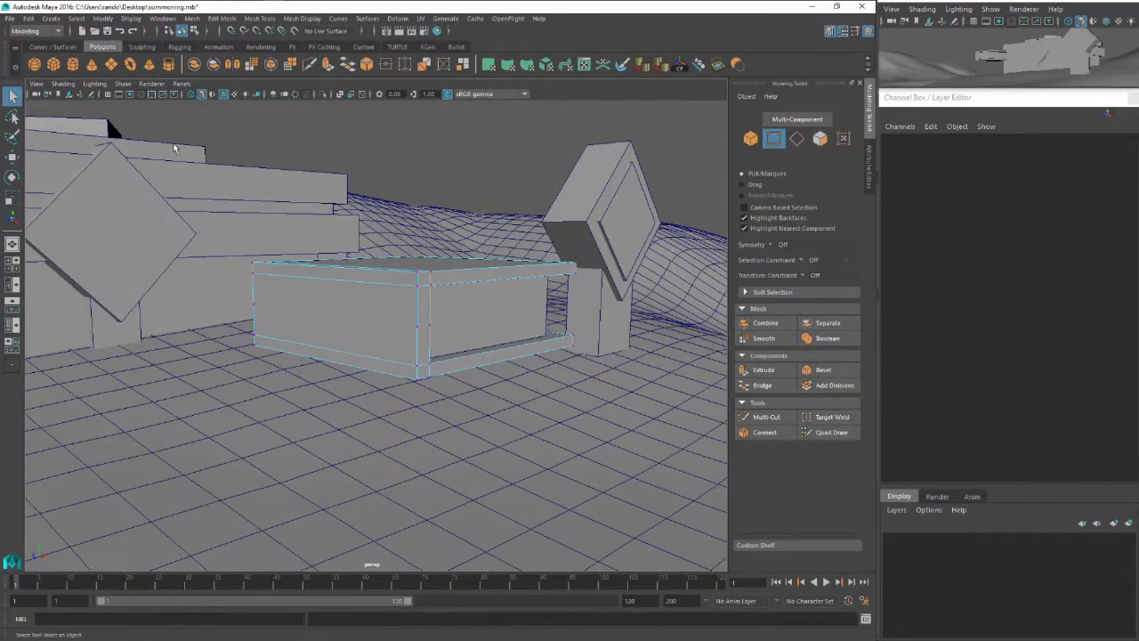
{"action": "left_click_drag", "start_coordinate": [175, 145], "coordinate": [614, 494]}
{"action": "key", "text": "Delete"}
Shorten the cover slabs by moving the vertices at the end opposite the spine inward
{"action": "left_click_drag", "start_coordinate": [491, 329], "coordinate": [418, 322], "text": "alt"}
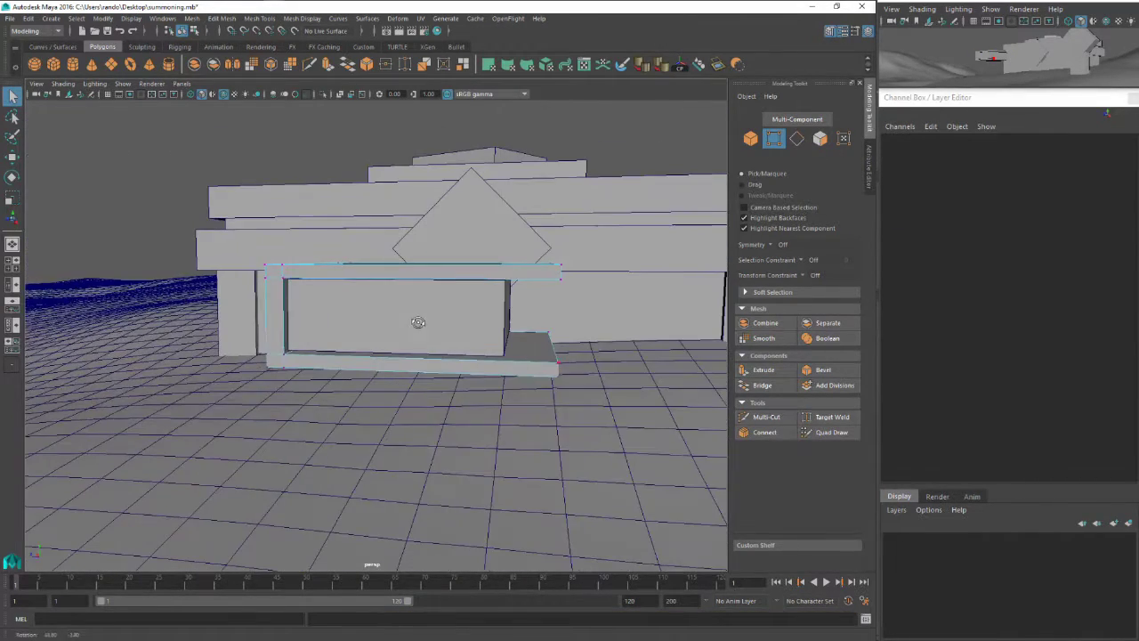
{"action": "left_click_drag", "start_coordinate": [492, 227], "coordinate": [623, 495]}
{"action": "key", "text": "w"}
{"action": "left_click_drag", "start_coordinate": [501, 310], "coordinate": [471, 310]}
{"action": "left_click_drag", "start_coordinate": [471, 311], "coordinate": [471, 382], "text": "alt"}
{"action": "key", "text": "q"}
Insert two horizontal edge loops around the inner page block with Multi-Cut
{"action": "right_click_drag", "start_coordinate": [451, 298], "coordinate": [485, 283]}
{"action": "left_click_drag", "start_coordinate": [463, 365], "coordinate": [457, 304], "text": "alt"}
{"action": "left_click", "coordinate": [444, 332]}
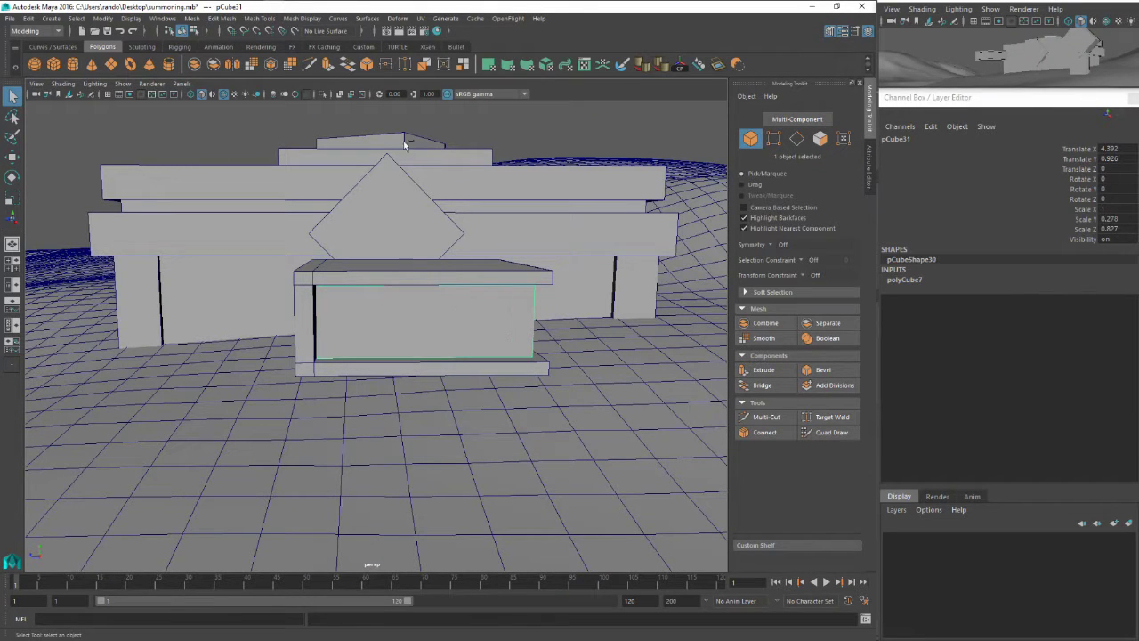
{"action": "left_click", "coordinate": [310, 65]}
{"action": "key", "text": "q"}
{"action": "left_click_drag", "start_coordinate": [507, 324], "coordinate": [436, 238], "text": "alt"}
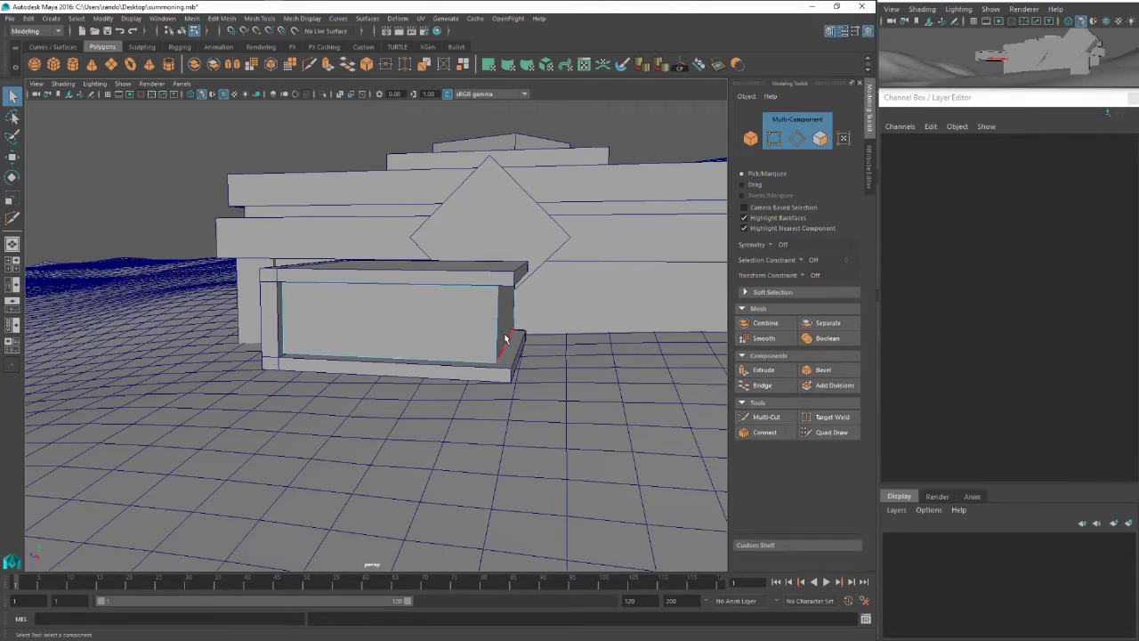
{"action": "left_click_drag", "start_coordinate": [505, 339], "coordinate": [417, 313], "text": "alt"}
{"action": "right_click_drag", "start_coordinate": [395, 300], "coordinate": [449, 286]}
{"action": "key", "text": "w"}
{"action": "left_click", "coordinate": [310, 63]}
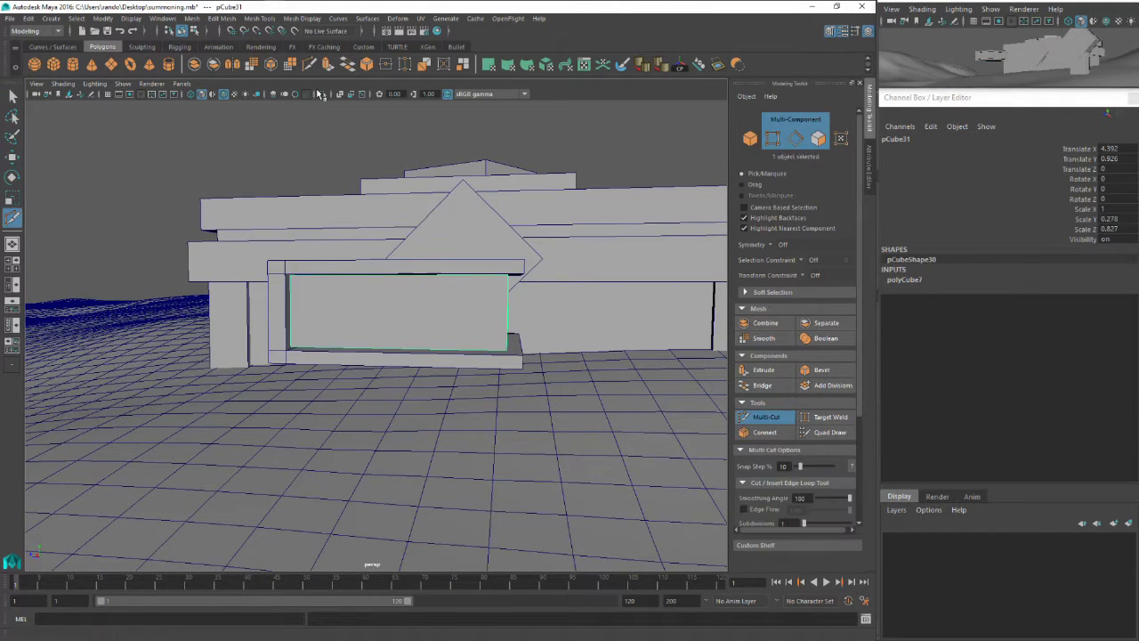
{"action": "left_click", "coordinate": [502, 306], "text": "ctrl"}
{"action": "key", "text": "q"}
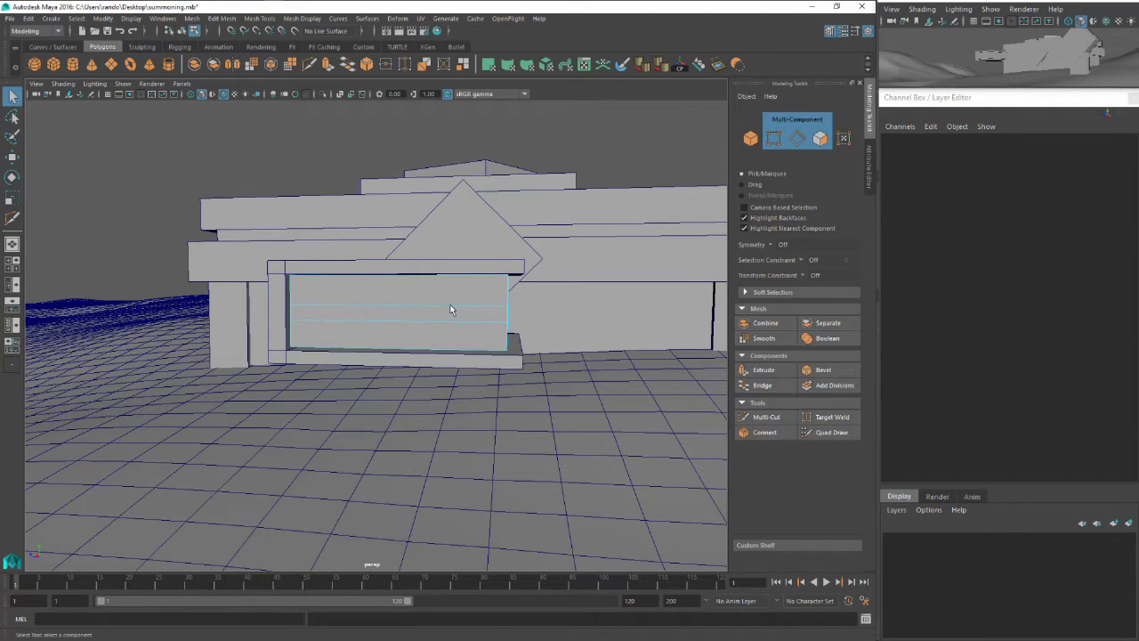
Pull the middle vertices on the page block's open sides inward to form concave page edges
{"action": "right_click_drag", "start_coordinate": [452, 311], "coordinate": [451, 276]}
{"action": "left_click_drag", "start_coordinate": [472, 308], "coordinate": [544, 325], "text": "alt"}
{"action": "key", "text": "w"}
{"action": "left_click_drag", "start_coordinate": [457, 306], "coordinate": [450, 306]}
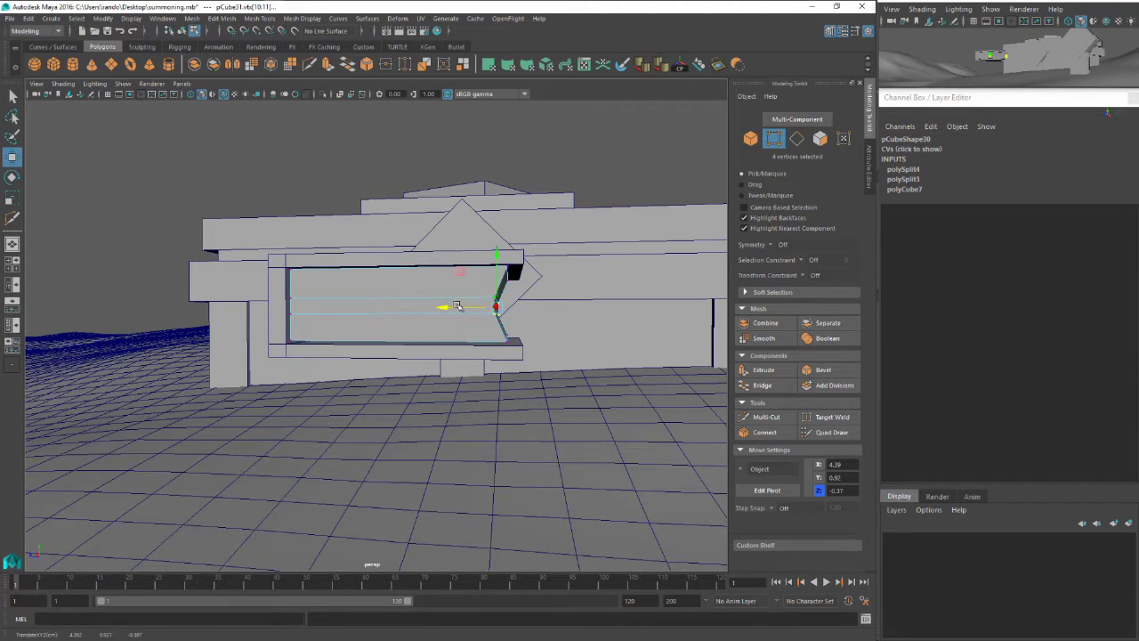
{"action": "left_click", "coordinate": [443, 299]}
{"action": "left_click_drag", "start_coordinate": [496, 293], "coordinate": [290, 315], "text": "alt"}
{"action": "left_click_drag", "start_coordinate": [290, 315], "coordinate": [267, 308], "text": "alt"}
{"action": "left_click_drag", "start_coordinate": [525, 312], "coordinate": [460, 311], "text": "alt"}
{"action": "left_click_drag", "start_coordinate": [533, 326], "coordinate": [534, 326]}
{"action": "left_click_drag", "start_coordinate": [525, 321], "coordinate": [472, 307], "text": "alt"}
{"action": "left_click_drag", "start_coordinate": [472, 311], "coordinate": [396, 360], "text": "alt"}
Duplicate the book's cover and page block and move the copy sideways to a Z offset of 1.94
{"action": "key", "text": "q"}
{"action": "right_click_drag", "start_coordinate": [453, 310], "coordinate": [506, 294]}
{"action": "left_click", "coordinate": [417, 341]}
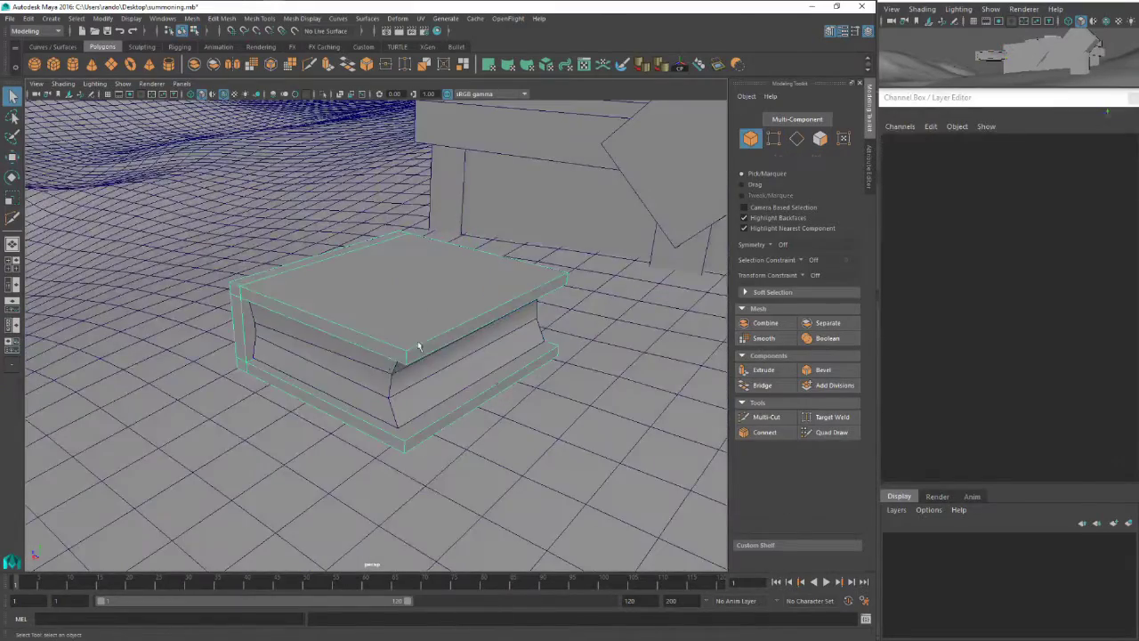
{"action": "left_click_drag", "start_coordinate": [417, 341], "coordinate": [464, 366], "text": "alt"}
{"action": "left_click", "coordinate": [415, 364], "text": "shift"}
{"action": "scroll", "coordinate": [446, 360], "scroll_direction": "down", "scroll_amount": 4}
{"action": "key", "text": "w"}
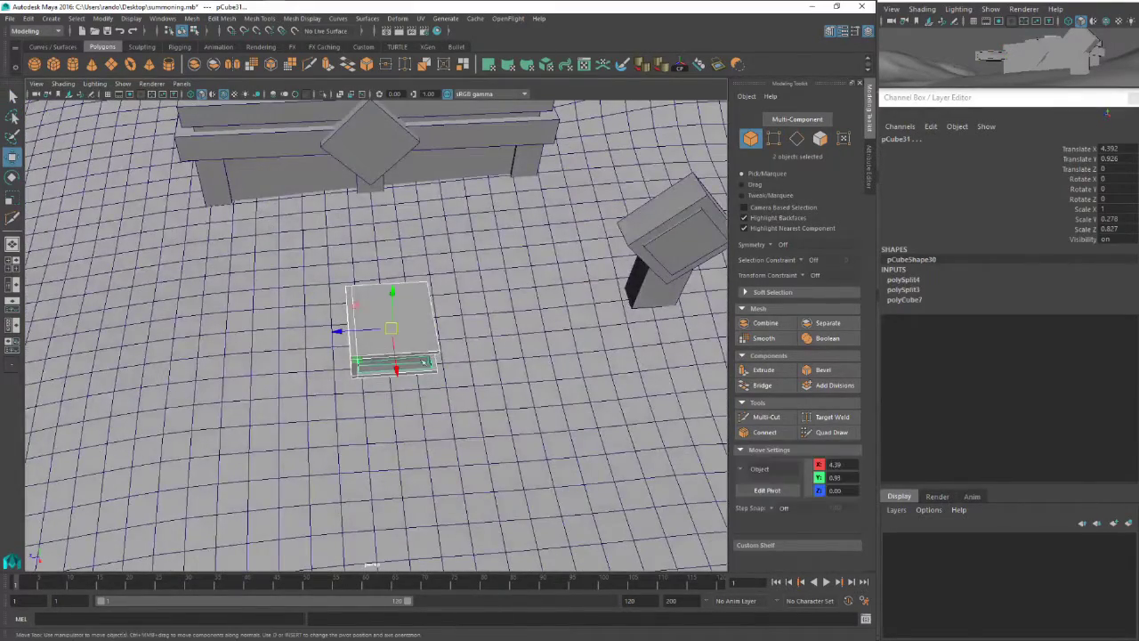
{"action": "key", "text": "ctrl+d"}
{"action": "left_click_drag", "start_coordinate": [340, 330], "coordinate": [162, 341]}
Rotate the upper cover vertices of the copied book and move them out beside its spine
{"action": "left_click_drag", "start_coordinate": [230, 342], "coordinate": [244, 301], "text": "alt"}
{"action": "left_click", "coordinate": [246, 322]}
{"action": "middle_click_drag", "start_coordinate": [250, 326], "coordinate": [394, 318], "text": "alt"}
{"action": "left_click_drag", "start_coordinate": [394, 318], "coordinate": [386, 298], "text": "alt"}
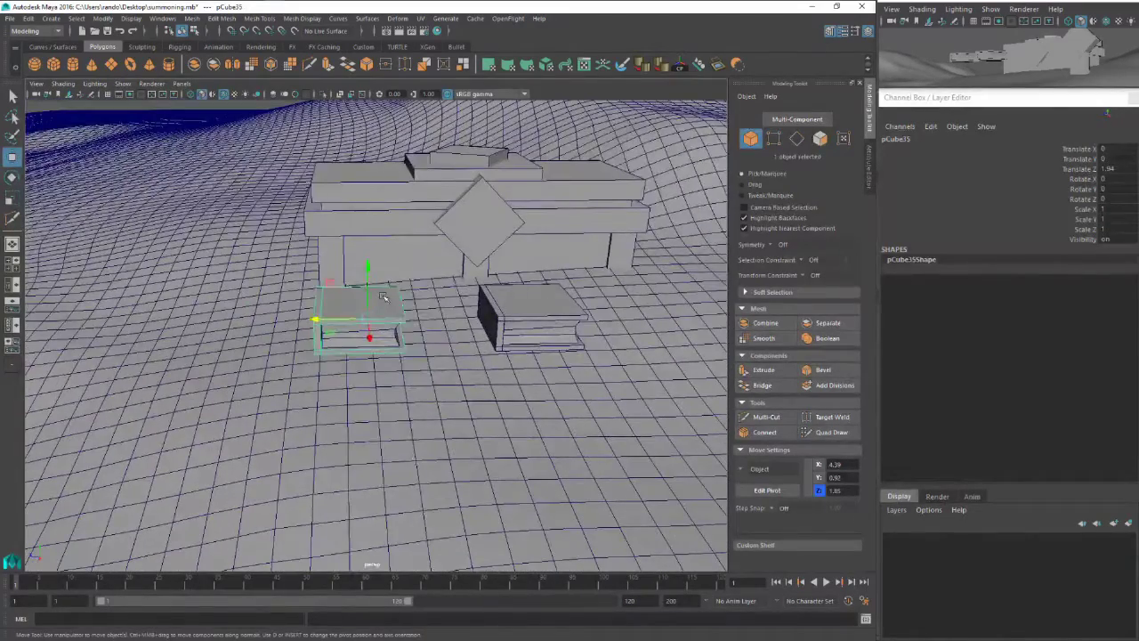
{"action": "right_click_drag", "start_coordinate": [384, 301], "coordinate": [348, 296]}
{"action": "left_click_drag", "start_coordinate": [354, 294], "coordinate": [348, 269], "text": "alt"}
{"action": "left_click_drag", "start_coordinate": [452, 302], "coordinate": [322, 308]}
{"action": "key", "text": "e"}
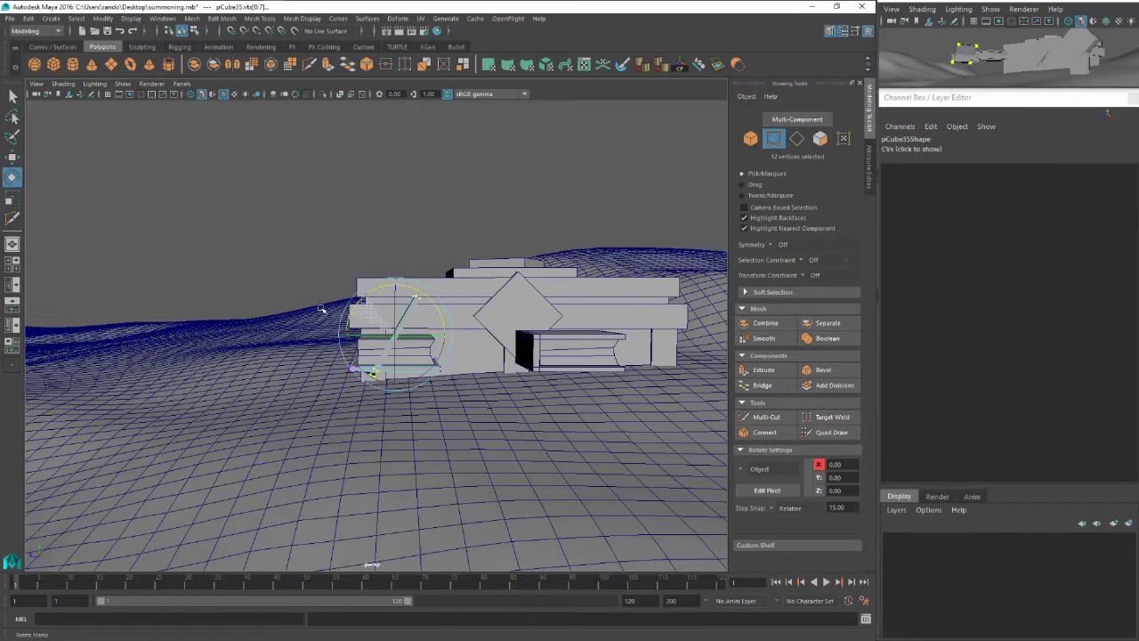
{"action": "left_click_drag", "start_coordinate": [286, 353], "coordinate": [273, 323]}
{"action": "key", "text": "w"}
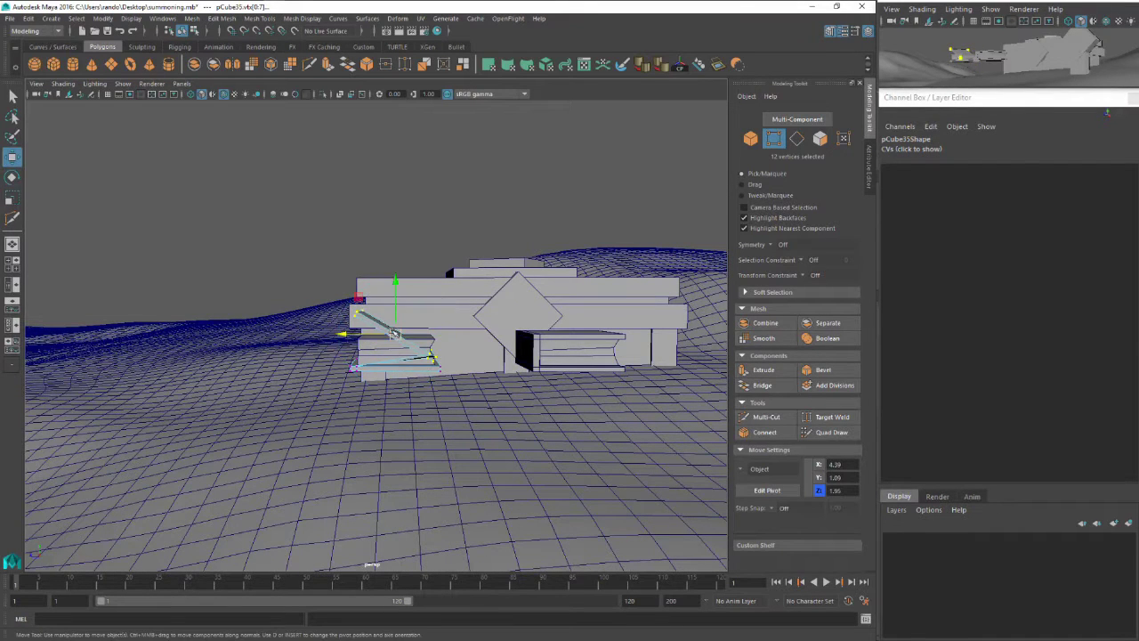
{"action": "left_click_drag", "start_coordinate": [361, 297], "coordinate": [267, 303]}
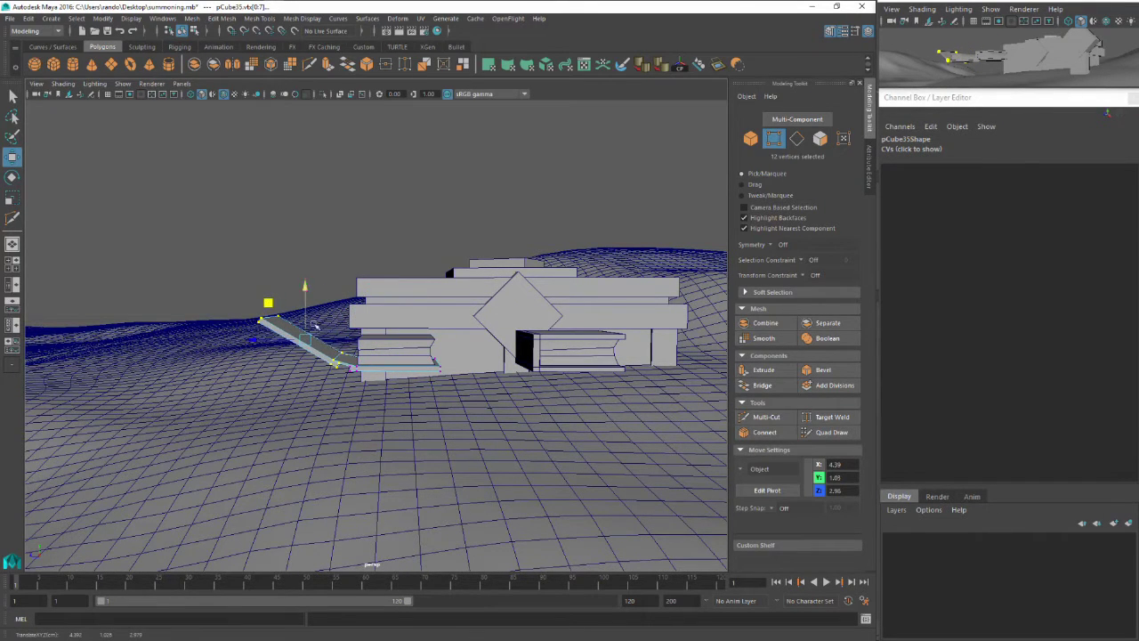
Rotate the opened cover flat and position it beside the spine at about Y 0.75, Z 3.11
{"action": "scroll", "coordinate": [267, 302], "scroll_direction": "up", "scroll_amount": 5}
{"action": "middle_click_drag", "start_coordinate": [213, 317], "coordinate": [277, 304], "text": "alt"}
{"action": "key", "text": "e"}
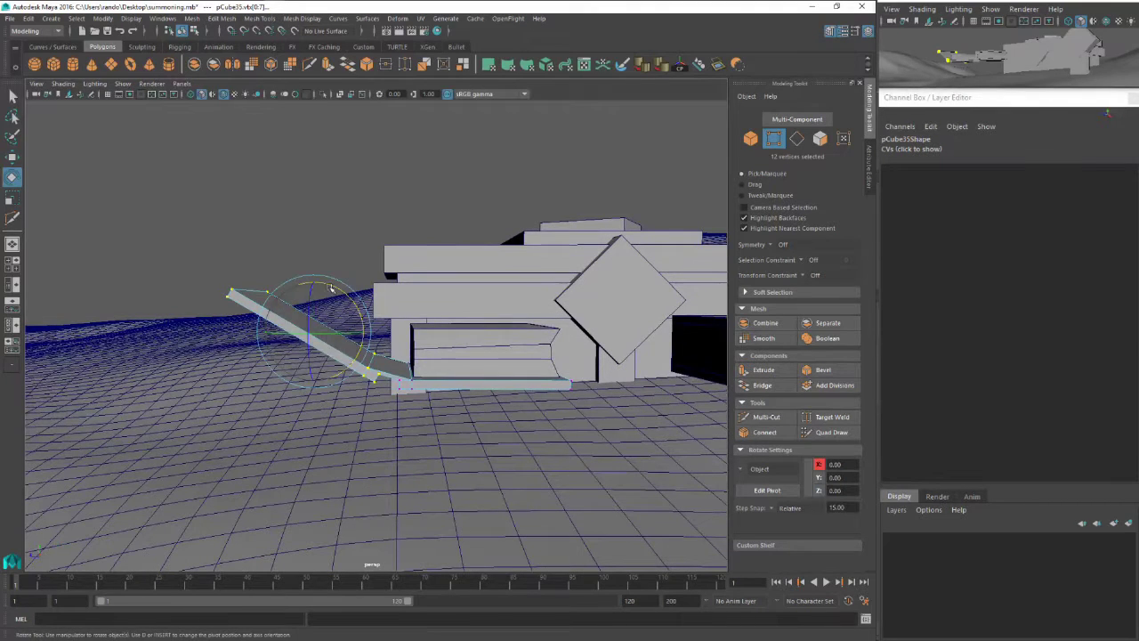
{"action": "left_click_drag", "start_coordinate": [338, 290], "coordinate": [300, 372]}
{"action": "key", "text": "w"}
{"action": "scroll", "coordinate": [373, 368], "scroll_direction": "up", "scroll_amount": 4}
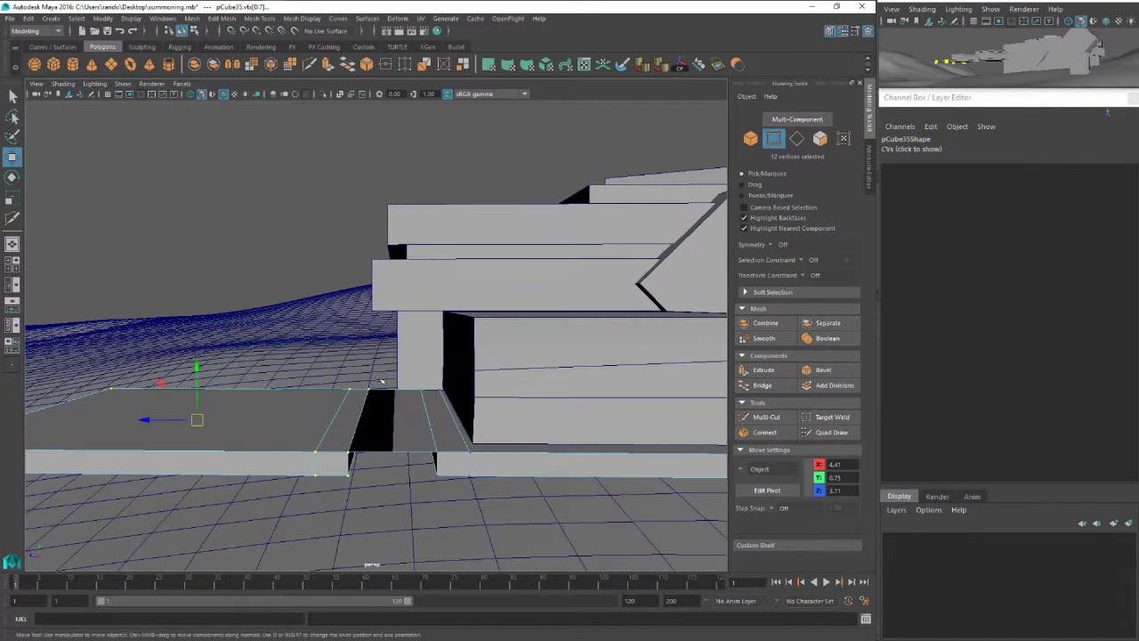
Lift the opened cover slightly and adjust the height of the spine face joining the two covers
{"action": "left_click_drag", "start_coordinate": [247, 417], "coordinate": [203, 397], "text": "alt"}
{"action": "key", "text": "q"}
{"action": "right_click", "coordinate": [402, 415]}
{"action": "right_click_drag", "start_coordinate": [403, 414], "coordinate": [445, 330]}
{"action": "left_click", "coordinate": [402, 381]}
{"action": "key", "text": "w"}
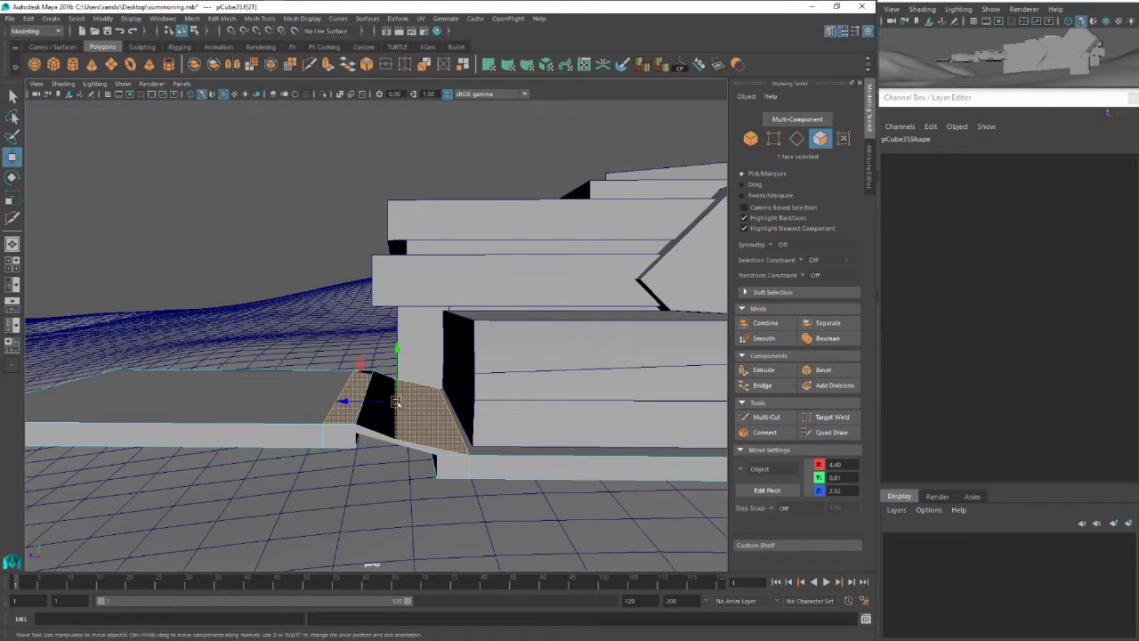
{"action": "mouse_move", "coordinate": [397, 400]}
{"action": "left_mouse_down"}
{"action": "mouse_move", "coordinate": [398, 377]}
{"action": "mouse_move", "coordinate": [409, 384]}
{"action": "left_mouse_up"}
{"action": "key", "text": "ctrl+z"}
{"action": "left_click_drag", "start_coordinate": [411, 387], "coordinate": [398, 378], "text": "alt"}
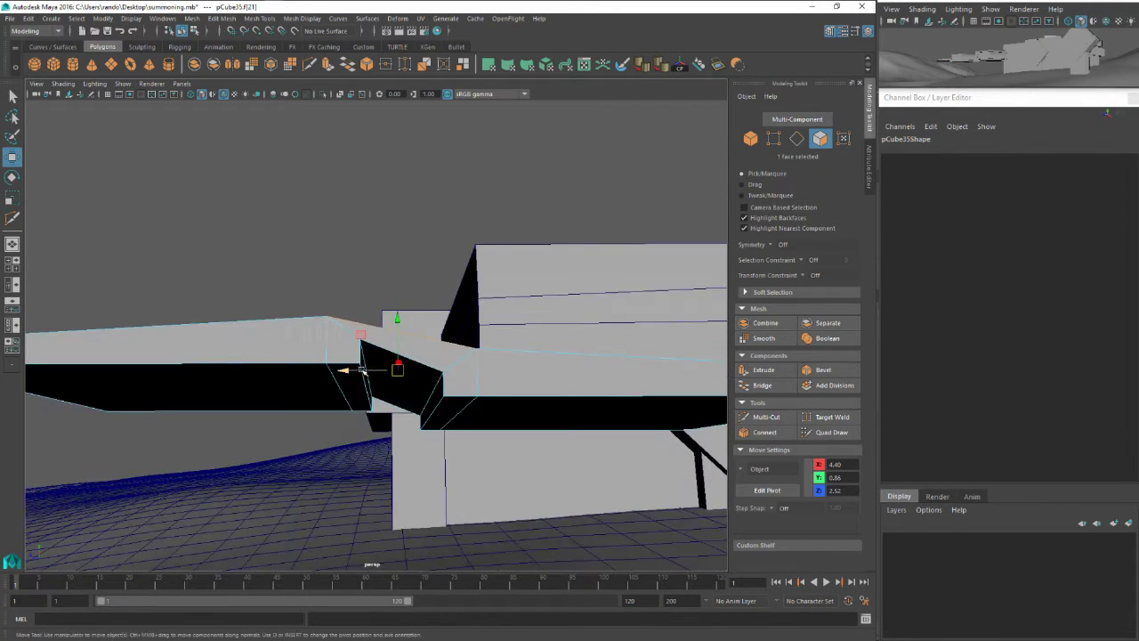
Reposition the edge pairs at both underside folds of the spine to even out its thickness
{"action": "right_click_drag", "start_coordinate": [359, 330], "coordinate": [358, 283]}
{"action": "left_click", "coordinate": [370, 380]}
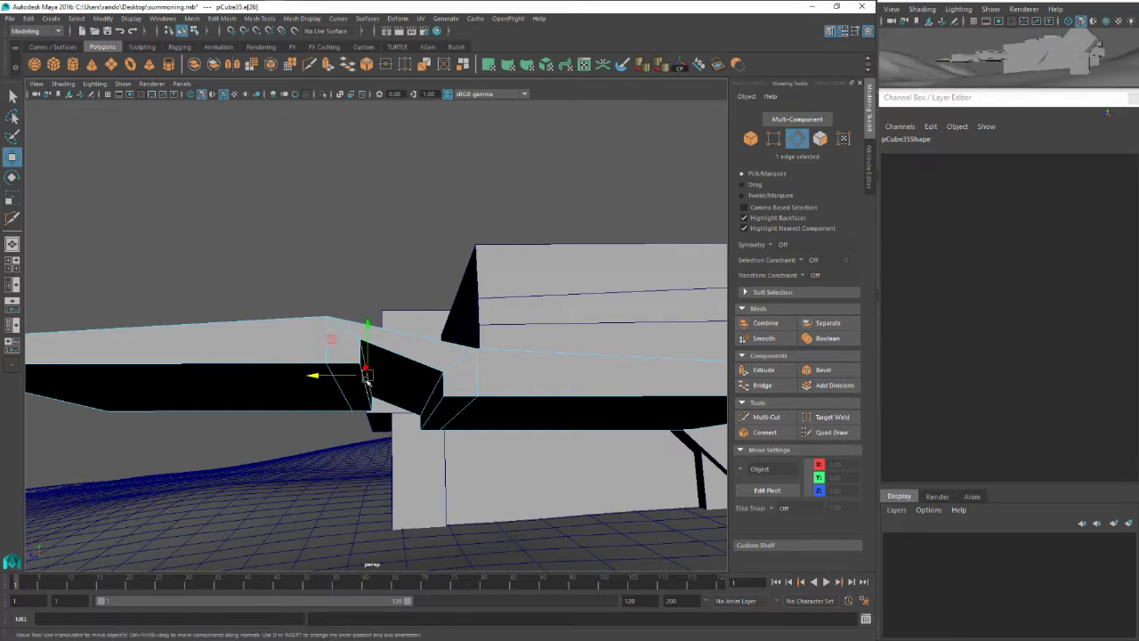
{"action": "left_click", "coordinate": [365, 388], "text": "shift"}
{"action": "left_click_drag", "start_coordinate": [355, 393], "coordinate": [332, 375]}
{"action": "left_click", "coordinate": [436, 409]}
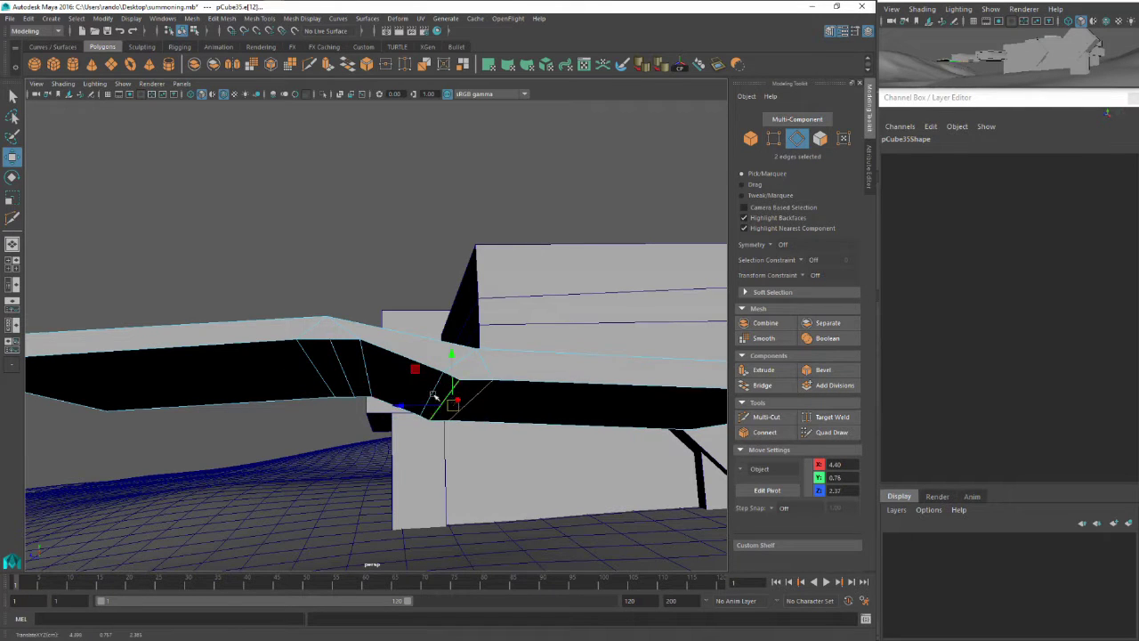
{"action": "left_click_drag", "start_coordinate": [452, 400], "coordinate": [368, 382], "text": "alt"}
Lower the opened cover's outer edge toward the ground and rotate its end vertices to match the slope
{"action": "right_click", "coordinate": [322, 315]}
{"action": "right_click_drag", "start_coordinate": [288, 368], "coordinate": [260, 317]}
{"action": "left_click_drag", "start_coordinate": [240, 315], "coordinate": [168, 338], "text": "alt"}
{"action": "left_click_drag", "start_coordinate": [140, 301], "coordinate": [300, 449]}
{"action": "left_click_drag", "start_coordinate": [224, 358], "coordinate": [241, 383]}
{"action": "key", "text": "e"}
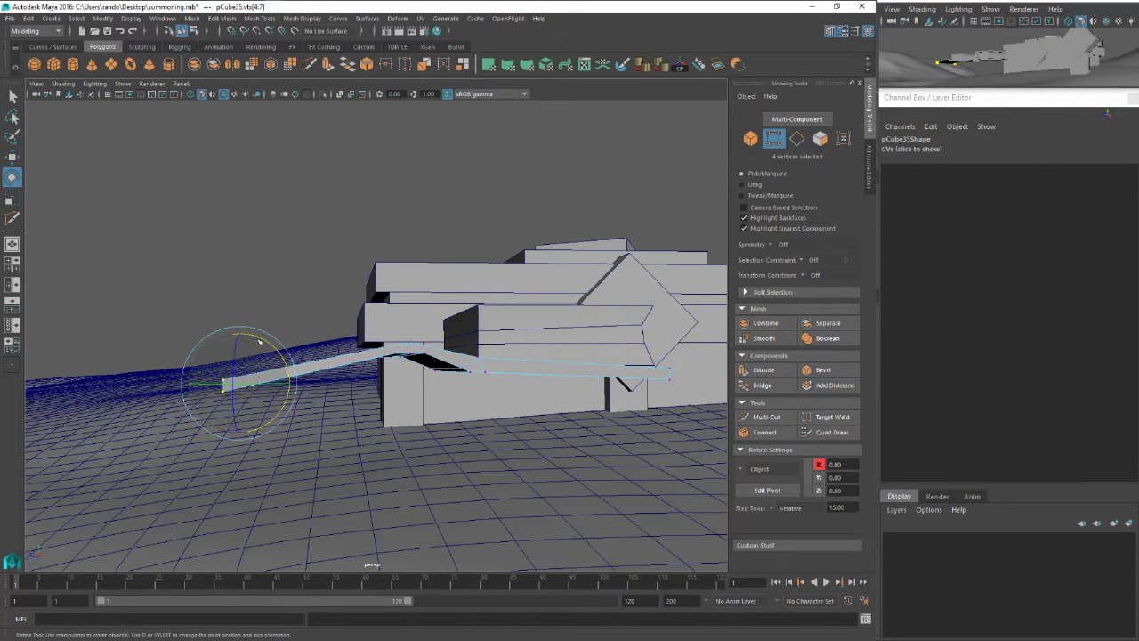
{"action": "left_click_drag", "start_coordinate": [243, 328], "coordinate": [239, 324]}
{"action": "key", "text": "w"}
Duplicate the page block resting on the open book's flat cover
{"action": "left_click_drag", "start_coordinate": [534, 285], "coordinate": [499, 349], "text": "alt"}
{"action": "key", "text": "F8"}
{"action": "left_click", "coordinate": [526, 347]}
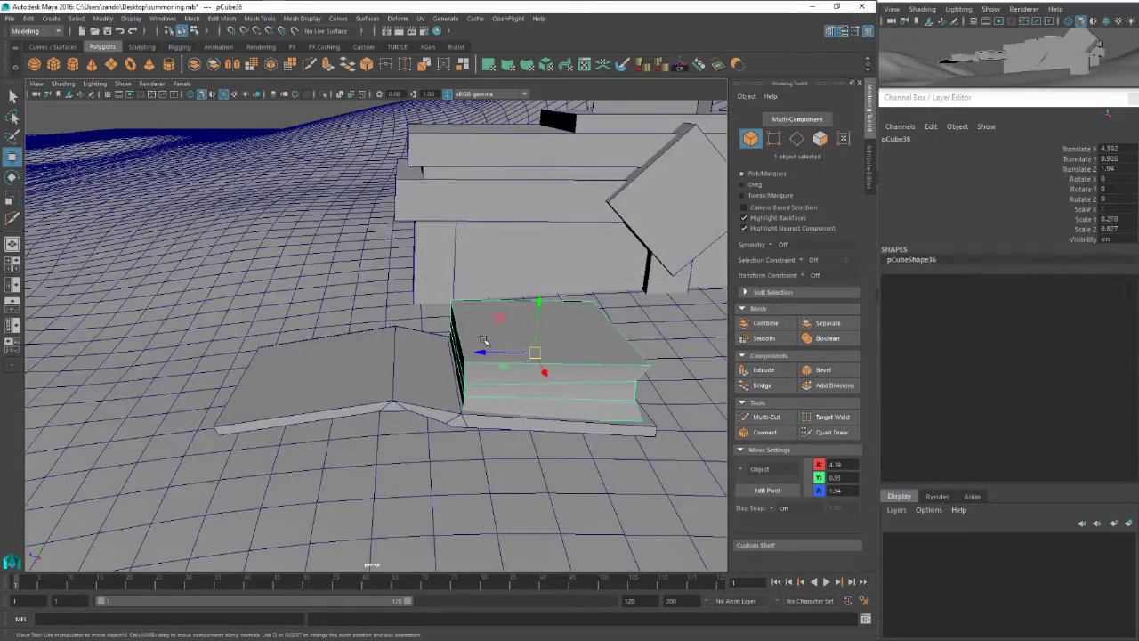
{"action": "left_click_drag", "start_coordinate": [473, 333], "coordinate": [587, 336], "text": "alt"}
{"action": "key", "text": "e"}
{"action": "key", "text": "w"}
{"action": "key", "text": "ctrl+z"}
{"action": "key", "text": "ctrl+d"}
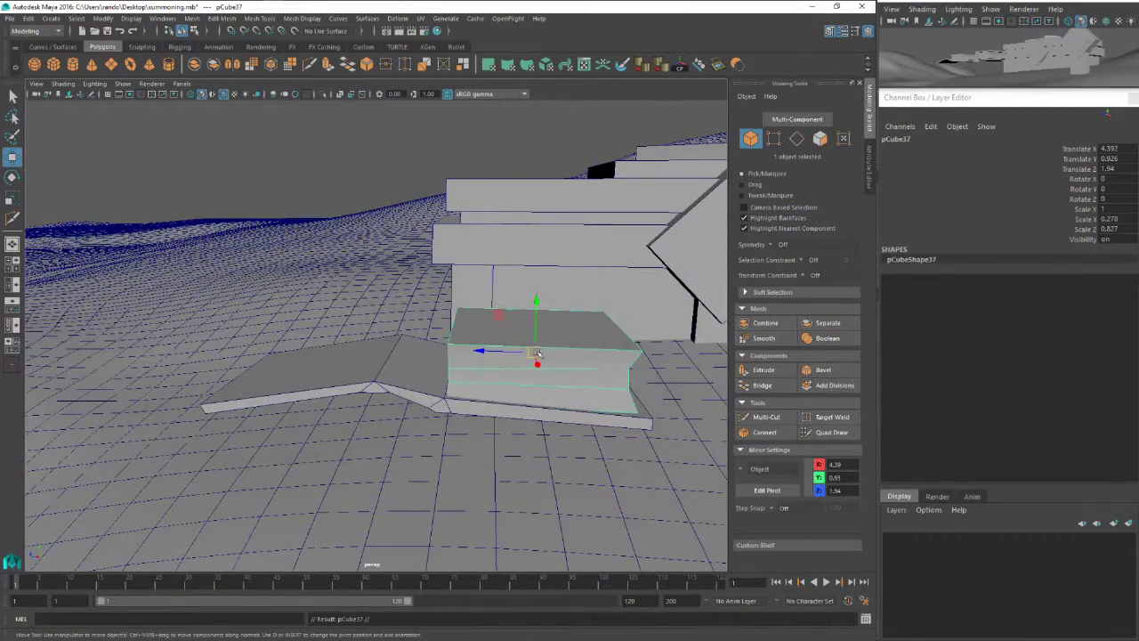
Rotate the copied page block 165° about X, flatten its Y scale to about 0.047 and place it above the opened cover
{"action": "key", "text": "e"}
{"action": "left_click_drag", "start_coordinate": [502, 320], "coordinate": [389, 374]}
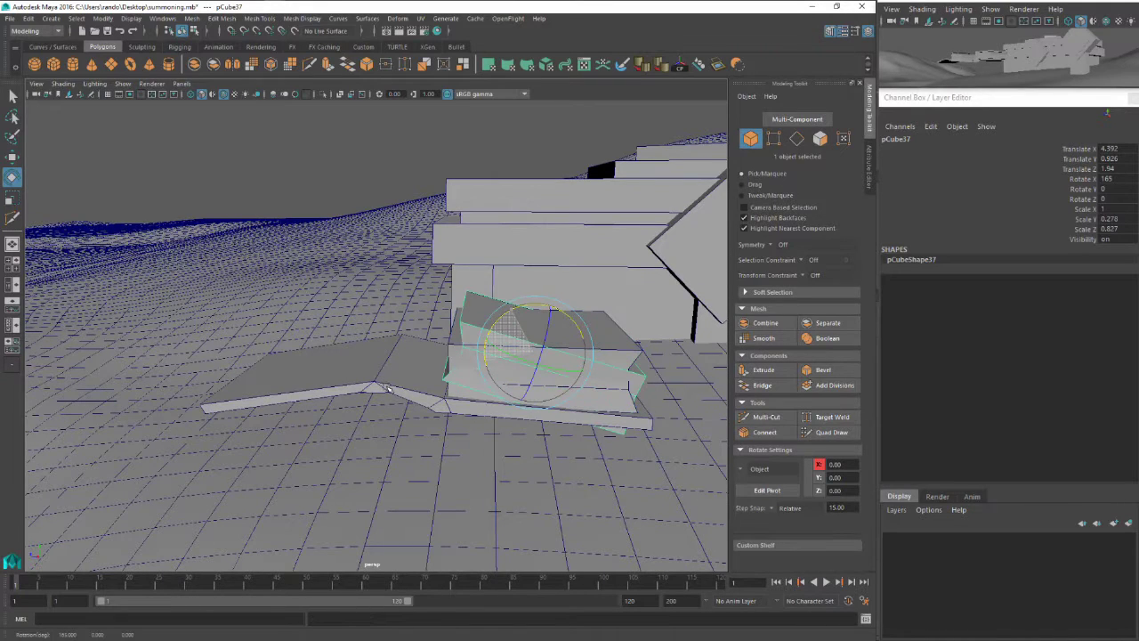
{"action": "key", "text": "r"}
{"action": "left_click_drag", "start_coordinate": [536, 377], "coordinate": [332, 327]}
{"action": "key", "text": "w"}
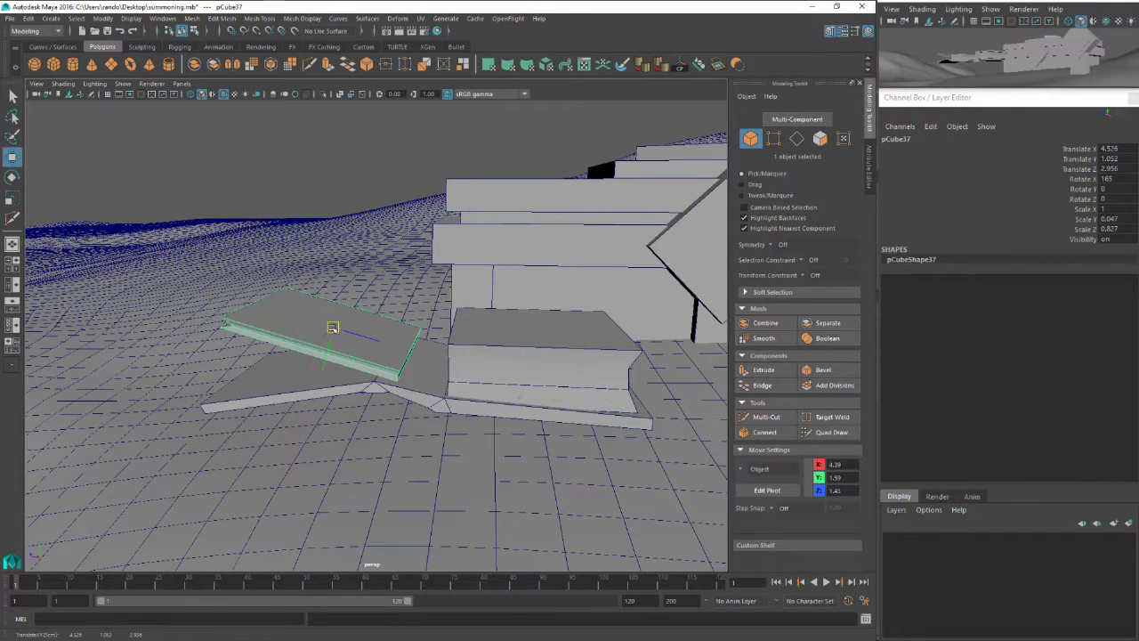
Cut two edge loops across the thin page slab with the Multi-Cut tool
{"action": "key", "text": "q"}
{"action": "left_click", "coordinate": [309, 65]}
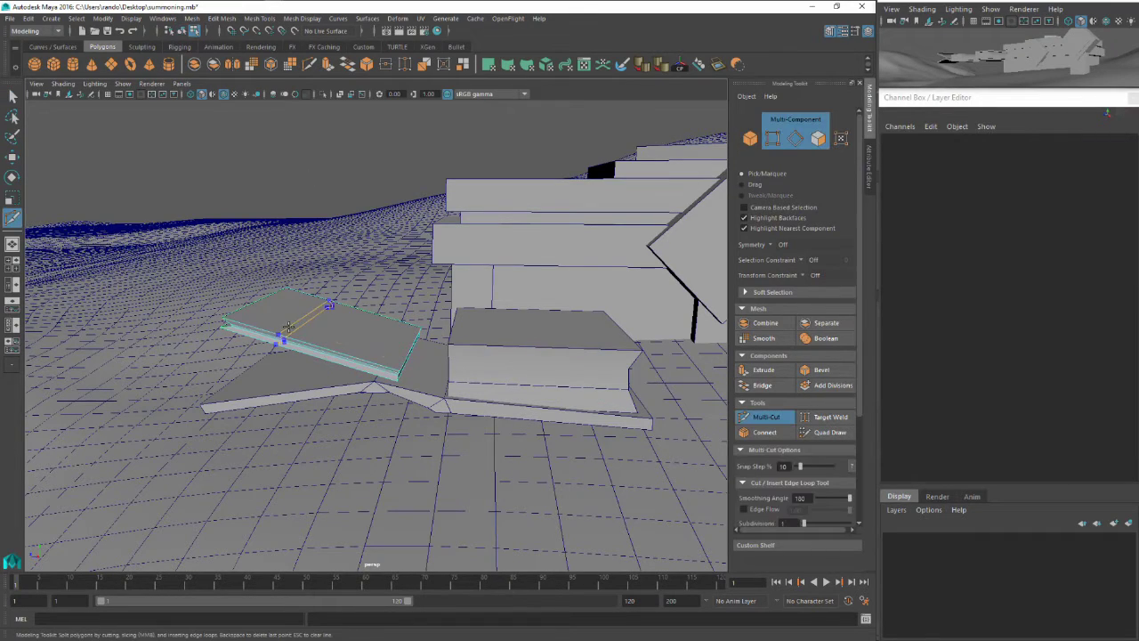
{"action": "left_click", "coordinate": [283, 332], "text": "ctrl"}
{"action": "left_click", "coordinate": [315, 339], "text": "ctrl"}
{"action": "left_click_drag", "start_coordinate": [315, 339], "coordinate": [327, 363], "text": "alt"}
Rotate and reposition the thin page slab's vertices so its sections bend along the opened cover
{"action": "key", "text": "q"}
{"action": "right_click_drag", "start_coordinate": [310, 333], "coordinate": [275, 320]}
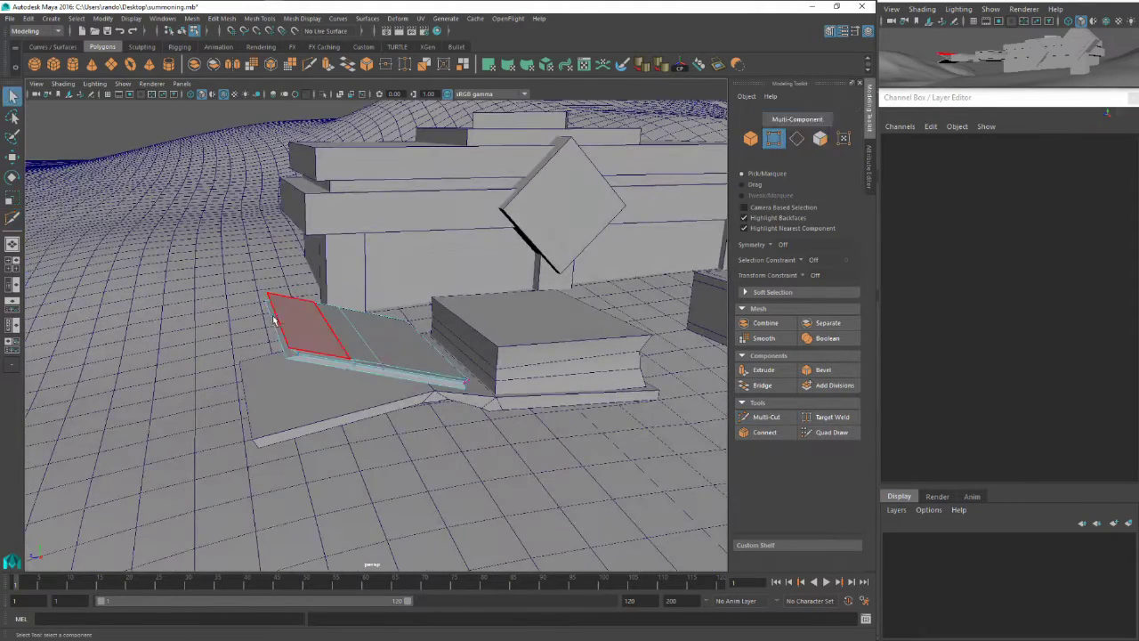
{"action": "mouse_move", "coordinate": [275, 320]}
{"action": "left_mouse_down", "text": "alt"}
{"action": "mouse_move", "coordinate": [263, 312]}
{"action": "mouse_move", "coordinate": [277, 328]}
{"action": "left_mouse_up", "text": "alt"}
{"action": "left_click_drag", "start_coordinate": [278, 328], "coordinate": [183, 330], "text": "alt"}
{"action": "scroll", "coordinate": [460, 323], "scroll_direction": "down", "scroll_amount": 5}
{"action": "left_click_drag", "start_coordinate": [375, 328], "coordinate": [82, 328]}
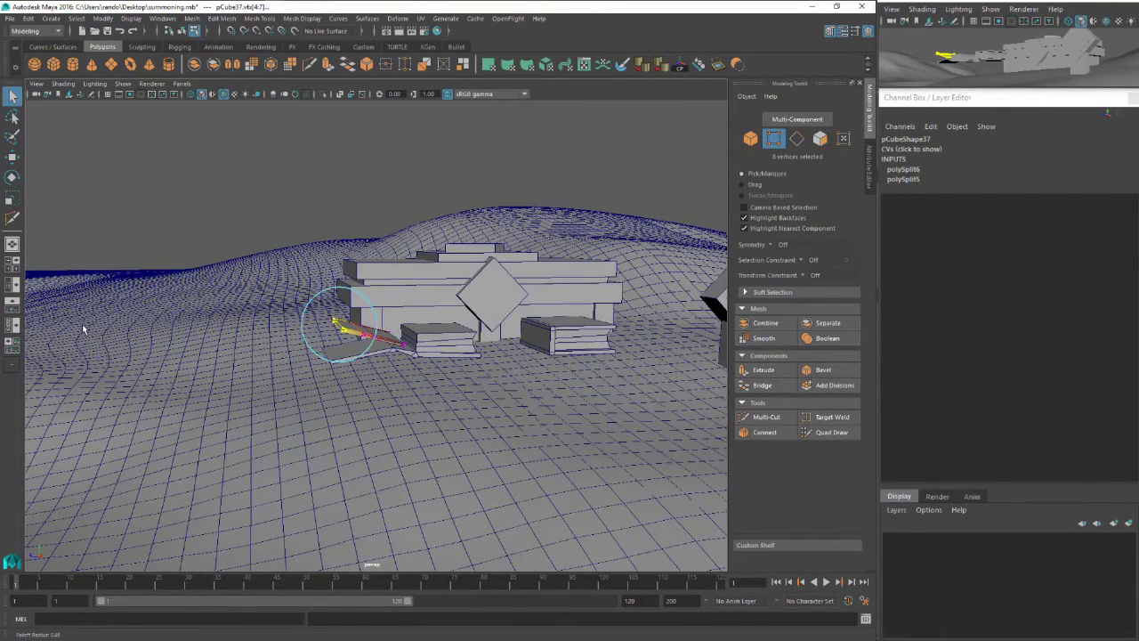
{"action": "scroll", "coordinate": [191, 326], "scroll_direction": "up", "scroll_amount": 4}
{"action": "key", "text": "e"}
{"action": "left_click_drag", "start_coordinate": [240, 273], "coordinate": [261, 372]}
{"action": "key", "text": "w"}
{"action": "left_click_drag", "start_coordinate": [294, 293], "coordinate": [369, 342], "text": "alt"}
{"action": "key", "text": "q"}
{"action": "right_click_drag", "start_coordinate": [382, 314], "coordinate": [436, 298]}
{"action": "left_click_drag", "start_coordinate": [436, 299], "coordinate": [525, 419], "text": "alt"}
Combine the open book's covers, page block and bent page slab into one mesh
{"action": "key", "text": "w"}
{"action": "left_click", "coordinate": [534, 341]}
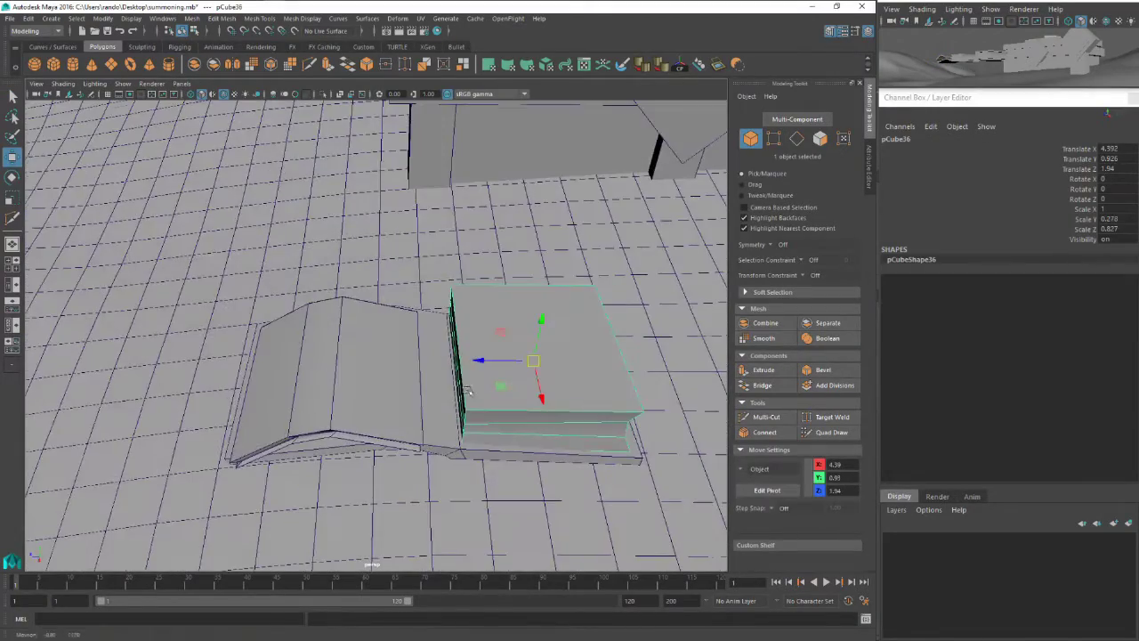
{"action": "left_click", "coordinate": [417, 416], "text": "shift"}
{"action": "left_click", "coordinate": [298, 383], "text": "shift"}
{"action": "left_click_drag", "start_coordinate": [298, 383], "coordinate": [316, 294], "text": "alt"}
{"action": "left_click", "coordinate": [489, 505], "text": "shift"}
{"action": "right_click_drag", "start_coordinate": [489, 506], "coordinate": [448, 418], "text": "alt"}
{"action": "left_click_drag", "start_coordinate": [460, 375], "coordinate": [455, 463], "text": "alt"}
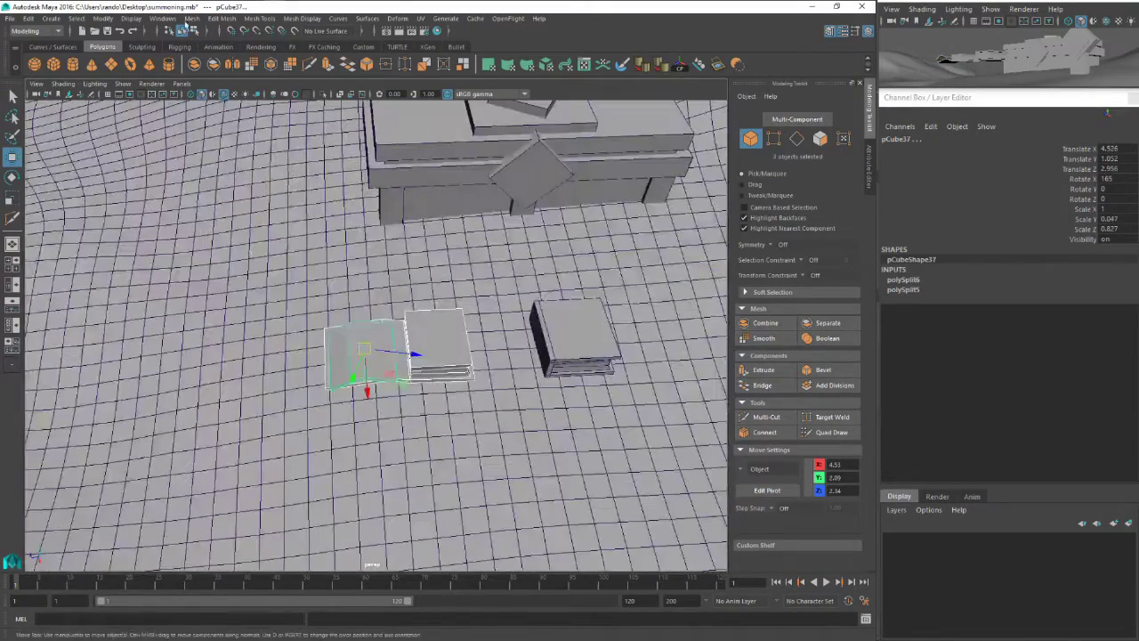
{"action": "left_click", "coordinate": [192, 65]}
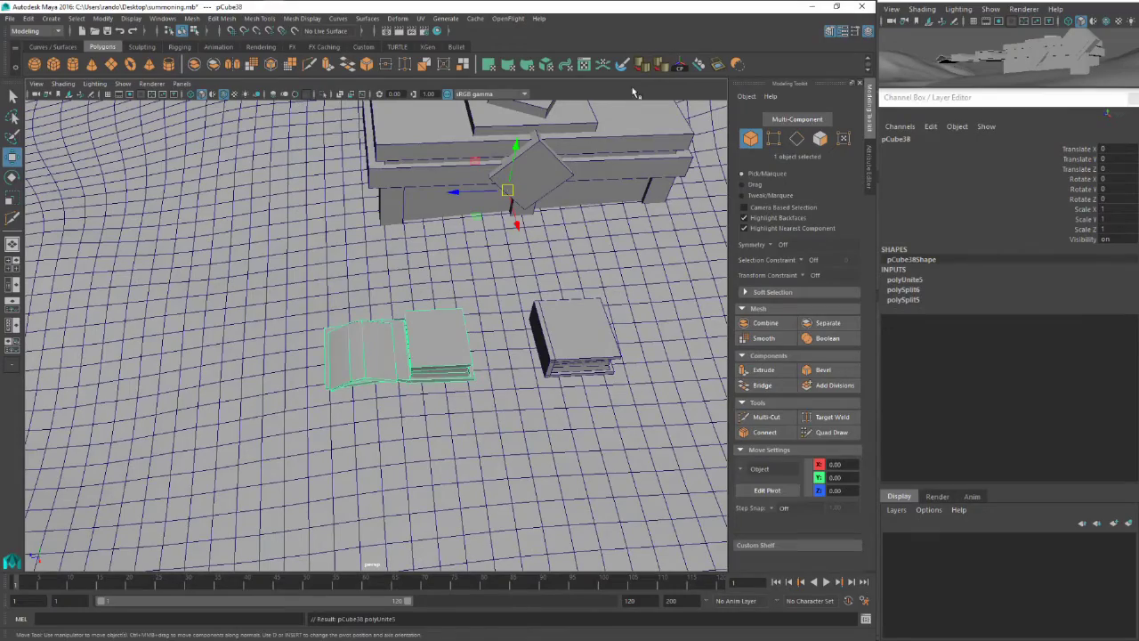
Combine the closed book's cover with its page block and center the resulting mesh's pivot
{"action": "left_click", "coordinate": [571, 339]}
{"action": "left_click_drag", "start_coordinate": [571, 340], "coordinate": [550, 231], "text": "alt"}
{"action": "key", "text": "ctrl+z"}
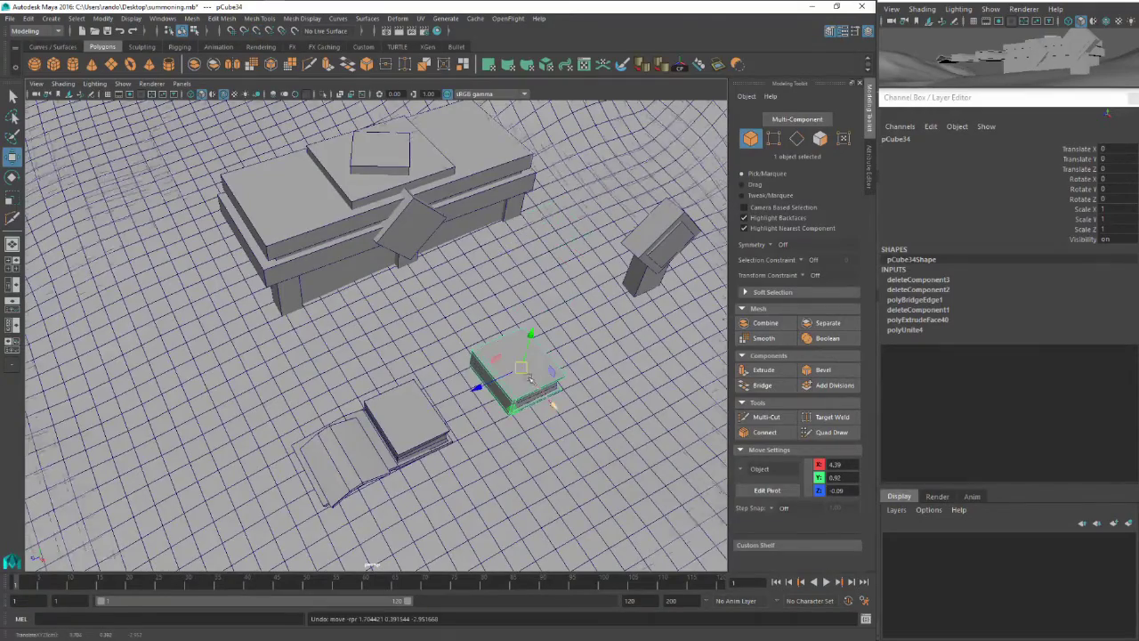
{"action": "left_click_drag", "start_coordinate": [529, 457], "coordinate": [523, 414], "text": "alt"}
{"action": "left_click", "coordinate": [537, 414], "text": "shift"}
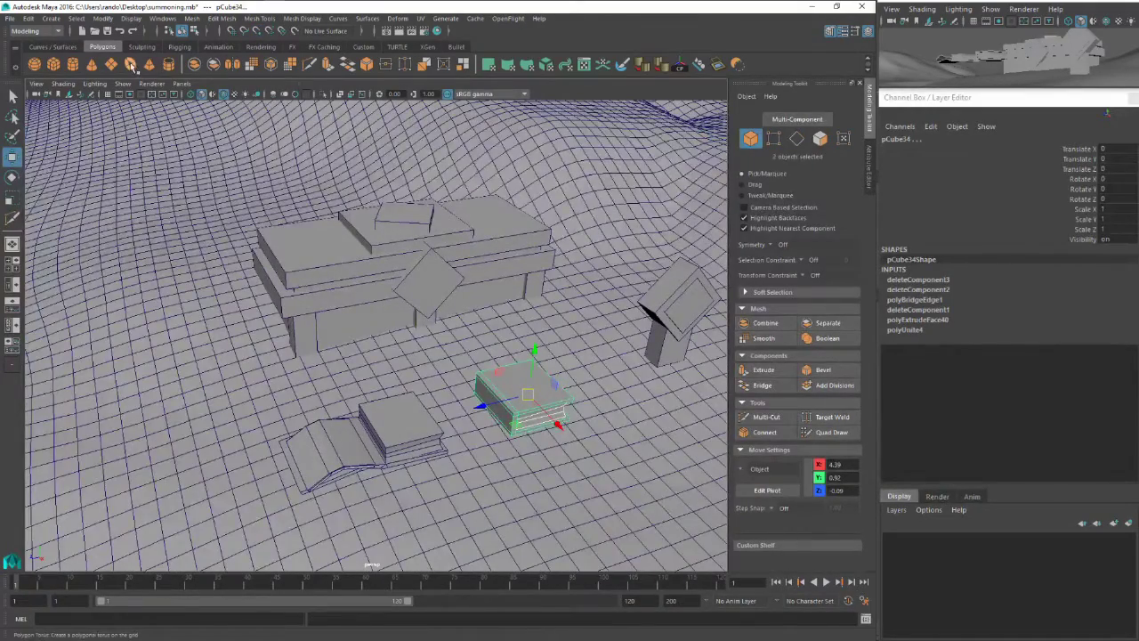
{"action": "left_click", "coordinate": [195, 65]}
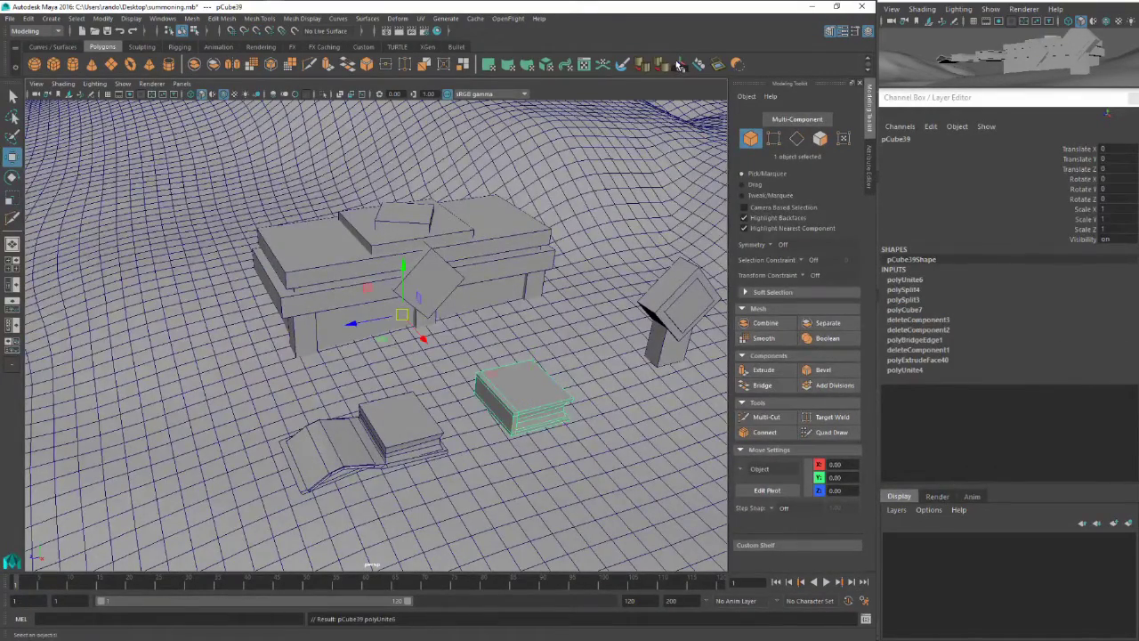
{"action": "left_click", "coordinate": [680, 65]}
Move the closed book beside the crypt's end near the gravestone, rotate it -30° about Y and scale it down
{"action": "left_click_drag", "start_coordinate": [511, 331], "coordinate": [528, 364], "text": "alt"}
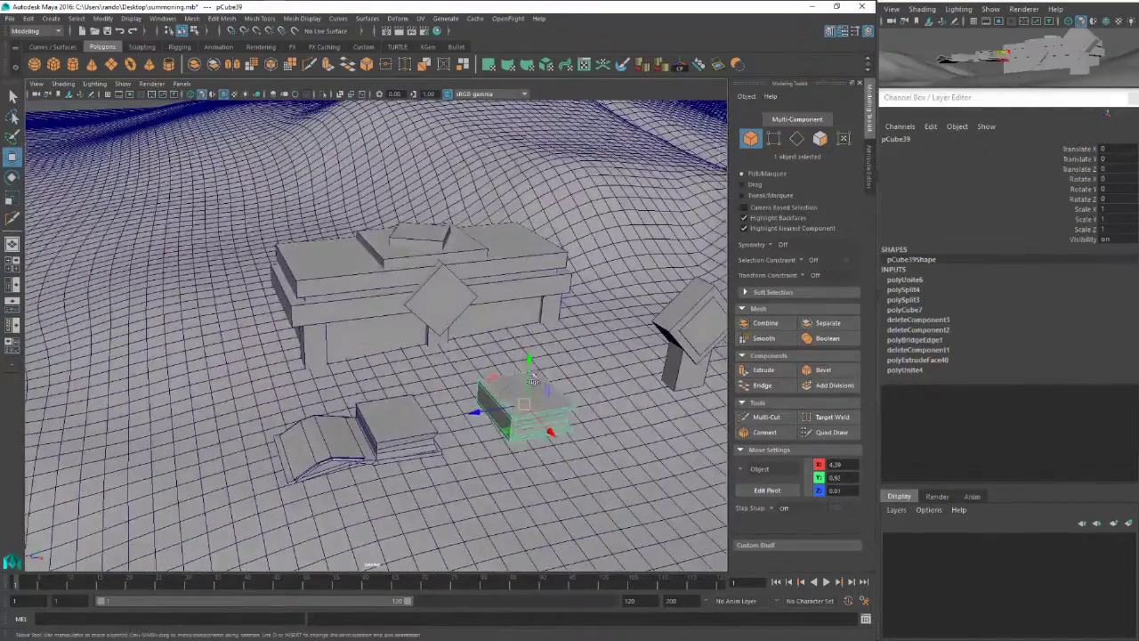
{"action": "key", "text": "d"}
{"action": "left_click_drag", "start_coordinate": [525, 414], "coordinate": [657, 347]}
{"action": "key", "text": "e"}
{"action": "left_click", "coordinate": [551, 351]}
{"action": "key", "text": "w"}
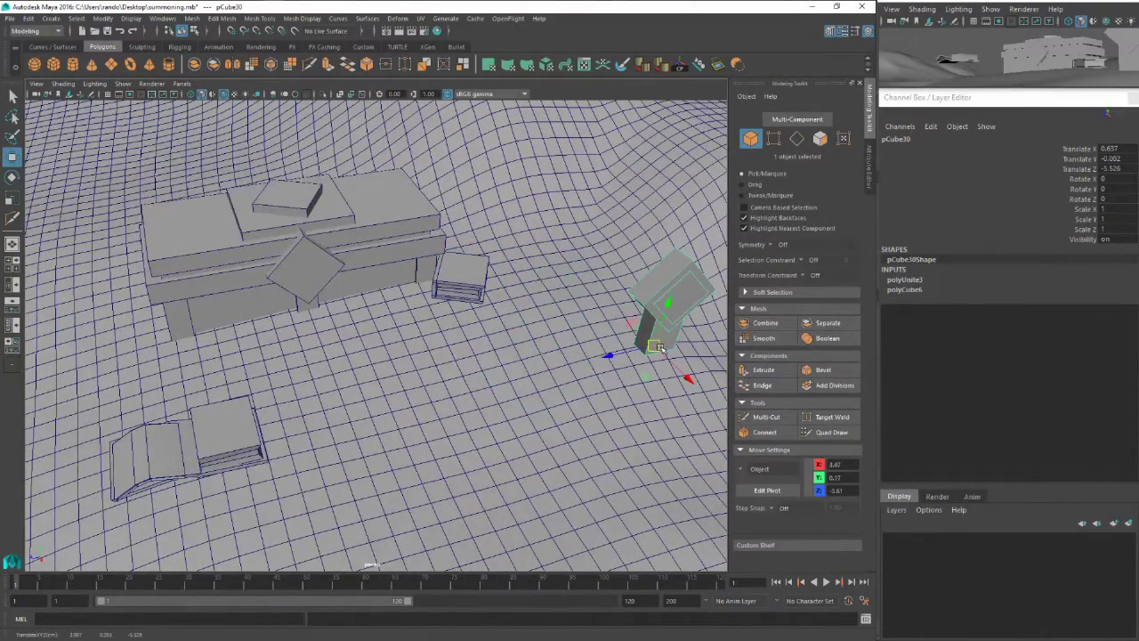
{"action": "left_click", "coordinate": [458, 272]}
{"action": "key", "text": "r"}
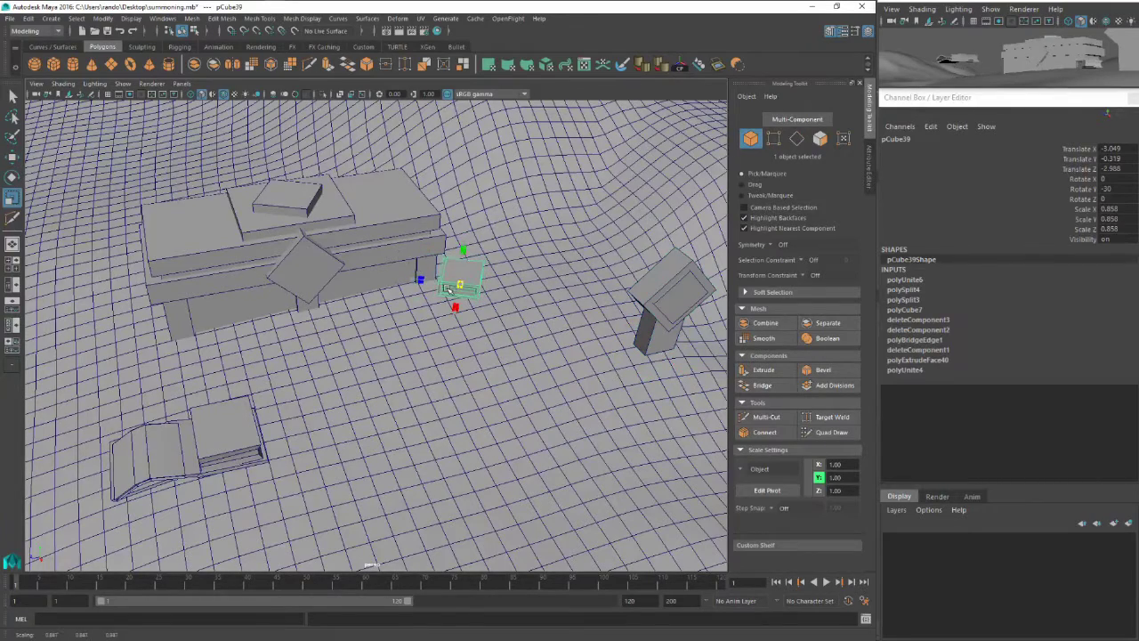
Move the open book close to the crypt, just in front of the closed book
{"action": "left_click", "coordinate": [169, 427]}
{"action": "key", "text": "w"}
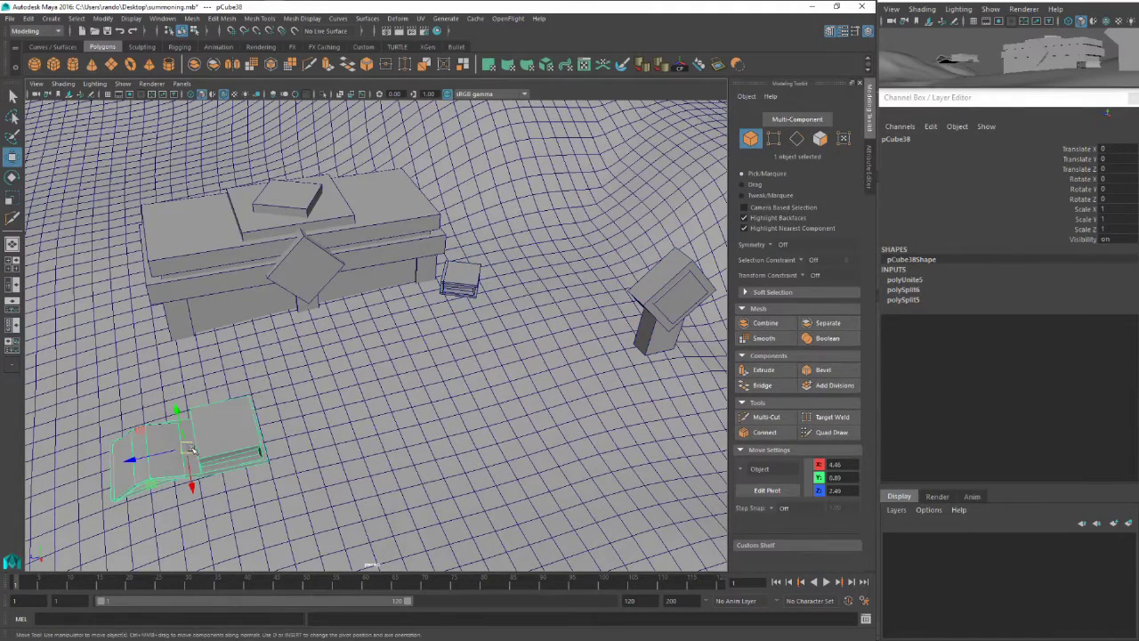
{"action": "left_click_drag", "start_coordinate": [199, 456], "coordinate": [447, 327]}
Duplicate the diamond-topped gravestone and place the copy on the foreground slope at about X 7.47, Z -7.69
{"action": "left_click", "coordinate": [685, 293]}
{"action": "middle_click_drag", "start_coordinate": [540, 292], "coordinate": [383, 300], "text": "alt"}
{"action": "scroll", "coordinate": [450, 308], "scroll_direction": "down", "scroll_amount": 2}
{"action": "scroll", "coordinate": [383, 301], "scroll_direction": "down", "scroll_amount": 2}
{"action": "mouse_move", "coordinate": [383, 301]}
{"action": "left_mouse_down", "text": "alt"}
{"action": "mouse_move", "coordinate": [419, 343]}
{"action": "mouse_move", "coordinate": [391, 311]}
{"action": "left_mouse_up", "text": "alt"}
{"action": "key", "text": "ctrl+d"}
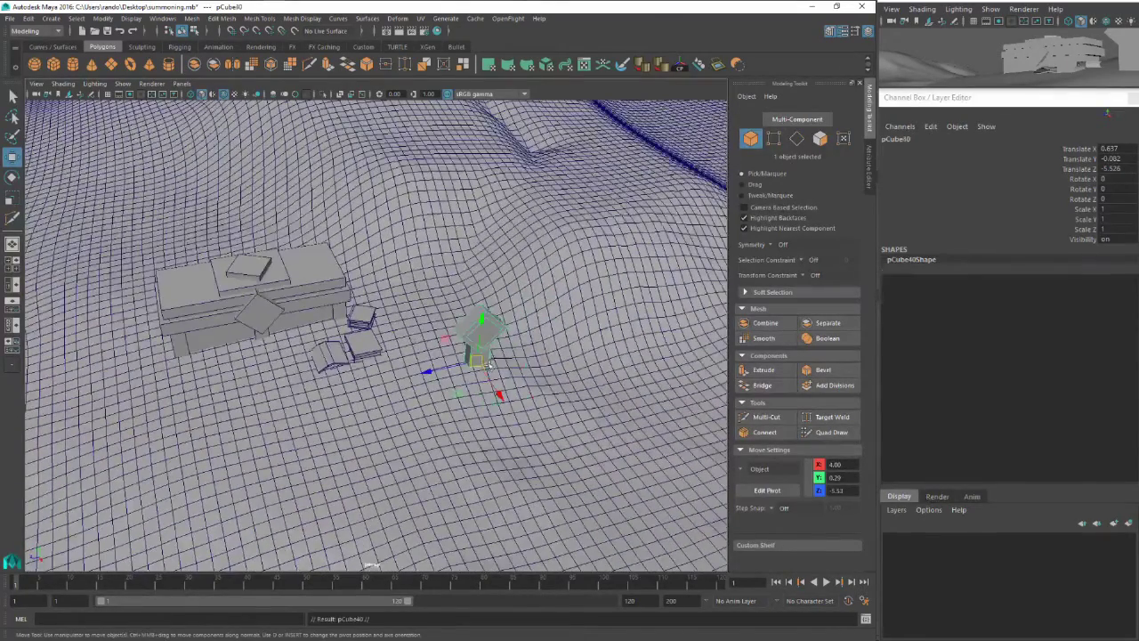
{"action": "key", "text": "v"}
{"action": "left_click_drag", "start_coordinate": [481, 361], "coordinate": [561, 525]}
{"action": "middle_click_drag", "start_coordinate": [560, 525], "coordinate": [488, 360], "text": "alt"}
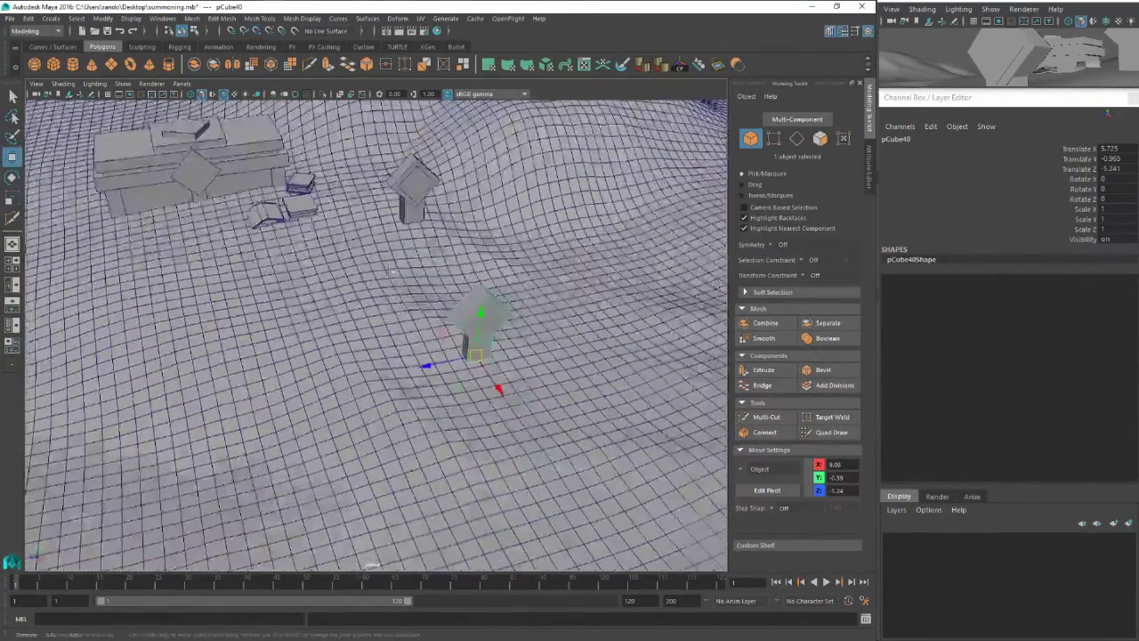
{"action": "key", "text": "v"}
{"action": "left_click_drag", "start_coordinate": [478, 355], "coordinate": [601, 383]}
Sink the foreground gravestone into the ground and scale it uniformly to about 0.77
{"action": "key", "text": "r"}
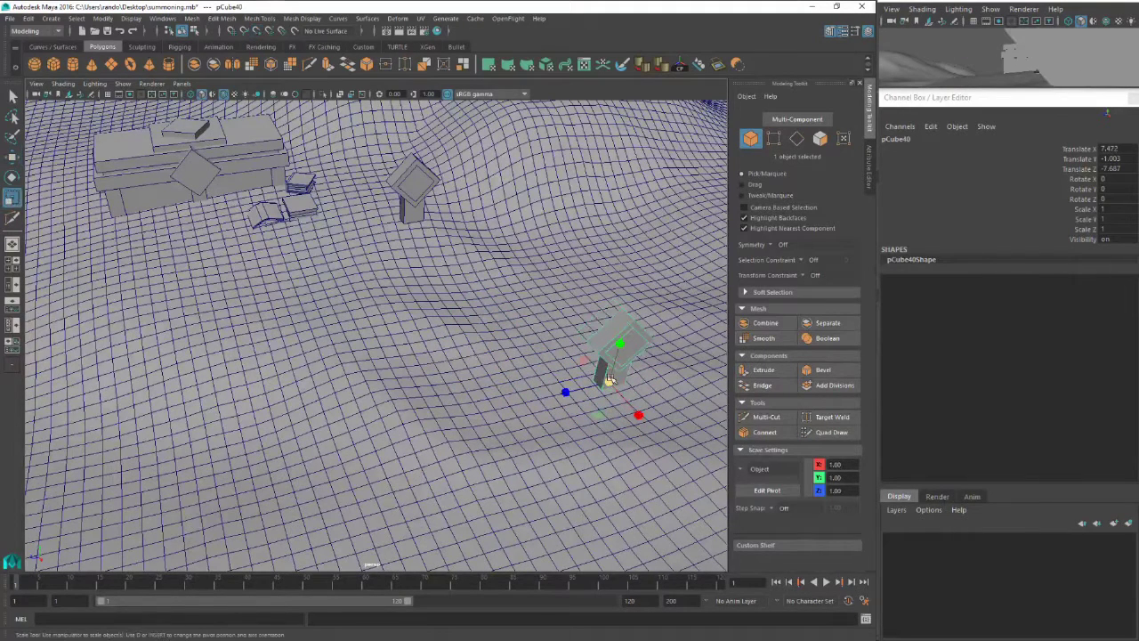
{"action": "key", "text": "w"}
{"action": "left_click_drag", "start_coordinate": [612, 351], "coordinate": [612, 368]}
{"action": "key", "text": "r"}
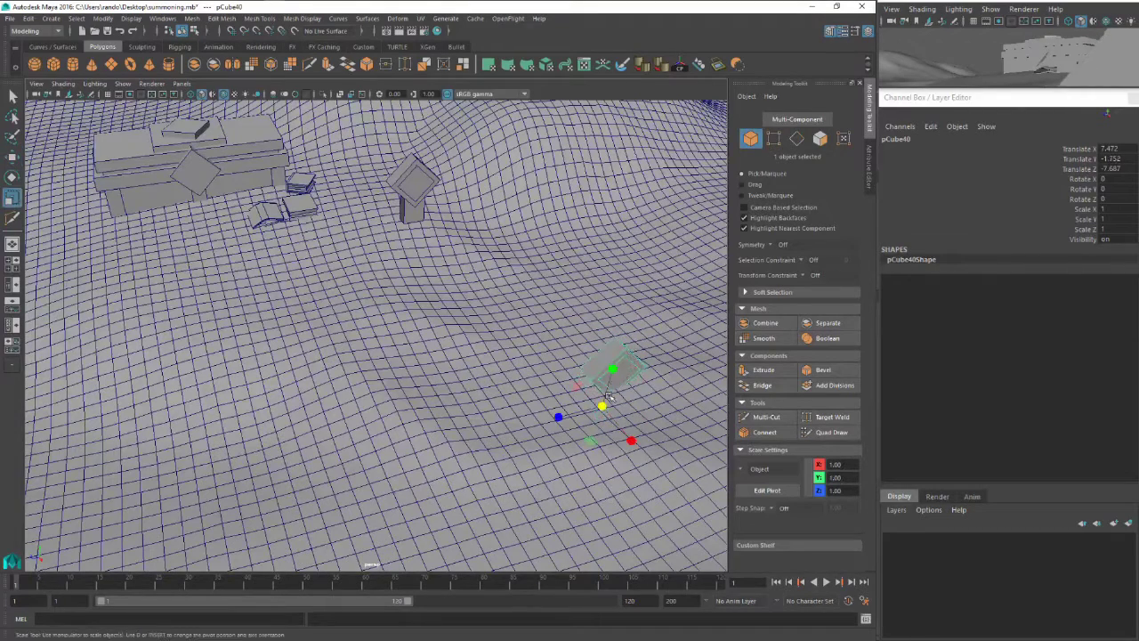
{"action": "mouse_move", "coordinate": [603, 406]}
{"action": "left_mouse_down"}
{"action": "mouse_move", "coordinate": [597, 417]}
{"action": "mouse_move", "coordinate": [565, 387]}
{"action": "mouse_move", "coordinate": [589, 401]}
{"action": "left_mouse_up"}
{"action": "key", "text": "w"}
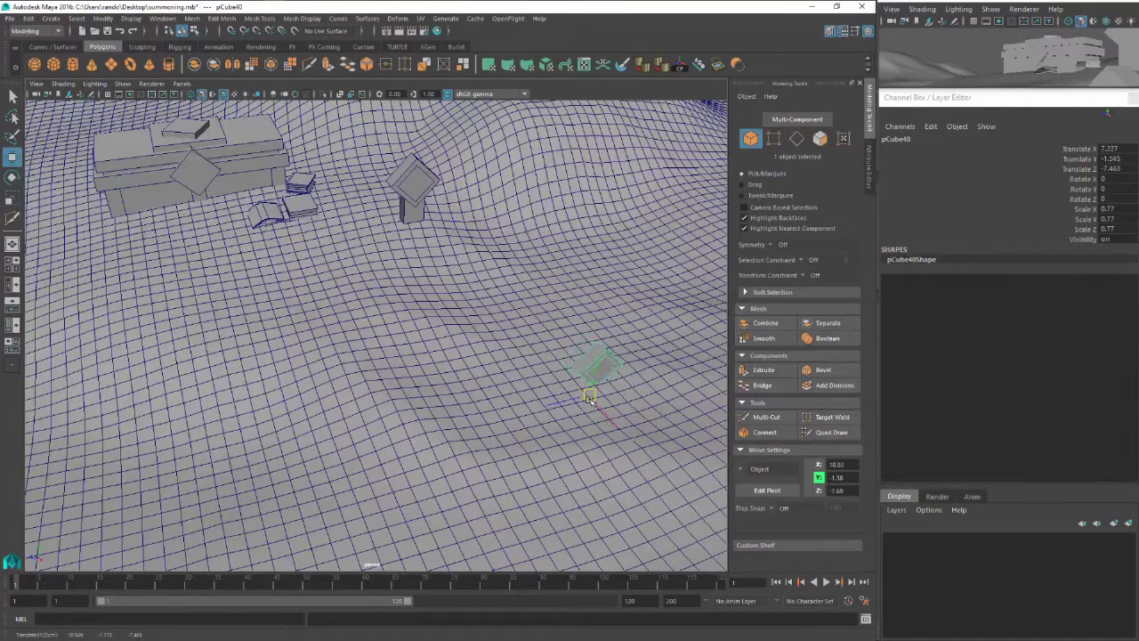
Tilt the foreground gravestone about -6° in Y and 12.5° in Z, scale it to 0.715 and settle it into the slope
{"action": "key", "text": "e"}
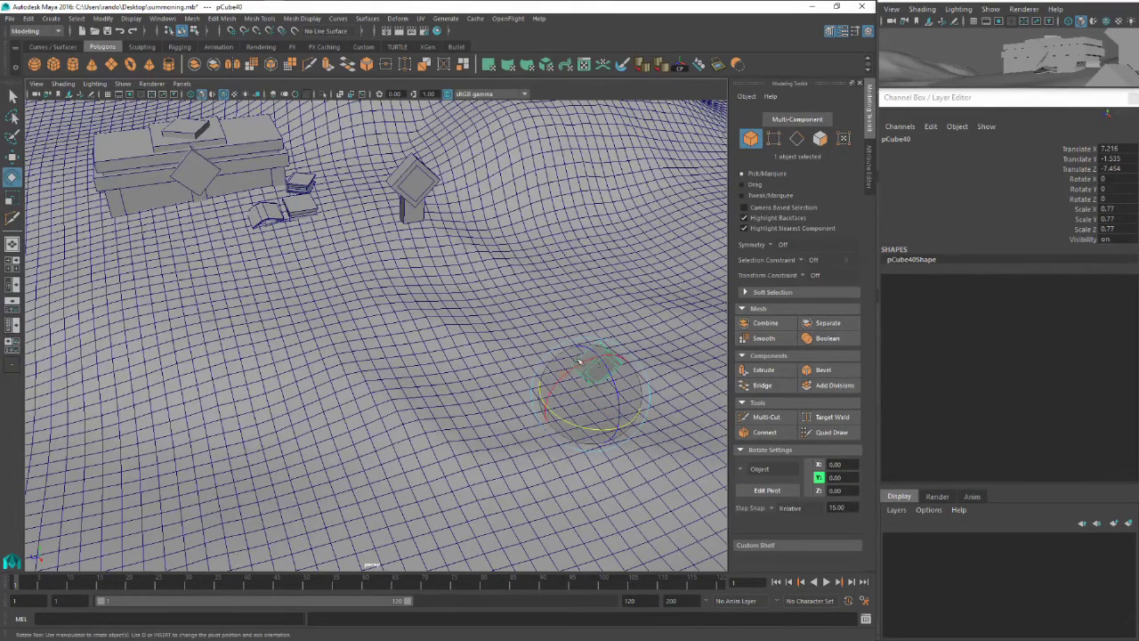
{"action": "left_click_drag", "start_coordinate": [597, 364], "coordinate": [566, 363]}
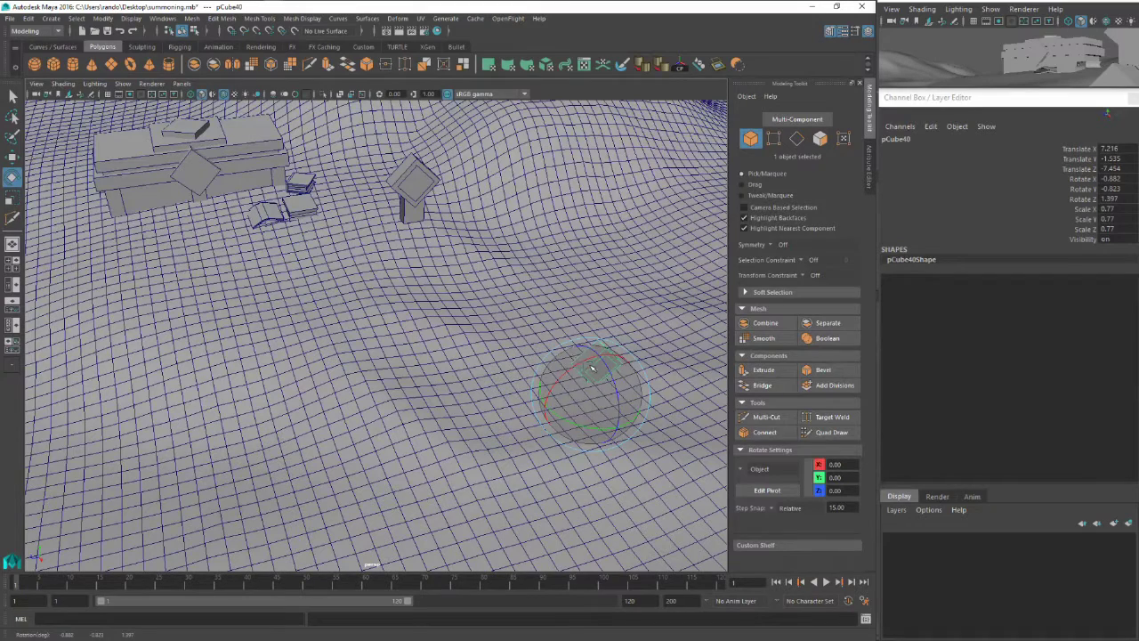
{"action": "key", "text": "w"}
{"action": "left_click_drag", "start_coordinate": [599, 356], "coordinate": [590, 389]}
{"action": "key", "text": "e"}
{"action": "key", "text": "r"}
{"action": "key", "text": "w"}
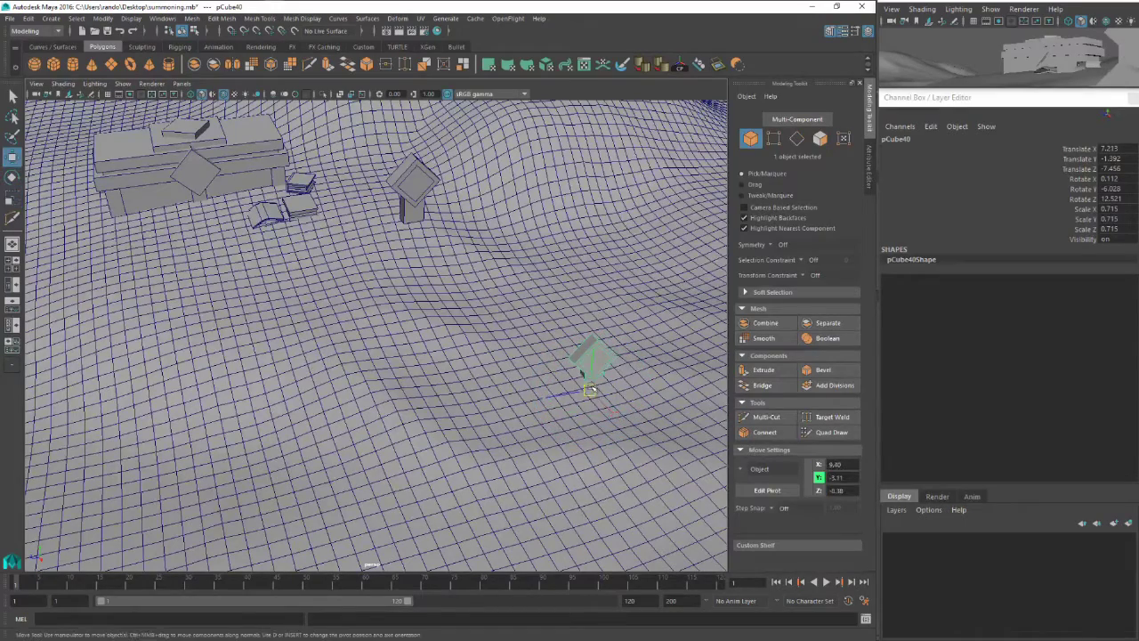
{"action": "left_click", "coordinate": [587, 381]}
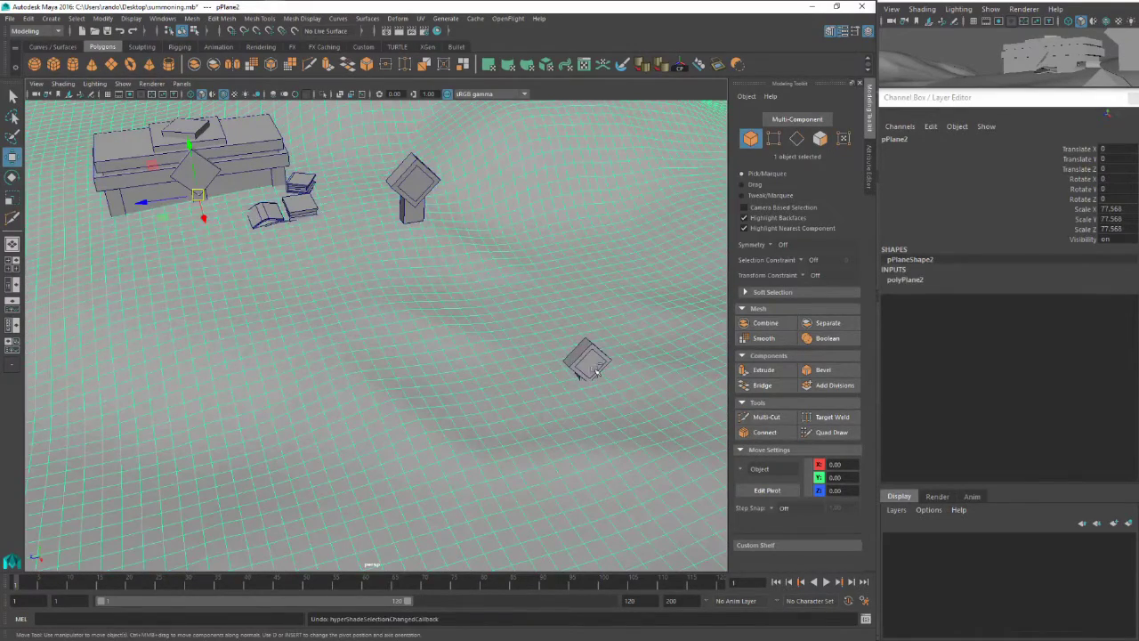
{"action": "left_click", "coordinate": [594, 371]}
{"action": "left_click_drag", "start_coordinate": [586, 393], "coordinate": [587, 390]}
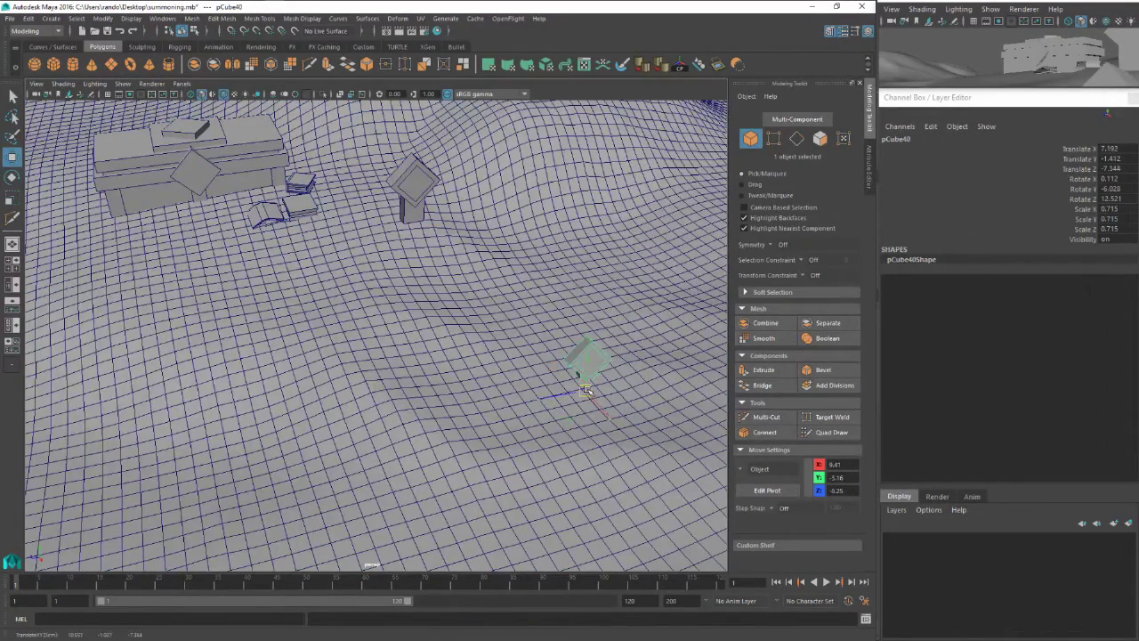
Duplicate the full-size gravestone beside the crypt and move the copy onto the hillside behind it
{"action": "left_click", "coordinate": [422, 191]}
{"action": "middle_click_drag", "start_coordinate": [430, 180], "coordinate": [522, 285], "text": "alt"}
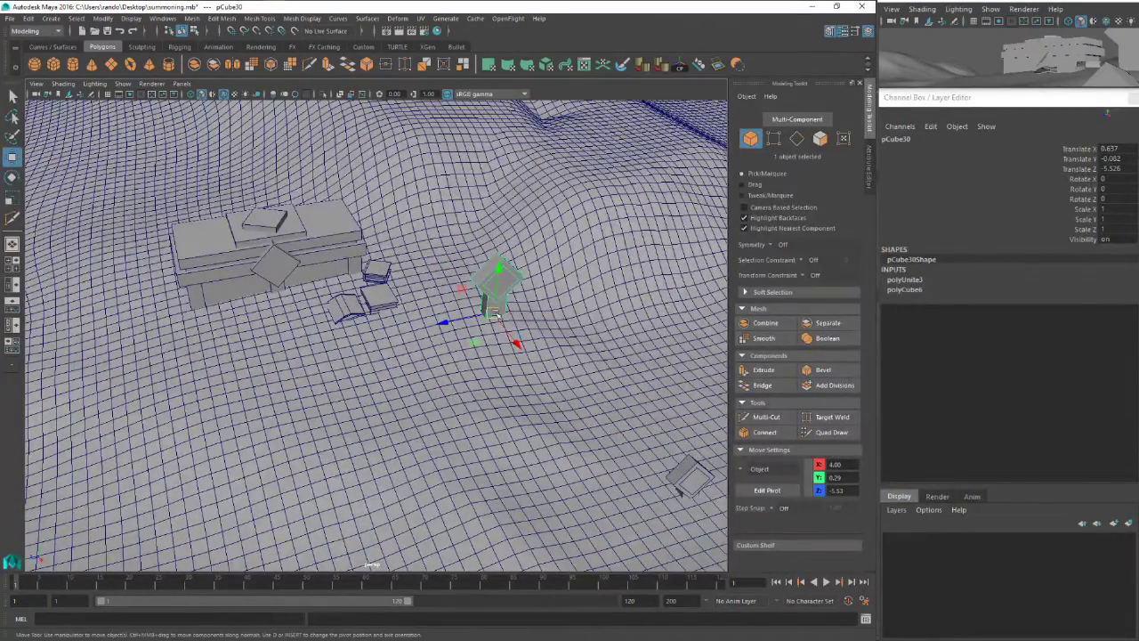
{"action": "key", "text": "ctrl+d"}
{"action": "left_click_drag", "start_coordinate": [494, 313], "coordinate": [430, 153]}
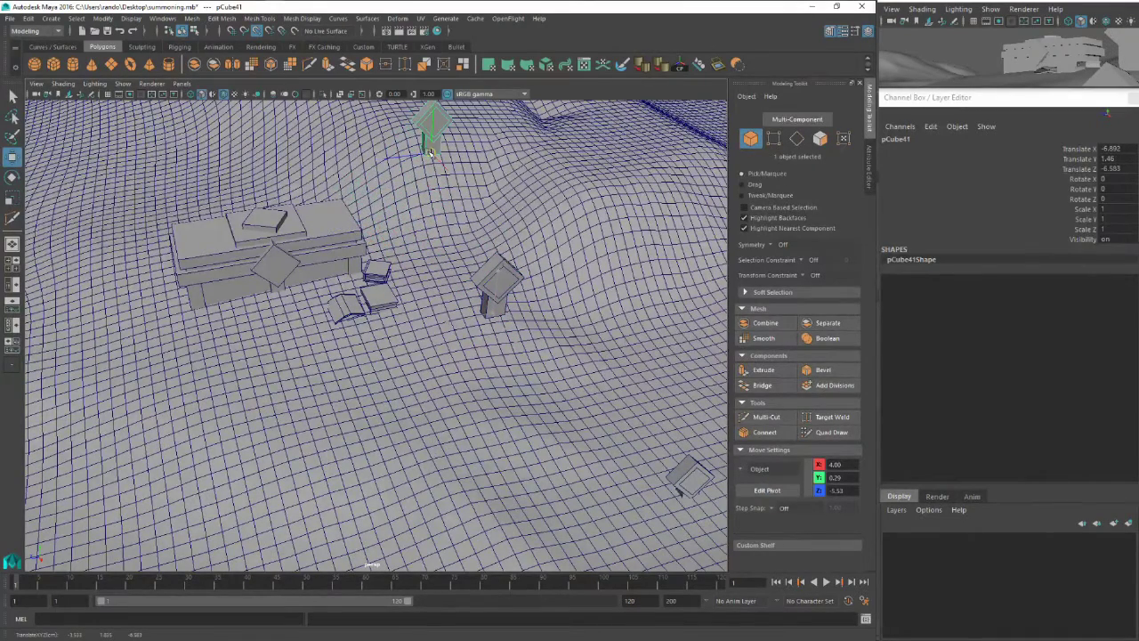
Move the original gravestone past the crypt's opposite end and shift the hillside copy behind the crypt to about X -7.44, Z -2.85
{"action": "left_click", "coordinate": [495, 283]}
{"action": "left_click_drag", "start_coordinate": [492, 315], "coordinate": [69, 342]}
{"action": "left_click", "coordinate": [431, 129]}
{"action": "left_click_drag", "start_coordinate": [431, 134], "coordinate": [326, 184]}
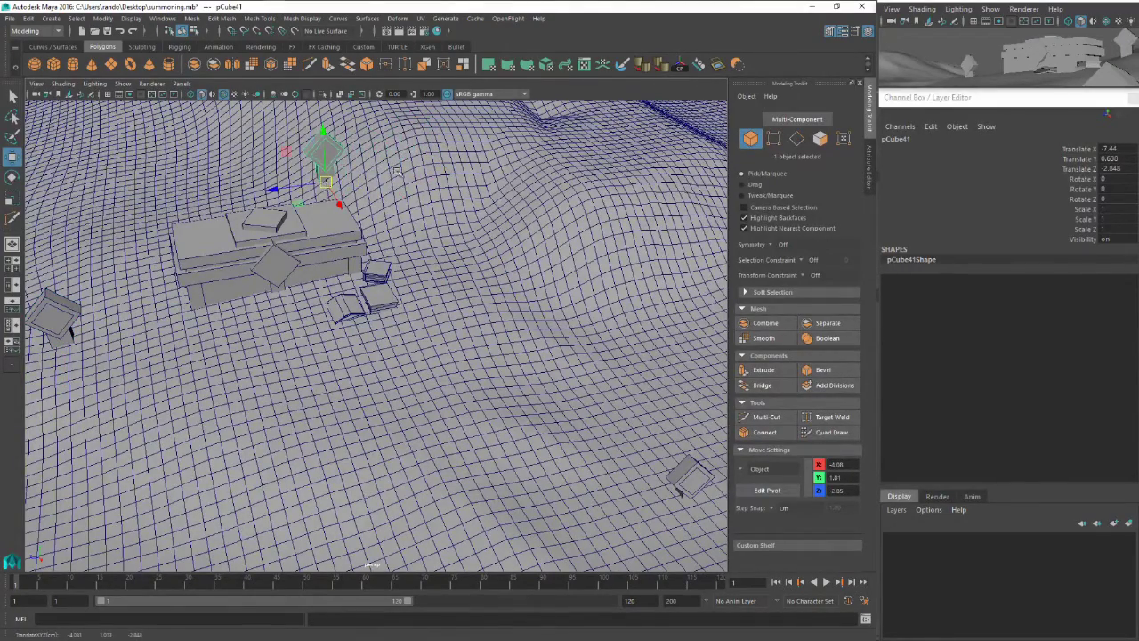
Duplicate the gravestone behind the crypt, place the copy next to it and scale it uniformly to about 1.165
{"action": "middle_click_drag", "start_coordinate": [397, 170], "coordinate": [430, 251], "text": "alt"}
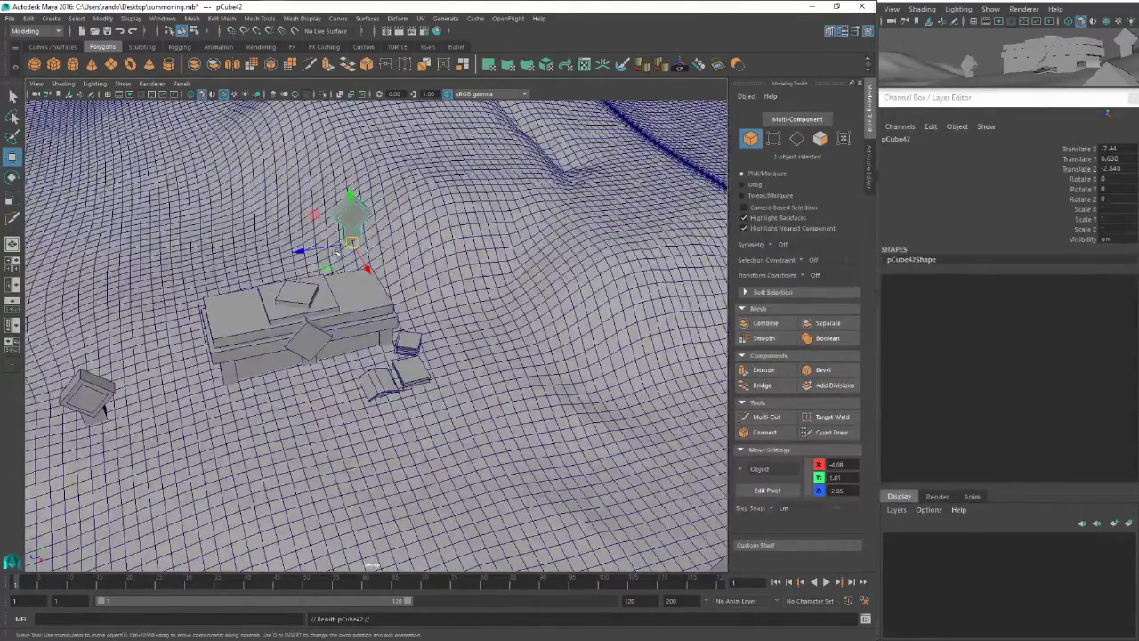
{"action": "mouse_move", "coordinate": [336, 254]}
{"action": "left_mouse_down"}
{"action": "mouse_move", "coordinate": [299, 249]}
{"action": "mouse_move", "coordinate": [326, 234]}
{"action": "left_mouse_up"}
{"action": "key", "text": "r"}
{"action": "key", "text": "w"}
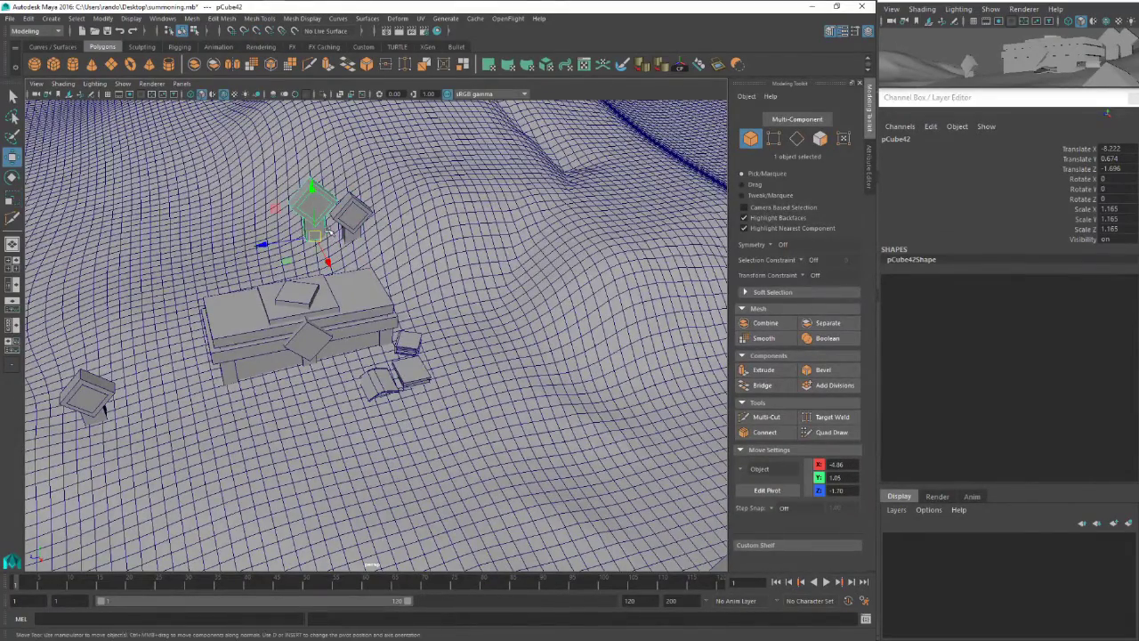
Push the enlarged gravestone back to about X -8.9 and place a duplicate of it at about X -7.9, Z 0.06
{"action": "middle_click_drag", "start_coordinate": [329, 229], "coordinate": [337, 283], "text": "alt"}
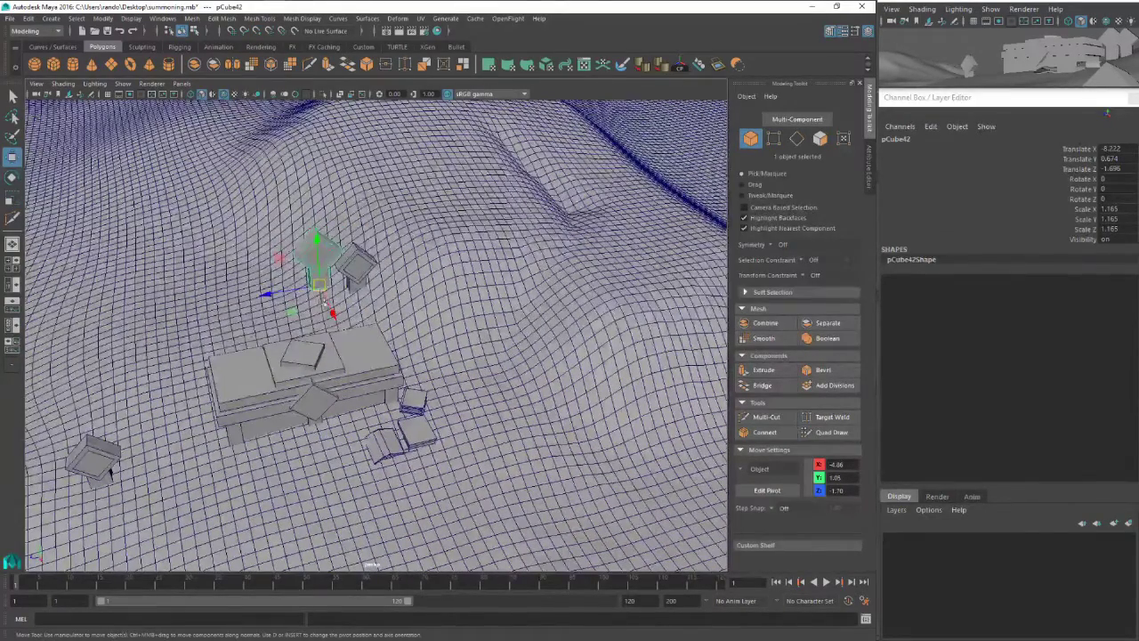
{"action": "key", "text": "ctrl+d"}
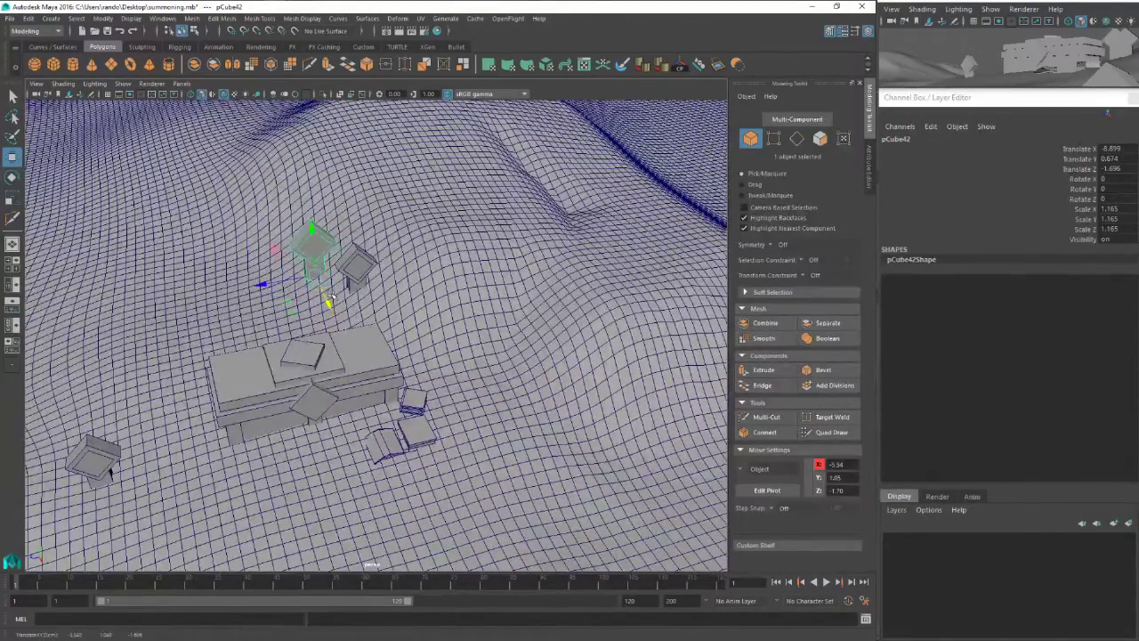
{"action": "left_click_drag", "start_coordinate": [319, 285], "coordinate": [279, 309]}
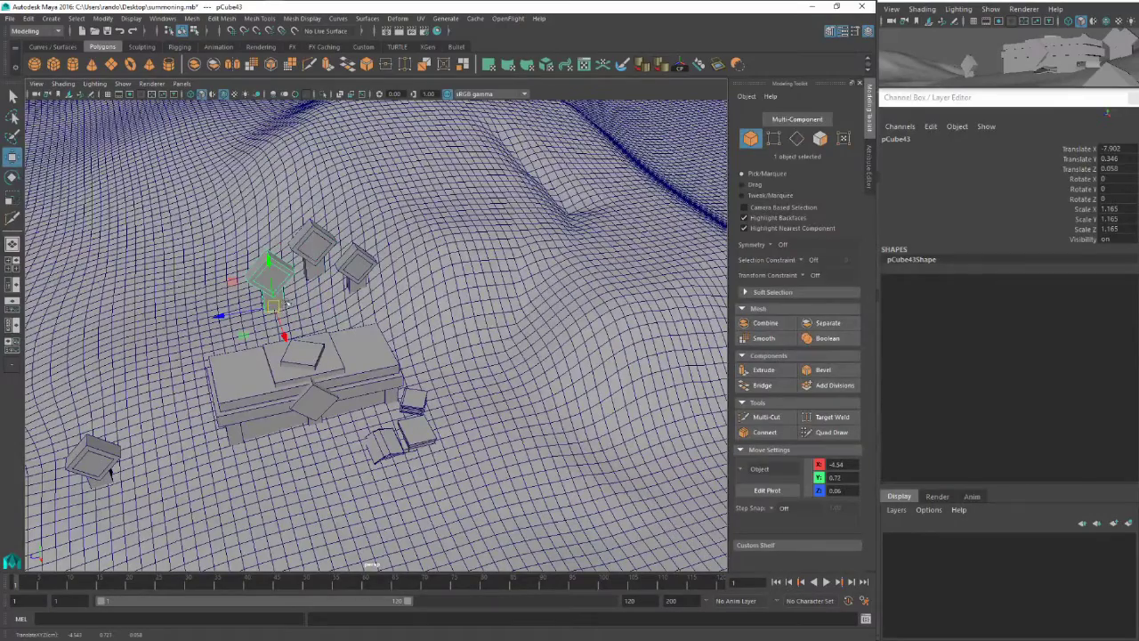
Scale the newest gravestone copy to about 0.87 and move it behind the crypt to about X -6.89, Z -1.44
{"action": "key", "text": "r"}
{"action": "left_click_drag", "start_coordinate": [273, 308], "coordinate": [297, 309]}
{"action": "key", "text": "w"}
{"action": "left_click_drag", "start_coordinate": [334, 265], "coordinate": [375, 304], "text": "alt"}
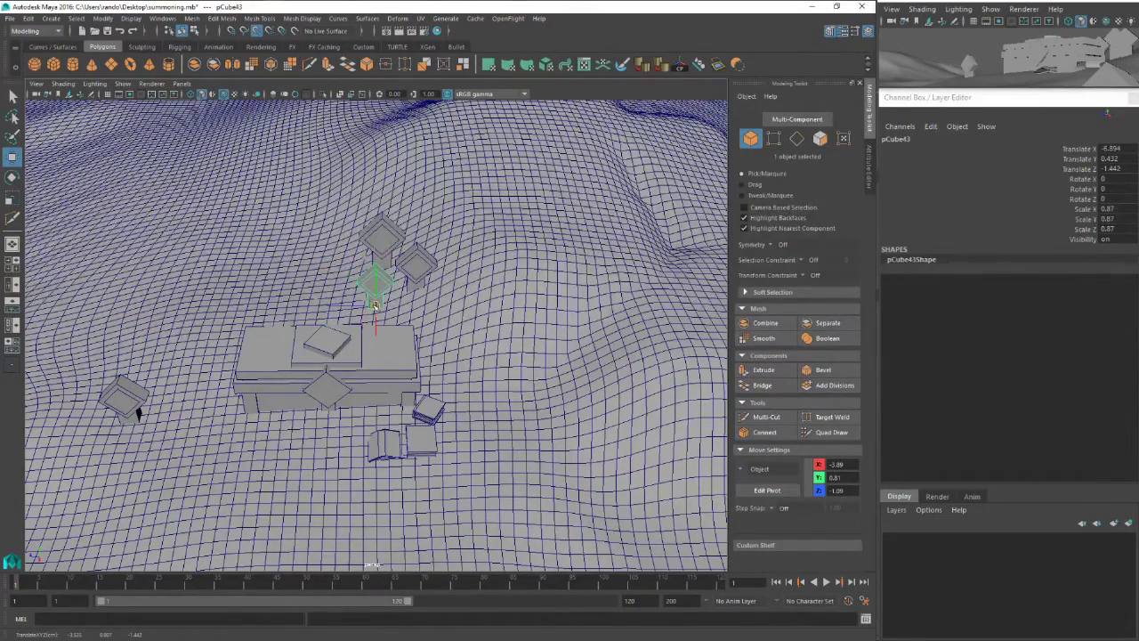
Push the enlarged gravestone behind the crypt farther up the hillside to about X -9.12, Y 0.84, Z -1.88
{"action": "left_click", "coordinate": [400, 223]}
{"action": "middle_click_drag", "start_coordinate": [381, 264], "coordinate": [386, 297], "text": "alt"}
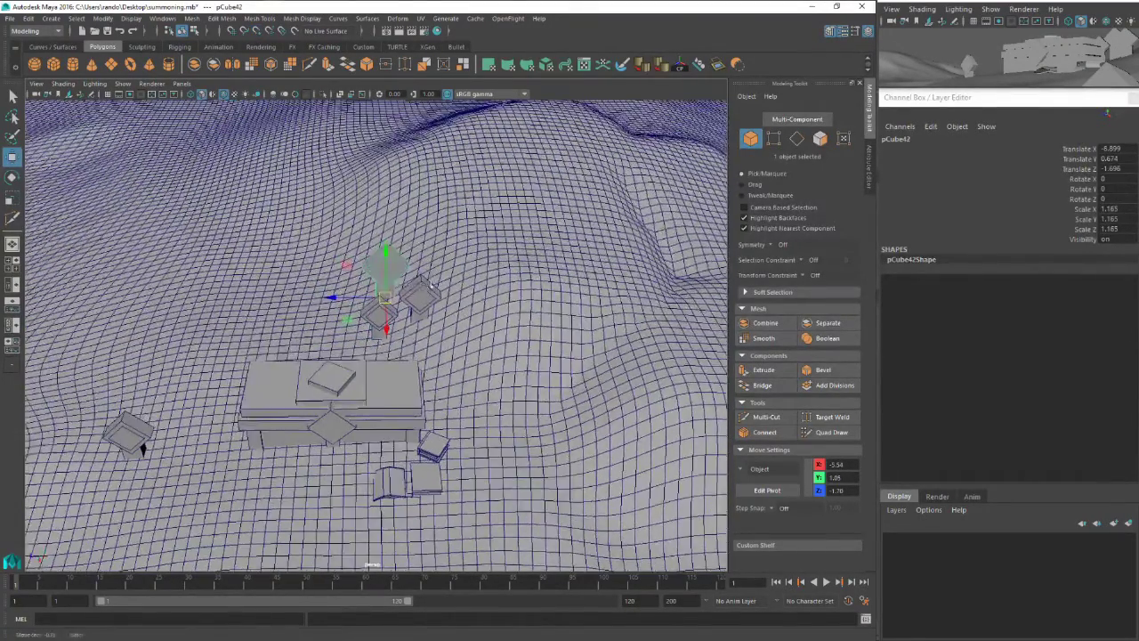
{"action": "left_click_drag", "start_coordinate": [386, 297], "coordinate": [425, 278]}
Duplicate the three gravestones behind the crypt together and move the copies to the distant hill at about X -18.98, Z 30.04
{"action": "middle_click_drag", "start_coordinate": [425, 277], "coordinate": [512, 242], "text": "alt"}
{"action": "left_click", "coordinate": [523, 262], "text": "shift"}
{"action": "left_click", "coordinate": [493, 274], "text": "shift"}
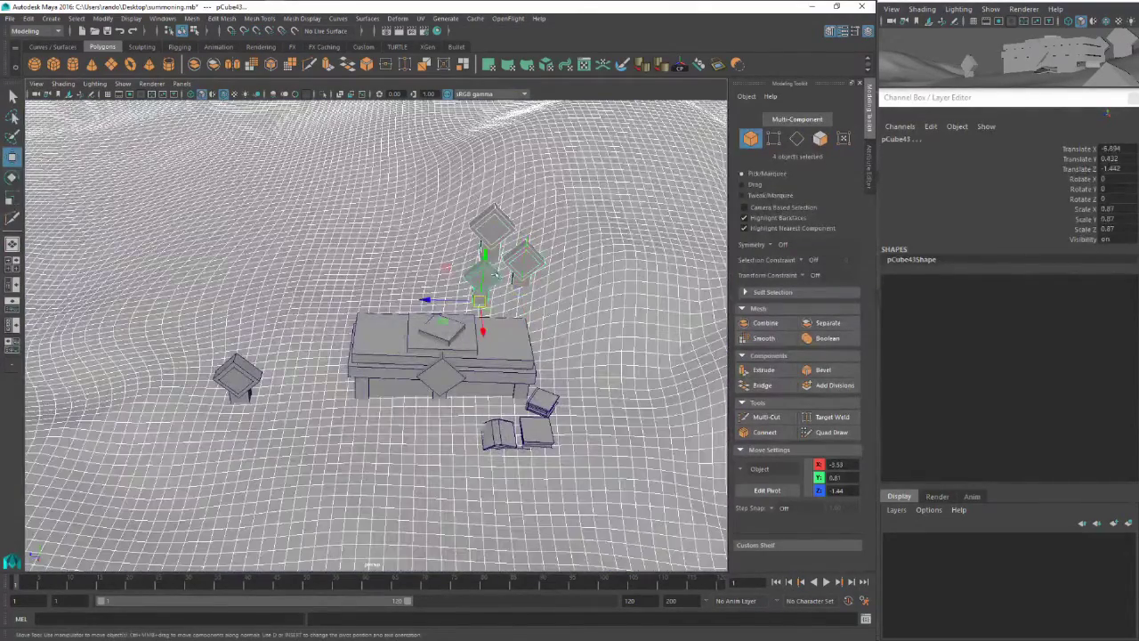
{"action": "left_click", "coordinate": [494, 233]}
{"action": "left_click", "coordinate": [525, 265]}
{"action": "left_click", "coordinate": [488, 275], "text": "shift"}
{"action": "left_click", "coordinate": [492, 234], "text": "shift"}
{"action": "scroll", "coordinate": [462, 278], "scroll_direction": "down", "scroll_amount": 5}
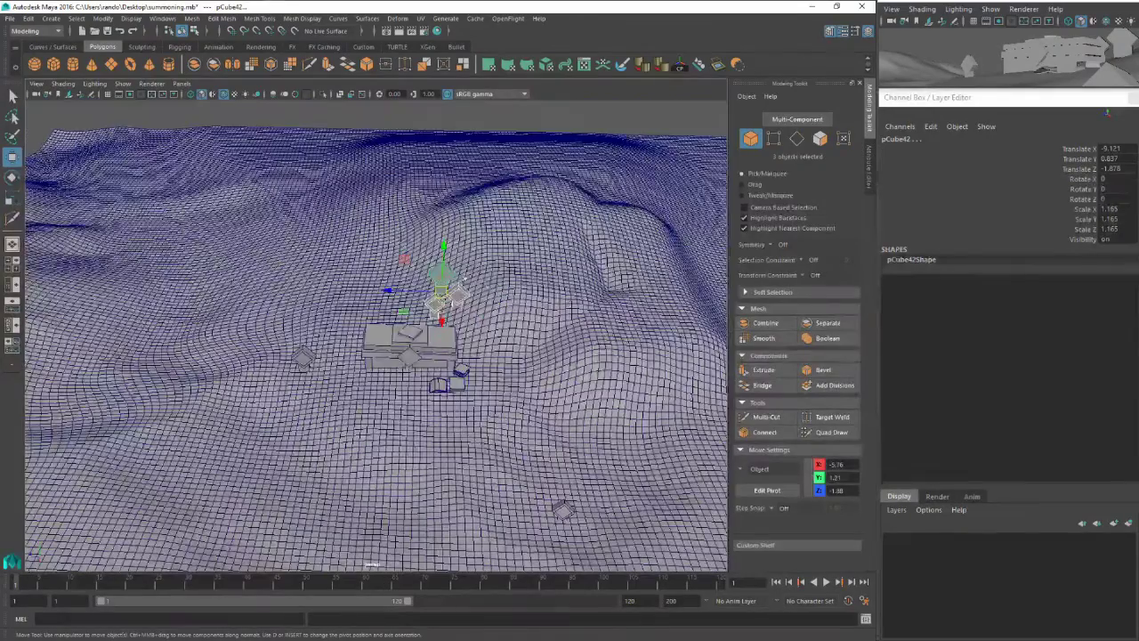
{"action": "middle_click_drag", "start_coordinate": [438, 264], "coordinate": [518, 261], "text": "alt"}
{"action": "left_click_drag", "start_coordinate": [516, 292], "coordinate": [104, 214]}
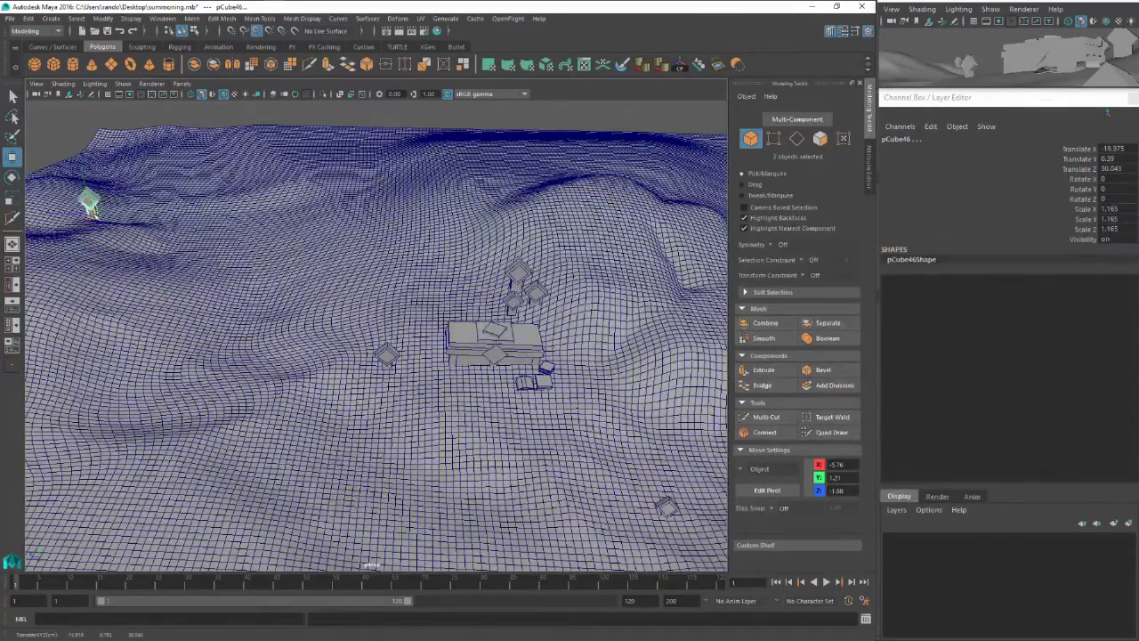
Spread the distant copies apart, moving the large one aside and the full-size one to about X -20.31, Z 29.31
{"action": "key", "text": "f"}
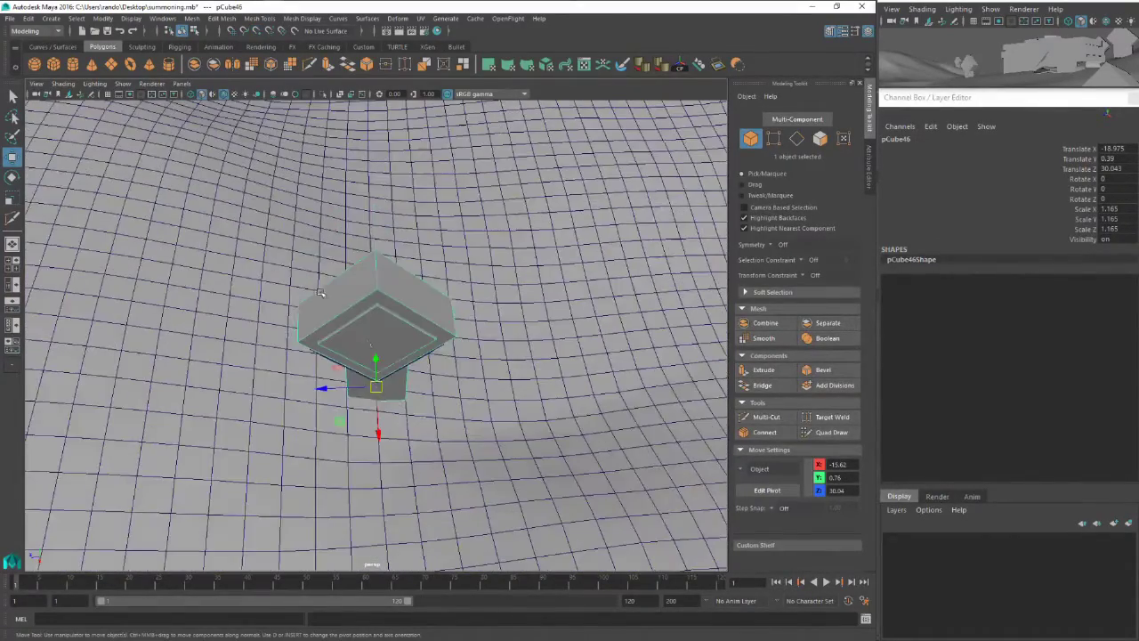
{"action": "left_click_drag", "start_coordinate": [380, 385], "coordinate": [294, 331]}
{"action": "left_click", "coordinate": [384, 333]}
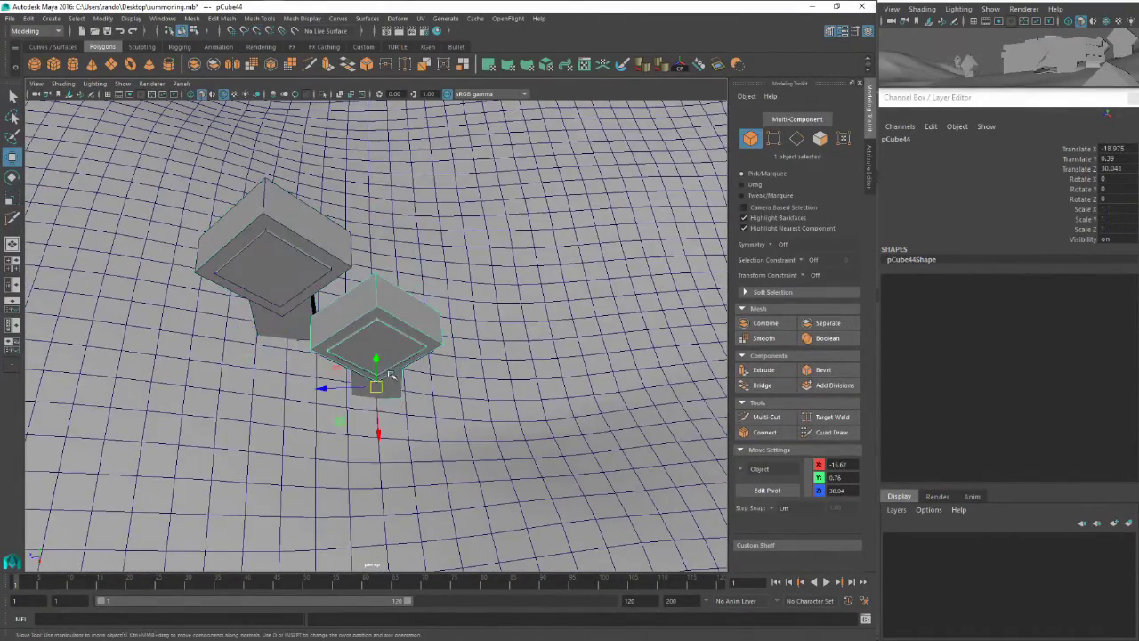
{"action": "left_click_drag", "start_coordinate": [378, 385], "coordinate": [425, 314]}
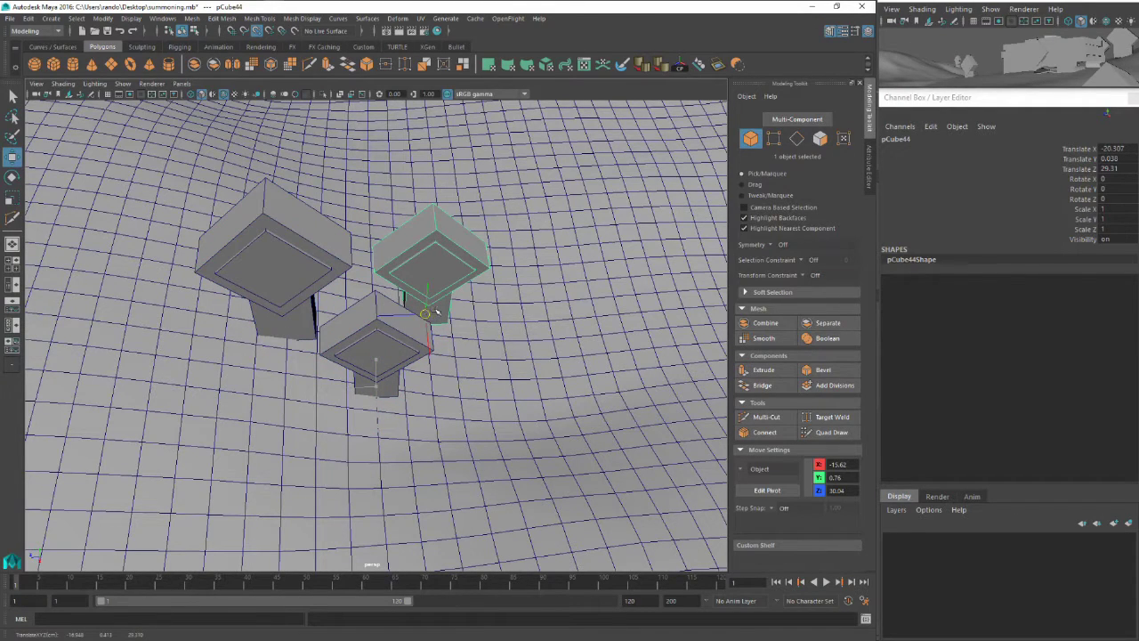
Move the single gravestone beyond the crypt's end to about X -3.71, Y -0.37, Z 5.59
{"action": "left_click", "coordinate": [614, 308]}
{"action": "middle_click_drag", "start_coordinate": [616, 309], "coordinate": [539, 276], "text": "alt"}
{"action": "key", "text": "f"}
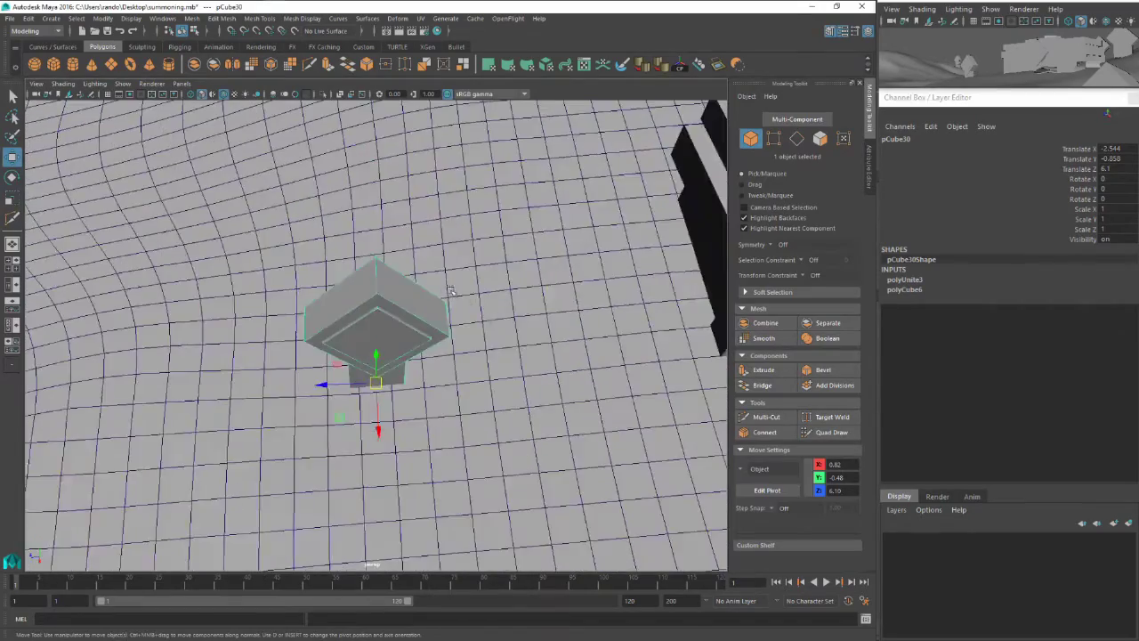
{"action": "scroll", "coordinate": [379, 333], "scroll_direction": "down", "scroll_amount": 10}
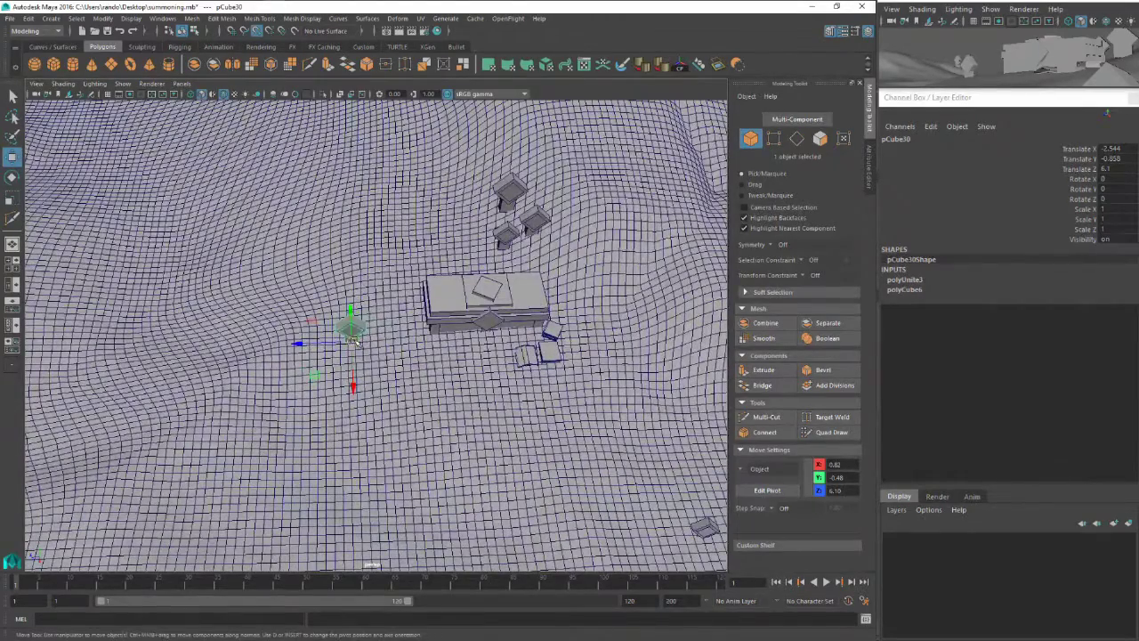
{"action": "left_click_drag", "start_coordinate": [351, 331], "coordinate": [400, 317]}
Raise this gravestone's pivot slightly above its base and move the stone to about X -4.42, Y -0.49, Z 5.59
{"action": "key", "text": "f"}
{"action": "scroll", "coordinate": [399, 318], "scroll_direction": "down", "scroll_amount": 2}
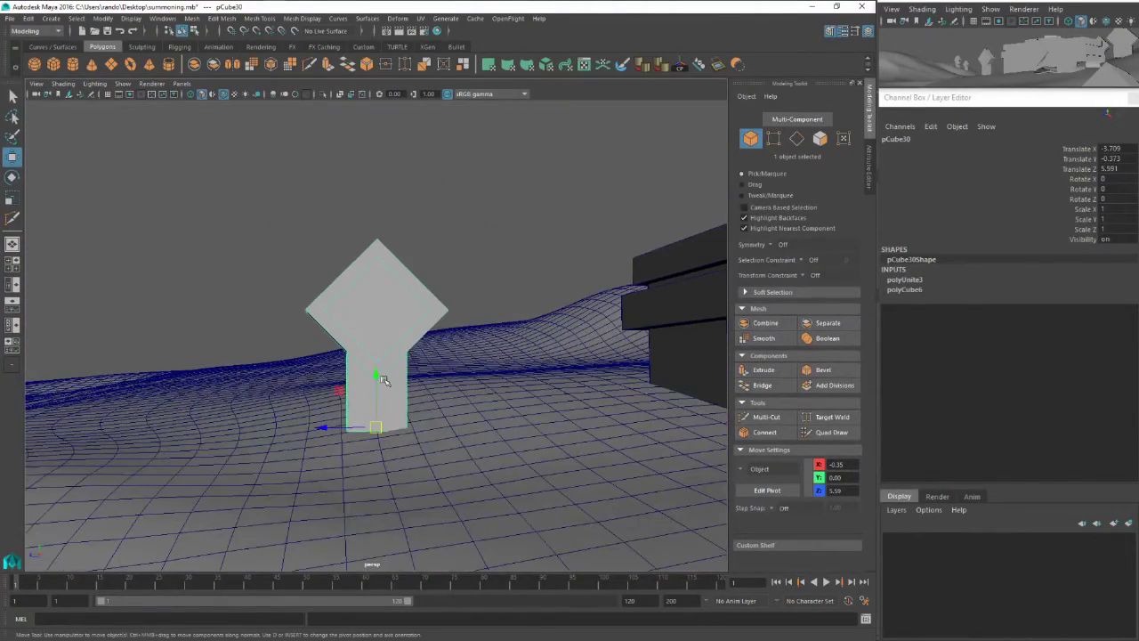
{"action": "key", "text": "d"}
{"action": "mouse_move", "coordinate": [378, 375]}
{"action": "left_mouse_down"}
{"action": "mouse_move", "coordinate": [379, 282]}
{"action": "mouse_move", "coordinate": [377, 374]}
{"action": "left_mouse_up"}
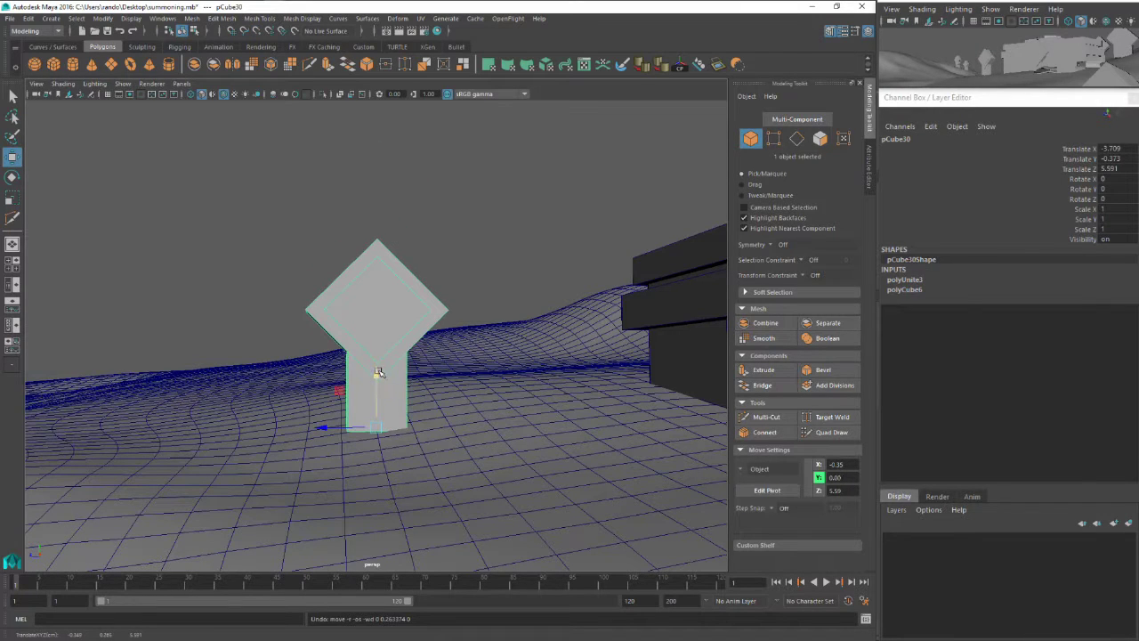
{"action": "key", "text": "d"}
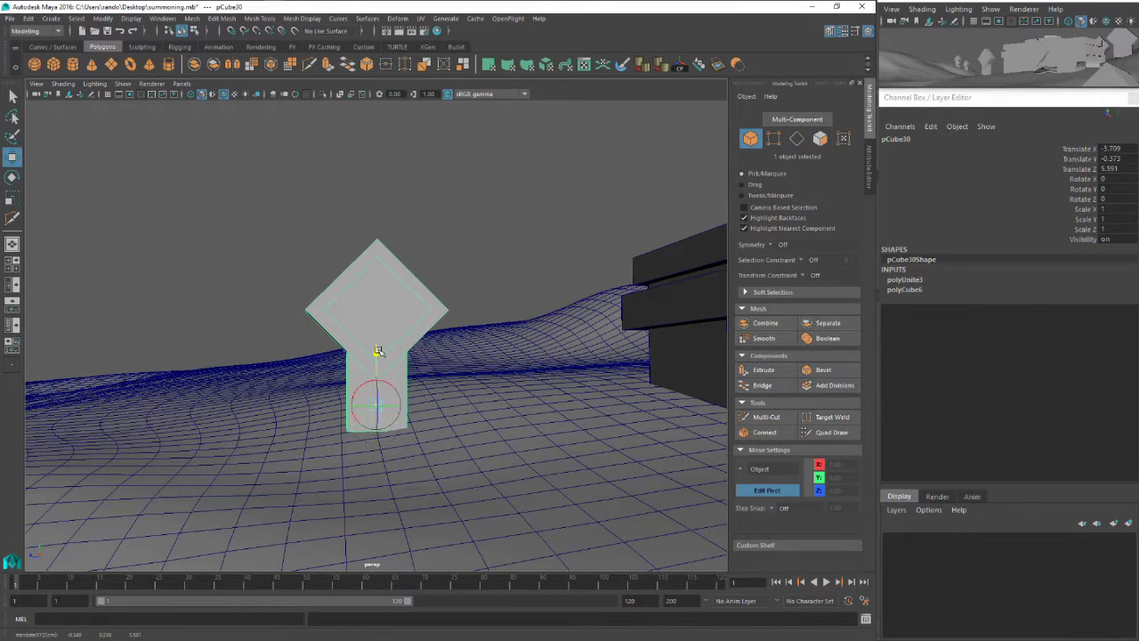
{"action": "key", "text": "d"}
{"action": "left_click_drag", "start_coordinate": [375, 402], "coordinate": [392, 358]}
{"action": "scroll", "coordinate": [393, 351], "scroll_direction": "down", "scroll_amount": 2}
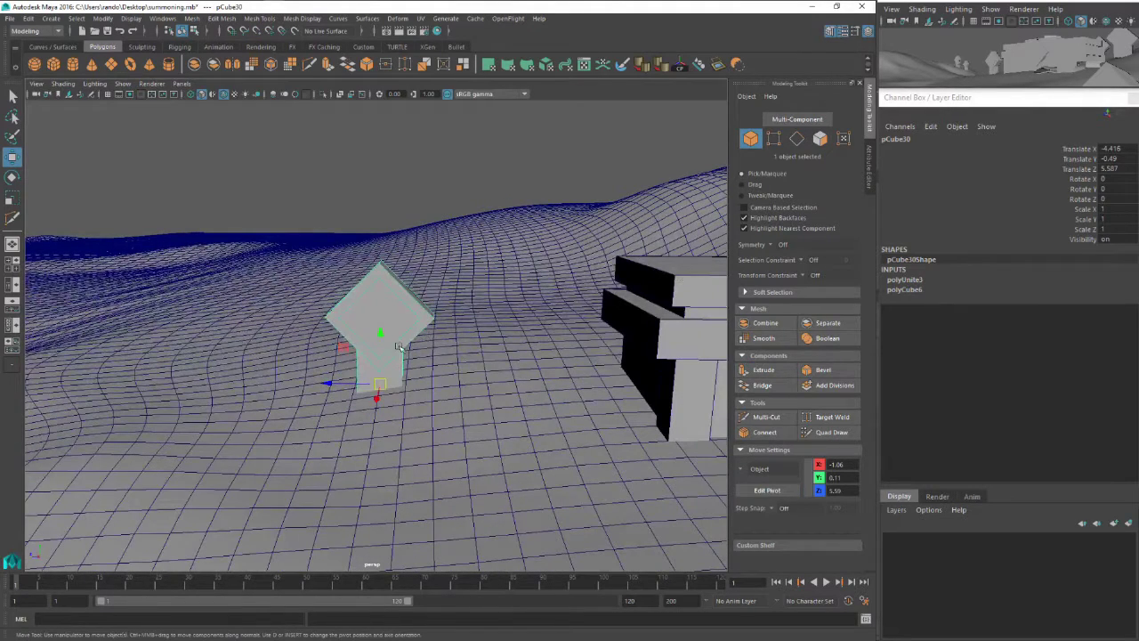
Duplicate the gravestone, place the copy at about X -10.01, Z 12.04, rotate it 15° about Y and scale it to about 1.072
{"action": "key", "text": "e"}
{"action": "left_click_drag", "start_coordinate": [406, 392], "coordinate": [213, 275]}
{"action": "key", "text": "ctrl+z"}
{"action": "scroll", "coordinate": [398, 366], "scroll_direction": "down", "scroll_amount": 3}
{"action": "key", "text": "w"}
{"action": "key", "text": "ctrl+d"}
{"action": "key", "text": "r"}
{"action": "key", "text": "e"}
{"action": "key", "text": "w"}
{"action": "left_click_drag", "start_coordinate": [203, 274], "coordinate": [179, 254]}
{"action": "key", "text": "r"}
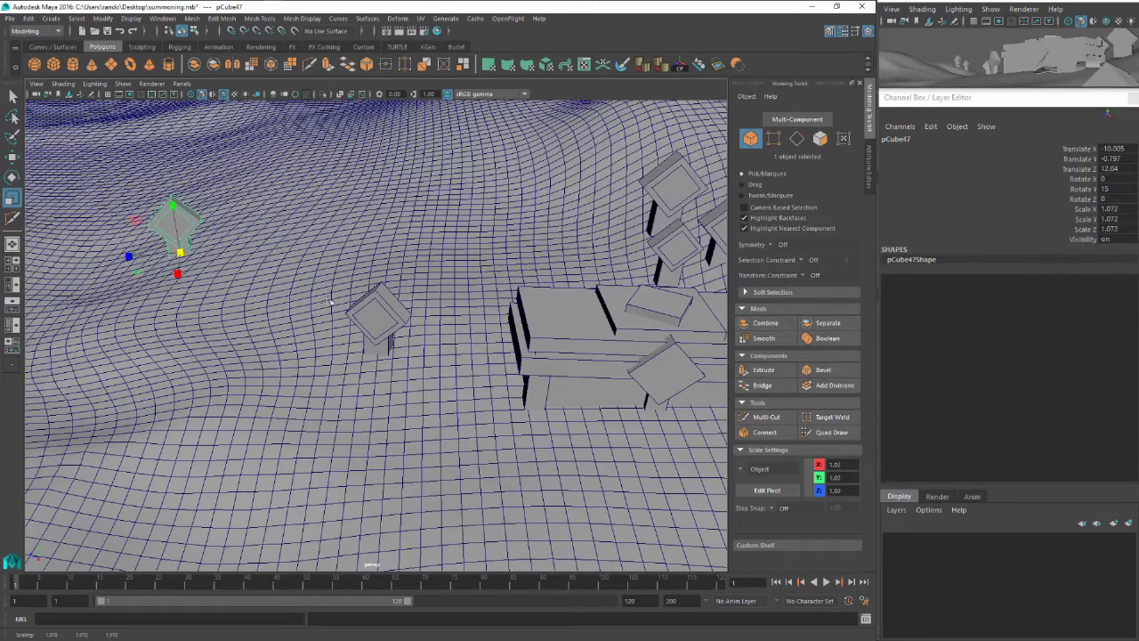
Rotate the original gravestone to -15° about Y and shift it to about X -4.77, Z 5.93
{"action": "left_click", "coordinate": [366, 314]}
{"action": "key", "text": "w"}
{"action": "key", "text": "v"}
{"action": "mouse_move", "coordinate": [380, 349]}
{"action": "left_mouse_down"}
{"action": "mouse_move", "coordinate": [397, 344]}
{"action": "mouse_move", "coordinate": [363, 344]}
{"action": "left_mouse_up"}
Tilt the gravestone copy to a rotation of about X 4.09, Y 10.45, Z 3.73
{"action": "left_click", "coordinate": [182, 219]}
{"action": "key", "text": "e"}
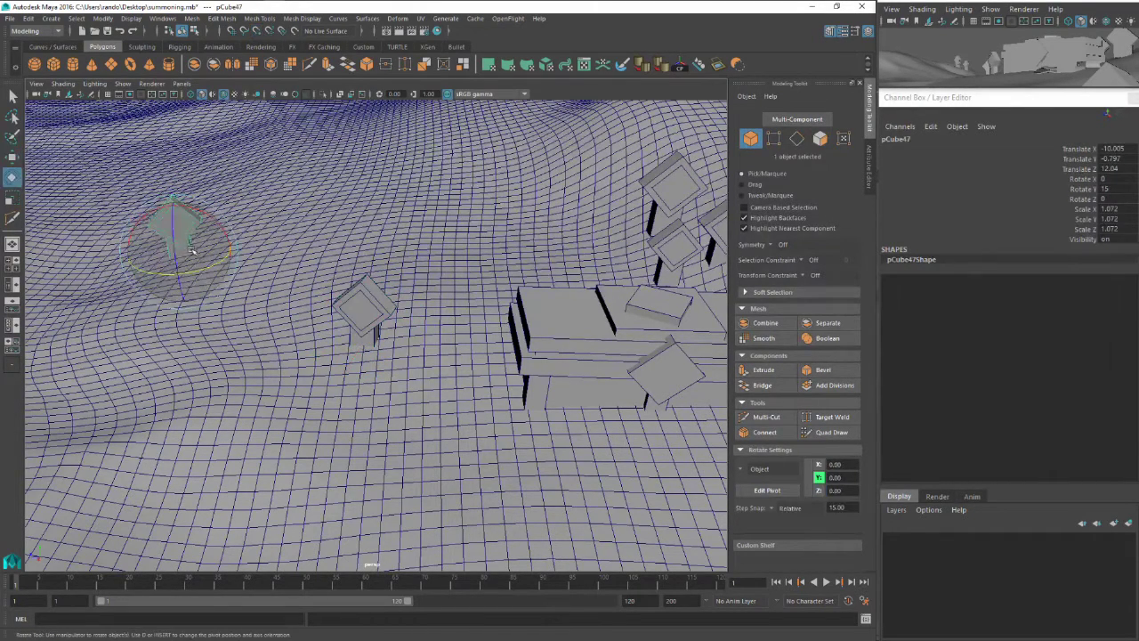
{"action": "left_click_drag", "start_coordinate": [182, 238], "coordinate": [187, 242]}
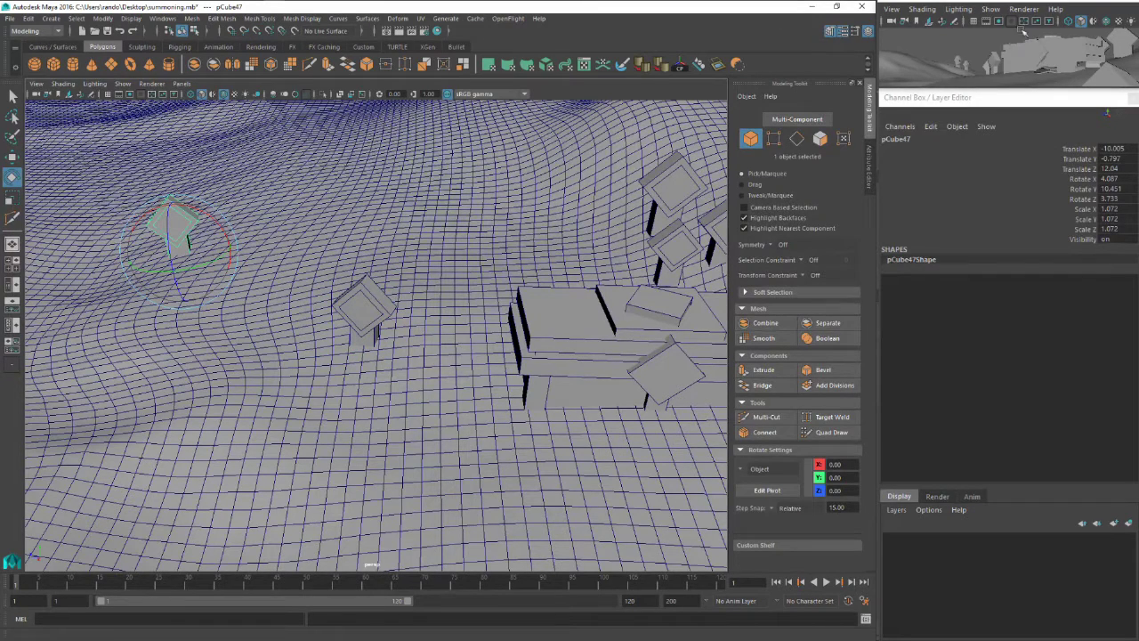
Show wireframe over shading in the small camera view and move the tilted copy outward to about Z 15.04
{"action": "left_click", "coordinate": [1094, 22]}
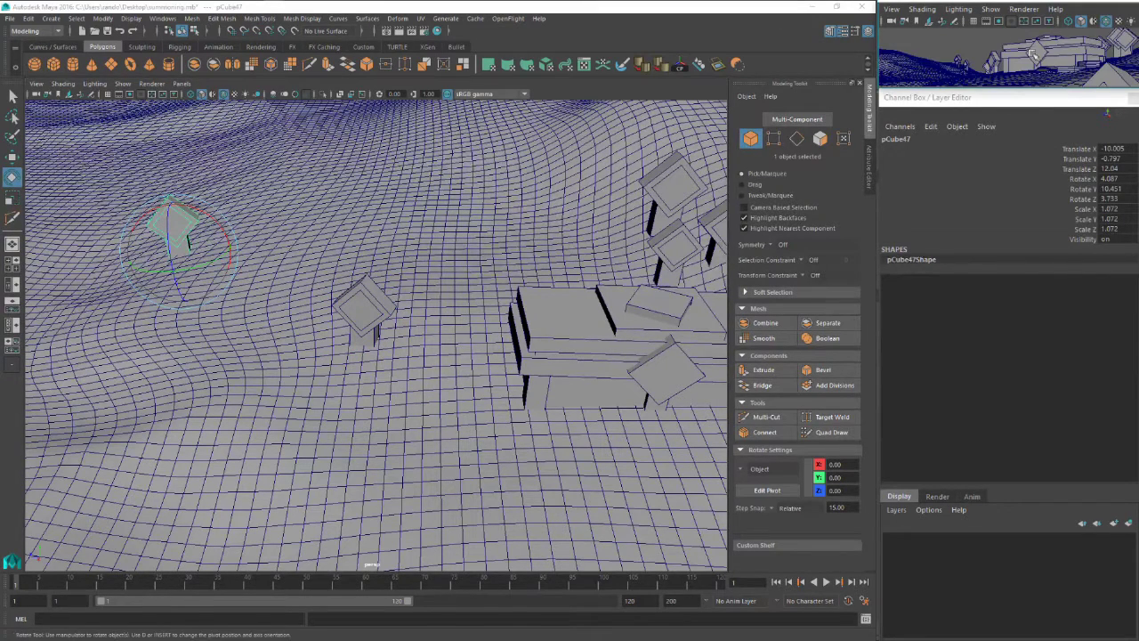
{"action": "key", "text": "w"}
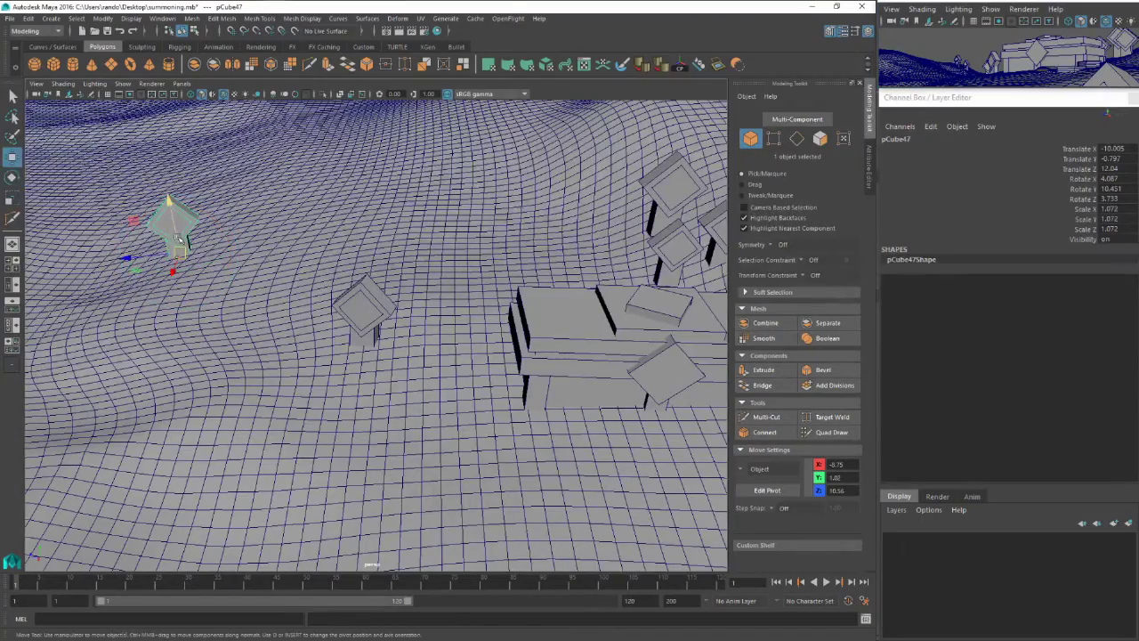
{"action": "middle_click_drag", "start_coordinate": [178, 239], "coordinate": [260, 260], "text": "alt"}
{"action": "left_click_drag", "start_coordinate": [257, 262], "coordinate": [178, 254]}
Add a tilted gravestone duplicate scaled to about 0.787 near the original at Z 7.01, and place the 1.072-scale copy at about X -5.26, Z 8.79
{"action": "right_click_drag", "start_coordinate": [247, 297], "coordinate": [187, 297], "text": "alt"}
{"action": "middle_click_drag", "start_coordinate": [267, 294], "coordinate": [374, 291], "text": "alt"}
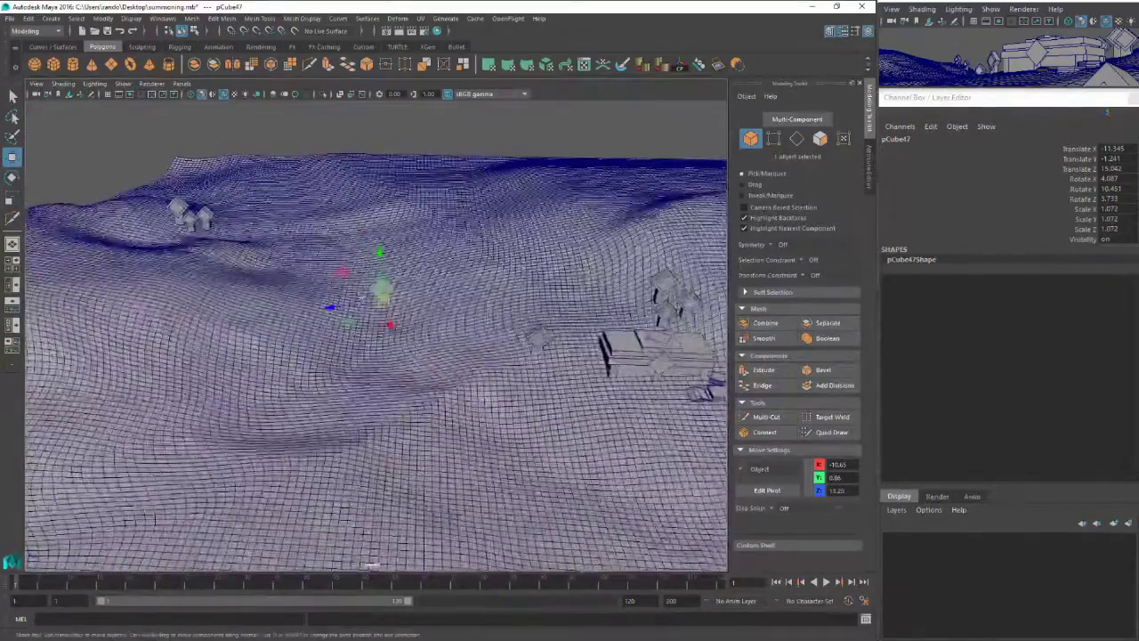
{"action": "left_click_drag", "start_coordinate": [374, 291], "coordinate": [515, 374], "text": "alt"}
{"action": "left_click", "coordinate": [540, 340]}
{"action": "key", "text": "ctrl+d"}
{"action": "key", "text": "v"}
{"action": "key", "text": "r"}
{"action": "key", "text": "e"}
{"action": "key", "text": "w"}
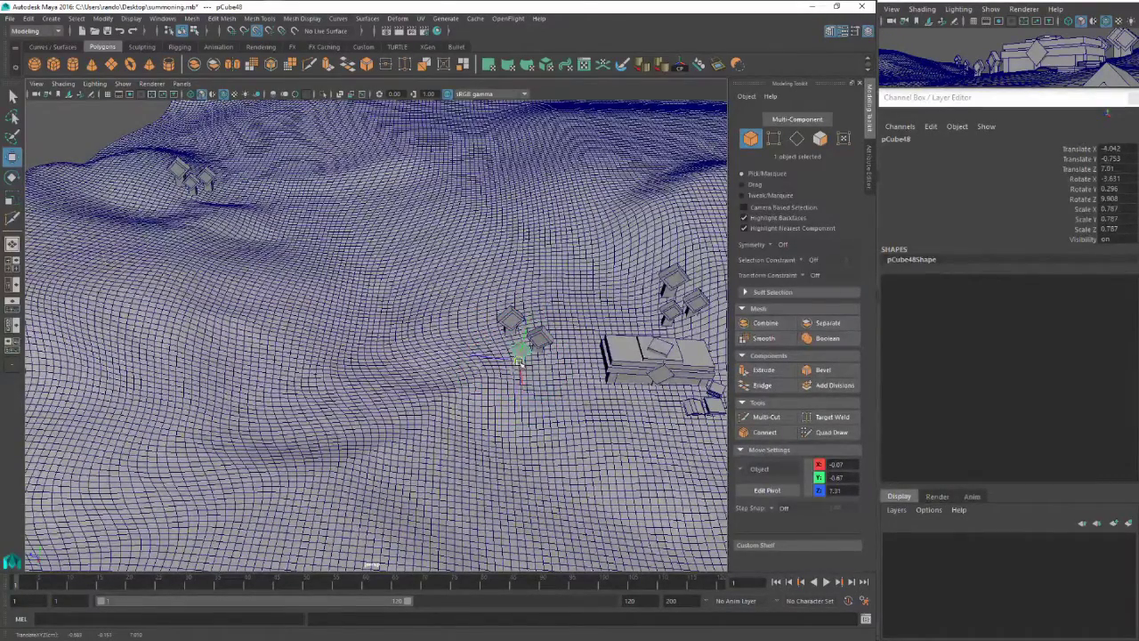
{"action": "left_click", "coordinate": [511, 321]}
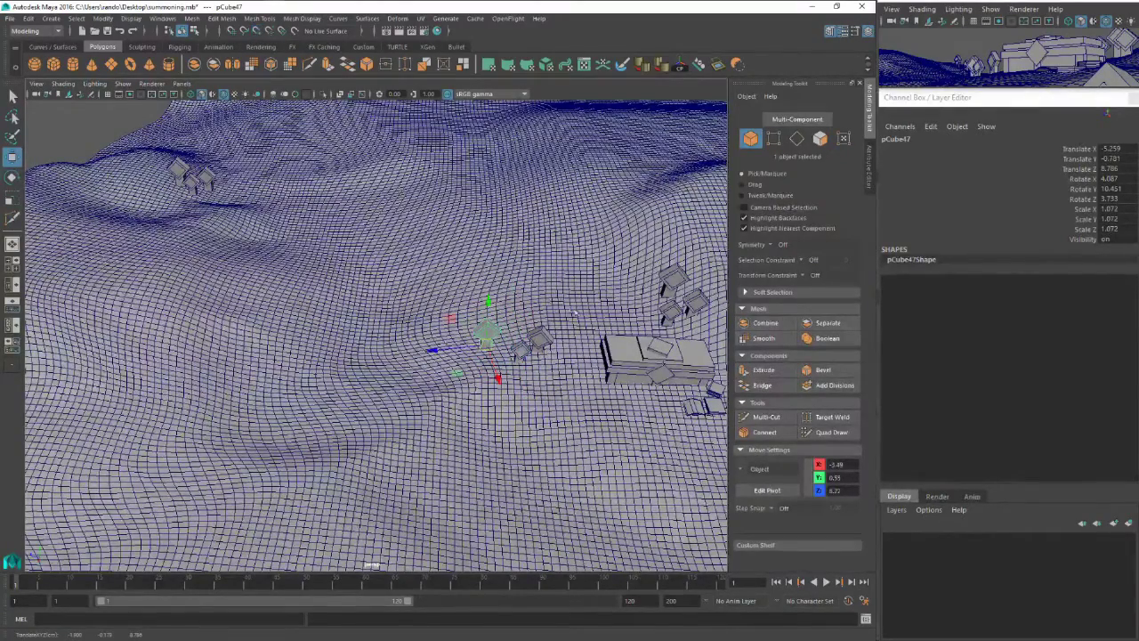
Scale the original gravestone uniformly to about 1.317, tilt it slightly and move it behind its two copies to about Z 7.61
{"action": "left_click", "coordinate": [539, 345]}
{"action": "key", "text": "r"}
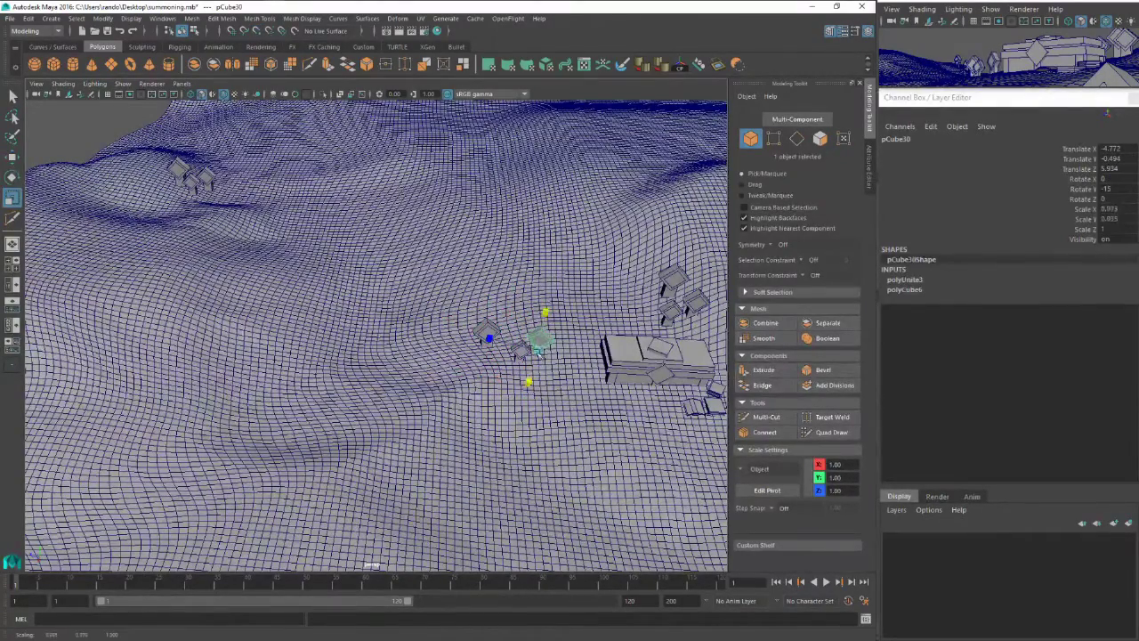
{"action": "key", "text": "ctrl+z"}
{"action": "left_click_drag", "start_coordinate": [538, 351], "coordinate": [537, 343]}
{"action": "key", "text": "w"}
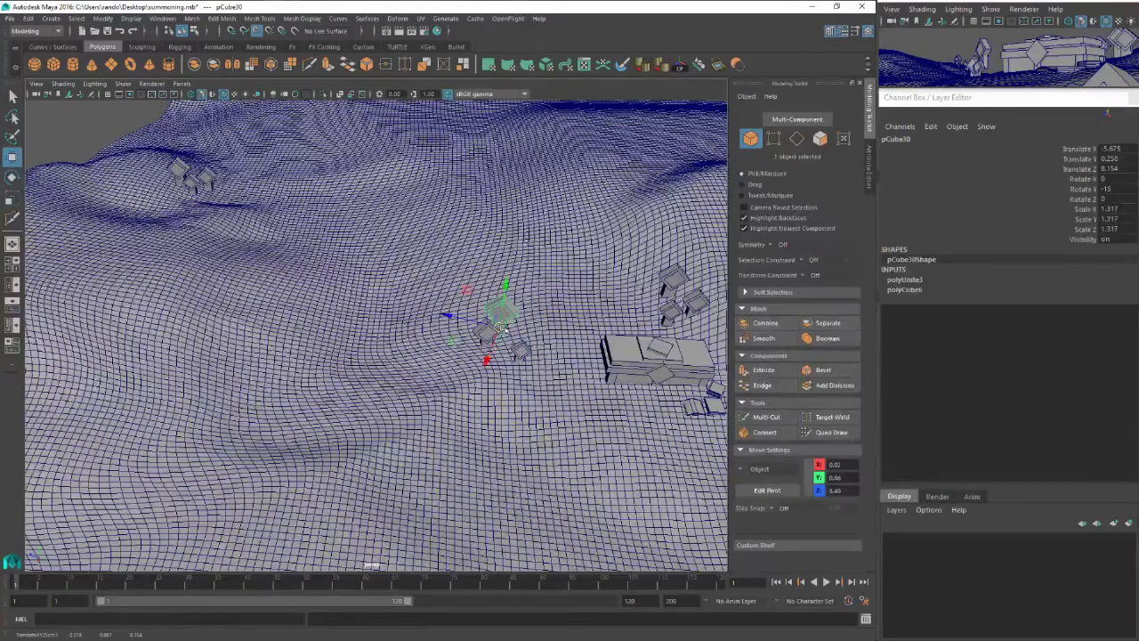
{"action": "left_click_drag", "start_coordinate": [503, 328], "coordinate": [518, 350]}
{"action": "key", "text": "e"}
{"action": "key", "text": "w"}
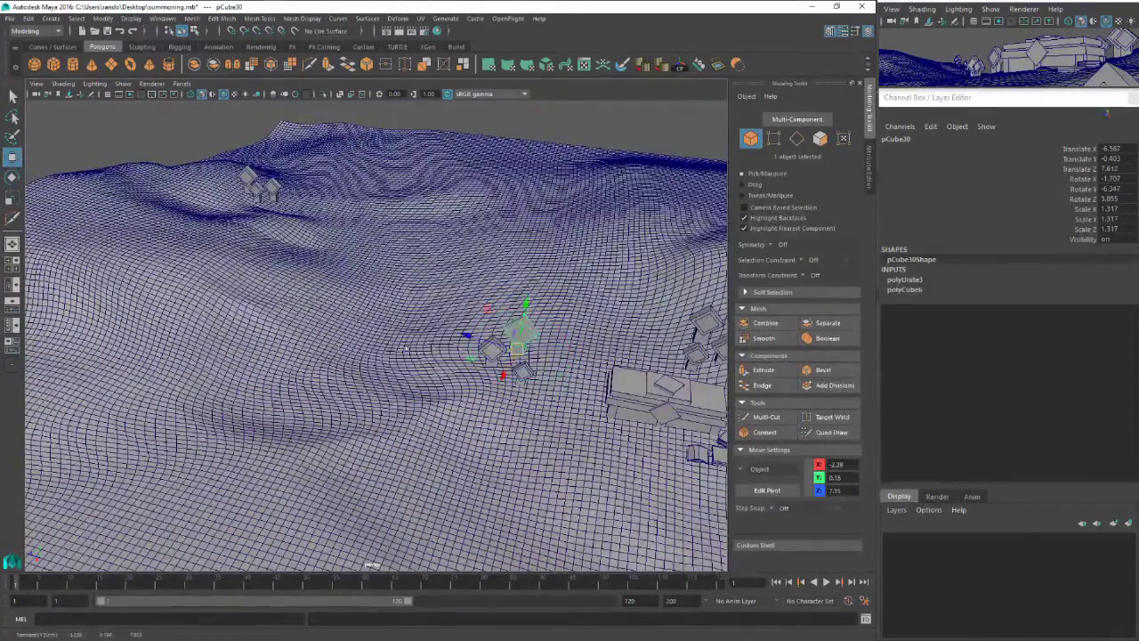
Deselect the gravestones and save the scene
{"action": "left_click_drag", "start_coordinate": [406, 348], "coordinate": [409, 368], "text": "alt"}
{"action": "middle_click_drag", "start_coordinate": [409, 369], "coordinate": [532, 406], "text": "alt"}
{"action": "right_click_drag", "start_coordinate": [532, 405], "coordinate": [445, 374], "text": "alt"}
{"action": "left_click", "coordinate": [279, 163]}
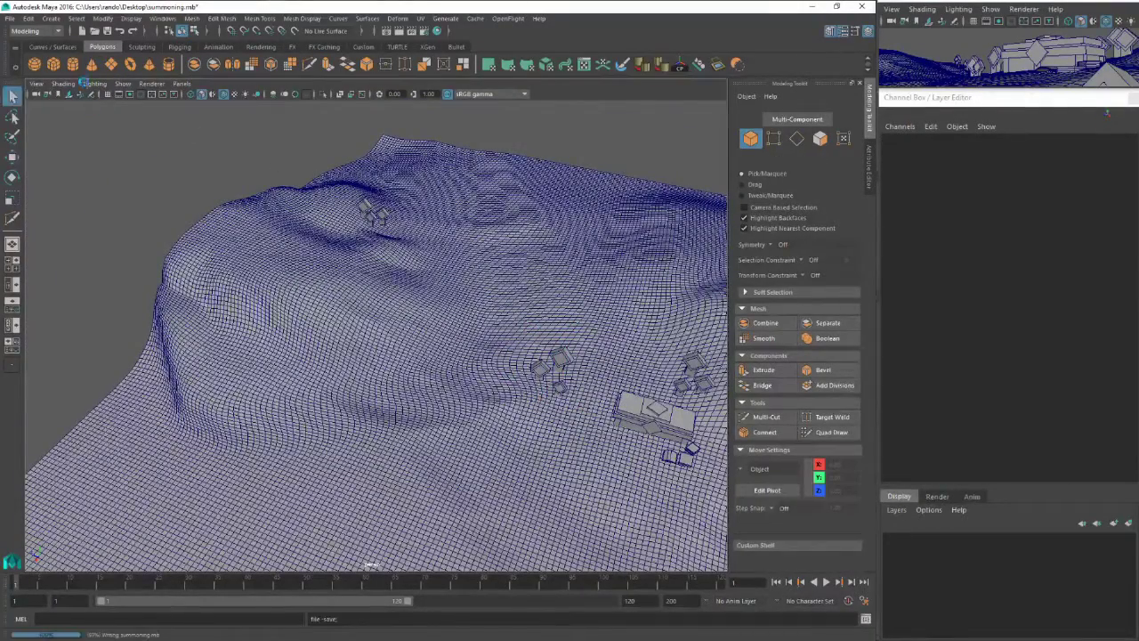
Create a polygon cube and move it onto the open ground at about X -4.46, Z 14.71
{"action": "left_click", "coordinate": [53, 64]}
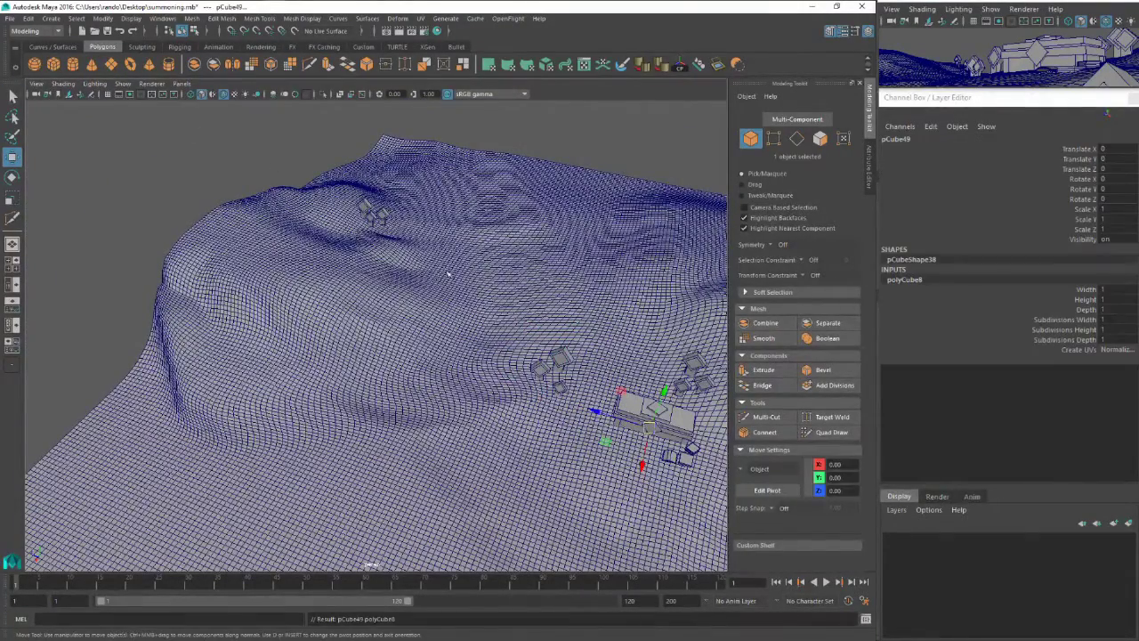
{"action": "left_click_drag", "start_coordinate": [606, 442], "coordinate": [482, 333]}
{"action": "key", "text": "f"}
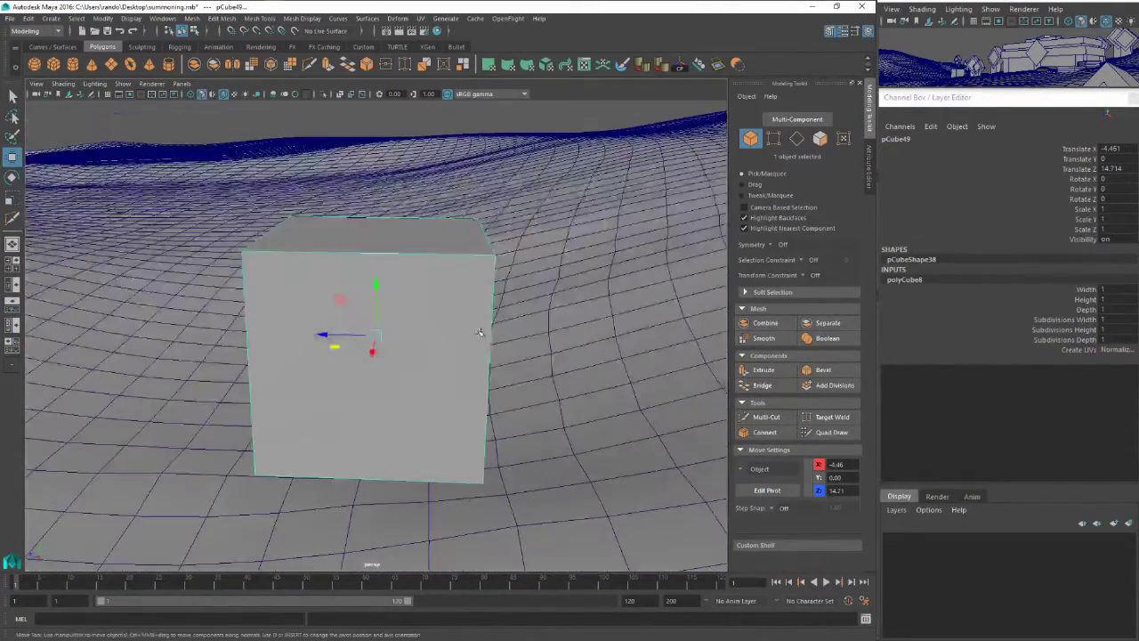
{"action": "middle_click_drag", "start_coordinate": [482, 333], "coordinate": [477, 254], "text": "alt"}
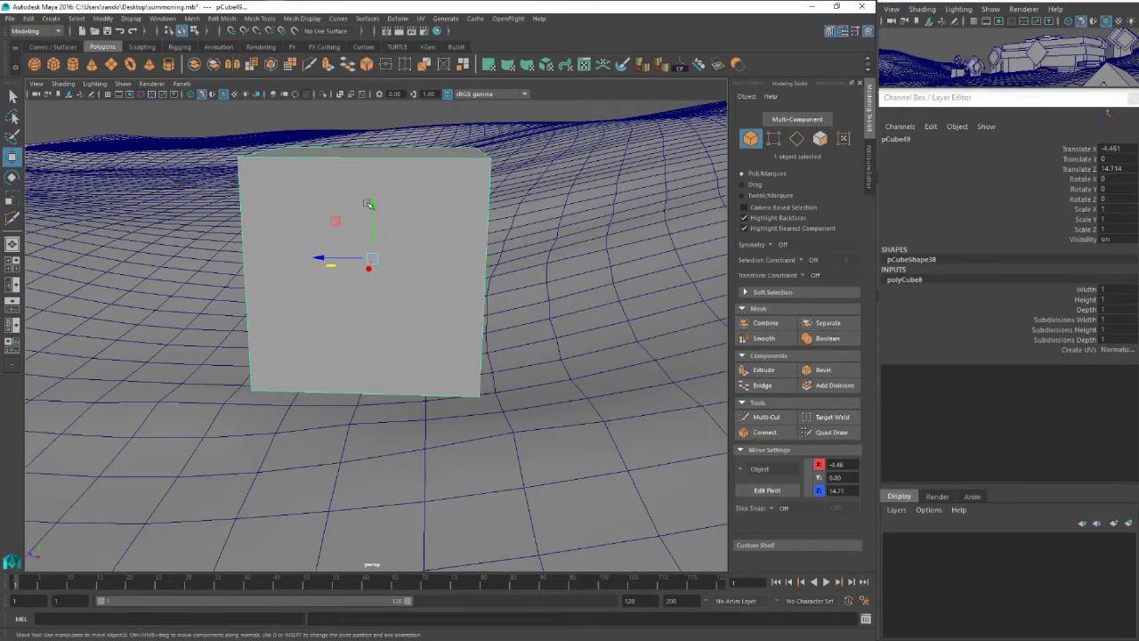
Lower the cube into the ground to about Y -0.66 and flatten it to a scale of about 1.417 × 0.541 × 1.417
{"action": "left_click", "coordinate": [372, 229]}
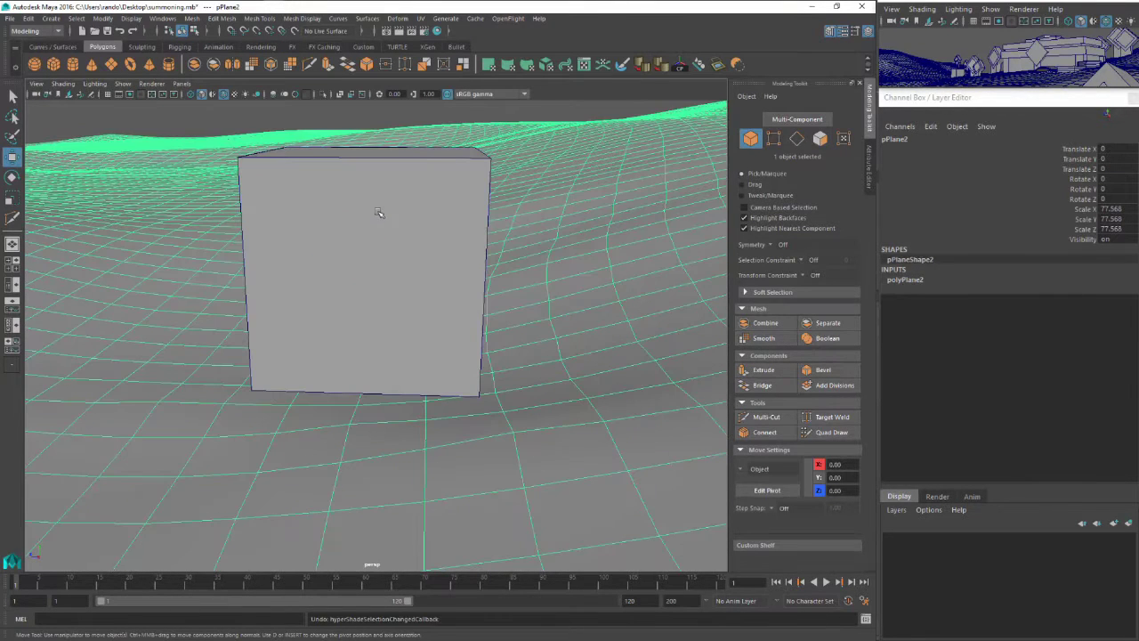
{"action": "left_click", "coordinate": [377, 210]}
{"action": "left_click_drag", "start_coordinate": [378, 205], "coordinate": [375, 328]}
{"action": "scroll", "coordinate": [387, 279], "scroll_direction": "down", "scroll_amount": 3}
{"action": "key", "text": "r"}
{"action": "key", "text": "w"}
{"action": "key", "text": "r"}
{"action": "left_click_drag", "start_coordinate": [373, 368], "coordinate": [407, 359]}
{"action": "key", "text": "w"}
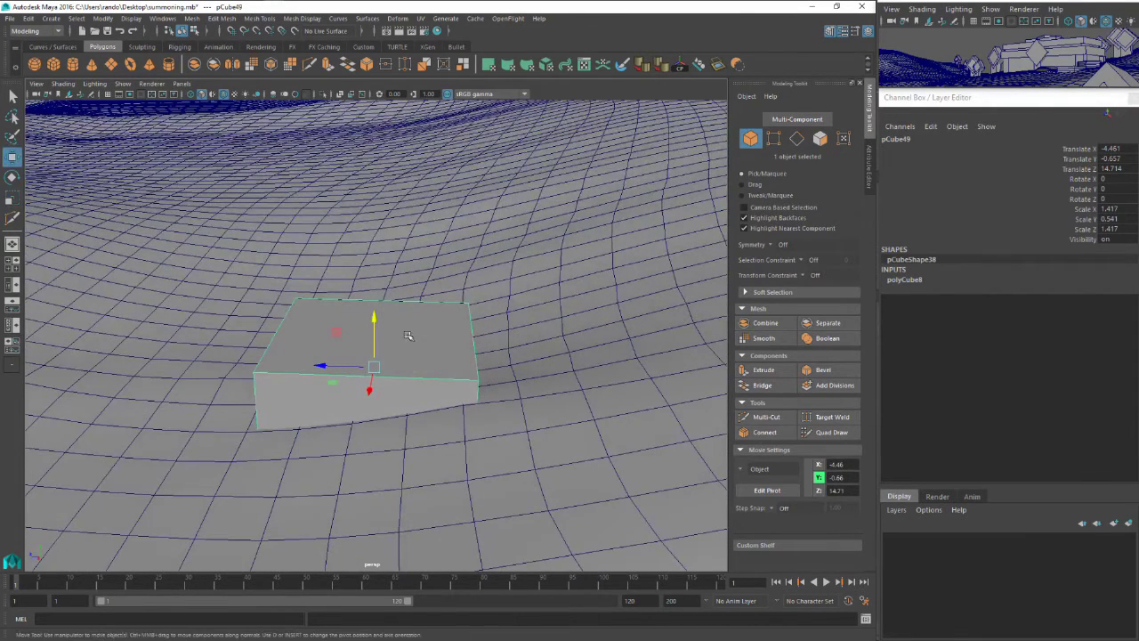
Extrude the block's top face upward by about 0.32 and scale it inward to form a tapered plinth
{"action": "right_click_drag", "start_coordinate": [407, 334], "coordinate": [398, 279]}
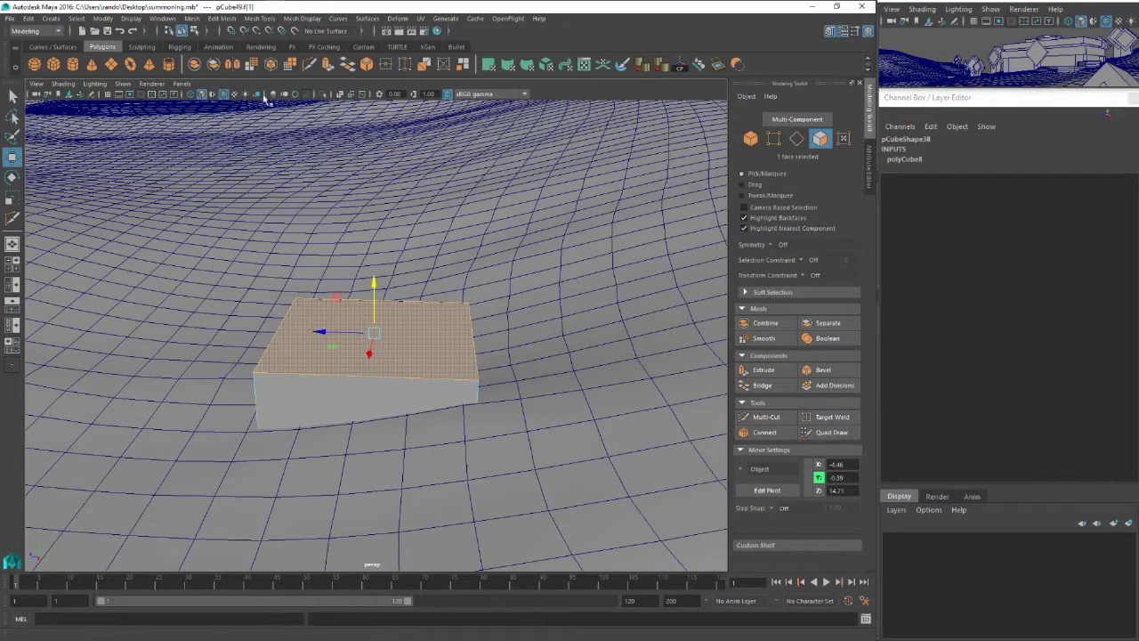
{"action": "left_click", "coordinate": [328, 64]}
{"action": "left_click_drag", "start_coordinate": [378, 307], "coordinate": [341, 299]}
{"action": "key", "text": "r"}
{"action": "key", "text": "w"}
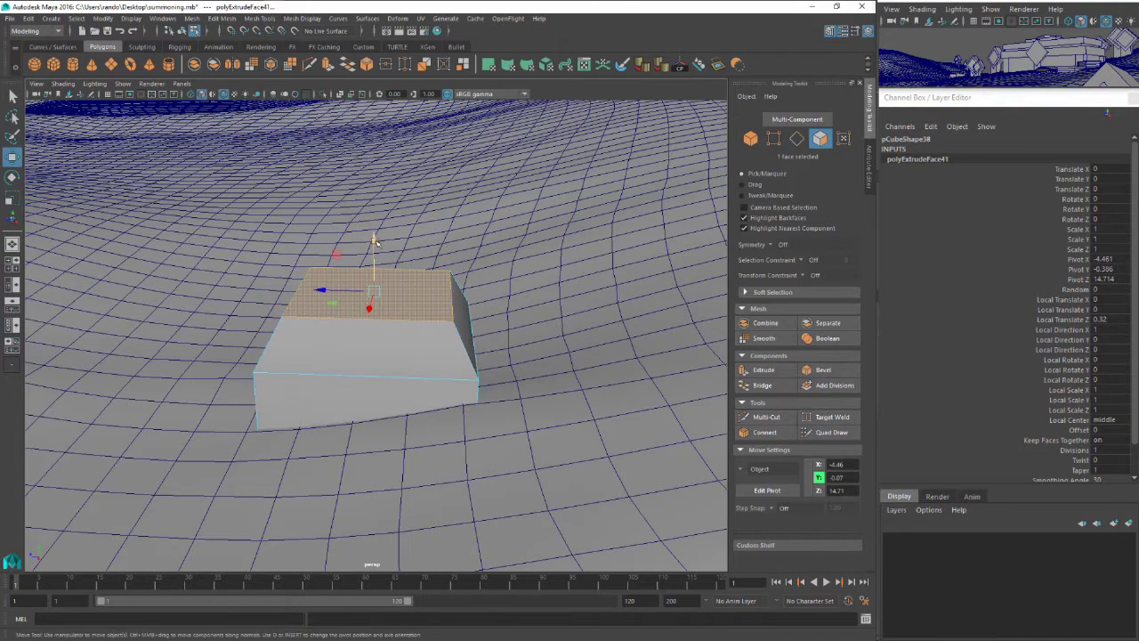
Extrude the plinth's top face upward into a narrower column
{"action": "left_click_drag", "start_coordinate": [374, 244], "coordinate": [375, 125]}
{"action": "key", "text": "ctrl+e"}
{"action": "key", "text": "r"}
{"action": "key", "text": "w"}
Extrude the column's top face again to add a tall upper section
{"action": "right_click_drag", "start_coordinate": [375, 213], "coordinate": [293, 214], "text": "alt"}
{"action": "middle_click_drag", "start_coordinate": [369, 258], "coordinate": [369, 320], "text": "alt"}
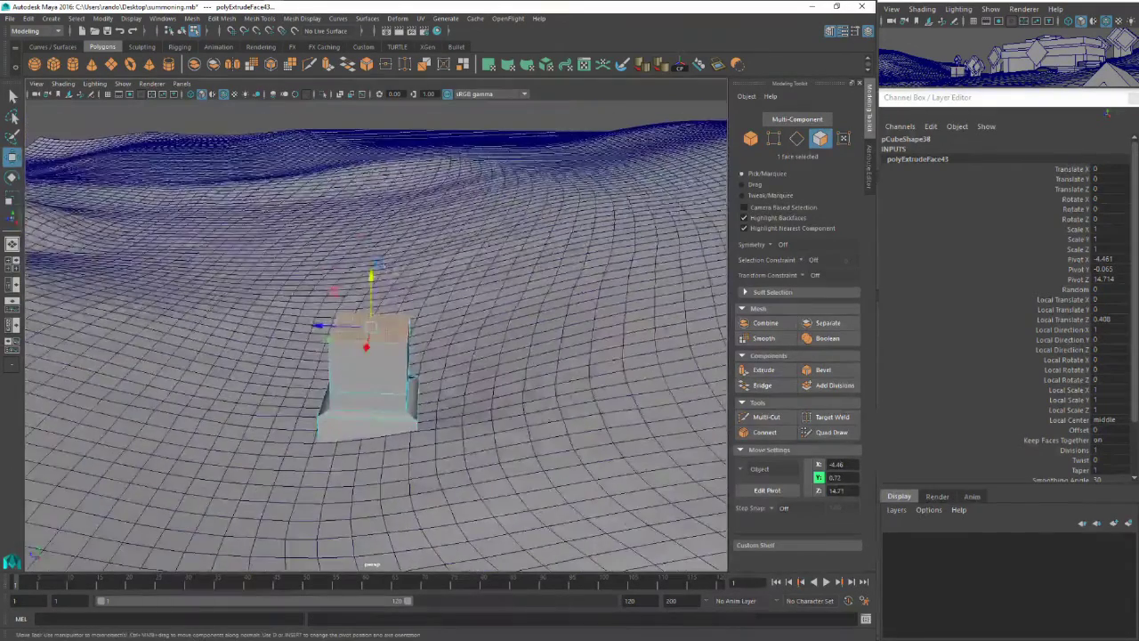
{"action": "key", "text": "ctrl+e"}
{"action": "left_click_drag", "start_coordinate": [374, 271], "coordinate": [373, 166]}
Extrude the four side faces of the pillar's lower column section outward to form a wider base block
{"action": "left_click", "coordinate": [378, 364]}
{"action": "left_click_drag", "start_coordinate": [405, 372], "coordinate": [369, 112], "text": "alt"}
{"action": "double_click", "coordinate": [385, 356], "text": "shift"}
{"action": "key", "text": "ctrl+e"}
{"action": "left_click_drag", "start_coordinate": [354, 267], "coordinate": [399, 307], "text": "alt"}
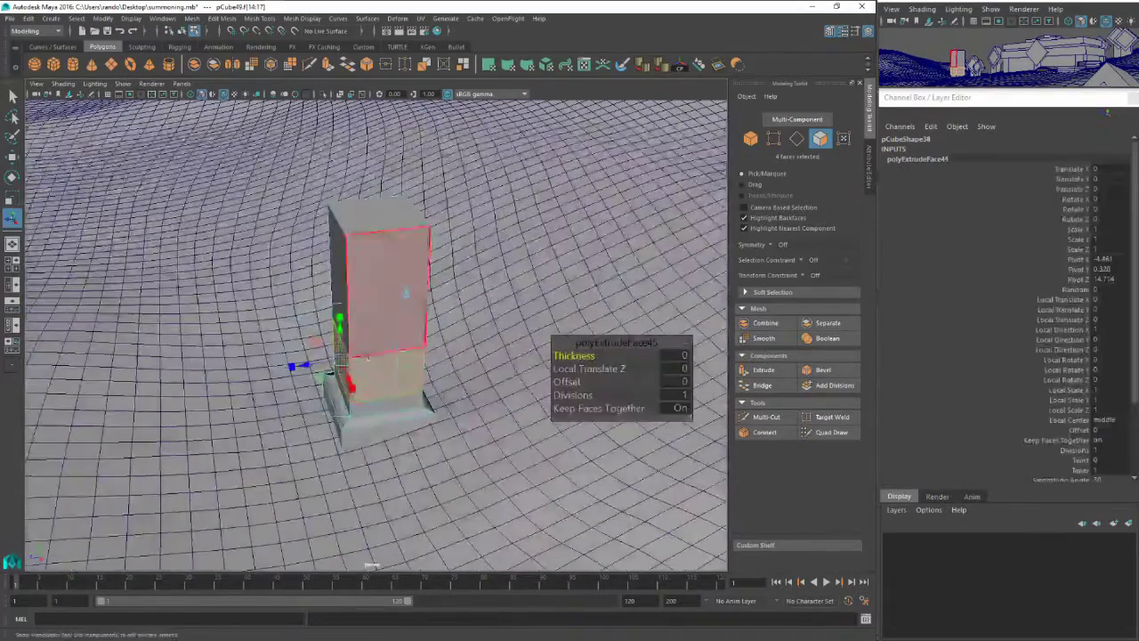
{"action": "left_click_drag", "start_coordinate": [323, 375], "coordinate": [334, 344]}
{"action": "key", "text": "ctrl+z"}
Raise the pillar's top face to about Y 3.69 to lengthen the shaft
{"action": "left_click", "coordinate": [361, 432]}
{"action": "left_click_drag", "start_coordinate": [373, 424], "coordinate": [408, 407], "text": "alt"}
{"action": "left_click_drag", "start_coordinate": [361, 370], "coordinate": [343, 368], "text": "alt"}
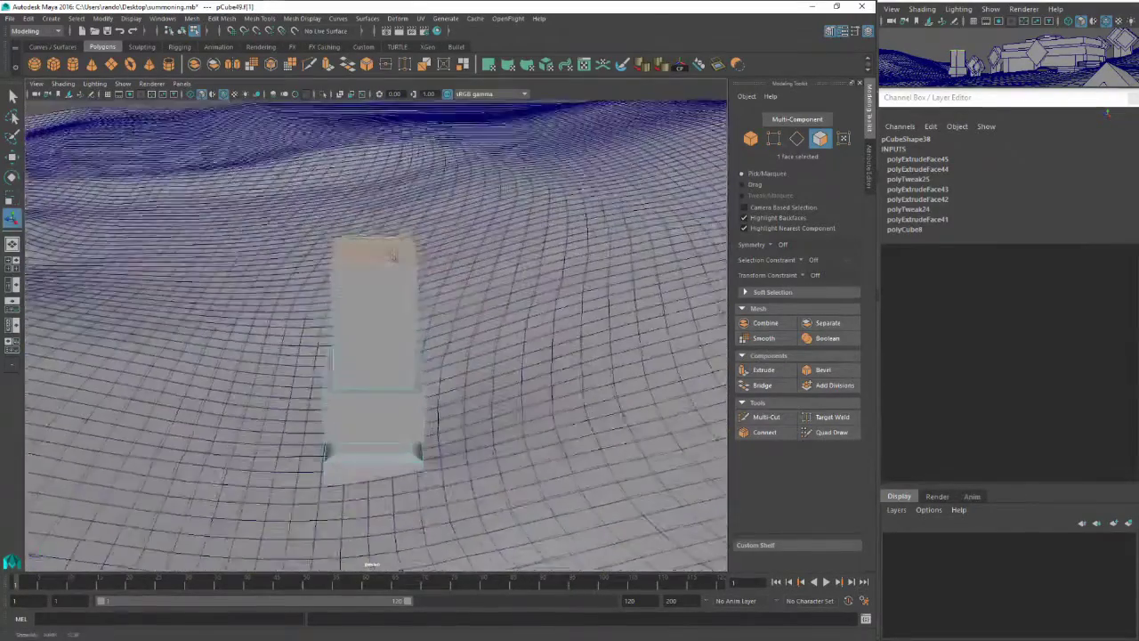
{"action": "right_click_drag", "start_coordinate": [393, 255], "coordinate": [369, 259], "text": "alt"}
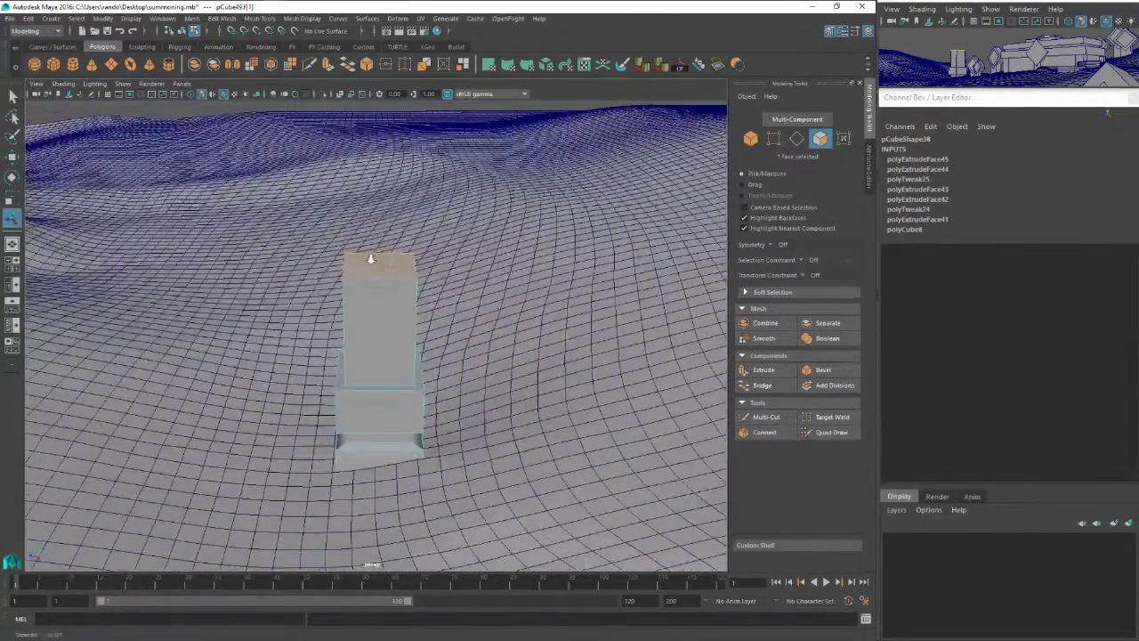
{"action": "middle_click_drag", "start_coordinate": [369, 259], "coordinate": [375, 222], "text": "alt"}
{"action": "left_click_drag", "start_coordinate": [375, 221], "coordinate": [372, 223], "text": "alt"}
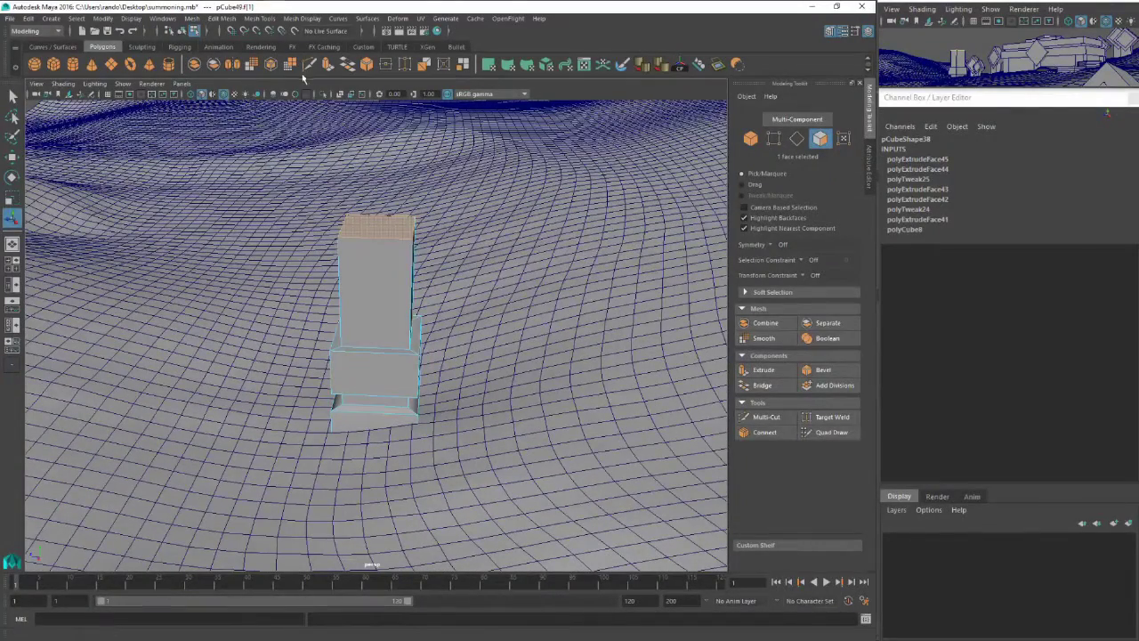
{"action": "key", "text": "w"}
{"action": "left_click_drag", "start_coordinate": [381, 178], "coordinate": [383, 107]}
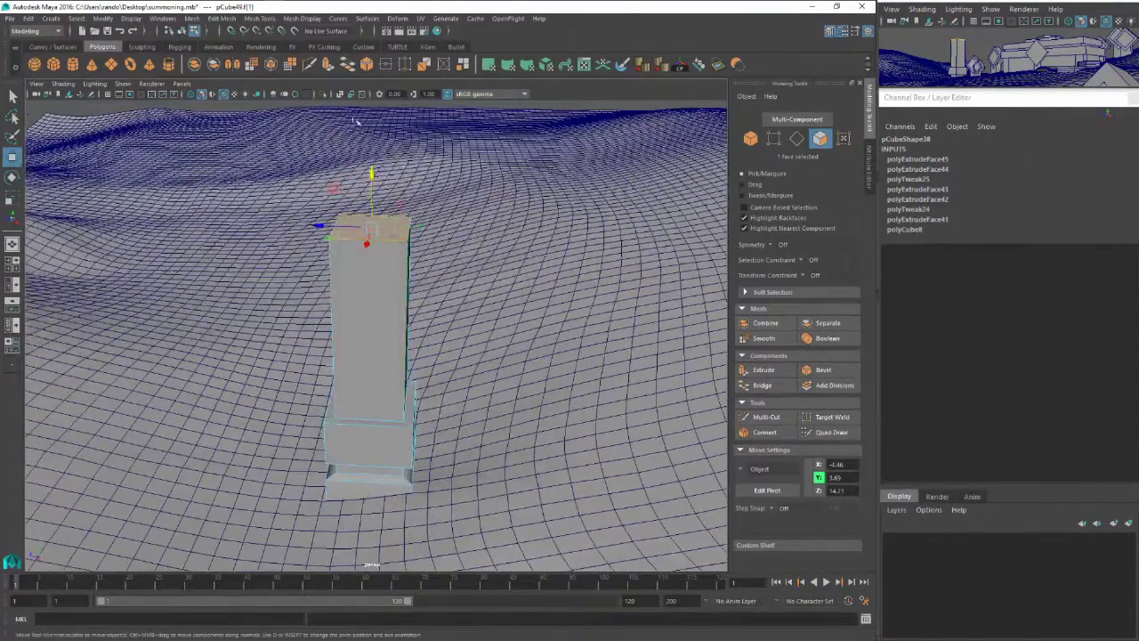
Extrude the top face upward twice, adding a short band and an upper block about 0.95 tall
{"action": "left_click", "coordinate": [328, 64]}
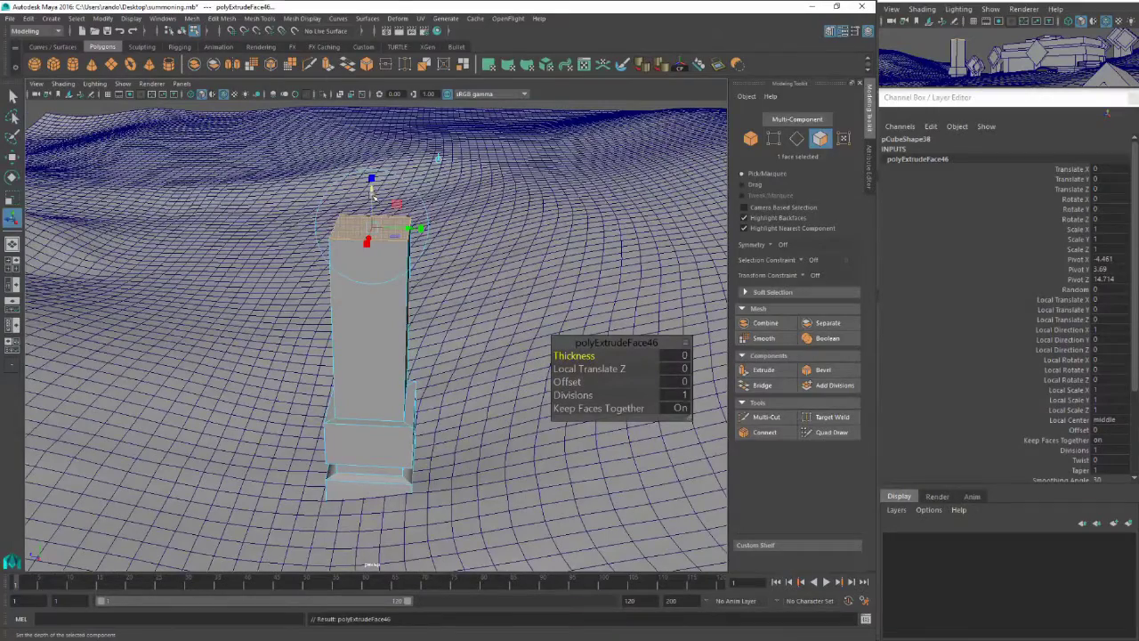
{"action": "left_click_drag", "start_coordinate": [372, 191], "coordinate": [375, 120]}
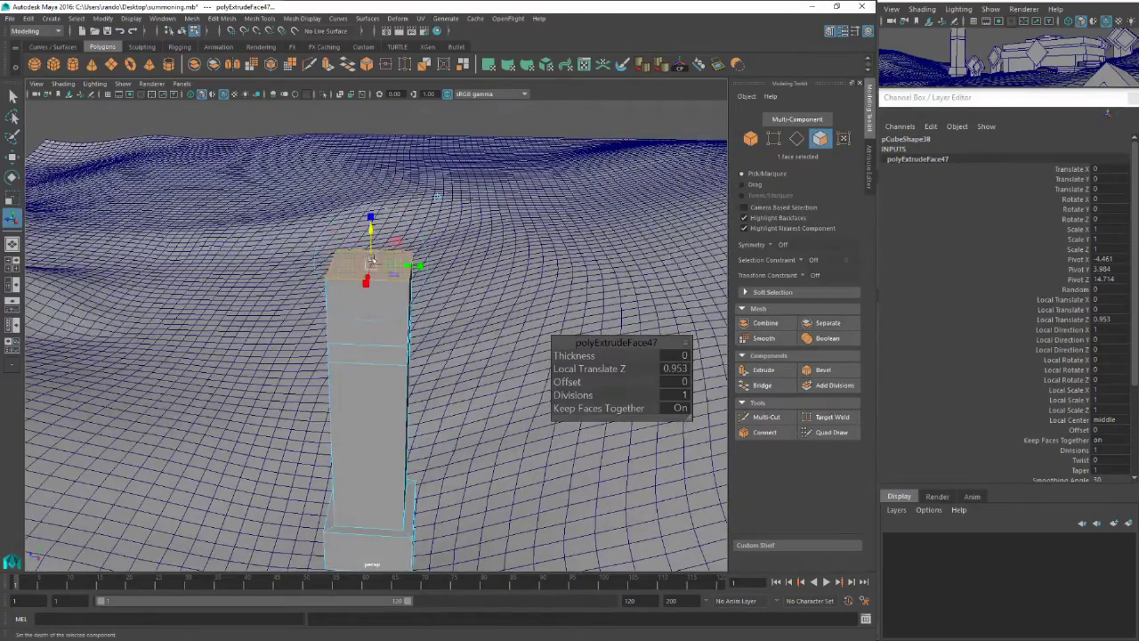
{"action": "key", "text": "r"}
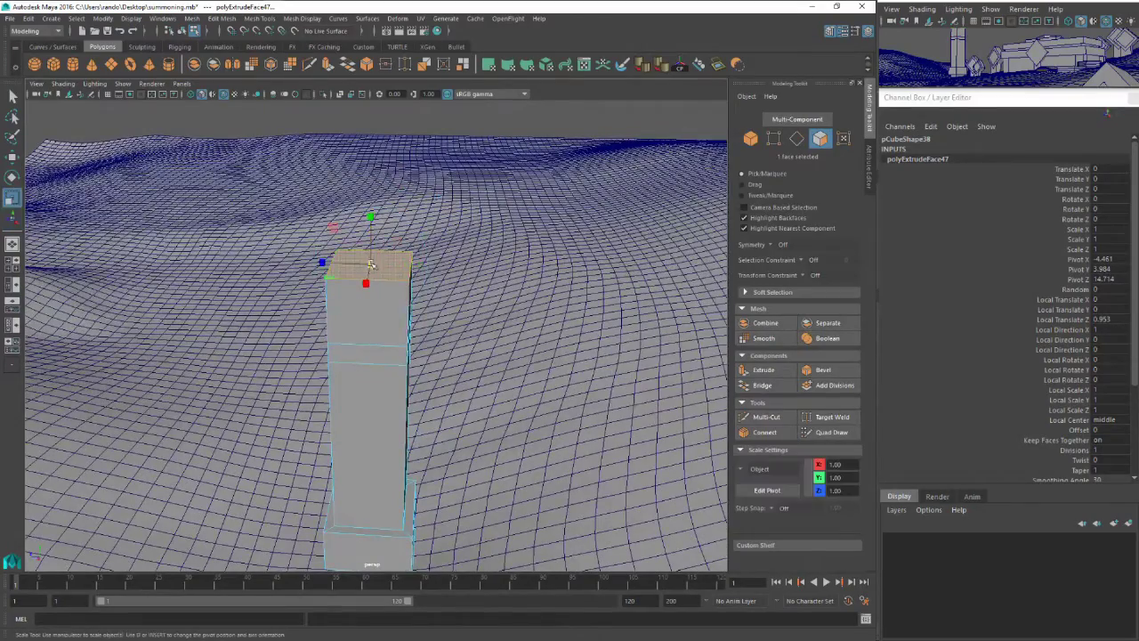
Extrude the four side faces of the short band outward to form a protruding collar
{"action": "left_click", "coordinate": [375, 356]}
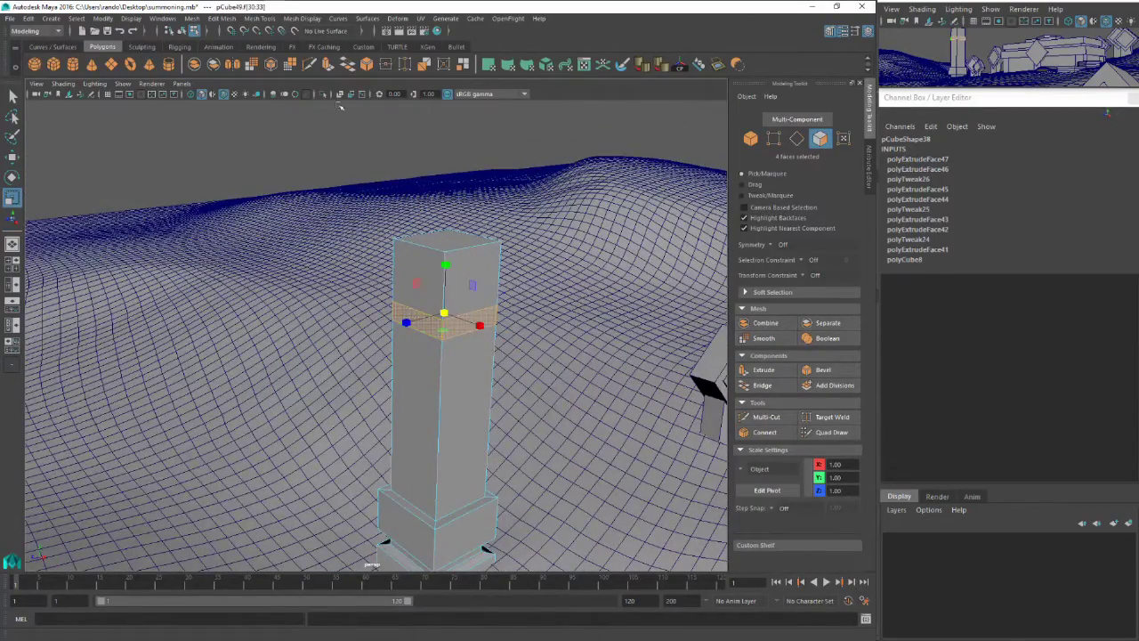
{"action": "key", "text": "ctrl+e"}
{"action": "mouse_move", "coordinate": [387, 327]}
{"action": "left_mouse_down"}
{"action": "mouse_move", "coordinate": [377, 329]}
{"action": "mouse_move", "coordinate": [401, 320]}
{"action": "left_mouse_up"}
Extrude the shaft's front face and scale it inward to outline a tall inset panel
{"action": "left_click", "coordinate": [403, 319]}
{"action": "left_click_drag", "start_coordinate": [404, 239], "coordinate": [382, 230], "text": "alt"}
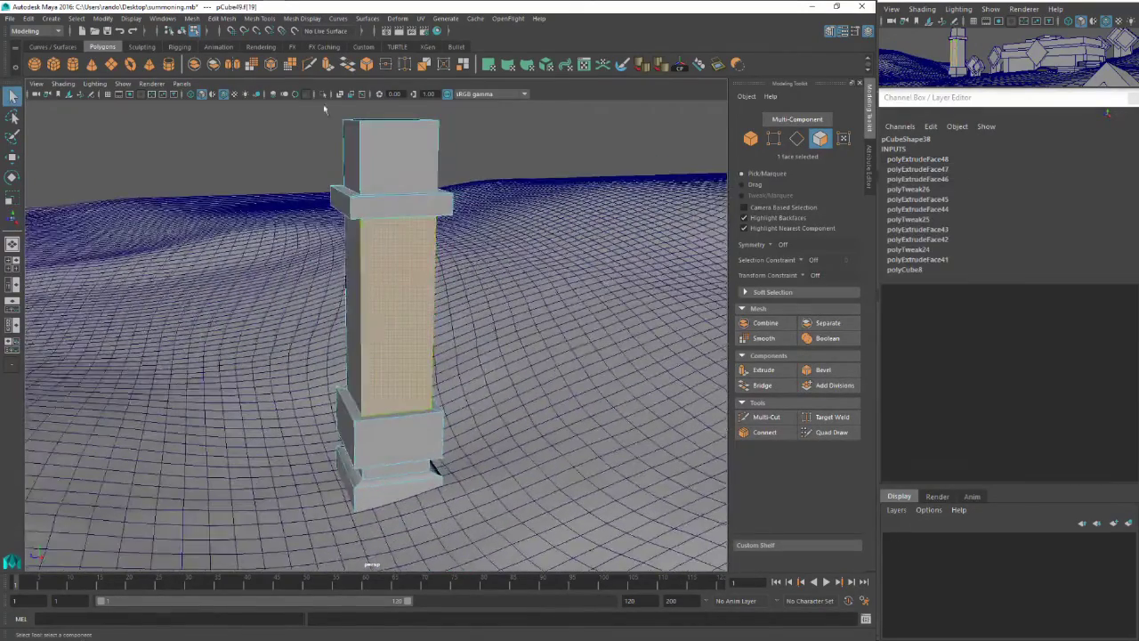
{"action": "left_click", "coordinate": [328, 64]}
{"action": "key", "text": "r"}
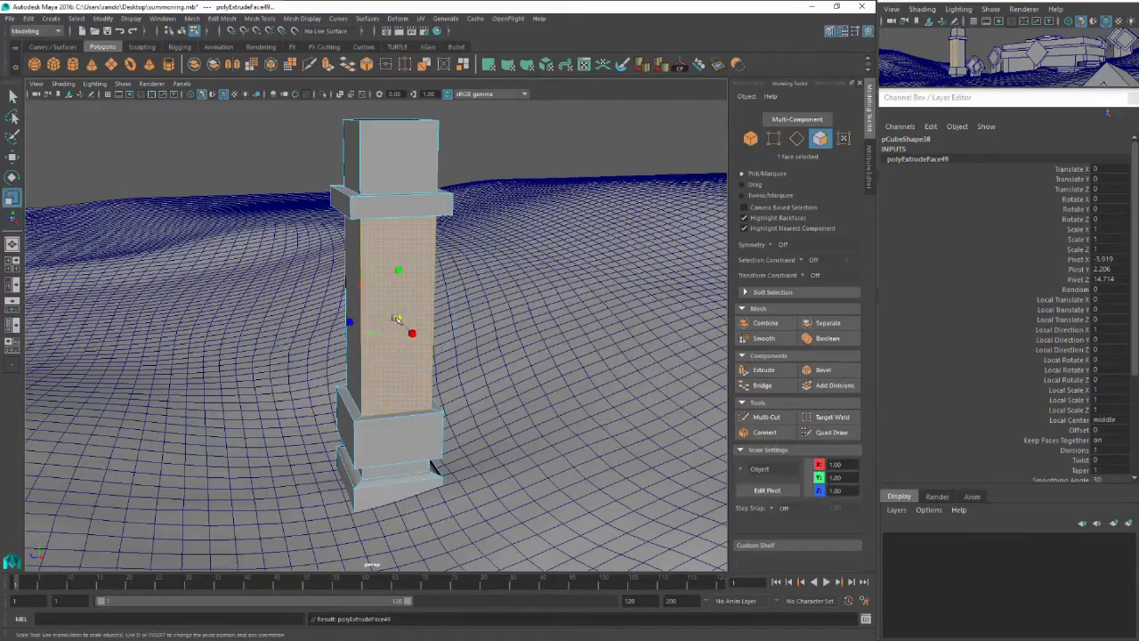
{"action": "left_click_drag", "start_coordinate": [351, 323], "coordinate": [361, 325]}
{"action": "left_click_drag", "start_coordinate": [361, 327], "coordinate": [453, 343], "text": "alt"}
Extrude the inset panel face inward by about 0.17 to recess it into the shaft
{"action": "key", "text": "ctrl+e"}
{"action": "left_click_drag", "start_coordinate": [453, 342], "coordinate": [408, 253], "text": "alt"}
{"action": "key", "text": "q"}
{"action": "right_click_drag", "start_coordinate": [407, 236], "coordinate": [433, 223]}
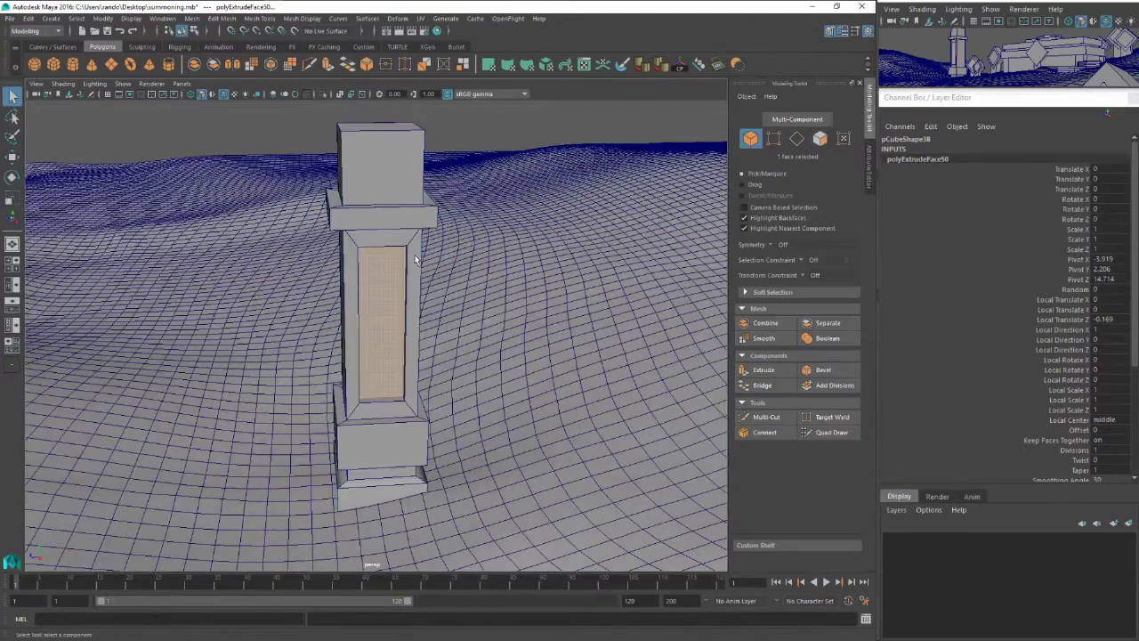
{"action": "left_click", "coordinate": [404, 391]}
{"action": "scroll", "coordinate": [412, 427], "scroll_direction": "down", "scroll_amount": 5}
{"action": "left_click_drag", "start_coordinate": [450, 302], "coordinate": [400, 393], "text": "alt"}
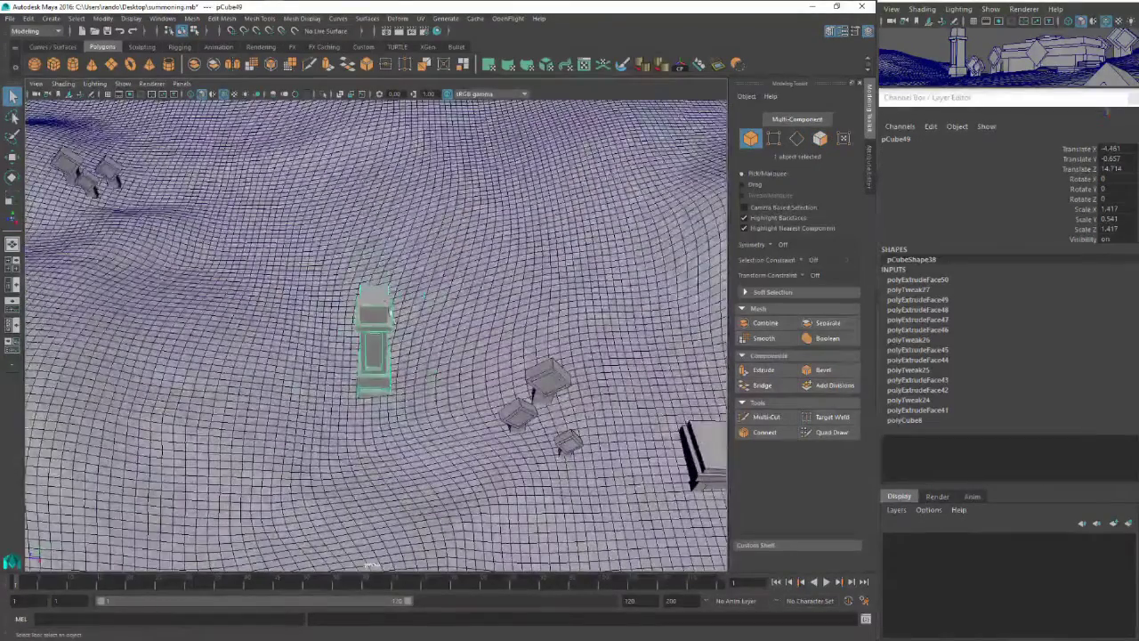
Extrude the pillar's top face, scale it inward and raise it to about Y 5.01 for a bevelled top
{"action": "right_click_drag", "start_coordinate": [384, 301], "coordinate": [384, 311]}
{"action": "left_click", "coordinate": [383, 331]}
{"action": "left_click", "coordinate": [391, 296]}
{"action": "scroll", "coordinate": [395, 285], "scroll_direction": "up", "scroll_amount": 3}
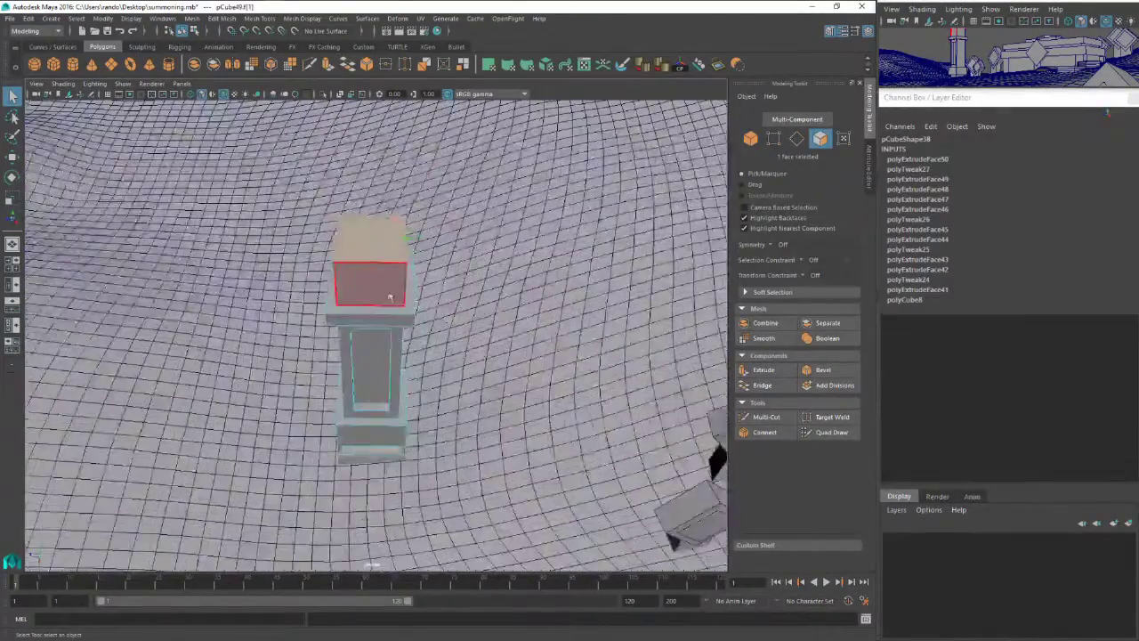
{"action": "key", "text": "ctrl+e"}
{"action": "middle_click_drag", "start_coordinate": [395, 228], "coordinate": [399, 320], "text": "alt"}
{"action": "left_click_drag", "start_coordinate": [400, 321], "coordinate": [372, 276], "text": "alt"}
{"action": "key", "text": "r"}
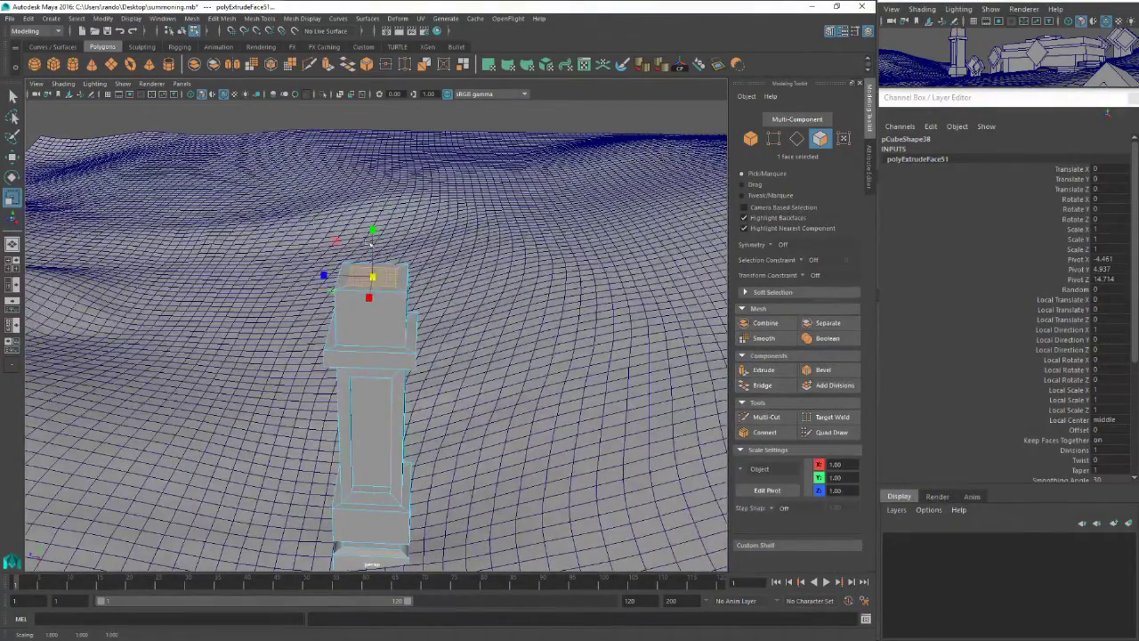
{"action": "key", "text": "w"}
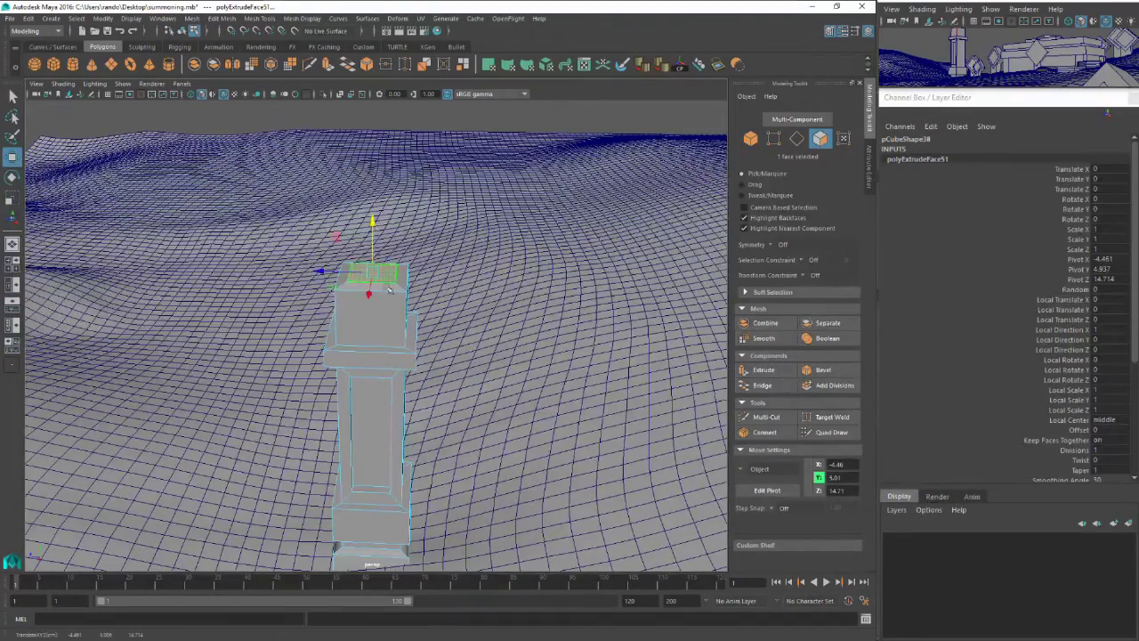
Duplicate the pillar and move the copy aside along Z to about 19.144
{"action": "scroll", "coordinate": [389, 290], "scroll_direction": "down", "scroll_amount": 5}
{"action": "right_click_drag", "start_coordinate": [376, 323], "coordinate": [437, 303]}
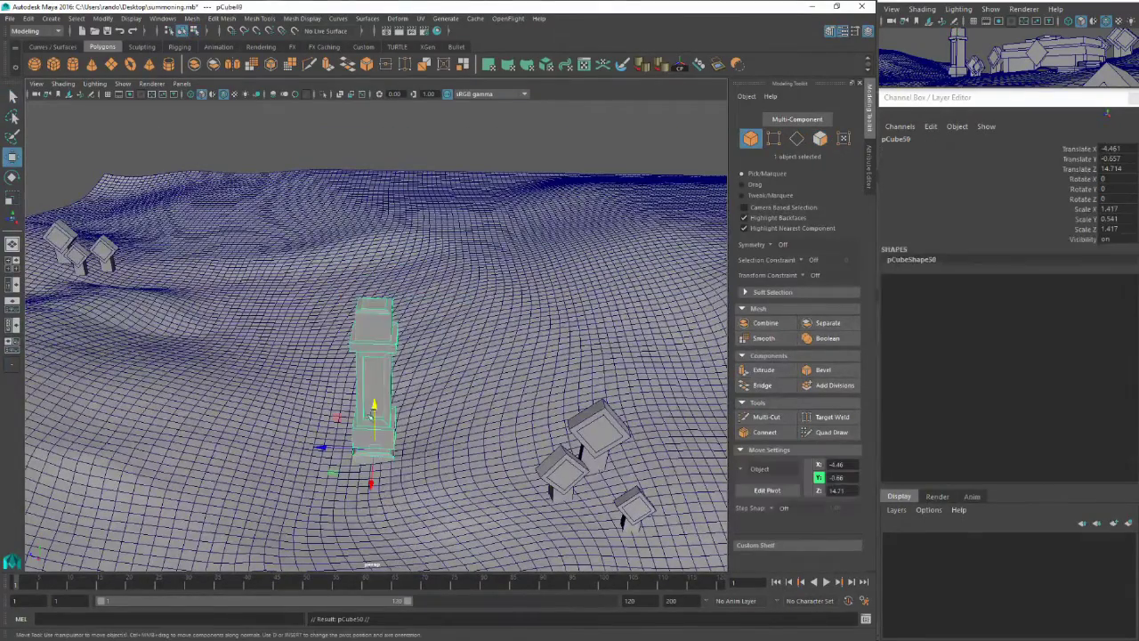
{"action": "left_click_drag", "start_coordinate": [322, 449], "coordinate": [198, 444]}
Extrude the original pillar's top face upward by about 0.325 to form a narrow neck
{"action": "left_click", "coordinate": [376, 317]}
{"action": "scroll", "coordinate": [378, 310], "scroll_direction": "up", "scroll_amount": 4}
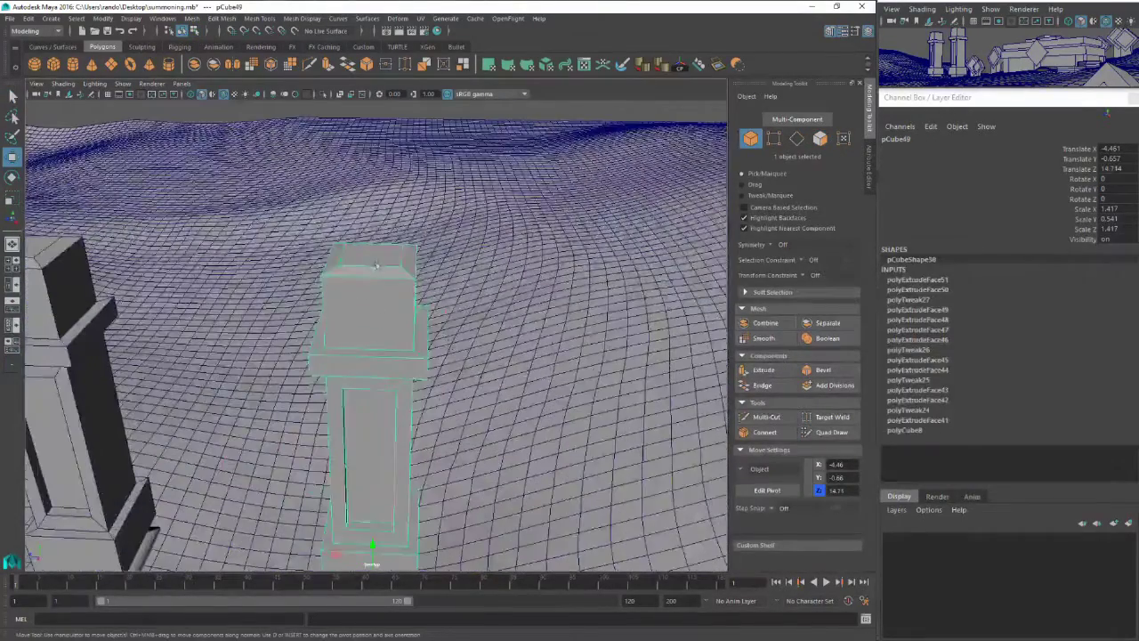
{"action": "right_click_drag", "start_coordinate": [373, 259], "coordinate": [374, 287]}
{"action": "left_click", "coordinate": [375, 253]}
{"action": "key", "text": "ctrl+e"}
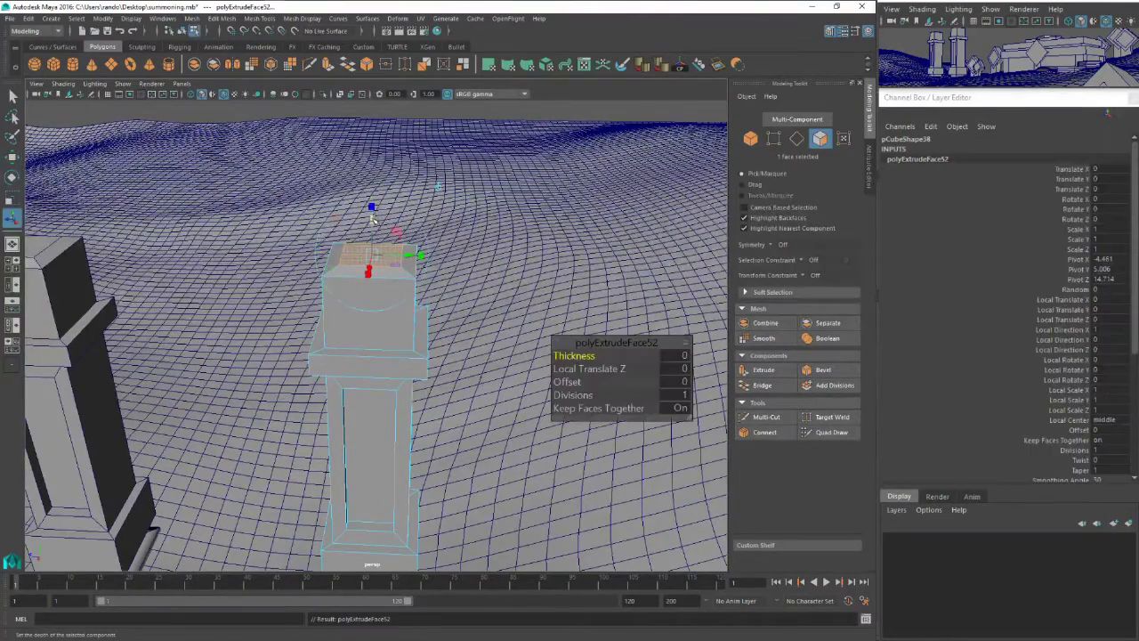
{"action": "left_click_drag", "start_coordinate": [372, 218], "coordinate": [373, 194]}
{"action": "key", "text": "r"}
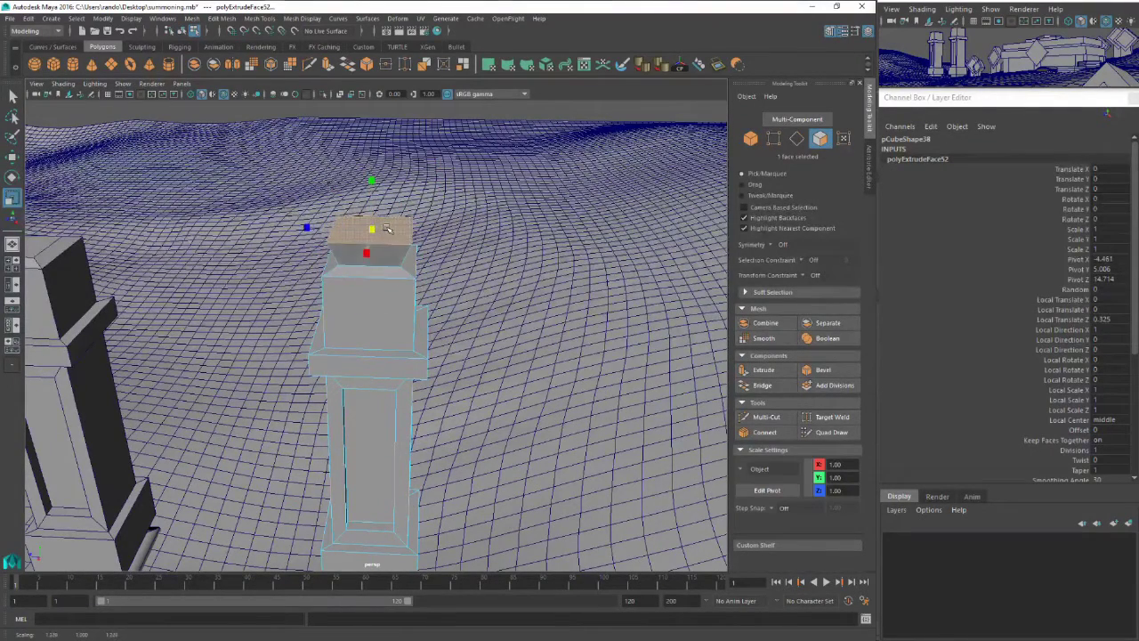
{"action": "key", "text": "ctrl+z"}
{"action": "key", "text": "w"}
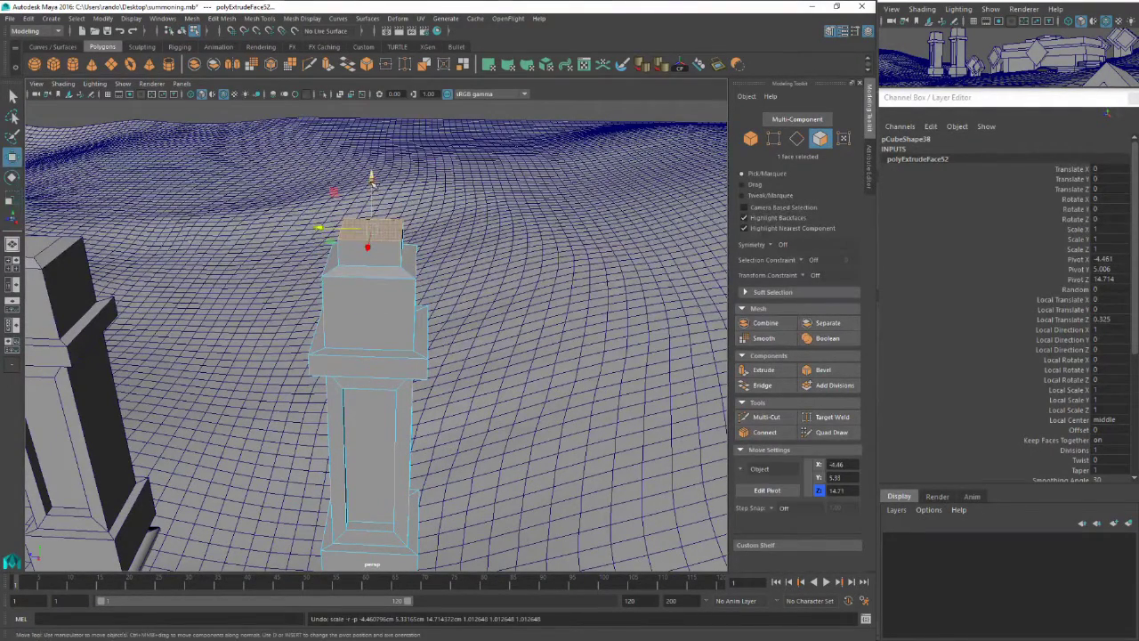
Extrude the neck's top face repeatedly, widening the lower levels and narrowing the uppermost one, to build a flared cap with a tapered top
{"action": "key", "text": "ctrl+e"}
{"action": "key", "text": "w"}
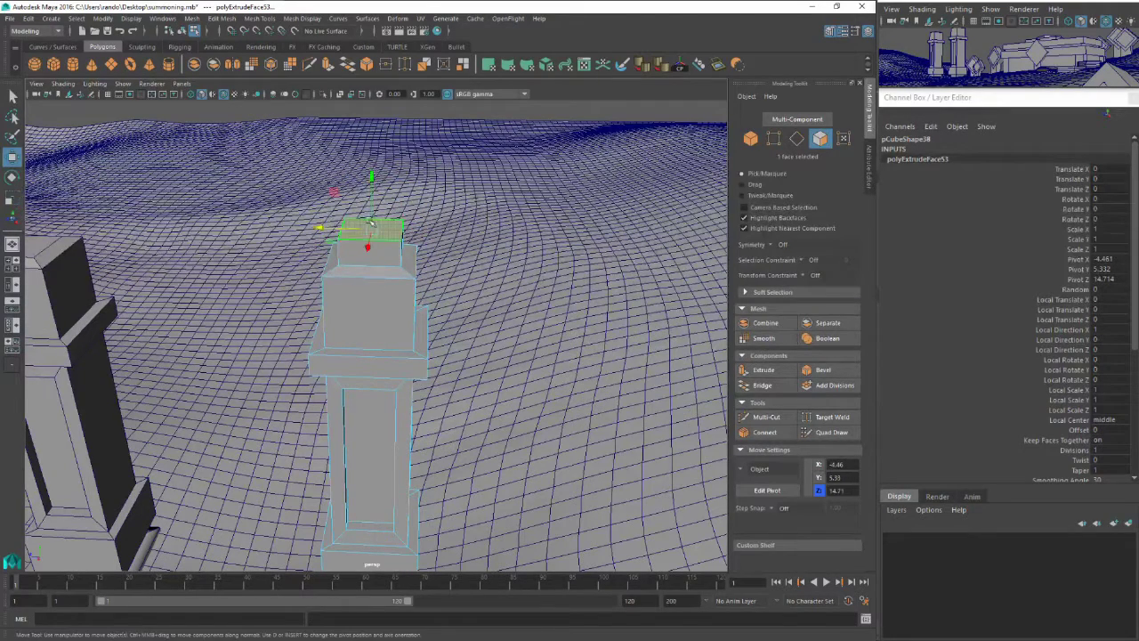
{"action": "key", "text": "r"}
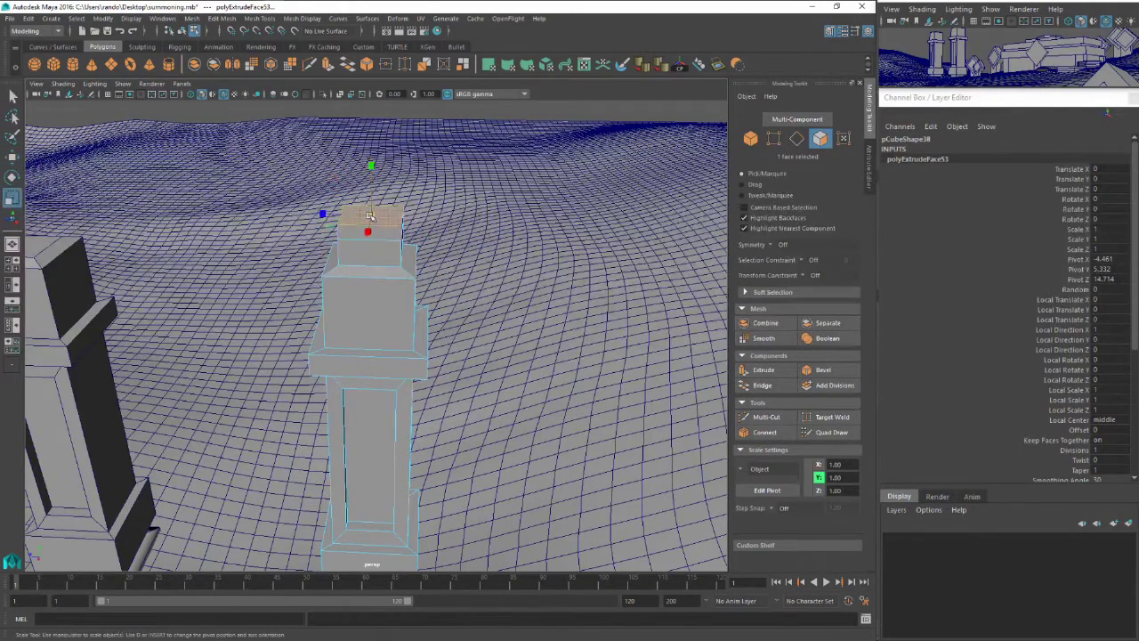
{"action": "left_click_drag", "start_coordinate": [371, 216], "coordinate": [342, 177]}
{"action": "key", "text": "ctrl+e"}
{"action": "key", "text": "ctrl+e"}
{"action": "key", "text": "ctrl+e"}
{"action": "key", "text": "r"}
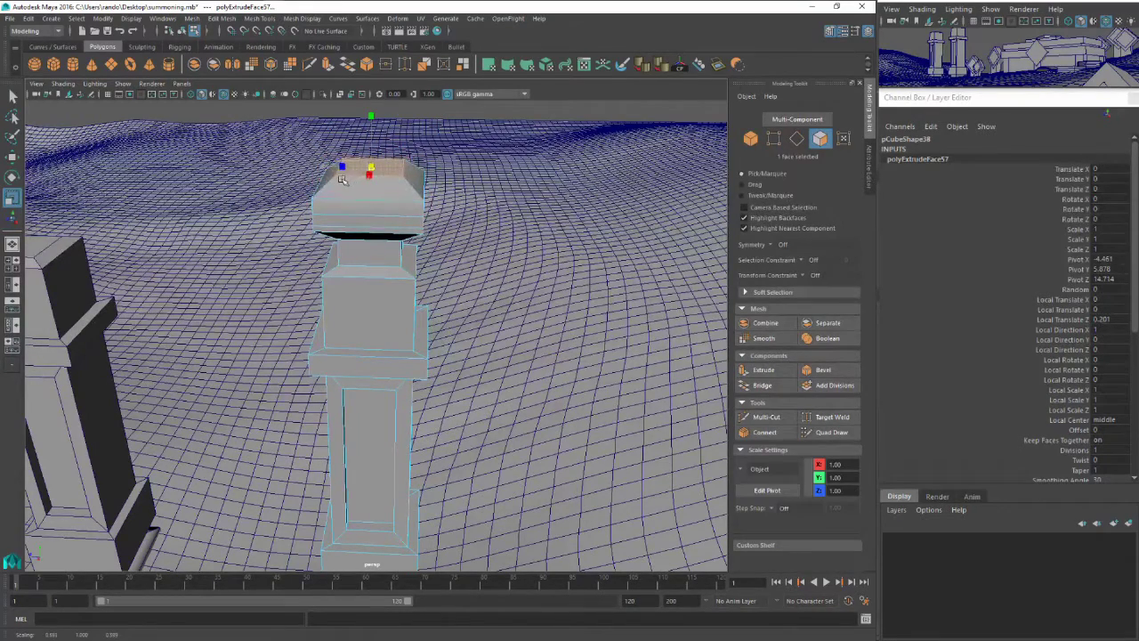
Harden all edges of the original pillar
{"action": "key", "text": "q"}
{"action": "right_click_drag", "start_coordinate": [379, 208], "coordinate": [438, 188]}
{"action": "left_click", "coordinate": [461, 180]}
{"action": "left_click", "coordinate": [399, 194]}
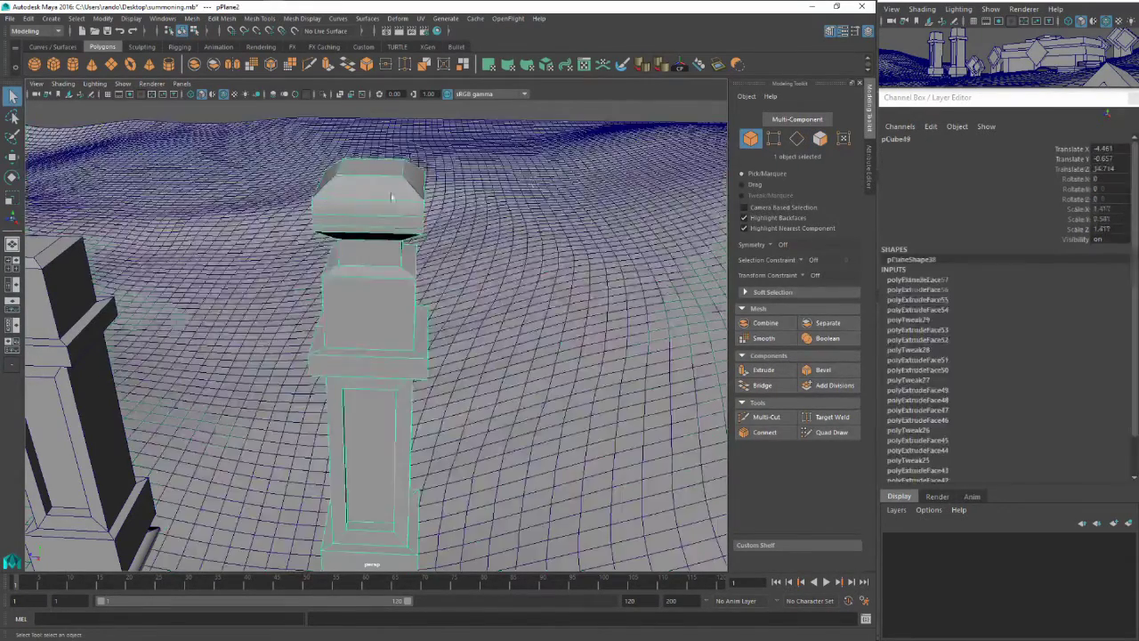
{"action": "left_click", "coordinate": [641, 65]}
{"action": "left_click_drag", "start_coordinate": [299, 313], "coordinate": [306, 304], "text": "alt"}
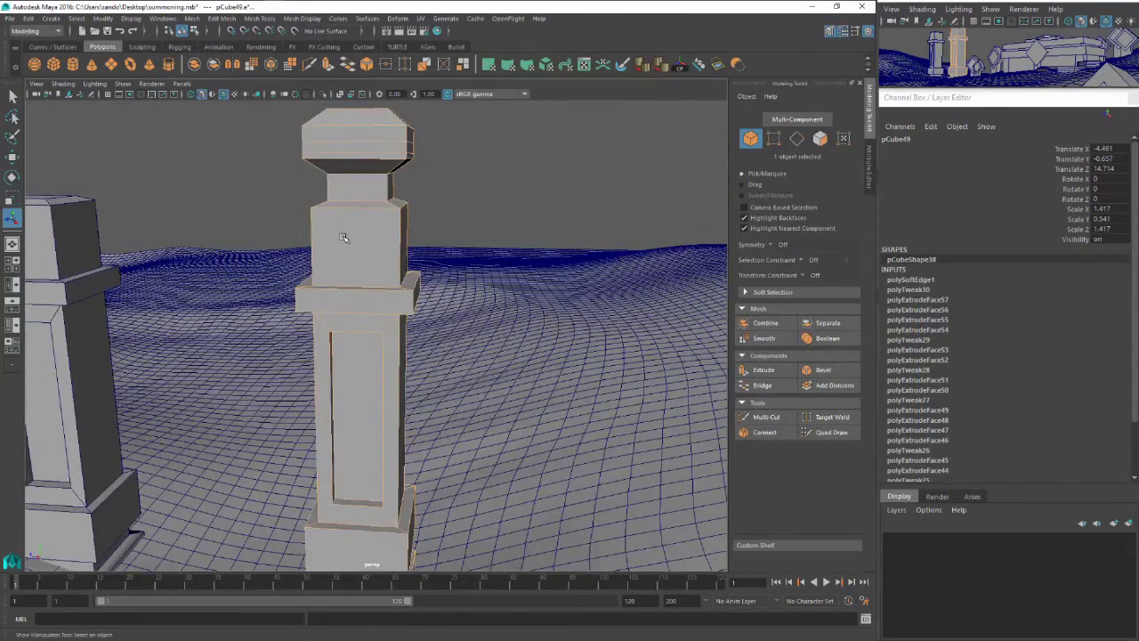
Extrude the four side faces of the cap's middle band and scale them inward to cut a groove
{"action": "left_click_drag", "start_coordinate": [343, 237], "coordinate": [490, 227], "text": "alt"}
{"action": "right_click_drag", "start_coordinate": [514, 190], "coordinate": [517, 191]}
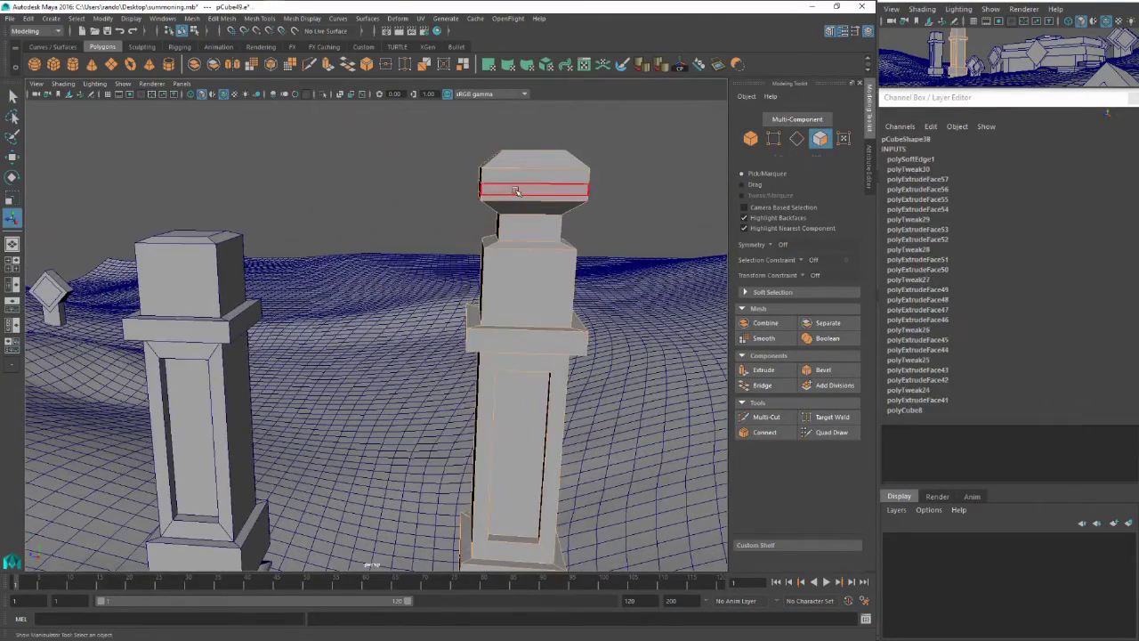
{"action": "left_click", "coordinate": [517, 191]}
{"action": "left_click_drag", "start_coordinate": [516, 192], "coordinate": [557, 189], "text": "alt"}
{"action": "left_click", "coordinate": [328, 65]}
{"action": "key", "text": "r"}
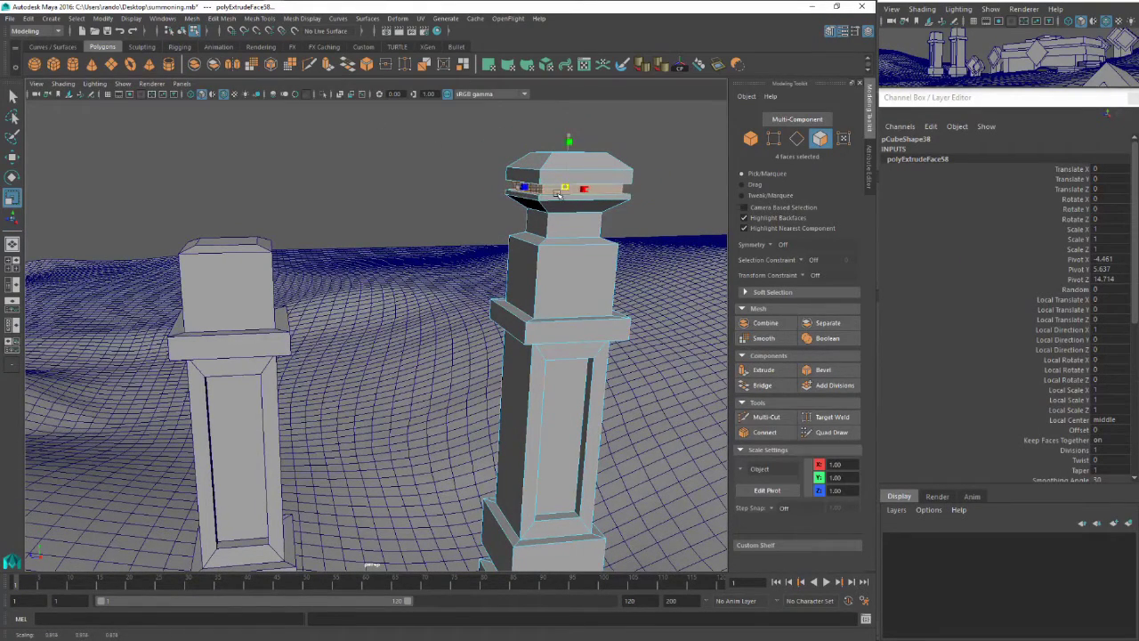
{"action": "key", "text": "q"}
{"action": "right_click_drag", "start_coordinate": [557, 234], "coordinate": [588, 212]}
Move the edge loop around the top of the original pillar's upper block vertically
{"action": "left_click_drag", "start_coordinate": [597, 233], "coordinate": [521, 258], "text": "alt"}
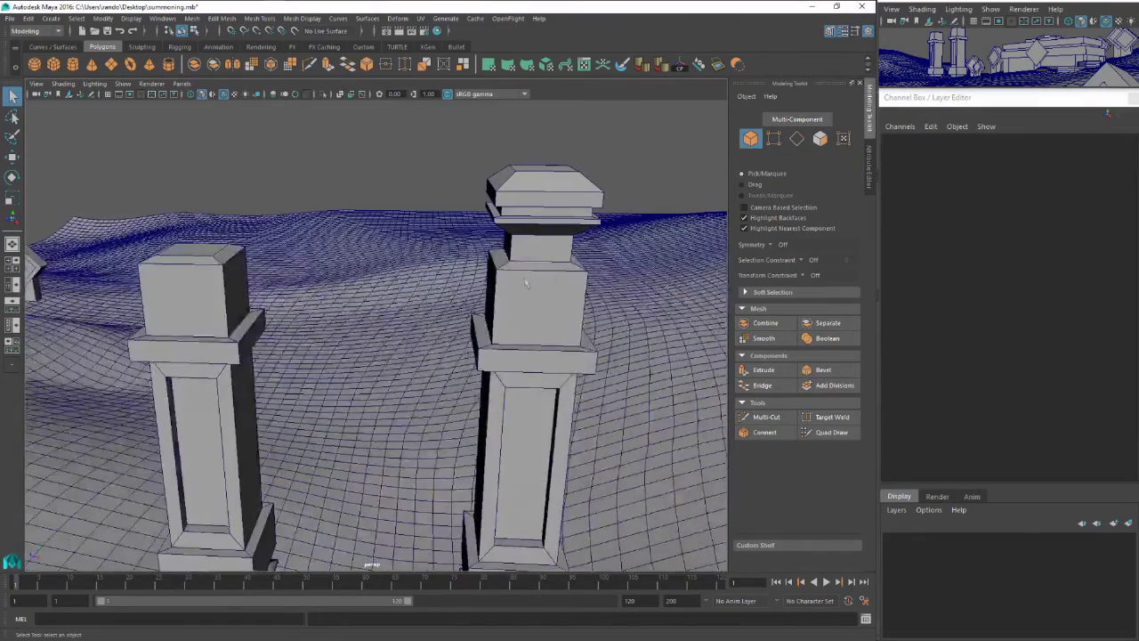
{"action": "right_click_drag", "start_coordinate": [522, 258], "coordinate": [522, 233]}
{"action": "double_click", "coordinate": [521, 272]}
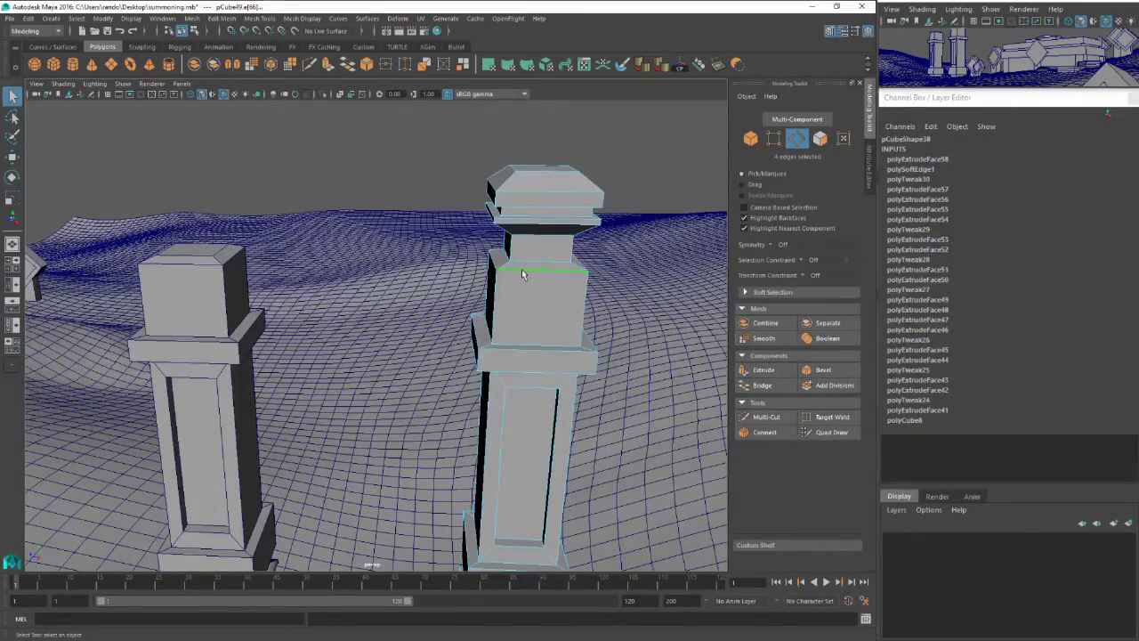
{"action": "key", "text": "w"}
{"action": "left_click_drag", "start_coordinate": [537, 246], "coordinate": [519, 185]}
Lower the duplicate pillar's top vertices to about Y 4.4 to shorten its upper block
{"action": "right_click_drag", "start_coordinate": [546, 269], "coordinate": [223, 288]}
{"action": "left_click", "coordinate": [549, 267]}
{"action": "left_click", "coordinate": [285, 290]}
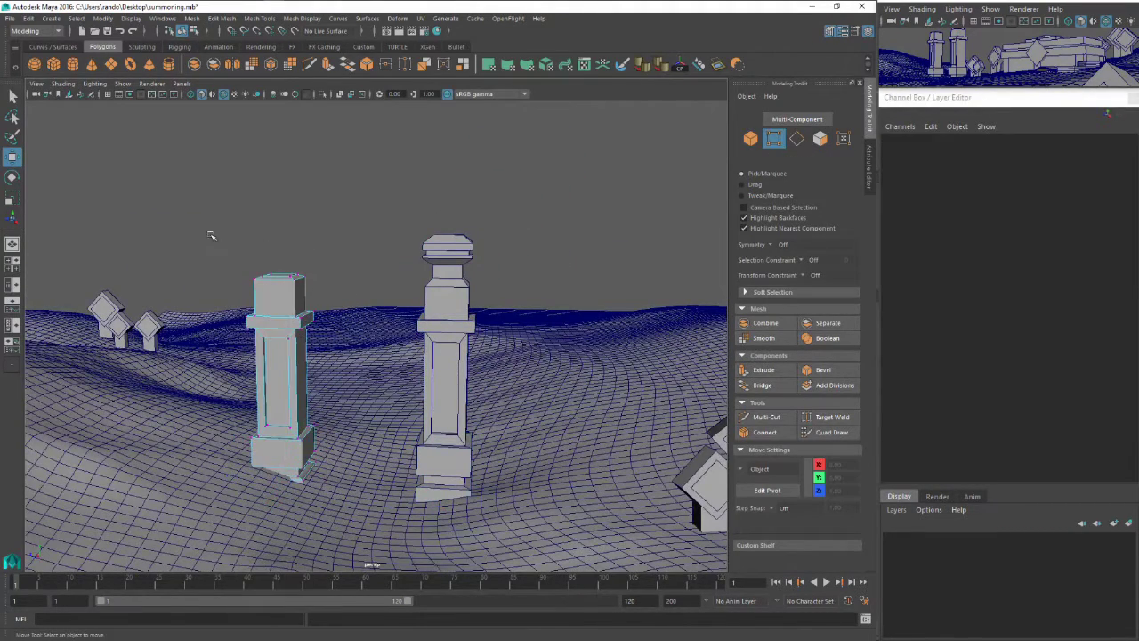
{"action": "left_click_drag", "start_coordinate": [209, 233], "coordinate": [306, 287]}
{"action": "left_click_drag", "start_coordinate": [278, 224], "coordinate": [278, 240]}
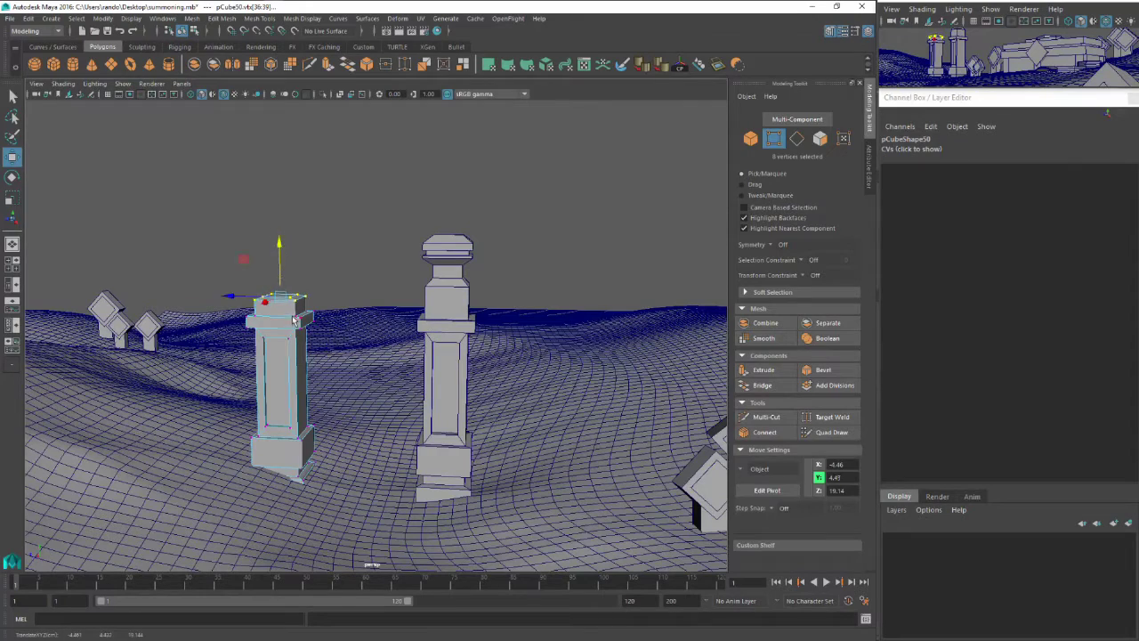
{"action": "right_click_drag", "start_coordinate": [294, 321], "coordinate": [331, 299]}
{"action": "key", "text": "e"}
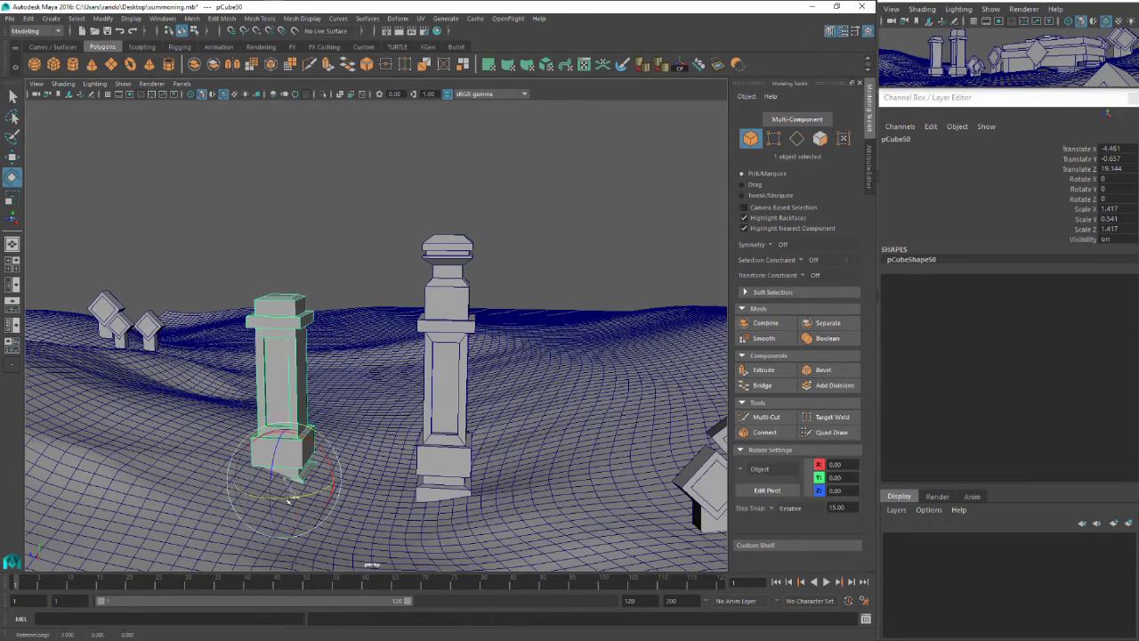
{"action": "mouse_move", "coordinate": [289, 501]}
{"action": "left_mouse_down"}
{"action": "mouse_move", "coordinate": [166, 503]}
{"action": "mouse_move", "coordinate": [302, 494]}
{"action": "left_mouse_up"}
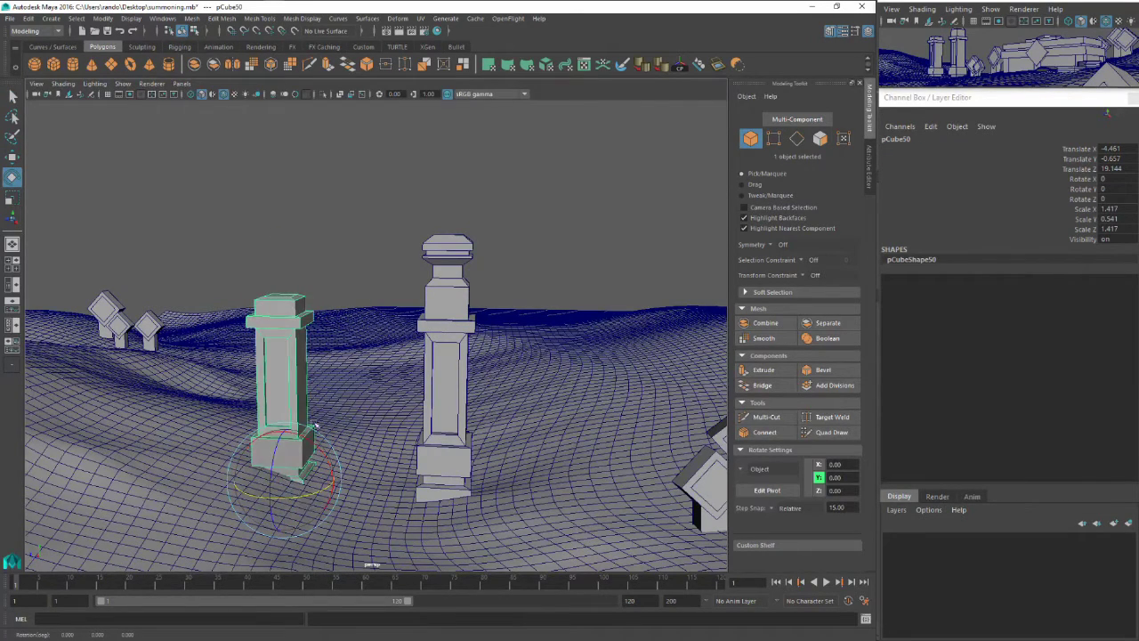
Extrude the shorter pillar's three plain shaft faces with Keep Faces Together off and scale them inward to about 0.63 by 0.81
{"action": "left_click_drag", "start_coordinate": [314, 426], "coordinate": [285, 360], "text": "alt"}
{"action": "right_click_drag", "start_coordinate": [285, 318], "coordinate": [286, 345]}
{"action": "left_click", "coordinate": [291, 354]}
{"action": "left_click_drag", "start_coordinate": [289, 360], "coordinate": [385, 364], "text": "alt"}
{"action": "key", "text": "w"}
{"action": "left_click_drag", "start_coordinate": [403, 405], "coordinate": [374, 364], "text": "alt"}
{"action": "left_click", "coordinate": [474, 378], "text": "shift"}
{"action": "scroll", "coordinate": [410, 400], "scroll_direction": "up", "scroll_amount": 5}
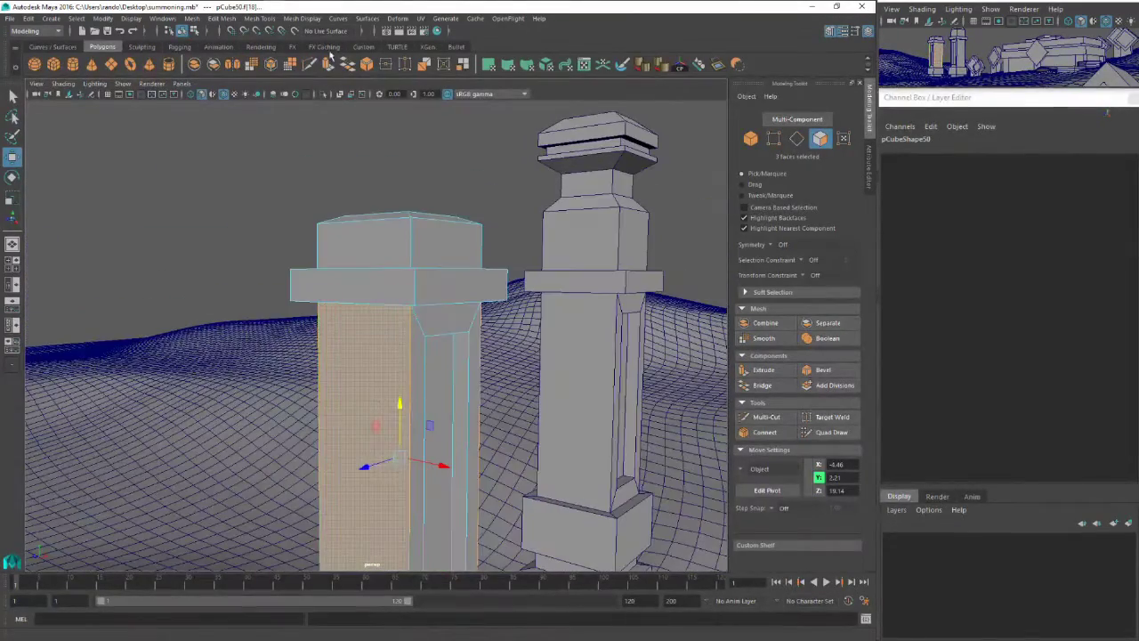
{"action": "left_click", "coordinate": [328, 65]}
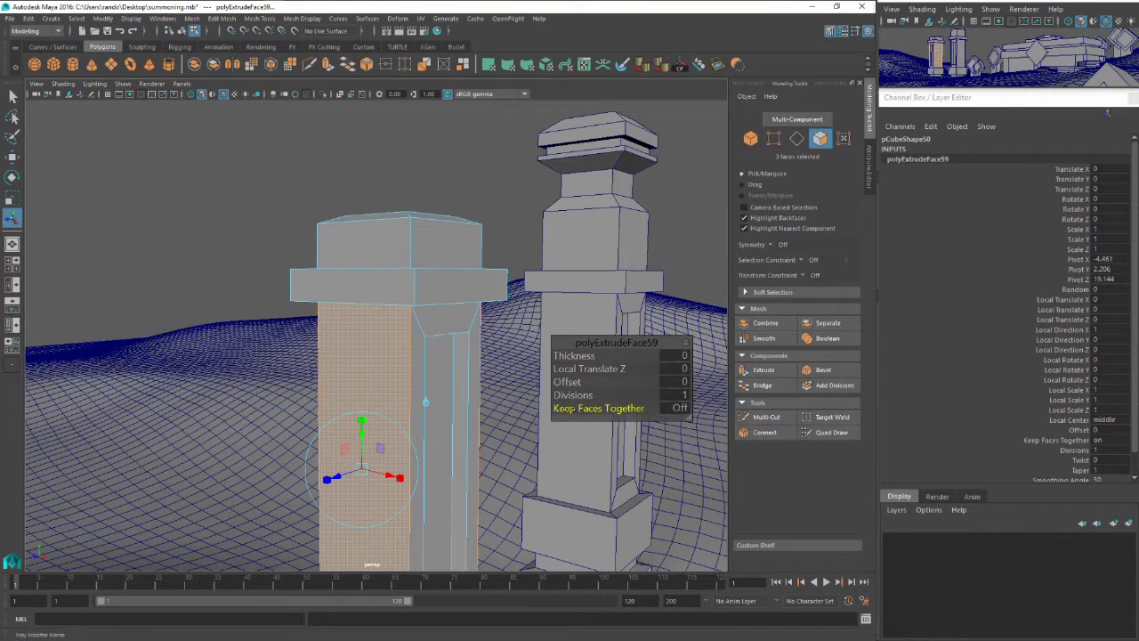
{"action": "left_click_drag", "start_coordinate": [421, 420], "coordinate": [474, 422], "text": "alt"}
{"action": "left_click_drag", "start_coordinate": [451, 481], "coordinate": [440, 480]}
{"action": "left_click_drag", "start_coordinate": [412, 425], "coordinate": [417, 432]}
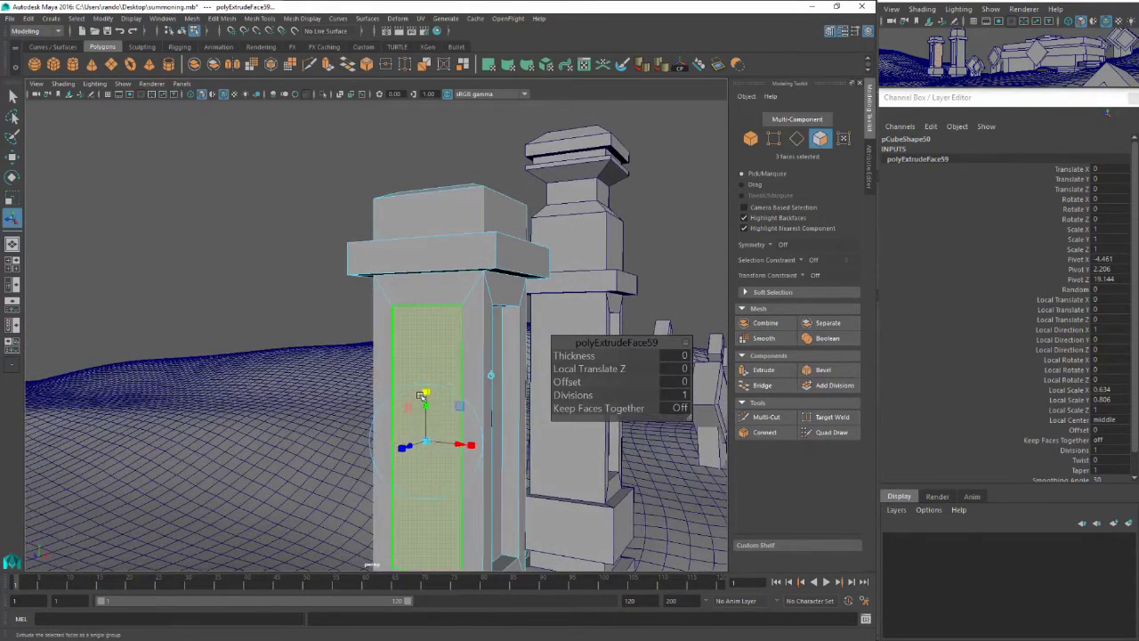
Extrude the shorter pillar's inset faces again and push them inward about 0.166 to form recessed panels
{"action": "key", "text": "ctrl+e"}
{"action": "left_click_drag", "start_coordinate": [425, 392], "coordinate": [305, 436], "text": "alt"}
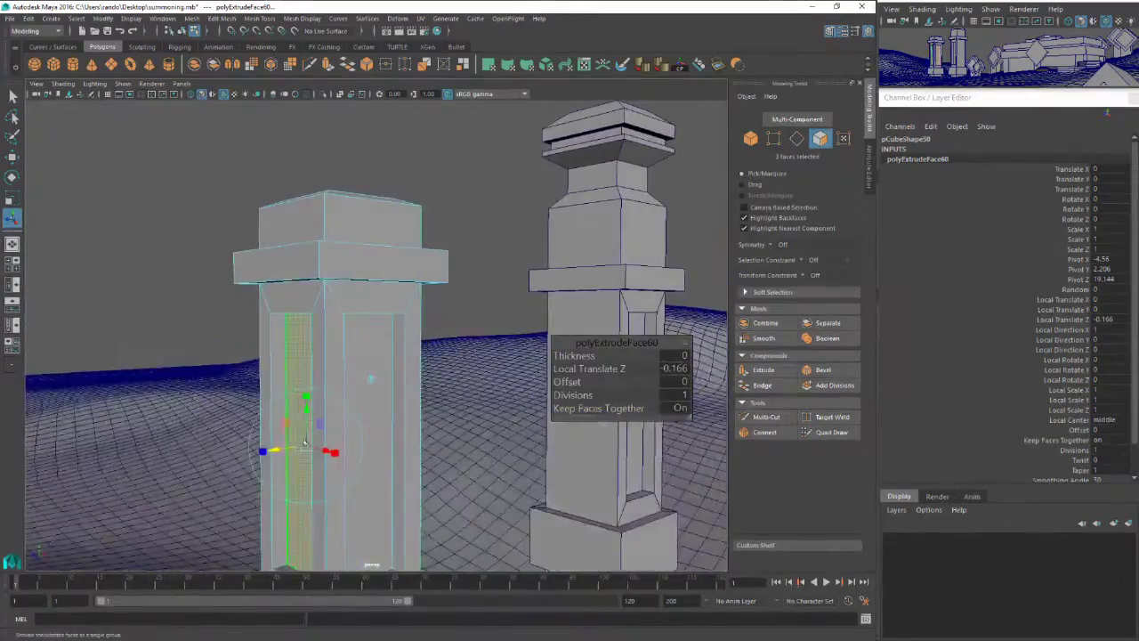
{"action": "key", "text": "q"}
{"action": "right_click_drag", "start_coordinate": [351, 314], "coordinate": [405, 299]}
{"action": "scroll", "coordinate": [381, 394], "scroll_direction": "down", "scroll_amount": 6}
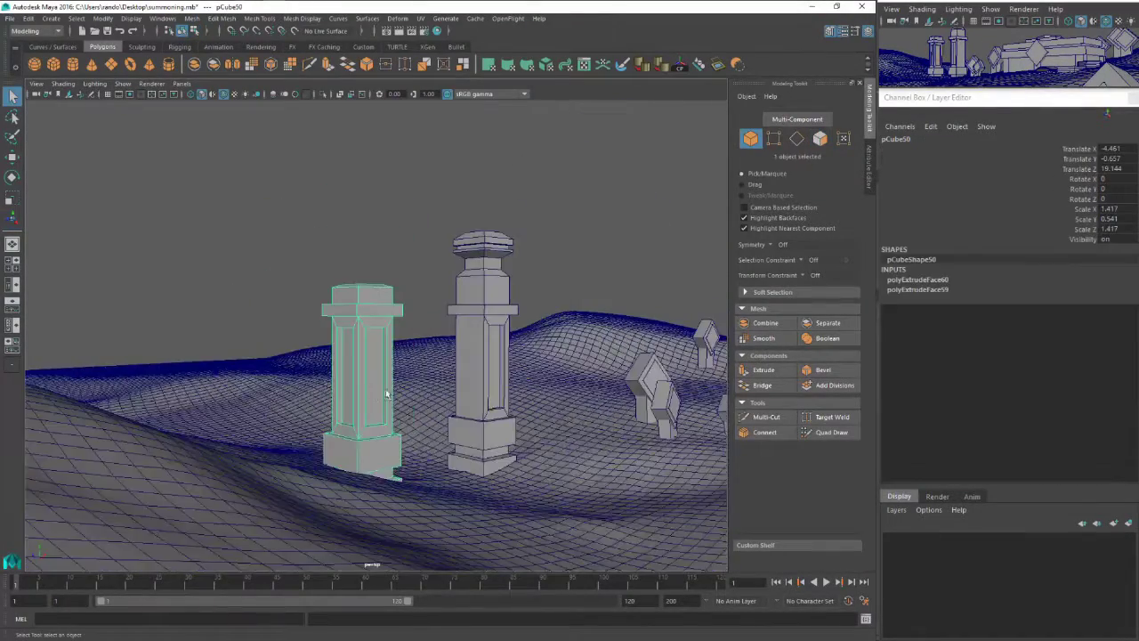
Extrude the tall pillar's three plain shaft faces with Keep Faces Together off and scale them inward to about 0.61 by 0.86
{"action": "left_click_drag", "start_coordinate": [525, 388], "coordinate": [386, 379], "text": "alt"}
{"action": "scroll", "coordinate": [386, 378], "scroll_direction": "up", "scroll_amount": 4}
{"action": "right_click_drag", "start_coordinate": [400, 315], "coordinate": [406, 348]}
{"action": "left_click_drag", "start_coordinate": [409, 385], "coordinate": [252, 372], "text": "alt"}
{"action": "left_click", "coordinate": [349, 400]}
{"action": "right_click_drag", "start_coordinate": [463, 392], "coordinate": [473, 381]}
{"action": "left_click_drag", "start_coordinate": [356, 373], "coordinate": [527, 367], "text": "alt"}
{"action": "left_click", "coordinate": [516, 363]}
{"action": "right_click_drag", "start_coordinate": [516, 363], "coordinate": [481, 374]}
{"action": "left_click", "coordinate": [481, 374]}
{"action": "left_click_drag", "start_coordinate": [482, 374], "coordinate": [276, 356], "text": "alt"}
{"action": "left_click", "coordinate": [420, 314], "text": "shift"}
{"action": "left_click", "coordinate": [344, 412], "text": "shift"}
{"action": "left_click_drag", "start_coordinate": [344, 412], "coordinate": [376, 191], "text": "alt"}
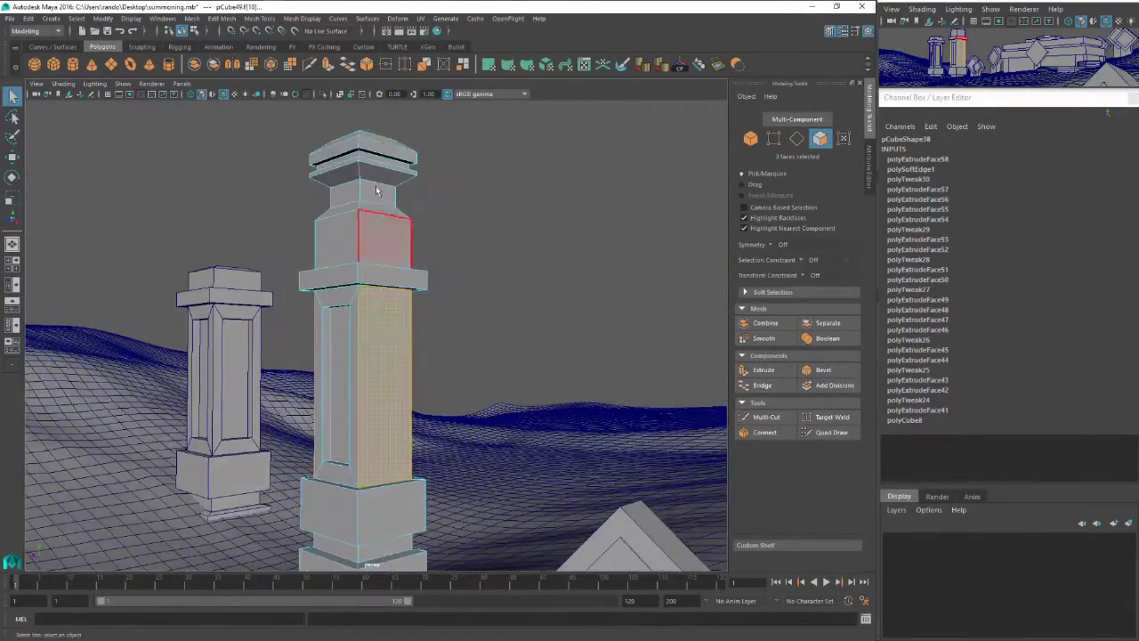
{"action": "left_click", "coordinate": [327, 65]}
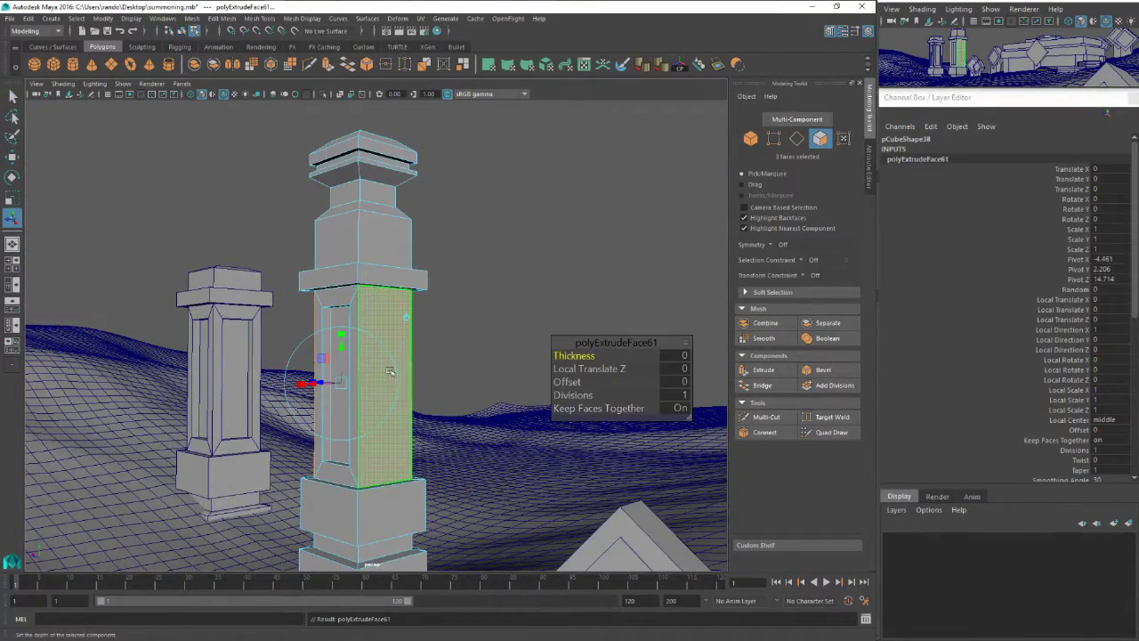
{"action": "left_click_drag", "start_coordinate": [390, 371], "coordinate": [493, 393], "text": "alt"}
{"action": "left_click_drag", "start_coordinate": [403, 398], "coordinate": [543, 406]}
{"action": "key", "text": "ctrl+z"}
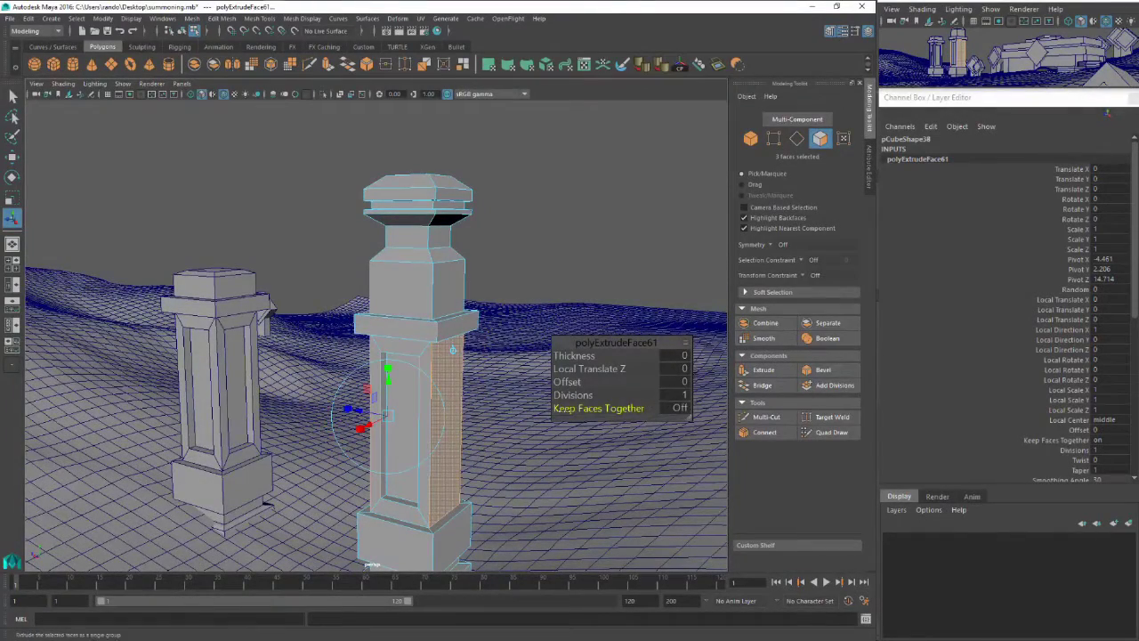
{"action": "left_click_drag", "start_coordinate": [394, 412], "coordinate": [544, 396], "text": "alt"}
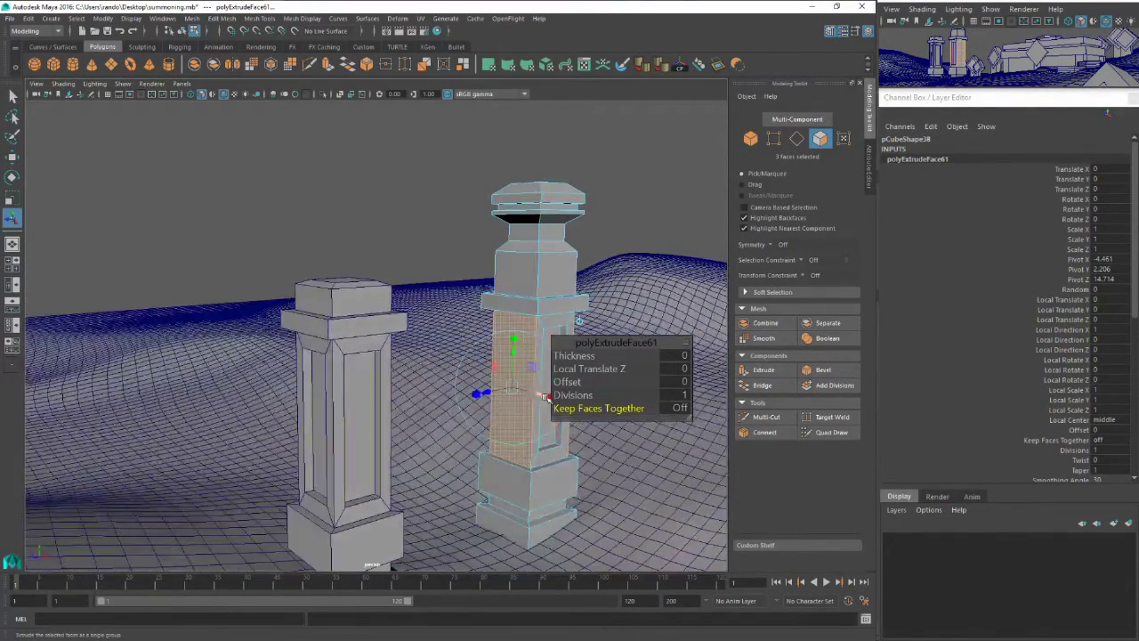
{"action": "left_click_drag", "start_coordinate": [489, 367], "coordinate": [419, 353], "text": "alt"}
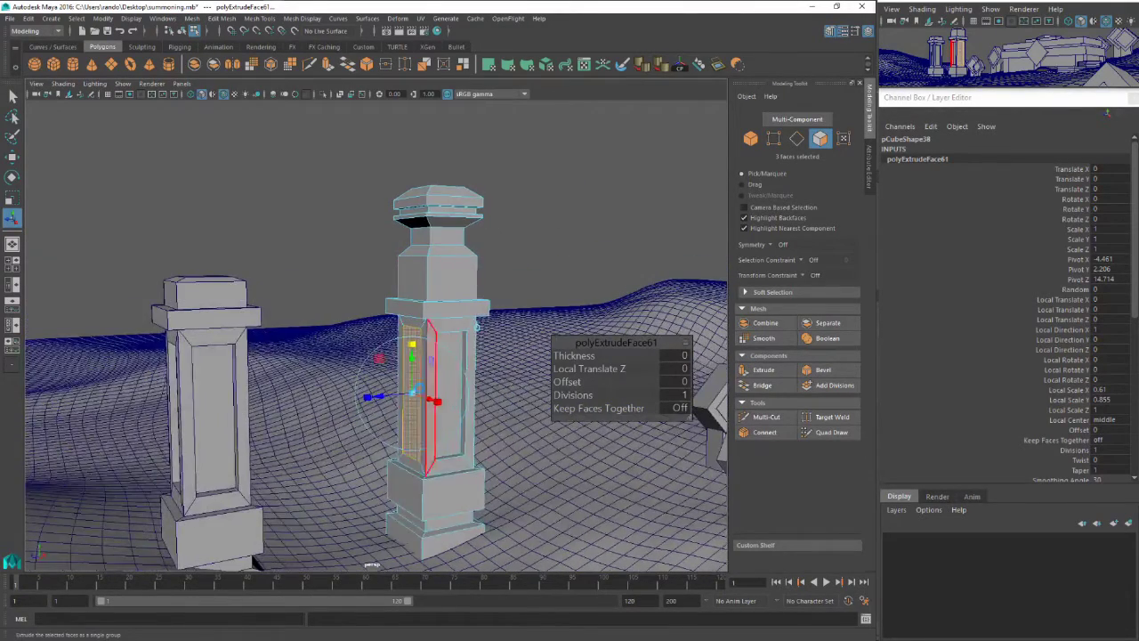
Extrude the tall pillar's inset shaft faces again and push them inward about 0.145 to recess the panels
{"action": "left_click_drag", "start_coordinate": [378, 395], "coordinate": [455, 399]}
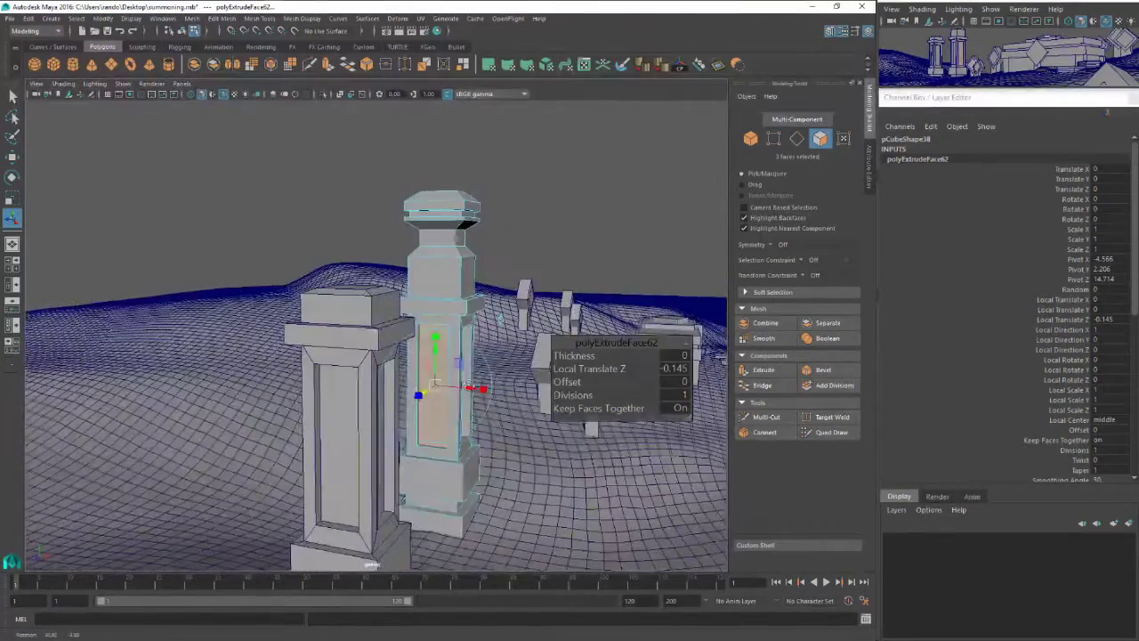
{"action": "key", "text": "q"}
{"action": "right_click_drag", "start_coordinate": [458, 277], "coordinate": [485, 262]}
{"action": "left_click", "coordinate": [448, 292]}
Try to lengthen the tall pillar's shaft by raising the vertices of its collar, upper block and cap
{"action": "left_click_drag", "start_coordinate": [448, 292], "coordinate": [388, 293], "text": "alt"}
{"action": "right_click", "coordinate": [388, 294]}
{"action": "right_click_drag", "start_coordinate": [388, 293], "coordinate": [336, 290]}
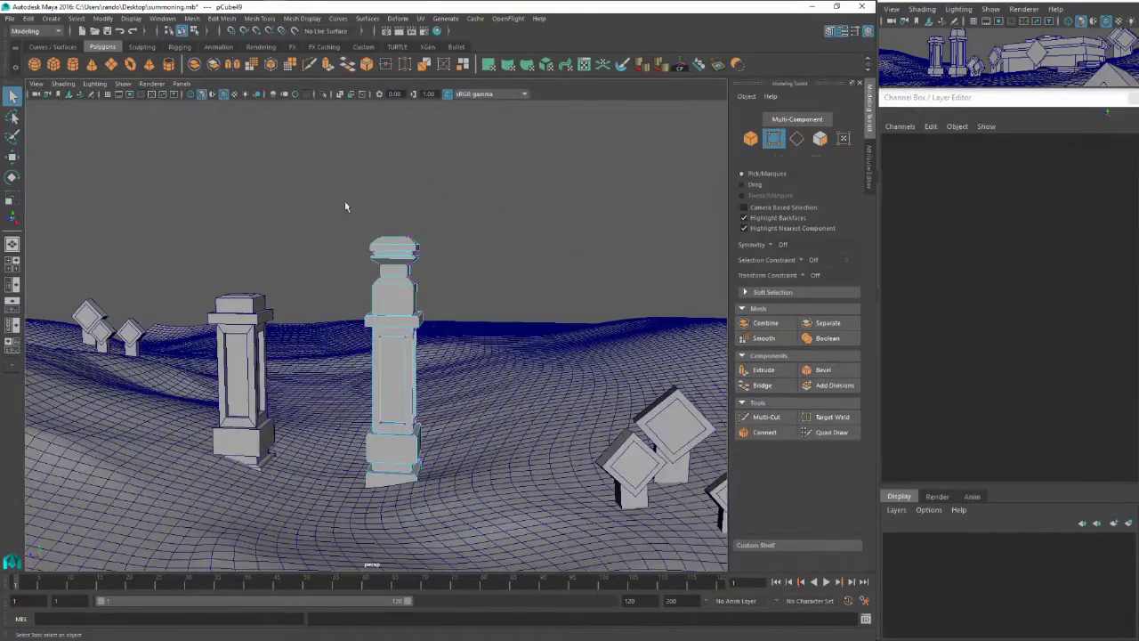
{"action": "left_click_drag", "start_coordinate": [442, 289], "coordinate": [442, 289]}
{"action": "key", "text": "w"}
{"action": "left_click_drag", "start_coordinate": [391, 253], "coordinate": [362, 229], "text": "alt"}
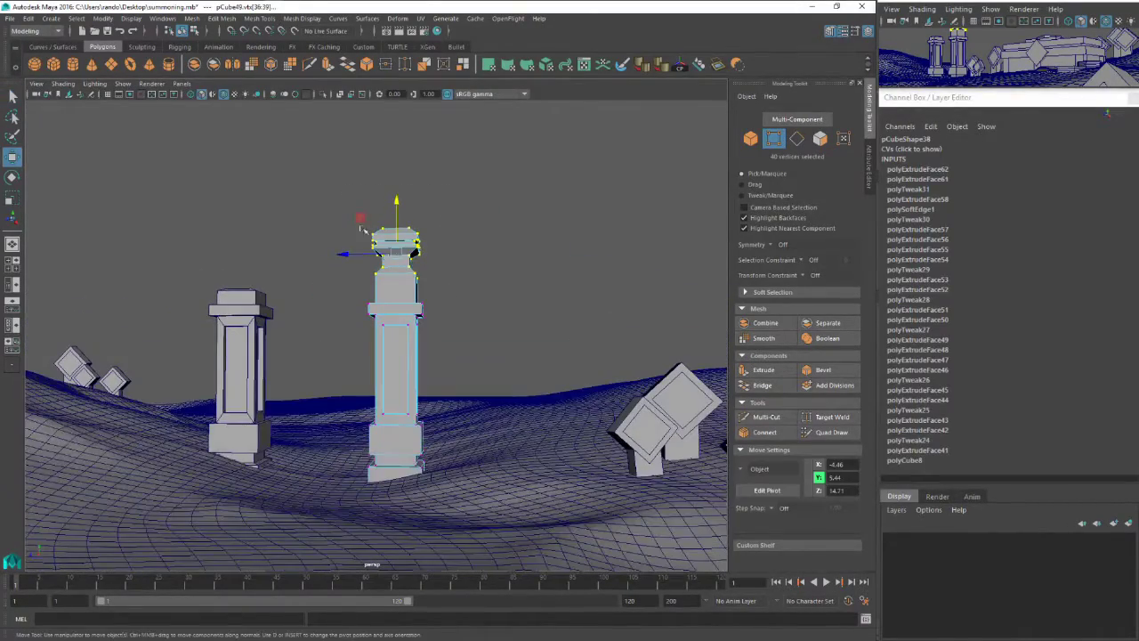
{"action": "left_click_drag", "start_coordinate": [480, 322], "coordinate": [442, 280]}
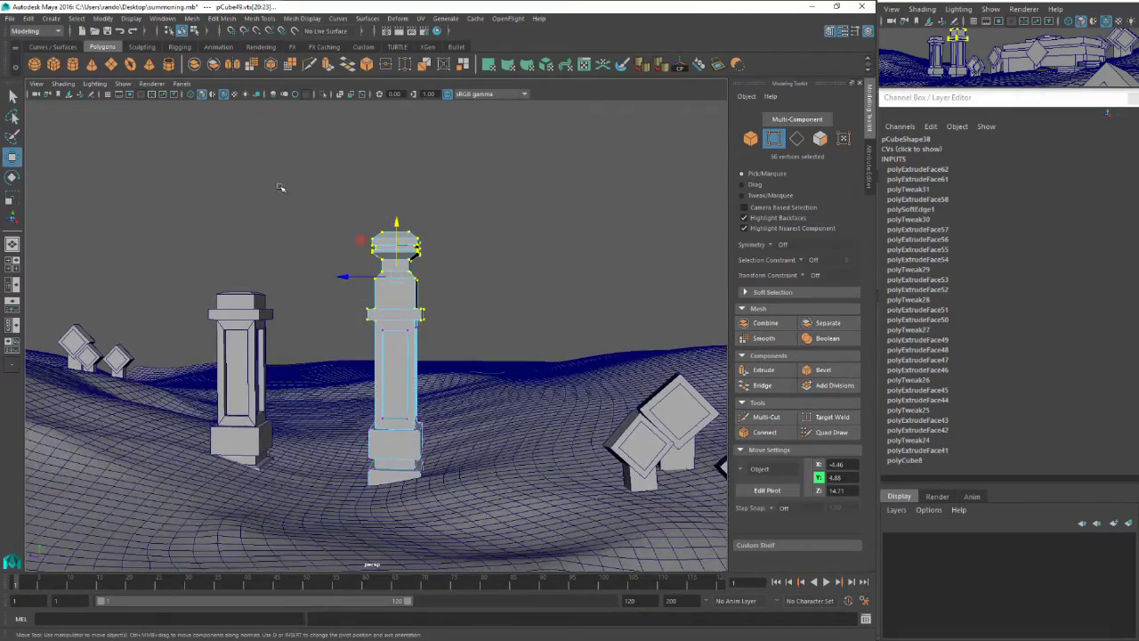
{"action": "left_click_drag", "start_coordinate": [281, 187], "coordinate": [384, 212]}
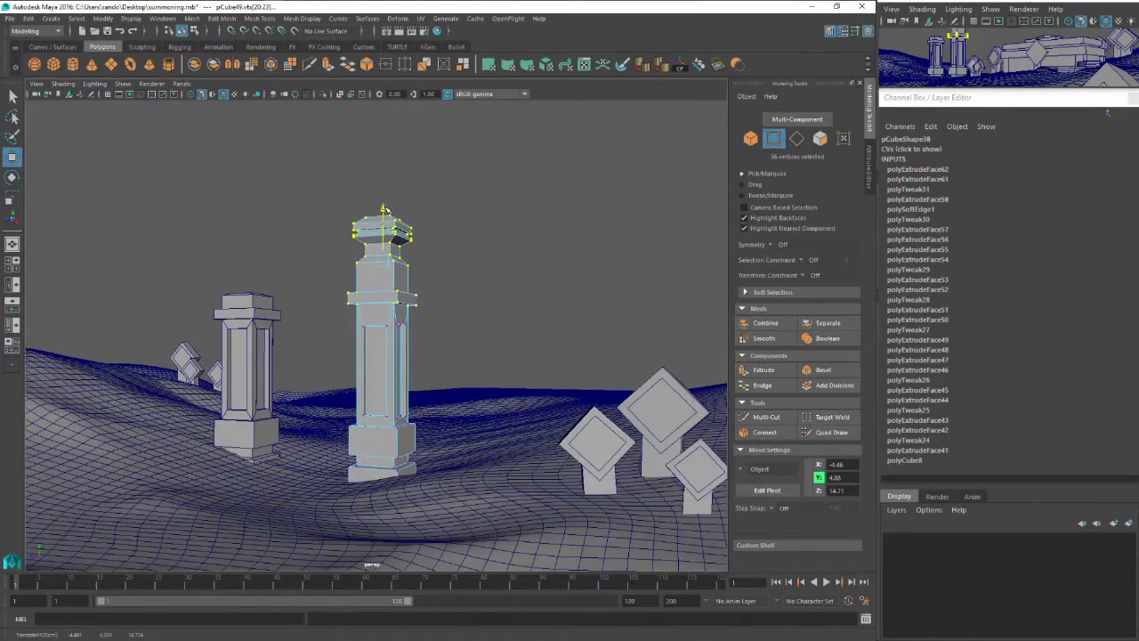
{"action": "left_click_drag", "start_coordinate": [394, 273], "coordinate": [399, 329], "text": "alt"}
{"action": "key", "text": "q"}
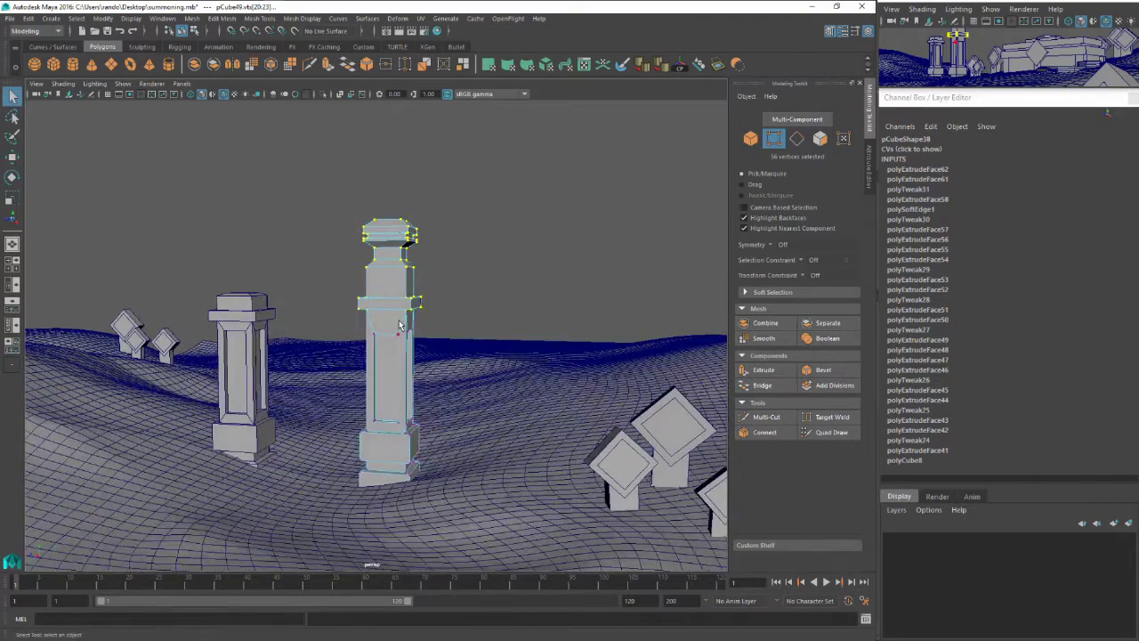
Undo the vertical move of the tall pillar's upper vertices
{"action": "right_click_drag", "start_coordinate": [399, 333], "coordinate": [419, 310]}
{"action": "left_click", "coordinate": [416, 402]}
{"action": "scroll", "coordinate": [417, 401], "scroll_direction": "down", "scroll_amount": 4}
{"action": "key", "text": "ctrl+z"}
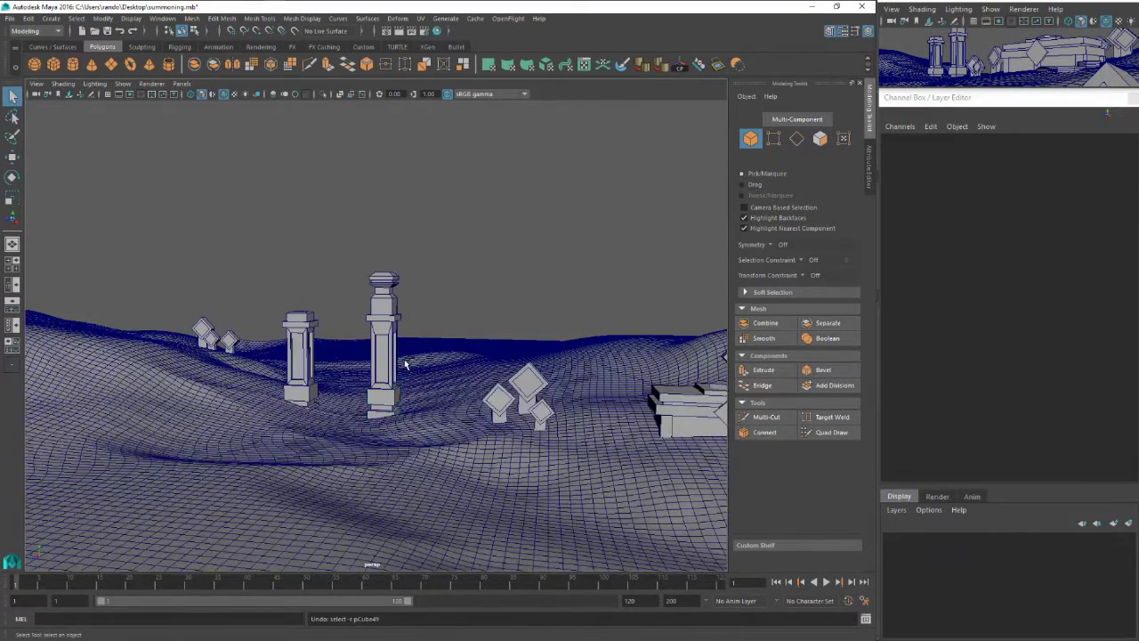
{"action": "left_click", "coordinate": [397, 359]}
{"action": "key", "text": "F9"}
{"action": "scroll", "coordinate": [393, 286], "scroll_direction": "up", "scroll_amount": 5}
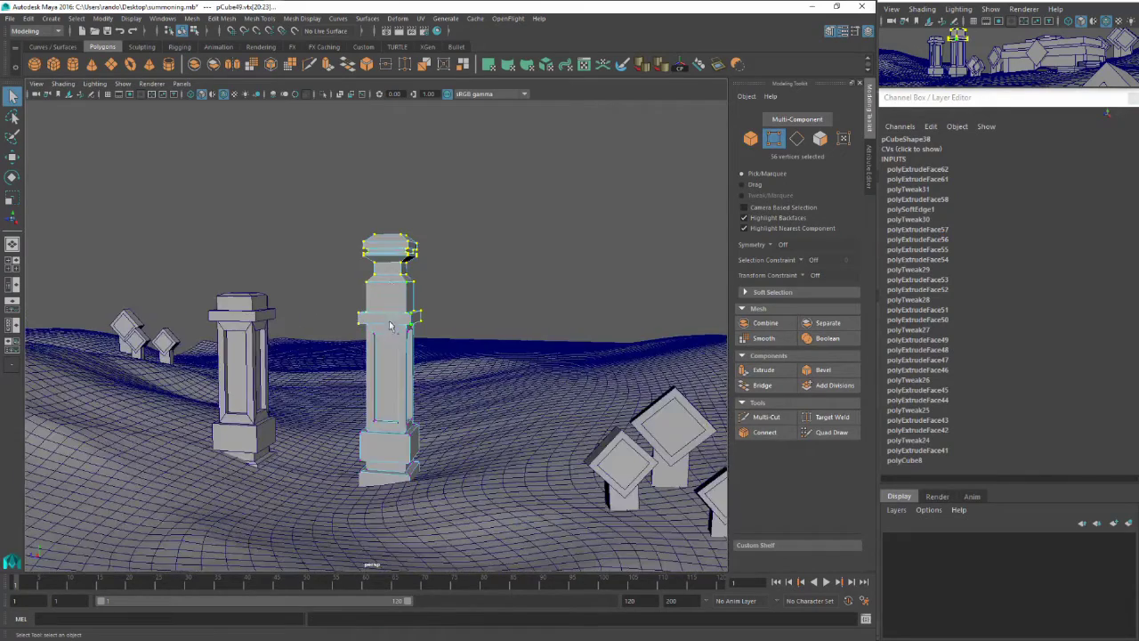
Insert two horizontal edge loops around the tall pillar's upper block with Multi-Cut
{"action": "right_click_drag", "start_coordinate": [392, 285], "coordinate": [385, 214]}
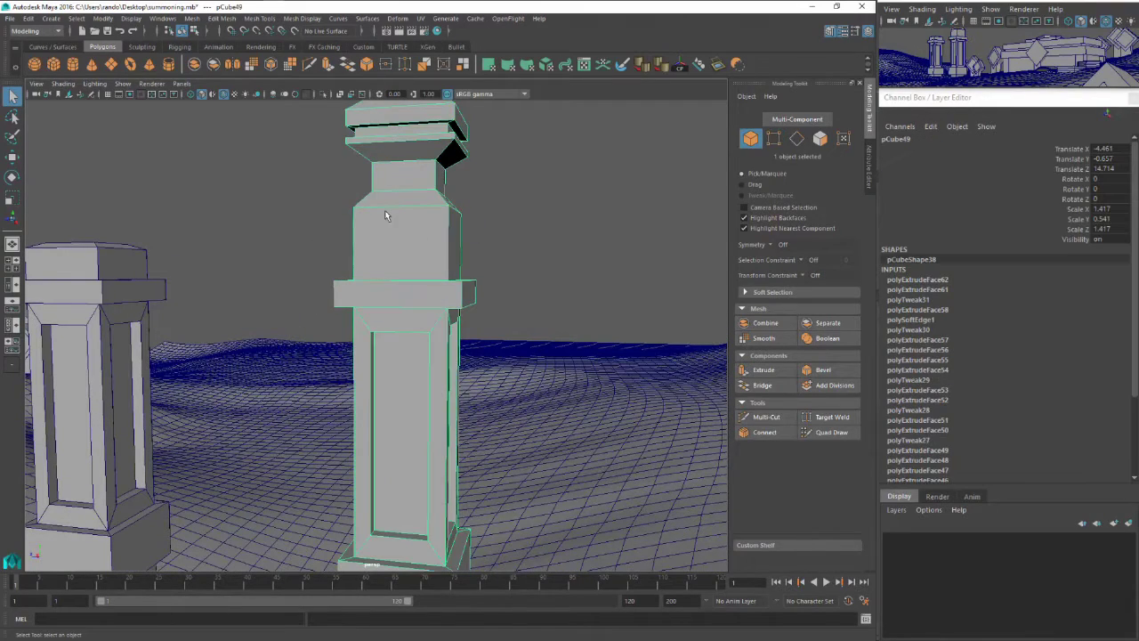
{"action": "left_click", "coordinate": [307, 65]}
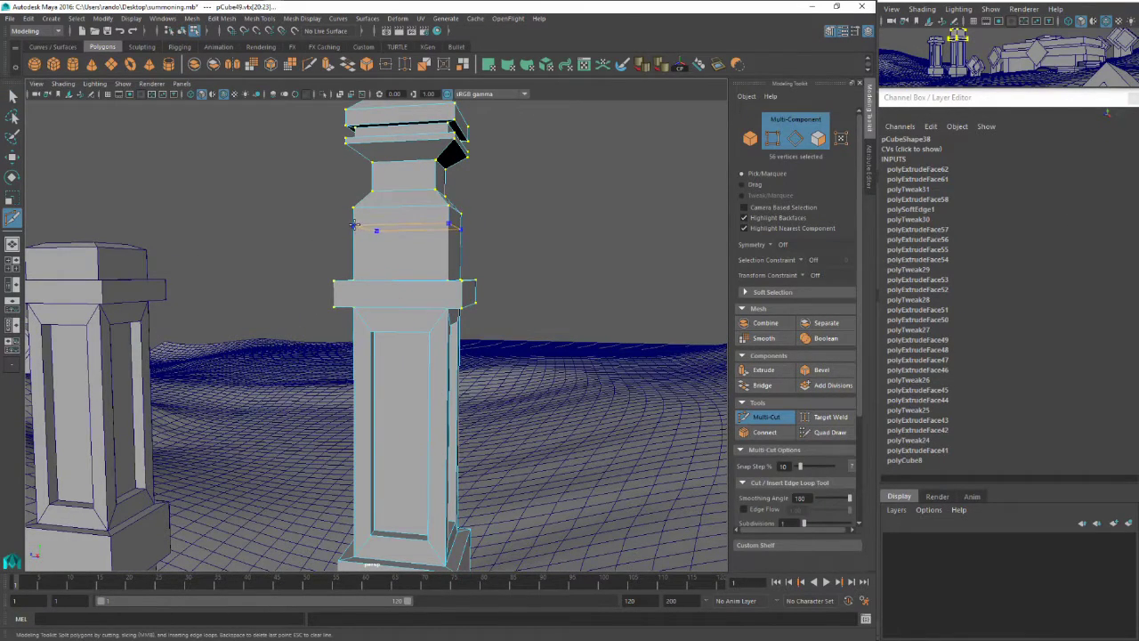
{"action": "left_click", "coordinate": [354, 224], "text": "ctrl"}
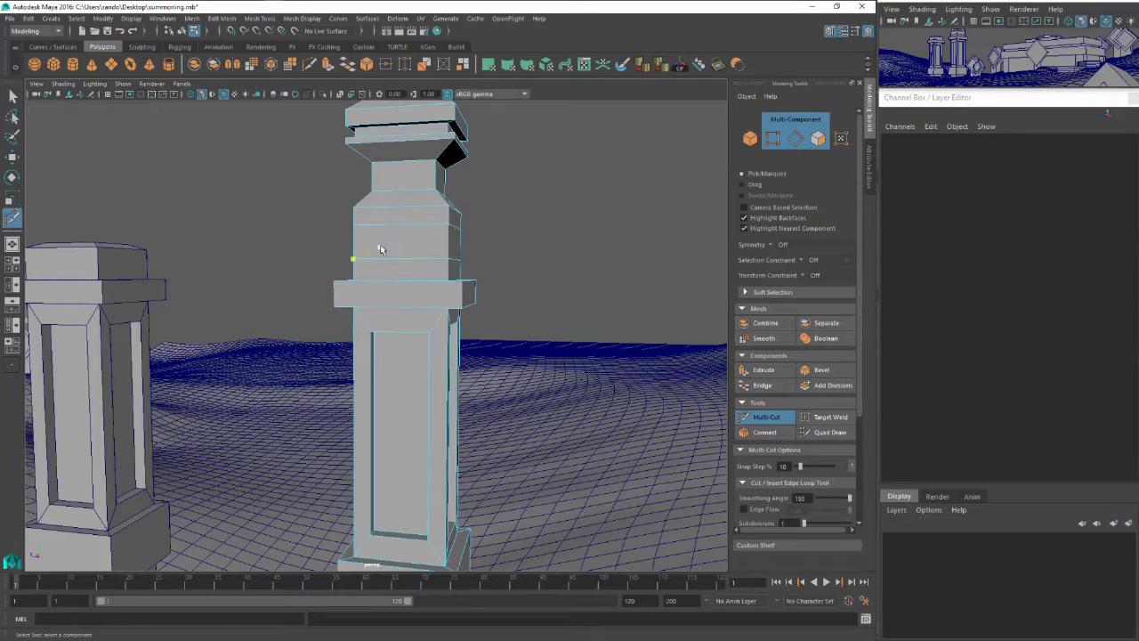
Extrude the four faces between the upper block's new edge loops and scale them inward to cut a groove
{"action": "key", "text": "q"}
{"action": "right_click_drag", "start_coordinate": [384, 244], "coordinate": [411, 250]}
{"action": "left_click", "coordinate": [394, 233]}
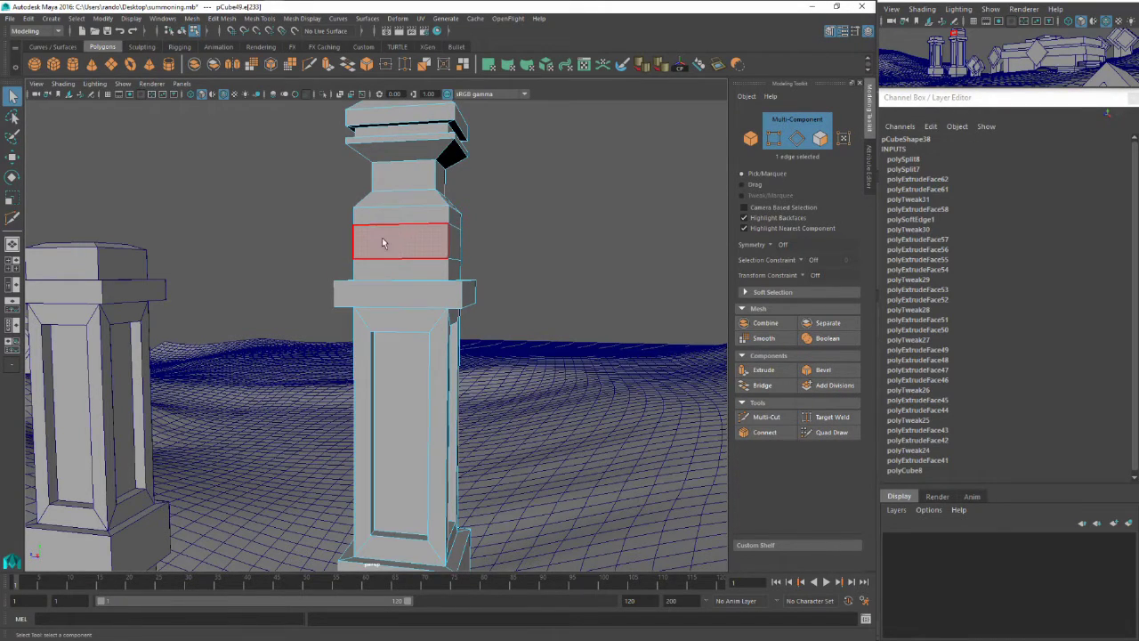
{"action": "left_click", "coordinate": [382, 242]}
{"action": "left_click_drag", "start_coordinate": [383, 243], "coordinate": [423, 216], "text": "alt"}
{"action": "double_click", "coordinate": [440, 243], "text": "shift"}
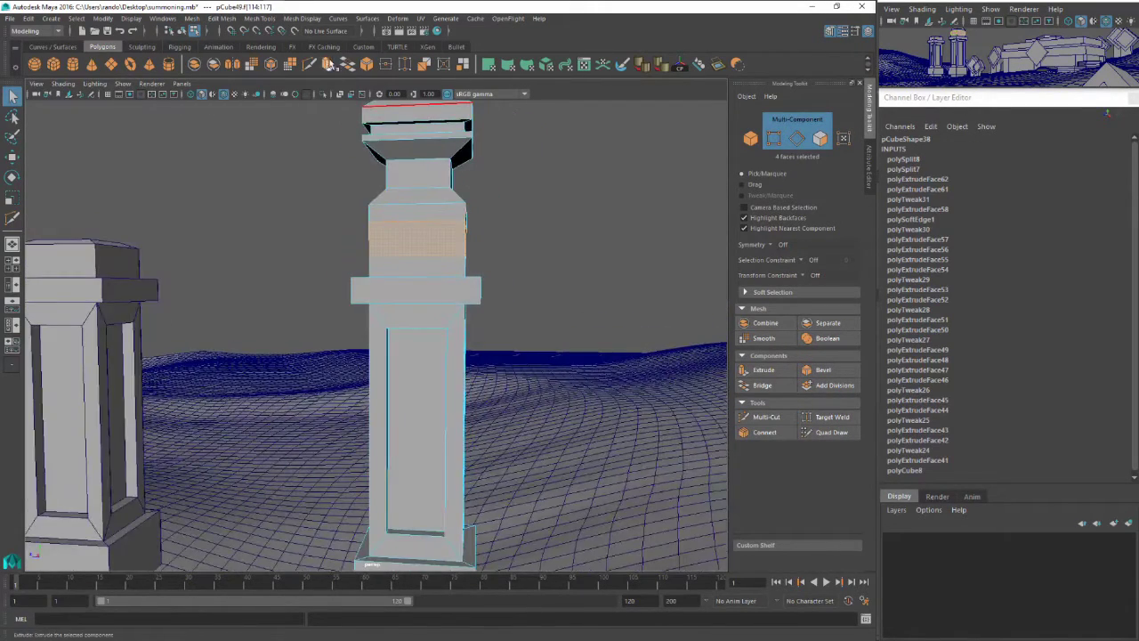
{"action": "key", "text": "ctrl+e"}
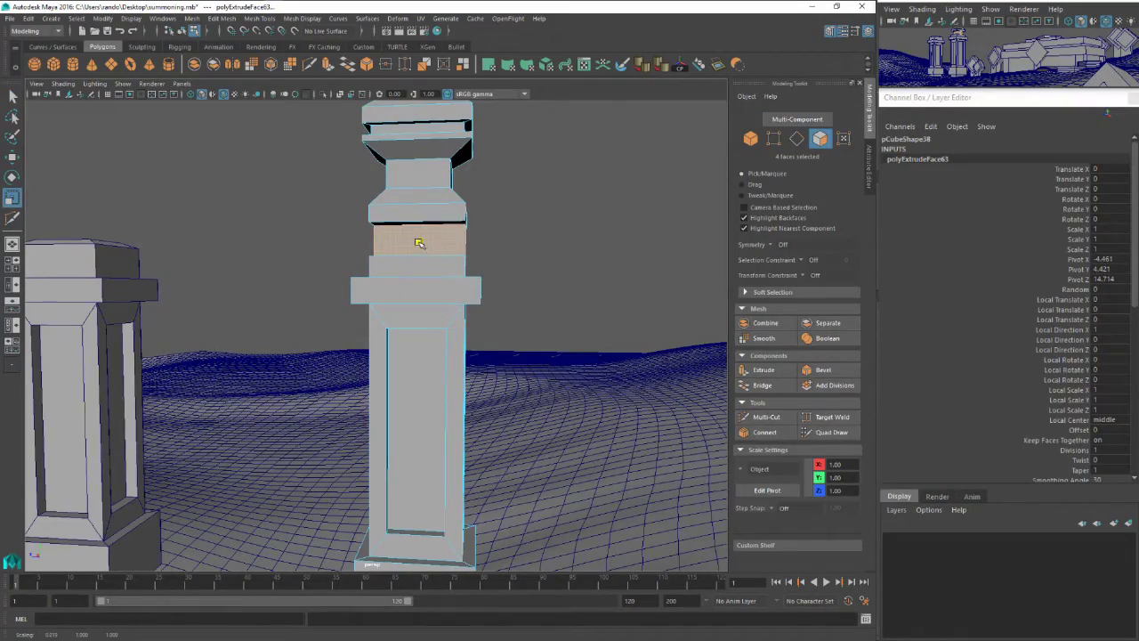
{"action": "key", "text": "q"}
{"action": "right_click_drag", "start_coordinate": [436, 212], "coordinate": [465, 193]}
{"action": "left_click", "coordinate": [488, 210]}
{"action": "scroll", "coordinate": [437, 318], "scroll_direction": "down", "scroll_amount": 8}
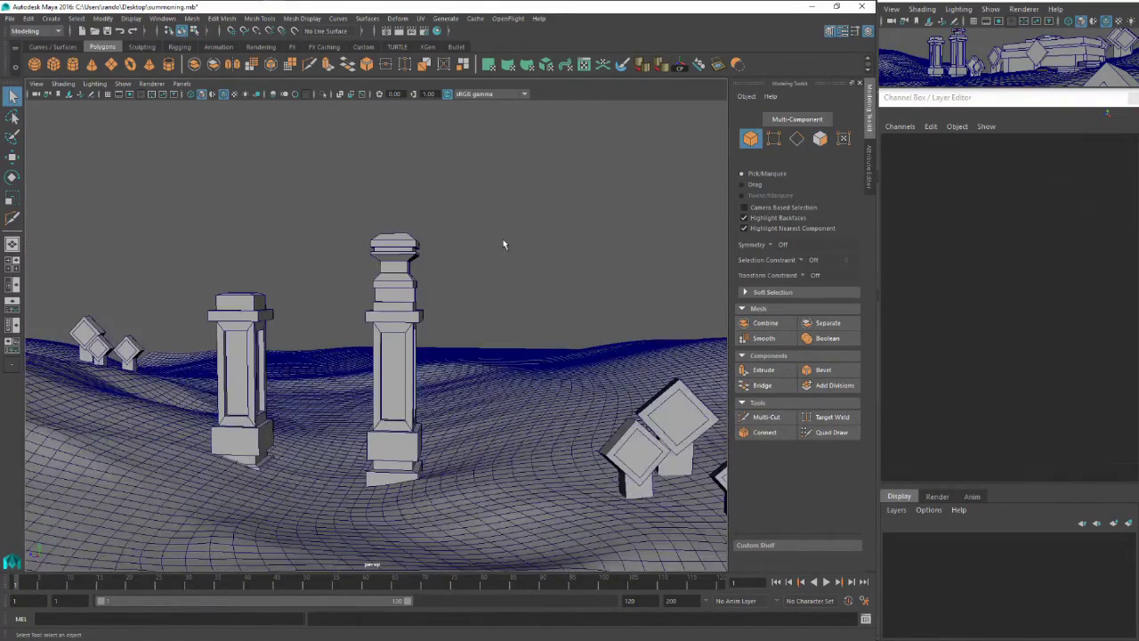
Move the tall pillar beyond the terrain's edge to about X -29.7, Y -1.3, Z 64.2
{"action": "left_click", "coordinate": [390, 345]}
{"action": "scroll", "coordinate": [391, 320], "scroll_direction": "down", "scroll_amount": 7}
{"action": "left_click_drag", "start_coordinate": [386, 258], "coordinate": [400, 363], "text": "alt"}
{"action": "scroll", "coordinate": [398, 324], "scroll_direction": "up", "scroll_amount": 6}
{"action": "scroll", "coordinate": [399, 326], "scroll_direction": "up", "scroll_amount": 6}
{"action": "scroll", "coordinate": [411, 352], "scroll_direction": "down", "scroll_amount": 12}
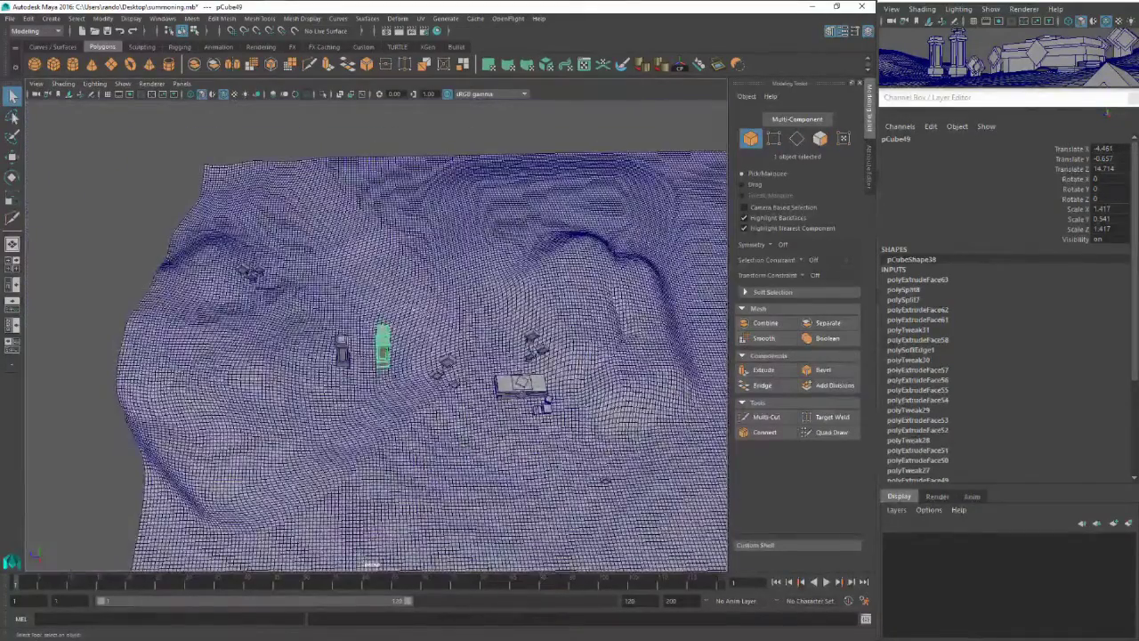
{"action": "key", "text": "w"}
{"action": "left_click_drag", "start_coordinate": [384, 410], "coordinate": [254, 210]}
{"action": "middle_click_drag", "start_coordinate": [254, 210], "coordinate": [393, 250], "text": "alt"}
{"action": "left_click_drag", "start_coordinate": [393, 251], "coordinate": [166, 187], "text": "alt"}
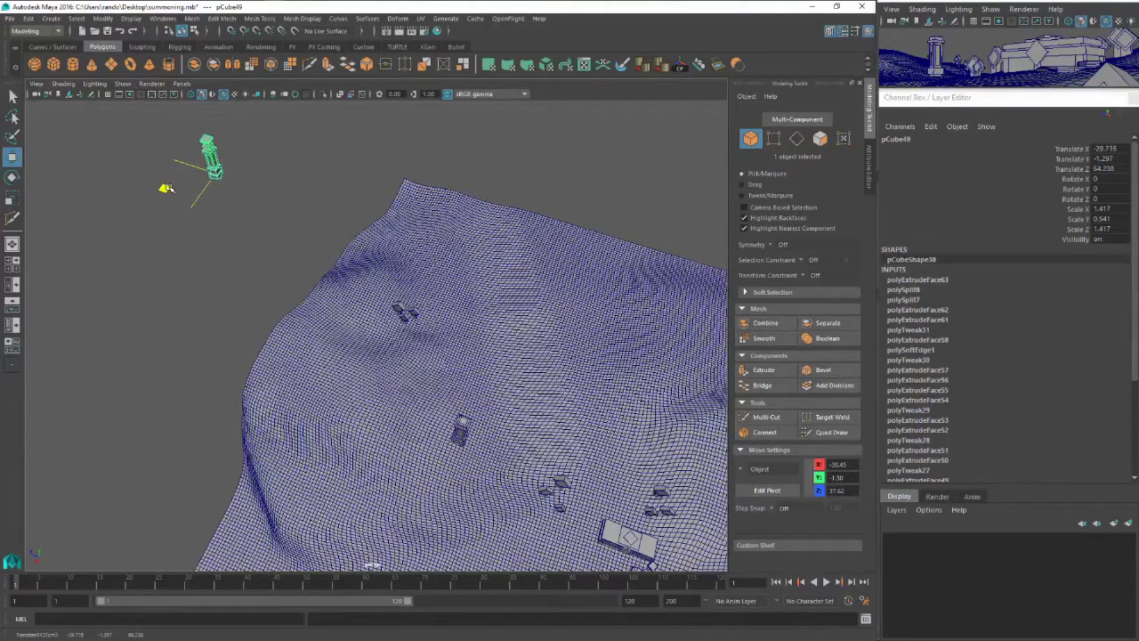
Rotate the tall pillar 30 degrees about Y and scale it up to about 1.862, 0.711, 1.862
{"action": "key", "text": "e"}
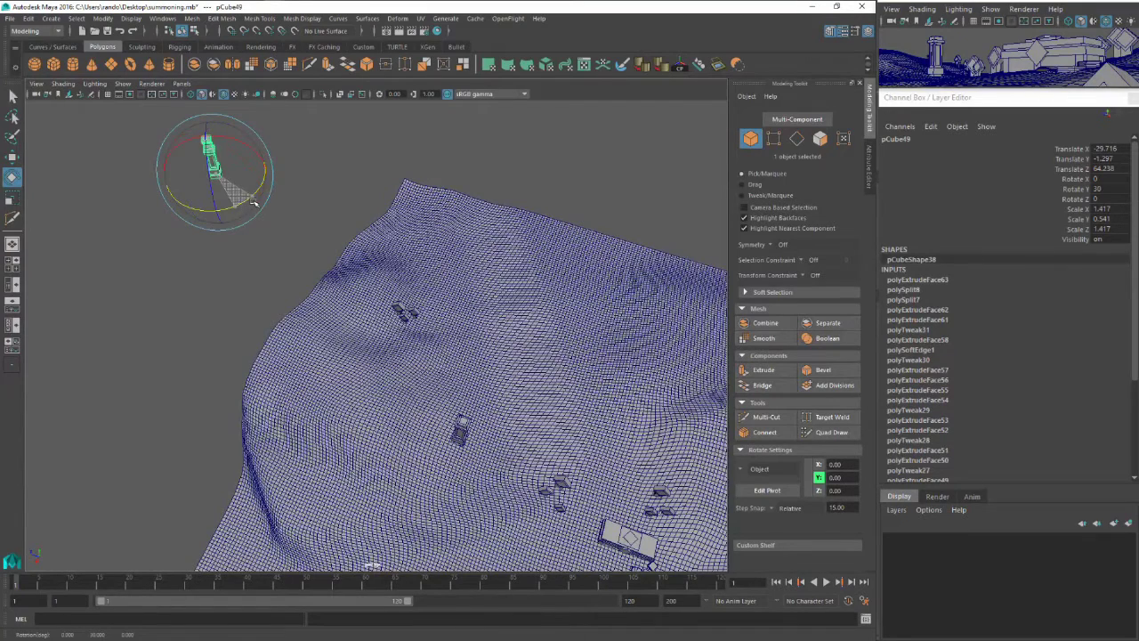
{"action": "key", "text": "f"}
{"action": "scroll", "coordinate": [315, 249], "scroll_direction": "down", "scroll_amount": 3}
{"action": "left_click_drag", "start_coordinate": [315, 250], "coordinate": [324, 178], "text": "alt"}
{"action": "key", "text": "w"}
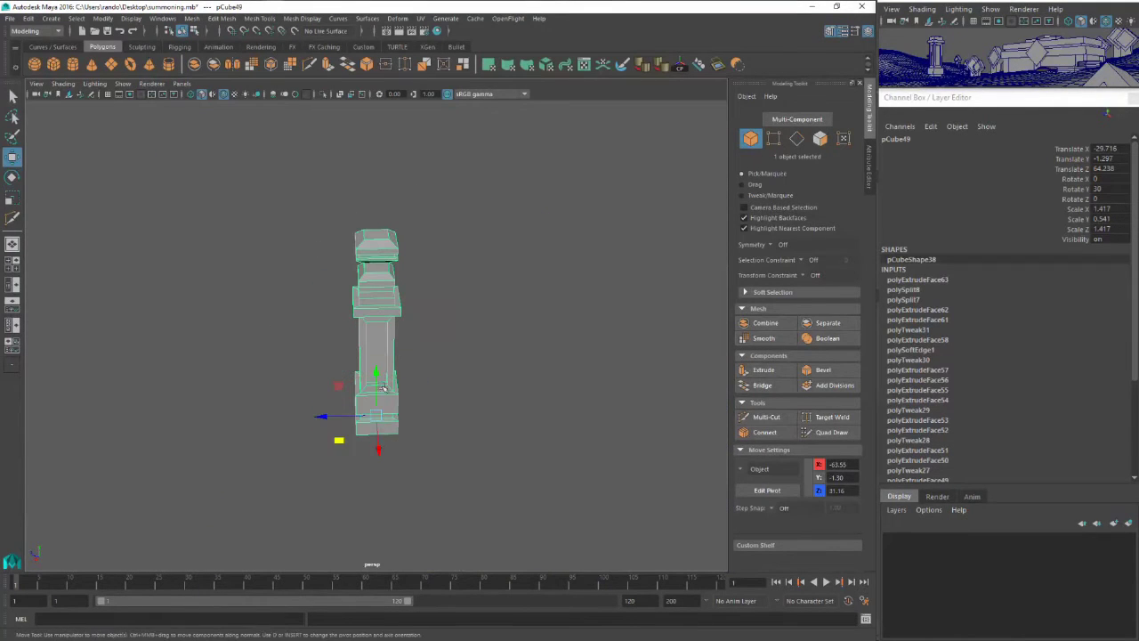
{"action": "key", "text": "r"}
{"action": "left_click_drag", "start_coordinate": [378, 415], "coordinate": [440, 401]}
{"action": "key", "text": "w"}
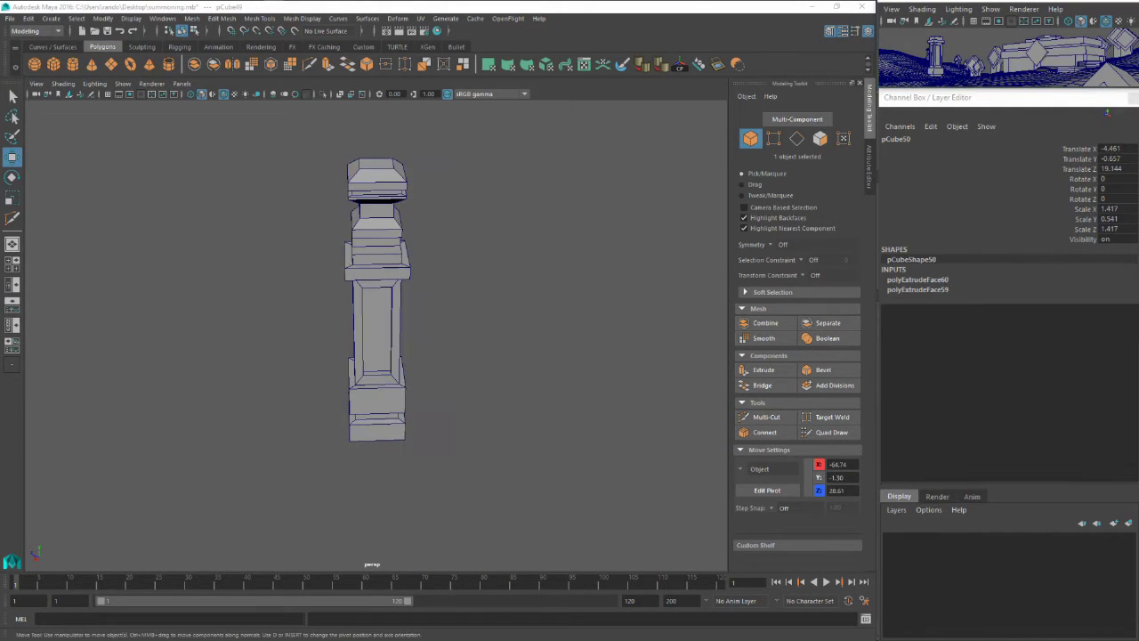
Move the shorter pillar farther back in the camera view and check the pillar layout against the concept sketch in Photoshop
{"action": "left_click_drag", "start_coordinate": [935, 60], "coordinate": [939, 62]}
{"action": "left_click", "coordinate": [378, 329]}
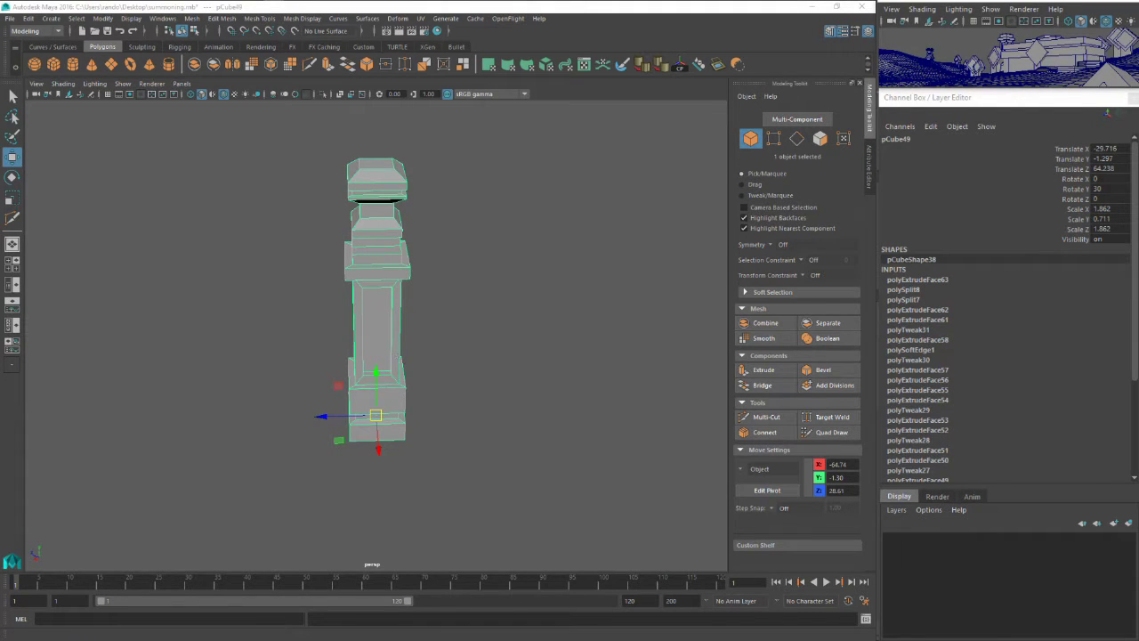
{"action": "key", "text": "alt+Tab"}
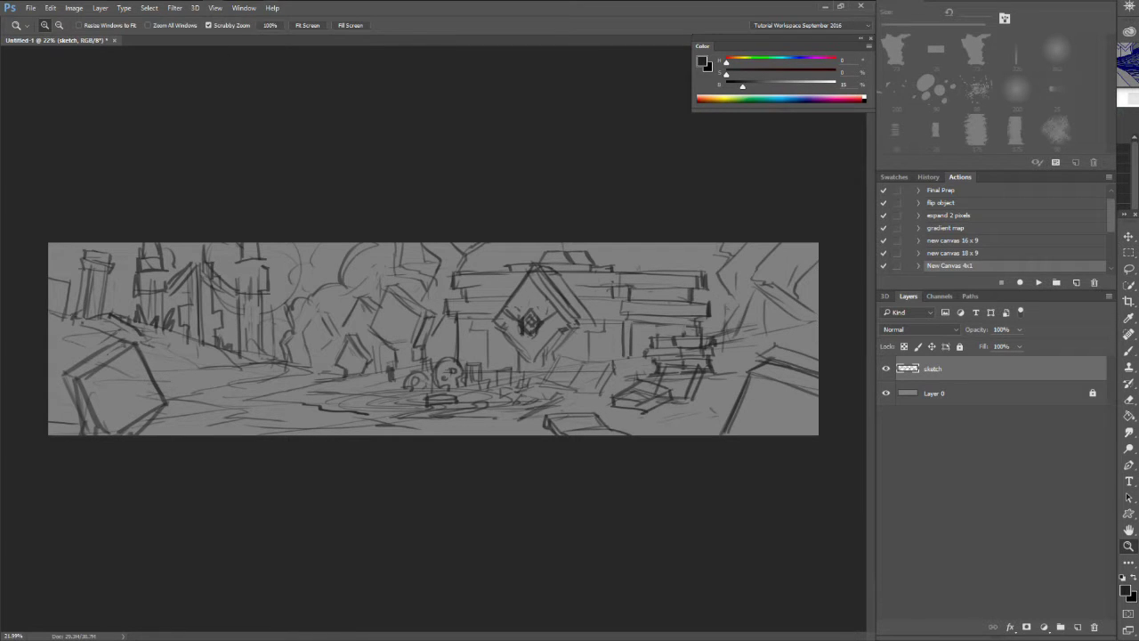
{"action": "key", "text": "alt+Tab"}
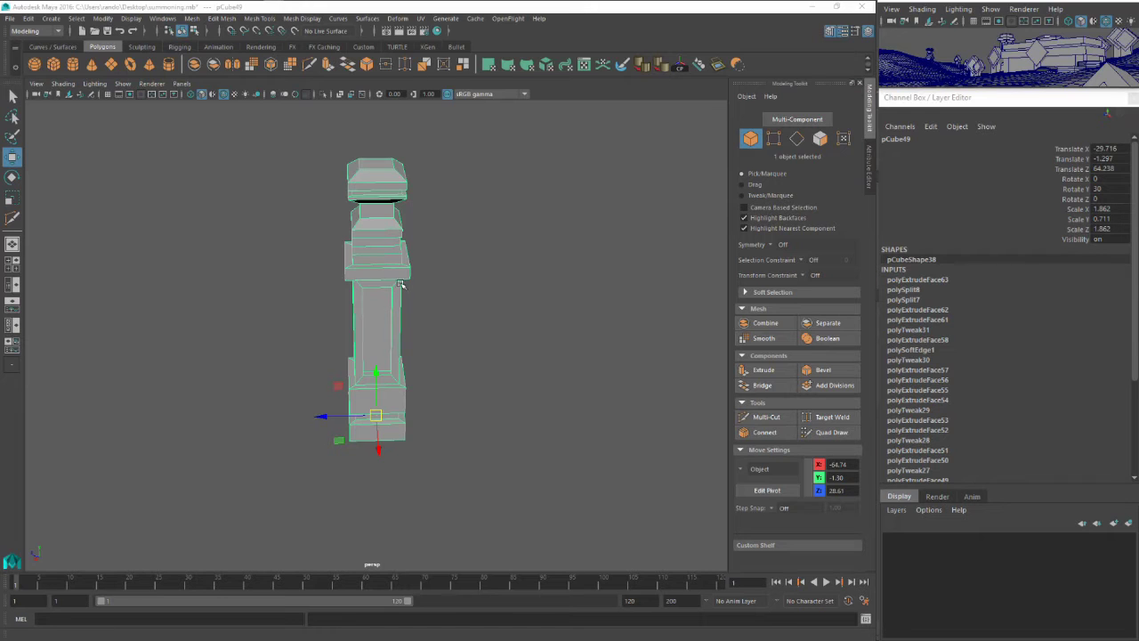
Move the tall pillar farther out to about X -42.5, Z 85.3 and rotate it to 60 degrees about Y
{"action": "left_click_drag", "start_coordinate": [377, 445], "coordinate": [402, 356]}
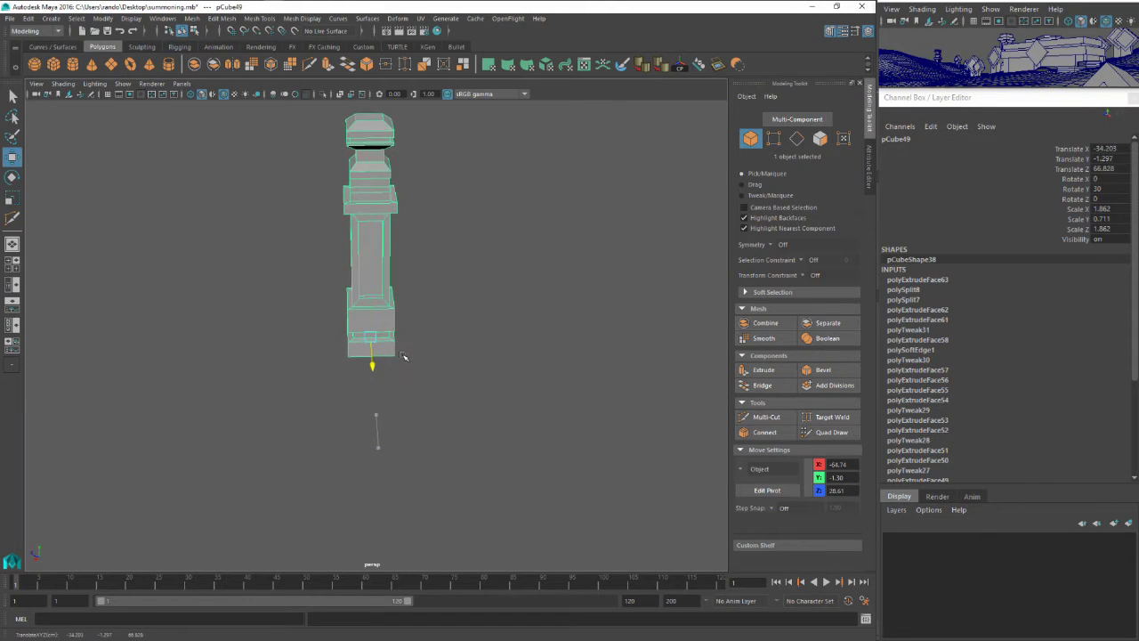
{"action": "left_click_drag", "start_coordinate": [332, 358], "coordinate": [196, 219]}
{"action": "key", "text": "e"}
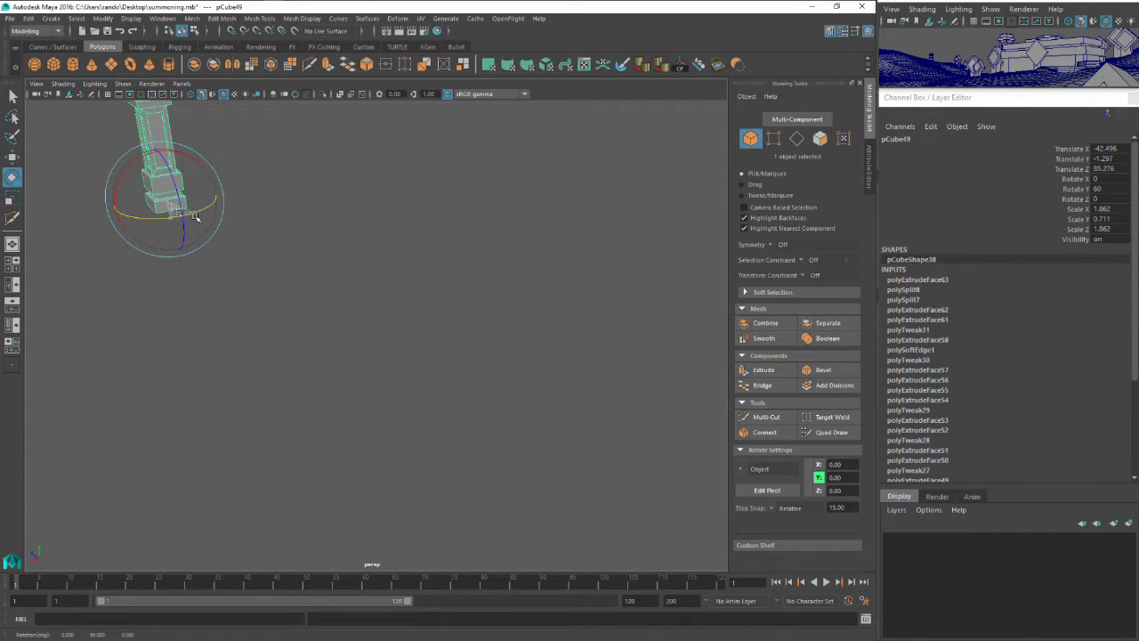
Scale the tall pillar up to 2.45, 0.936, 2.45 and raise it to Y 0.832
{"action": "middle_click_drag", "start_coordinate": [358, 283], "coordinate": [418, 380], "text": "alt"}
{"action": "key", "text": "r"}
{"action": "left_click_drag", "start_coordinate": [213, 278], "coordinate": [258, 283]}
{"action": "key", "text": "w"}
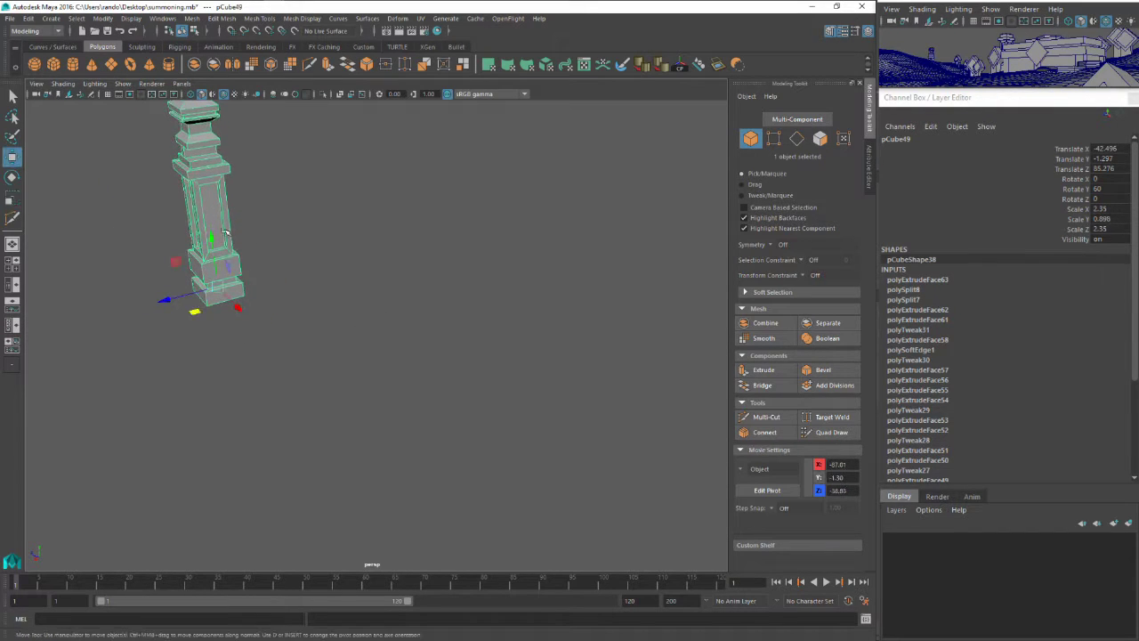
{"action": "left_click_drag", "start_coordinate": [206, 199], "coordinate": [207, 198]}
{"action": "key", "text": "ctrl+z"}
{"action": "left_click_drag", "start_coordinate": [213, 237], "coordinate": [208, 203]}
{"action": "key", "text": "r"}
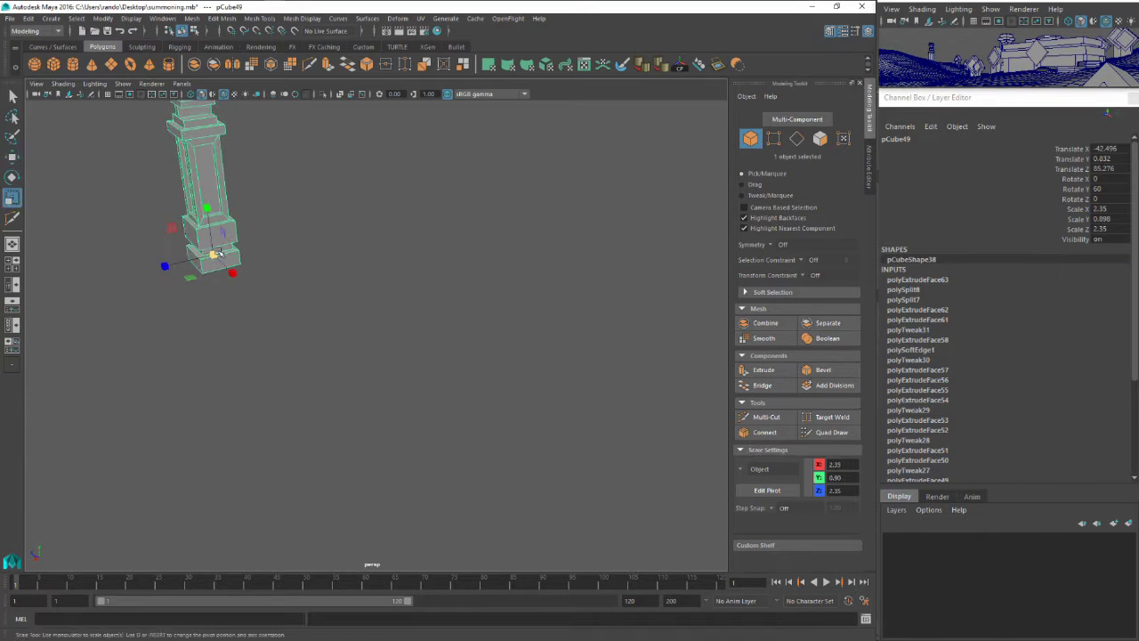
{"action": "left_click_drag", "start_coordinate": [190, 277], "coordinate": [215, 255]}
{"action": "key", "text": "ctrl+z"}
{"action": "middle_click_drag", "start_coordinate": [246, 260], "coordinate": [258, 308], "text": "alt"}
Duplicate the tall pillar to about X -49.2, Z 81.4 and shift the original slightly away from the copy
{"action": "key", "text": "w"}
{"action": "key", "text": "ctrl+d"}
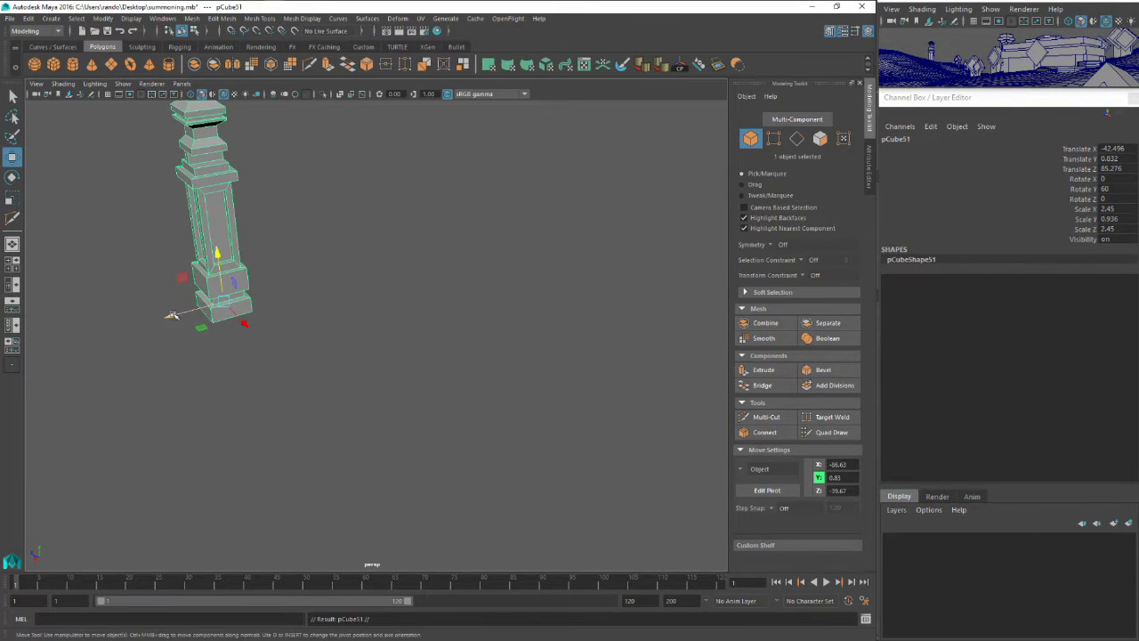
{"action": "left_click_drag", "start_coordinate": [210, 311], "coordinate": [301, 292]}
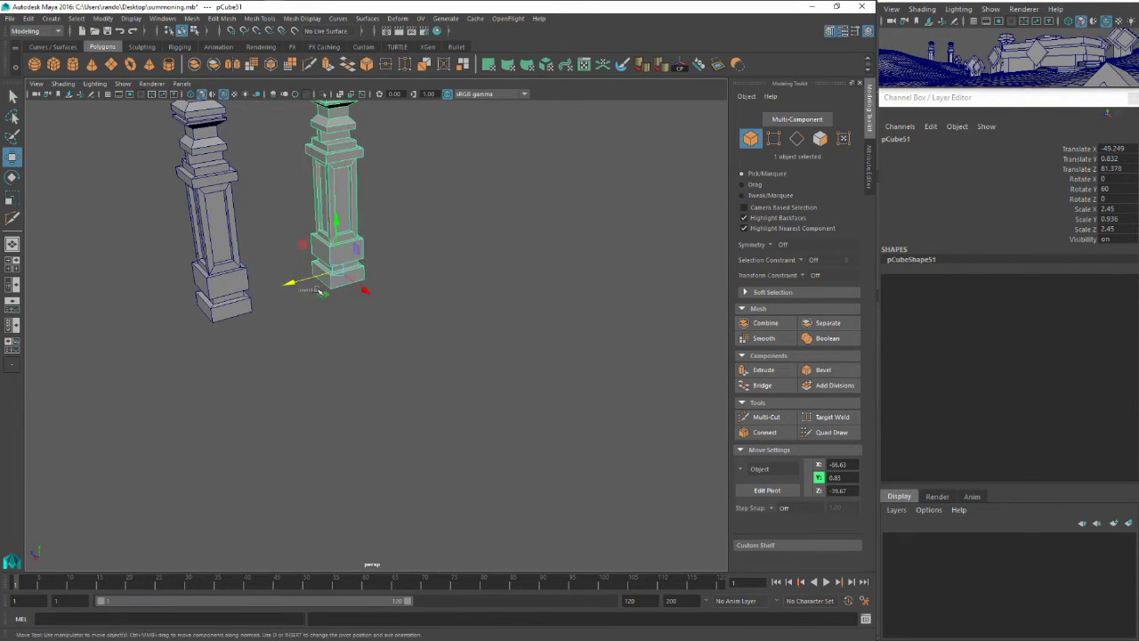
{"action": "left_click", "coordinate": [311, 303]}
{"action": "left_click", "coordinate": [223, 211]}
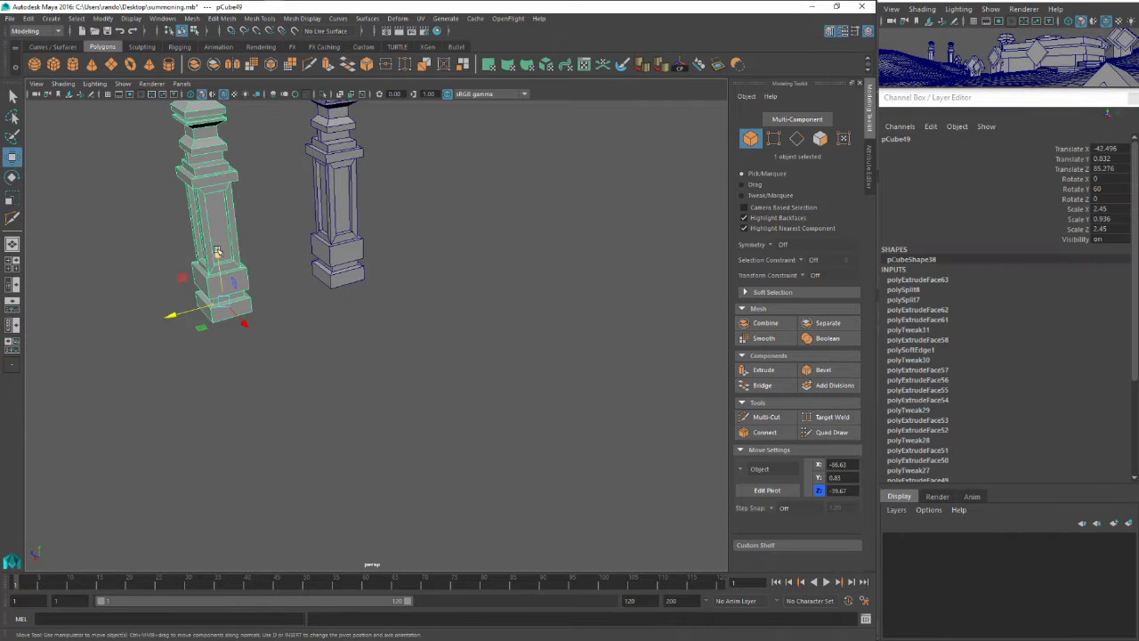
{"action": "left_click_drag", "start_coordinate": [171, 314], "coordinate": [159, 317]}
Select both tall pillars, move them to about Y 4.1 and farther out, and scale them up to 2.76, 1.054, 2.76
{"action": "left_click", "coordinate": [325, 267], "text": "shift"}
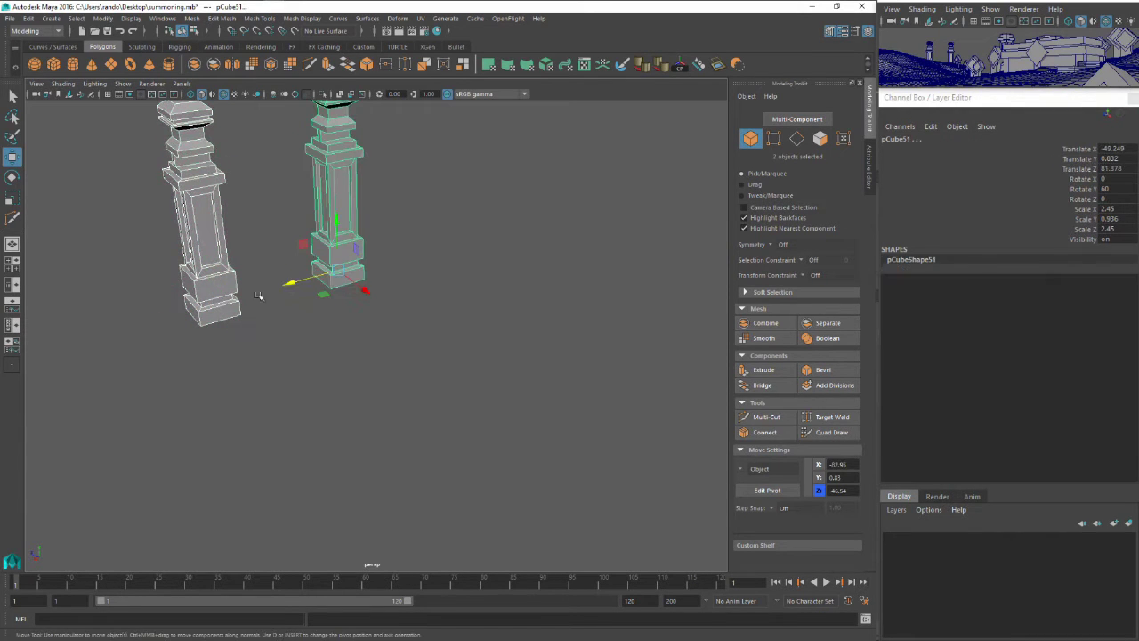
{"action": "left_click_drag", "start_coordinate": [290, 284], "coordinate": [228, 203]}
{"action": "left_click_drag", "start_coordinate": [258, 231], "coordinate": [230, 214], "text": "alt"}
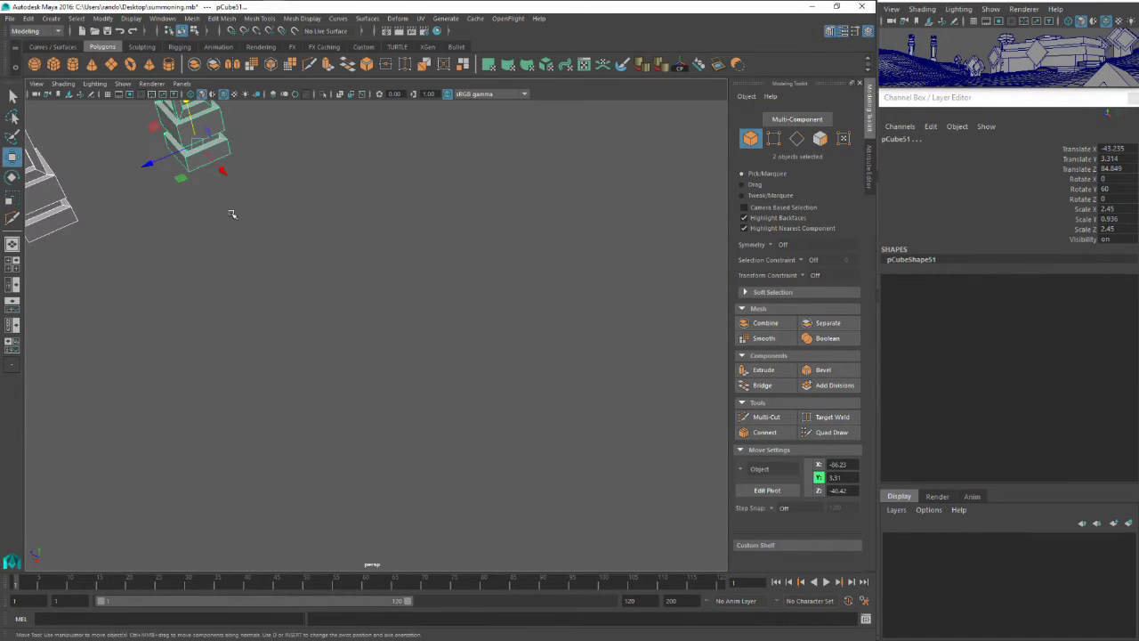
{"action": "left_click_drag", "start_coordinate": [225, 174], "coordinate": [197, 142]}
{"action": "middle_click_drag", "start_coordinate": [218, 153], "coordinate": [397, 288], "text": "alt"}
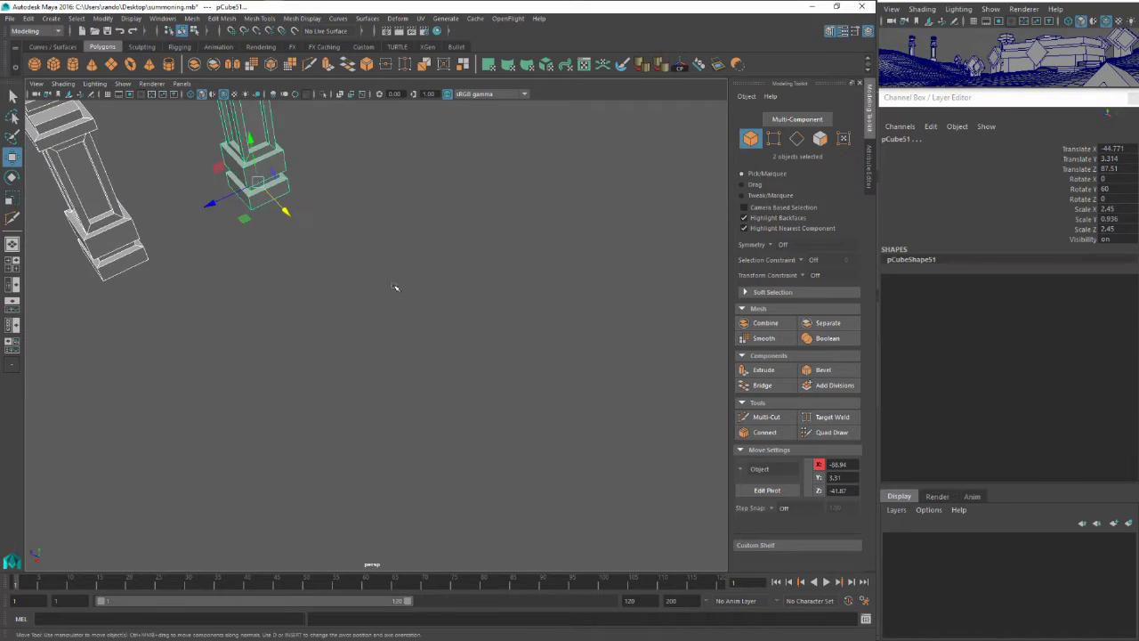
{"action": "left_click_drag", "start_coordinate": [397, 288], "coordinate": [322, 242], "text": "alt"}
{"action": "mouse_move", "coordinate": [411, 303]}
{"action": "left_mouse_down"}
{"action": "mouse_move", "coordinate": [400, 289]}
{"action": "mouse_move", "coordinate": [411, 299]}
{"action": "left_mouse_up"}
{"action": "key", "text": "r"}
{"action": "key", "text": "ctrl+z"}
Space the original tall pillar farther from its copy at about X -35.4, Z 93.5, and raise both to about Y 4.6
{"action": "left_click", "coordinate": [269, 238]}
{"action": "key", "text": "w"}
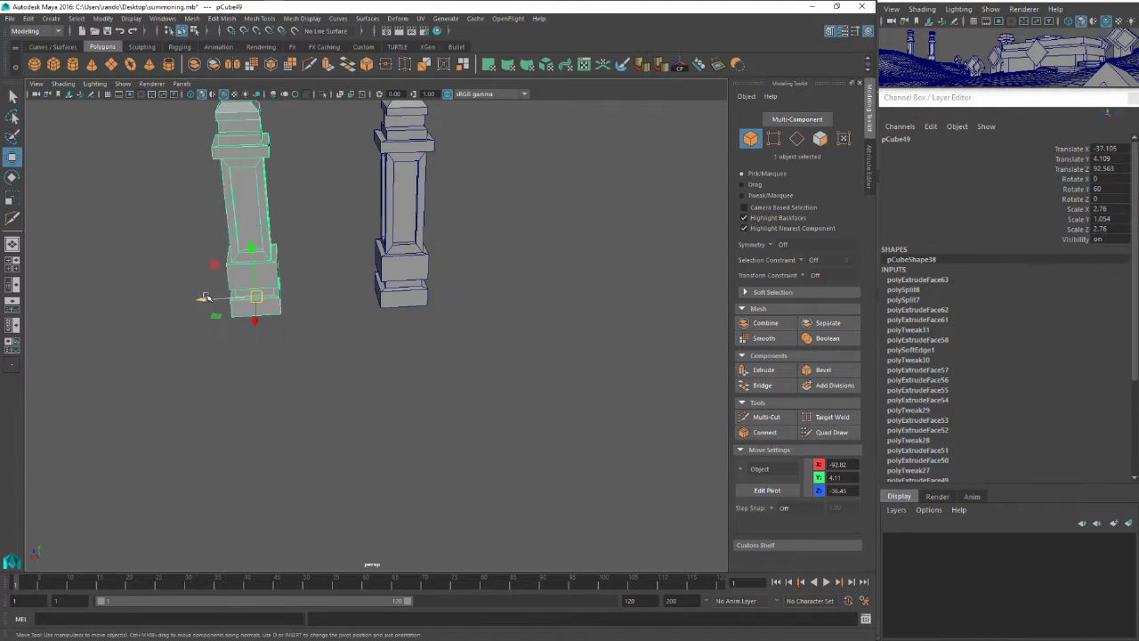
{"action": "left_click_drag", "start_coordinate": [204, 297], "coordinate": [167, 300]}
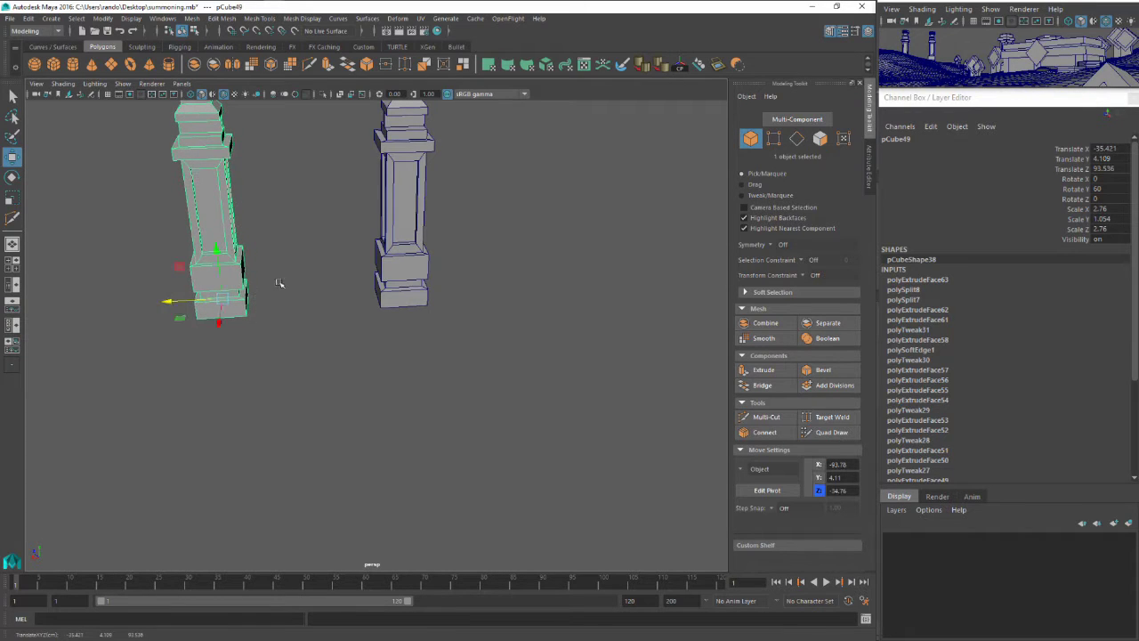
{"action": "left_click", "coordinate": [401, 237], "text": "shift"}
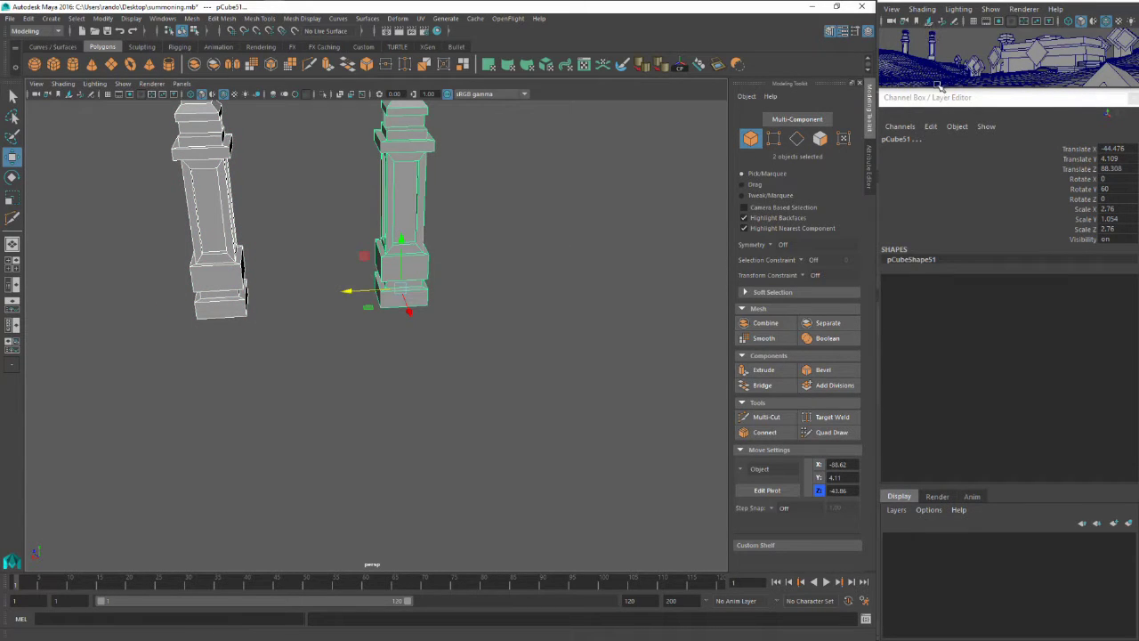
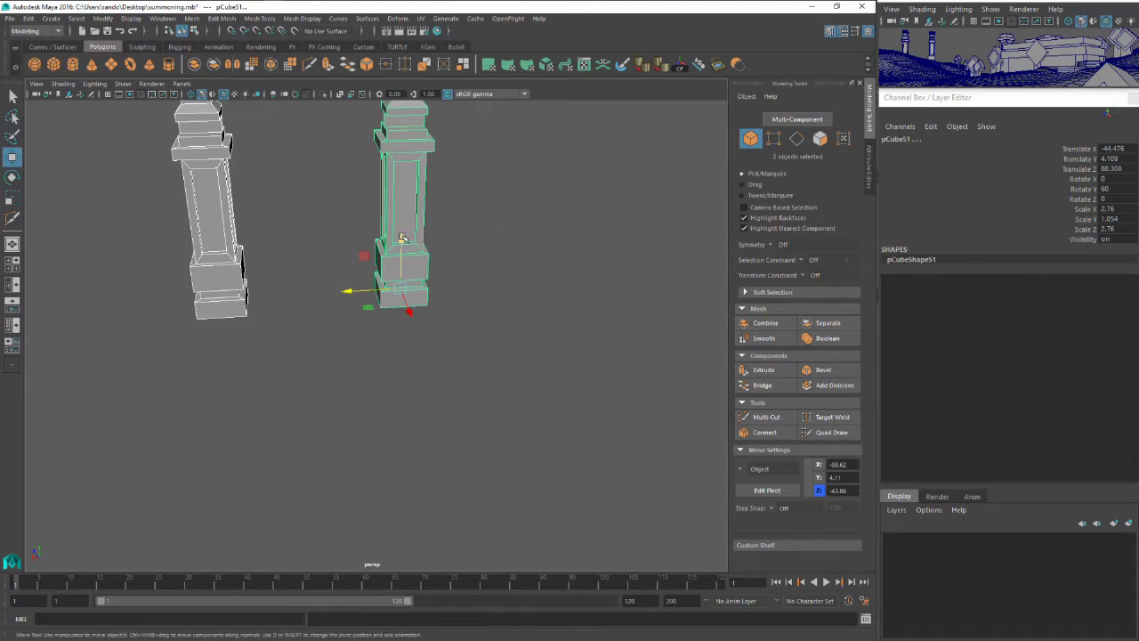
{"action": "left_click_drag", "start_coordinate": [401, 237], "coordinate": [402, 231]}
{"action": "key", "text": "e"}
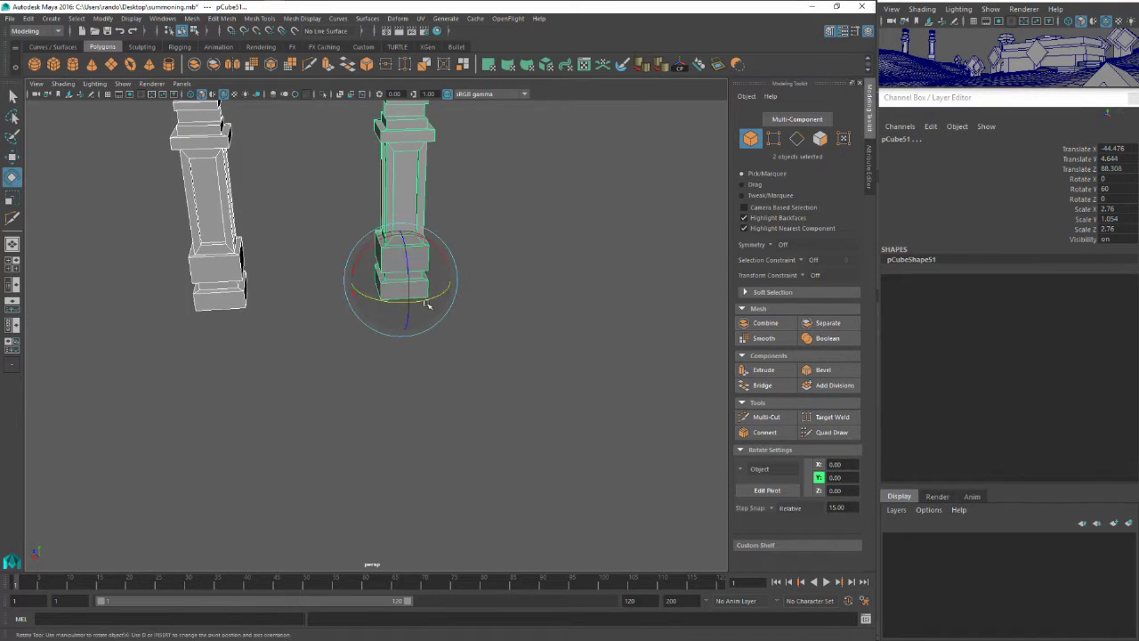
{"action": "left_click_drag", "start_coordinate": [425, 301], "coordinate": [433, 288]}
{"action": "key", "text": "ctrl+z"}
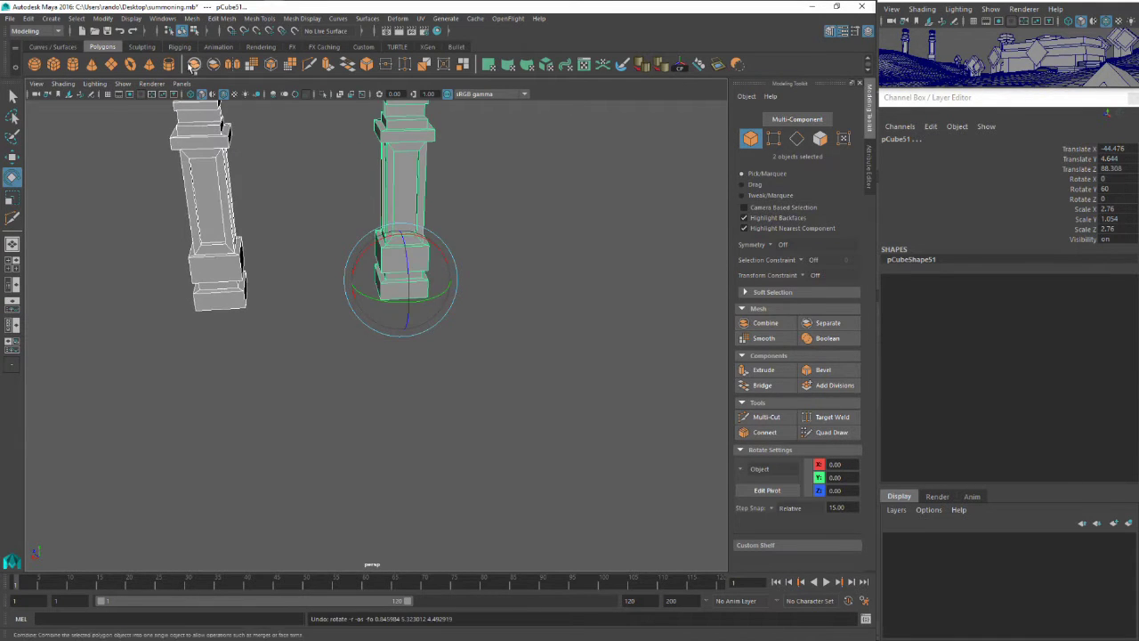
Combine the two tall pillars into one mesh with a centered pivot and rotate it to about 4.2, 15.3, 1.3 degrees
{"action": "left_click", "coordinate": [193, 65]}
{"action": "left_click", "coordinate": [678, 69]}
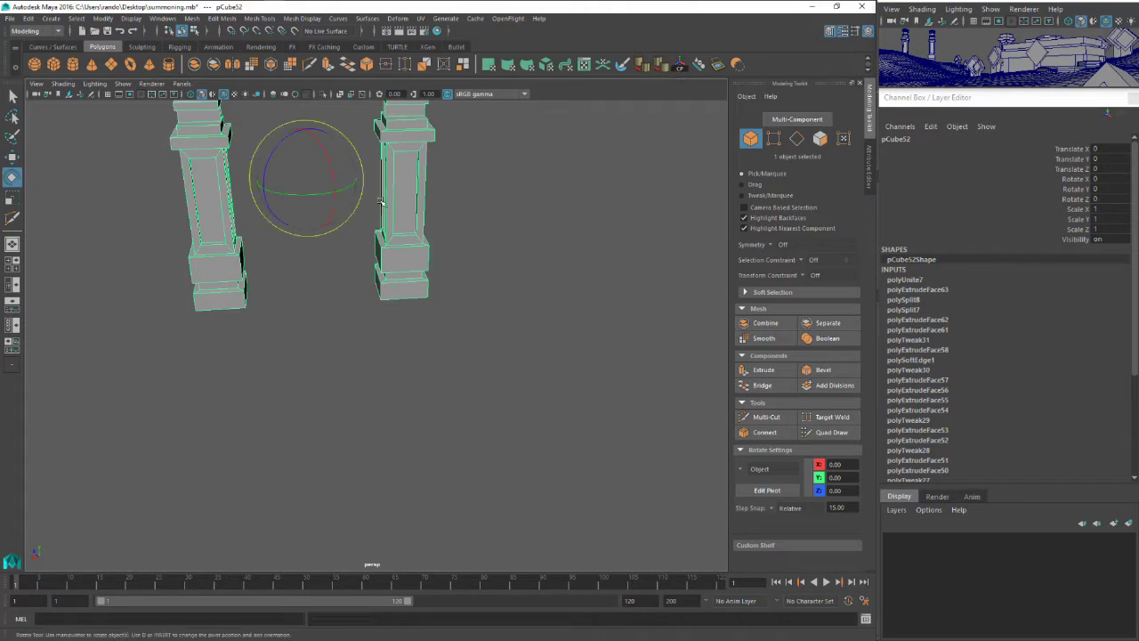
{"action": "left_click_drag", "start_coordinate": [381, 201], "coordinate": [344, 210], "text": "alt"}
{"action": "left_click_drag", "start_coordinate": [278, 263], "coordinate": [268, 229]}
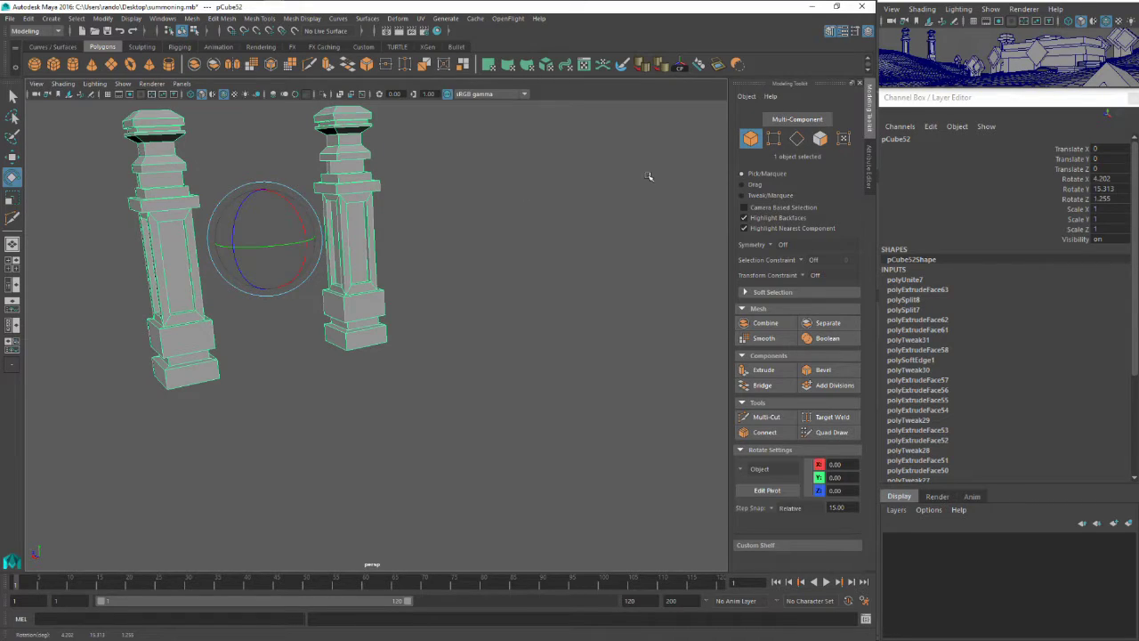
Move the shorter pillar beyond the terrain to about X -132.6, Z 46.4 and scale it up to 3.687, 1.408, 3.687
{"action": "left_click", "coordinate": [465, 270]}
{"action": "scroll", "coordinate": [450, 298], "scroll_direction": "down", "scroll_amount": 6}
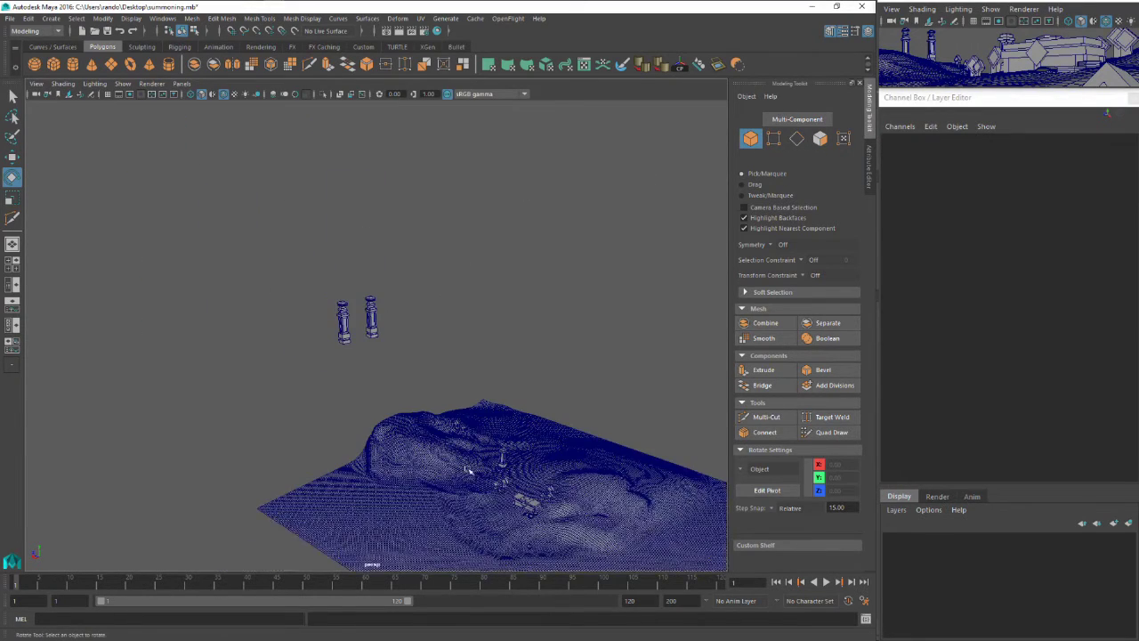
{"action": "left_click_drag", "start_coordinate": [509, 471], "coordinate": [599, 350], "text": "alt"}
{"action": "left_click", "coordinate": [605, 363]}
{"action": "key", "text": "w"}
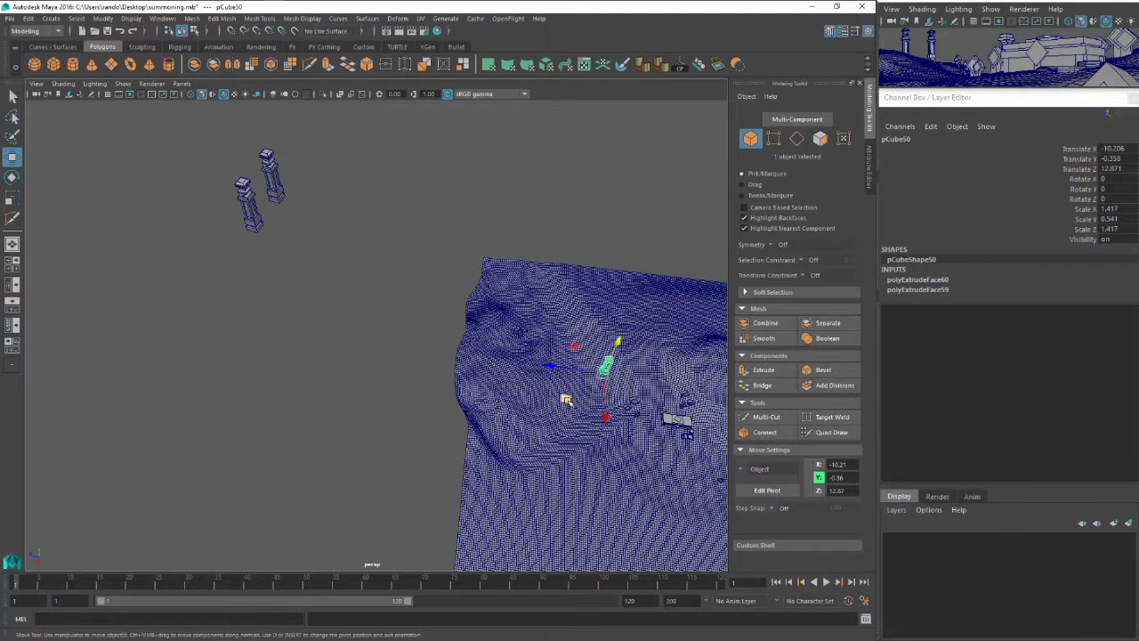
{"action": "left_click_drag", "start_coordinate": [566, 399], "coordinate": [402, 138]}
{"action": "key", "text": "r"}
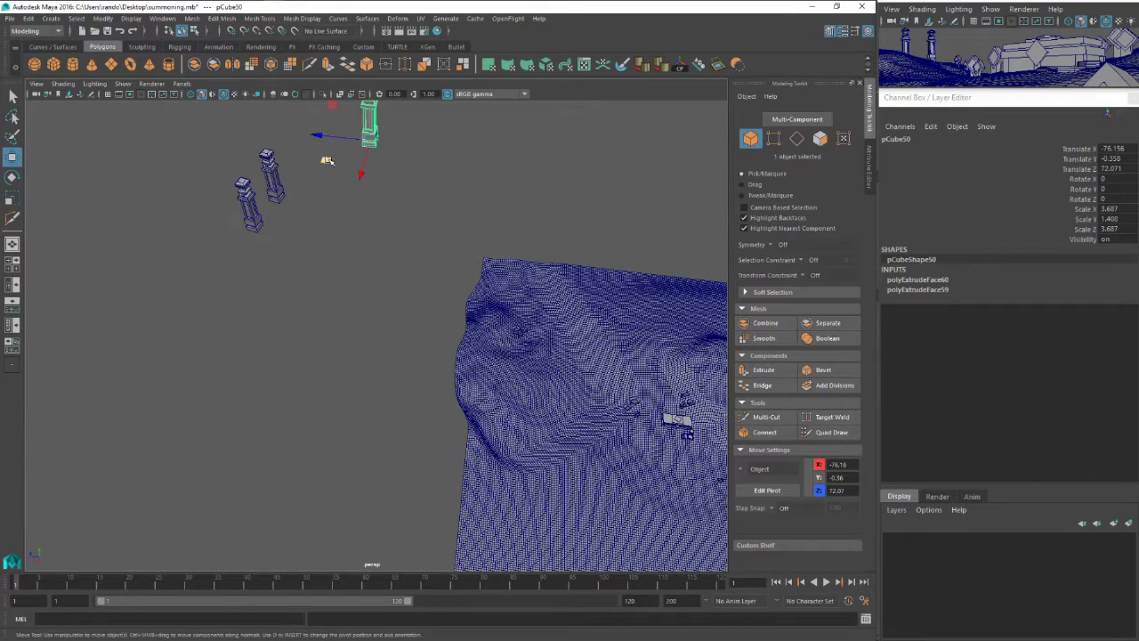
{"action": "middle_click_drag", "start_coordinate": [326, 161], "coordinate": [463, 65]}
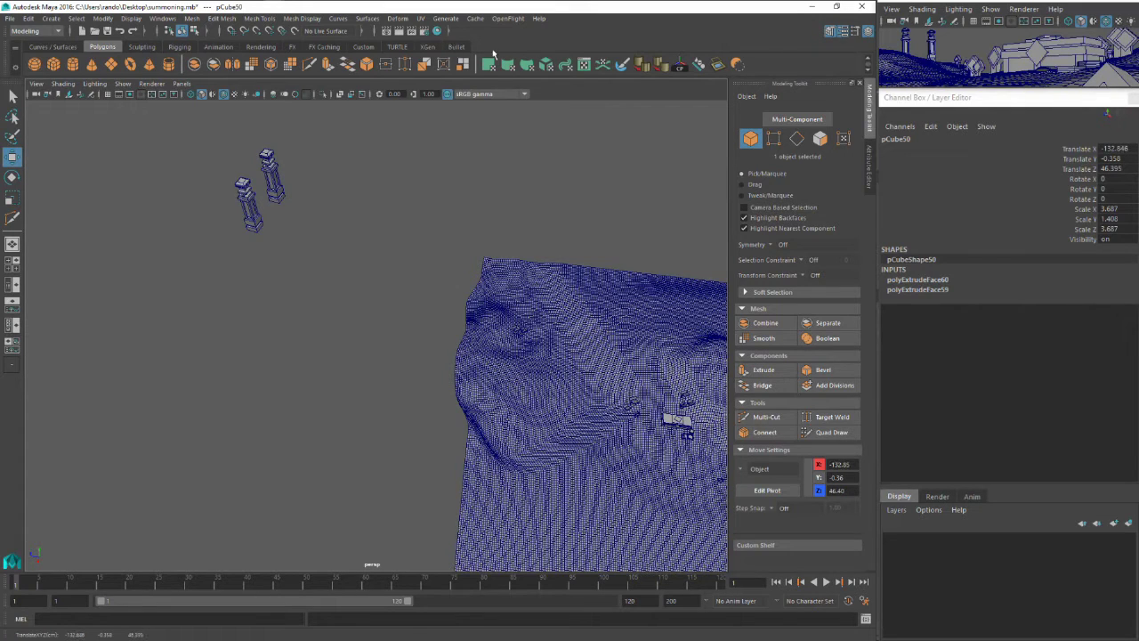
Duplicate the shorter pillar and move the copy to about X -101.5, Y -2.5, Z 118.3, near the paired tall pillars
{"action": "key", "text": "f"}
{"action": "left_click_drag", "start_coordinate": [375, 357], "coordinate": [564, 346]}
{"action": "right_click_drag", "start_coordinate": [564, 346], "coordinate": [452, 339], "text": "alt"}
{"action": "key", "text": "ctrl+d"}
{"action": "left_click_drag", "start_coordinate": [423, 376], "coordinate": [9, 226]}
{"action": "scroll", "coordinate": [258, 227], "scroll_direction": "down", "scroll_amount": 5}
{"action": "middle_click_drag", "start_coordinate": [274, 230], "coordinate": [409, 241], "text": "alt"}
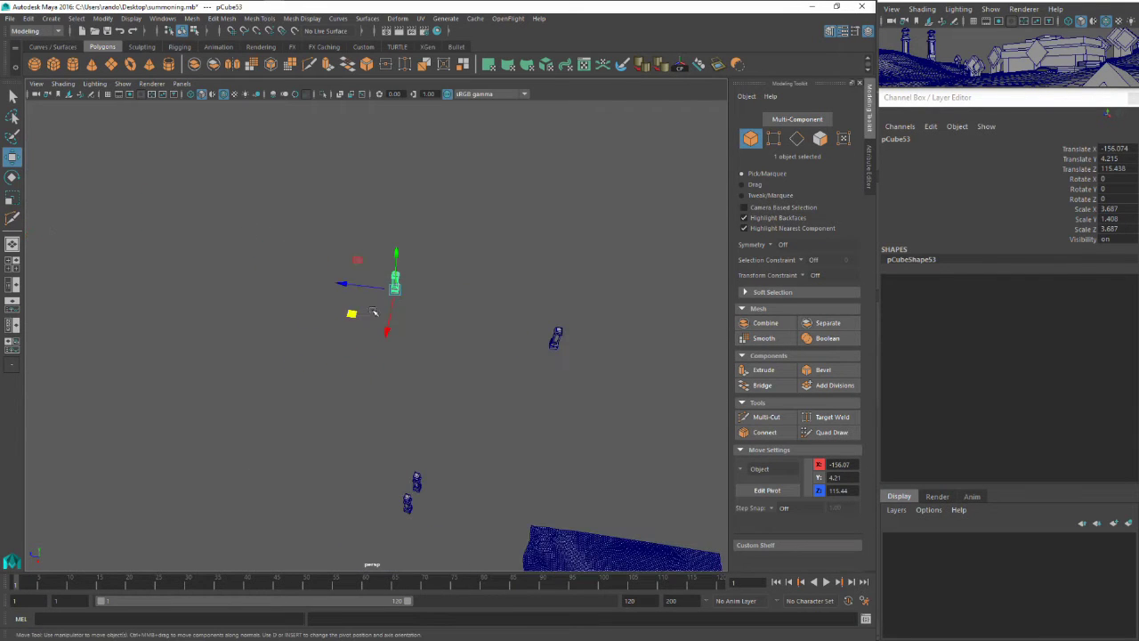
{"action": "left_click_drag", "start_coordinate": [353, 314], "coordinate": [344, 349]}
{"action": "left_click_drag", "start_coordinate": [361, 294], "coordinate": [360, 302]}
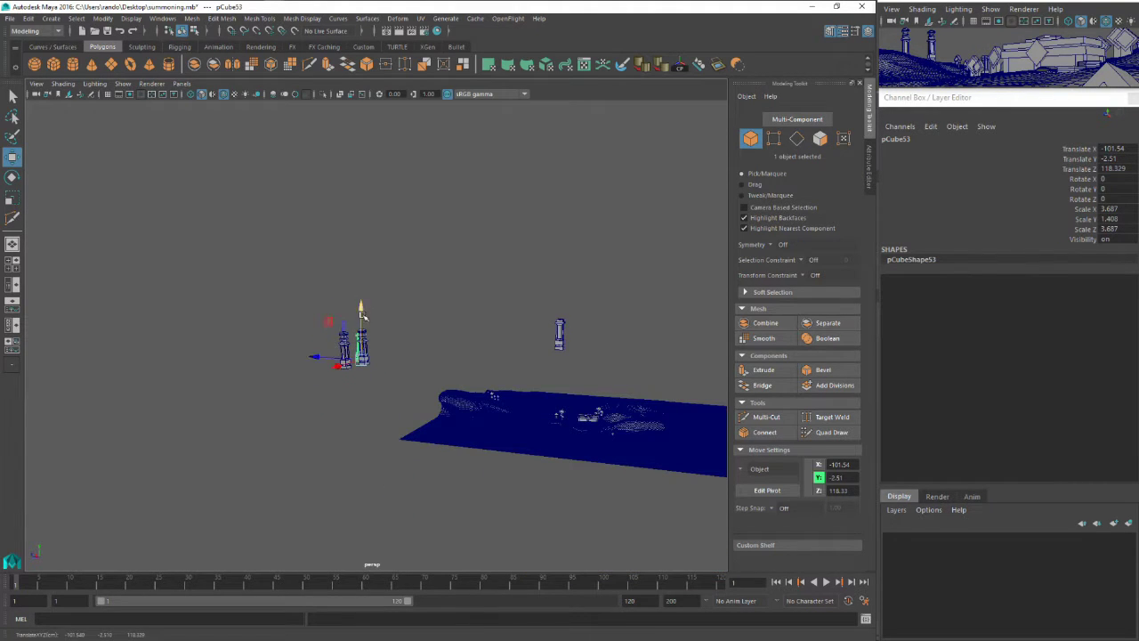
Tilt the short pillar copy to about 10.8, 62.1, 19.4 degrees and enlarge it to 4.894, 1.869, 4.894 at about X -97.9, Z 126.6
{"action": "key", "text": "e"}
{"action": "left_click_drag", "start_coordinate": [384, 367], "coordinate": [452, 376]}
{"action": "key", "text": "w"}
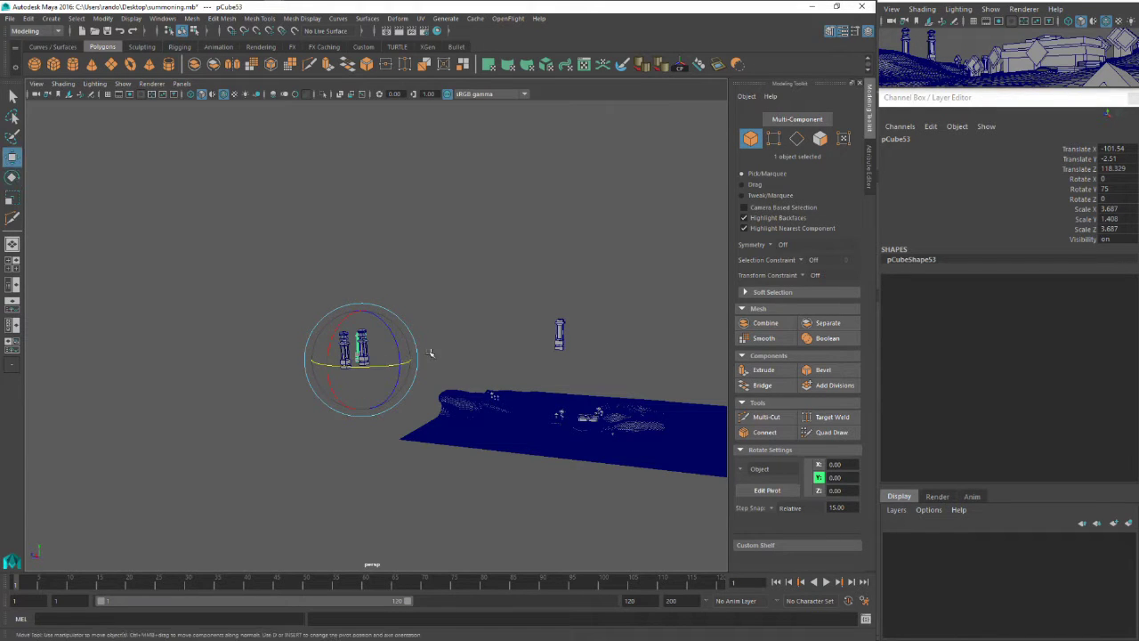
{"action": "key", "text": "r"}
{"action": "left_click_drag", "start_coordinate": [361, 358], "coordinate": [285, 409]}
{"action": "key", "text": "w"}
{"action": "key", "text": "e"}
{"action": "key", "text": "r"}
{"action": "middle_click_drag", "start_coordinate": [430, 392], "coordinate": [483, 369], "text": "alt"}
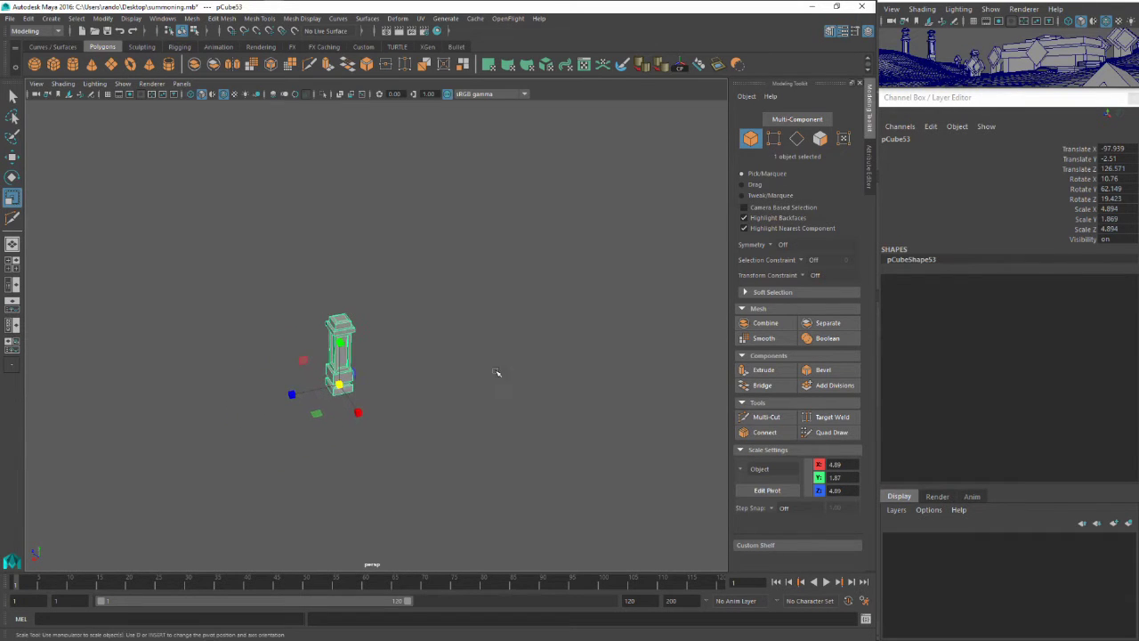
{"action": "key", "text": "w"}
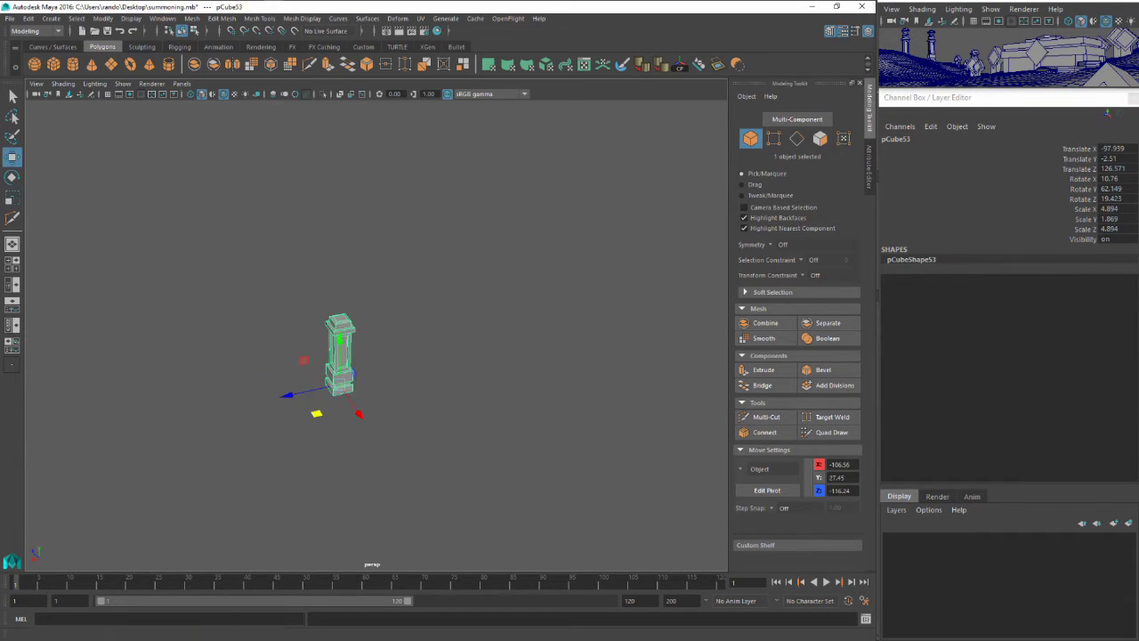
Duplicate the small gravestone near the crypt and place the copy on the hillside at about X -5.5, Y 0.6, Z 23.9
{"action": "left_click", "coordinate": [1131, 53]}
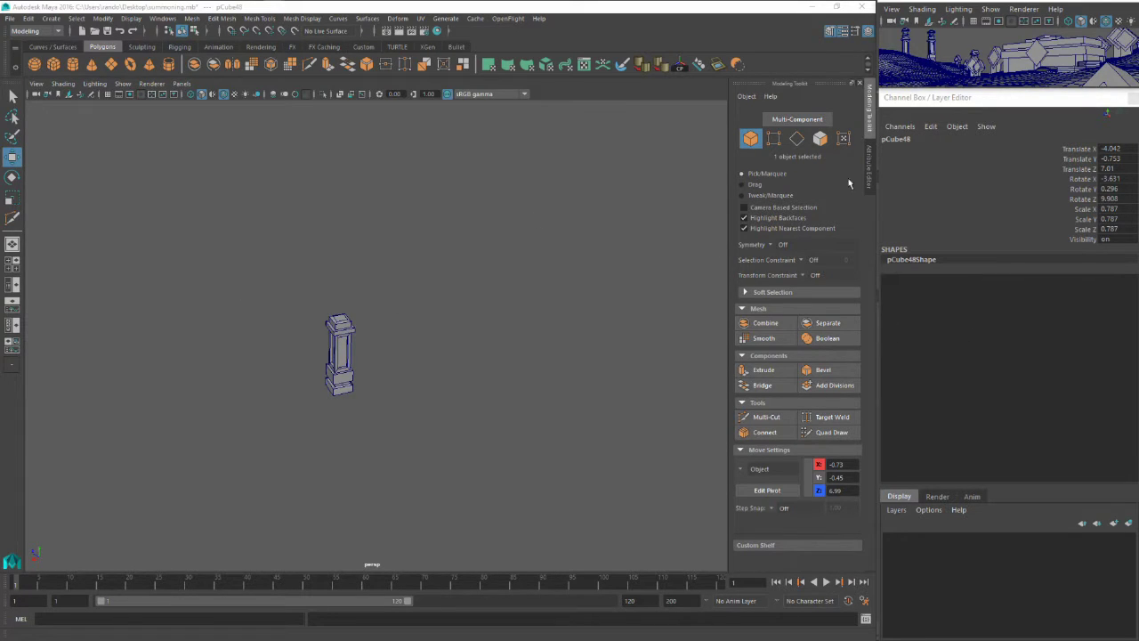
{"action": "right_click_drag", "start_coordinate": [503, 339], "coordinate": [411, 415], "text": "alt"}
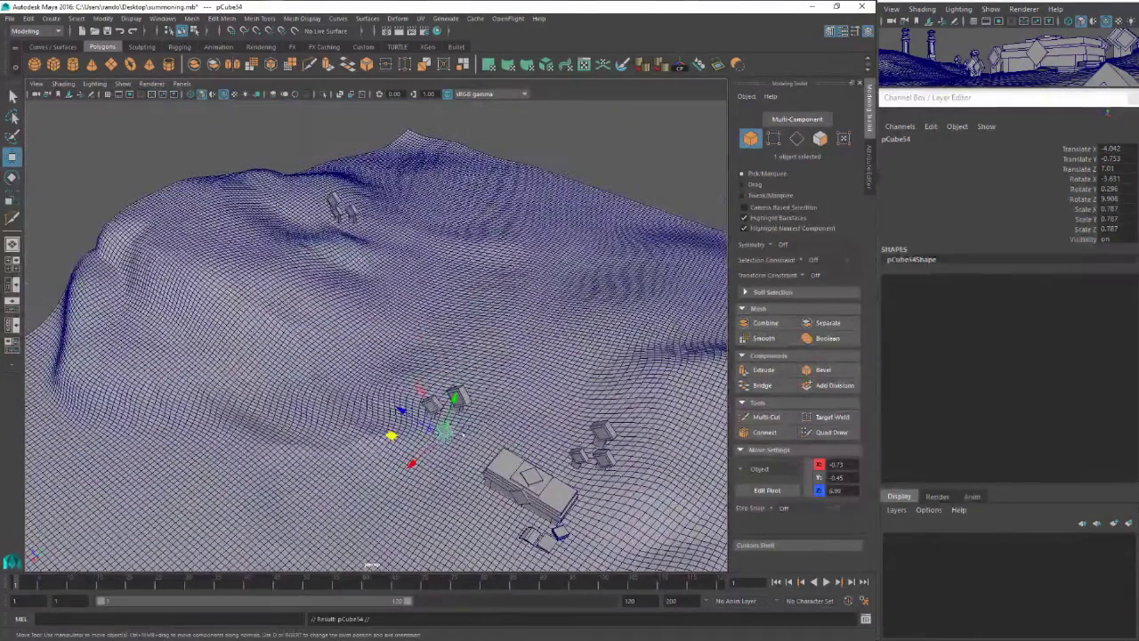
{"action": "left_click", "coordinate": [287, 303]}
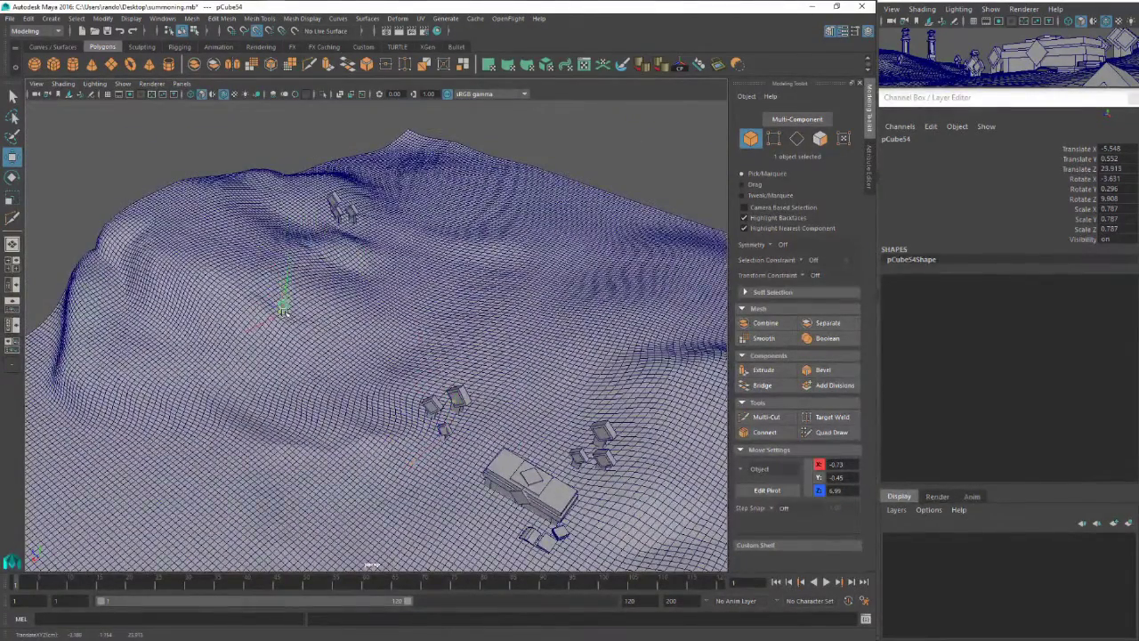
Scale the hillside gravestone to 1.542, rotate it to about -166.5, 74.3, -157.0 degrees, and nudge it to X -5.4, Y 0.9, Z 24.6
{"action": "key", "text": "r"}
{"action": "left_click_drag", "start_coordinate": [283, 312], "coordinate": [383, 341]}
{"action": "key", "text": "e"}
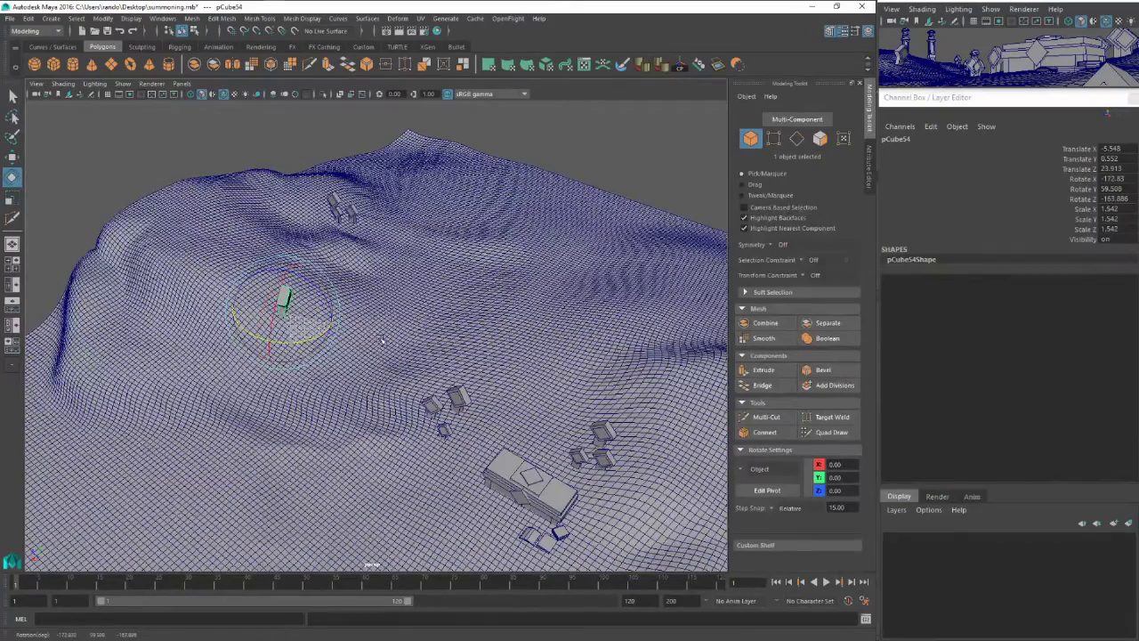
{"action": "key", "text": "ctrl+z"}
{"action": "key", "text": "w"}
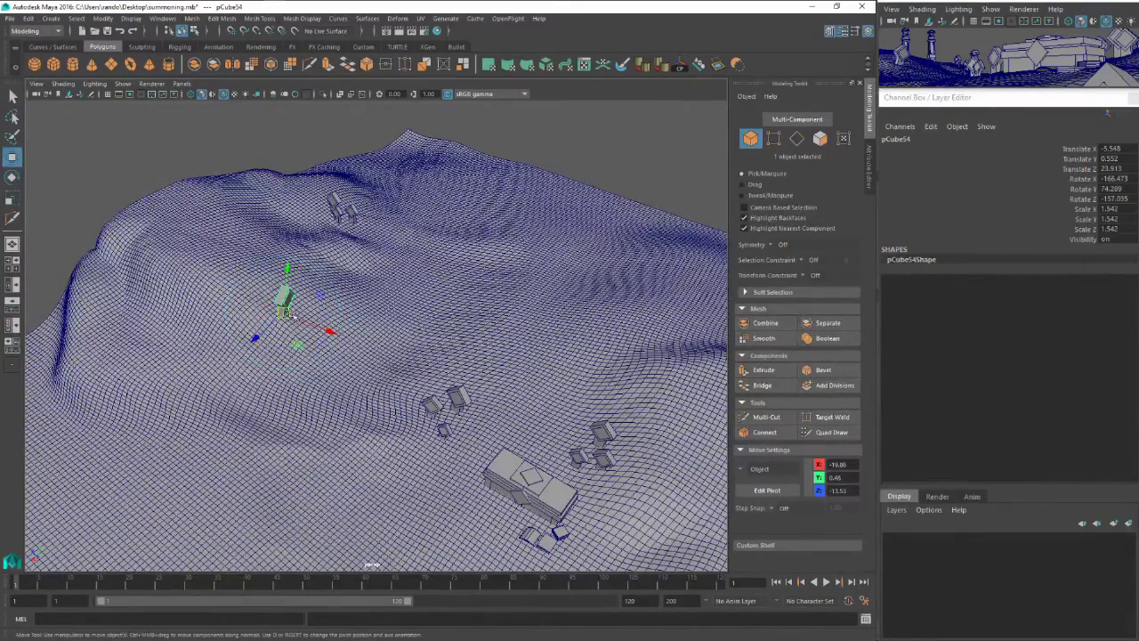
{"action": "left_click_drag", "start_coordinate": [289, 311], "coordinate": [282, 313]}
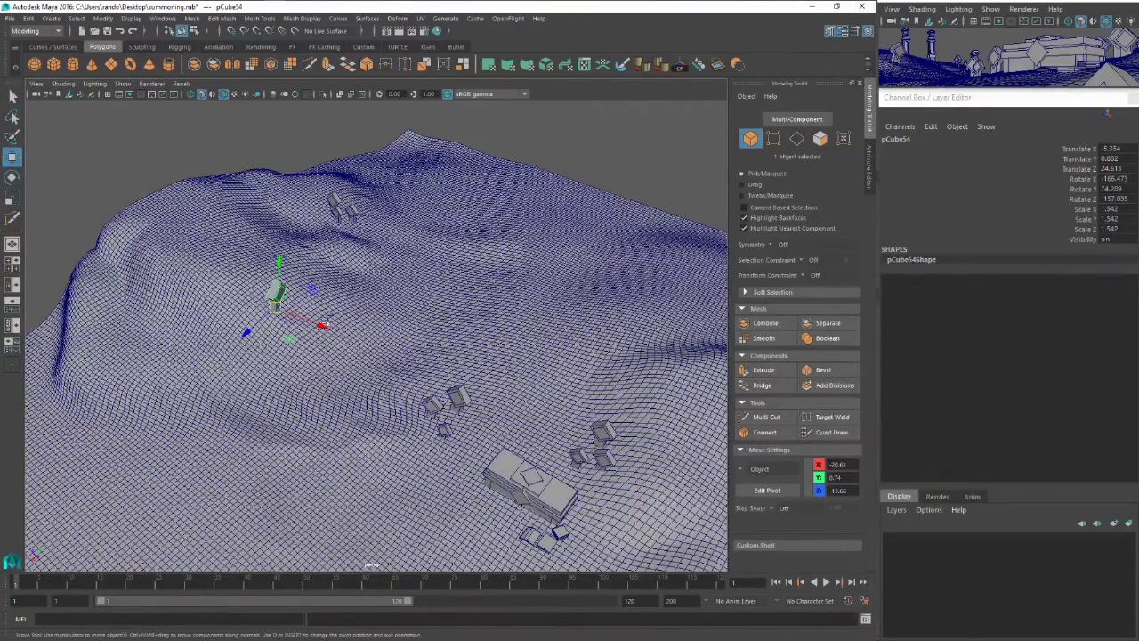
Place a duplicate hillside gravestone at about X -4.2, Y 1.5, Z 25.9, scaled to 1.729 and rotated to about -140.0, 75.8, -140.2 degrees
{"action": "left_click_drag", "start_coordinate": [280, 311], "coordinate": [253, 301]}
{"action": "key", "text": "e"}
{"action": "key", "text": "r"}
{"action": "key", "text": "w"}
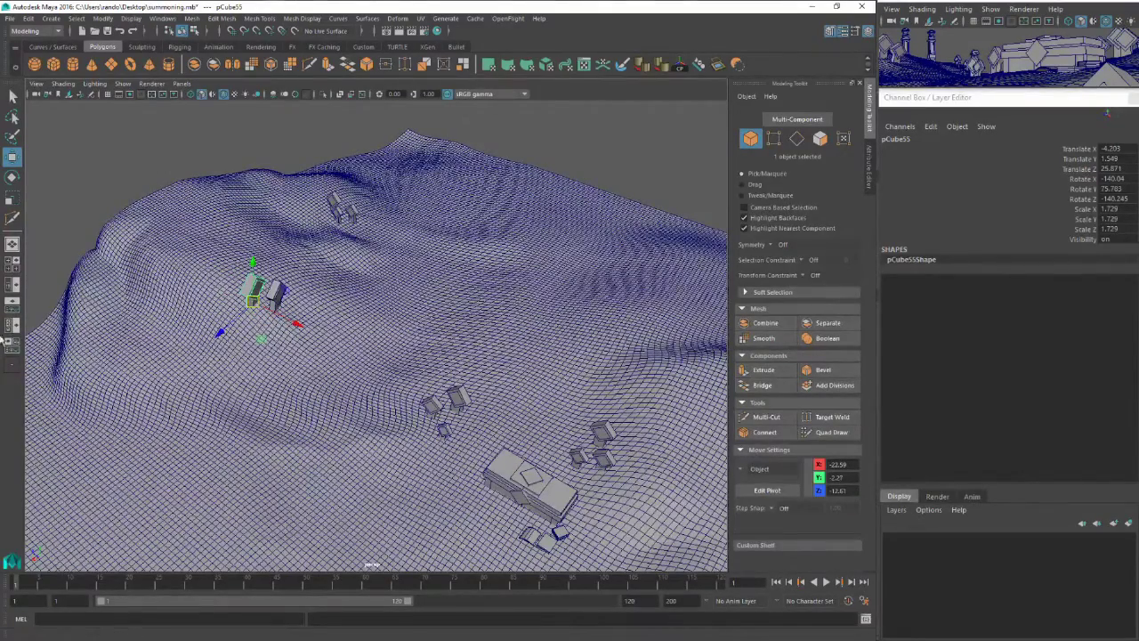
Reposition the first hillside gravestone to about X -4.9, Y 0.8, Z 25.1 and turn it to about -149.2, 63.4, -139.0 degrees
{"action": "left_click", "coordinate": [277, 294]}
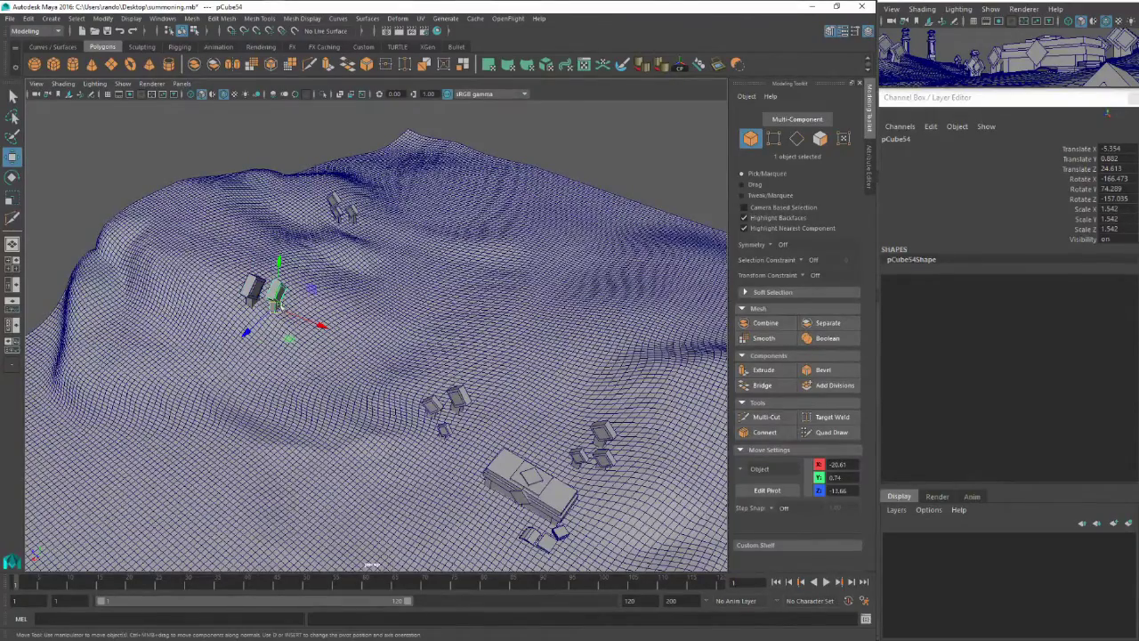
{"action": "left_click_drag", "start_coordinate": [277, 300], "coordinate": [304, 300]}
{"action": "key", "text": "e"}
{"action": "key", "text": "w"}
Place another copy of the larger hillside gravestone at about X -7.3, Y 0.6, Z 23.9, scaled to 1.537 and rotated about 80.5 degrees in Y
{"action": "key", "text": "shift+d"}
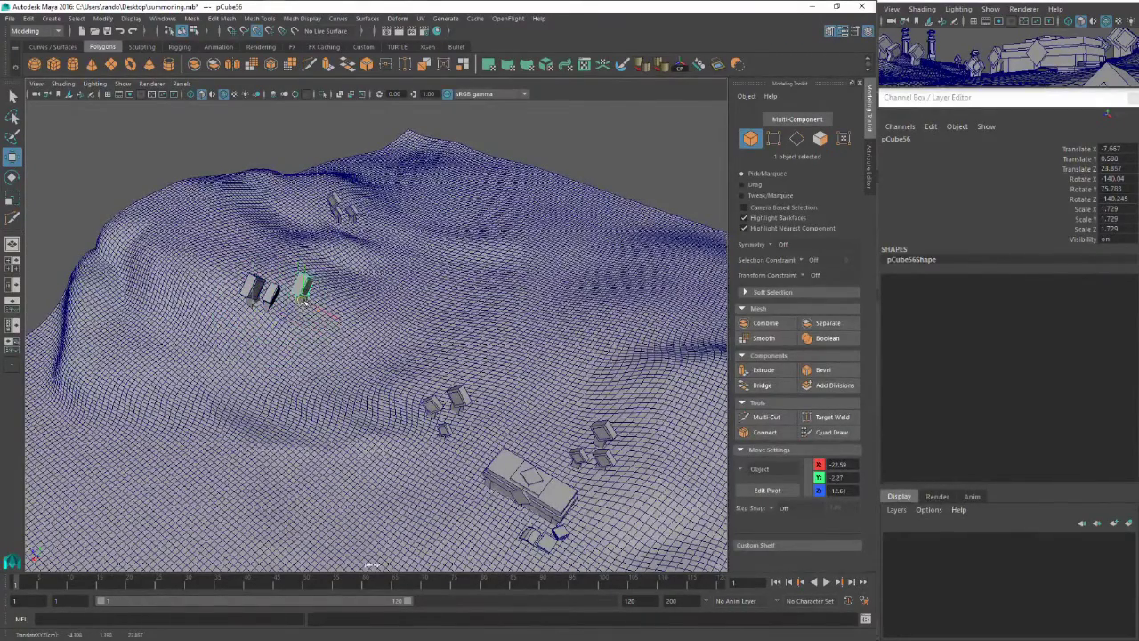
{"action": "key", "text": "e"}
{"action": "key", "text": "r"}
{"action": "mouse_move", "coordinate": [300, 303]}
{"action": "left_mouse_down"}
{"action": "mouse_move", "coordinate": [306, 328]}
{"action": "mouse_move", "coordinate": [294, 320]}
{"action": "left_mouse_up"}
{"action": "key", "text": "e"}
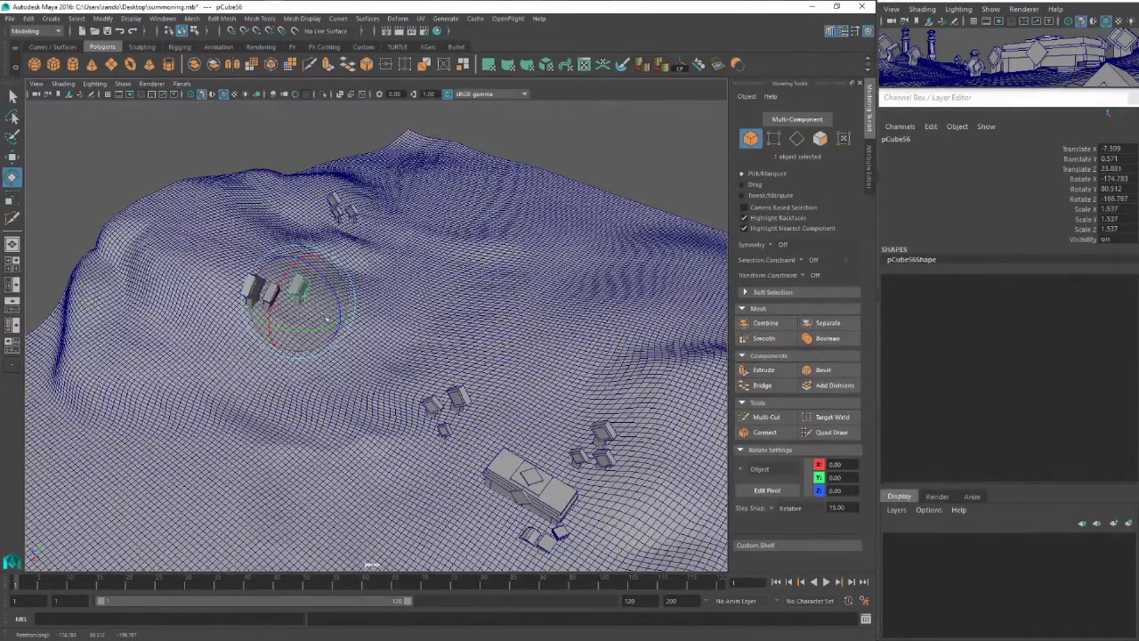
Duplicate the gravestone farther up the hill to about X -10.6, Y 1.2, Z 28.4, scaled down to 1.149 and turned to a different angle
{"action": "key", "text": "ctrl+d"}
{"action": "key", "text": "w"}
{"action": "left_click_drag", "start_coordinate": [298, 302], "coordinate": [277, 260]}
{"action": "key", "text": "e"}
{"action": "key", "text": "r"}
{"action": "key", "text": "w"}
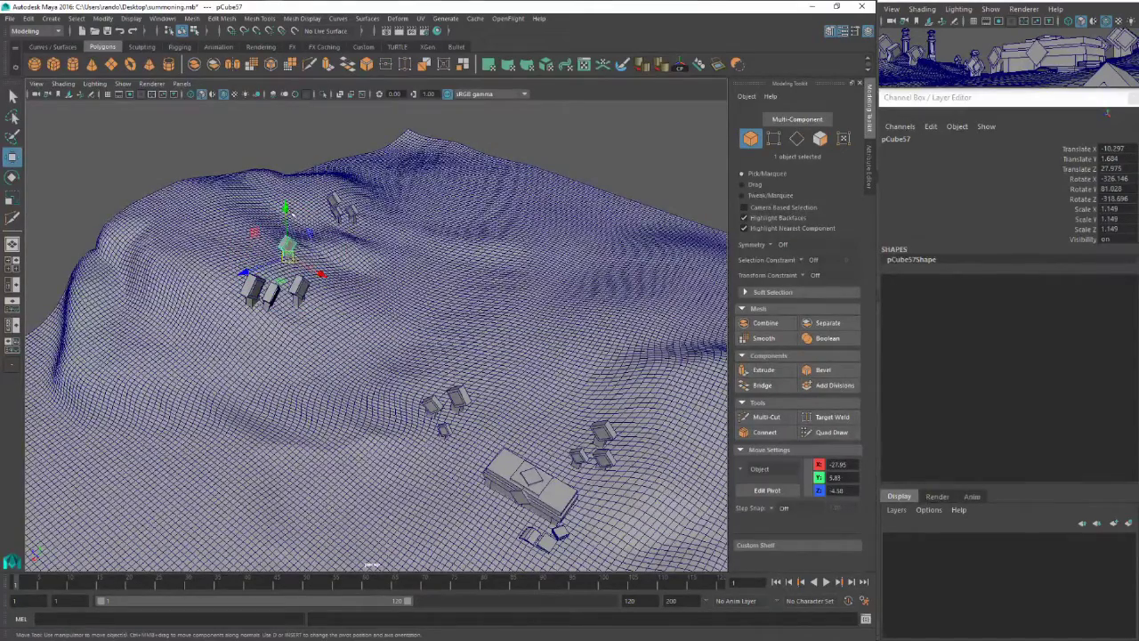
{"action": "left_click_drag", "start_coordinate": [287, 212], "coordinate": [286, 217]}
{"action": "mouse_move", "coordinate": [278, 286]}
{"action": "left_mouse_down"}
{"action": "mouse_move", "coordinate": [295, 285]}
{"action": "mouse_move", "coordinate": [275, 285]}
{"action": "left_mouse_up"}
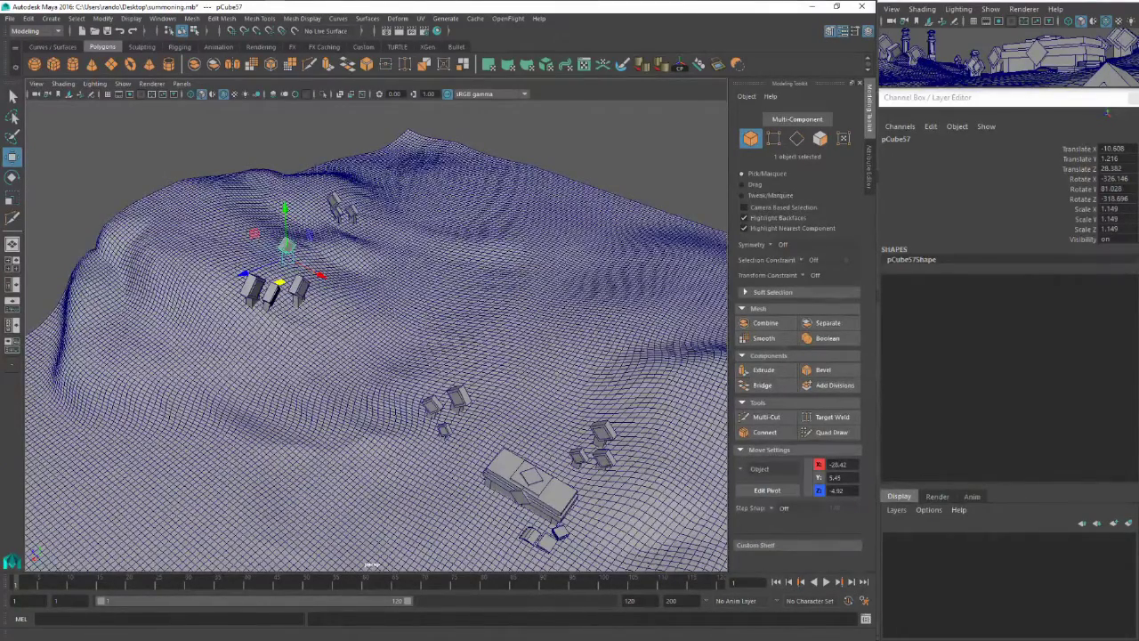
Duplicate the middle hillside gravestone twice, placing one copy lower on the slope and one near the crypt at about X 2.5, Y -3.1, Z 6.2
{"action": "left_click", "coordinate": [272, 296]}
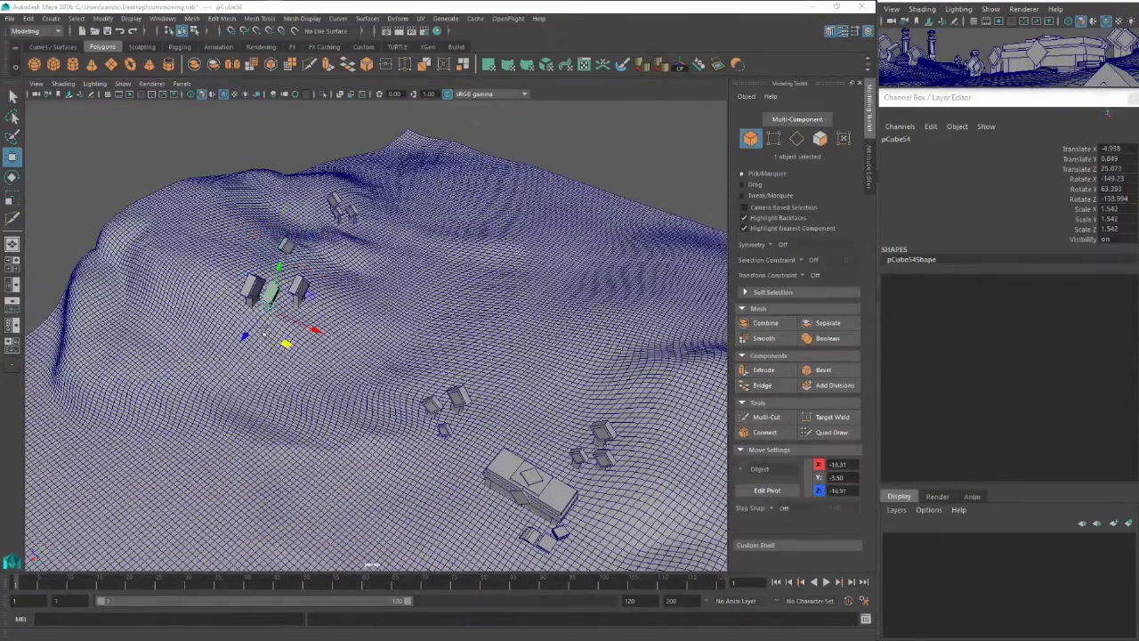
{"action": "key", "text": "v"}
{"action": "left_click_drag", "start_coordinate": [250, 334], "coordinate": [392, 525]}
{"action": "key", "text": "e"}
{"action": "key", "text": "w"}
{"action": "key", "text": "ctrl+d"}
{"action": "key", "text": "e"}
{"action": "key", "text": "w"}
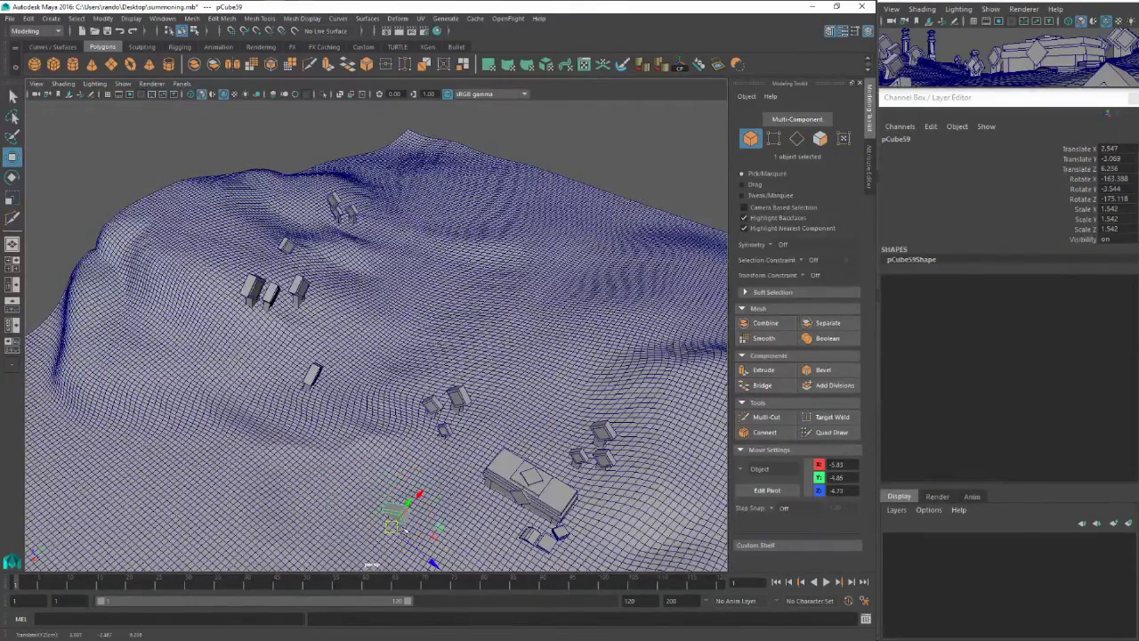
Try moving and rotating the selected diamond-faced stone into place on the terrain in front of the altar
{"action": "key", "text": "ctrl+z"}
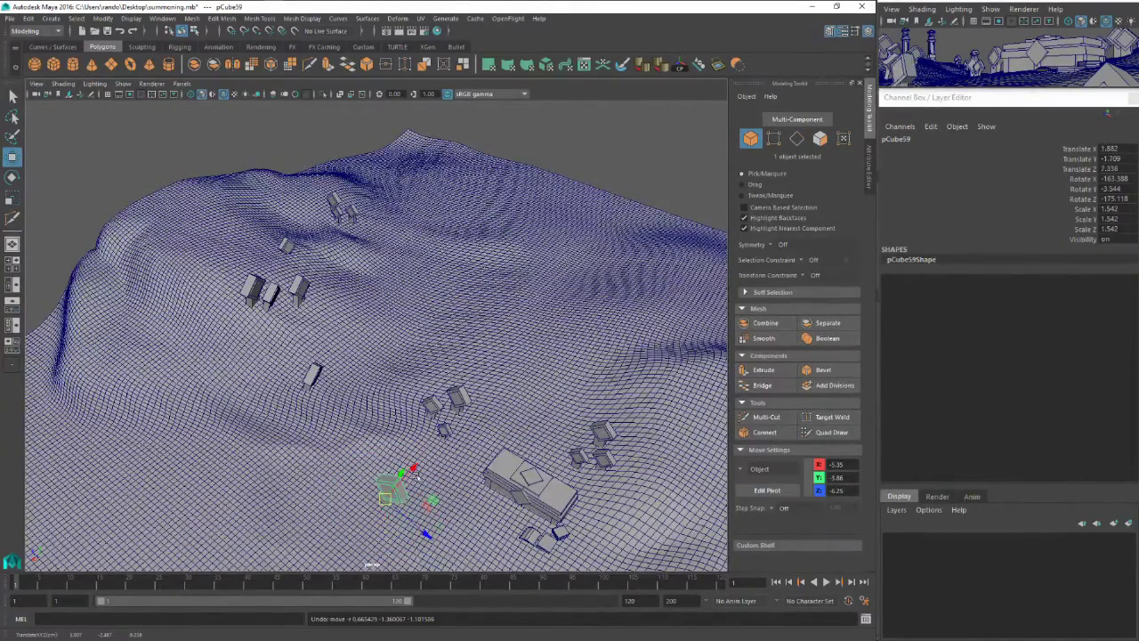
{"action": "left_click_drag", "start_coordinate": [415, 474], "coordinate": [373, 519]}
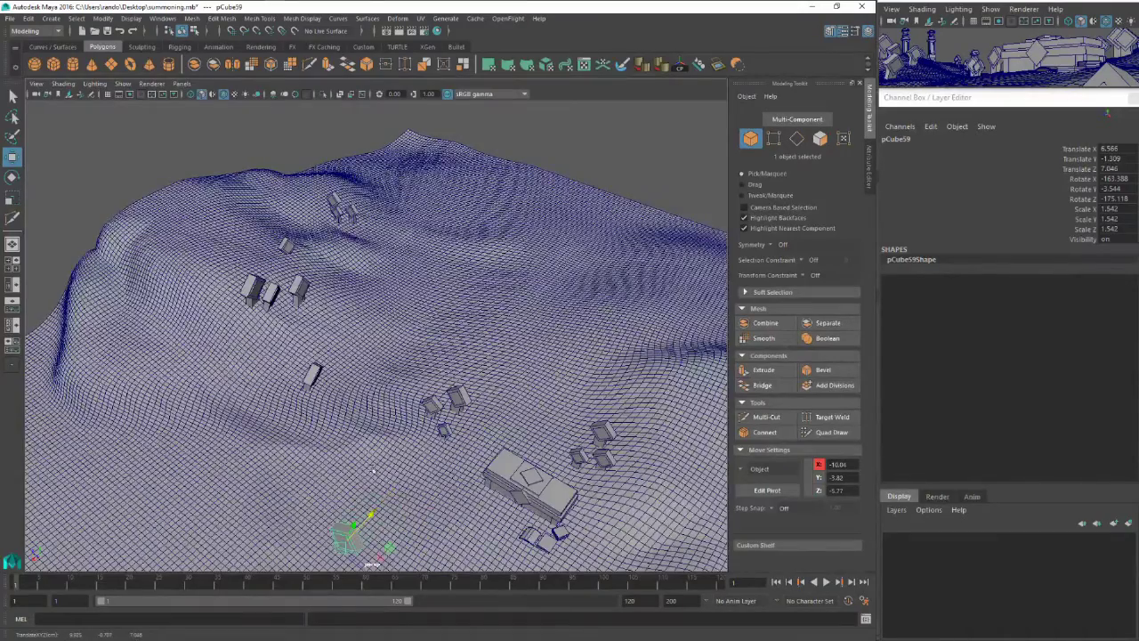
{"action": "middle_click_drag", "start_coordinate": [372, 516], "coordinate": [399, 365], "text": "alt"}
{"action": "left_click_drag", "start_coordinate": [429, 372], "coordinate": [504, 420]}
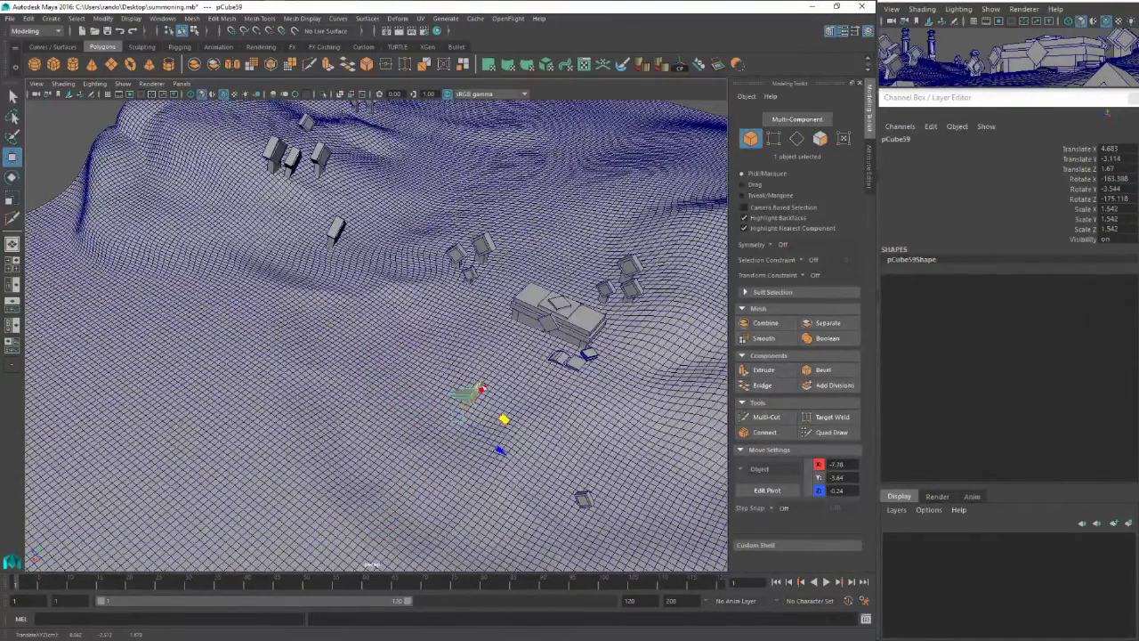
{"action": "key", "text": "ctrl+z"}
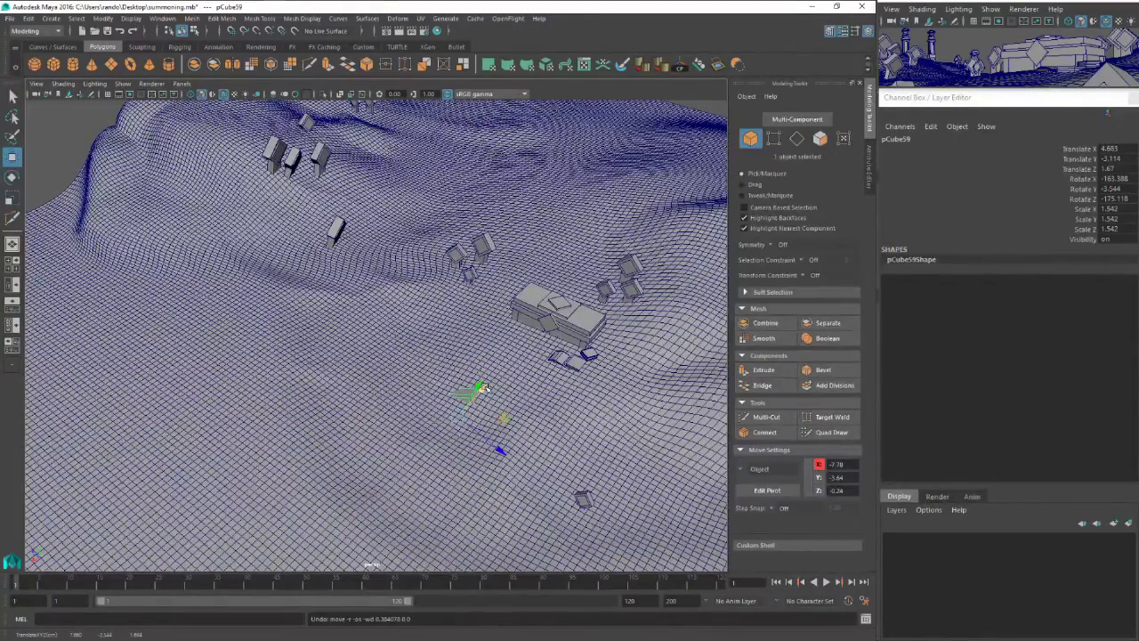
{"action": "key", "text": "f"}
{"action": "left_click_drag", "start_coordinate": [368, 359], "coordinate": [371, 392]}
{"action": "key", "text": "e"}
{"action": "key", "text": "w"}
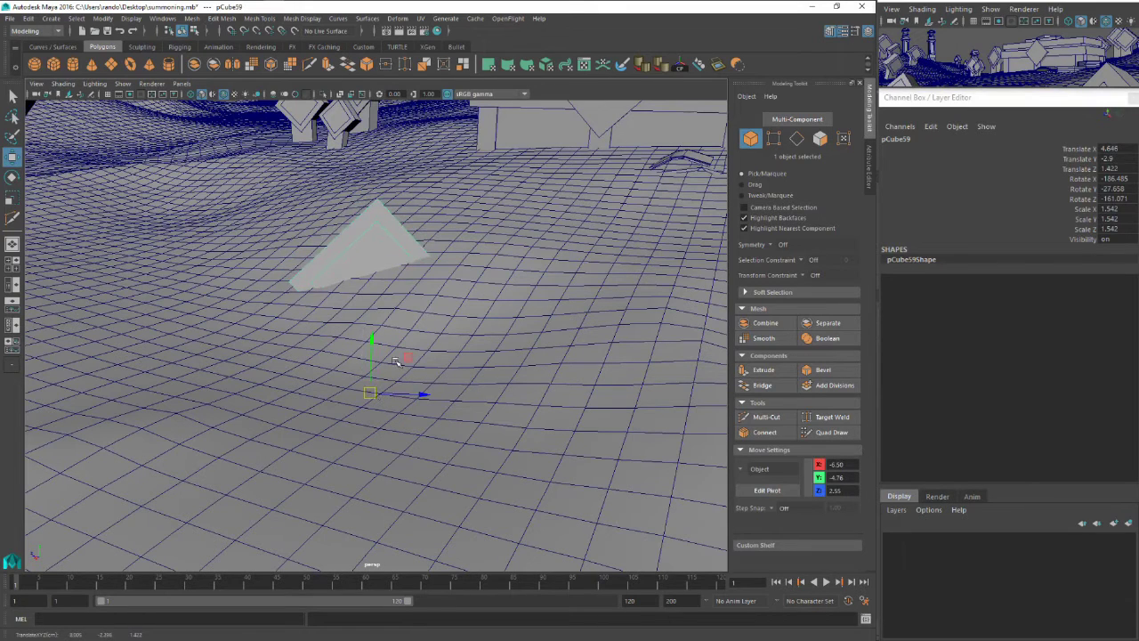
Delete the partly buried stone in front of the altar and scale the lone standing stone uniformly to about 1.673
{"action": "key", "text": "Delete"}
{"action": "key", "text": "r"}
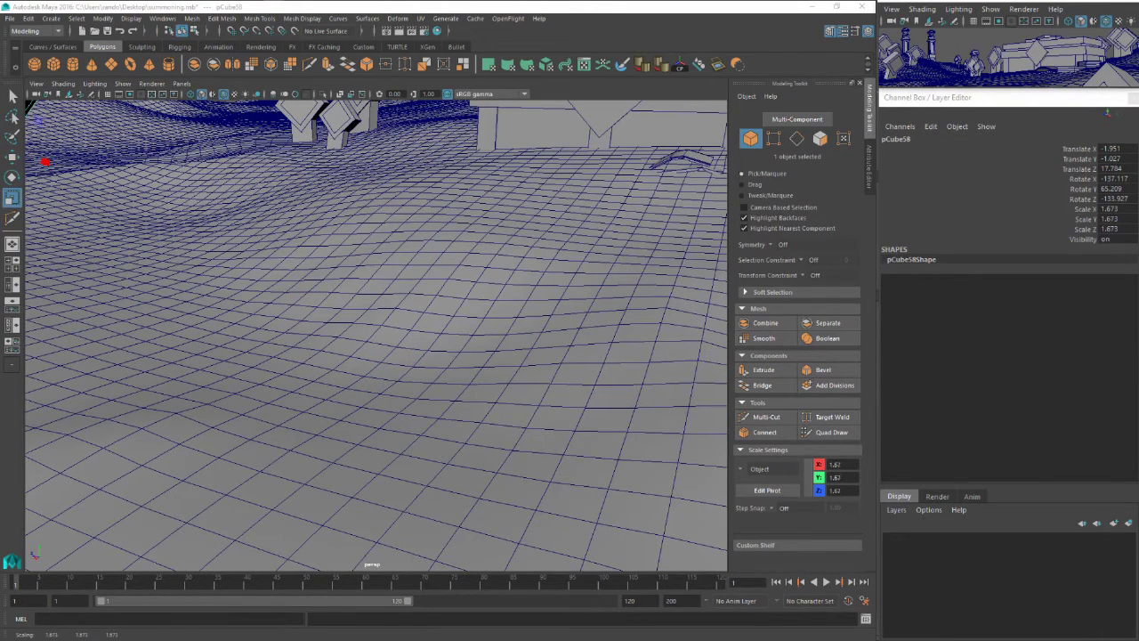
{"action": "left_click_drag", "start_coordinate": [388, 251], "coordinate": [374, 312], "text": "alt"}
{"action": "scroll", "coordinate": [374, 311], "scroll_direction": "down", "scroll_amount": 4}
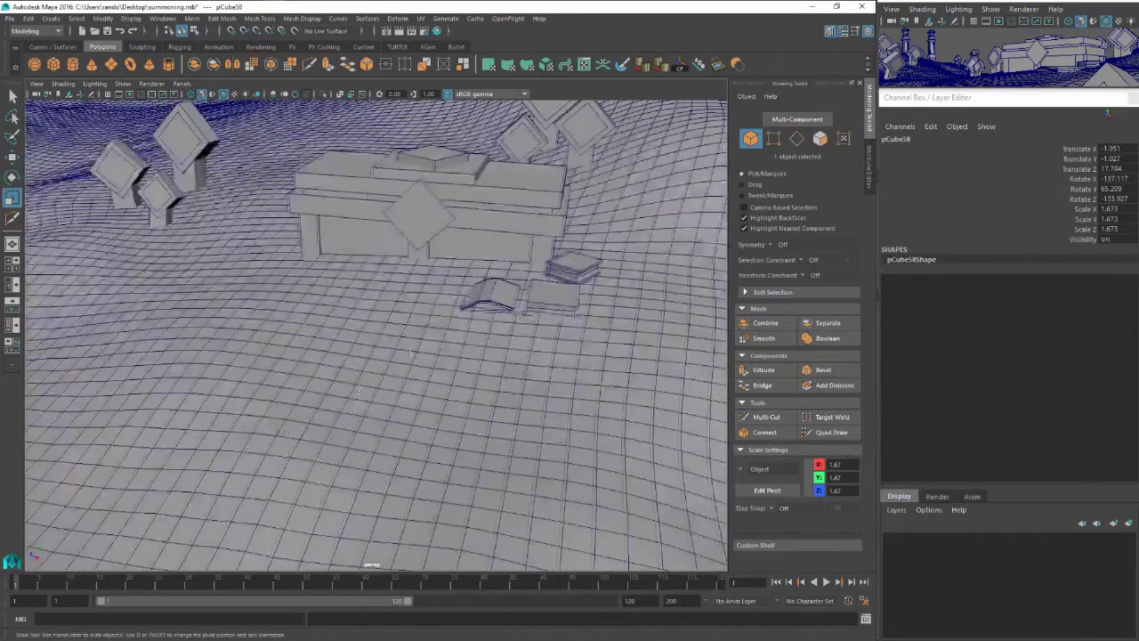
{"action": "middle_click_drag", "start_coordinate": [364, 311], "coordinate": [533, 369], "text": "alt"}
{"action": "scroll", "coordinate": [533, 368], "scroll_direction": "down", "scroll_amount": 4}
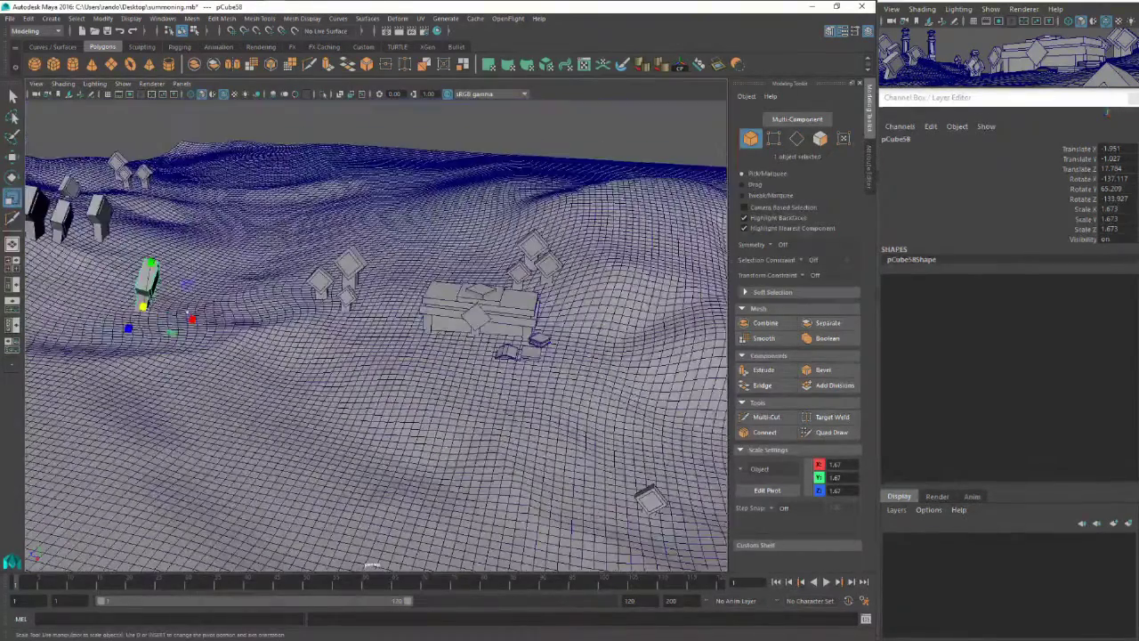
{"action": "key", "text": "f"}
Duplicate the closed book beside the altar's corner and raise the copy onto it
{"action": "left_click_drag", "start_coordinate": [389, 323], "coordinate": [405, 418], "text": "alt"}
{"action": "scroll", "coordinate": [442, 313], "scroll_direction": "down", "scroll_amount": 4}
{"action": "middle_click_drag", "start_coordinate": [405, 419], "coordinate": [66, 370], "text": "alt"}
{"action": "middle_click_drag", "start_coordinate": [524, 419], "coordinate": [445, 359], "text": "alt"}
{"action": "scroll", "coordinate": [444, 360], "scroll_direction": "down", "scroll_amount": 1}
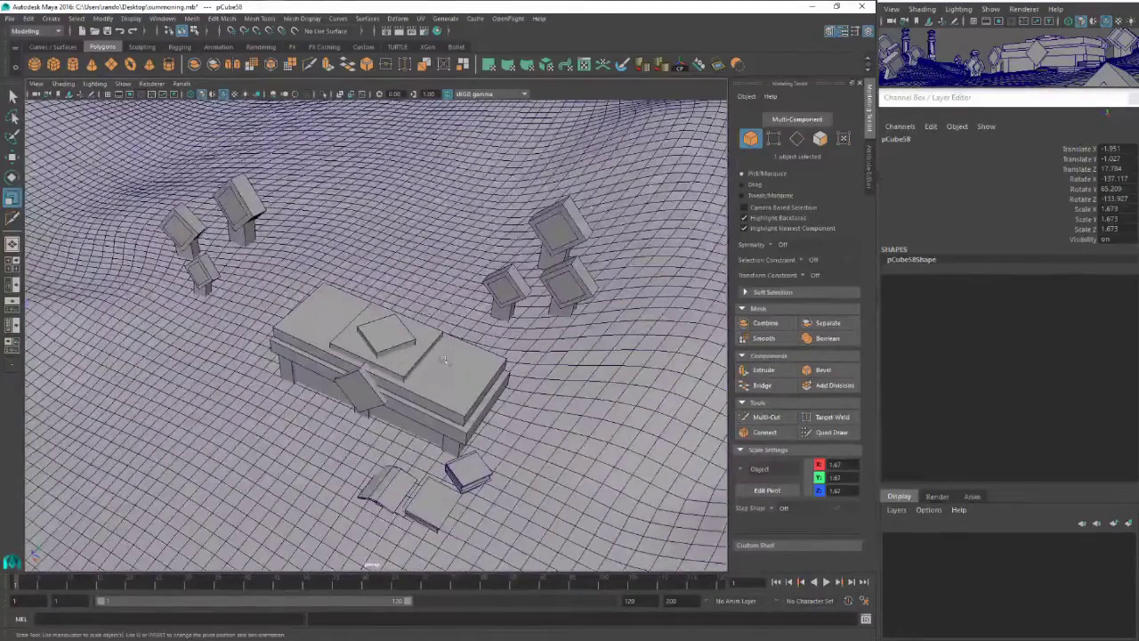
{"action": "left_click", "coordinate": [469, 469]}
{"action": "key", "text": "f"}
{"action": "left_click_drag", "start_coordinate": [399, 415], "coordinate": [505, 347], "text": "alt"}
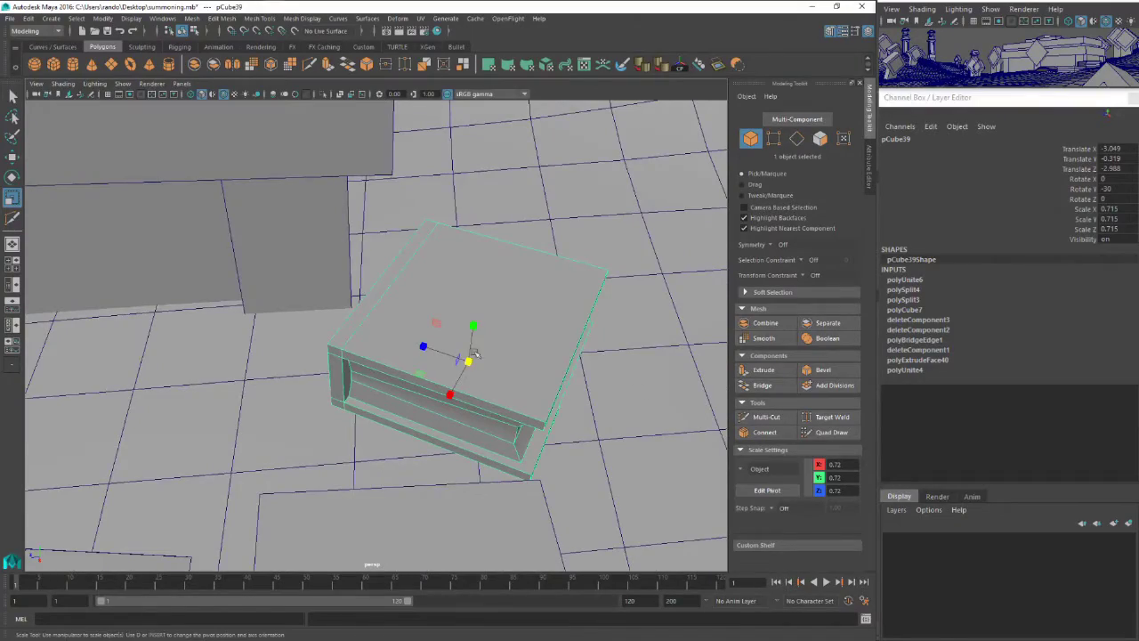
{"action": "left_click_drag", "start_coordinate": [356, 293], "coordinate": [433, 263], "text": "alt"}
{"action": "key", "text": "e"}
{"action": "key", "text": "ctrl+d"}
{"action": "key", "text": "w"}
Scale the book copy to 0.413 in Y and 0.489 in Z, settle it on the lower book and rotate it to -45° about Y
{"action": "key", "text": "r"}
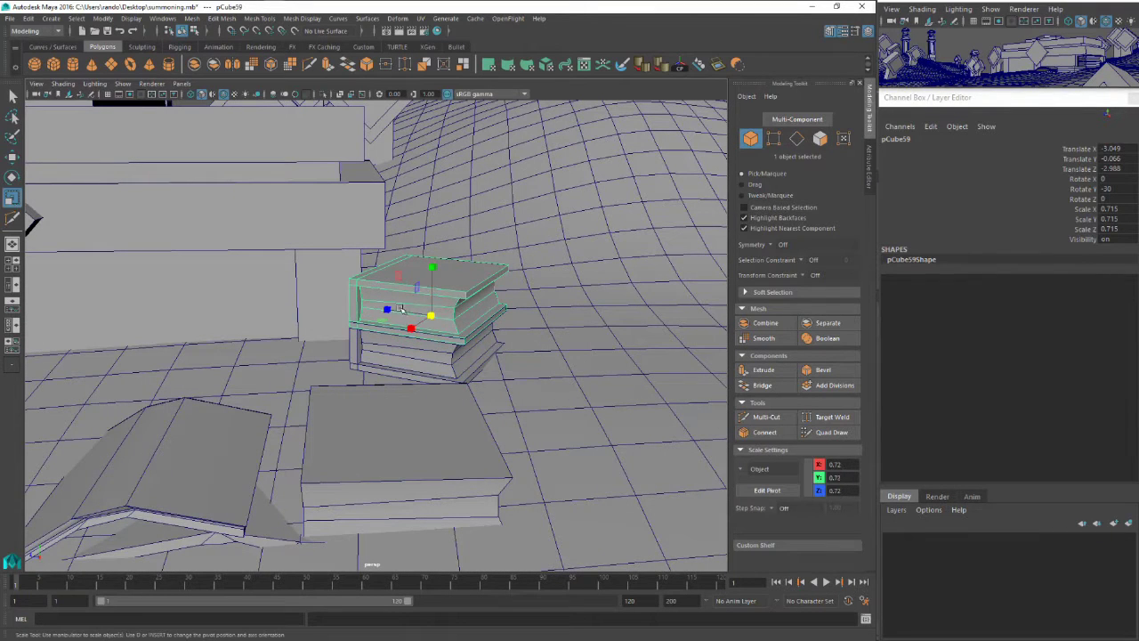
{"action": "mouse_move", "coordinate": [384, 309]}
{"action": "left_mouse_down"}
{"action": "mouse_move", "coordinate": [402, 312]}
{"action": "mouse_move", "coordinate": [433, 275]}
{"action": "mouse_move", "coordinate": [411, 328]}
{"action": "mouse_move", "coordinate": [394, 320]}
{"action": "left_mouse_up"}
{"action": "key", "text": "w"}
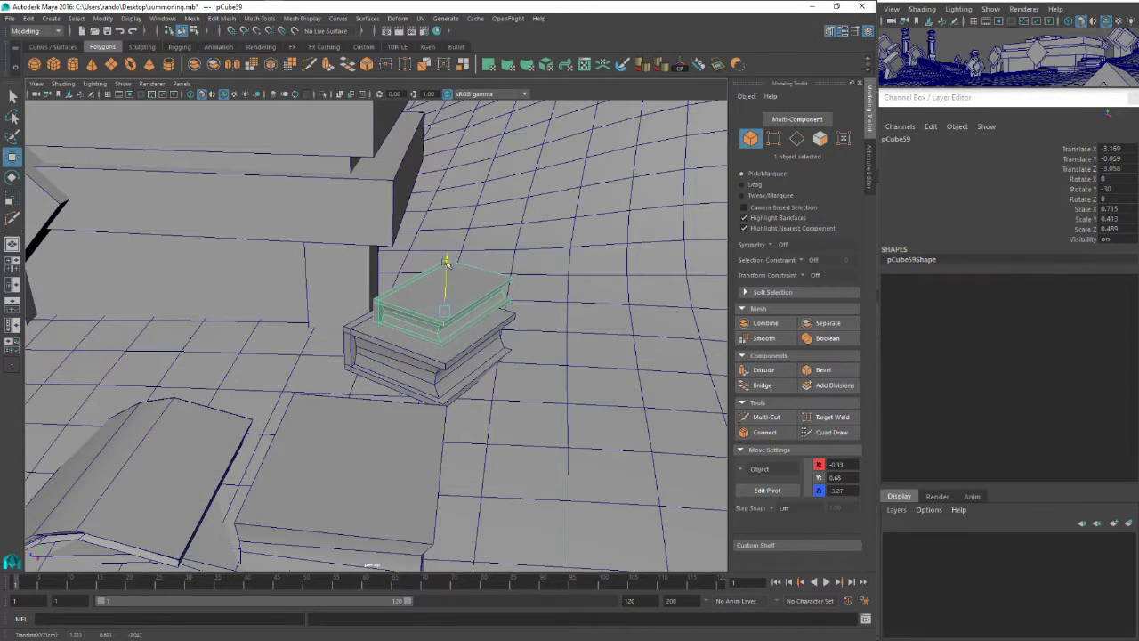
{"action": "left_click_drag", "start_coordinate": [446, 260], "coordinate": [439, 325], "text": "alt"}
{"action": "key", "text": "e"}
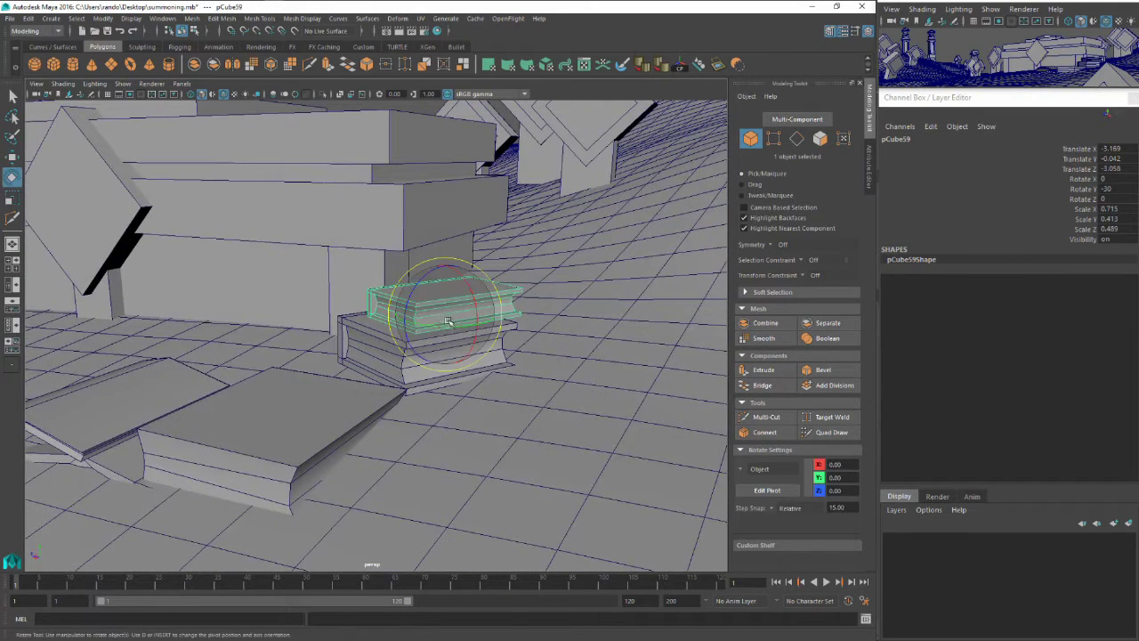
Duplicate the small rotated book and raise the copy to about 0.135 in Y on top of the stack
{"action": "key", "text": "ctrl+d"}
{"action": "key", "text": "w"}
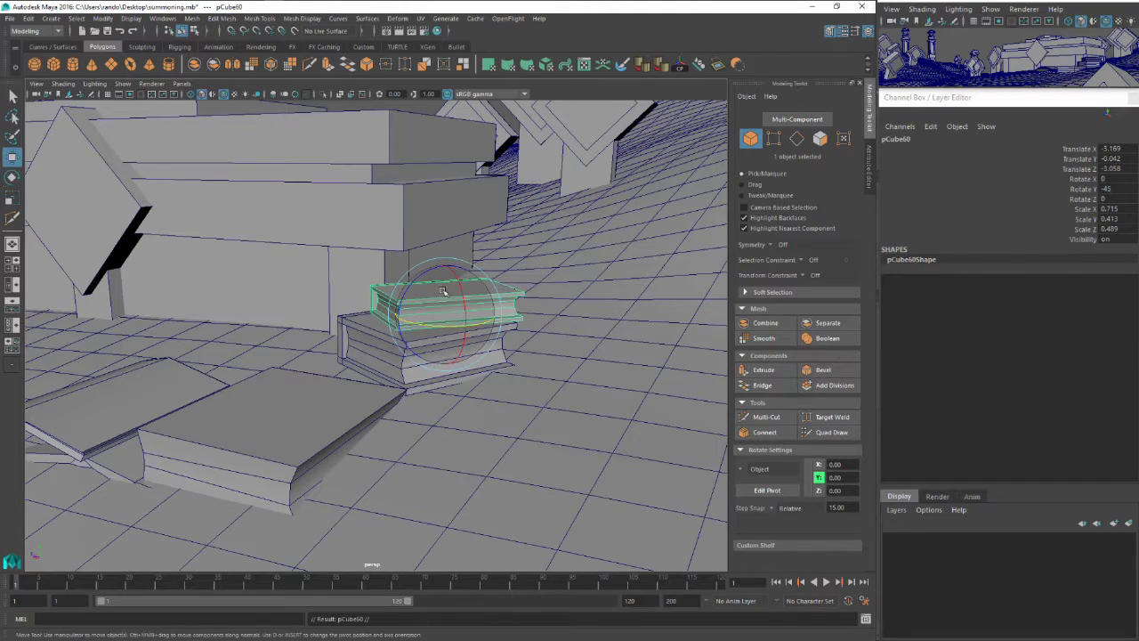
{"action": "left_click_drag", "start_coordinate": [447, 265], "coordinate": [447, 254]}
{"action": "left_click_drag", "start_coordinate": [445, 287], "coordinate": [438, 329], "text": "alt"}
{"action": "key", "text": "e"}
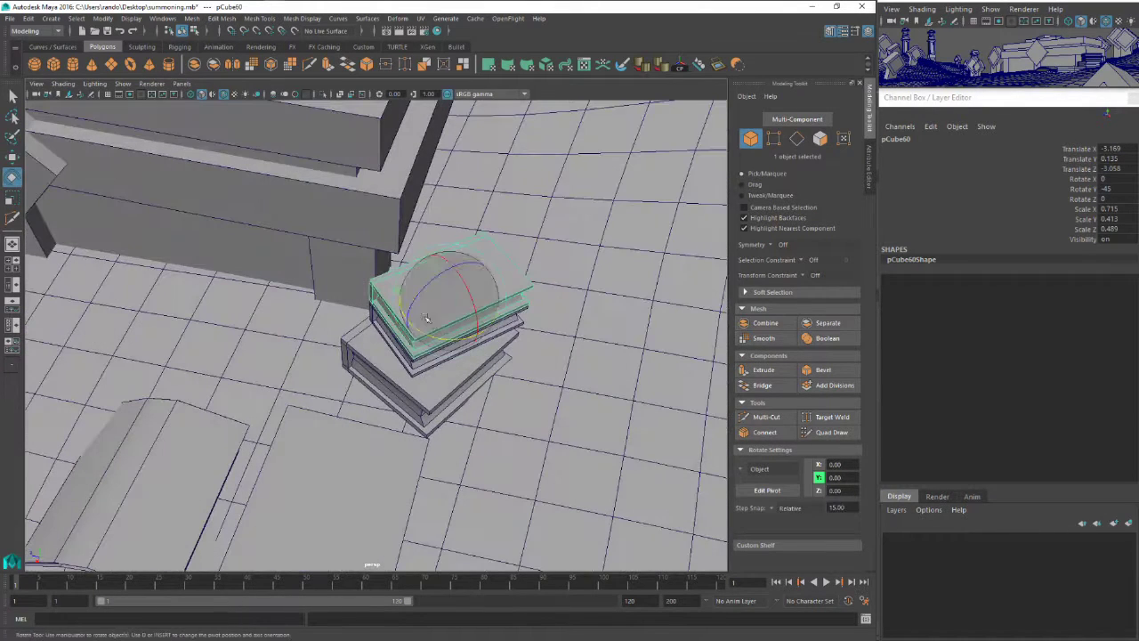
Shift the top book and enlarge it to about 0.865 in X, 0.499 in Y and 0.909 in Z
{"action": "key", "text": "w"}
{"action": "left_click_drag", "start_coordinate": [398, 287], "coordinate": [445, 312]}
{"action": "key", "text": "r"}
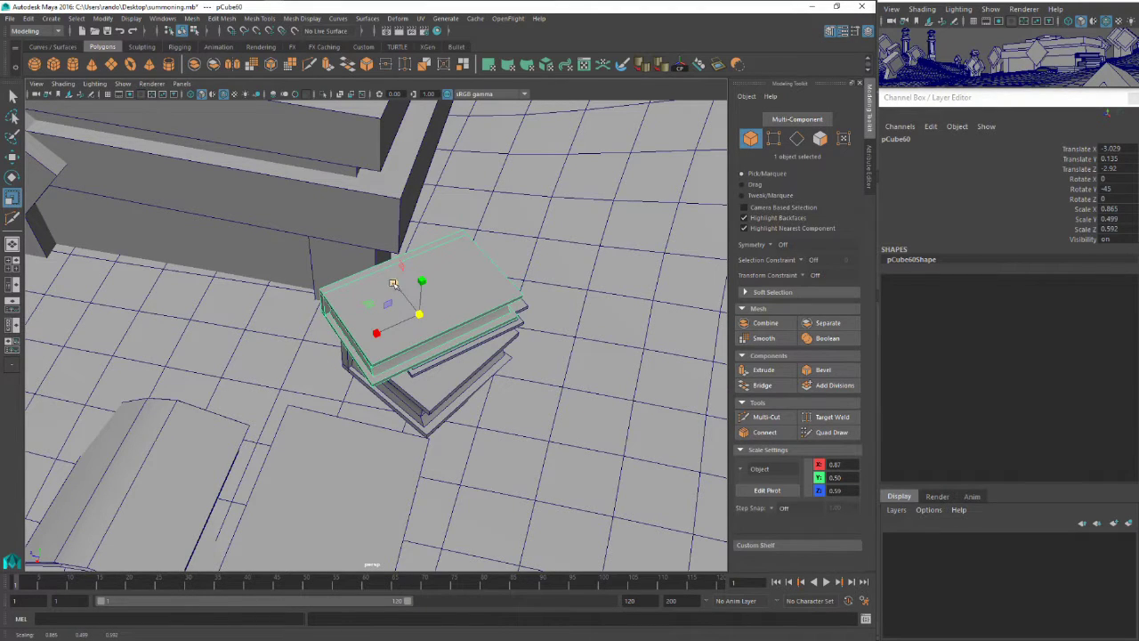
{"action": "left_click_drag", "start_coordinate": [393, 283], "coordinate": [377, 261]}
Center the enlarged book on the stack and shift the two books beneath it to line up
{"action": "key", "text": "w"}
{"action": "left_click_drag", "start_coordinate": [392, 302], "coordinate": [380, 370]}
{"action": "left_click", "coordinate": [440, 303]}
{"action": "left_click", "coordinate": [438, 334], "text": "shift"}
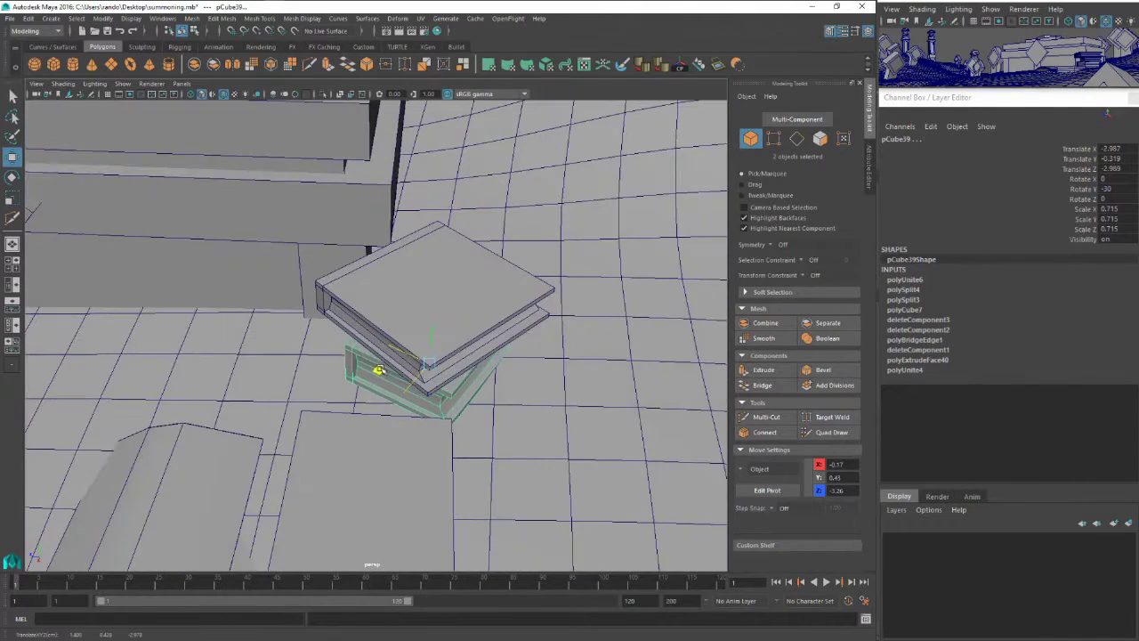
Duplicate the large top book, raise the copy to about 0.339 in Y and rotate it to -15° about Y
{"action": "left_click", "coordinate": [418, 294]}
{"action": "left_click_drag", "start_coordinate": [419, 293], "coordinate": [469, 301], "text": "alt"}
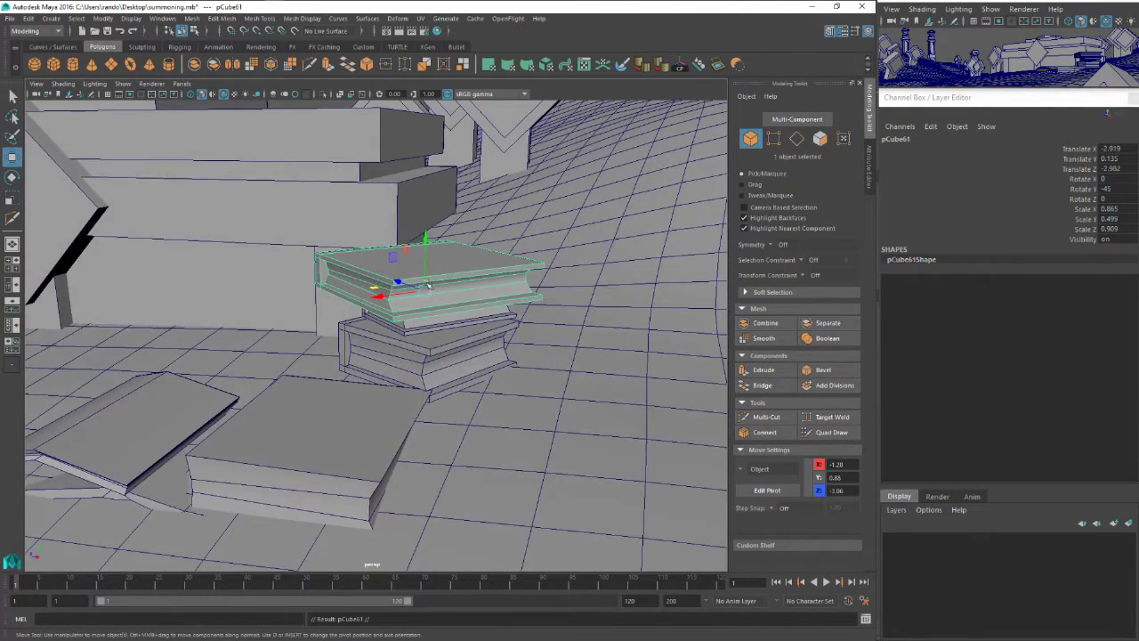
{"action": "left_click_drag", "start_coordinate": [422, 228], "coordinate": [449, 271]}
{"action": "key", "text": "e"}
{"action": "left_click_drag", "start_coordinate": [449, 220], "coordinate": [402, 291]}
{"action": "key", "text": "w"}
{"action": "key", "text": "ctrl+z"}
{"action": "key", "text": "ctrl+z"}
{"action": "key", "text": "ctrl+z"}
Shrink the top book to about 0.685 in X and 0.524 in Z
{"action": "key", "text": "r"}
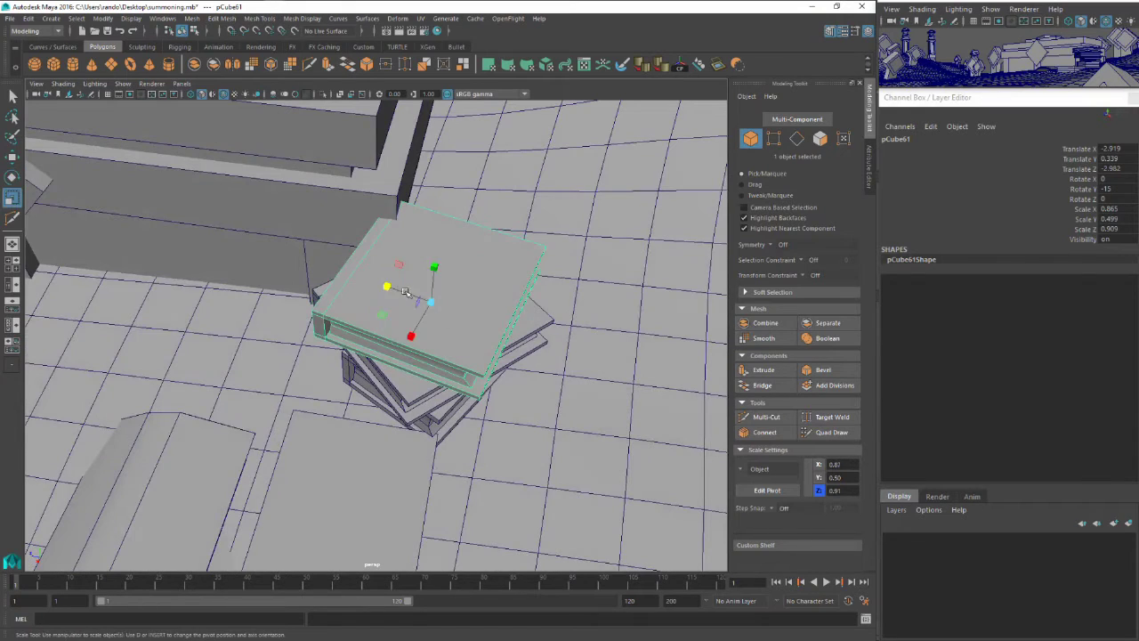
{"action": "left_click_drag", "start_coordinate": [410, 335], "coordinate": [418, 334]}
{"action": "key", "text": "w"}
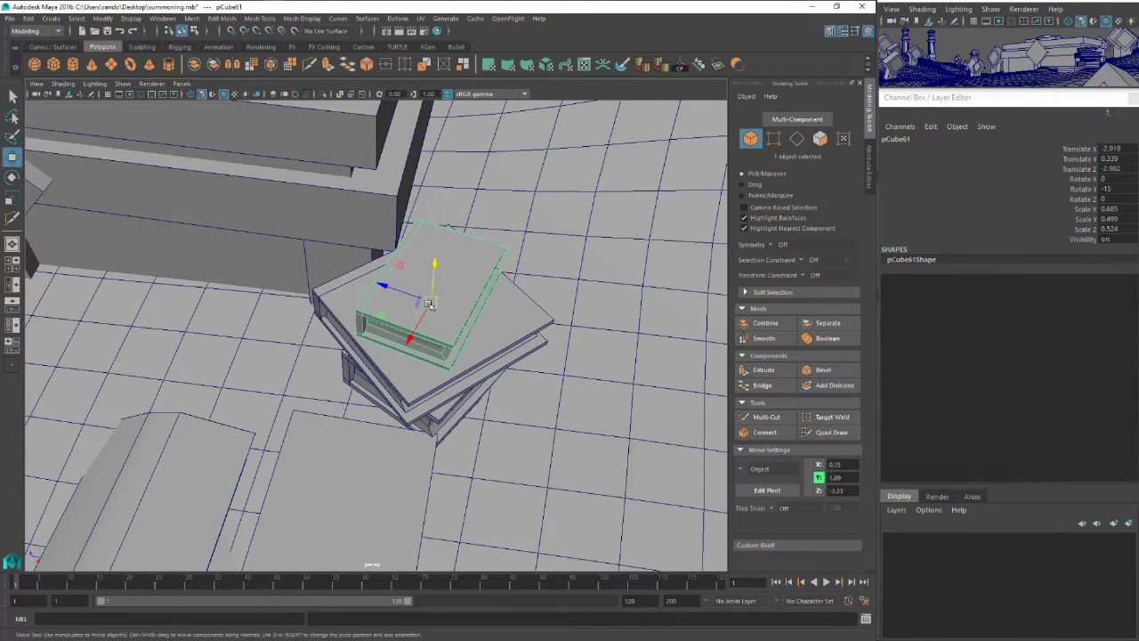
Duplicate the small top book and lay the copy on the terrain beside the stack, tilted to follow the slope
{"action": "mouse_move", "coordinate": [388, 287]}
{"action": "left_mouse_down"}
{"action": "mouse_move", "coordinate": [455, 312]}
{"action": "mouse_move", "coordinate": [417, 299]}
{"action": "mouse_move", "coordinate": [452, 200]}
{"action": "mouse_move", "coordinate": [456, 233]}
{"action": "mouse_move", "coordinate": [471, 188]}
{"action": "mouse_move", "coordinate": [419, 253]}
{"action": "mouse_move", "coordinate": [367, 281]}
{"action": "left_mouse_up"}
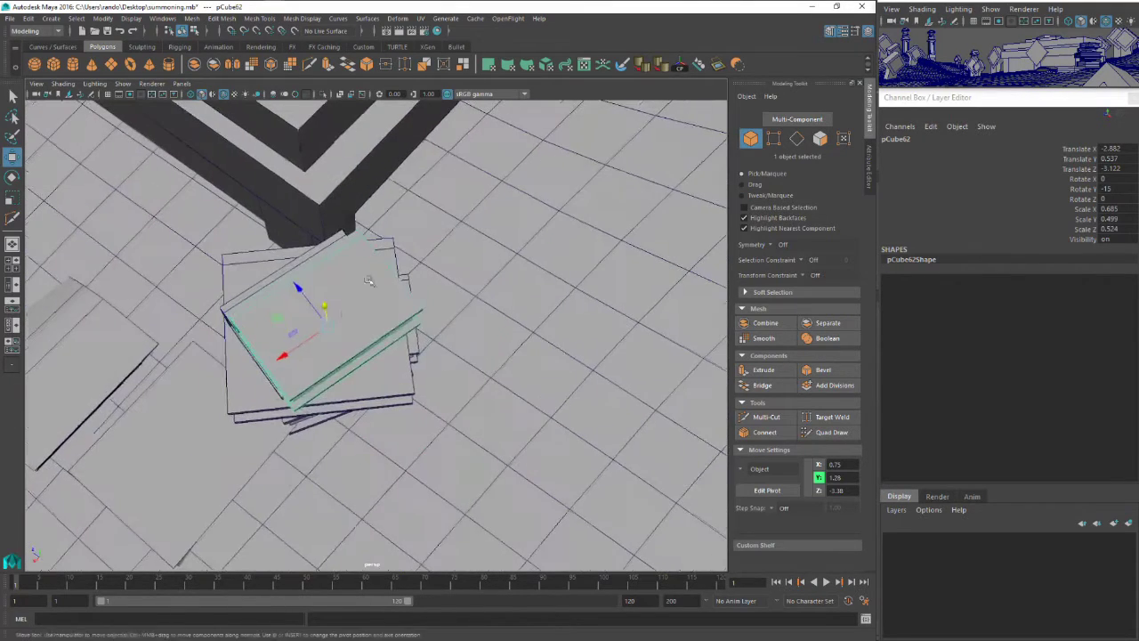
{"action": "left_click_drag", "start_coordinate": [331, 326], "coordinate": [499, 328]}
{"action": "key", "text": "e"}
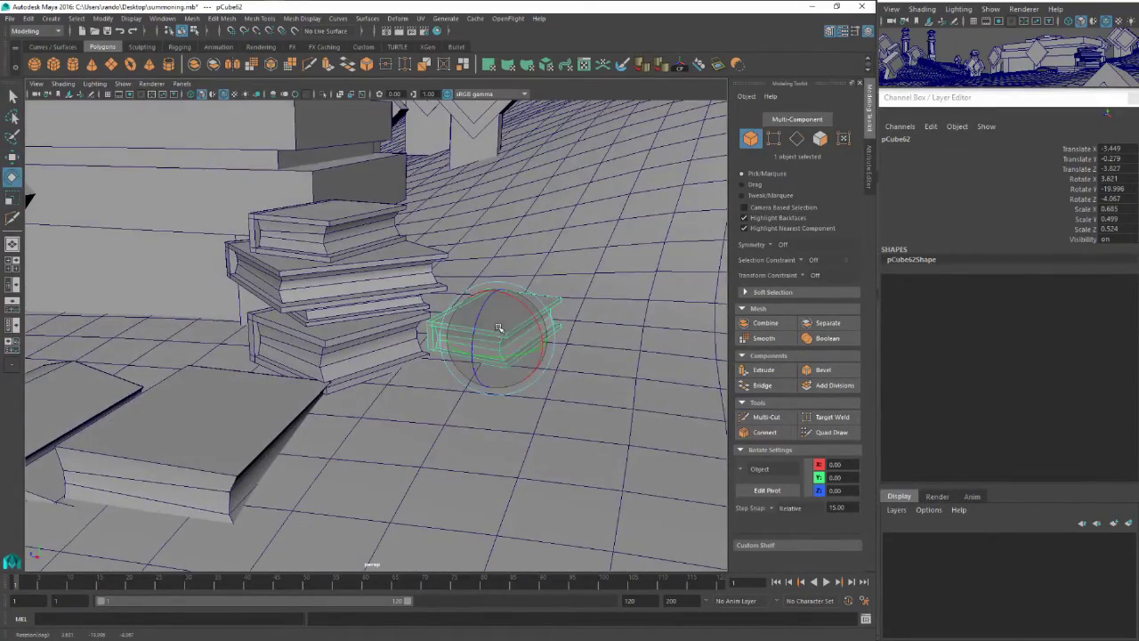
Thicken the top book of the stack to about 0.722 in Y
{"action": "scroll", "coordinate": [499, 328], "scroll_direction": "down", "scroll_amount": 3}
{"action": "left_click_drag", "start_coordinate": [445, 285], "coordinate": [392, 222], "text": "alt"}
{"action": "left_click", "coordinate": [355, 290]}
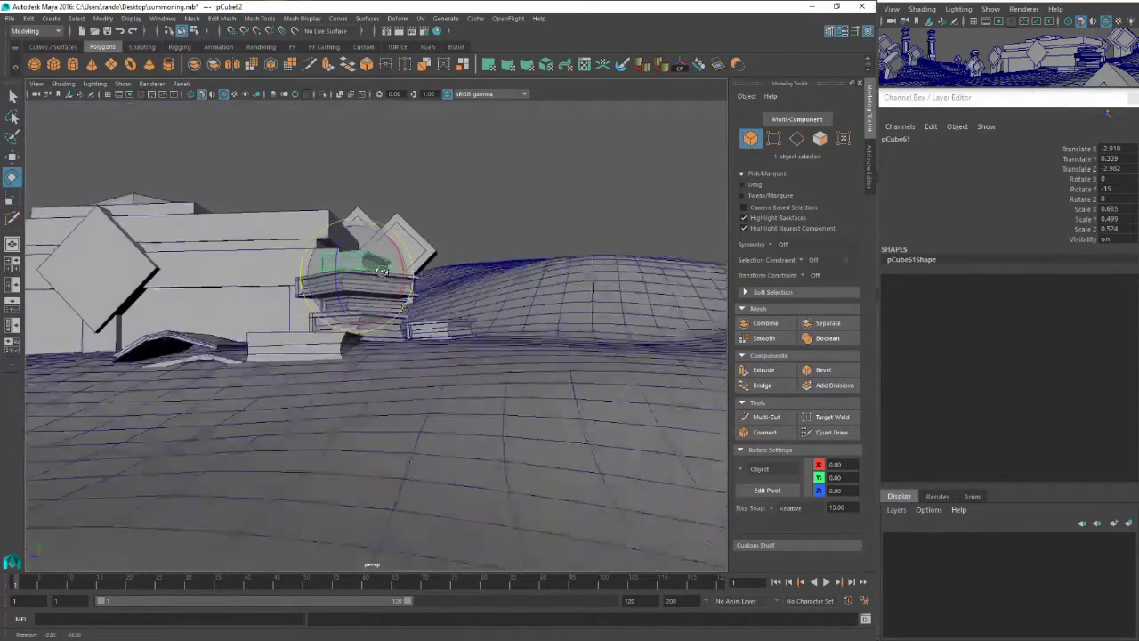
{"action": "scroll", "coordinate": [383, 223], "scroll_direction": "up", "scroll_amount": 6}
{"action": "middle_click_drag", "start_coordinate": [369, 217], "coordinate": [388, 283], "text": "alt"}
{"action": "key", "text": "r"}
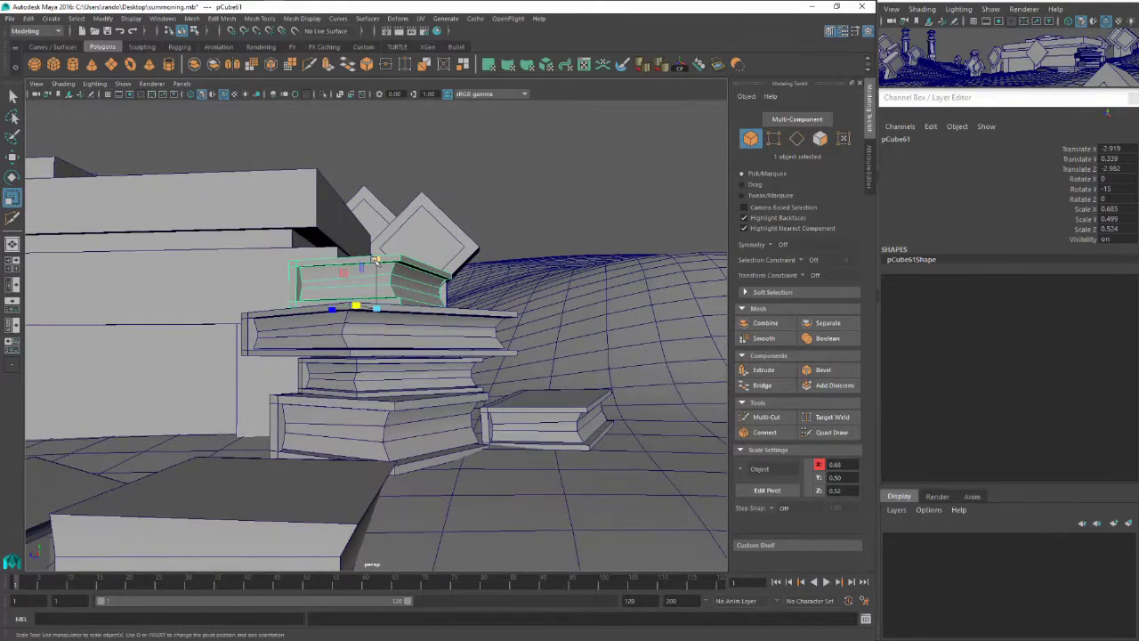
{"action": "left_click_drag", "start_coordinate": [374, 260], "coordinate": [381, 239]}
Flatten the second book from the ground and lower the two books above it to close the gaps
{"action": "left_click", "coordinate": [388, 380]}
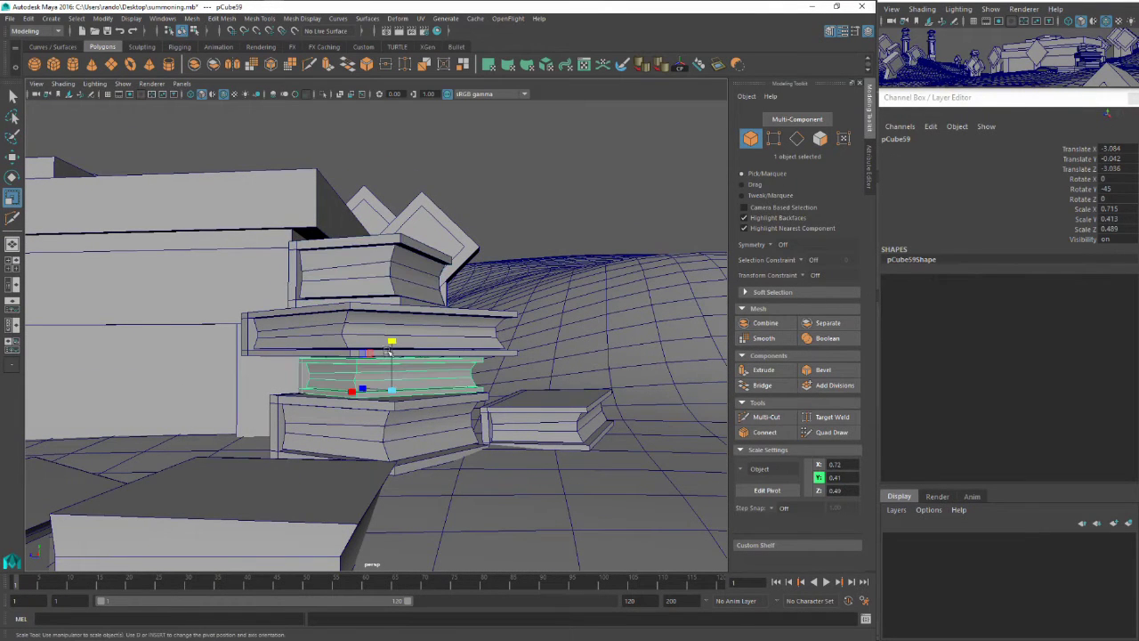
{"action": "left_click", "coordinate": [384, 314]}
{"action": "key", "text": "w"}
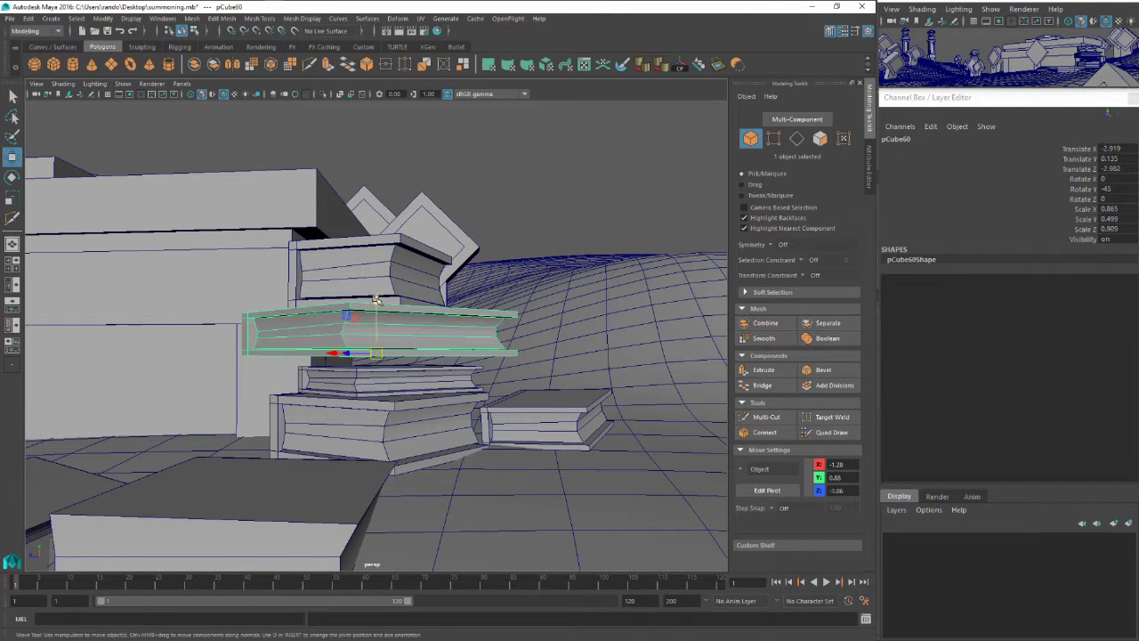
{"action": "left_click_drag", "start_coordinate": [376, 299], "coordinate": [375, 311]}
{"action": "left_click", "coordinate": [376, 266]}
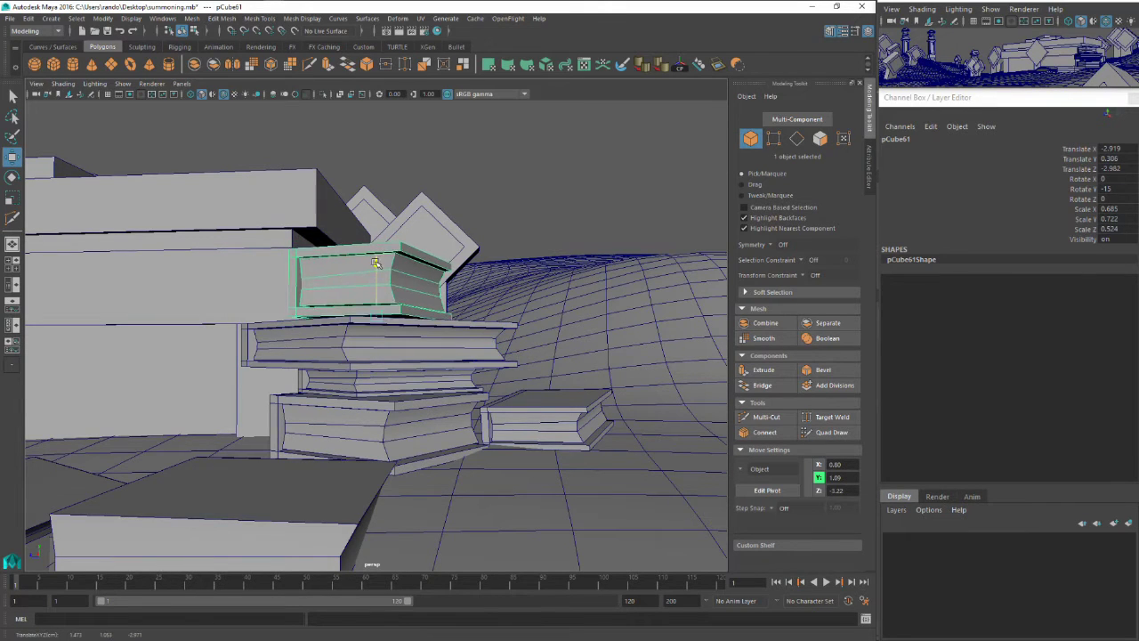
{"action": "left_click_drag", "start_coordinate": [376, 264], "coordinate": [376, 271]}
{"action": "left_click_drag", "start_coordinate": [380, 234], "coordinate": [387, 286], "text": "alt"}
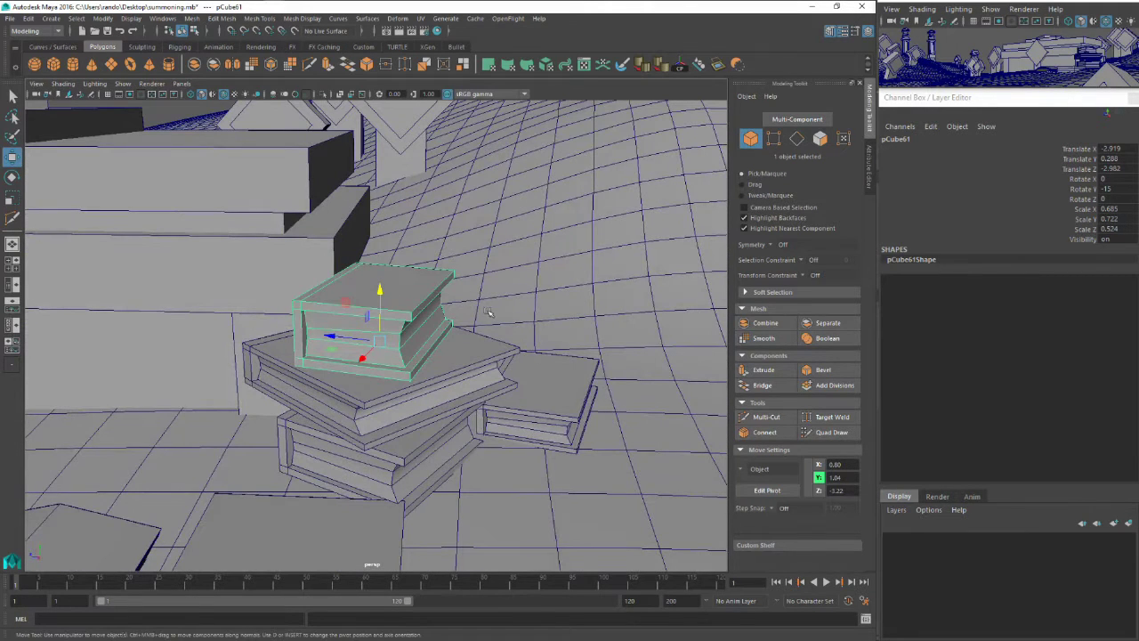
Duplicate the thick top book, raise the copy to about 0.561 in Y and rotate it to 60° about Y
{"action": "key", "text": "ctrl+d"}
{"action": "left_click_drag", "start_coordinate": [379, 291], "coordinate": [379, 242]}
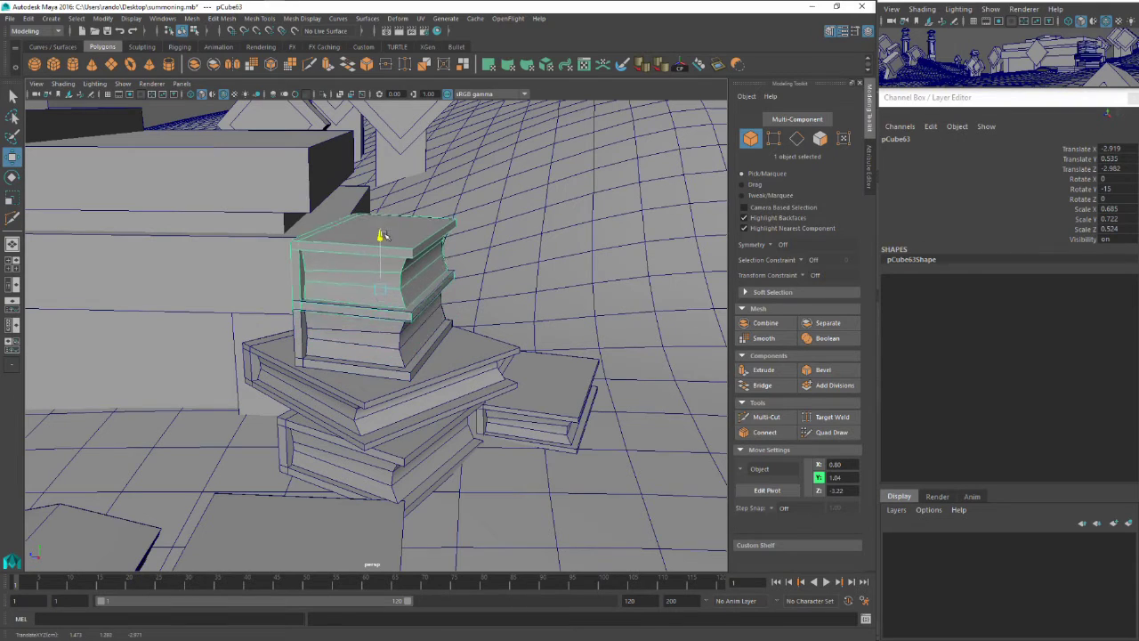
{"action": "key", "text": "e"}
{"action": "left_click_drag", "start_coordinate": [384, 289], "coordinate": [444, 298]}
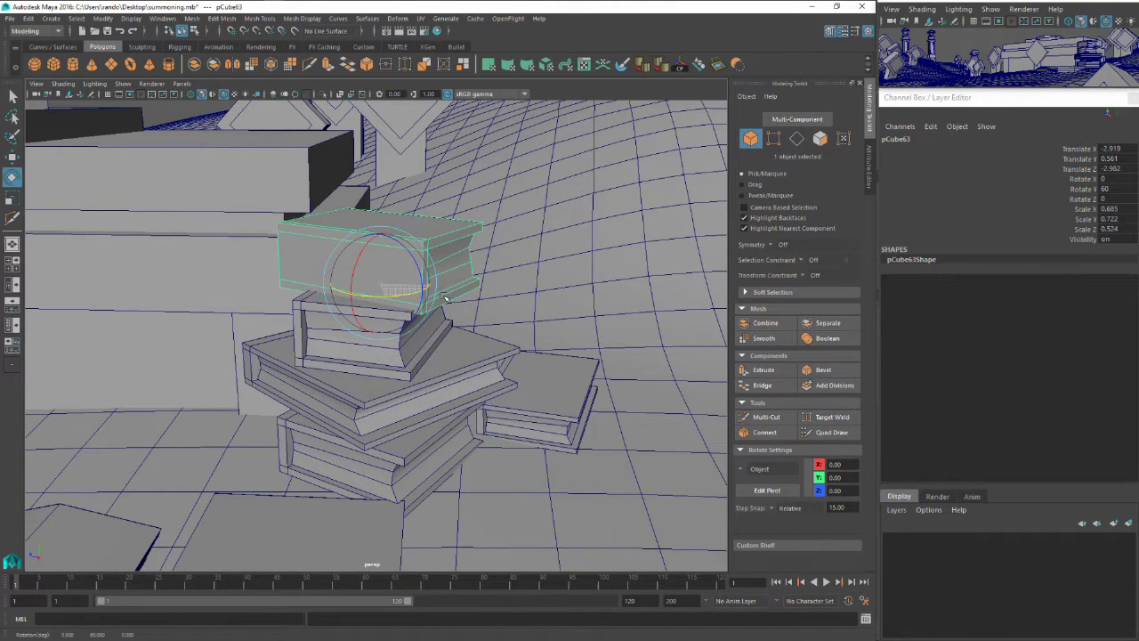
Scale the new top book to about 0.419 in Y and 0.768 in Z and reposition it on the stack
{"action": "key", "text": "r"}
{"action": "left_click_drag", "start_coordinate": [380, 235], "coordinate": [293, 270]}
{"action": "key", "text": "w"}
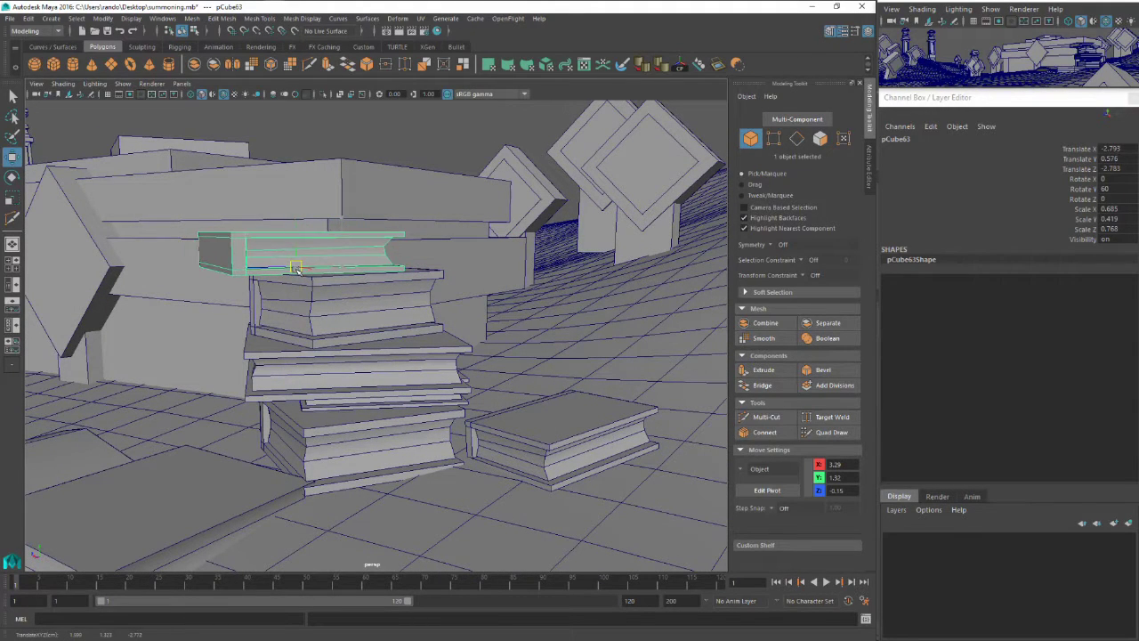
Rotate individual books in the stack slightly so the pile looks uneven
{"action": "left_click_drag", "start_coordinate": [319, 280], "coordinate": [364, 303], "text": "alt"}
{"action": "key", "text": "e"}
{"action": "left_click", "coordinate": [372, 355]}
{"action": "left_click", "coordinate": [378, 308]}
{"action": "left_click", "coordinate": [361, 412]}
{"action": "left_click_drag", "start_coordinate": [379, 427], "coordinate": [363, 458]}
{"action": "left_click", "coordinate": [462, 388]}
{"action": "left_click_drag", "start_coordinate": [450, 432], "coordinate": [402, 396], "text": "alt"}
Move the selected diamond-faced stone to about 7.149, -1.36, -7.404 on the terrain and save the scene
{"action": "key", "text": "r"}
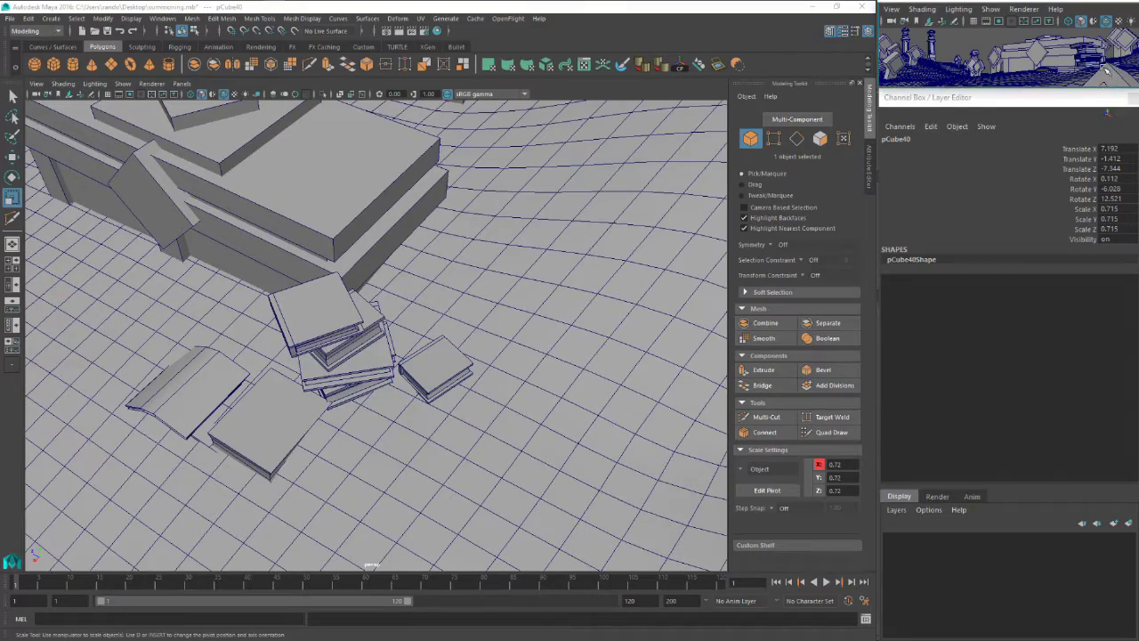
{"action": "left_click_drag", "start_coordinate": [481, 405], "coordinate": [501, 413], "text": "alt"}
{"action": "key", "text": "f"}
{"action": "right_click_drag", "start_coordinate": [534, 420], "coordinate": [377, 356], "text": "alt"}
{"action": "key", "text": "w"}
{"action": "left_click_drag", "start_coordinate": [371, 443], "coordinate": [383, 431]}
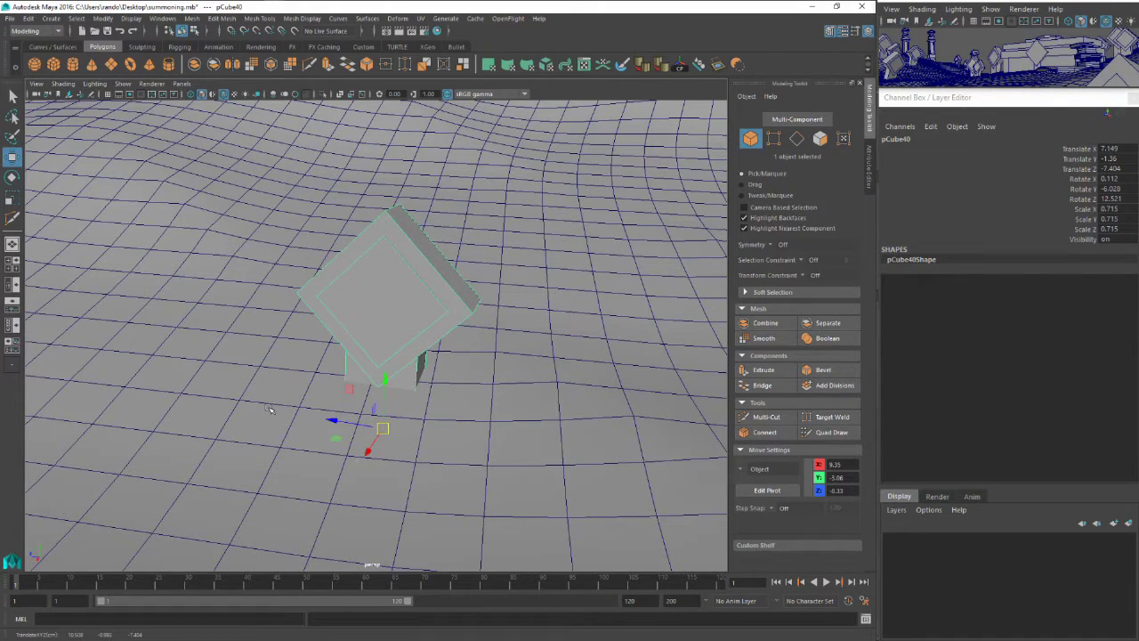
{"action": "key", "text": "ctrl+s"}
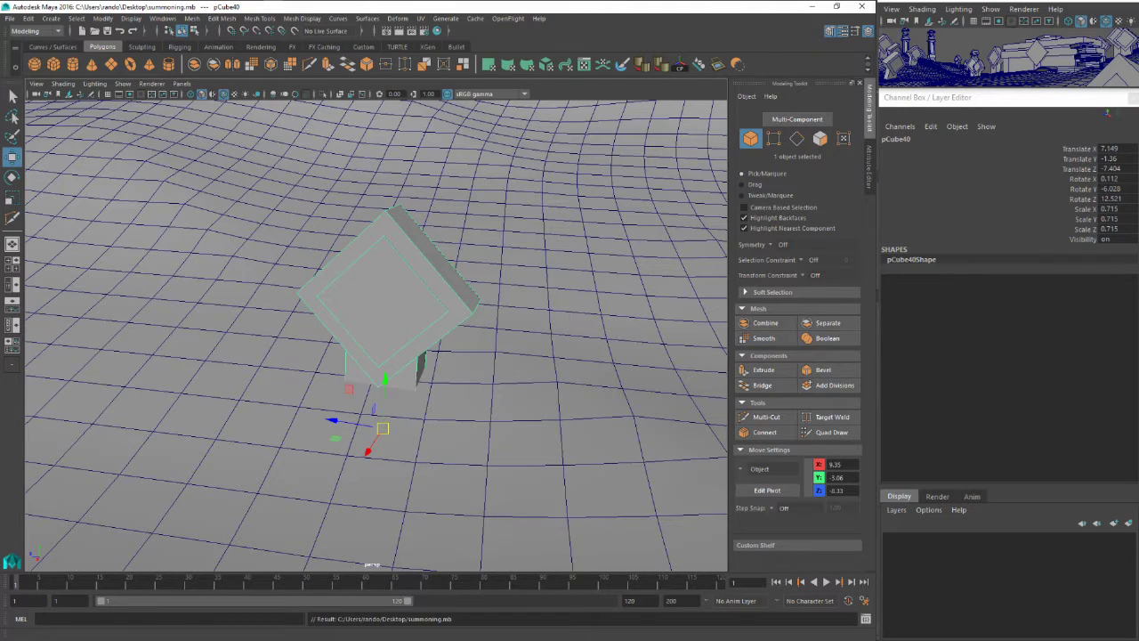
Scale the distant diamond-faced standing stone uniformly to about 1.889 and move it to about -2.014, -1.381, 17.86 on the terrain
{"action": "key", "text": "r"}
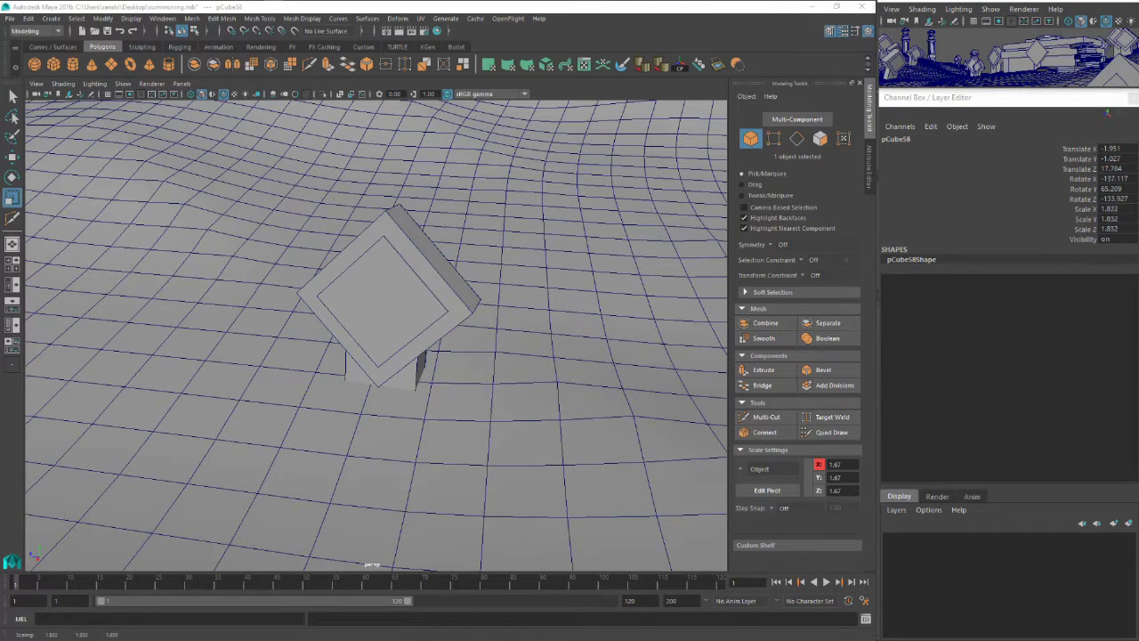
{"action": "key", "text": "w"}
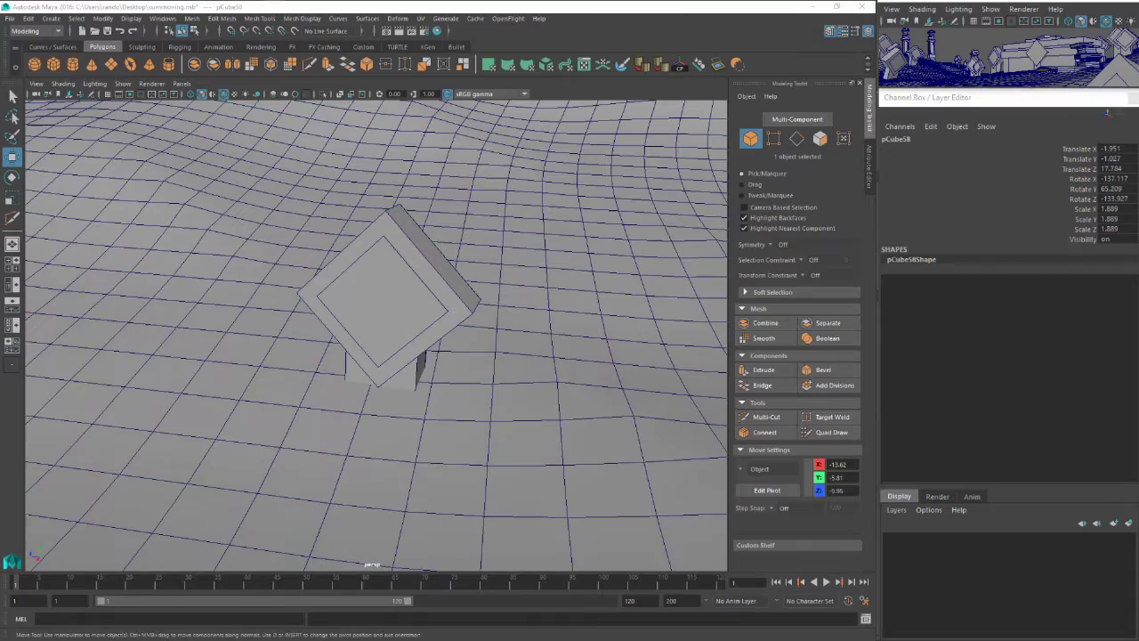
{"action": "left_click_drag", "start_coordinate": [894, 59], "coordinate": [893, 64]}
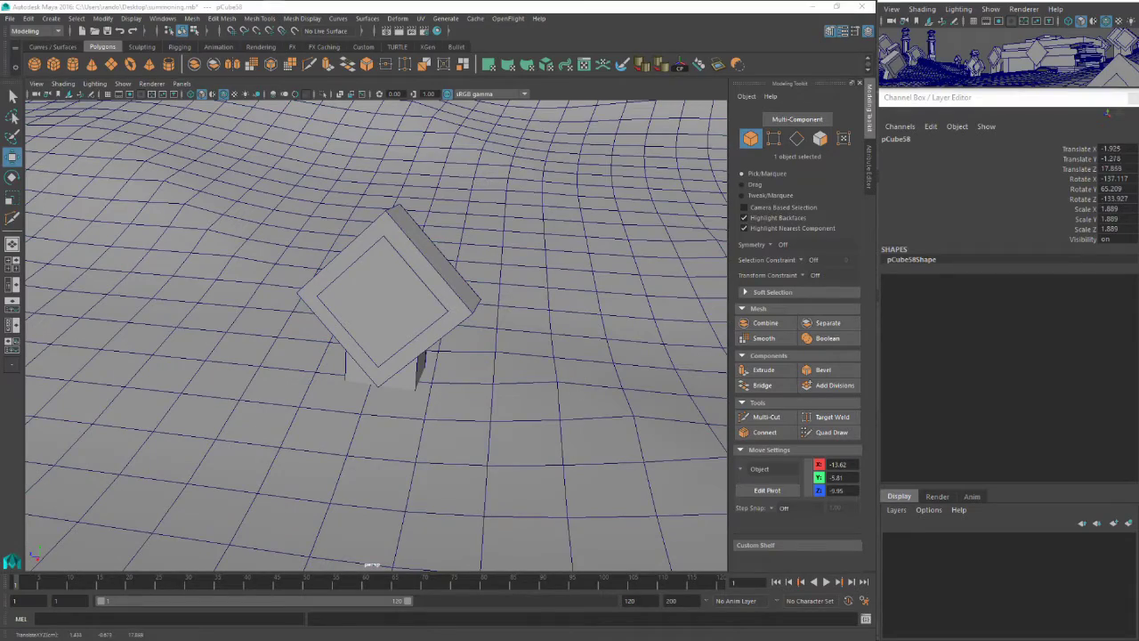
{"action": "left_click_drag", "start_coordinate": [695, 253], "coordinate": [499, 271], "text": "alt"}
{"action": "left_click", "coordinate": [392, 289]}
{"action": "left_click_drag", "start_coordinate": [392, 290], "coordinate": [444, 297], "text": "alt"}
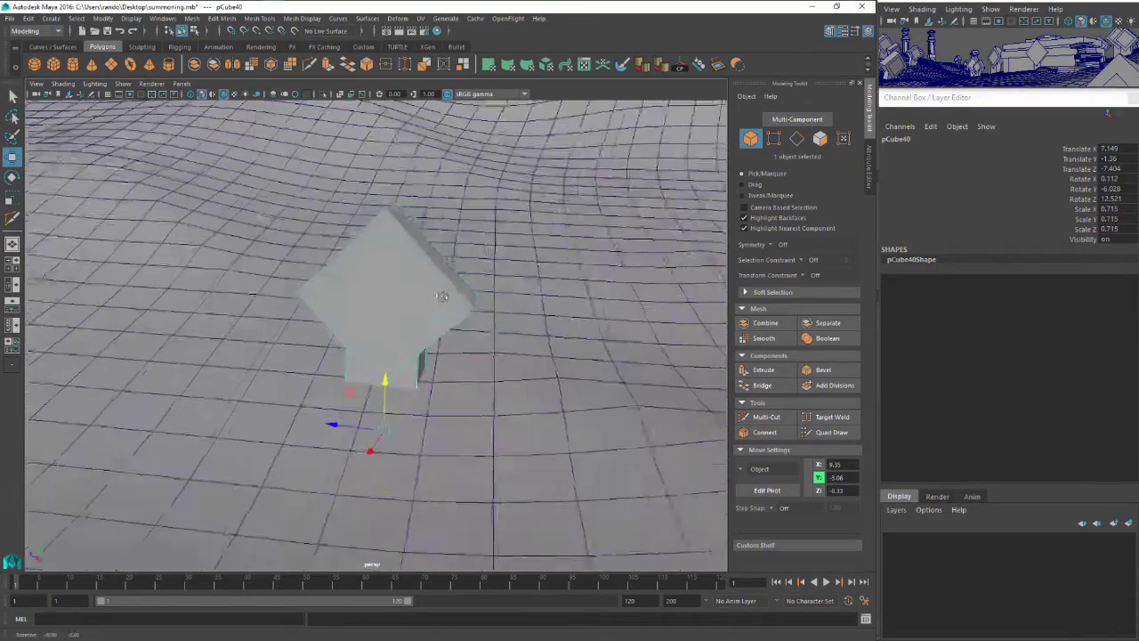
{"action": "key", "text": "ctrl+z"}
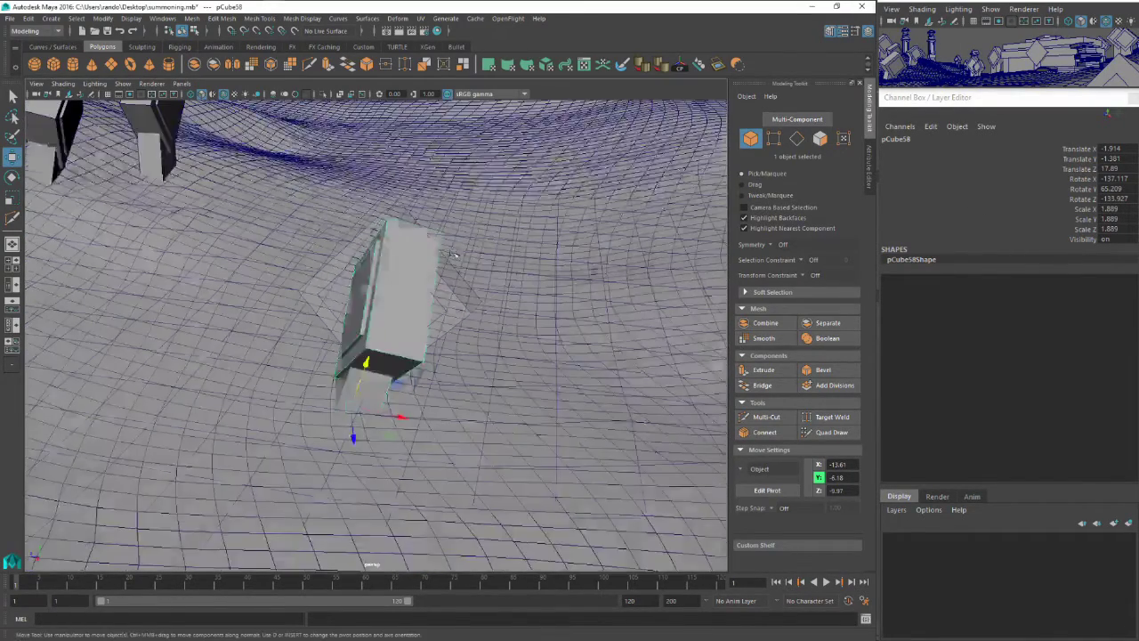
{"action": "left_click_drag", "start_coordinate": [454, 255], "coordinate": [354, 289], "text": "alt"}
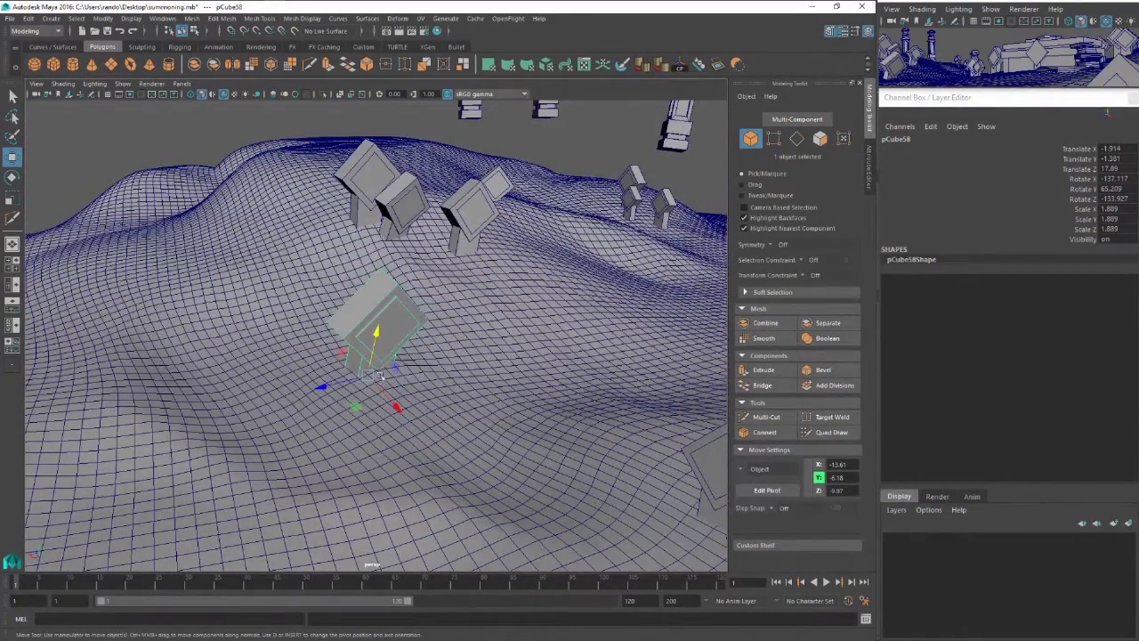
{"action": "left_click_drag", "start_coordinate": [380, 375], "coordinate": [460, 358]}
Create a polygon sphere and place it in front of the altar at about 4.67 in X and 0.965 in Y
{"action": "scroll", "coordinate": [460, 359], "scroll_direction": "down", "scroll_amount": 5}
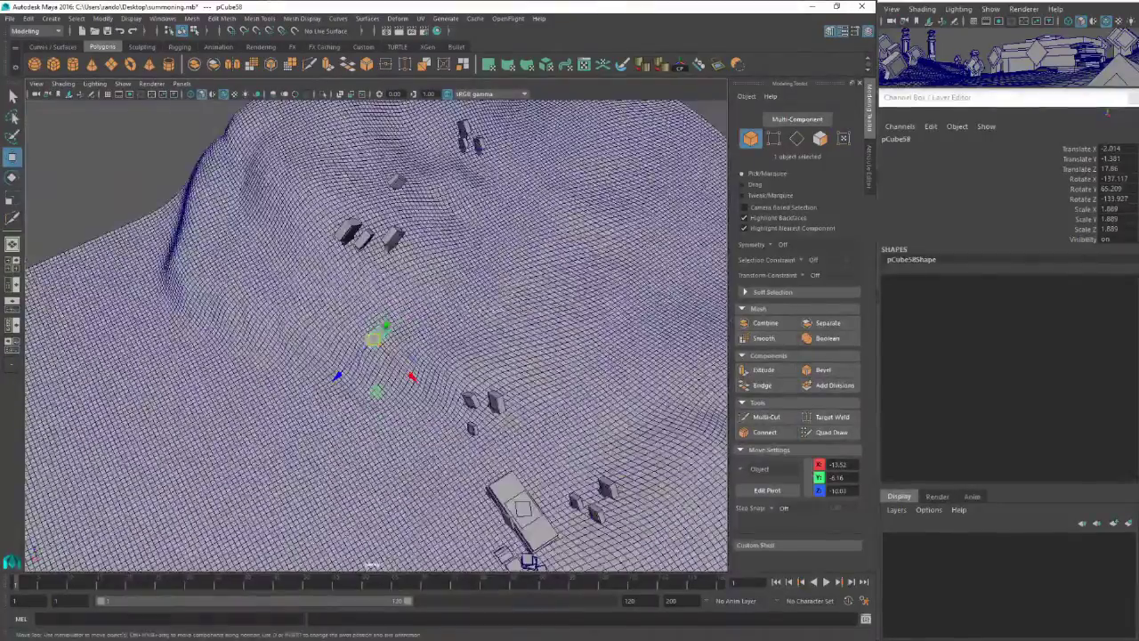
{"action": "middle_click_drag", "start_coordinate": [460, 359], "coordinate": [389, 323], "text": "alt"}
{"action": "left_click_drag", "start_coordinate": [389, 323], "coordinate": [454, 299], "text": "alt"}
{"action": "scroll", "coordinate": [455, 308], "scroll_direction": "up", "scroll_amount": 5}
{"action": "scroll", "coordinate": [454, 309], "scroll_direction": "up", "scroll_amount": 5}
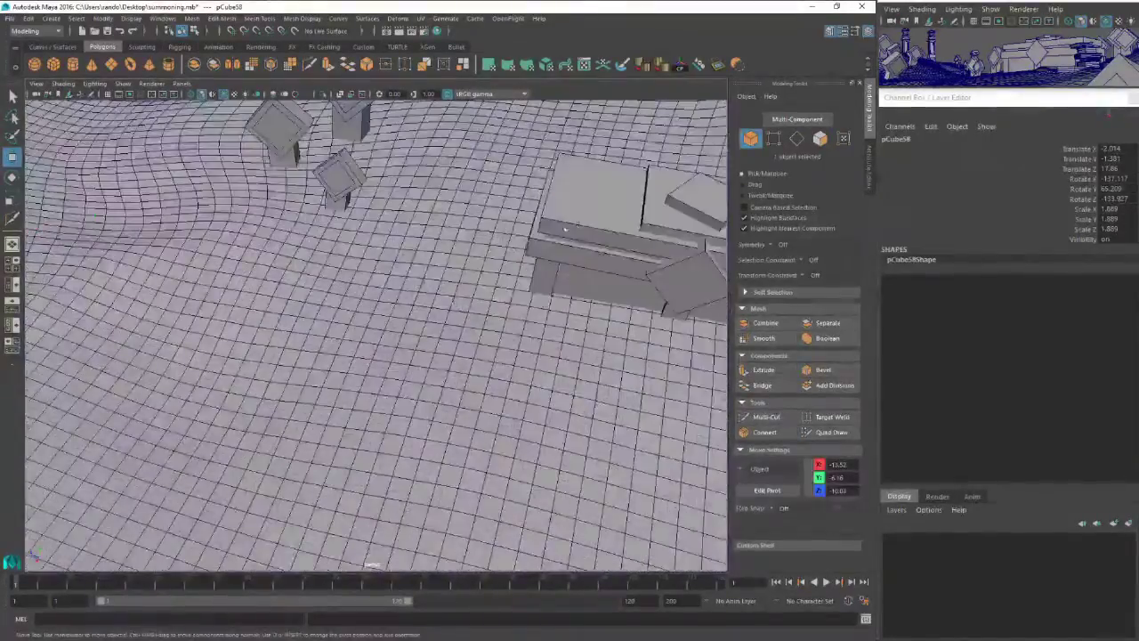
{"action": "left_click", "coordinate": [589, 205]}
{"action": "left_click_drag", "start_coordinate": [589, 205], "coordinate": [558, 171], "text": "alt"}
{"action": "middle_click_drag", "start_coordinate": [559, 171], "coordinate": [434, 168], "text": "alt"}
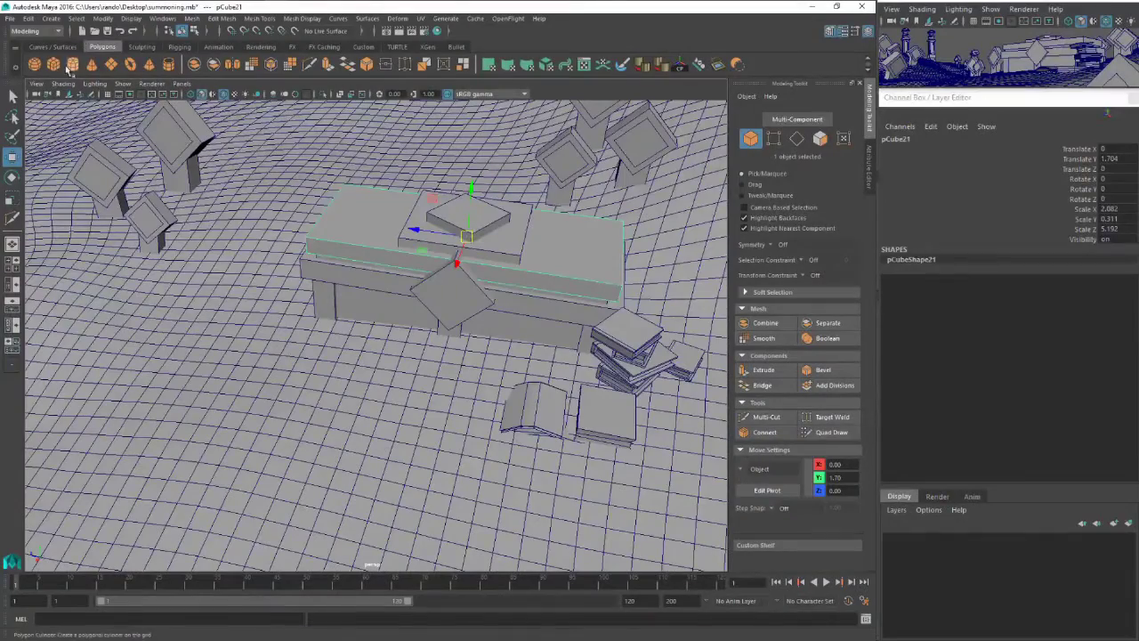
{"action": "left_click", "coordinate": [36, 65]}
{"action": "scroll", "coordinate": [374, 339], "scroll_direction": "down", "scroll_amount": 5}
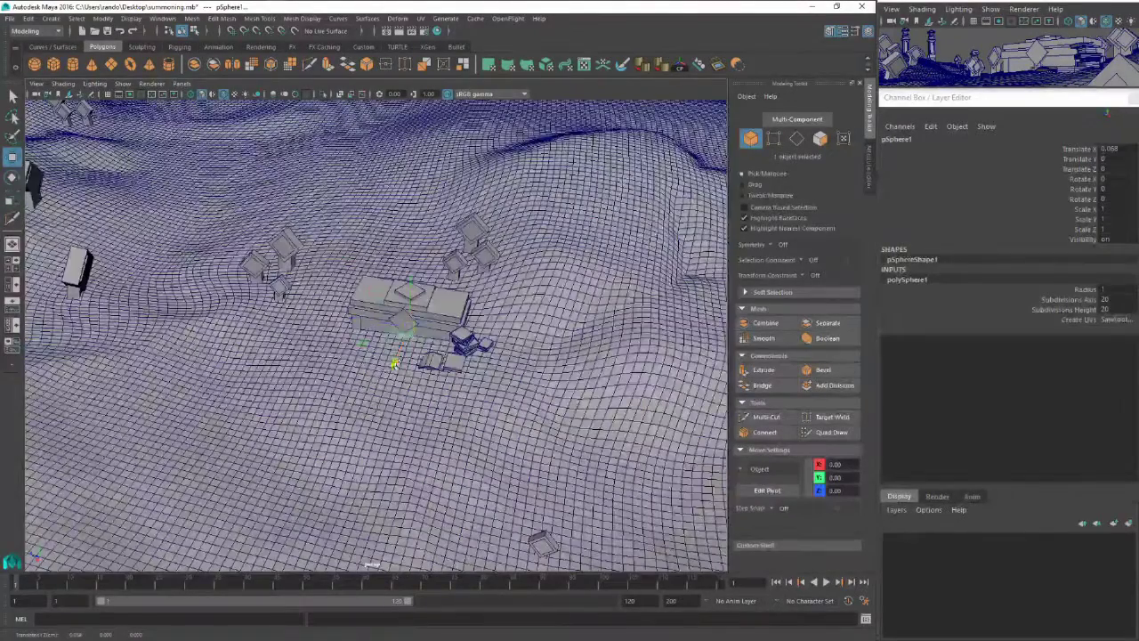
{"action": "key", "text": "f"}
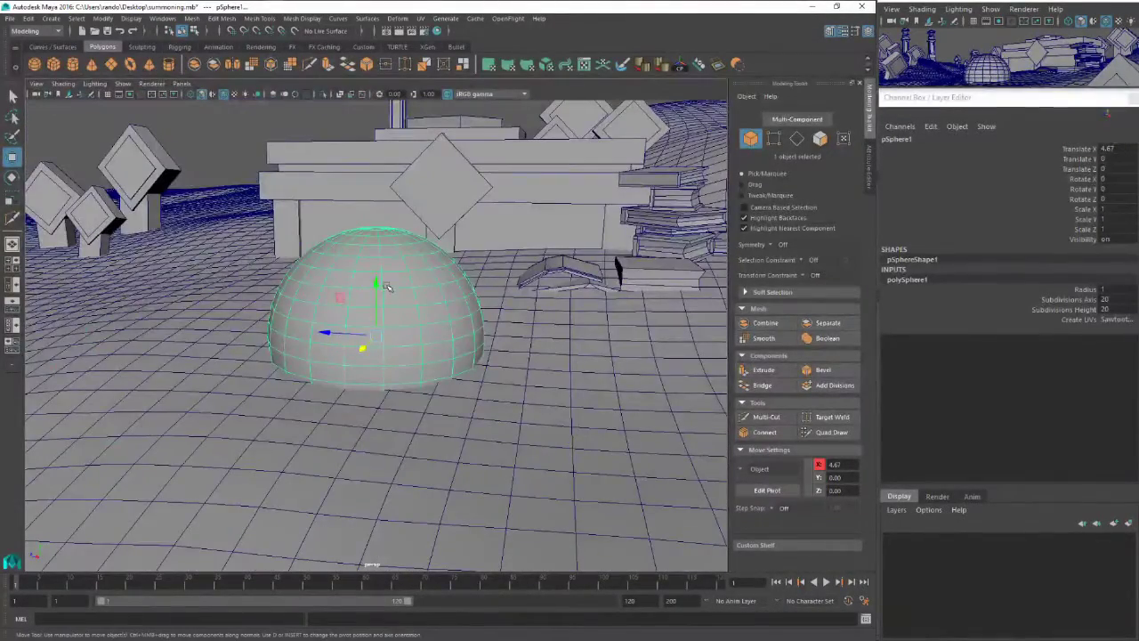
{"action": "left_click_drag", "start_coordinate": [377, 280], "coordinate": [376, 160]}
Scale the new sphere uniformly to about 0.428
{"action": "key", "text": "r"}
{"action": "left_click_drag", "start_coordinate": [372, 234], "coordinate": [282, 286]}
{"action": "left_click_drag", "start_coordinate": [282, 286], "coordinate": [238, 258], "text": "alt"}
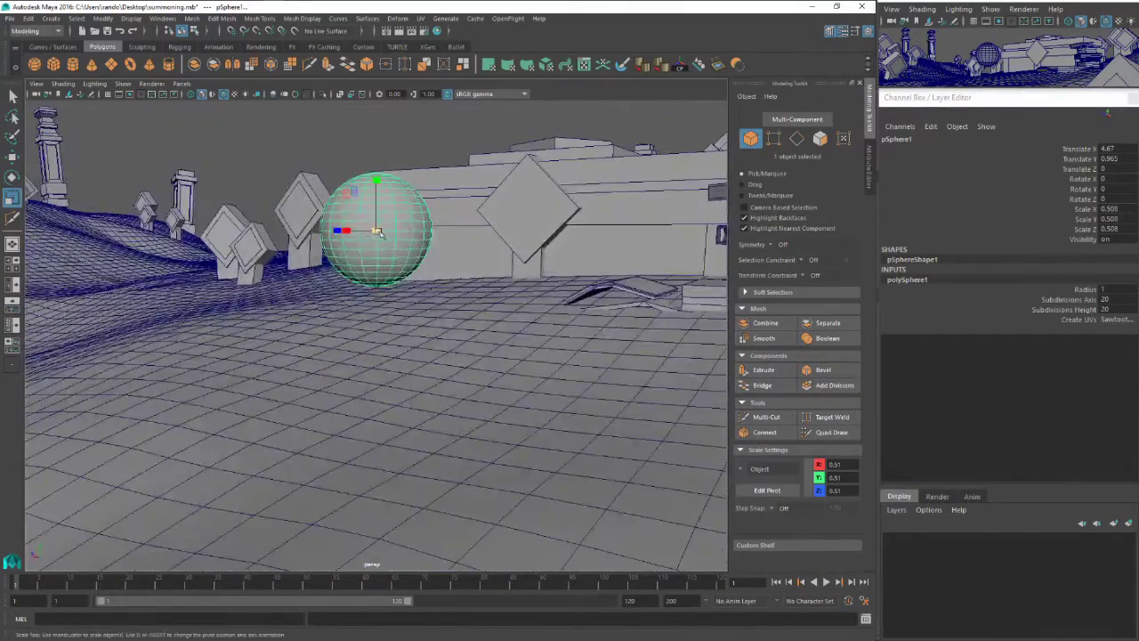
{"action": "left_click_drag", "start_coordinate": [393, 205], "coordinate": [396, 254], "text": "alt"}
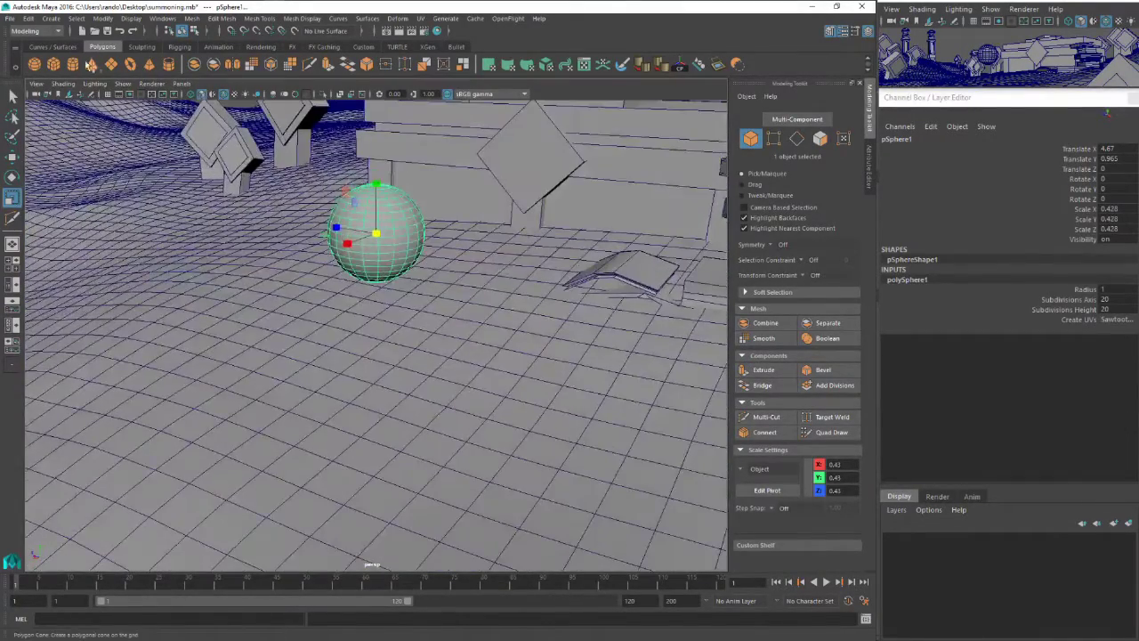
Create a polygon cylinder, scale it to about 0.326 and place it under the sphere at about 4.747, 0.742, -0.09
{"action": "left_click", "coordinate": [73, 64]}
{"action": "left_click_drag", "start_coordinate": [299, 187], "coordinate": [307, 267], "text": "alt"}
{"action": "key", "text": "w"}
{"action": "left_click_drag", "start_coordinate": [496, 136], "coordinate": [298, 326]}
{"action": "key", "text": "r"}
{"action": "left_click_drag", "start_coordinate": [369, 309], "coordinate": [258, 321]}
{"action": "key", "text": "w"}
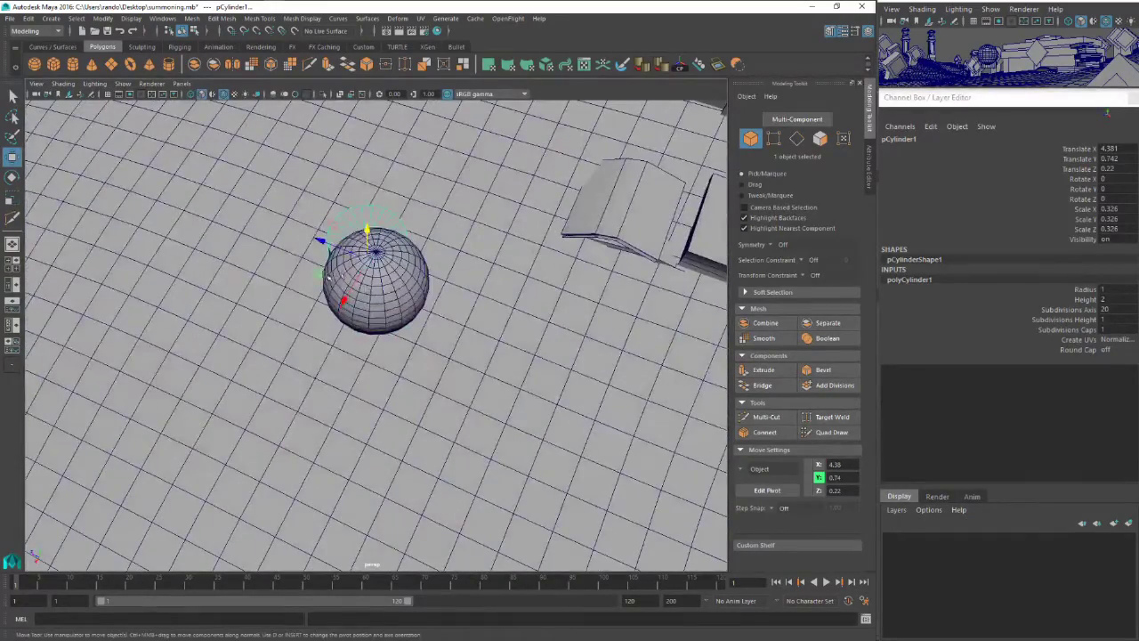
{"action": "left_click_drag", "start_coordinate": [348, 344], "coordinate": [350, 341]}
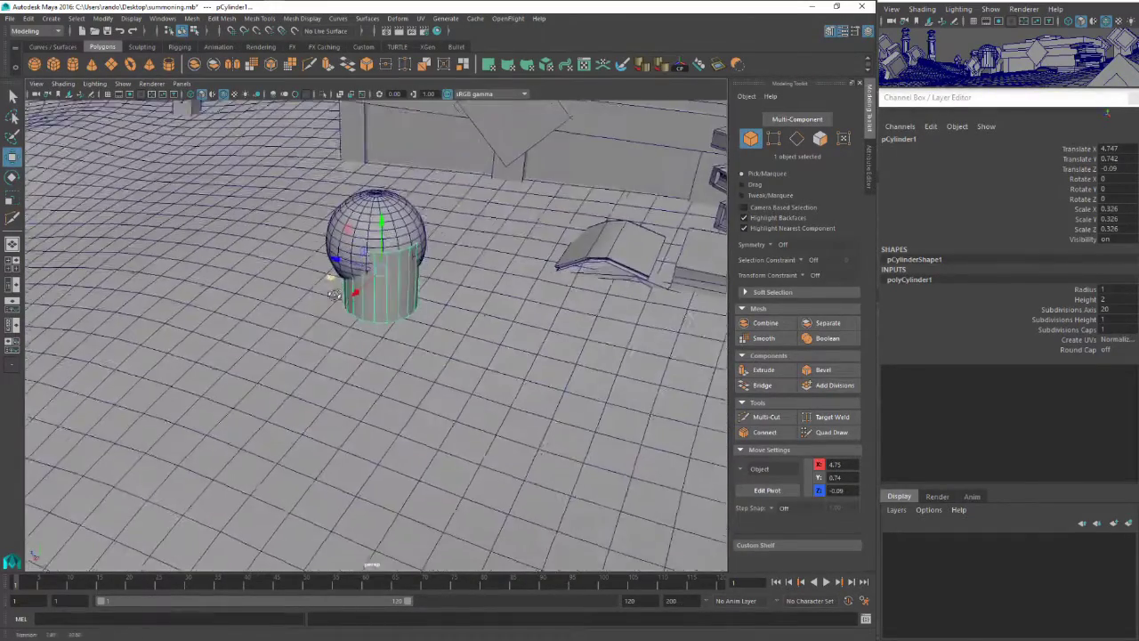
Scale the cylinder uniformly to about 0.244 and lower it to about 0.65 in Y beneath the sphere
{"action": "key", "text": "r"}
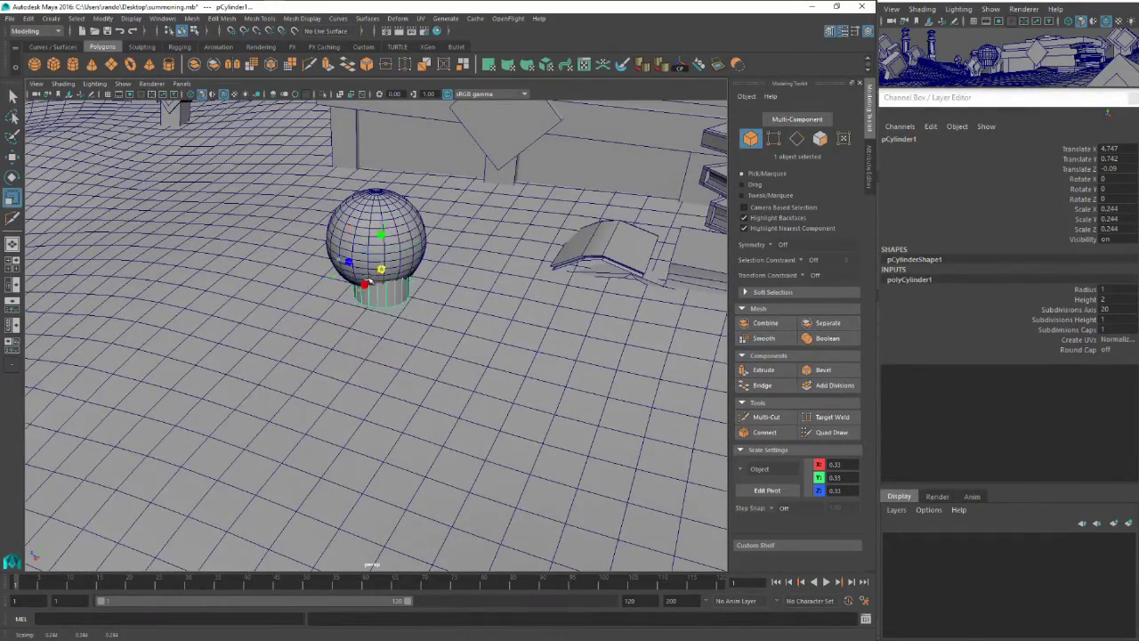
{"action": "left_click_drag", "start_coordinate": [367, 283], "coordinate": [354, 227], "text": "alt"}
{"action": "key", "text": "w"}
Align the cylinder horizontally with the centre of the sphere using the Align tool
{"action": "left_click", "coordinate": [399, 219], "text": "shift"}
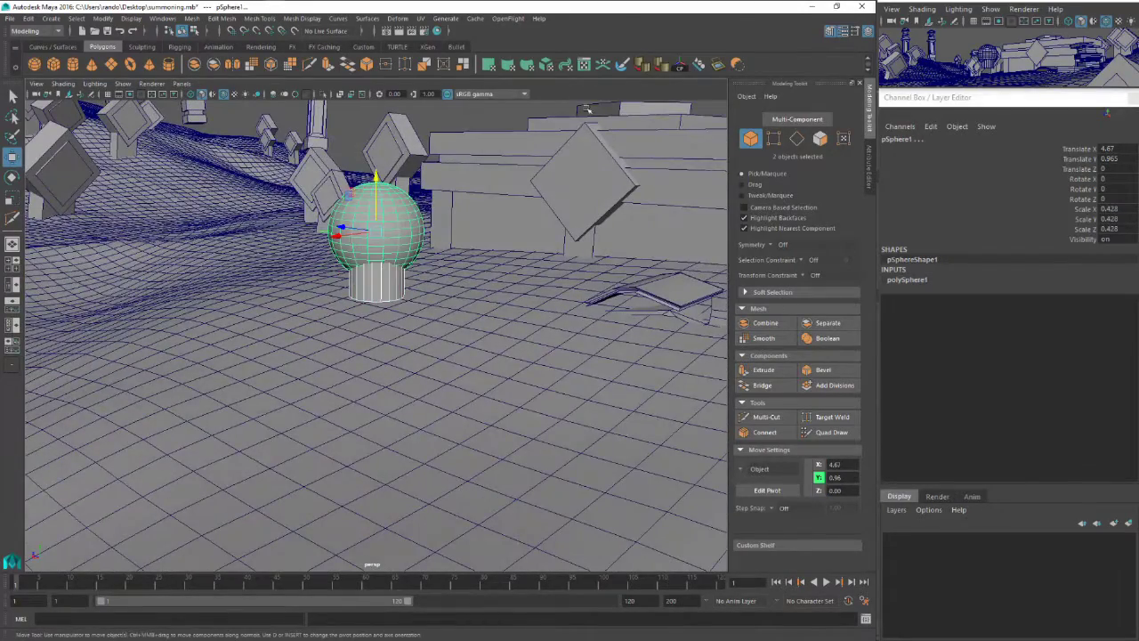
{"action": "left_click", "coordinate": [698, 65]}
{"action": "mouse_move", "coordinate": [294, 254]}
{"action": "left_mouse_down", "text": "alt"}
{"action": "mouse_move", "coordinate": [380, 296]}
{"action": "mouse_move", "coordinate": [428, 299]}
{"action": "mouse_move", "coordinate": [382, 228]}
{"action": "left_mouse_up", "text": "alt"}
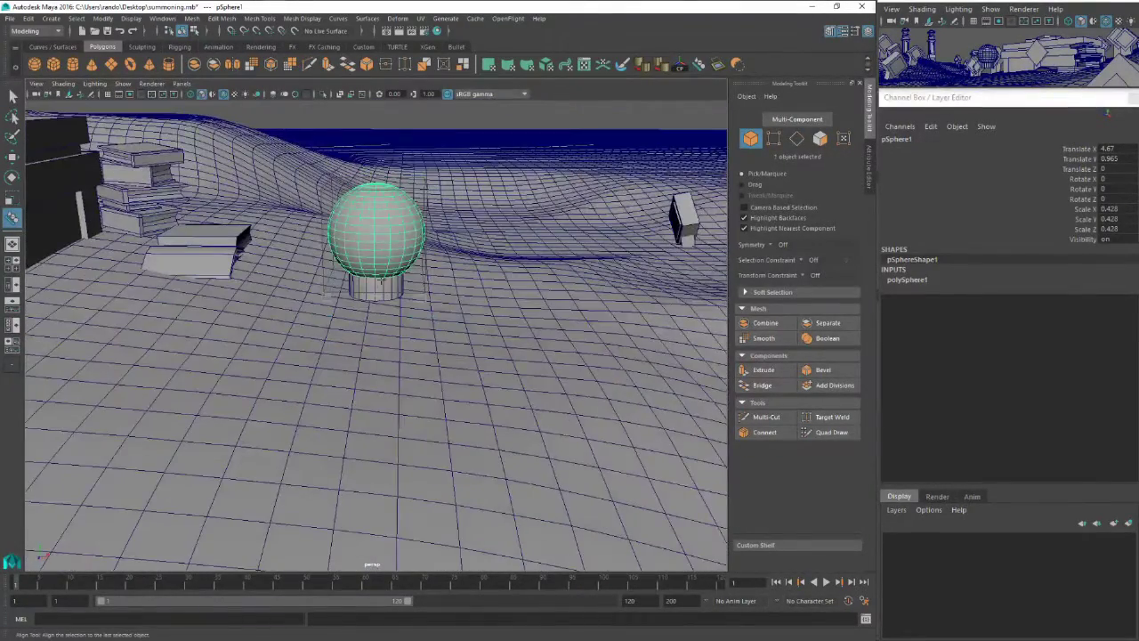
Move the cylinder forward under the sphere to about 4.85 in X
{"action": "left_click", "coordinate": [382, 284]}
{"action": "left_click_drag", "start_coordinate": [382, 284], "coordinate": [325, 303], "text": "alt"}
{"action": "key", "text": "w"}
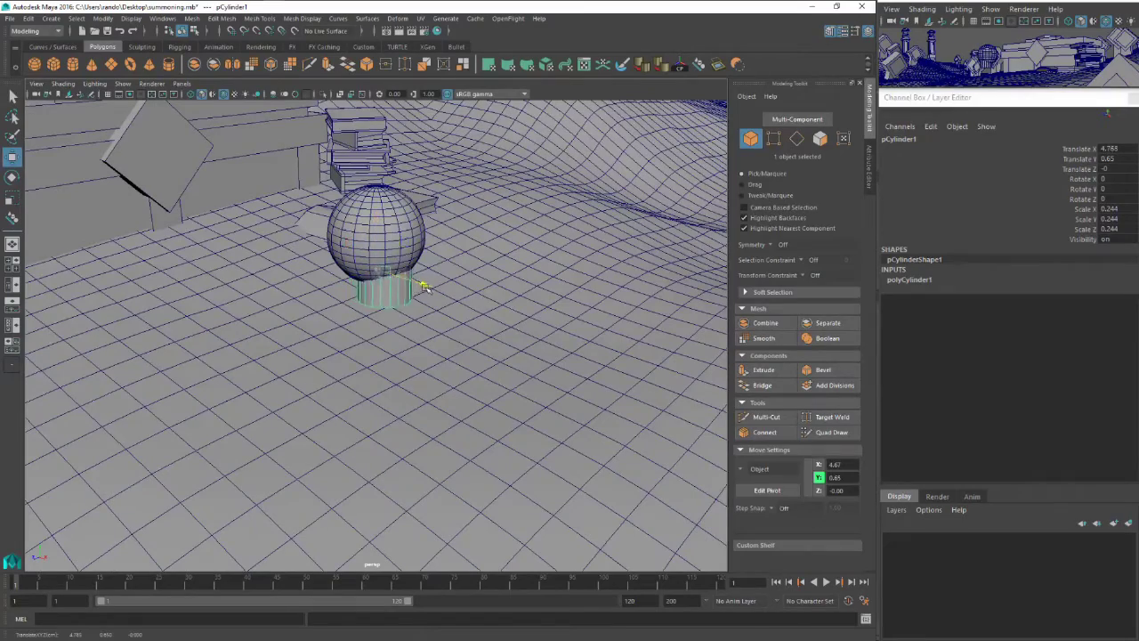
{"action": "left_click_drag", "start_coordinate": [431, 290], "coordinate": [435, 290]}
Combine the sphere and the cylinder into one mesh and center its pivot
{"action": "left_click_drag", "start_coordinate": [435, 291], "coordinate": [386, 233], "text": "alt"}
{"action": "left_click", "coordinate": [388, 223]}
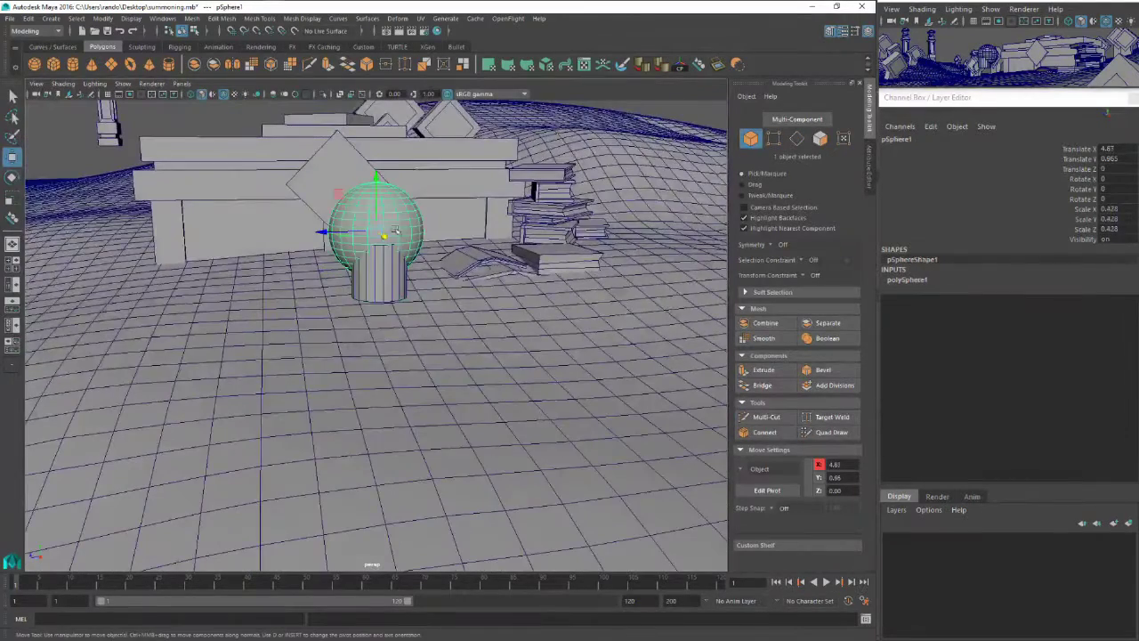
{"action": "left_click", "coordinate": [386, 283], "text": "shift"}
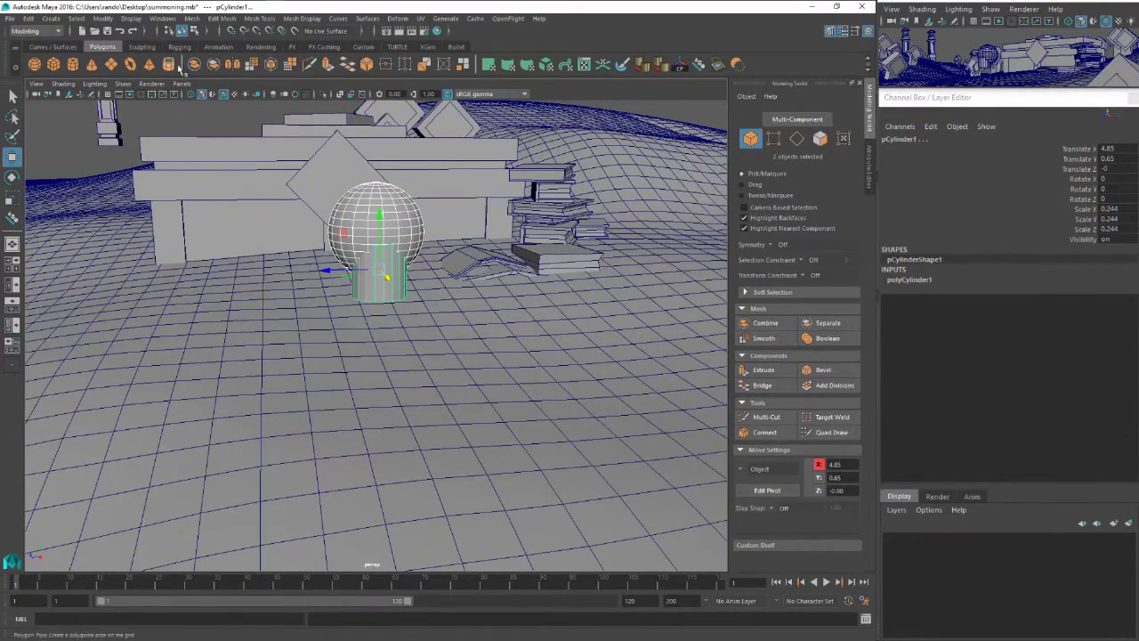
{"action": "left_click", "coordinate": [195, 65]}
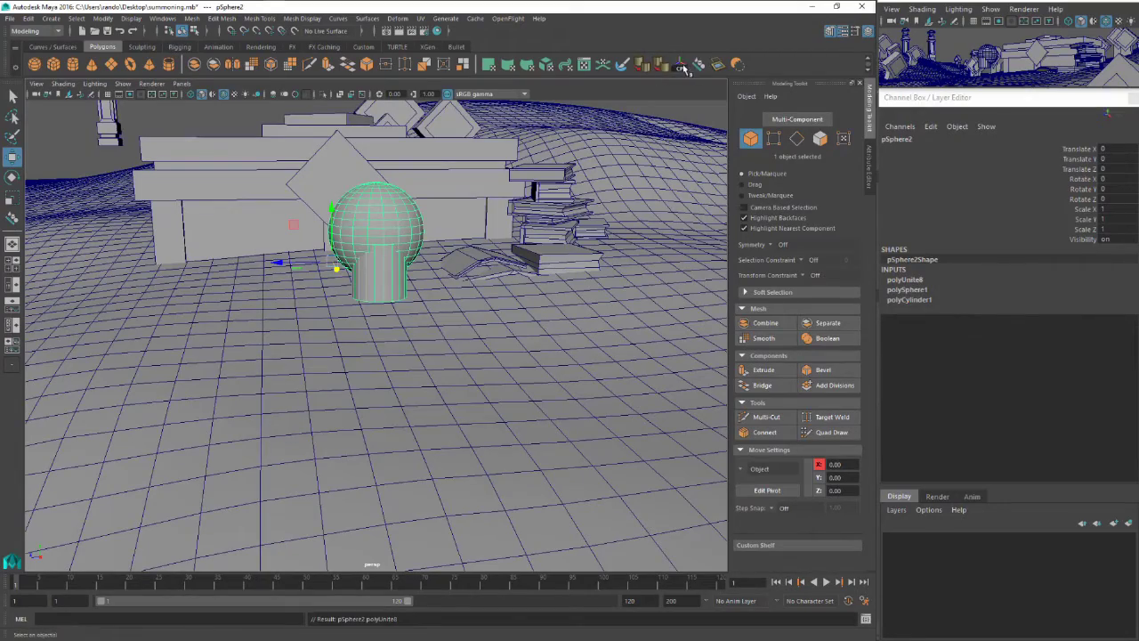
{"action": "left_click", "coordinate": [681, 67]}
Scale the combined mesh to about 0.408 and move it to about -2.68, -0.387, -1.05 beside the open book
{"action": "left_click_drag", "start_coordinate": [499, 178], "coordinate": [485, 330], "text": "alt"}
{"action": "middle_click_drag", "start_coordinate": [485, 329], "coordinate": [498, 431], "text": "alt"}
{"action": "left_click_drag", "start_coordinate": [498, 432], "coordinate": [270, 322], "text": "alt"}
{"action": "key", "text": "r"}
{"action": "key", "text": "w"}
{"action": "left_click_drag", "start_coordinate": [310, 287], "coordinate": [309, 269]}
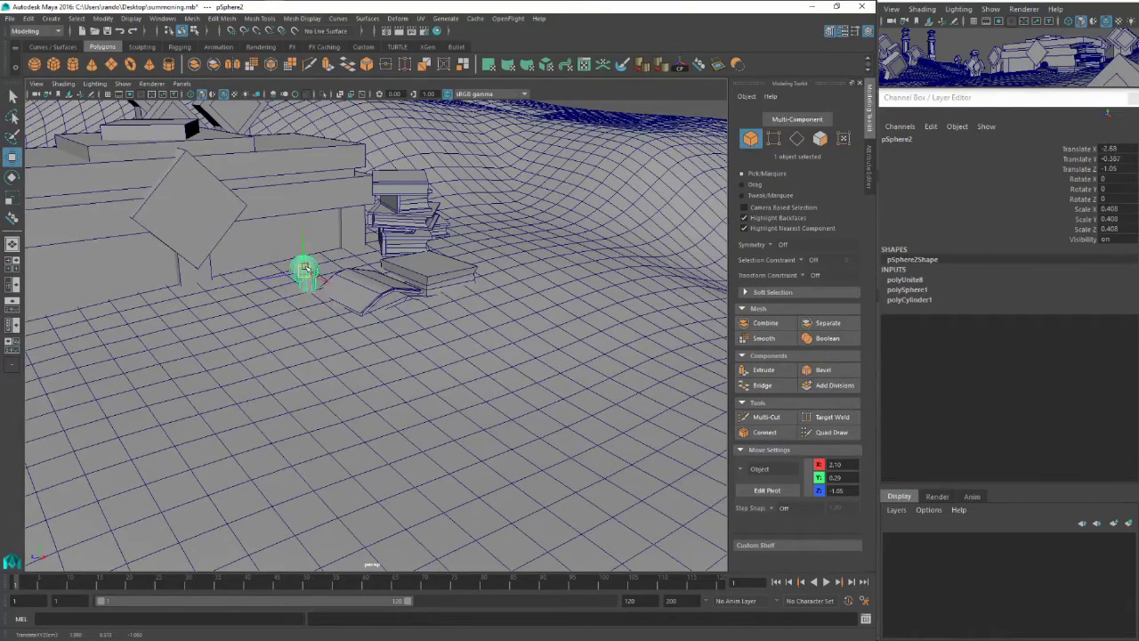
Fine-tune the scale and position of the small sphere-and-cylinder prop beside the open book
{"action": "left_click_drag", "start_coordinate": [381, 272], "coordinate": [339, 295], "text": "alt"}
{"action": "key", "text": "r"}
{"action": "left_click_drag", "start_coordinate": [393, 249], "coordinate": [407, 267]}
{"action": "key", "text": "e"}
{"action": "key", "text": "w"}
{"action": "scroll", "coordinate": [388, 363], "scroll_direction": "up", "scroll_amount": 2}
{"action": "left_click_drag", "start_coordinate": [442, 475], "coordinate": [446, 486]}
Duplicate the sphere-and-cylinder prop and place the copy near the opposite front end of the altar
{"action": "scroll", "coordinate": [451, 487], "scroll_direction": "down", "scroll_amount": 3}
{"action": "left_click_drag", "start_coordinate": [409, 373], "coordinate": [317, 305], "text": "alt"}
{"action": "key", "text": "ctrl+d"}
{"action": "key", "text": "f"}
{"action": "key", "text": "e"}
{"action": "left_click_drag", "start_coordinate": [338, 233], "coordinate": [433, 301], "text": "alt"}
{"action": "left_click_drag", "start_coordinate": [433, 301], "coordinate": [374, 320], "text": "alt"}
{"action": "key", "text": "w"}
{"action": "scroll", "coordinate": [358, 288], "scroll_direction": "down", "scroll_amount": 8}
Create a polygon cylinder in front of the altar at about 5.583, 0, 1.409 and widen it to 1.871 in X and Z
{"action": "left_click", "coordinate": [333, 171]}
{"action": "scroll", "coordinate": [356, 267], "scroll_direction": "down", "scroll_amount": 6}
{"action": "left_click", "coordinate": [74, 65]}
{"action": "left_click_drag", "start_coordinate": [153, 249], "coordinate": [209, 329], "text": "alt"}
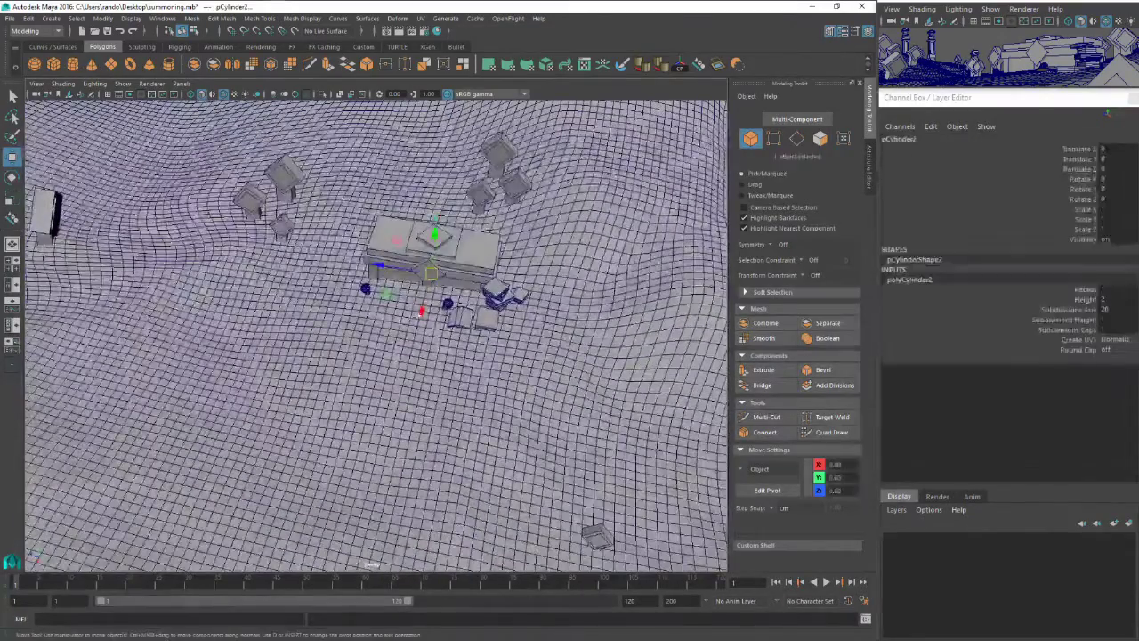
{"action": "left_click_drag", "start_coordinate": [386, 291], "coordinate": [306, 401]}
{"action": "key", "text": "r"}
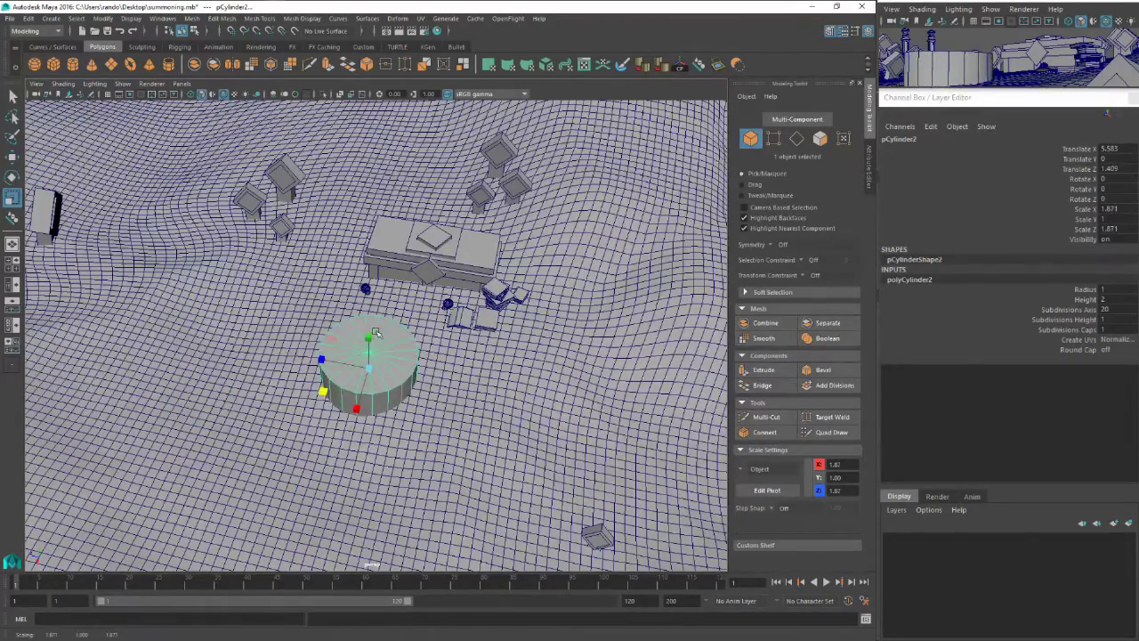
Flatten the wide cylinder to about 0.295 in Y scale and move it to about 3.687, -0.159, 1.084
{"action": "left_click_drag", "start_coordinate": [369, 360], "coordinate": [328, 327], "text": "alt"}
{"action": "key", "text": "w"}
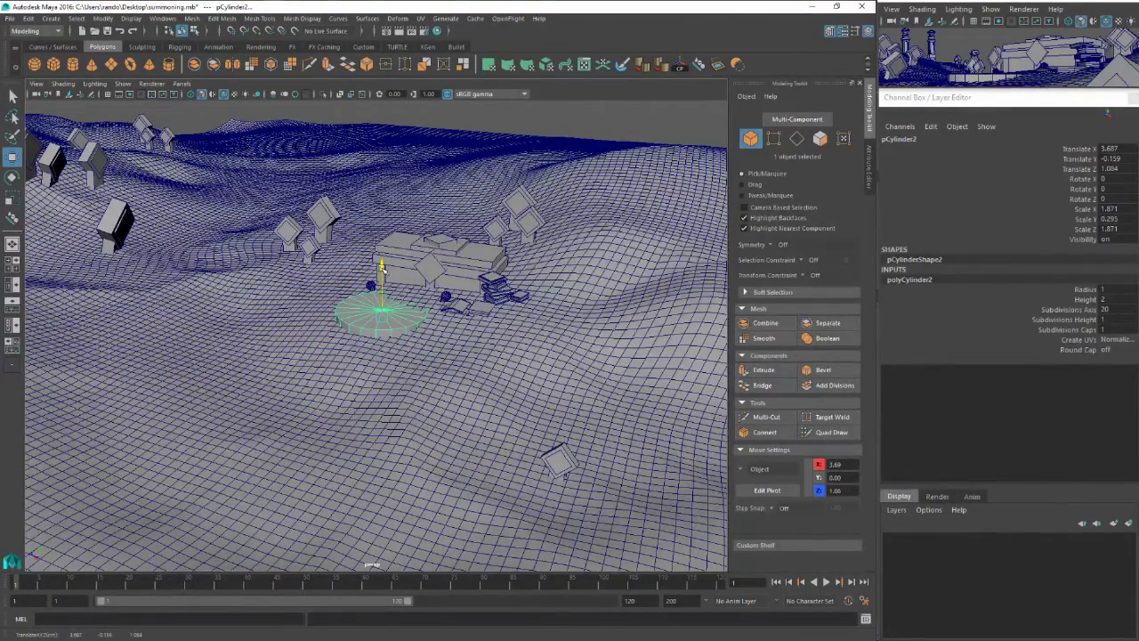
{"action": "left_click_drag", "start_coordinate": [380, 264], "coordinate": [382, 306], "text": "alt"}
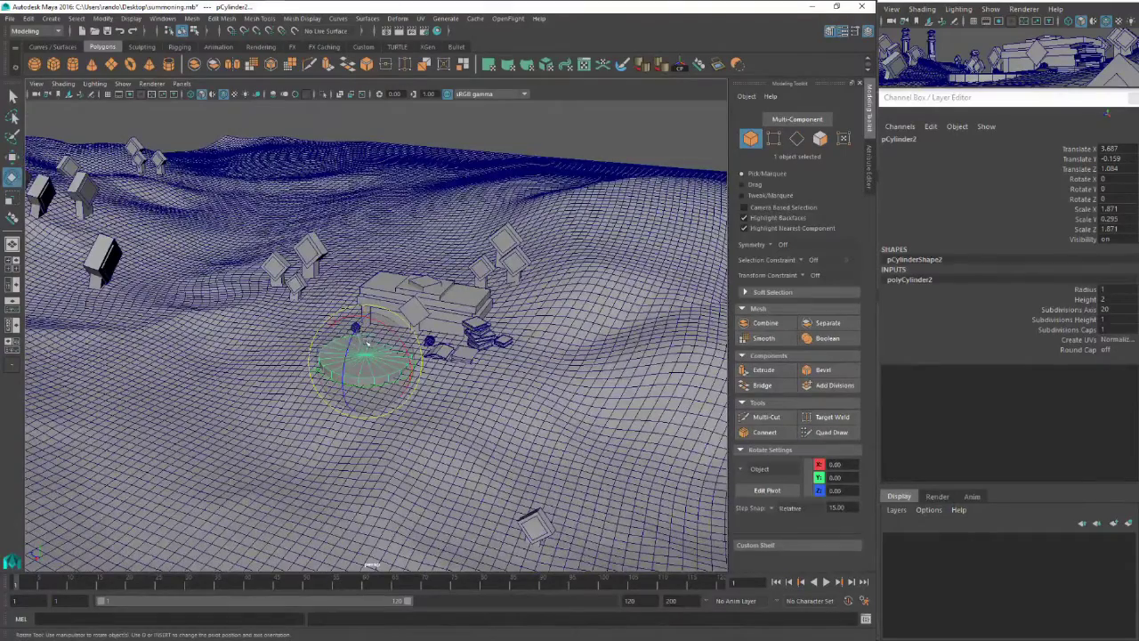
{"action": "key", "text": "w"}
Enlarge the disc to about 2.089, 0.329, 2.089 in scale and move it to about 4.064, -0.159, 0.678
{"action": "key", "text": "r"}
{"action": "left_click_drag", "start_coordinate": [365, 358], "coordinate": [337, 416]}
{"action": "key", "text": "w"}
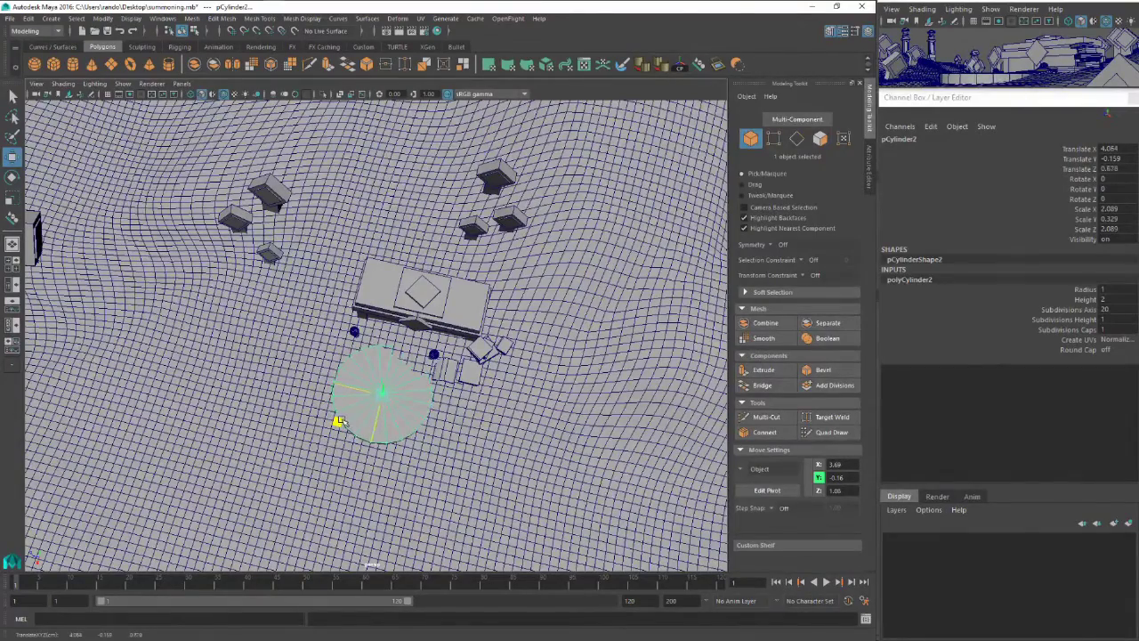
{"action": "scroll", "coordinate": [392, 392], "scroll_direction": "up", "scroll_amount": 3}
{"action": "right_click_drag", "start_coordinate": [391, 315], "coordinate": [451, 322]}
{"action": "left_click", "coordinate": [376, 401]}
{"action": "right_click_drag", "start_coordinate": [366, 406], "coordinate": [454, 310]}
{"action": "left_click", "coordinate": [382, 406]}
{"action": "key", "text": "q"}
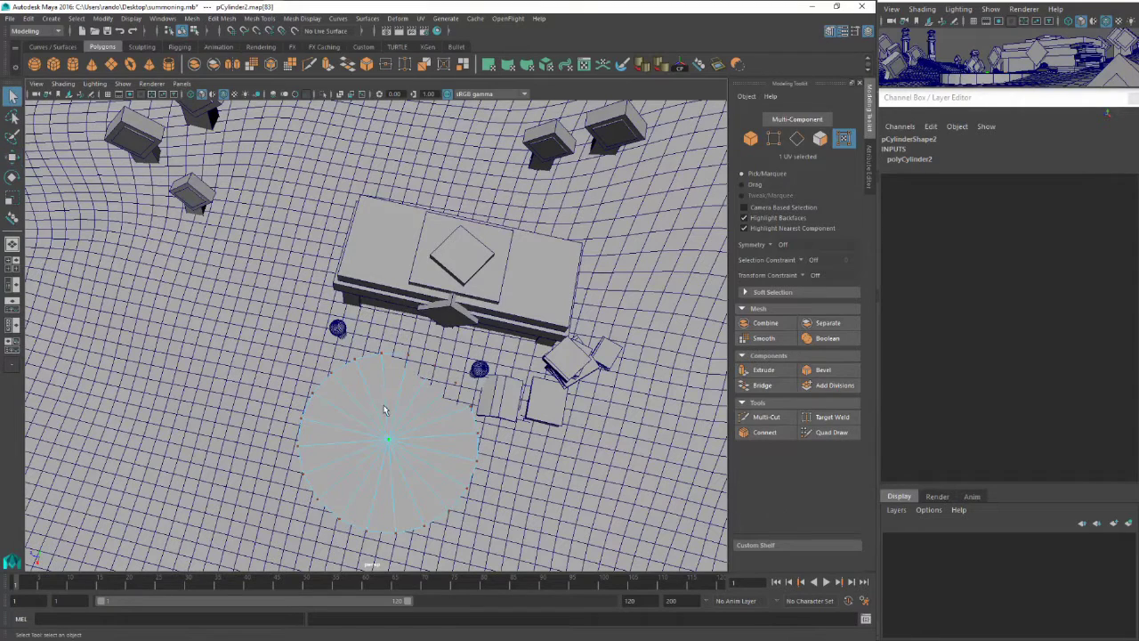
{"action": "right_click_drag", "start_coordinate": [385, 410], "coordinate": [418, 306]}
{"action": "key", "text": "w"}
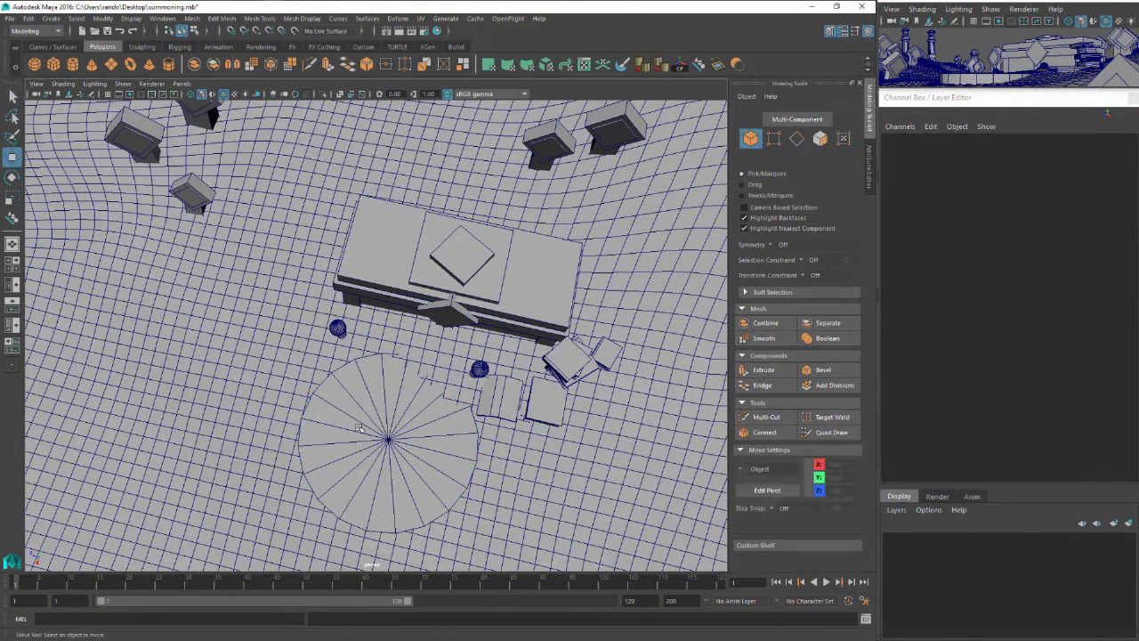
Increase the disc's axis subdivisions in its cylinder inputs for a rounder outline
{"action": "left_click", "coordinate": [435, 393]}
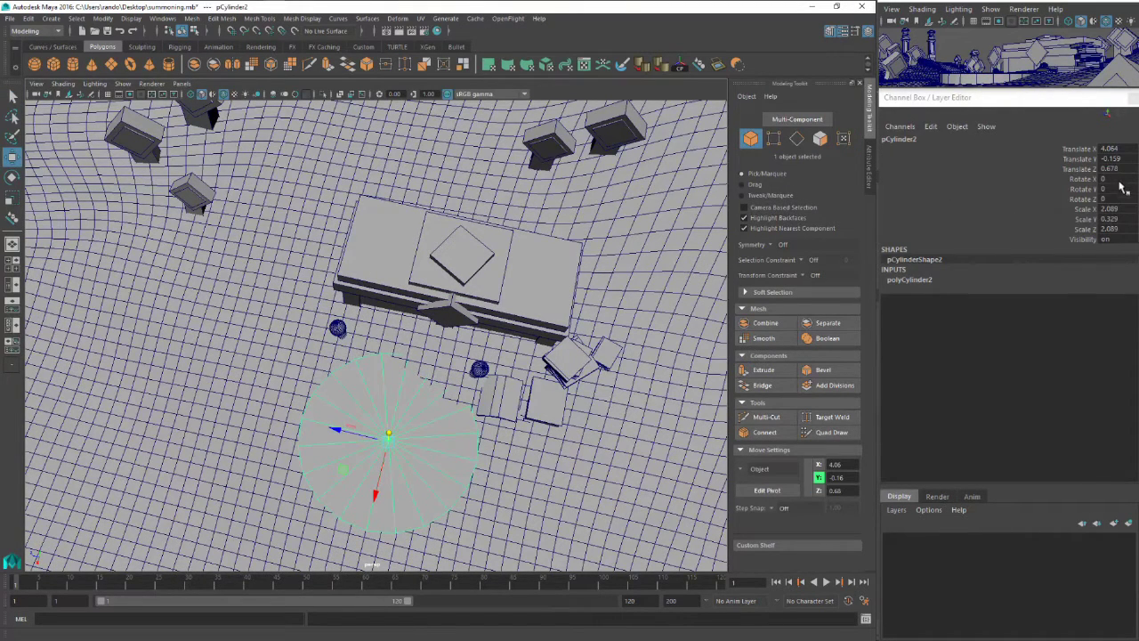
{"action": "left_click", "coordinate": [912, 282]}
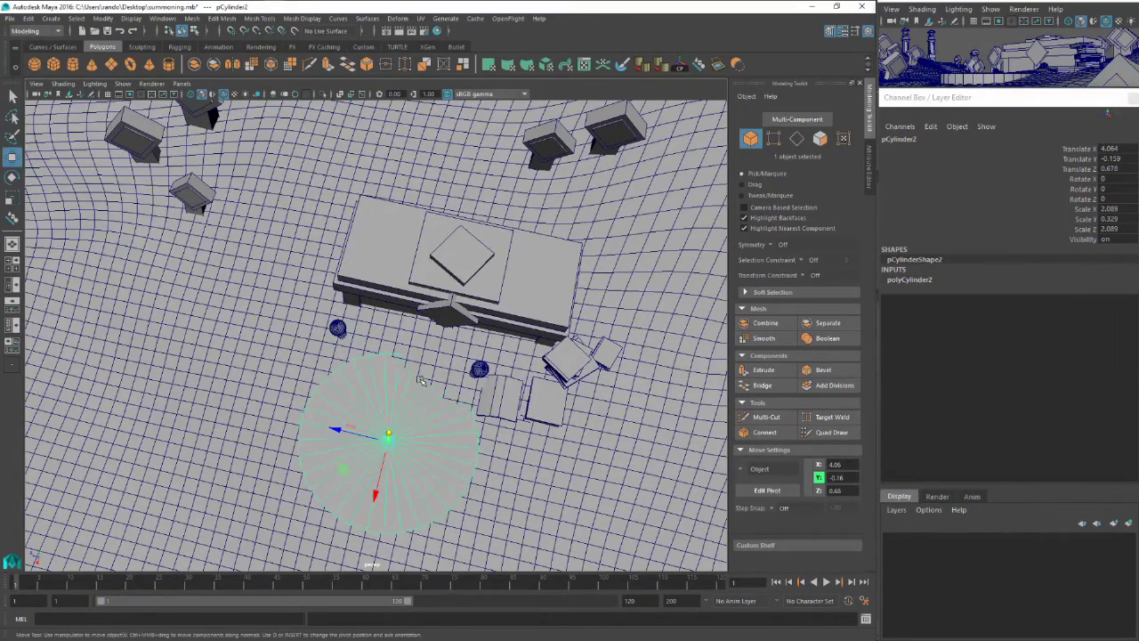
{"action": "left_click_drag", "start_coordinate": [420, 383], "coordinate": [383, 405], "text": "alt"}
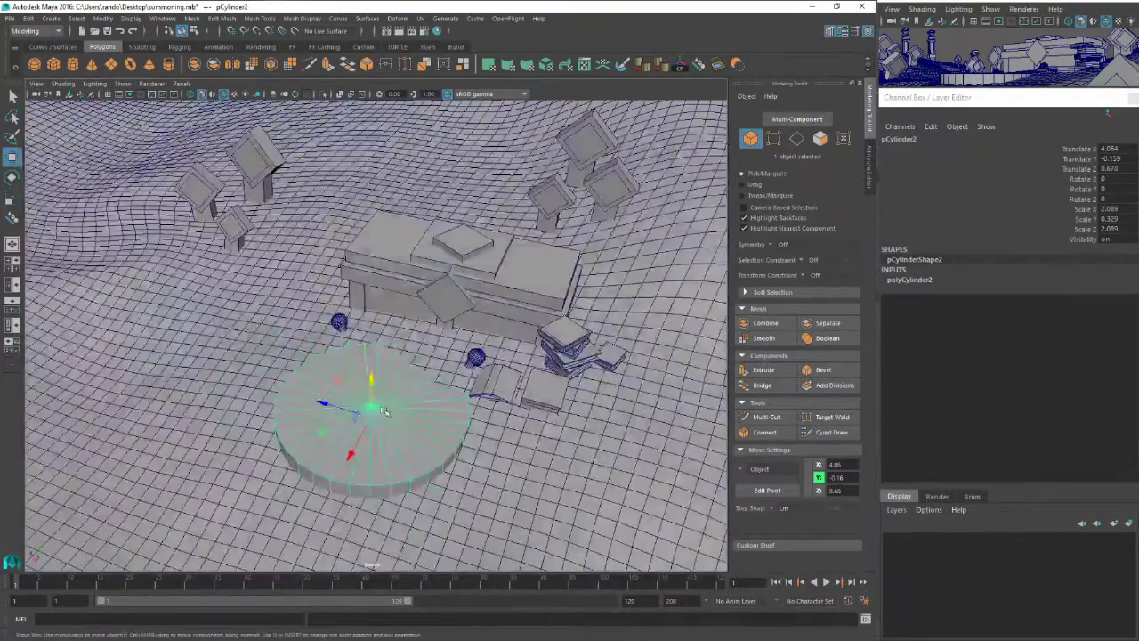
Extrude the disc's top faces and scale them inward to leave an outer rim
{"action": "right_click_drag", "start_coordinate": [383, 407], "coordinate": [383, 346]}
{"action": "left_click_drag", "start_coordinate": [384, 365], "coordinate": [391, 453], "text": "alt"}
{"action": "left_click_drag", "start_coordinate": [391, 453], "coordinate": [362, 374], "text": "alt"}
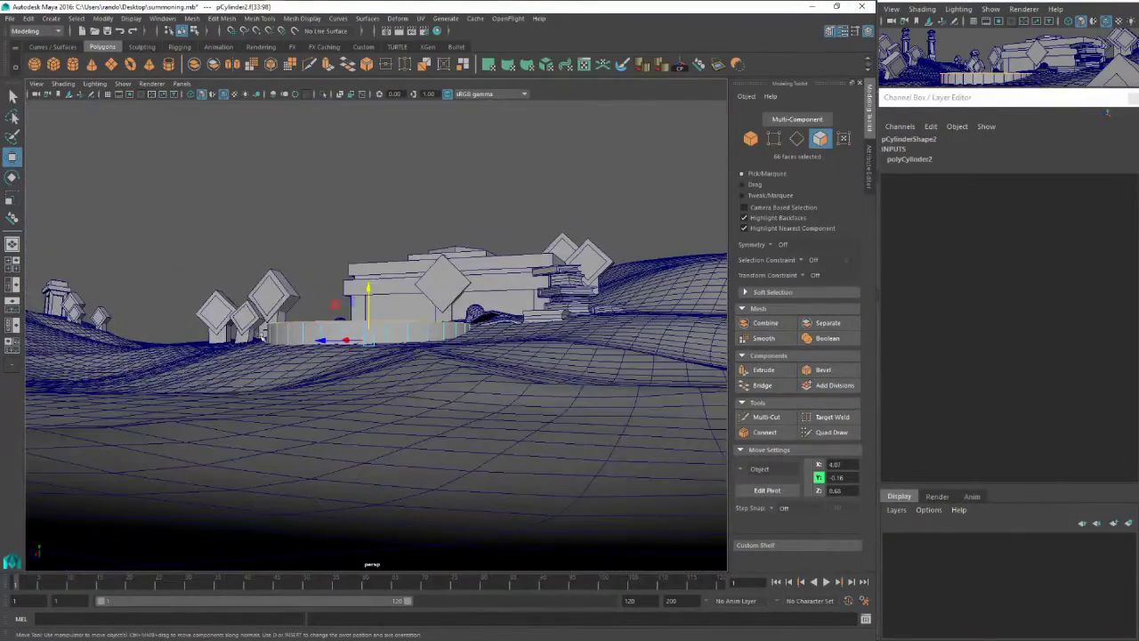
{"action": "left_click_drag", "start_coordinate": [262, 336], "coordinate": [594, 443], "text": "ctrl"}
{"action": "left_click_drag", "start_coordinate": [358, 278], "coordinate": [350, 353], "text": "alt"}
{"action": "scroll", "coordinate": [351, 354], "scroll_direction": "up", "scroll_amount": 4}
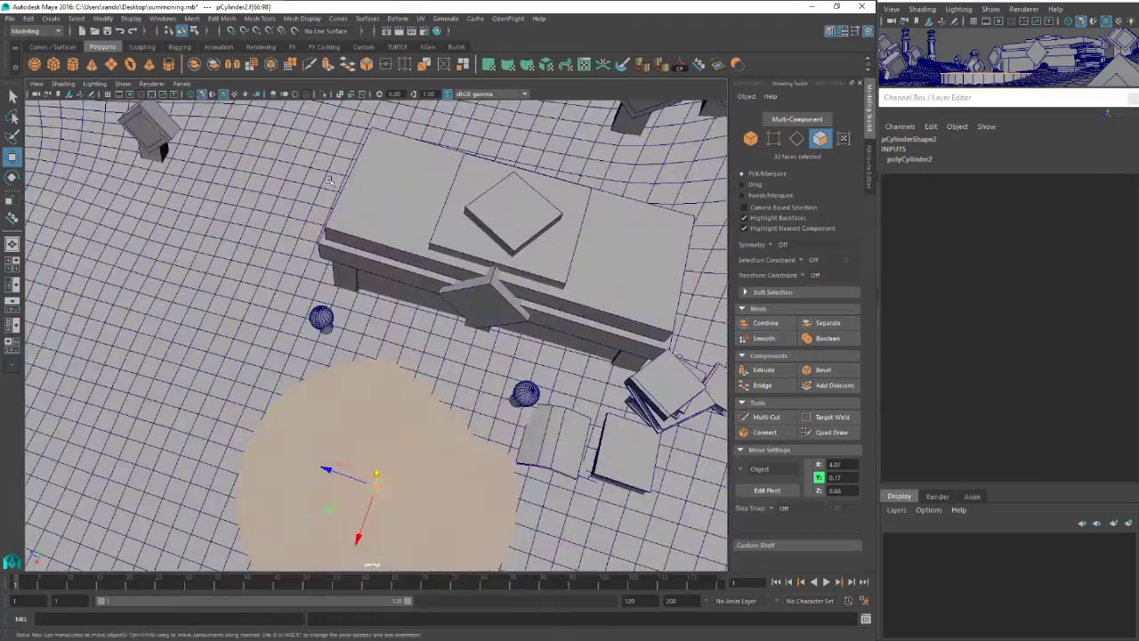
{"action": "left_click", "coordinate": [329, 68]}
{"action": "middle_click_drag", "start_coordinate": [363, 492], "coordinate": [365, 409], "text": "alt"}
{"action": "key", "text": "r"}
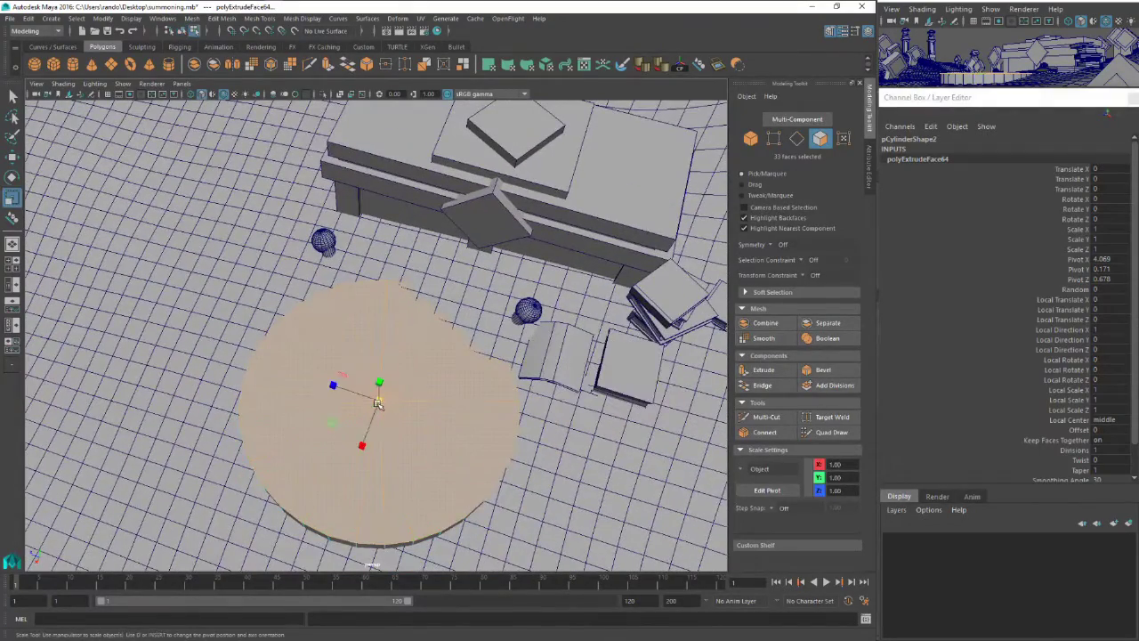
{"action": "left_click_drag", "start_coordinate": [377, 402], "coordinate": [373, 365]}
Sink the disc's inner top faces with an extrusion of about -0.054, and inset them slightly with another extrusion
{"action": "key", "text": "g"}
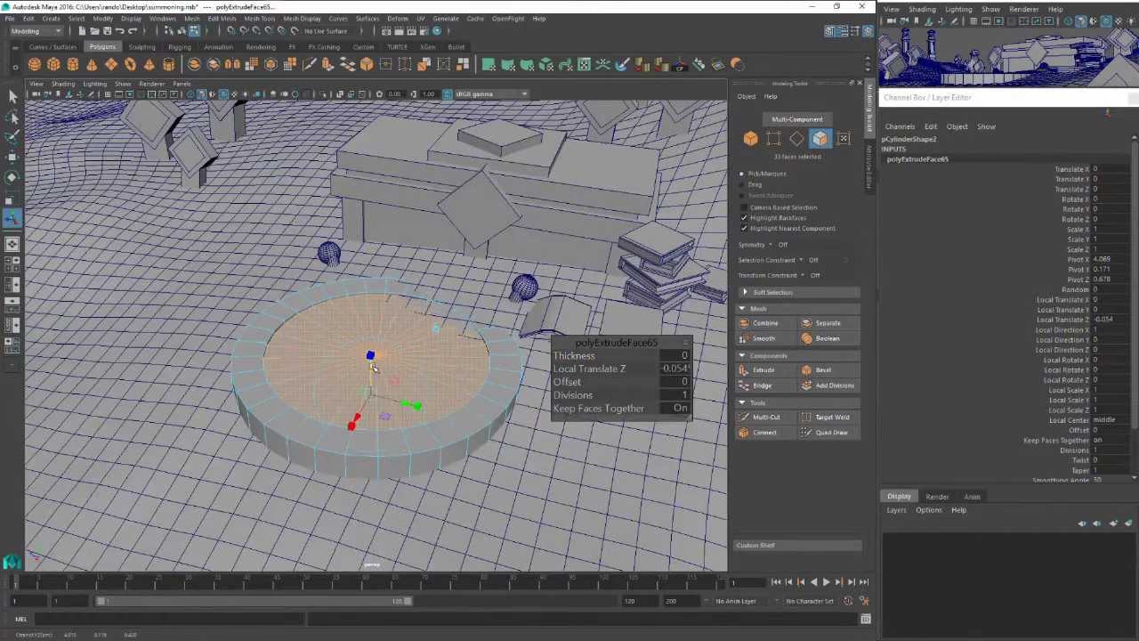
{"action": "key", "text": "ctrl+e"}
{"action": "key", "text": "r"}
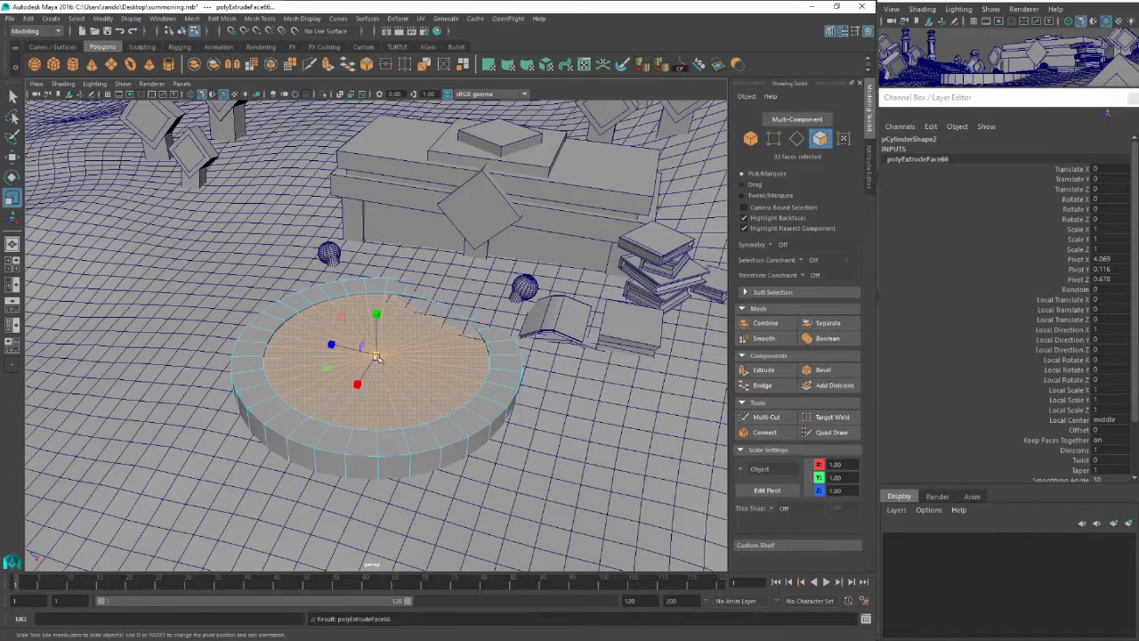
{"action": "left_click_drag", "start_coordinate": [376, 356], "coordinate": [367, 362]}
Extrude the inner faces up into a raised centre and inset them with a further extrusion
{"action": "key", "text": "ctrl+e"}
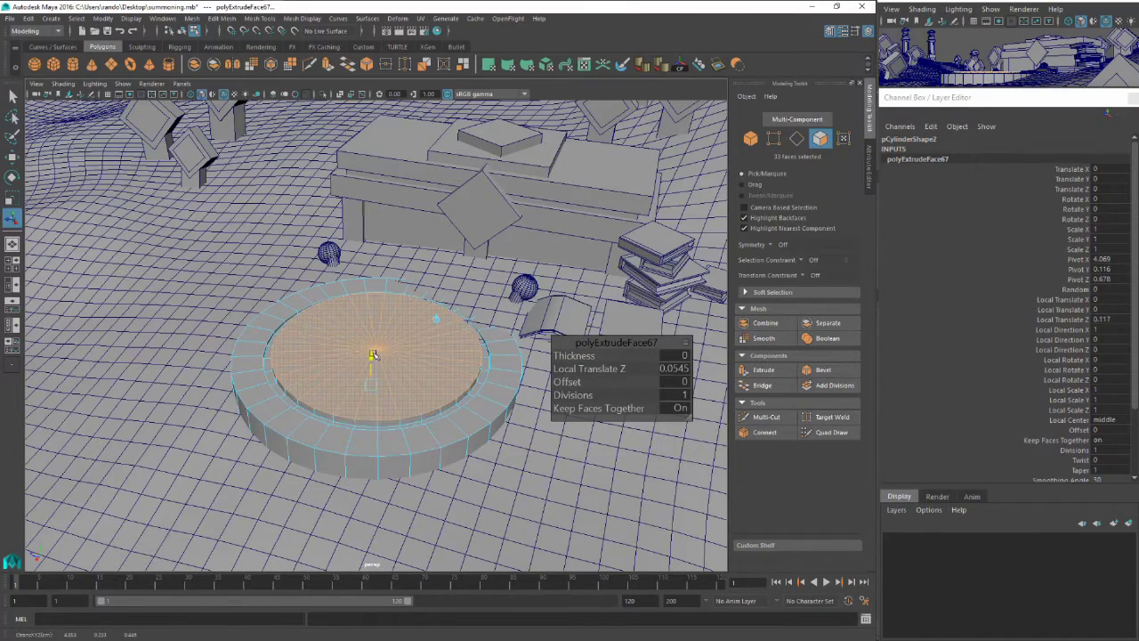
{"action": "left_click_drag", "start_coordinate": [372, 363], "coordinate": [373, 336], "text": "alt"}
{"action": "key", "text": "ctrl+e"}
{"action": "key", "text": "r"}
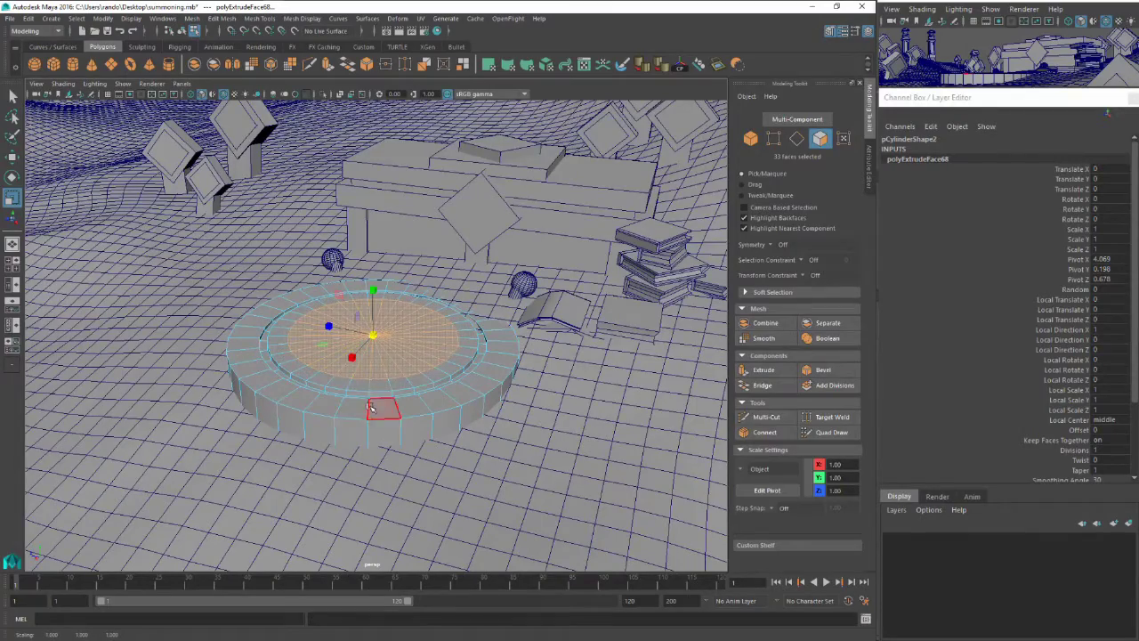
Extrude the centre faces again, scale them slightly inward, and extrude once more to form an inner ring
{"action": "left_click_drag", "start_coordinate": [367, 410], "coordinate": [367, 449], "text": "alt"}
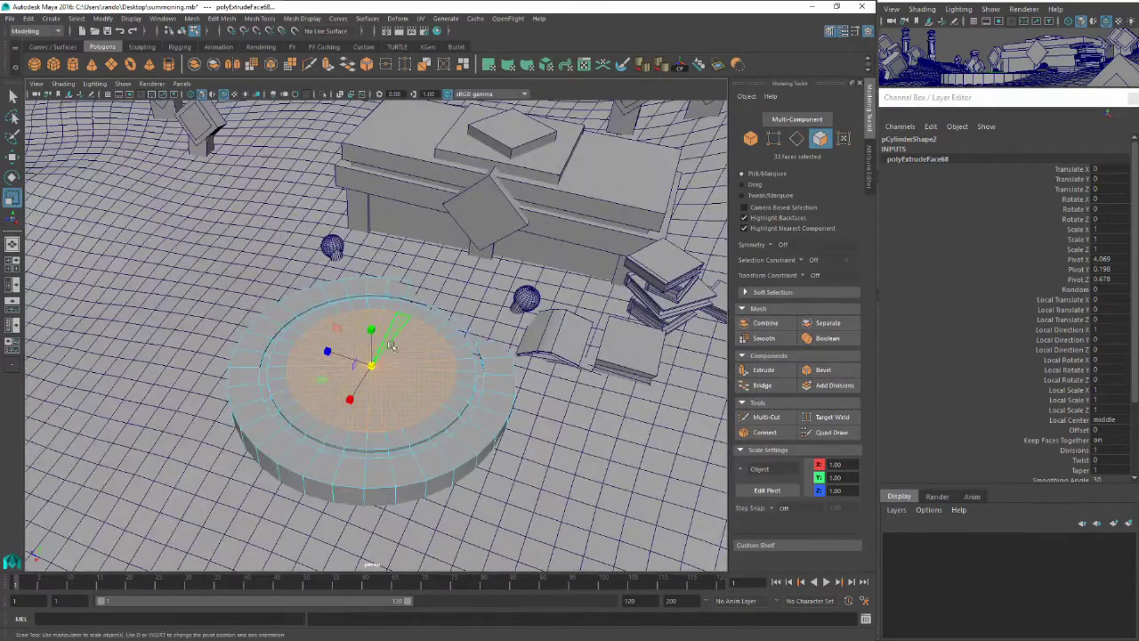
{"action": "key", "text": "ctrl+e"}
{"action": "left_click_drag", "start_coordinate": [365, 398], "coordinate": [359, 369], "text": "alt"}
{"action": "key", "text": "r"}
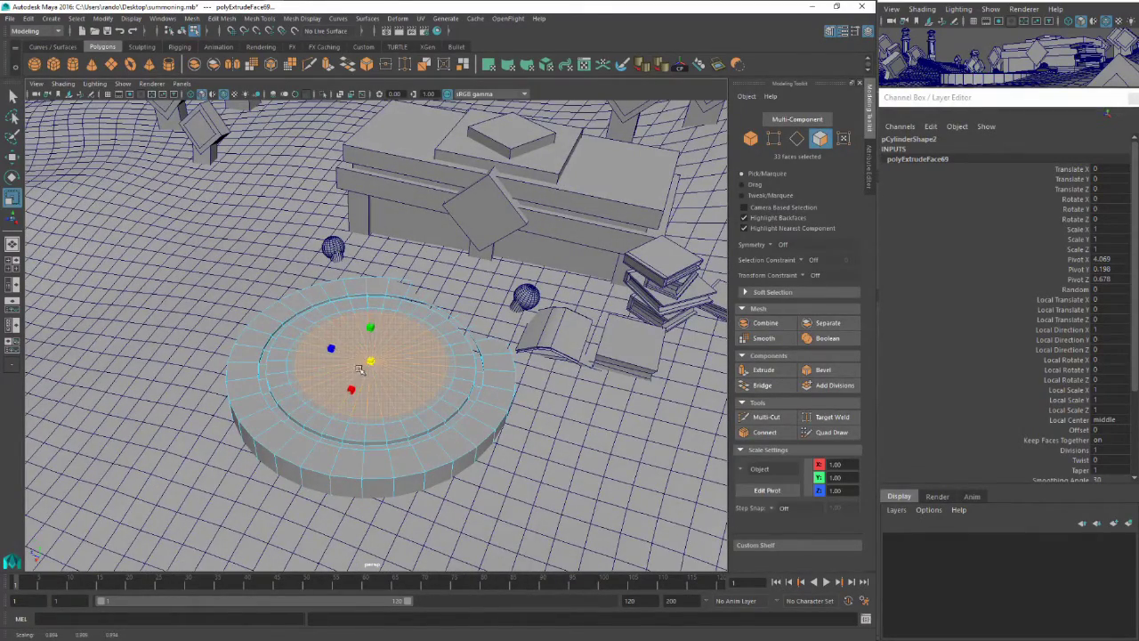
{"action": "left_click_drag", "start_coordinate": [290, 356], "coordinate": [297, 368]}
{"action": "left_click", "coordinate": [325, 63]}
{"action": "left_click_drag", "start_coordinate": [365, 383], "coordinate": [352, 332], "text": "alt"}
Bevel the disc's outer top edge loop with a fraction of 0.3 and return to object selection
{"action": "right_click_drag", "start_coordinate": [353, 297], "coordinate": [396, 281]}
{"action": "right_click_drag", "start_coordinate": [259, 315], "coordinate": [259, 287]}
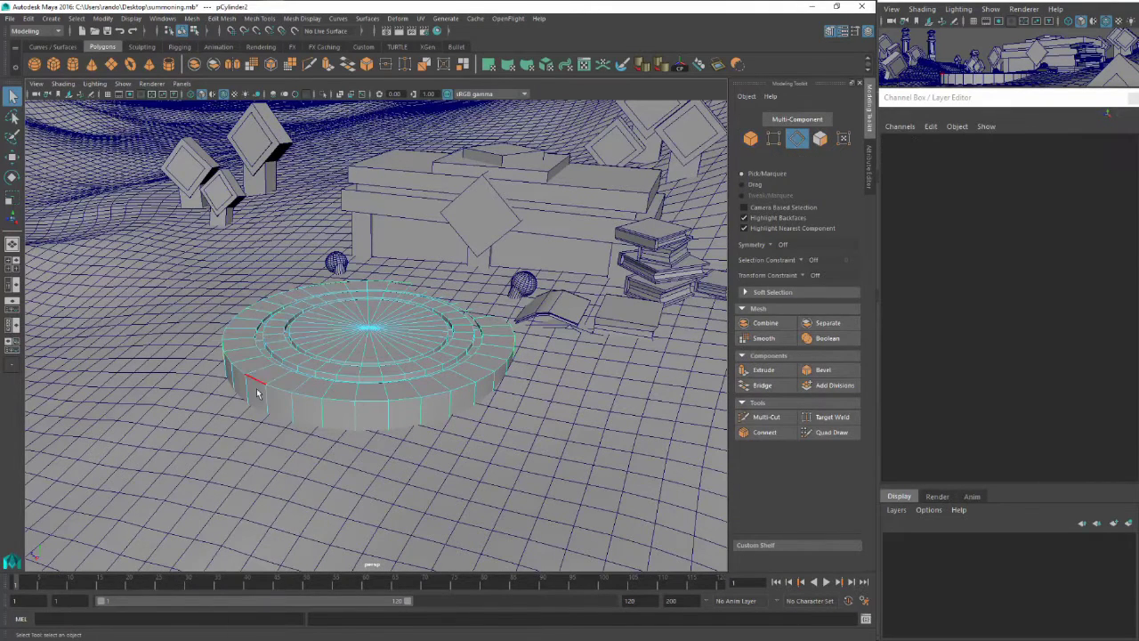
{"action": "left_click", "coordinate": [258, 384]}
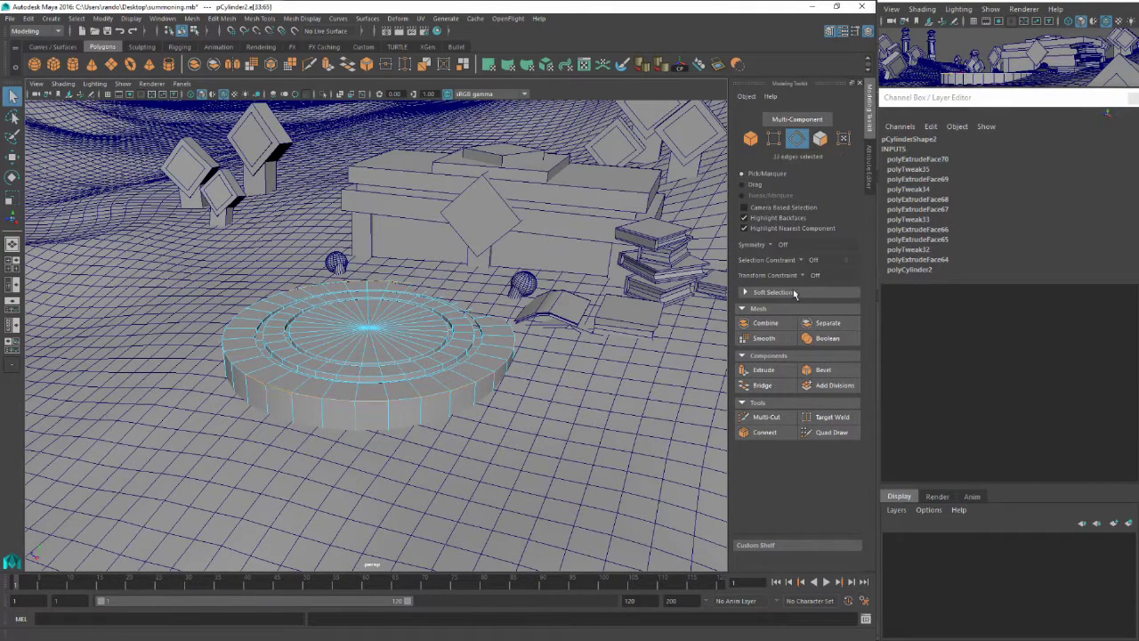
{"action": "left_click", "coordinate": [822, 369]}
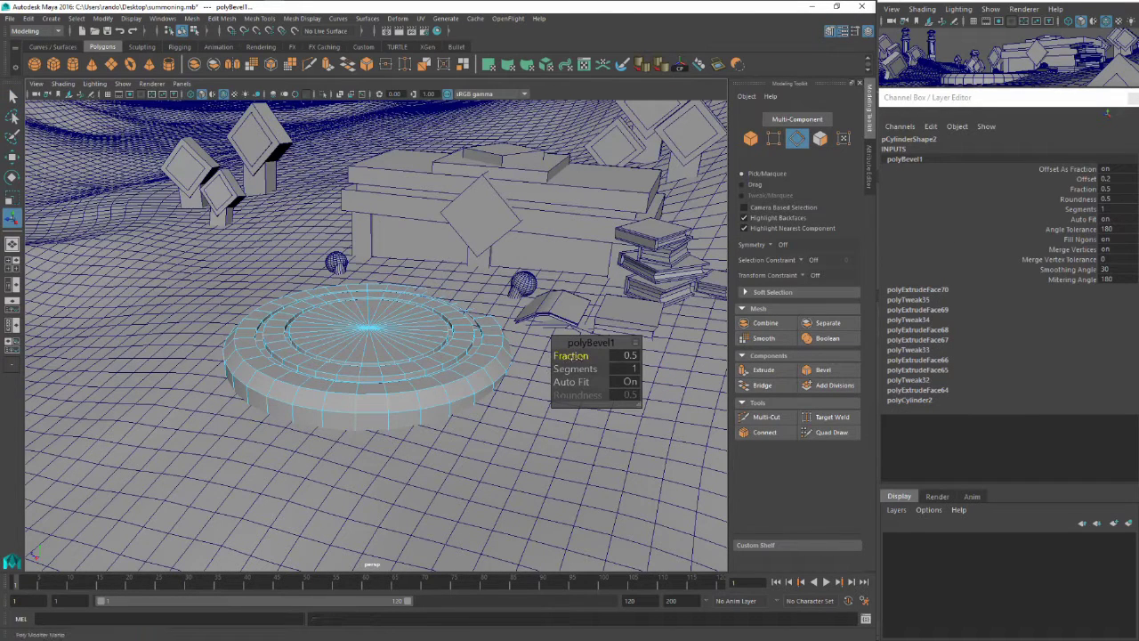
{"action": "left_click_drag", "start_coordinate": [585, 356], "coordinate": [574, 358]}
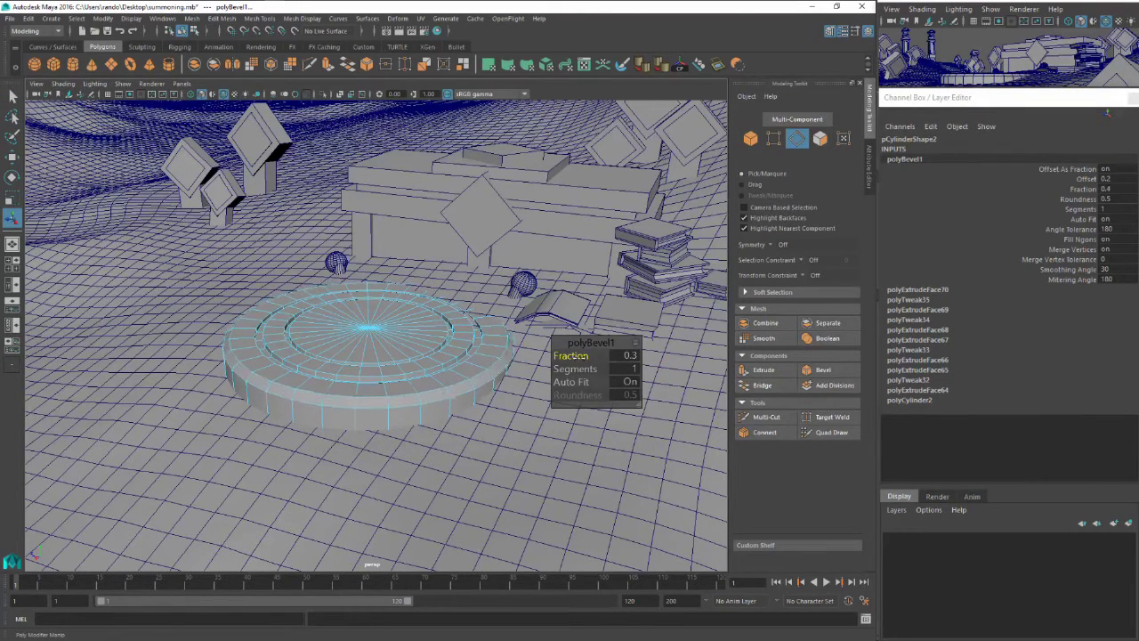
{"action": "key", "text": "q"}
{"action": "right_click_drag", "start_coordinate": [442, 372], "coordinate": [489, 300]}
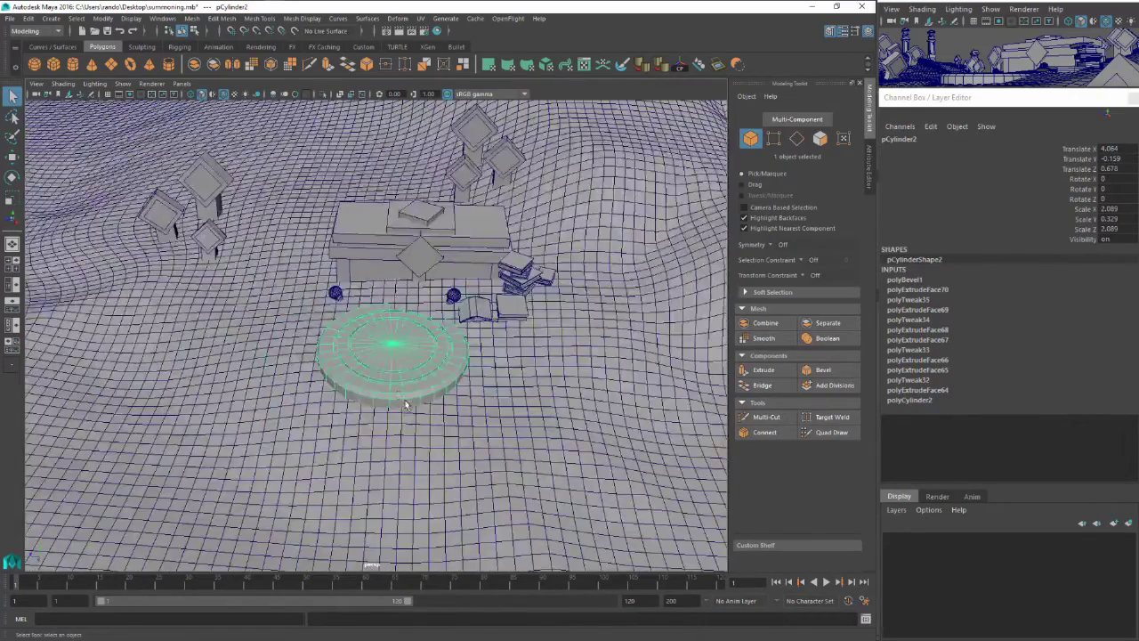
Tilt the platform to about -0.572, 0.014, -2.551 rotation and sink it partly into the ground before the altar
{"action": "left_click_drag", "start_coordinate": [402, 394], "coordinate": [354, 400], "text": "alt"}
{"action": "right_click_drag", "start_coordinate": [354, 400], "coordinate": [396, 373], "text": "alt"}
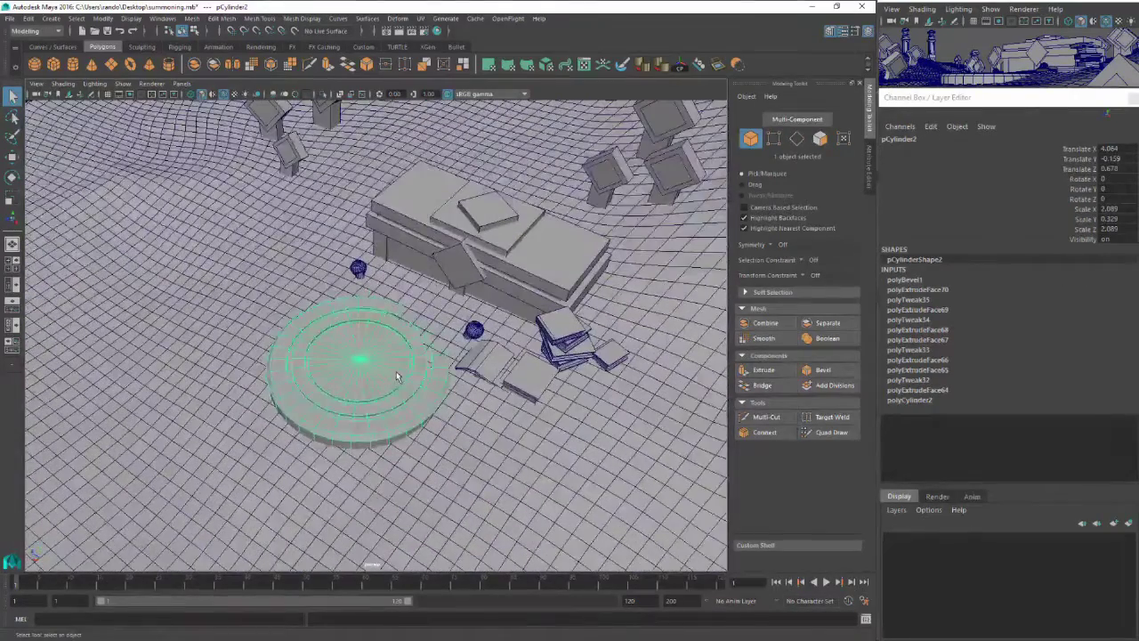
{"action": "key", "text": "e"}
{"action": "mouse_move", "coordinate": [349, 376]}
{"action": "left_mouse_down"}
{"action": "mouse_move", "coordinate": [353, 390]}
{"action": "mouse_move", "coordinate": [358, 381]}
{"action": "left_mouse_up"}
{"action": "key", "text": "w"}
{"action": "left_click_drag", "start_coordinate": [359, 339], "coordinate": [359, 342]}
{"action": "key", "text": "e"}
{"action": "left_click_drag", "start_coordinate": [374, 389], "coordinate": [378, 392]}
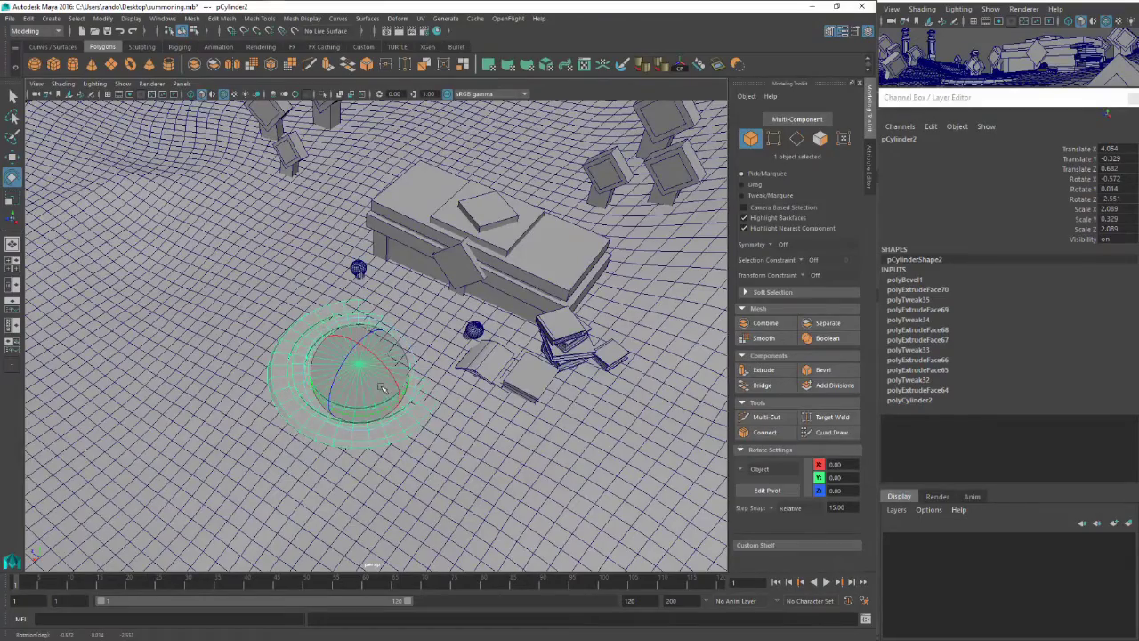
{"action": "scroll", "coordinate": [381, 388], "scroll_direction": "up", "scroll_amount": 2}
{"action": "middle_click_drag", "start_coordinate": [367, 399], "coordinate": [366, 378], "text": "alt"}
{"action": "key", "text": "w"}
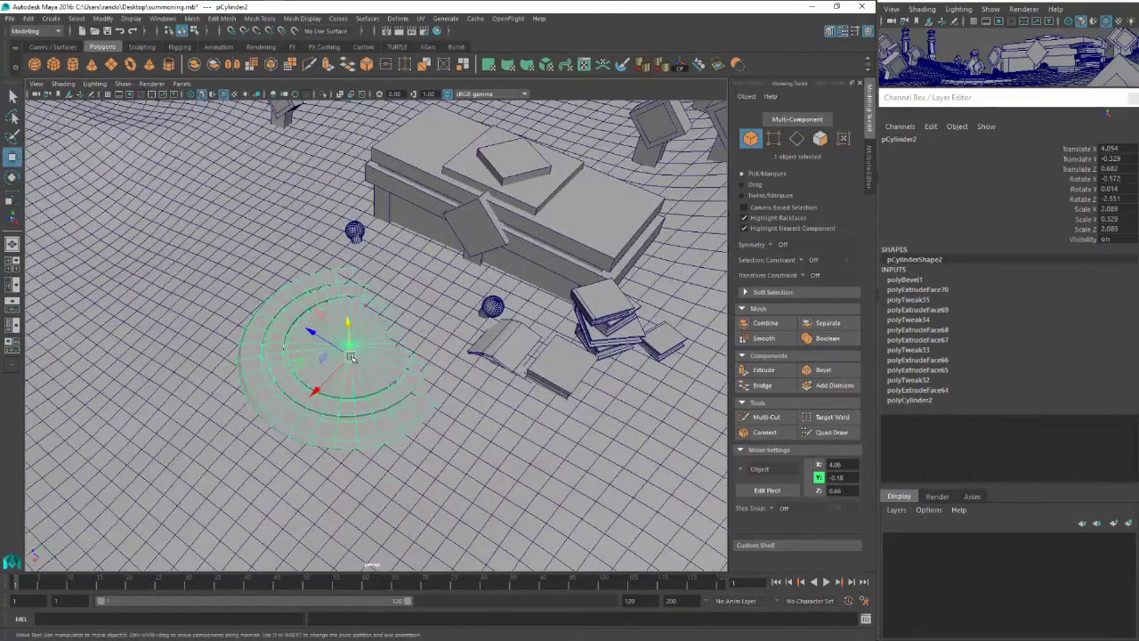
{"action": "left_click_drag", "start_coordinate": [352, 357], "coordinate": [364, 358]}
{"action": "left_click_drag", "start_coordinate": [364, 358], "coordinate": [416, 291], "text": "alt"}
Select a ground face between the platform and altar and adjust the terrain there with Soft Select on
{"action": "left_click", "coordinate": [402, 267]}
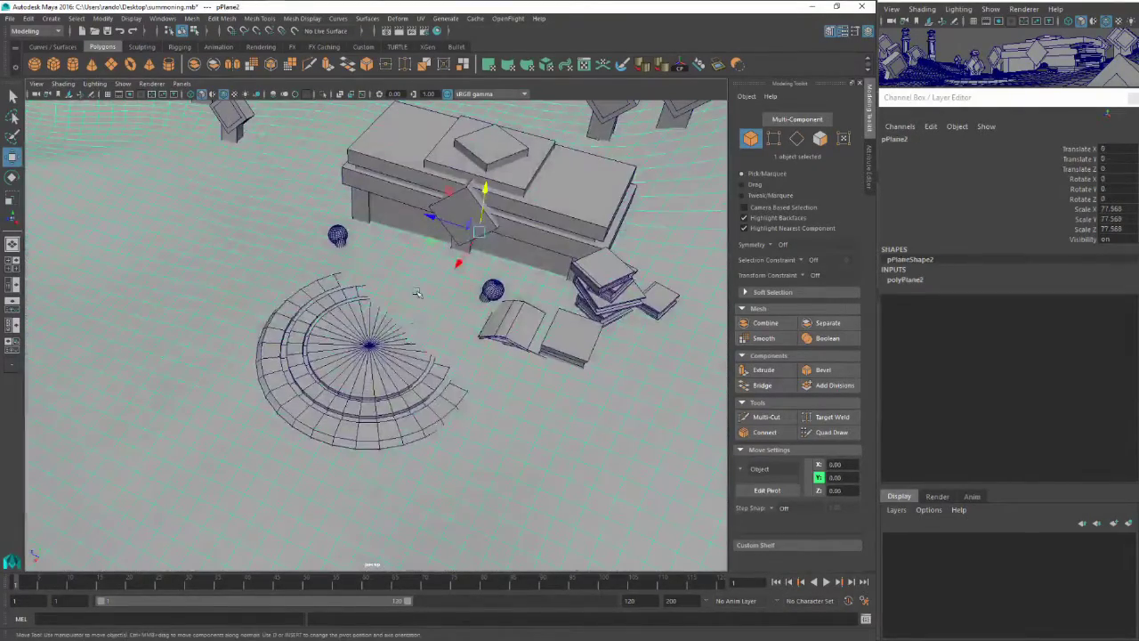
{"action": "right_click_drag", "start_coordinate": [416, 291], "coordinate": [415, 322]}
{"action": "left_click", "coordinate": [412, 286]}
{"action": "key", "text": "b"}
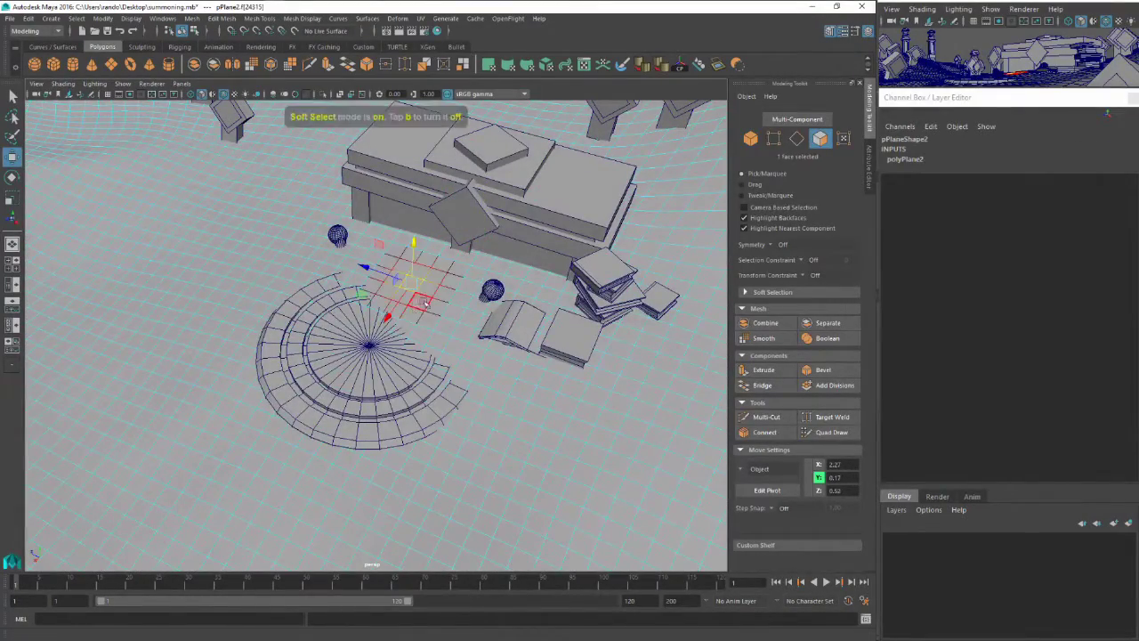
{"action": "left_click_drag", "start_coordinate": [430, 303], "coordinate": [415, 285]}
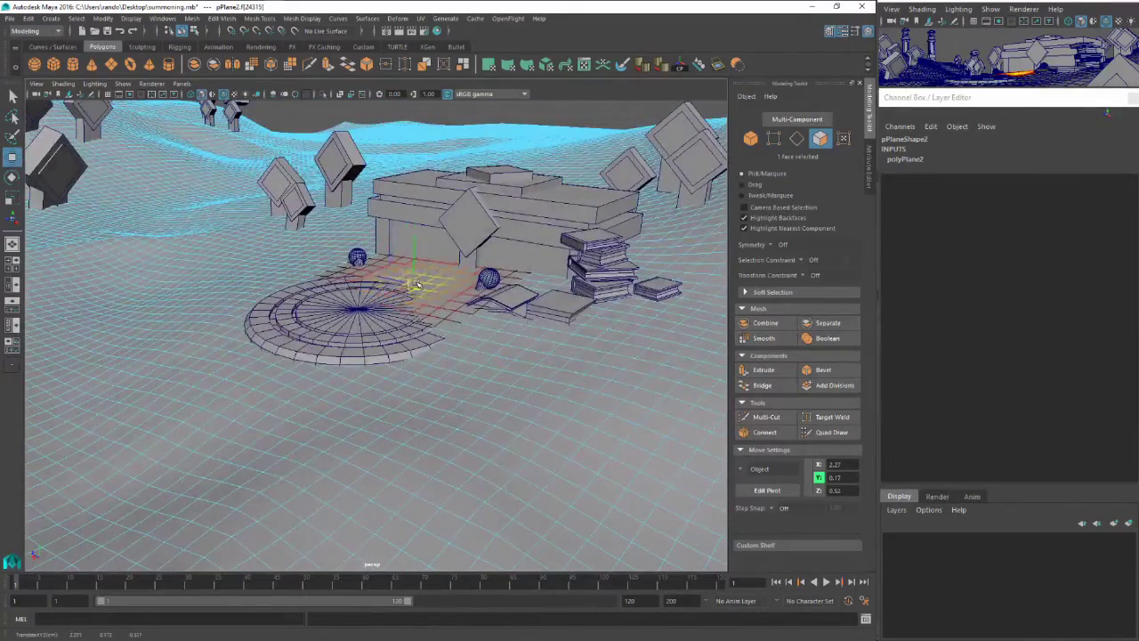
Adjust the soft-selected ground faces along the front edge of the platform
{"action": "left_click", "coordinate": [354, 373]}
{"action": "left_click_drag", "start_coordinate": [354, 373], "coordinate": [414, 366], "text": "alt"}
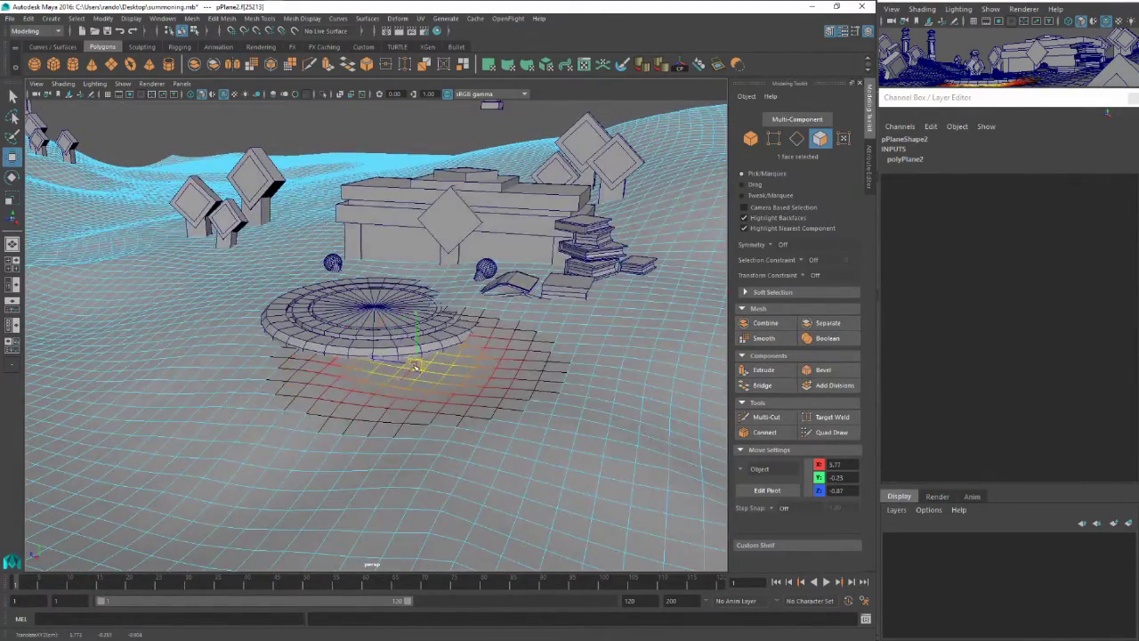
{"action": "left_click", "coordinate": [320, 361]}
{"action": "left_click_drag", "start_coordinate": [321, 363], "coordinate": [416, 369]}
{"action": "left_click", "coordinate": [386, 372]}
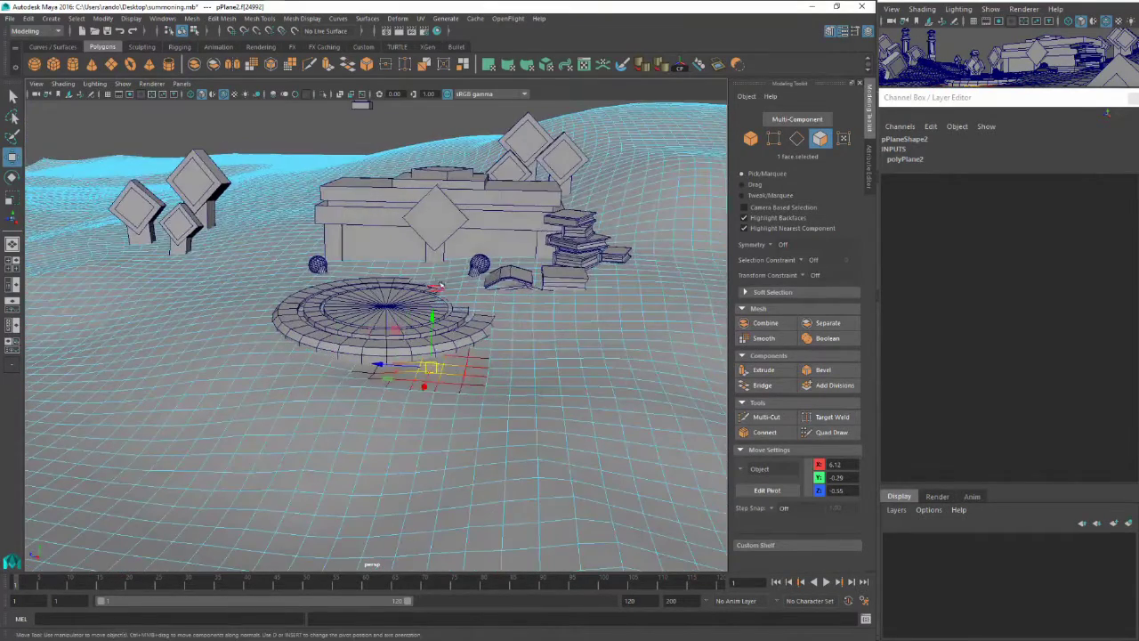
Adjust the soft-selected ground behind the platform, near the small sphere prop beside the altar
{"action": "left_click", "coordinate": [408, 269]}
{"action": "mouse_move", "coordinate": [408, 269]}
{"action": "left_mouse_down", "text": "alt"}
{"action": "mouse_move", "coordinate": [422, 285]}
{"action": "mouse_move", "coordinate": [405, 265]}
{"action": "left_mouse_up", "text": "alt"}
{"action": "left_click_drag", "start_coordinate": [405, 264], "coordinate": [379, 241], "text": "alt"}
{"action": "left_click", "coordinate": [383, 247]}
{"action": "left_click_drag", "start_coordinate": [387, 254], "coordinate": [383, 289], "text": "alt"}
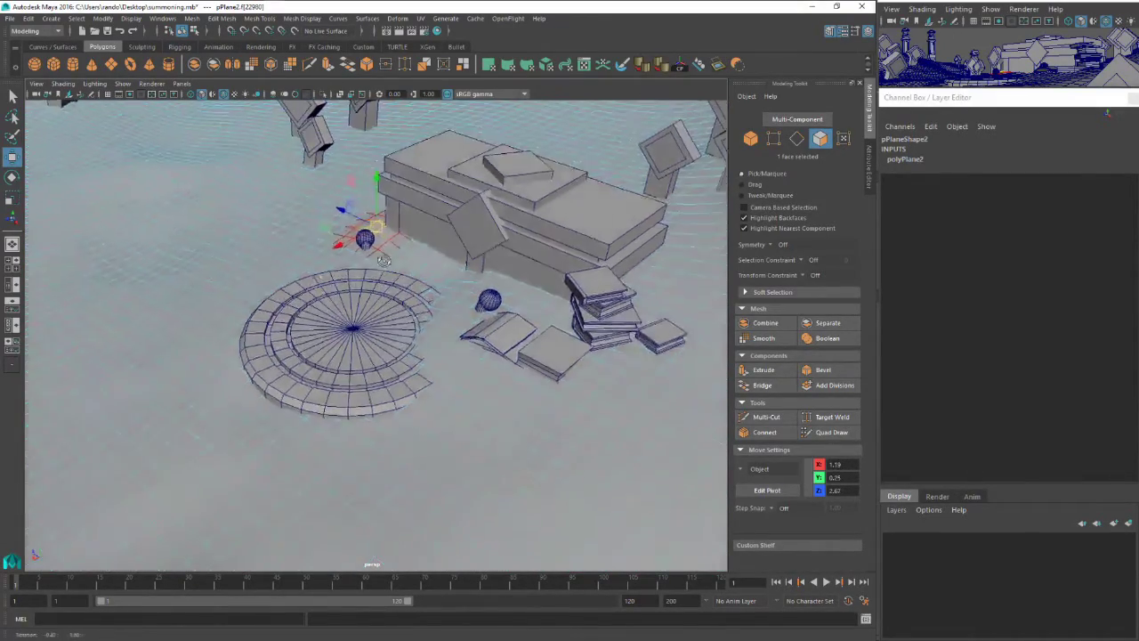
Try a Sculpt Geometry stroke with a patch of open ground faces selected, undo it, and return to object selection
{"action": "middle_click_drag", "start_coordinate": [244, 239], "coordinate": [356, 258], "text": "alt"}
{"action": "scroll", "coordinate": [409, 249], "scroll_direction": "down", "scroll_amount": 5}
{"action": "left_click_drag", "start_coordinate": [316, 227], "coordinate": [337, 317], "text": "alt"}
{"action": "scroll", "coordinate": [330, 299], "scroll_direction": "down", "scroll_amount": 4}
{"action": "scroll", "coordinate": [331, 316], "scroll_direction": "up", "scroll_amount": 4}
{"action": "middle_click_drag", "start_coordinate": [285, 326], "coordinate": [458, 250], "text": "alt"}
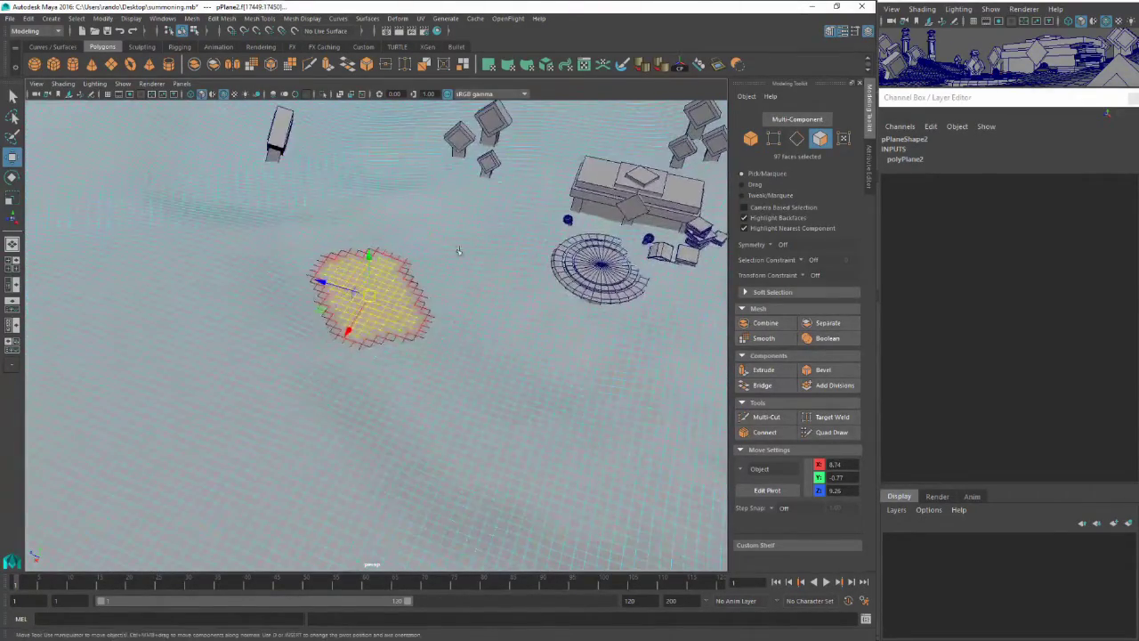
{"action": "key", "text": "b"}
{"action": "left_click", "coordinate": [624, 66]}
{"action": "left_click_drag", "start_coordinate": [444, 267], "coordinate": [457, 300]}
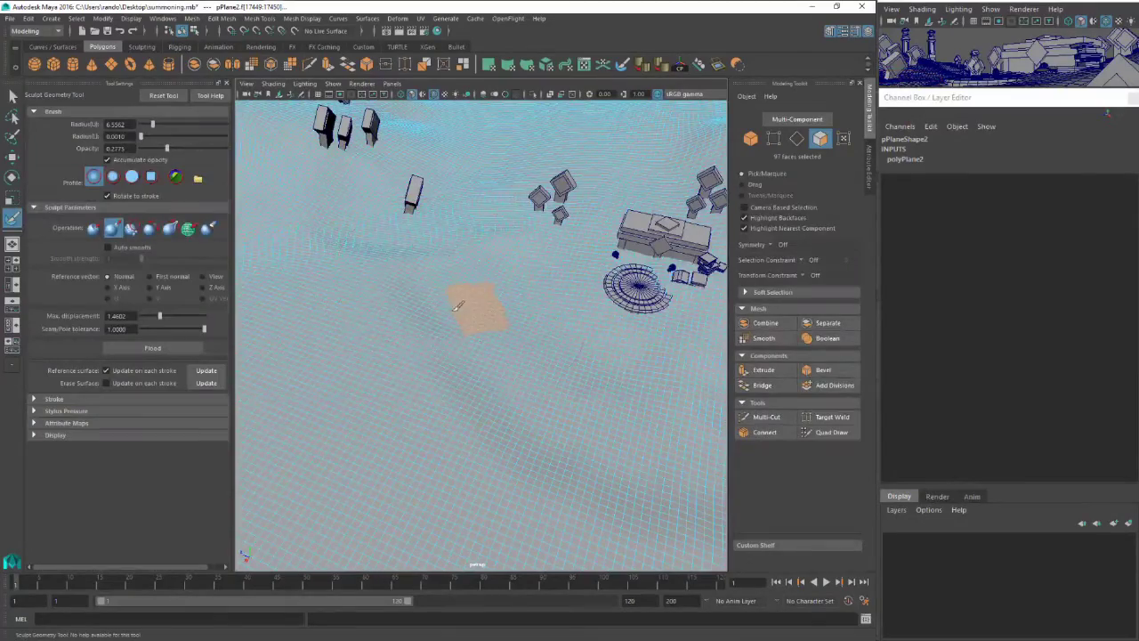
{"action": "key", "text": "ctrl+z"}
{"action": "key", "text": "q"}
{"action": "right_click_drag", "start_coordinate": [463, 279], "coordinate": [484, 282]}
{"action": "key", "text": "F8"}
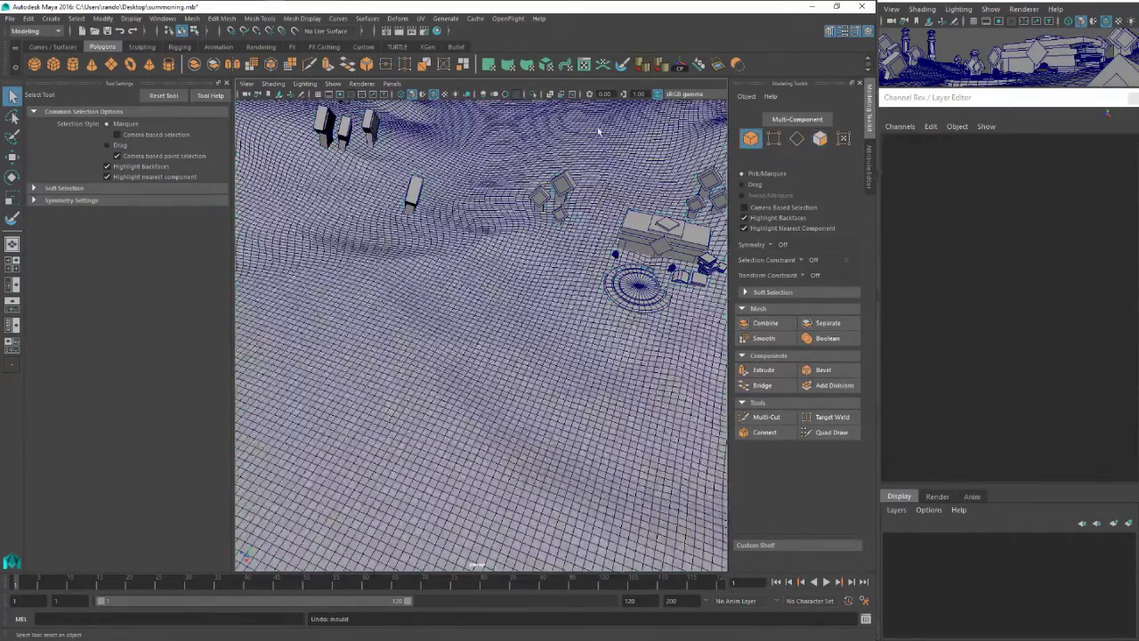
Select the whole ground plane and start the Sculpt Geometry Tool with a brush radius of about 1.75
{"action": "left_click", "coordinate": [459, 263]}
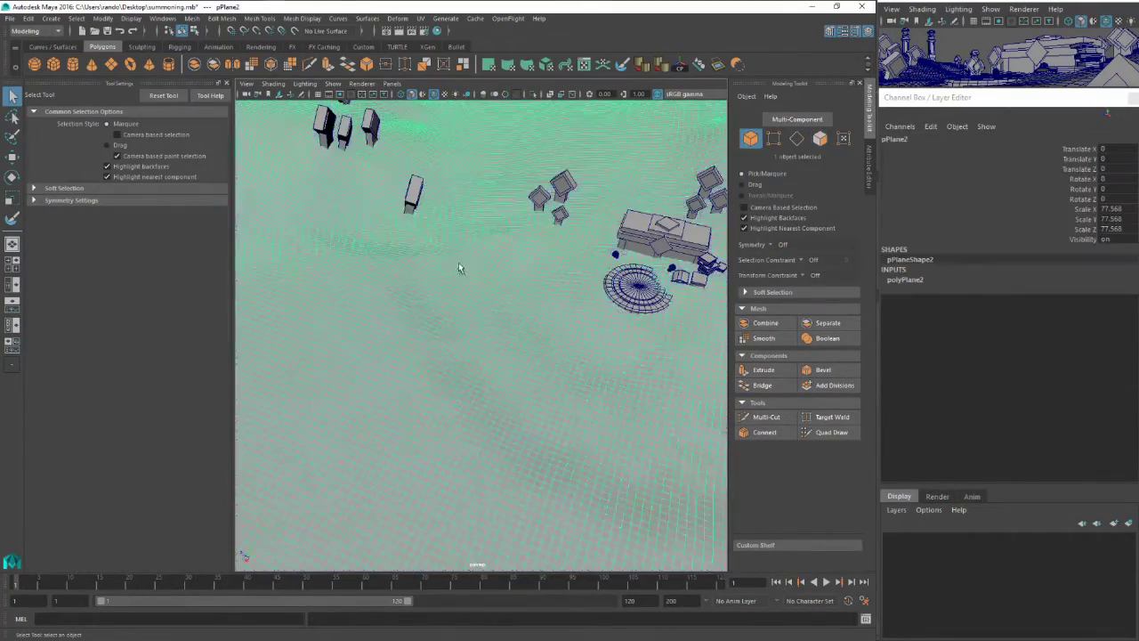
{"action": "left_click", "coordinate": [624, 65]}
{"action": "left_click_drag", "start_coordinate": [549, 262], "coordinate": [522, 249], "text": "alt"}
{"action": "right_click_drag", "start_coordinate": [521, 249], "coordinate": [516, 261], "text": "alt"}
{"action": "mouse_move", "coordinate": [516, 262]}
{"action": "left_mouse_down", "text": "alt"}
{"action": "mouse_move", "coordinate": [443, 279]}
{"action": "mouse_move", "coordinate": [374, 320]}
{"action": "mouse_move", "coordinate": [339, 320]}
{"action": "left_mouse_up", "text": "alt"}
{"action": "key", "text": "b"}
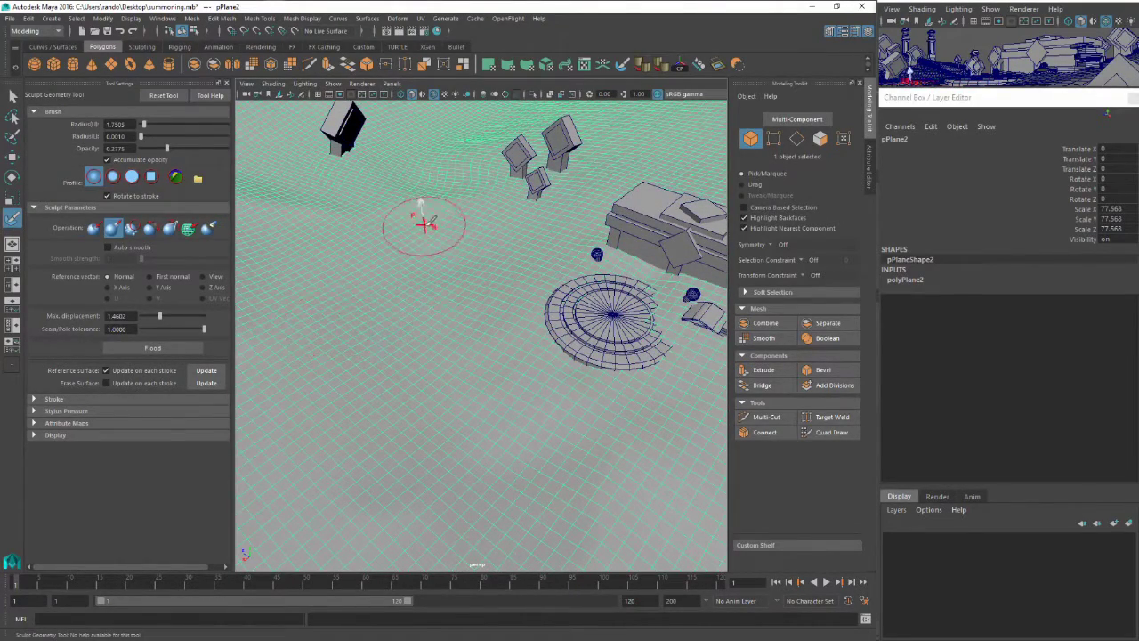
Try sculpting the ground beside the platform with the brush and undo the strokes
{"action": "mouse_move", "coordinate": [425, 230]}
{"action": "left_mouse_down"}
{"action": "mouse_move", "coordinate": [411, 327]}
{"action": "mouse_move", "coordinate": [444, 289]}
{"action": "mouse_move", "coordinate": [433, 284]}
{"action": "left_mouse_up"}
{"action": "key", "text": "ctrl+z"}
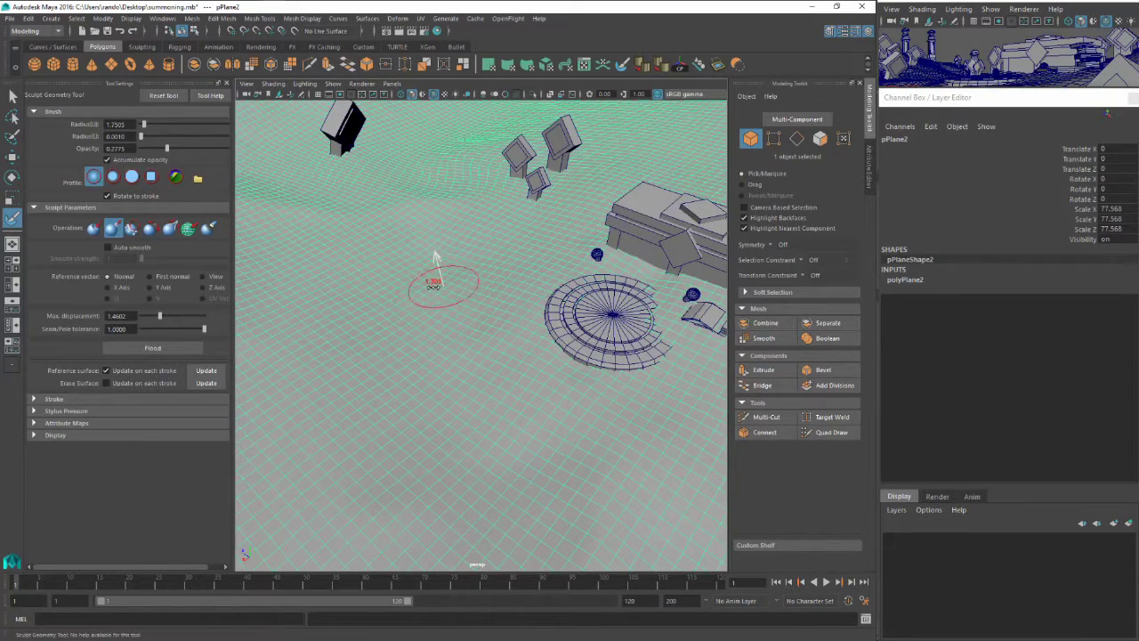
{"action": "mouse_move", "coordinate": [636, 344]}
{"action": "left_mouse_down", "text": "alt"}
{"action": "mouse_move", "coordinate": [566, 352]}
{"action": "mouse_move", "coordinate": [576, 372]}
{"action": "left_mouse_up", "text": "alt"}
{"action": "key", "text": "ctrl+z"}
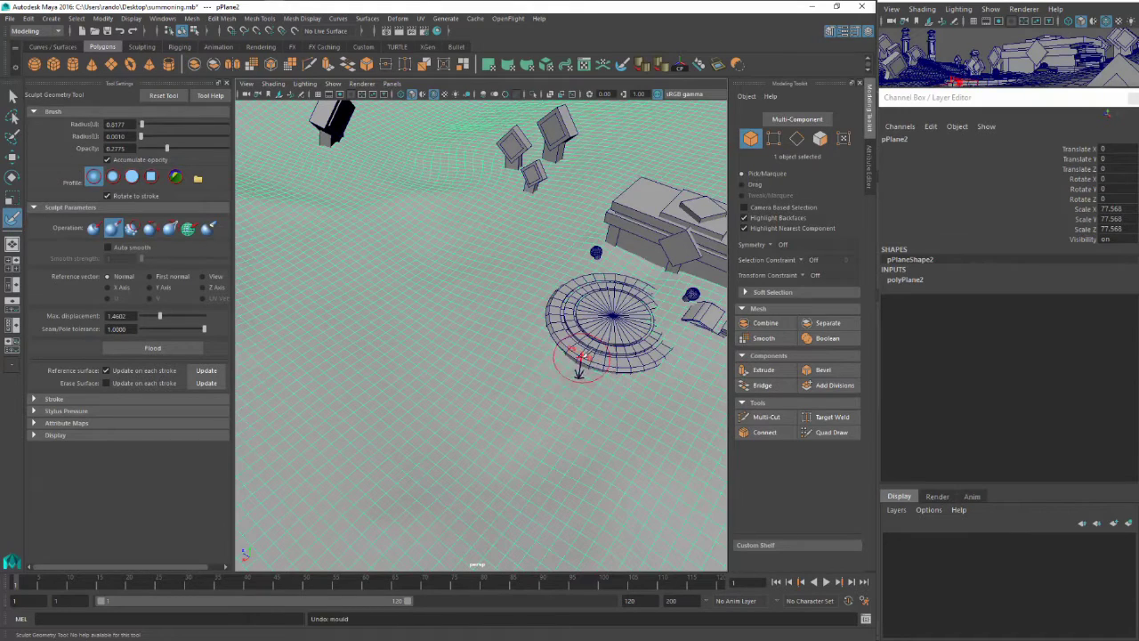
Sculpt the ground around the platform with brush opacity lowered to about 0.153 and radius to about 0.53
{"action": "left_click_drag", "start_coordinate": [155, 152], "coordinate": [153, 149]}
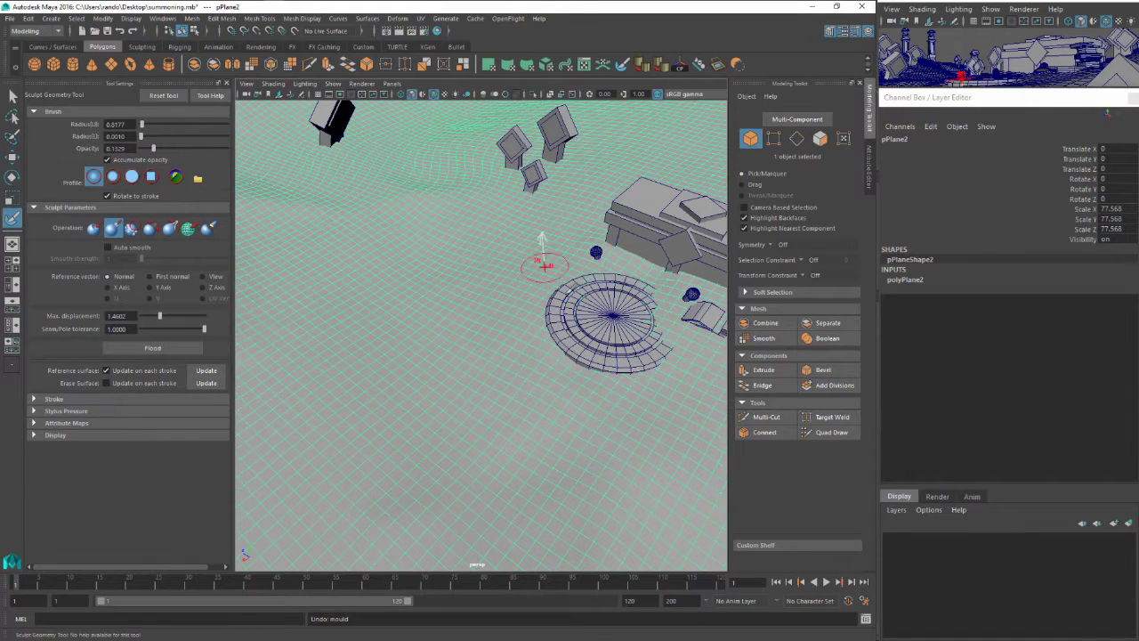
{"action": "left_click_drag", "start_coordinate": [568, 386], "coordinate": [560, 386]}
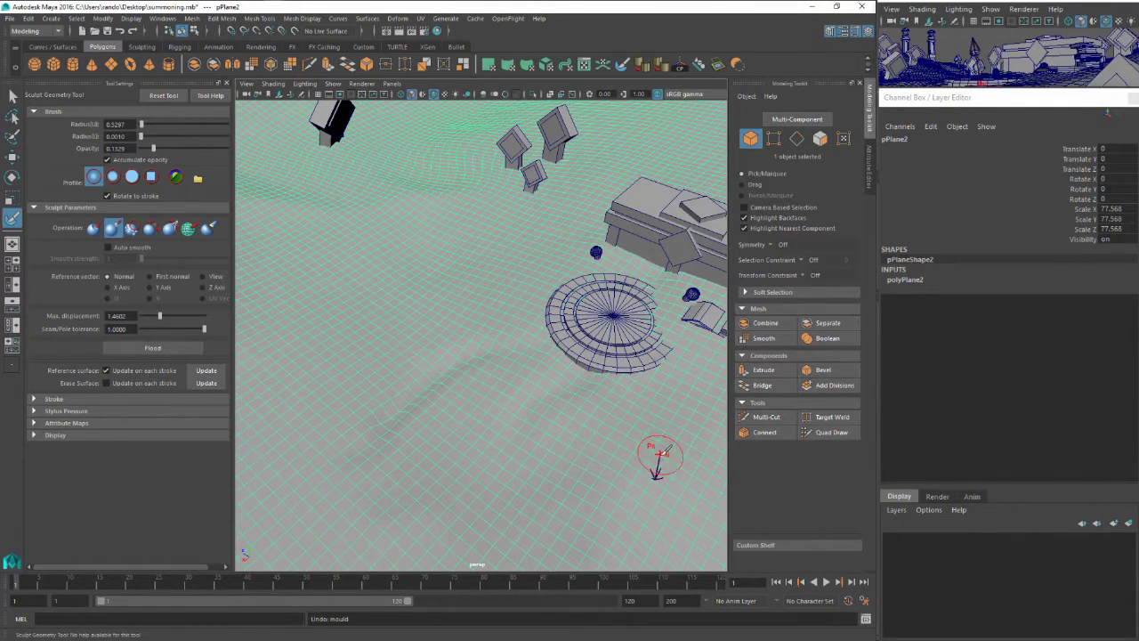
{"action": "scroll", "coordinate": [531, 338], "scroll_direction": "down", "scroll_amount": 3}
{"action": "middle_click_drag", "start_coordinate": [527, 335], "coordinate": [507, 332], "text": "alt"}
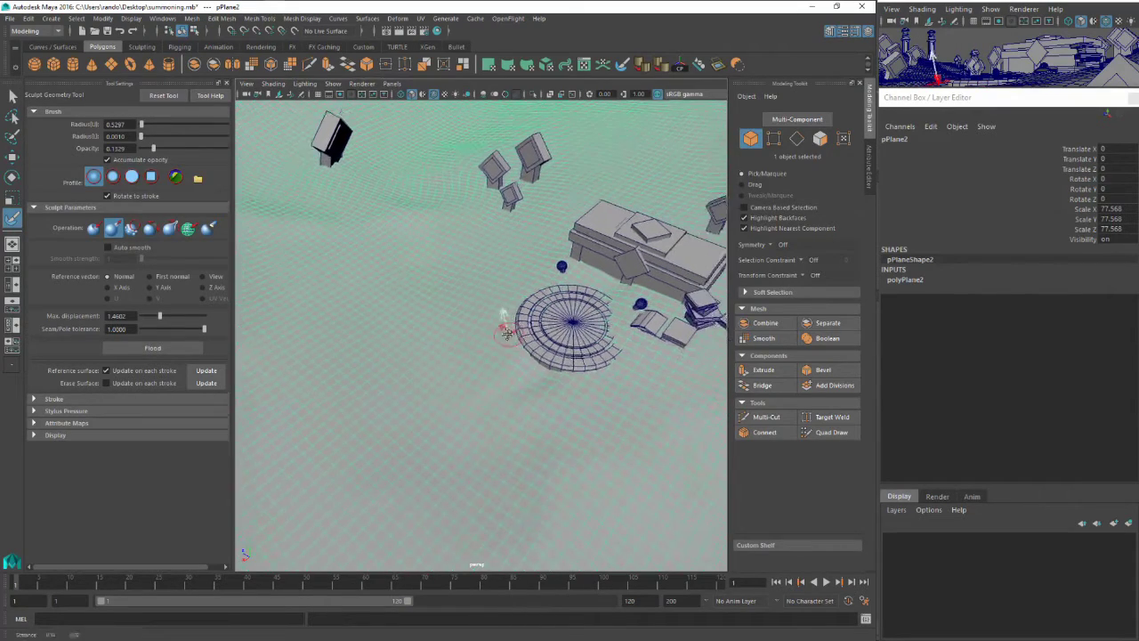
Select the ground faces around the altar and round platform, extending to the open ground beside them, and Smooth them with one division
{"action": "right_click_drag", "start_coordinate": [498, 317], "coordinate": [501, 344]}
{"action": "left_click_drag", "start_coordinate": [501, 343], "coordinate": [528, 375], "text": "alt"}
{"action": "scroll", "coordinate": [529, 375], "scroll_direction": "down", "scroll_amount": 4}
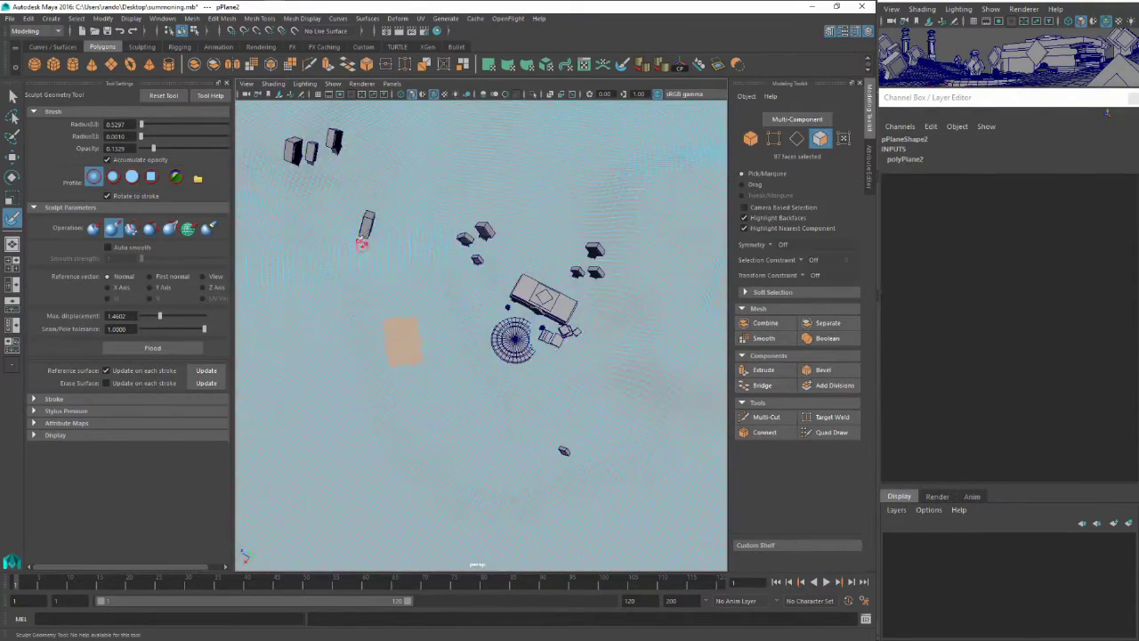
{"action": "key", "text": "q"}
{"action": "right_click_drag", "start_coordinate": [415, 258], "coordinate": [512, 258]}
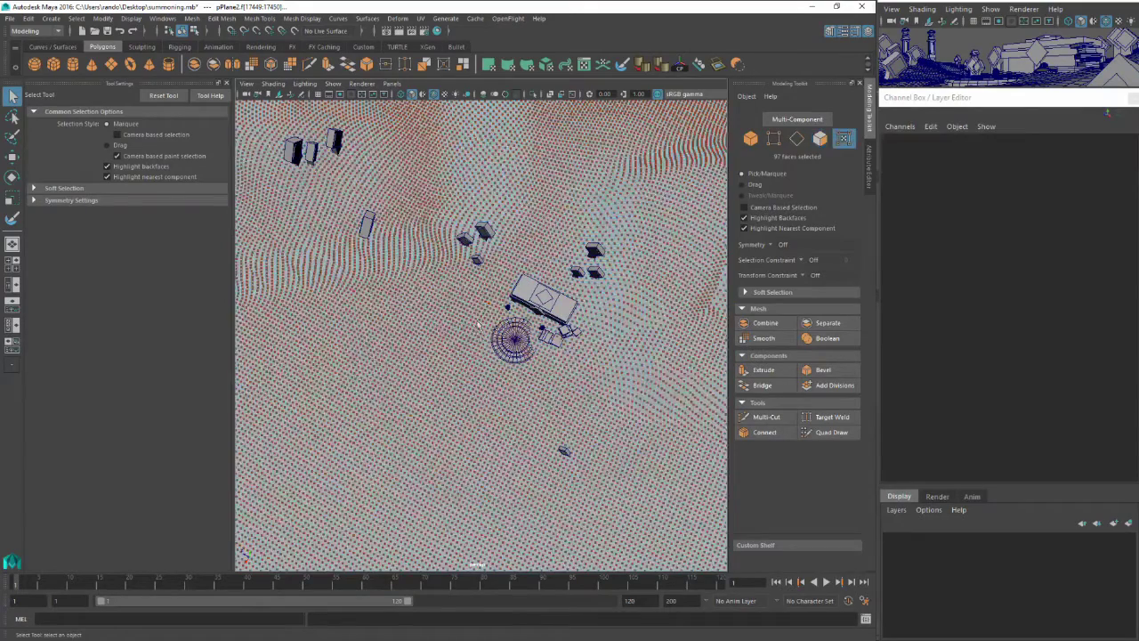
{"action": "right_click_drag", "start_coordinate": [463, 333], "coordinate": [346, 203]}
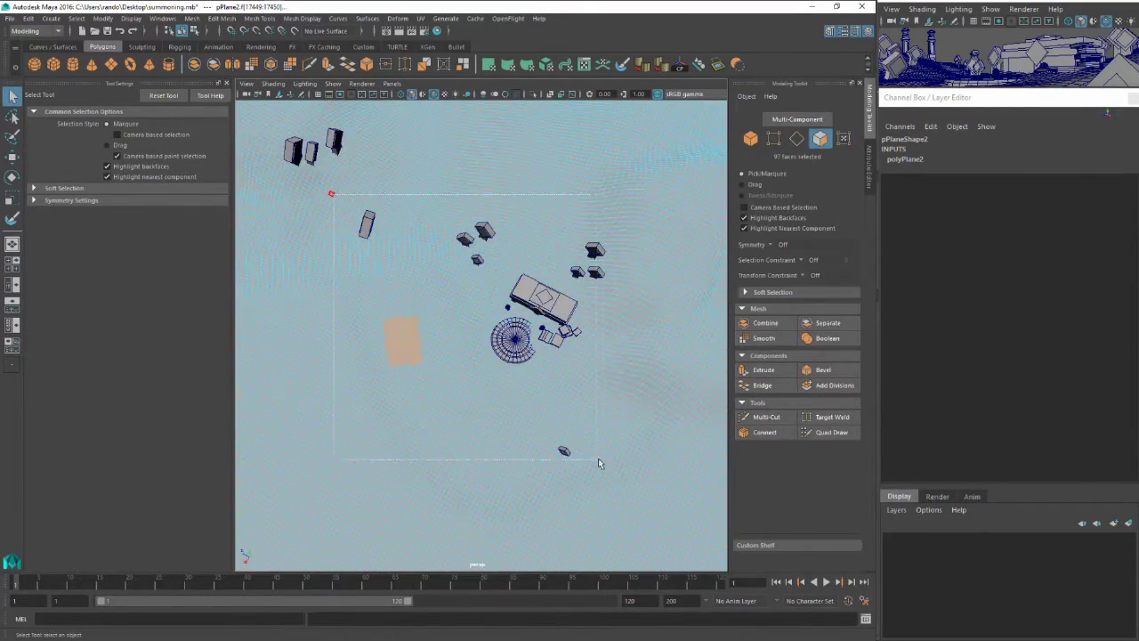
{"action": "left_click_drag", "start_coordinate": [613, 436], "coordinate": [436, 355]}
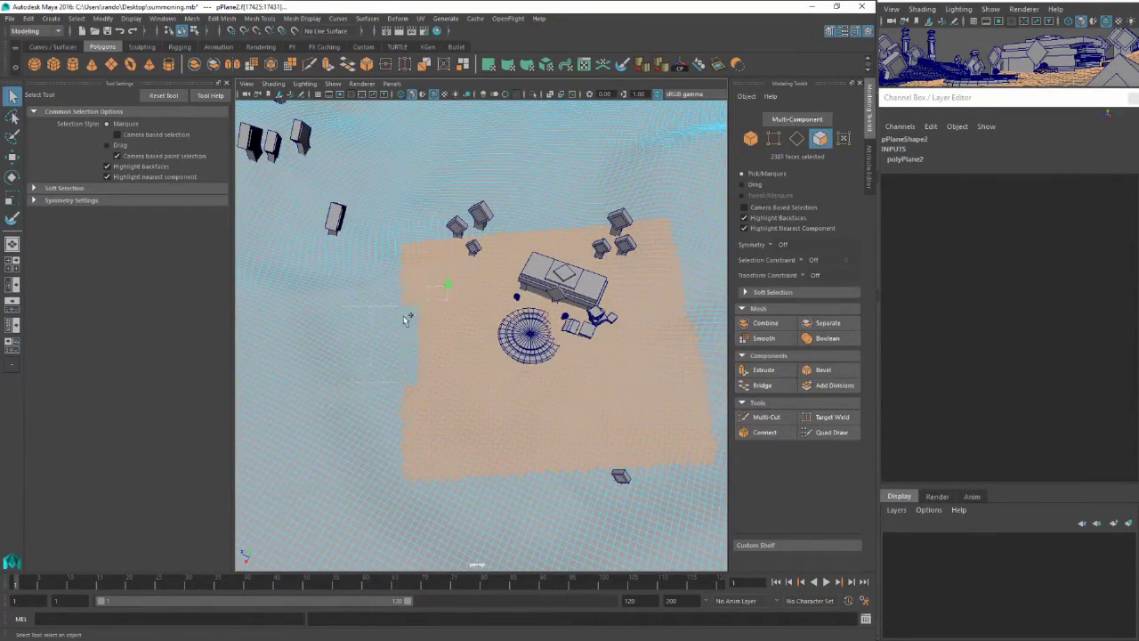
{"action": "left_click", "coordinate": [142, 21]}
{"action": "left_click", "coordinate": [204, 120]}
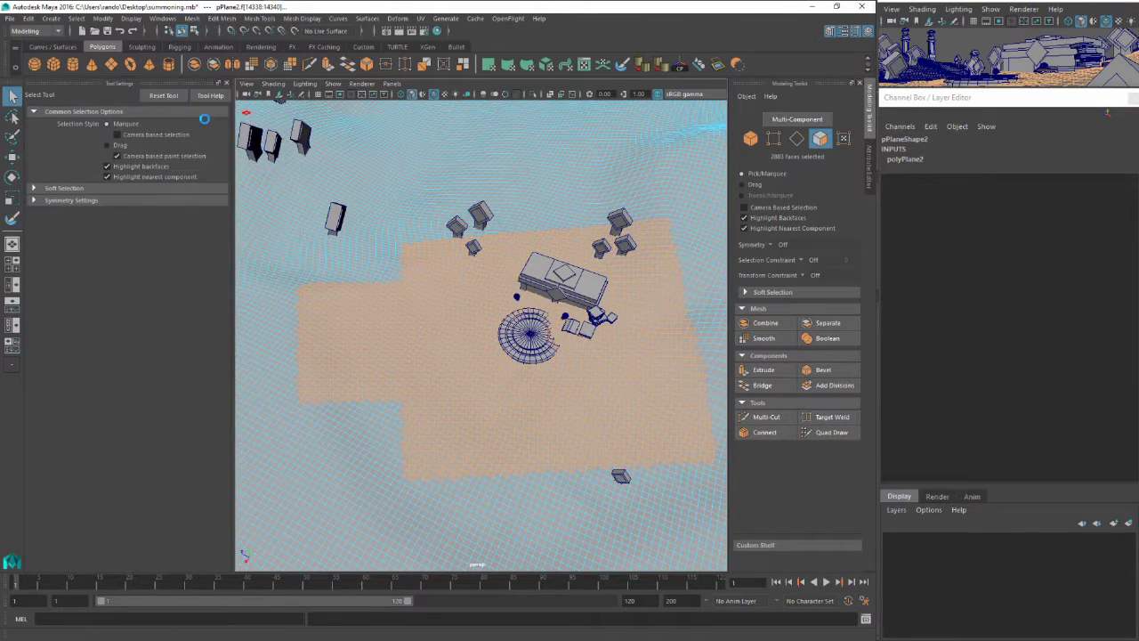
Select a smaller block of ground faces around the altar and platform and repeat Smooth on it for a finer mesh
{"action": "left_click_drag", "start_coordinate": [501, 367], "coordinate": [430, 335], "text": "alt"}
{"action": "scroll", "coordinate": [474, 339], "scroll_direction": "up", "scroll_amount": 5}
{"action": "scroll", "coordinate": [468, 364], "scroll_direction": "down", "scroll_amount": 3}
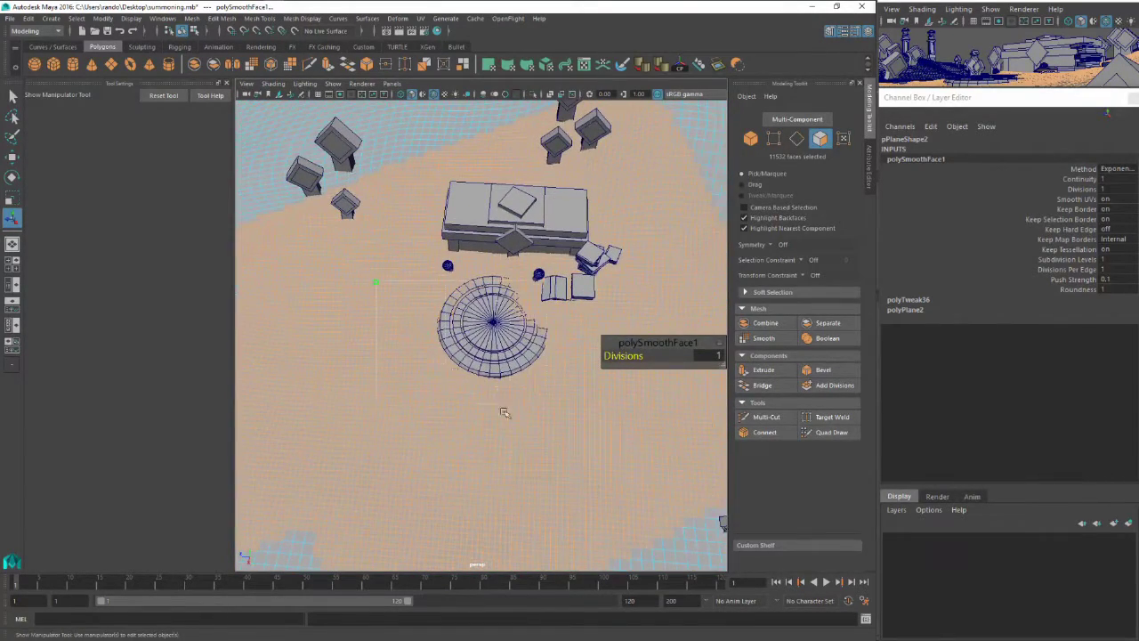
{"action": "left_click_drag", "start_coordinate": [572, 465], "coordinate": [574, 466]}
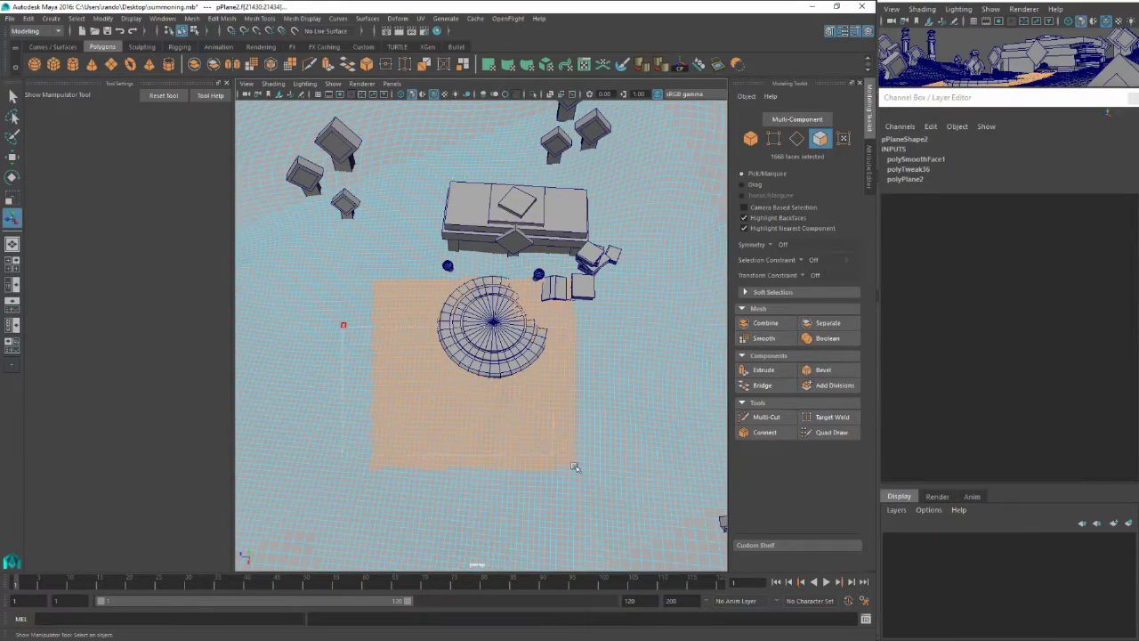
{"action": "left_click_drag", "start_coordinate": [635, 500], "coordinate": [389, 212]}
{"action": "key", "text": "b"}
{"action": "left_click_drag", "start_coordinate": [545, 381], "coordinate": [475, 317], "text": "alt"}
{"action": "key", "text": "g"}
Return to object selection of the ground plane and start the Sculpt Geometry Tool with a brush radius of about 0.36
{"action": "key", "text": "q"}
{"action": "right_click_drag", "start_coordinate": [476, 315], "coordinate": [529, 299]}
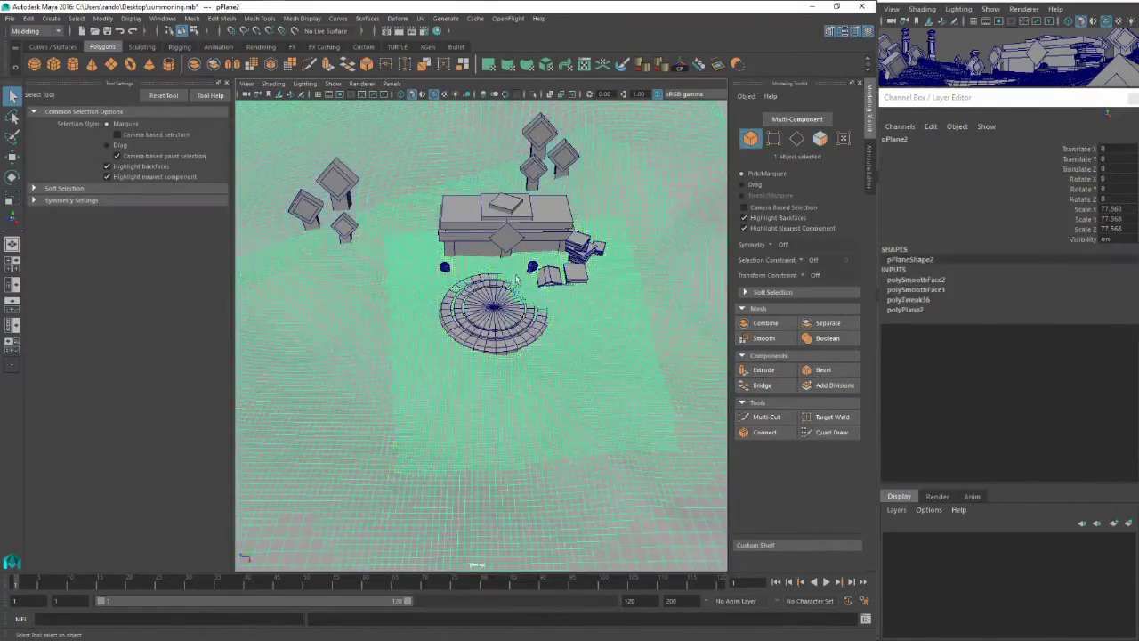
{"action": "scroll", "coordinate": [510, 330], "scroll_direction": "up", "scroll_amount": 5}
{"action": "left_click_drag", "start_coordinate": [513, 349], "coordinate": [501, 142], "text": "alt"}
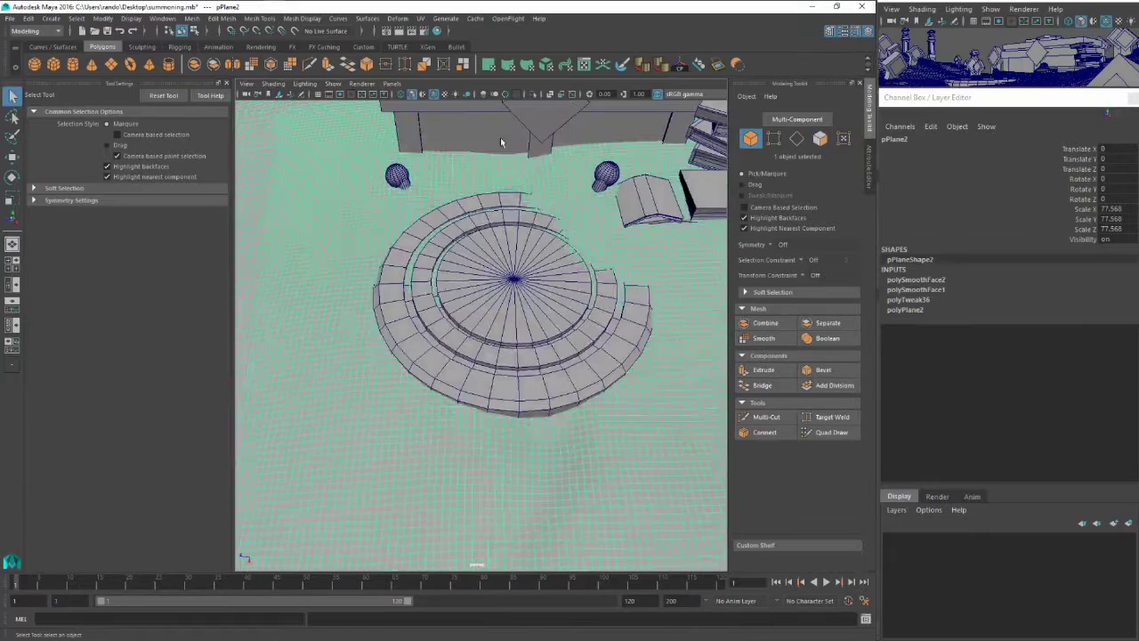
{"action": "left_click", "coordinate": [621, 65]}
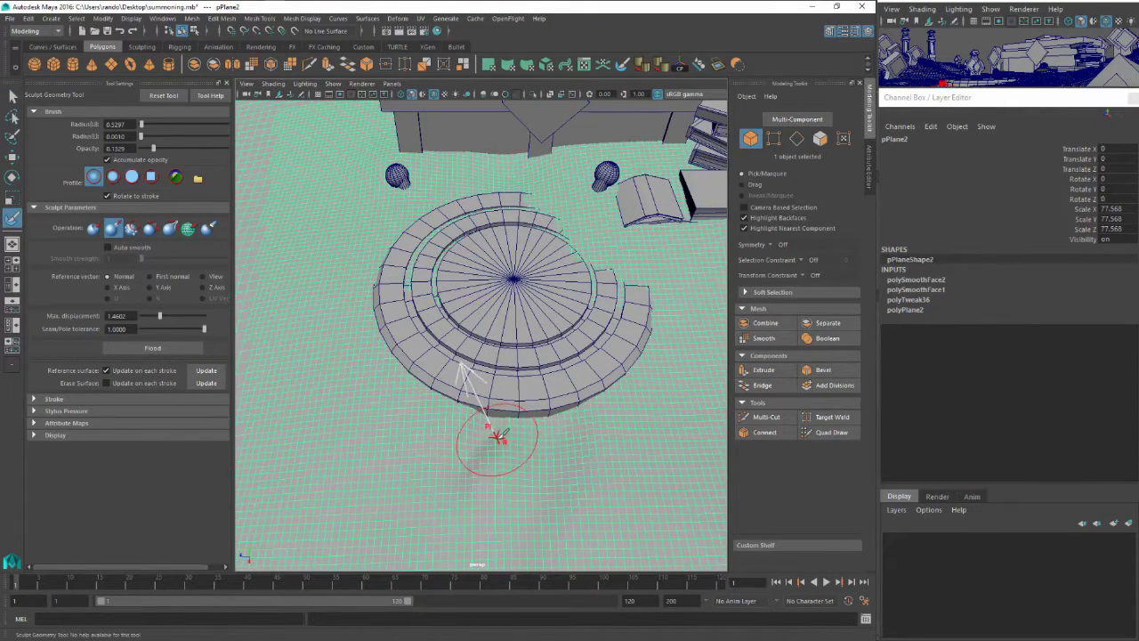
{"action": "key", "text": "b"}
Sculpt the ground along the platform's rim and broken edge with maximum displacement 0.7, reducing the brush radius to about 0.24
{"action": "mouse_move", "coordinate": [495, 437]}
{"action": "left_mouse_down"}
{"action": "mouse_move", "coordinate": [483, 436]}
{"action": "mouse_move", "coordinate": [474, 489]}
{"action": "left_mouse_up"}
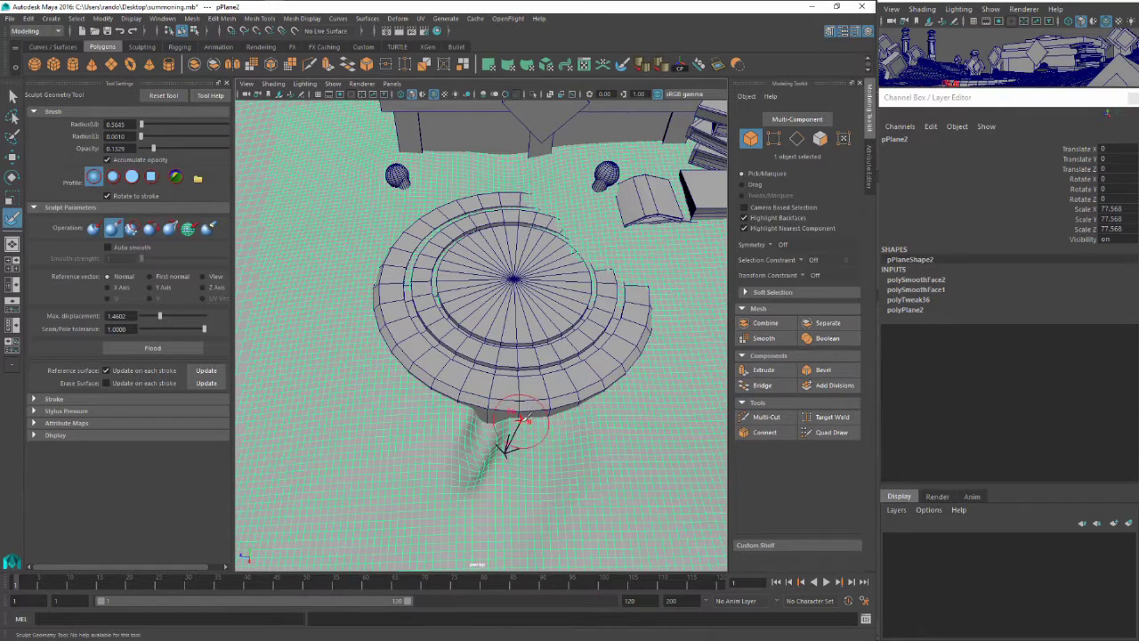
{"action": "key", "text": "ctrl+z"}
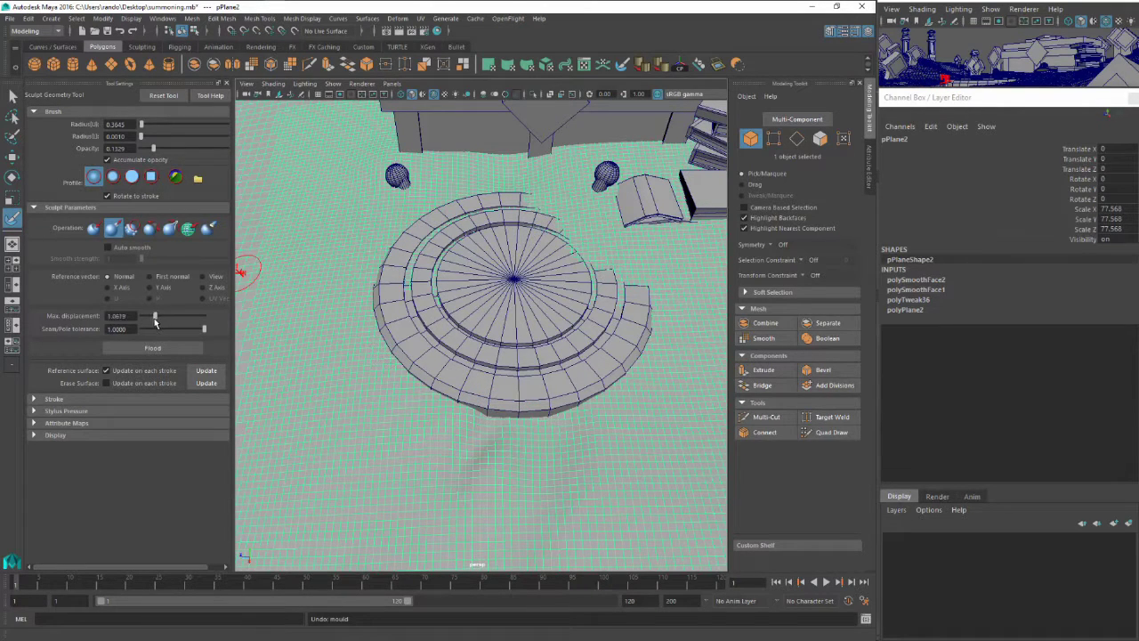
{"action": "left_click_drag", "start_coordinate": [486, 443], "coordinate": [476, 413]}
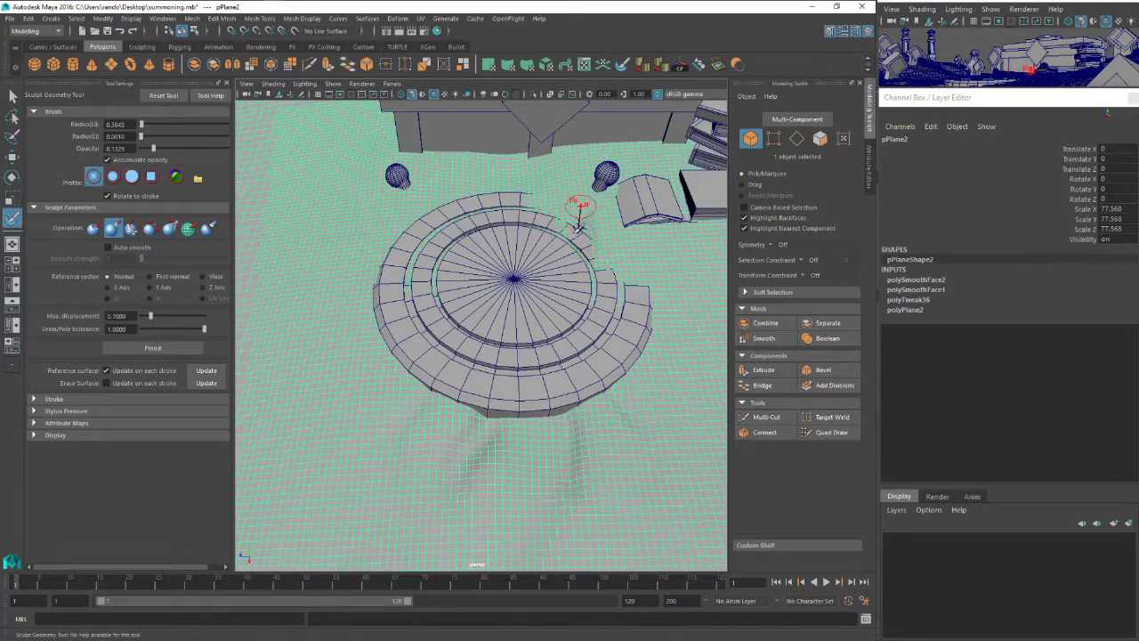
{"action": "mouse_move", "coordinate": [597, 274]}
{"action": "left_mouse_down"}
{"action": "mouse_move", "coordinate": [624, 287]}
{"action": "mouse_move", "coordinate": [603, 295]}
{"action": "mouse_move", "coordinate": [635, 305]}
{"action": "mouse_move", "coordinate": [656, 270]}
{"action": "left_mouse_up"}
{"action": "key", "text": "b"}
{"action": "mouse_move", "coordinate": [637, 276]}
{"action": "middle_mouse_down", "text": "alt"}
{"action": "mouse_move", "coordinate": [427, 320]}
{"action": "mouse_move", "coordinate": [371, 346]}
{"action": "middle_mouse_up", "text": "alt"}
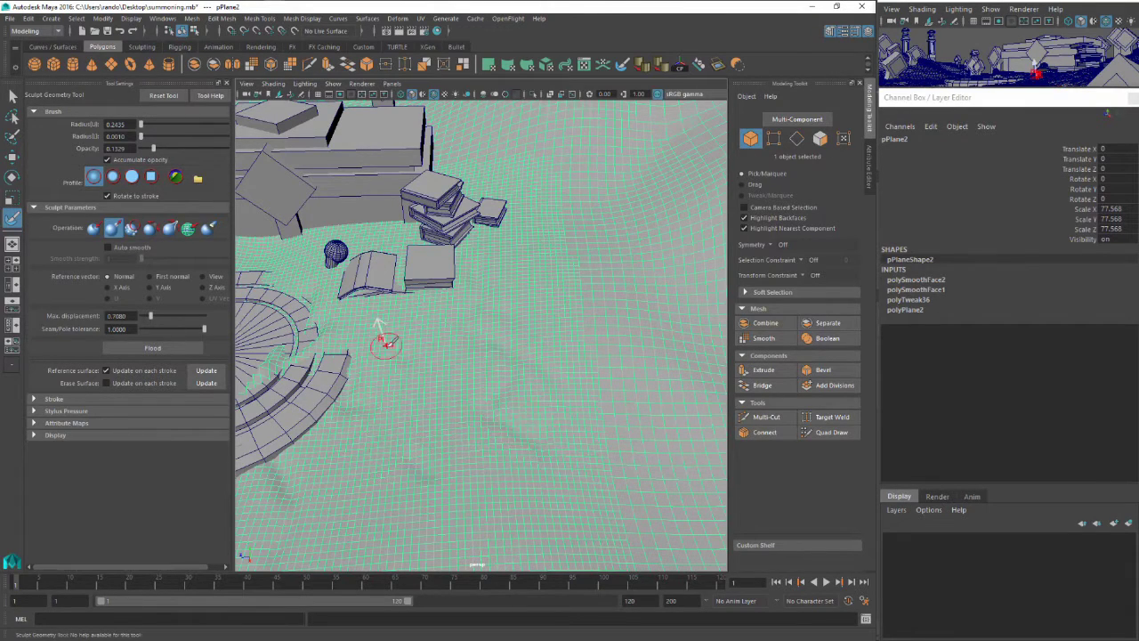
{"action": "left_click_drag", "start_coordinate": [386, 335], "coordinate": [583, 401], "text": "alt"}
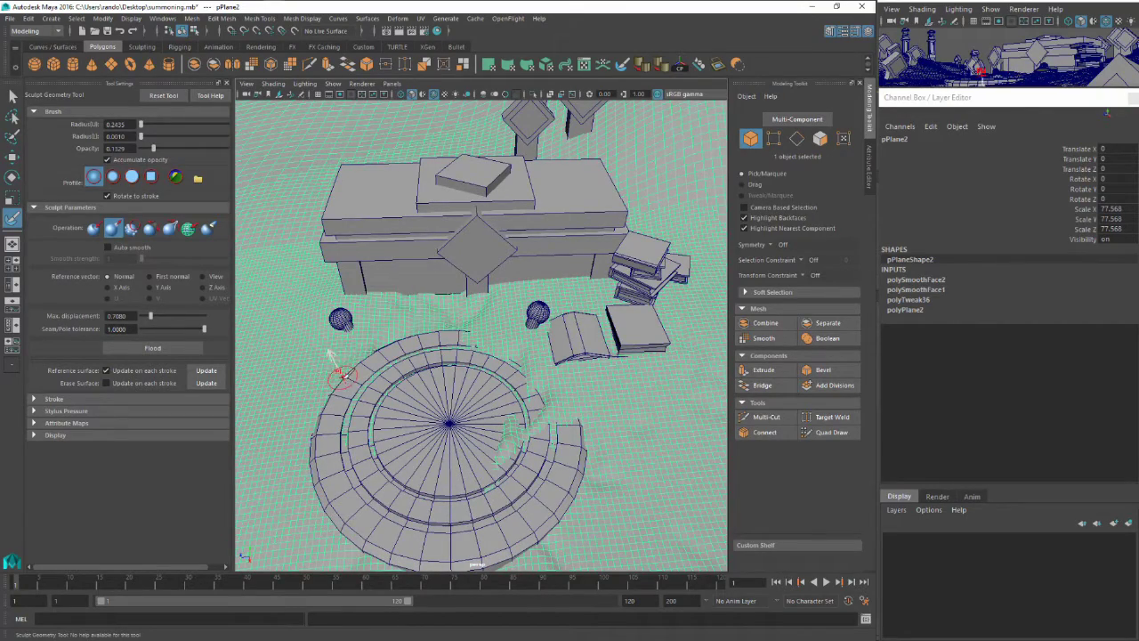
{"action": "mouse_move", "coordinate": [317, 326]}
{"action": "left_mouse_down", "text": "alt"}
{"action": "mouse_move", "coordinate": [453, 374]}
{"action": "mouse_move", "coordinate": [394, 367]}
{"action": "mouse_move", "coordinate": [569, 396]}
{"action": "mouse_move", "coordinate": [508, 394]}
{"action": "mouse_move", "coordinate": [537, 376]}
{"action": "mouse_move", "coordinate": [490, 379]}
{"action": "left_mouse_up", "text": "alt"}
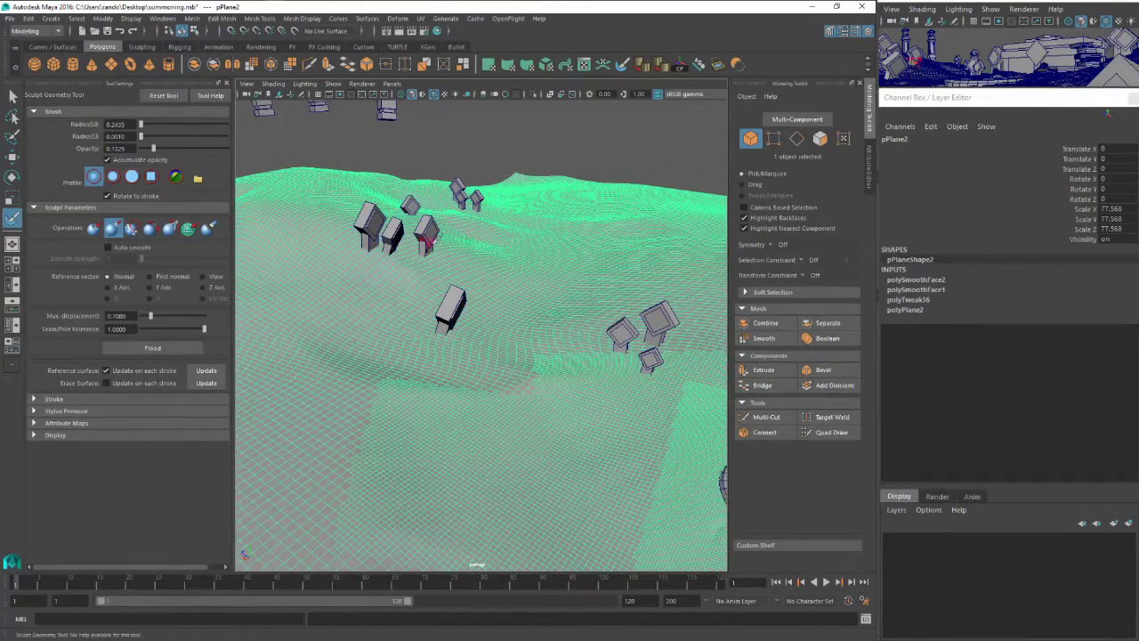
{"action": "left_click_drag", "start_coordinate": [495, 414], "coordinate": [512, 334], "text": "alt"}
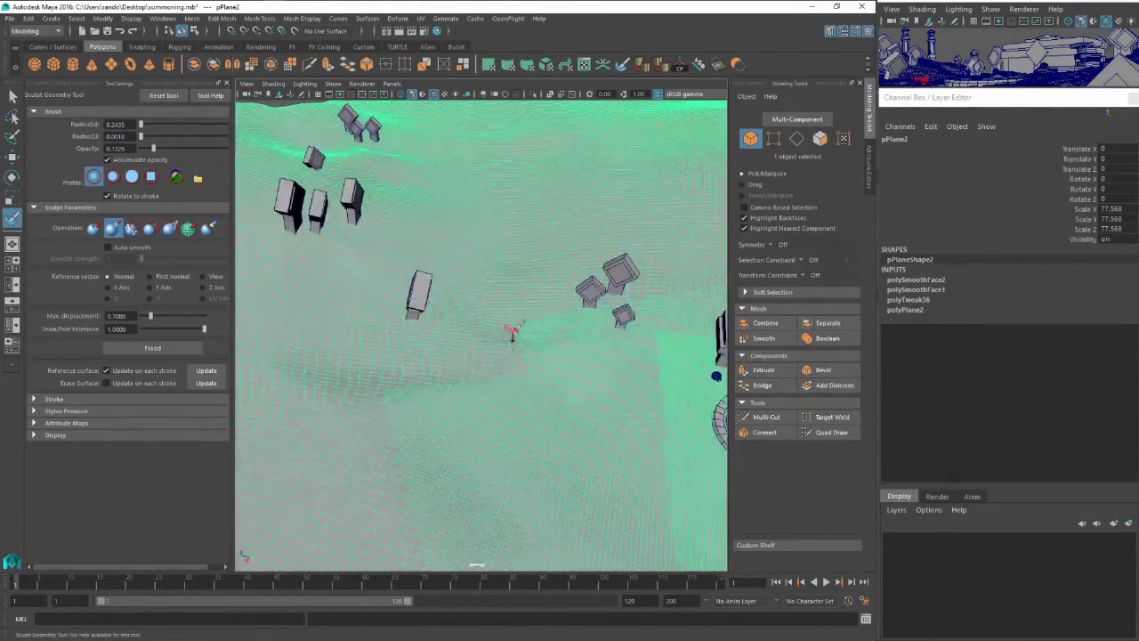
Leave sculpting, deselect the ground, create a polygon cube and move it to open ground at about X 2.044, Z 13.164
{"action": "key", "text": "q"}
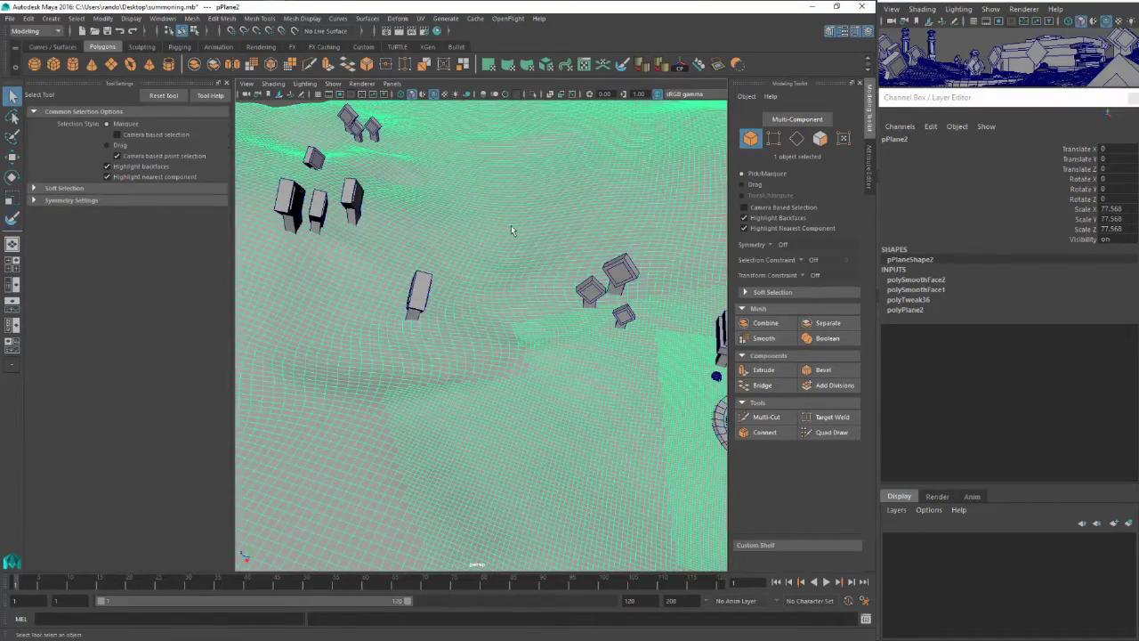
{"action": "right_click_drag", "start_coordinate": [511, 226], "coordinate": [555, 207]}
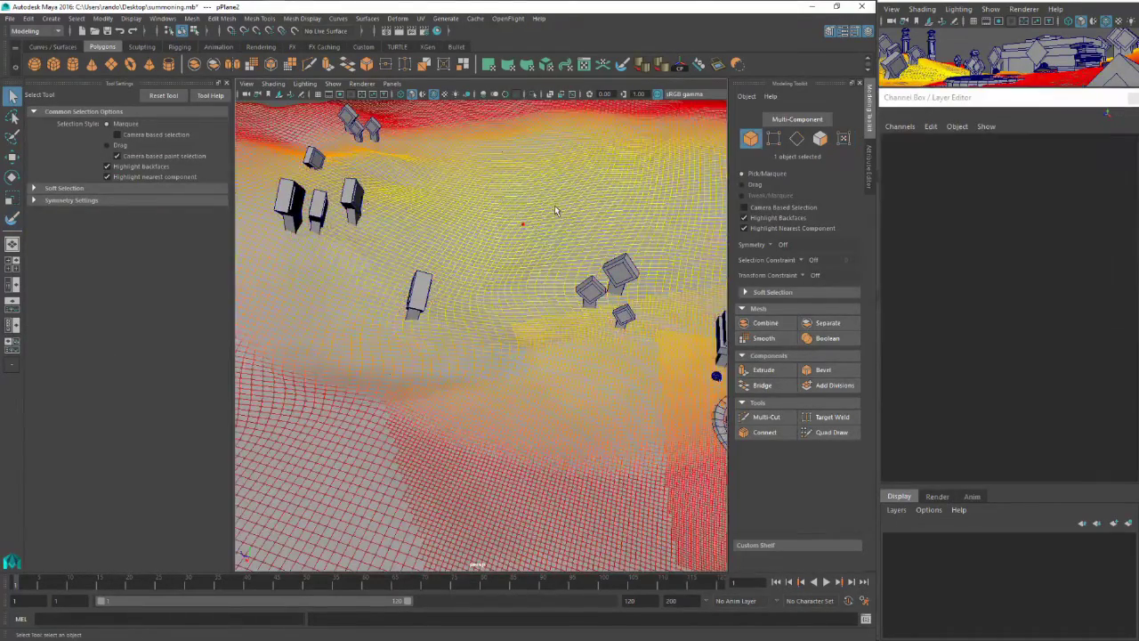
{"action": "scroll", "coordinate": [534, 206], "scroll_direction": "down", "scroll_amount": 5}
{"action": "left_click", "coordinate": [510, 162]}
{"action": "scroll", "coordinate": [495, 292], "scroll_direction": "up", "scroll_amount": 5}
{"action": "left_click_drag", "start_coordinate": [494, 324], "coordinate": [497, 291], "text": "alt"}
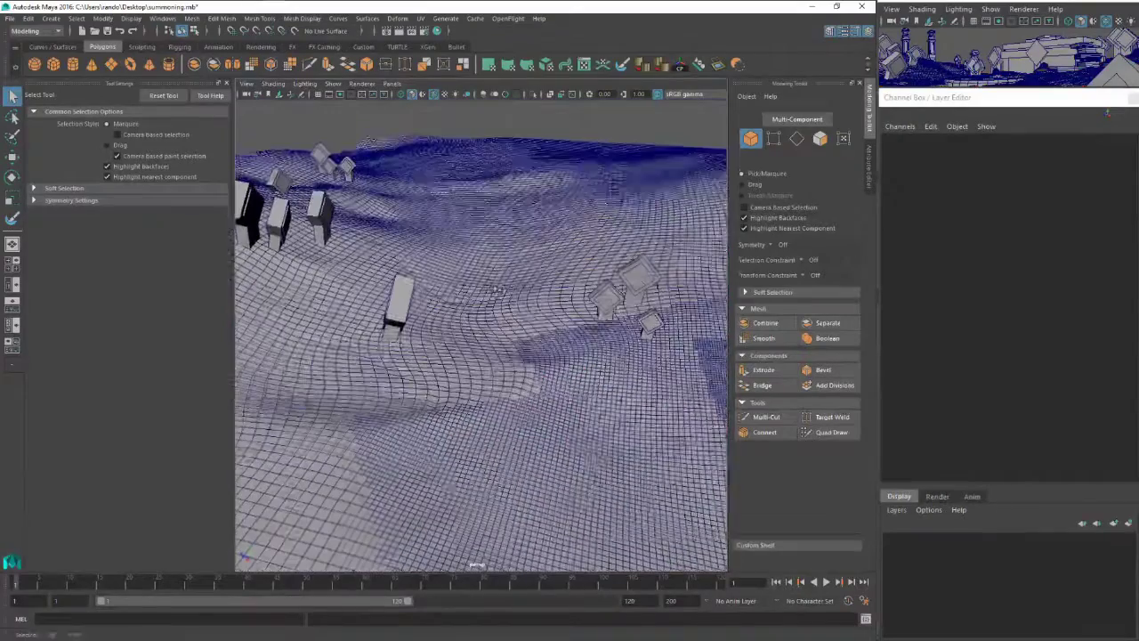
{"action": "left_click", "coordinate": [53, 66]}
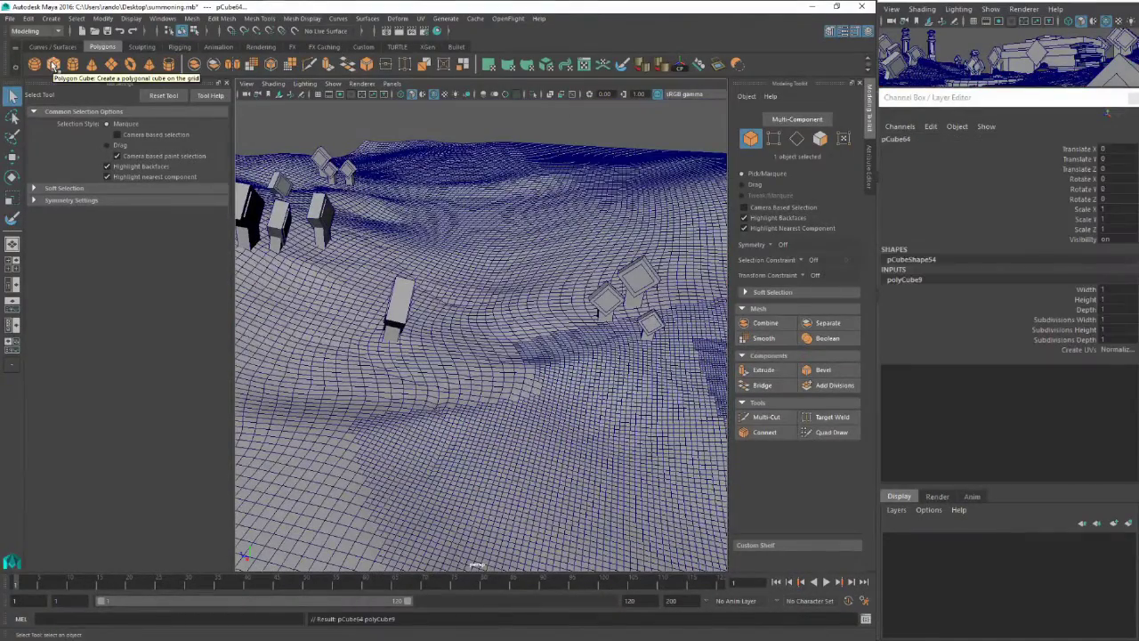
{"action": "left_click_drag", "start_coordinate": [453, 174], "coordinate": [550, 219], "text": "alt"}
{"action": "key", "text": "w"}
{"action": "scroll", "coordinate": [552, 219], "scroll_direction": "down", "scroll_amount": 5}
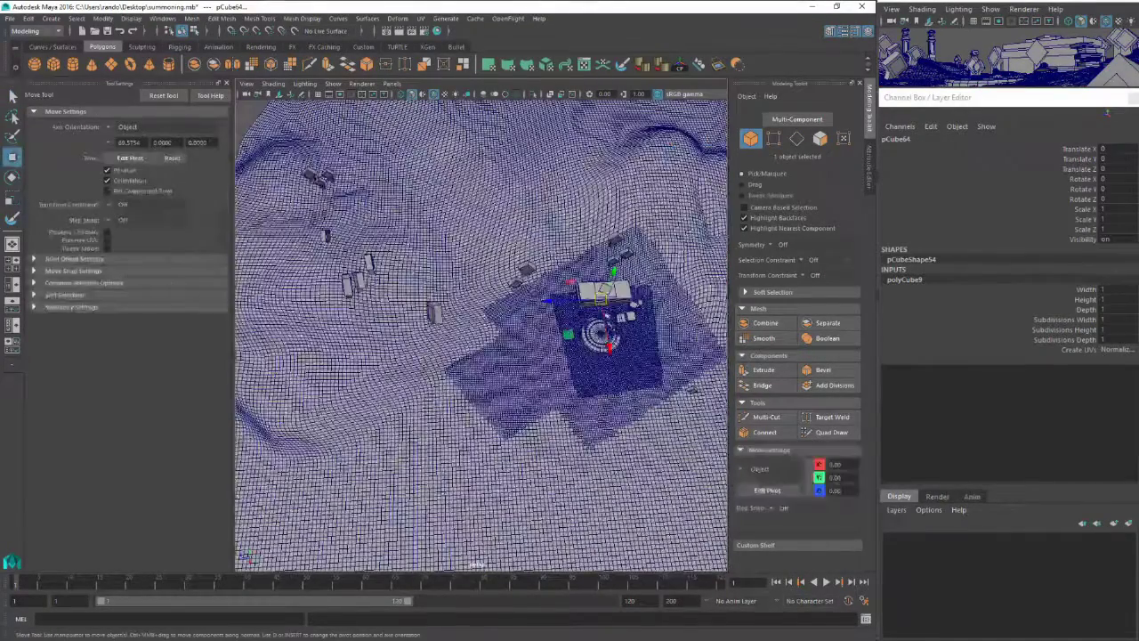
{"action": "left_click_drag", "start_coordinate": [569, 335], "coordinate": [494, 368]}
Flatten the new cube into a thin slab with a Y scale of about 0.133
{"action": "key", "text": "f"}
{"action": "key", "text": "r"}
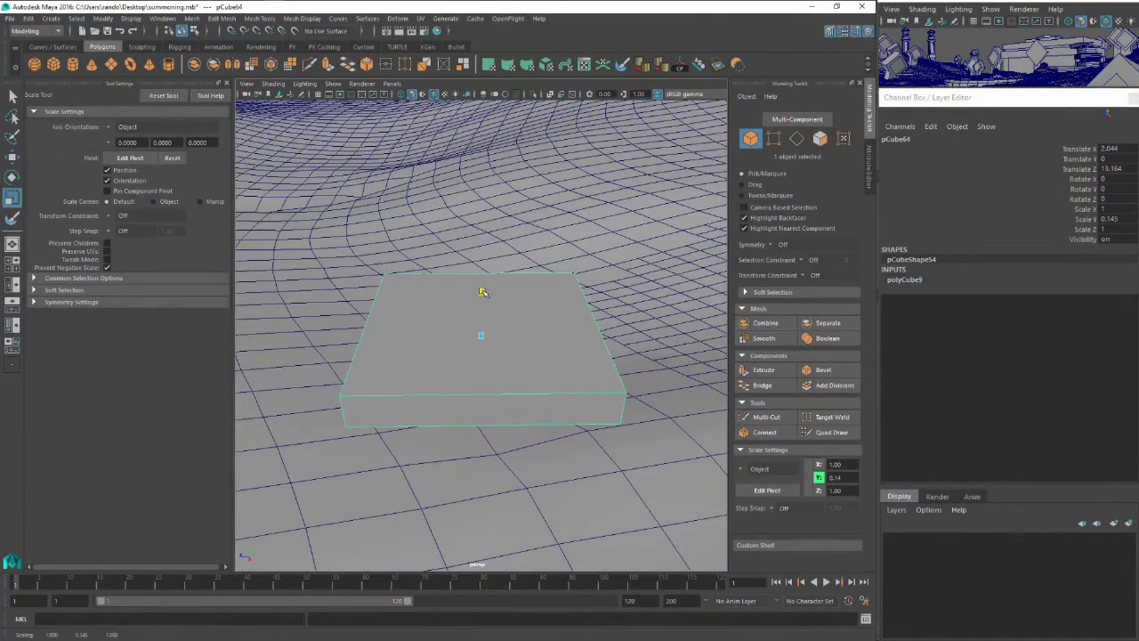
{"action": "left_click_drag", "start_coordinate": [484, 301], "coordinate": [491, 354]}
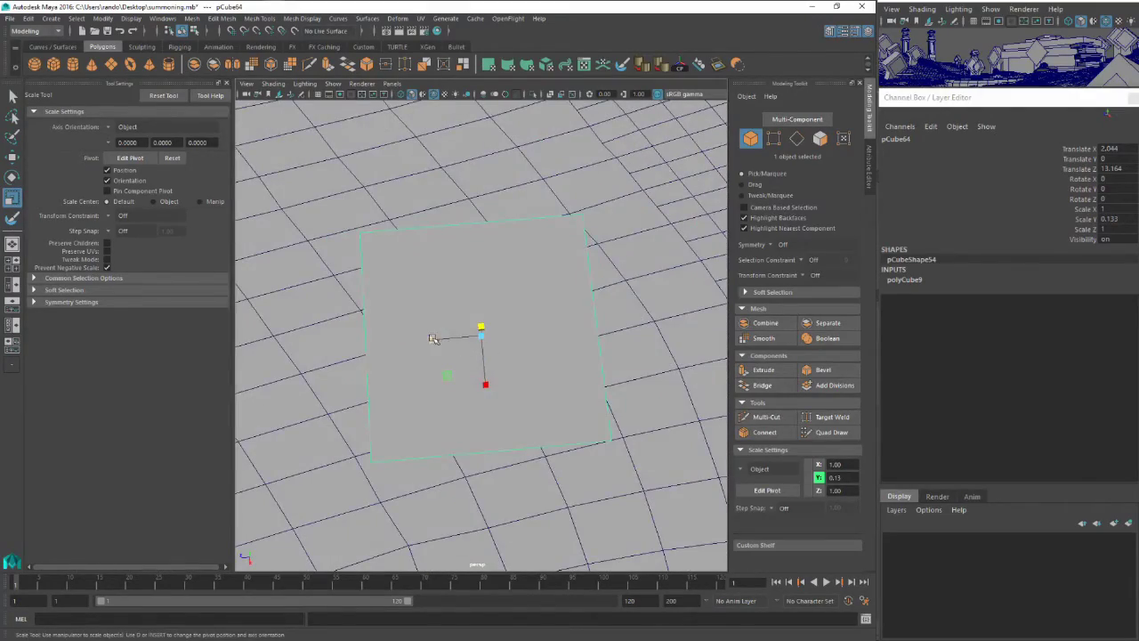
Duplicate the square slab, move the copy beside it and scale it into a longer rectangular slab
{"action": "scroll", "coordinate": [454, 337], "scroll_direction": "down", "scroll_amount": 10}
{"action": "middle_click_drag", "start_coordinate": [506, 348], "coordinate": [448, 343], "text": "alt"}
{"action": "scroll", "coordinate": [448, 344], "scroll_direction": "up", "scroll_amount": 4}
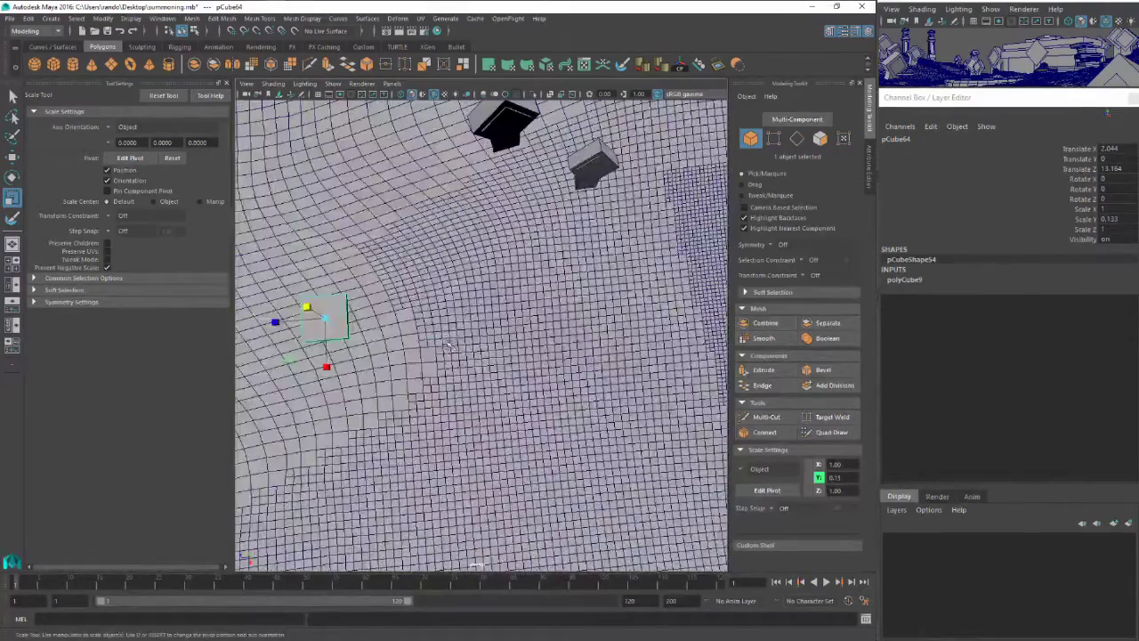
{"action": "scroll", "coordinate": [434, 343], "scroll_direction": "up", "scroll_amount": 3}
{"action": "left_click_drag", "start_coordinate": [434, 343], "coordinate": [589, 346], "text": "alt"}
{"action": "scroll", "coordinate": [534, 346], "scroll_direction": "up", "scroll_amount": 2}
{"action": "key", "text": "w"}
{"action": "key", "text": "ctrl+d"}
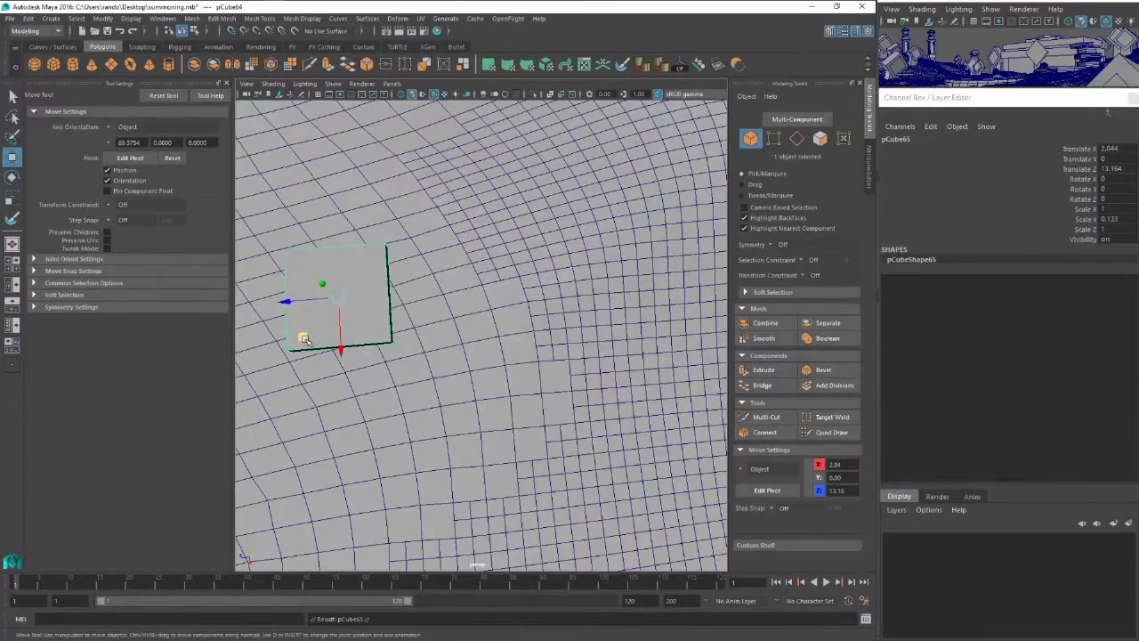
{"action": "left_click_drag", "start_coordinate": [303, 339], "coordinate": [475, 347]}
{"action": "key", "text": "r"}
Bevel the top edges of the long slab at fraction 0.5 with one segment, redoing the bevel with all four edges selected
{"action": "right_click_drag", "start_coordinate": [472, 313], "coordinate": [471, 284]}
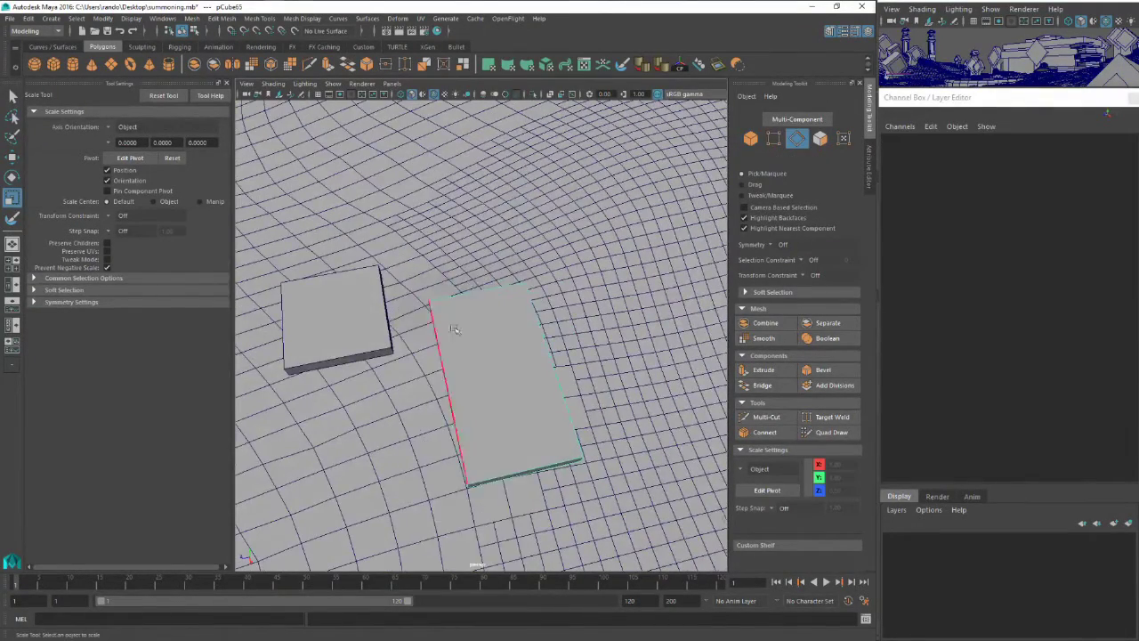
{"action": "left_click_drag", "start_coordinate": [454, 329], "coordinate": [485, 312], "text": "alt"}
{"action": "left_click", "coordinate": [454, 357]}
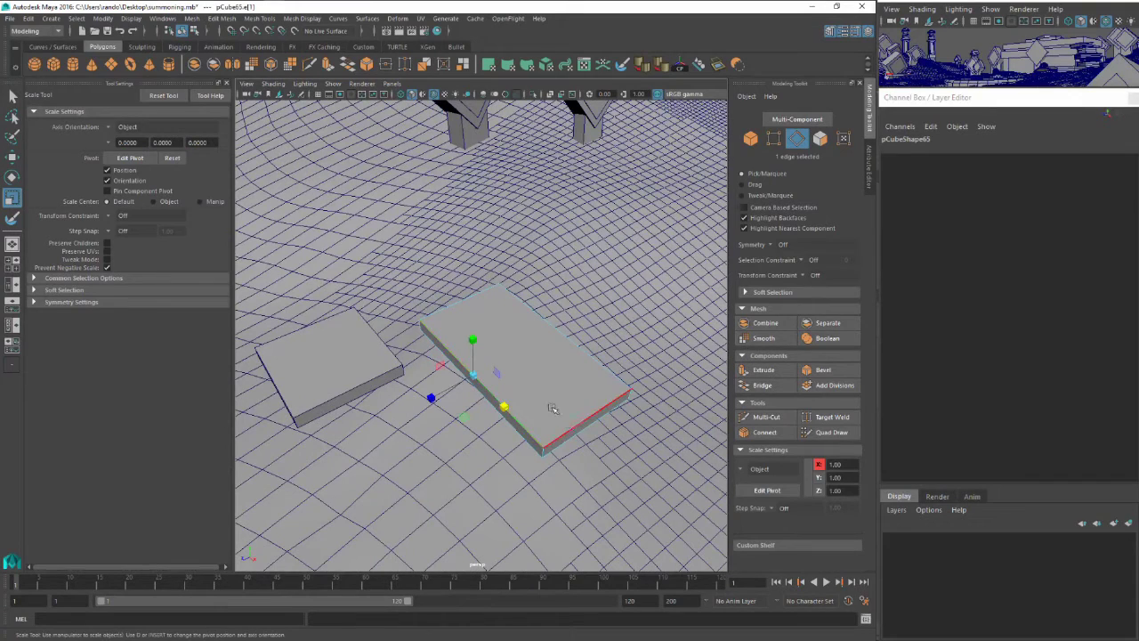
{"action": "left_click", "coordinate": [821, 370]}
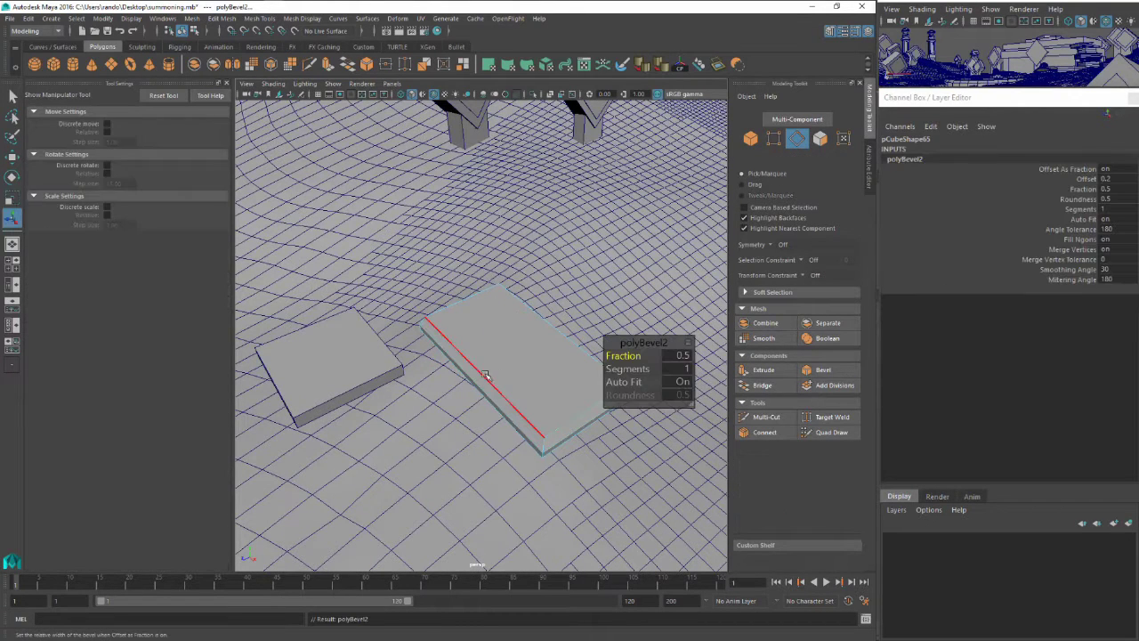
{"action": "left_click", "coordinate": [540, 378]}
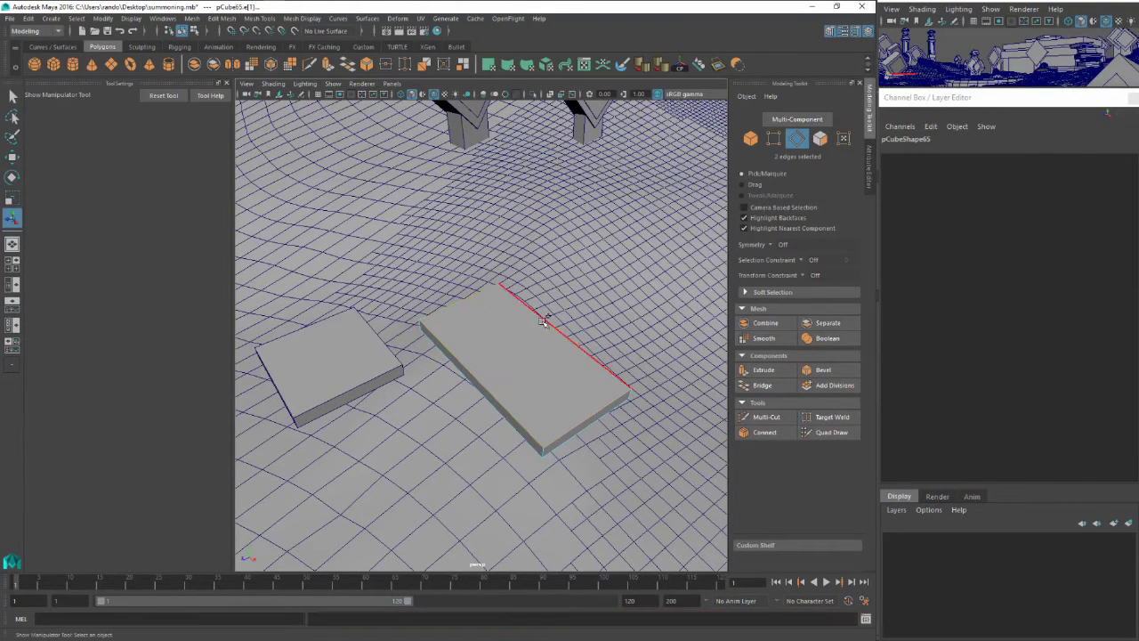
{"action": "left_click", "coordinate": [822, 370]}
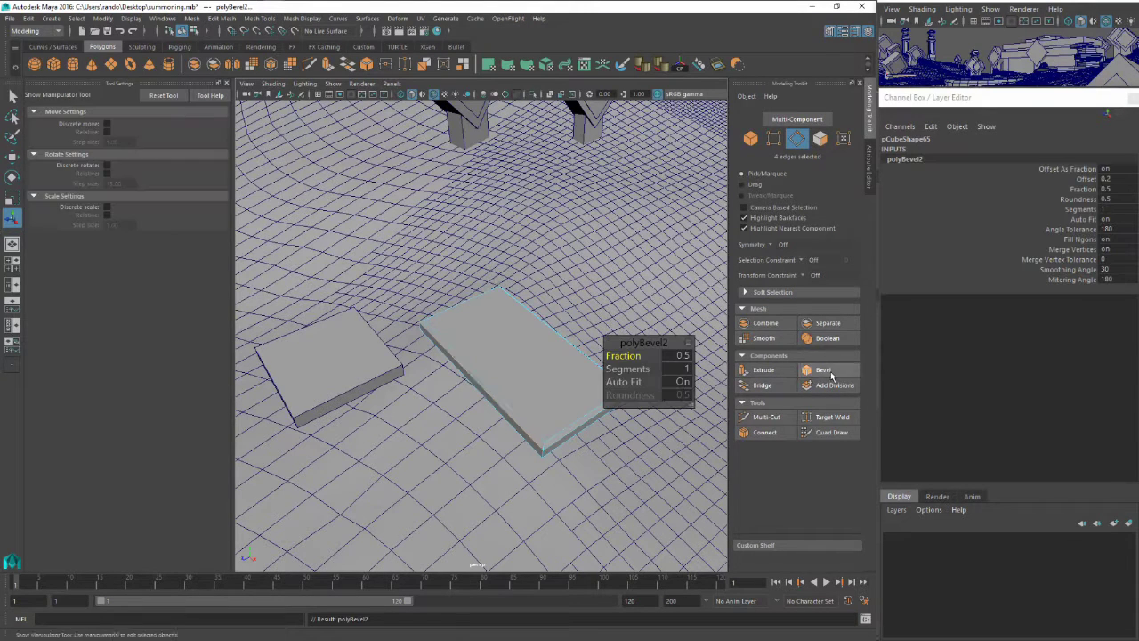
Select the top edges of the square slab and add one division to them
{"action": "right_click_drag", "start_coordinate": [323, 313], "coordinate": [377, 298]}
{"action": "left_click", "coordinate": [347, 394]}
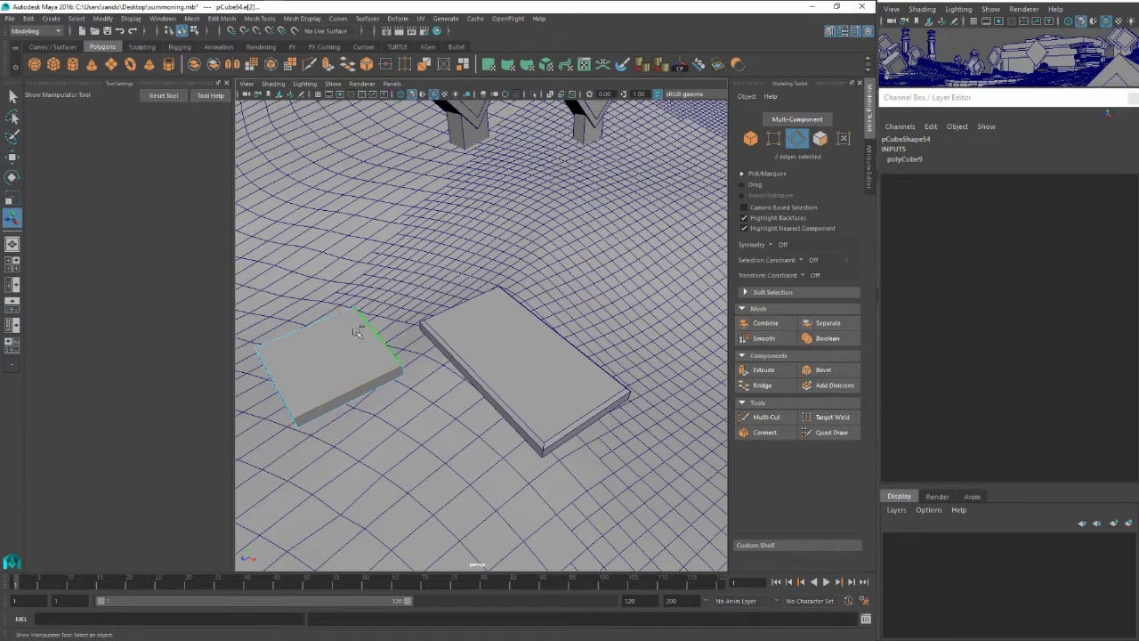
{"action": "left_click", "coordinate": [828, 385]}
Try to bevel the divided top edges of the square slab and undo each attempt
{"action": "left_click", "coordinate": [824, 370]}
{"action": "key", "text": "ctrl+z"}
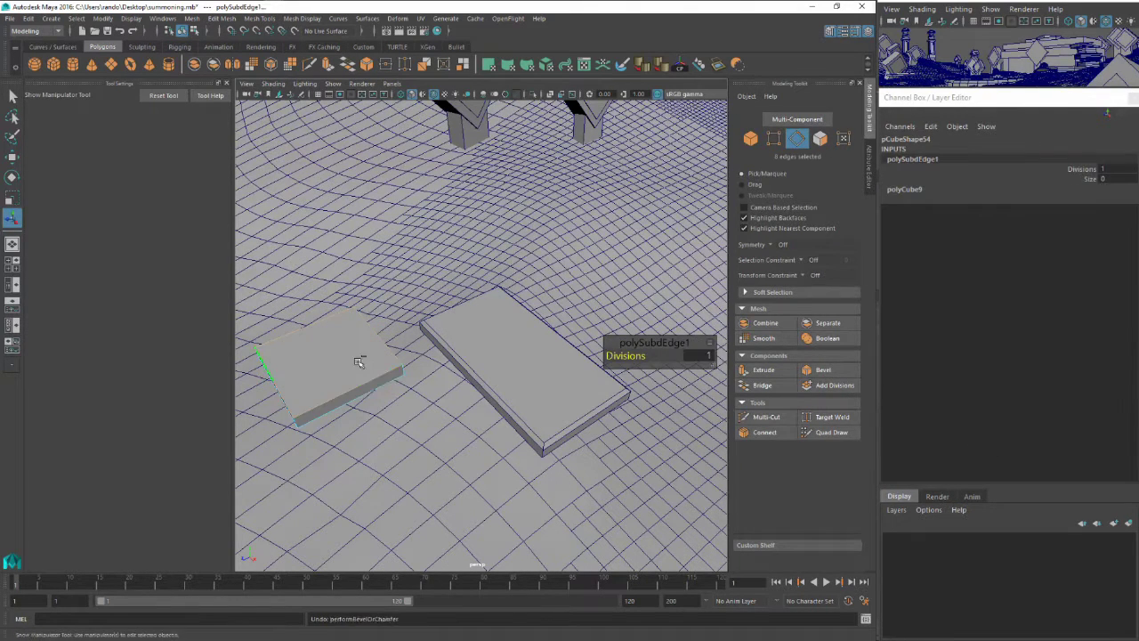
{"action": "left_click", "coordinate": [824, 370]}
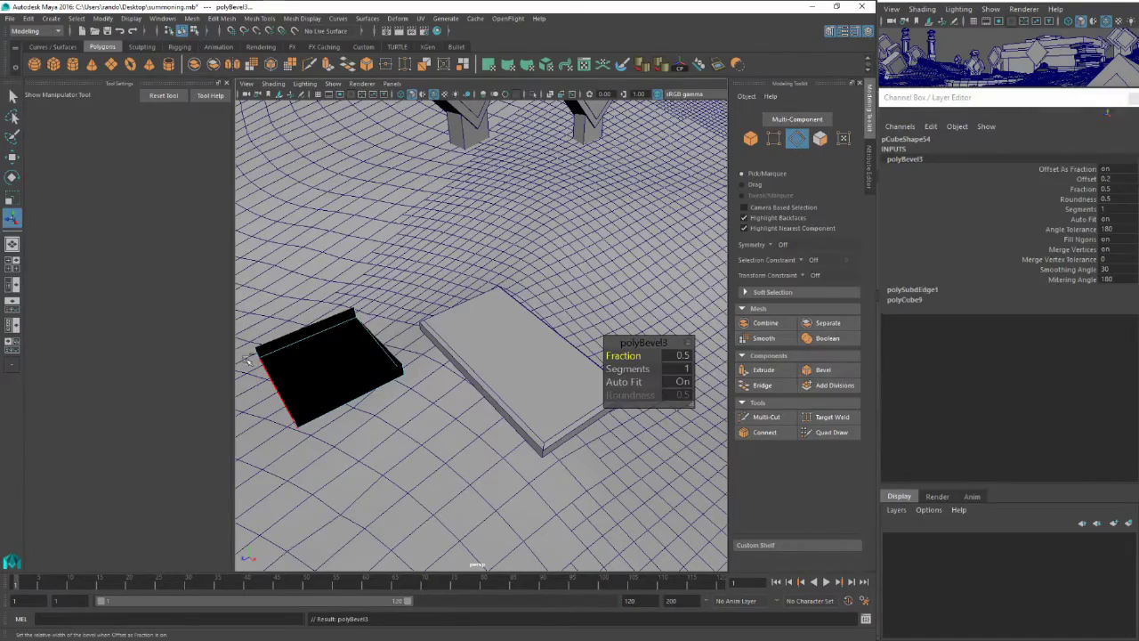
{"action": "key", "text": "ctrl+z"}
{"action": "left_click_drag", "start_coordinate": [316, 429], "coordinate": [376, 367], "text": "alt"}
{"action": "scroll", "coordinate": [380, 372], "scroll_direction": "up", "scroll_amount": 4}
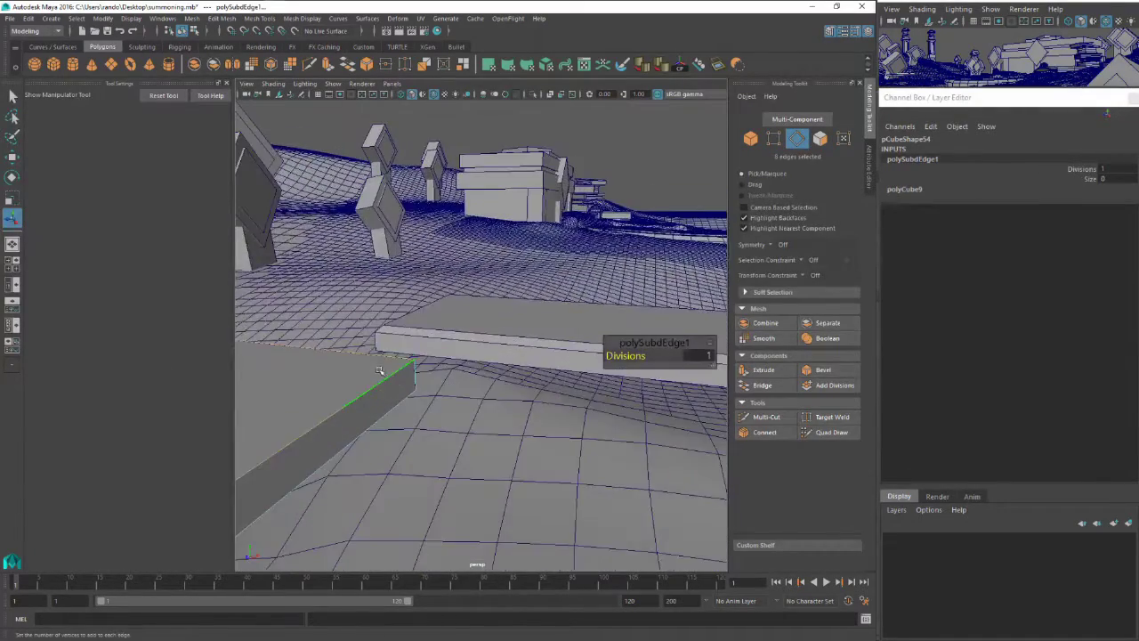
Undo the edge divisions added to the top of the square slab
{"action": "middle_click_drag", "start_coordinate": [381, 374], "coordinate": [490, 379], "text": "alt"}
{"action": "key", "text": "q"}
{"action": "right_click_drag", "start_coordinate": [487, 317], "coordinate": [516, 293]}
{"action": "left_click", "coordinate": [570, 335]}
{"action": "key", "text": "ctrl+z"}
{"action": "key", "text": "ctrl+z"}
{"action": "key", "text": "ctrl+z"}
{"action": "key", "text": "ctrl+z"}
{"action": "key", "text": "ctrl+z"}
{"action": "left_click", "coordinate": [810, 417]}
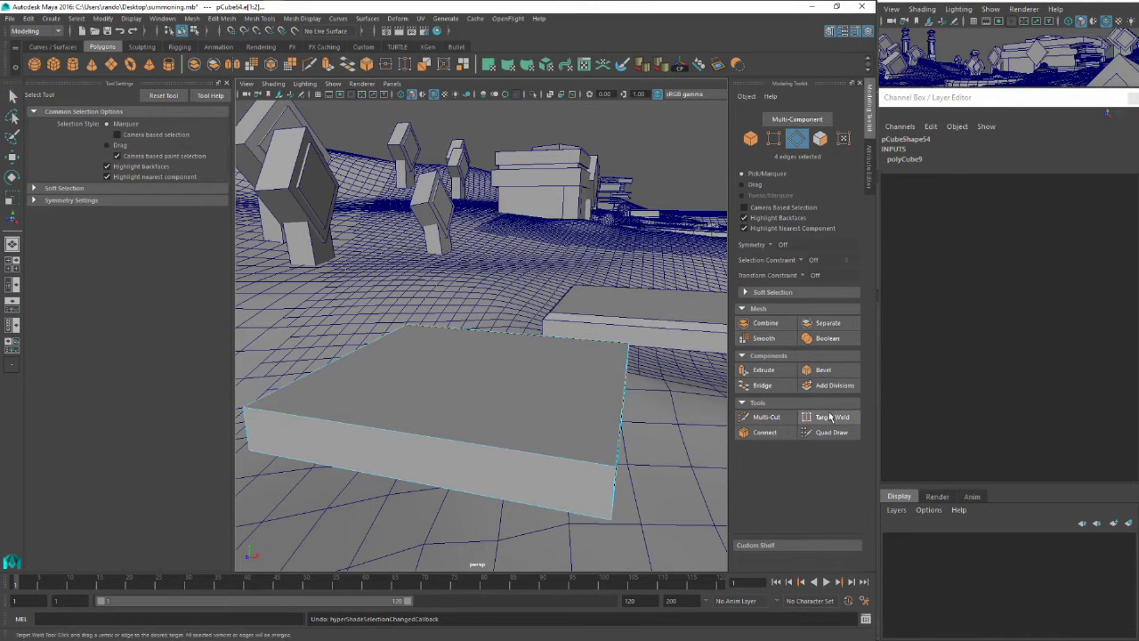
{"action": "key", "text": "ctrl+z"}
{"action": "left_click_drag", "start_coordinate": [518, 392], "coordinate": [472, 391], "text": "alt"}
{"action": "key", "text": "ctrl+z"}
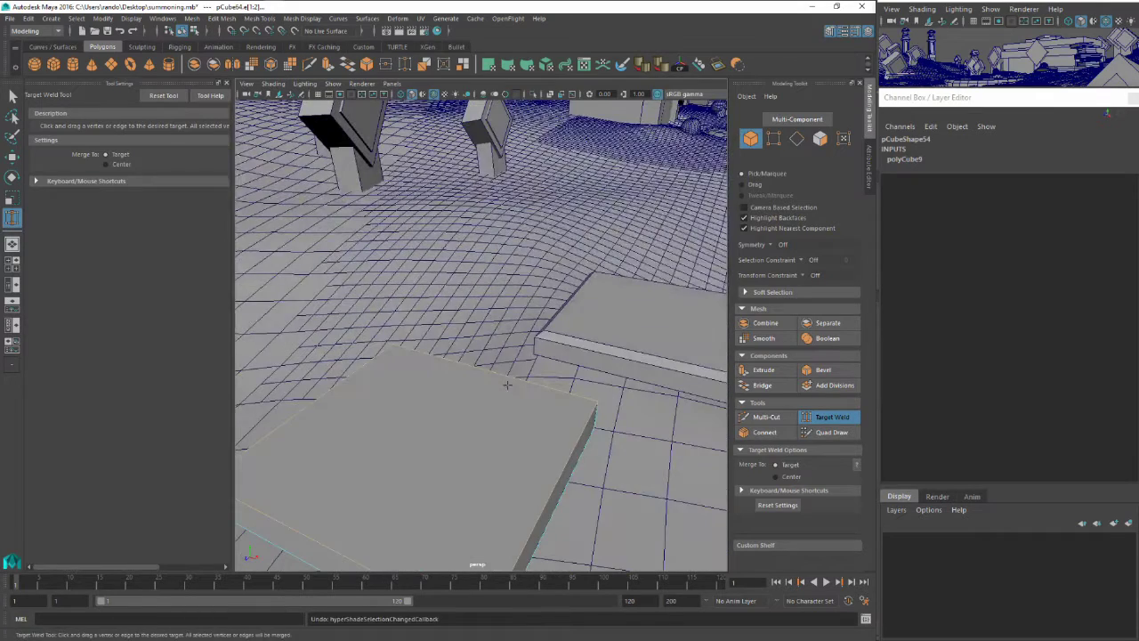
Bevel the top edges of the square slab at fraction 0.5 with one segment
{"action": "middle_click_drag", "start_coordinate": [513, 406], "coordinate": [507, 362], "text": "alt"}
{"action": "right_click_drag", "start_coordinate": [500, 317], "coordinate": [494, 291]}
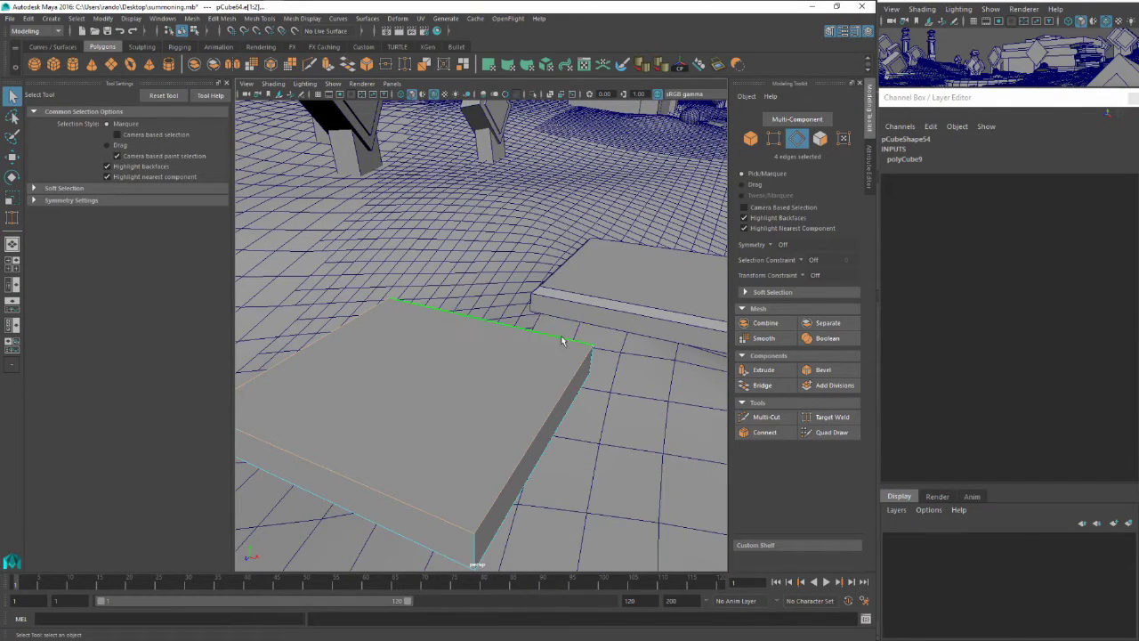
{"action": "left_click", "coordinate": [824, 370]}
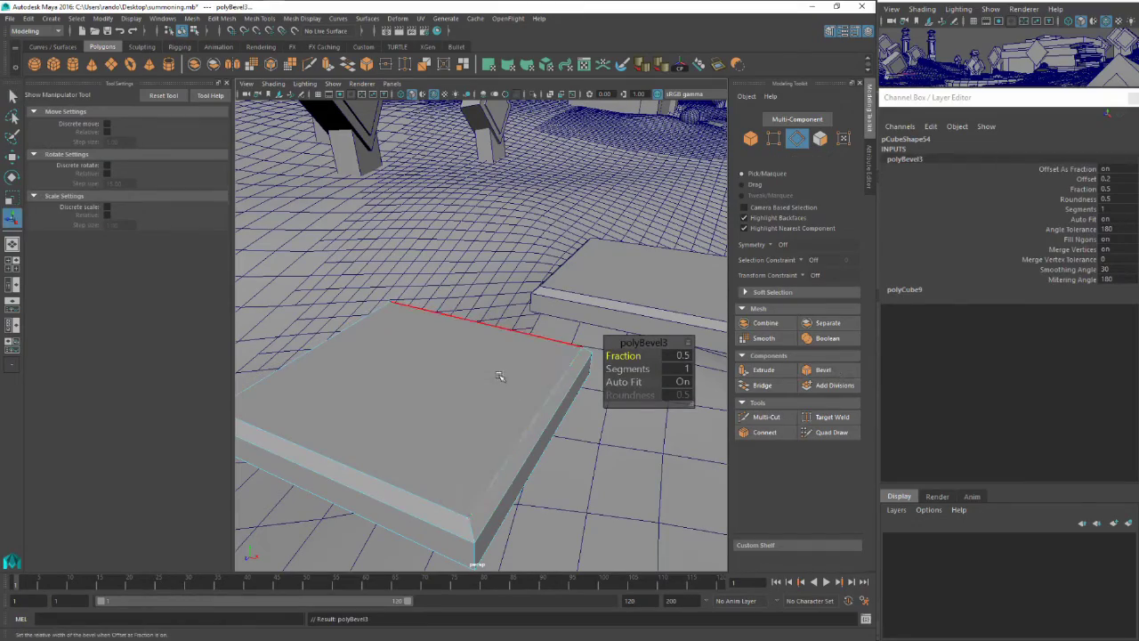
{"action": "scroll", "coordinate": [471, 392], "scroll_direction": "down", "scroll_amount": 5}
{"action": "key", "text": "q"}
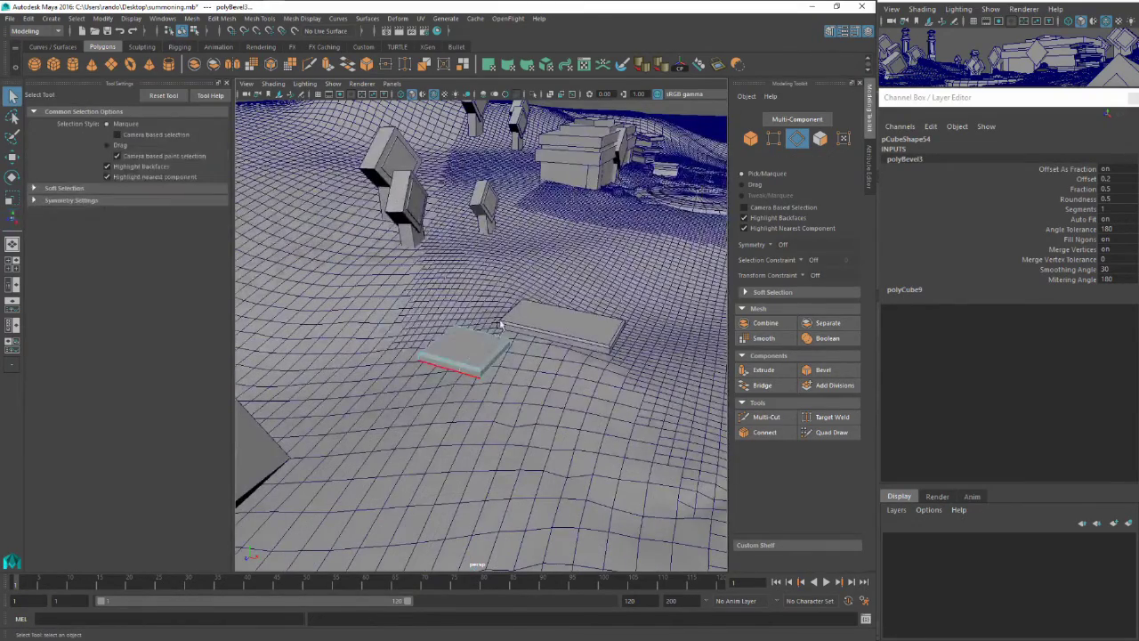
Move the square slab against the long slab's lower edge, aligned with its end, at about X 2.61 and Z 12.77
{"action": "right_click_drag", "start_coordinate": [460, 314], "coordinate": [515, 302]}
{"action": "left_click_drag", "start_coordinate": [506, 317], "coordinate": [500, 376], "text": "alt"}
{"action": "key", "text": "w"}
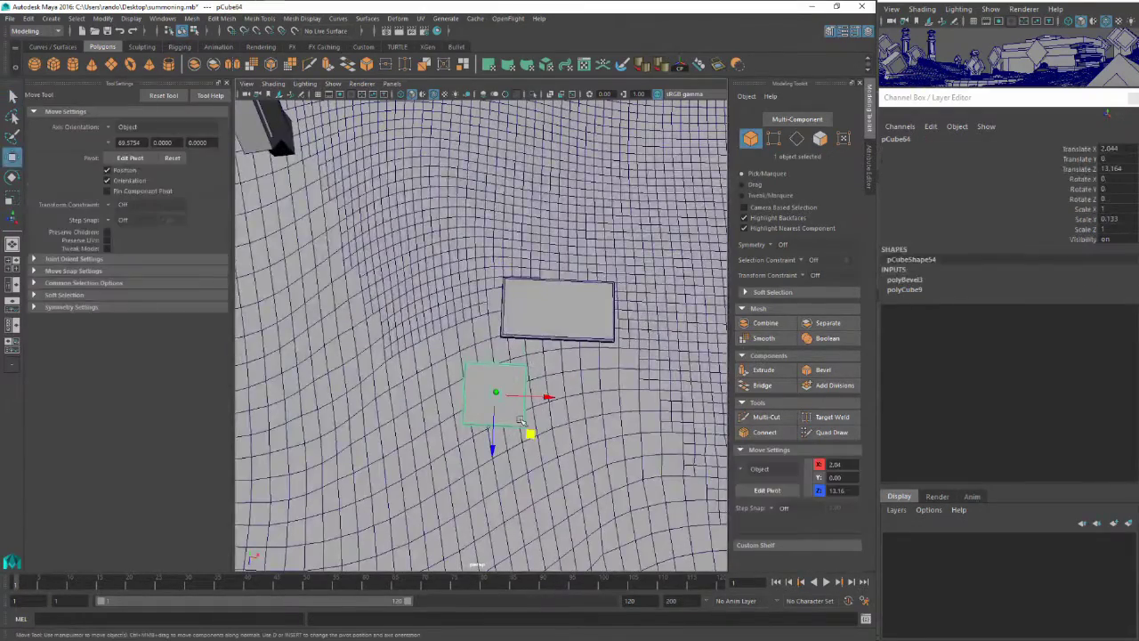
{"action": "middle_click_drag", "start_coordinate": [521, 420], "coordinate": [566, 409]}
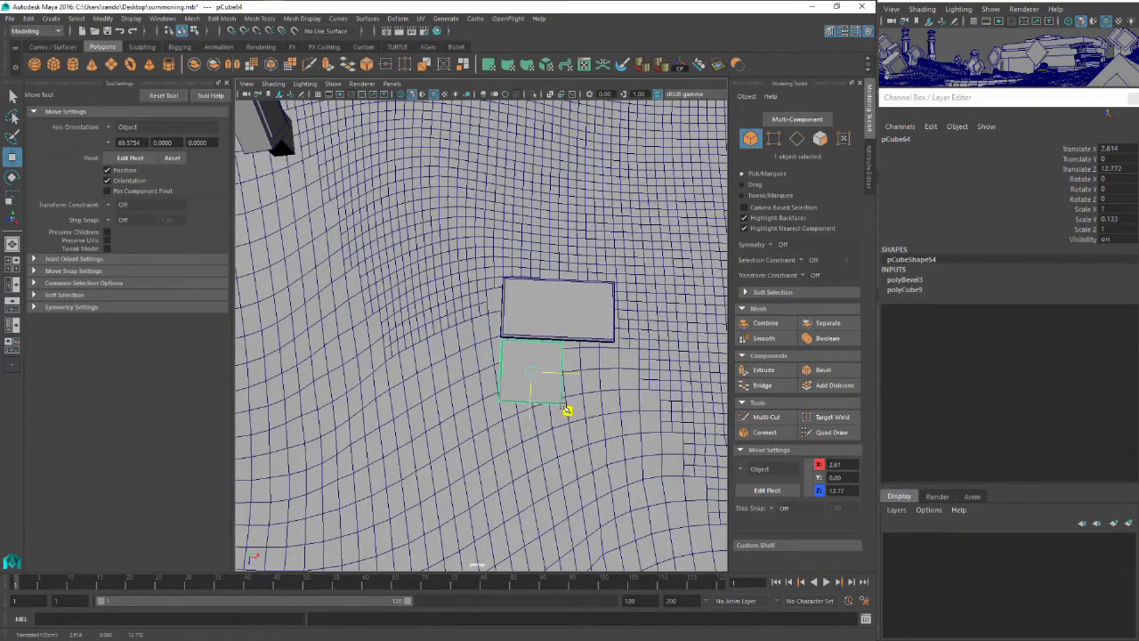
{"action": "scroll", "coordinate": [566, 409], "scroll_direction": "up", "scroll_amount": 5}
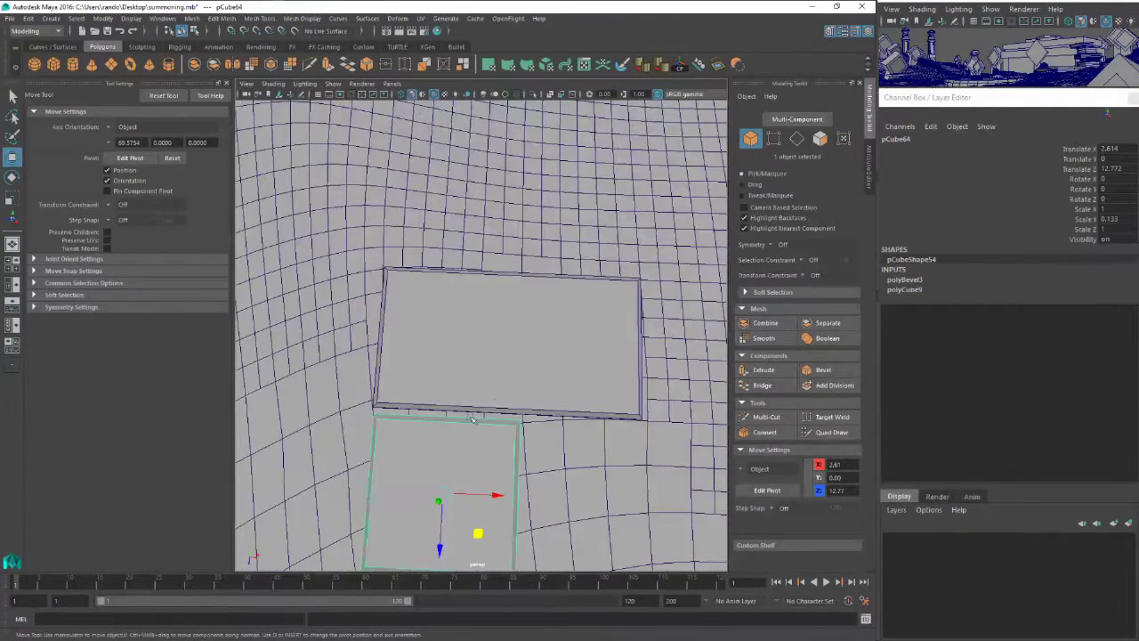
{"action": "scroll", "coordinate": [469, 338], "scroll_direction": "down", "scroll_amount": 3}
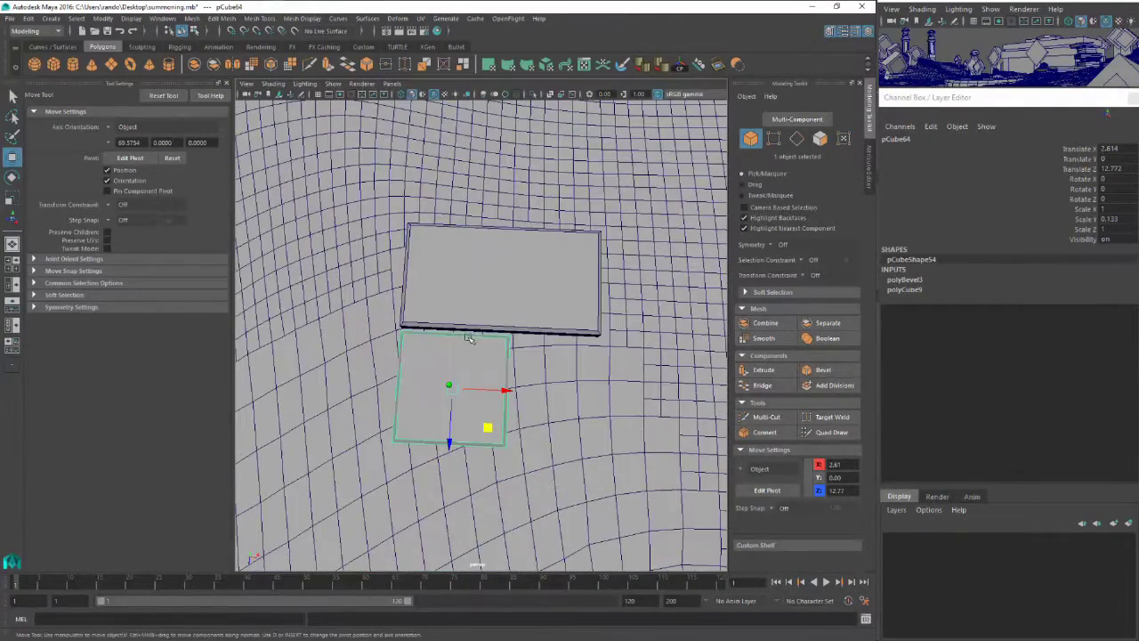
Duplicate the square slab and the long slab, and place the copies on opposite sides of the original square slab
{"action": "key", "text": "ctrl+d"}
{"action": "left_click_drag", "start_coordinate": [496, 396], "coordinate": [392, 375]}
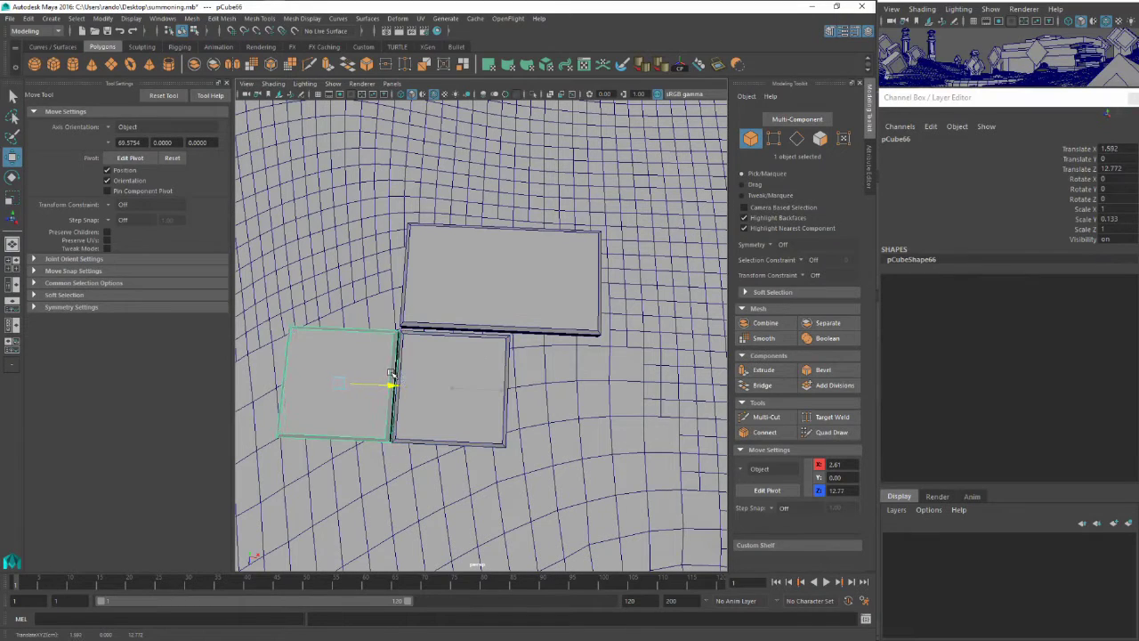
{"action": "left_click", "coordinate": [513, 294]}
{"action": "key", "text": "ctrl+d"}
{"action": "left_click_drag", "start_coordinate": [539, 316], "coordinate": [649, 433]}
{"action": "scroll", "coordinate": [483, 437], "scroll_direction": "down", "scroll_amount": 3}
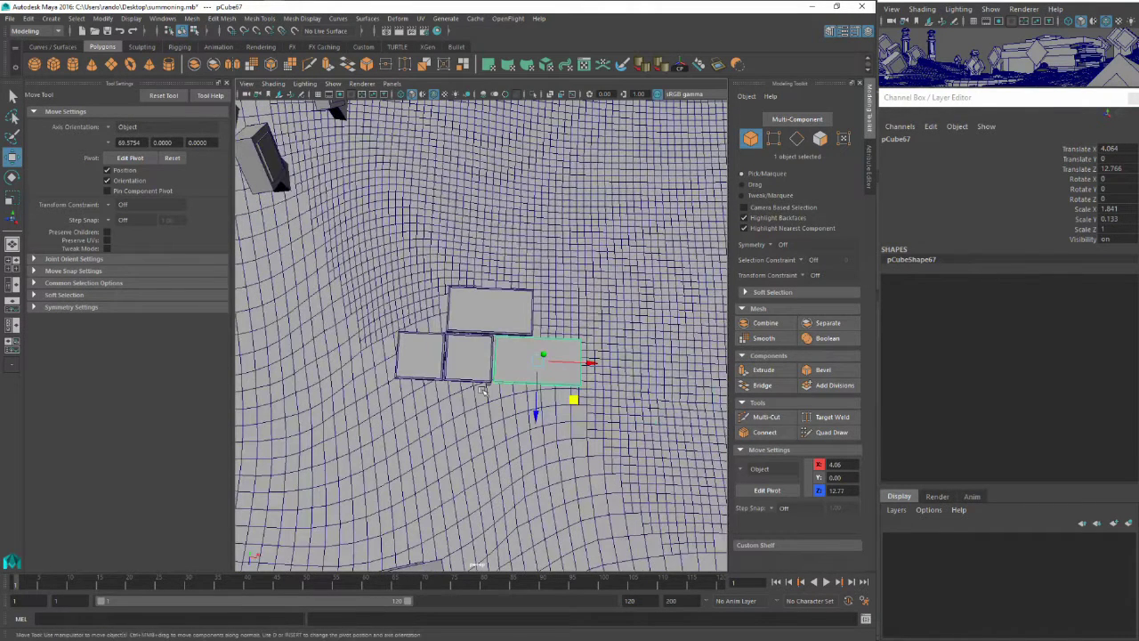
Duplicate the long slab, rotate the copy 90 degrees about Y and move it over the outer square slab
{"action": "key", "text": "ctrl+d"}
{"action": "key", "text": "e"}
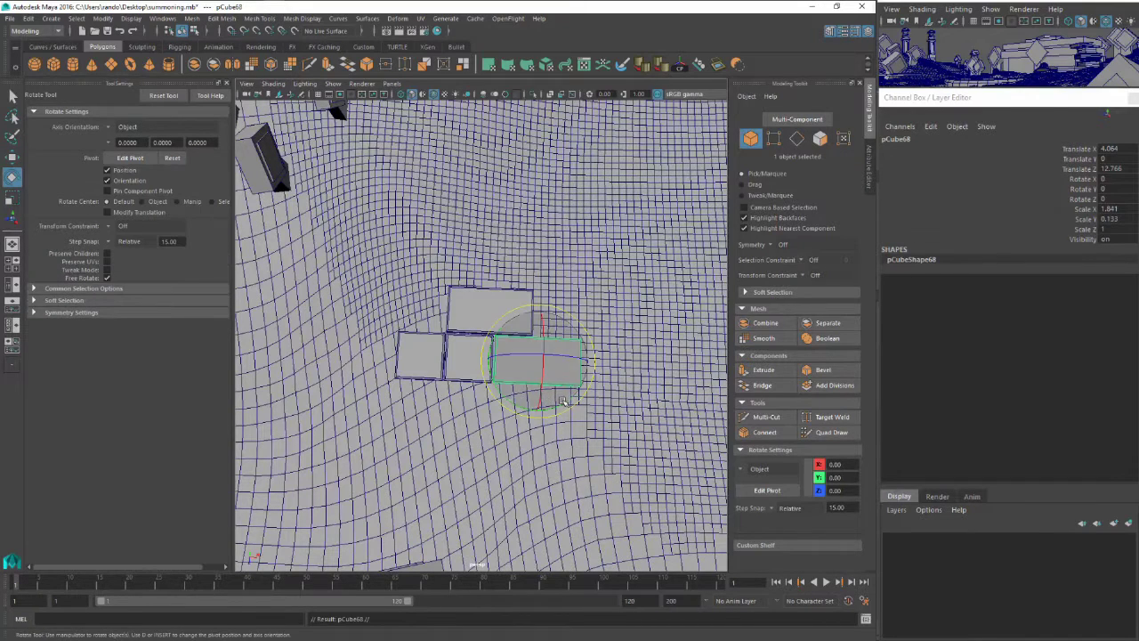
{"action": "left_click_drag", "start_coordinate": [490, 408], "coordinate": [354, 331]}
{"action": "key", "text": "w"}
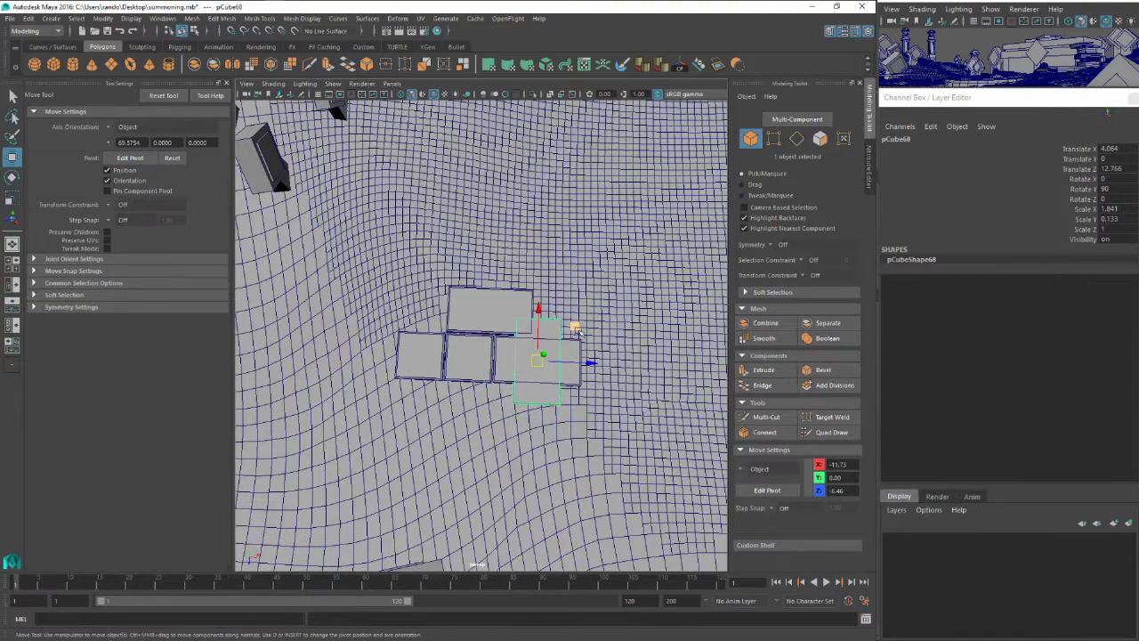
{"action": "left_click_drag", "start_coordinate": [576, 329], "coordinate": [459, 296]}
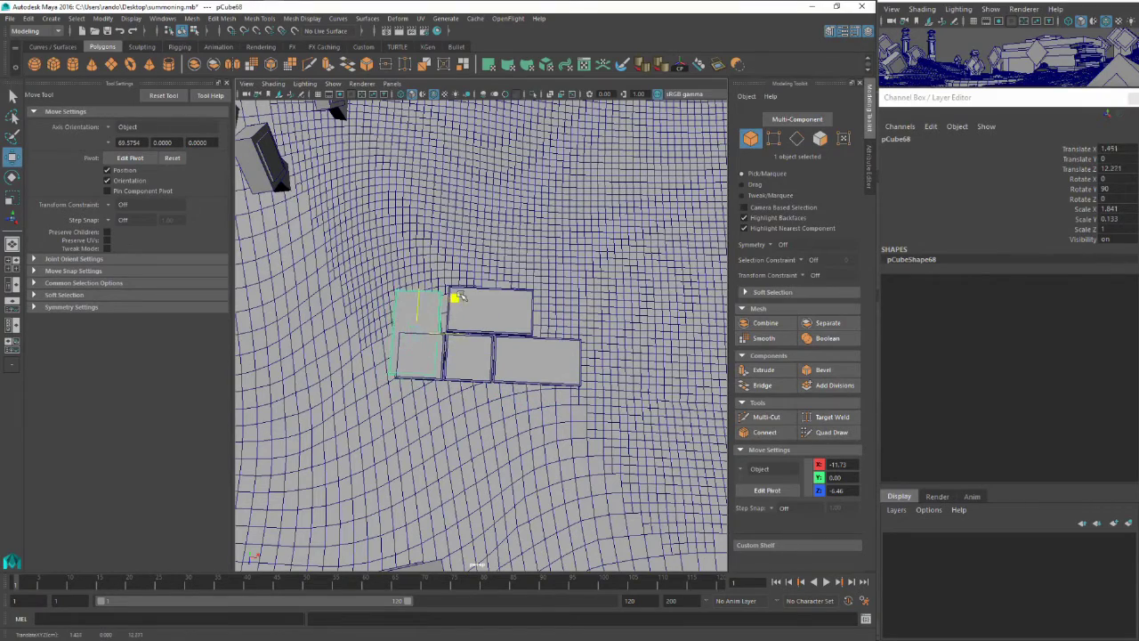
Delete the outer square slab that the rotated long slab overlaps
{"action": "left_click", "coordinate": [441, 361]}
{"action": "key", "text": "Delete"}
{"action": "scroll", "coordinate": [425, 315], "scroll_direction": "up", "scroll_amount": 6}
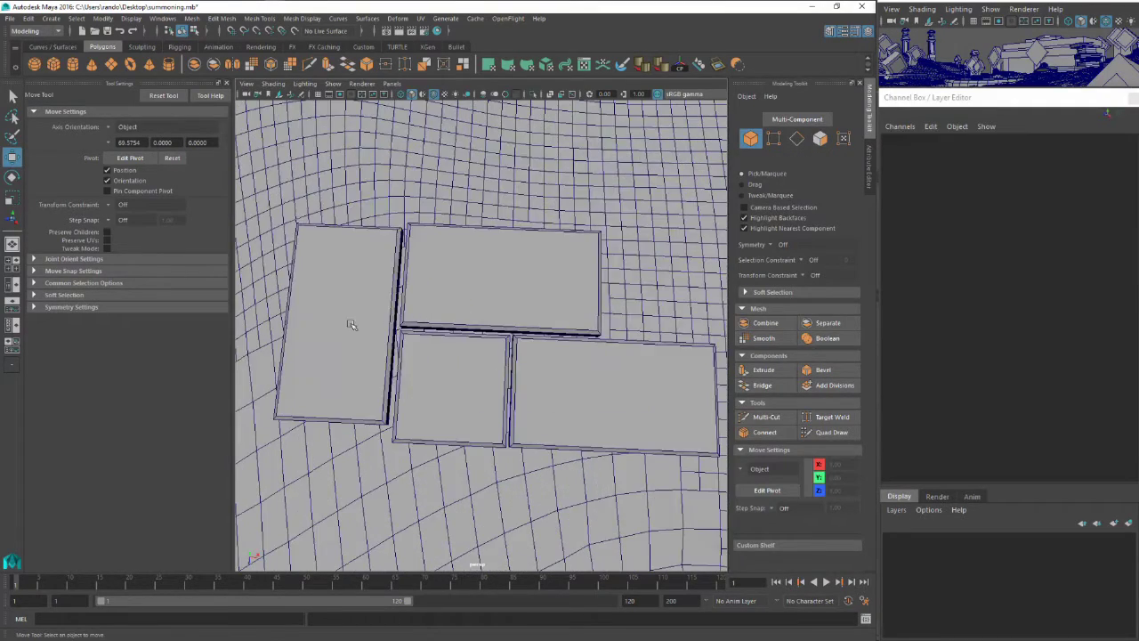
Adjust the vertices at both ends of the rotated long slab to lengthen it in line with the neighbouring slabs
{"action": "left_click", "coordinate": [353, 325]}
{"action": "left_click_drag", "start_coordinate": [353, 324], "coordinate": [380, 311], "text": "alt"}
{"action": "middle_click_drag", "start_coordinate": [380, 311], "coordinate": [457, 275], "text": "alt"}
{"action": "right_click_drag", "start_coordinate": [445, 259], "coordinate": [391, 260]}
{"action": "left_click_drag", "start_coordinate": [360, 187], "coordinate": [500, 242]}
{"action": "left_click_drag", "start_coordinate": [440, 156], "coordinate": [440, 149]}
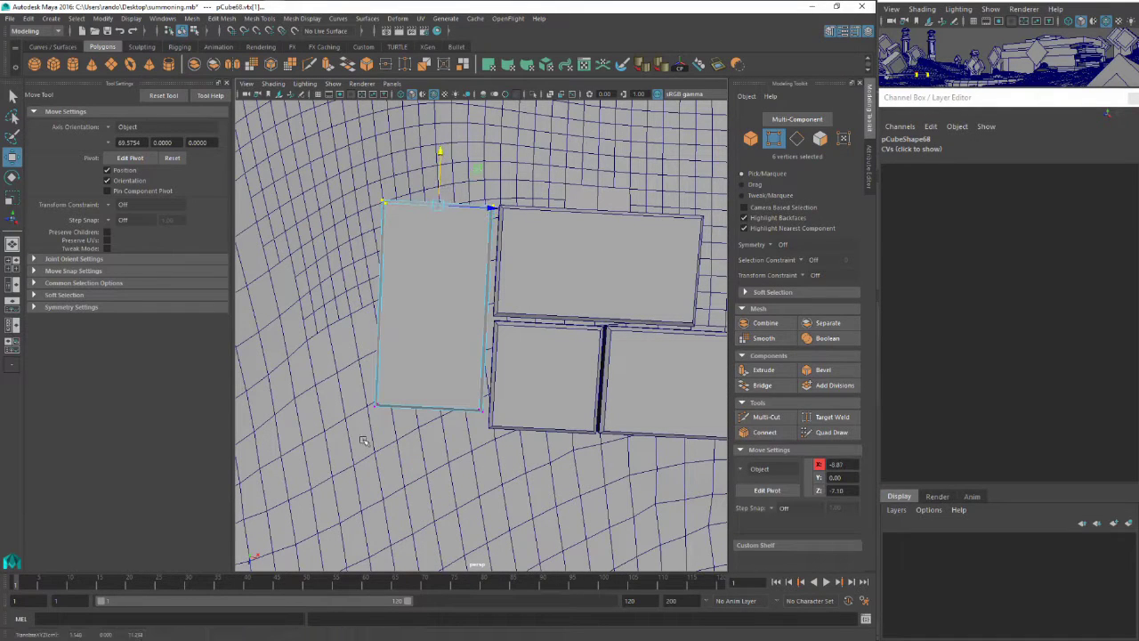
{"action": "left_click_drag", "start_coordinate": [336, 381], "coordinate": [500, 438]}
{"action": "left_click_drag", "start_coordinate": [436, 354], "coordinate": [432, 368]}
{"action": "key", "text": "q"}
{"action": "right_click_drag", "start_coordinate": [445, 284], "coordinate": [472, 269]}
Select all four slabs and duplicate them in place
{"action": "left_click_drag", "start_coordinate": [532, 460], "coordinate": [494, 334], "text": "alt"}
{"action": "scroll", "coordinate": [577, 441], "scroll_direction": "down", "scroll_amount": 4}
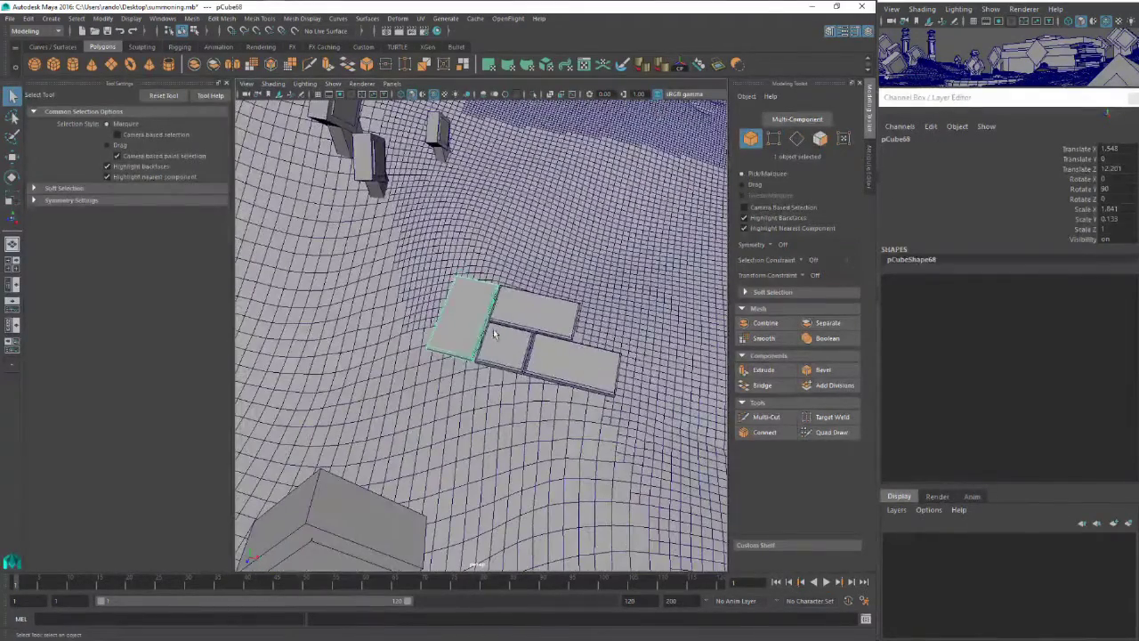
{"action": "left_click", "coordinate": [496, 336], "text": "shift"}
{"action": "left_click", "coordinate": [522, 309], "text": "shift"}
{"action": "left_click", "coordinate": [562, 361], "text": "shift"}
{"action": "mouse_move", "coordinate": [563, 361]}
{"action": "left_mouse_down", "text": "alt"}
{"action": "mouse_move", "coordinate": [579, 380]}
{"action": "mouse_move", "coordinate": [563, 366]}
{"action": "left_mouse_up", "text": "alt"}
{"action": "key", "text": "ctrl+d"}
{"action": "key", "text": "w"}
{"action": "key", "text": "ctrl+z"}
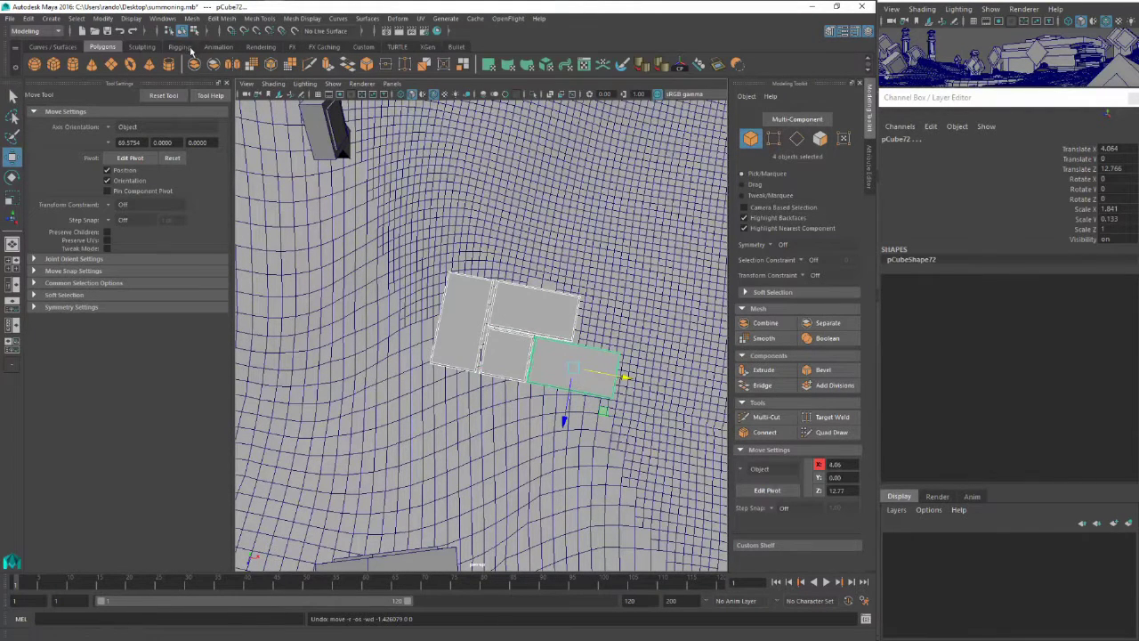
Combine the duplicated slabs into one mesh with a centred pivot and move it beside the rotated slab
{"action": "left_click", "coordinate": [194, 64]}
{"action": "left_click", "coordinate": [679, 68]}
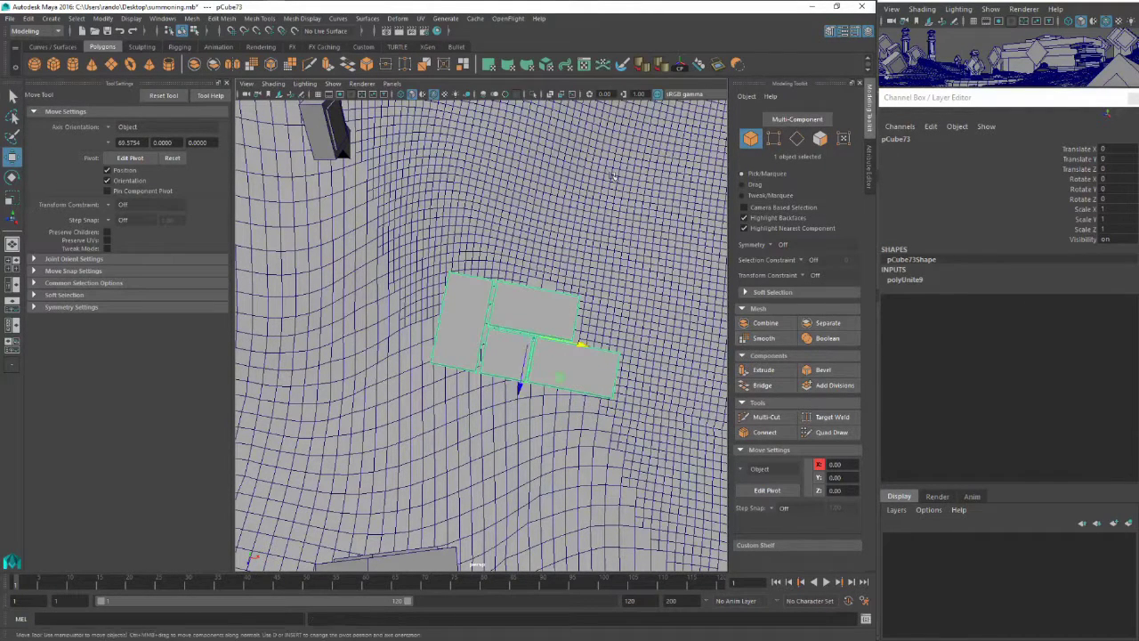
{"action": "left_click_drag", "start_coordinate": [563, 379], "coordinate": [416, 398]}
Duplicate the separate long slab and square slab, and fit the copies into the gap along the combined mesh's far edge
{"action": "left_click", "coordinate": [534, 319]}
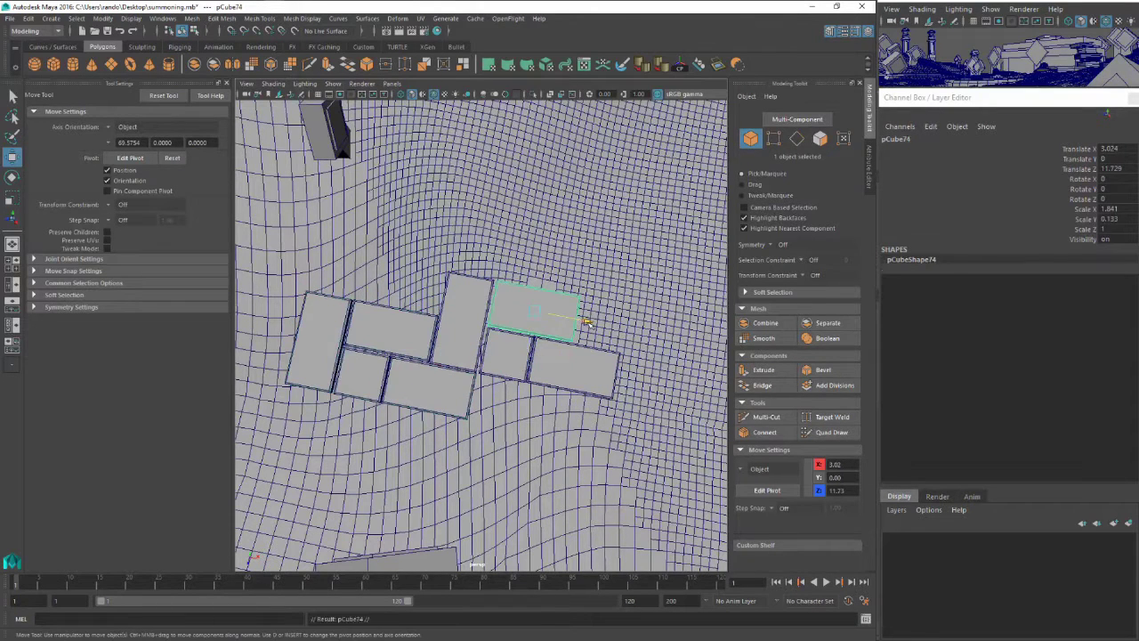
{"action": "left_click_drag", "start_coordinate": [577, 327], "coordinate": [405, 303]}
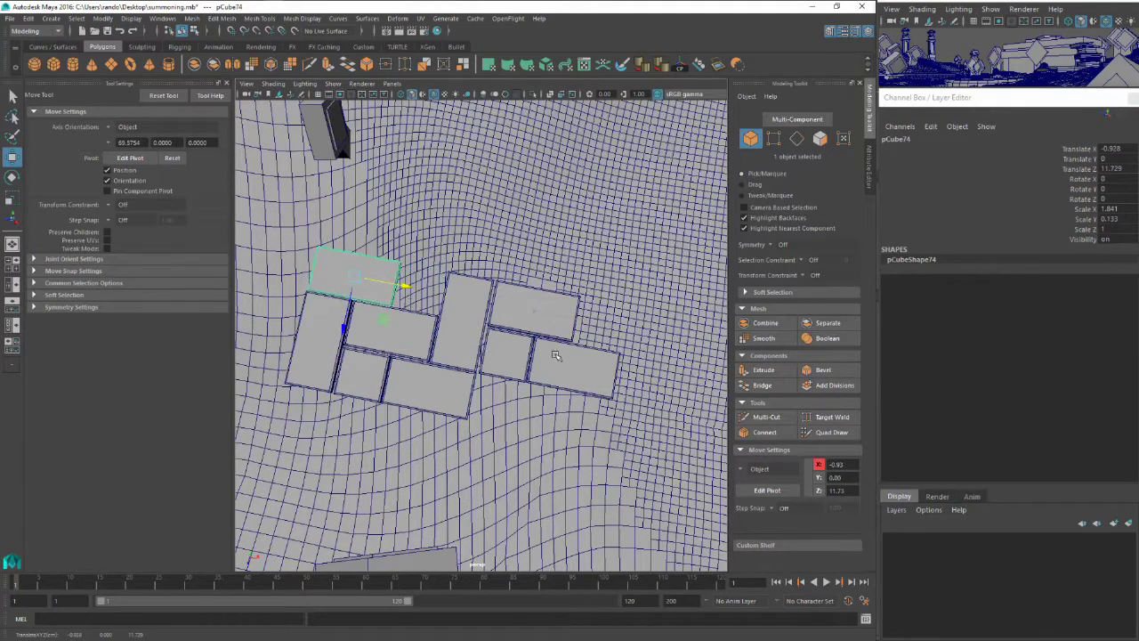
{"action": "left_click", "coordinate": [513, 357]}
{"action": "left_click_drag", "start_coordinate": [538, 396], "coordinate": [449, 332]}
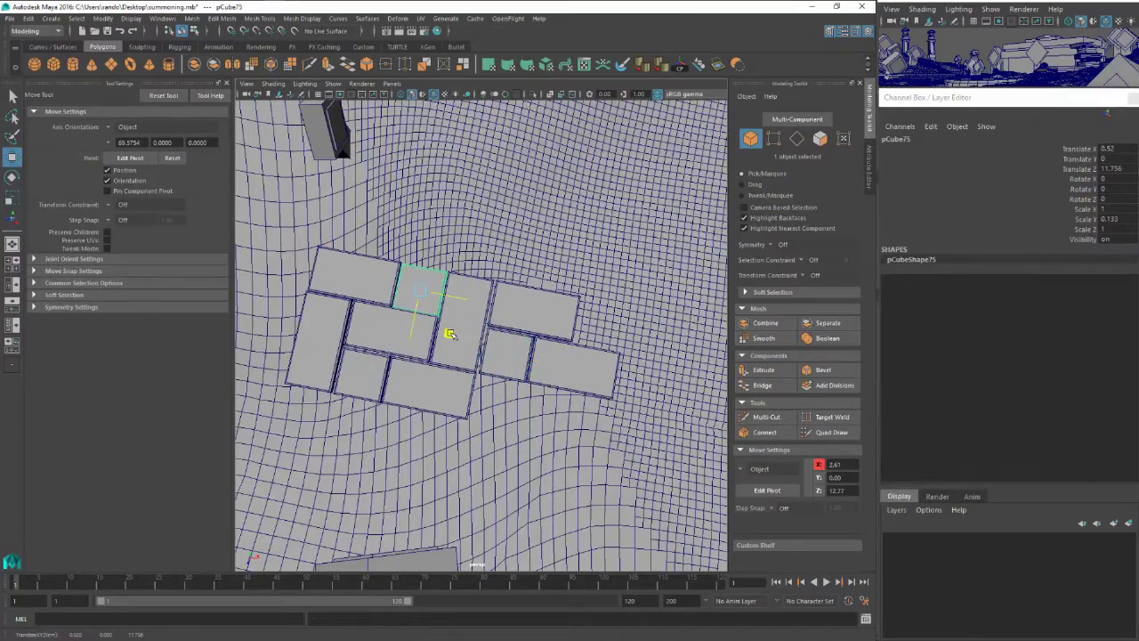
{"action": "left_click_drag", "start_coordinate": [472, 382], "coordinate": [409, 372], "text": "alt"}
{"action": "left_click", "coordinate": [387, 264]}
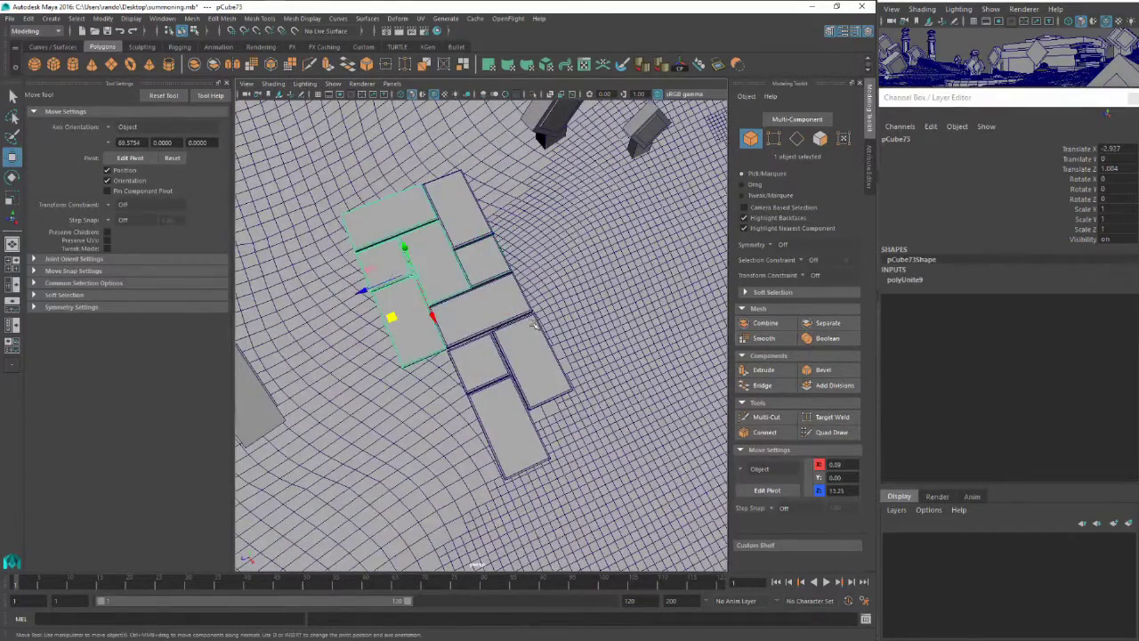
{"action": "left_click", "coordinate": [534, 360]}
{"action": "left_click", "coordinate": [485, 370]}
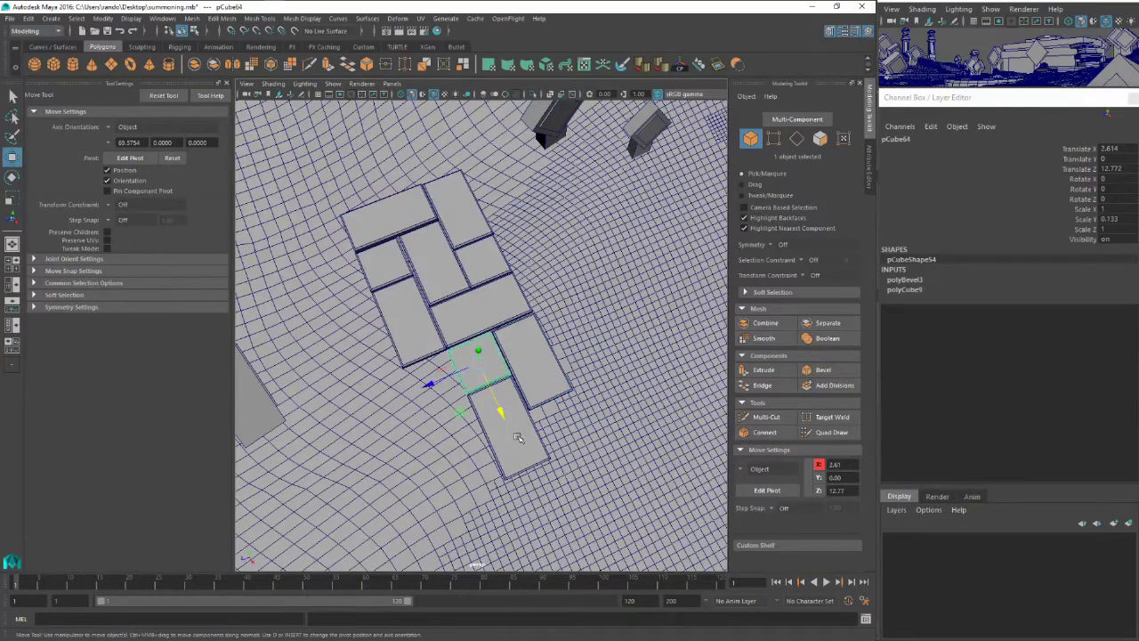
{"action": "left_click", "coordinate": [517, 438], "text": "shift"}
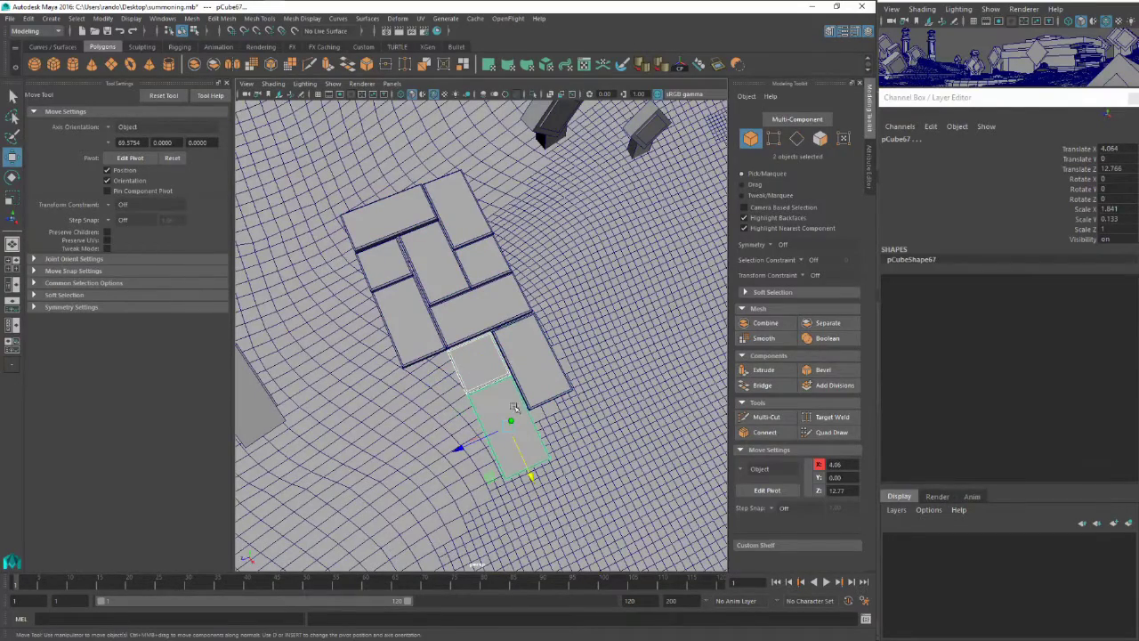
Combine the rotated slab, the two added slabs and the combined four-slab mesh into one paving mesh with a centred pivot
{"action": "left_click", "coordinate": [461, 318]}
{"action": "left_click_drag", "start_coordinate": [462, 317], "coordinate": [569, 334], "text": "alt"}
{"action": "left_click", "coordinate": [406, 303], "text": "shift"}
{"action": "left_click", "coordinate": [406, 303], "text": "shift"}
{"action": "left_click", "coordinate": [439, 280], "text": "shift"}
{"action": "left_click", "coordinate": [384, 263], "text": "shift"}
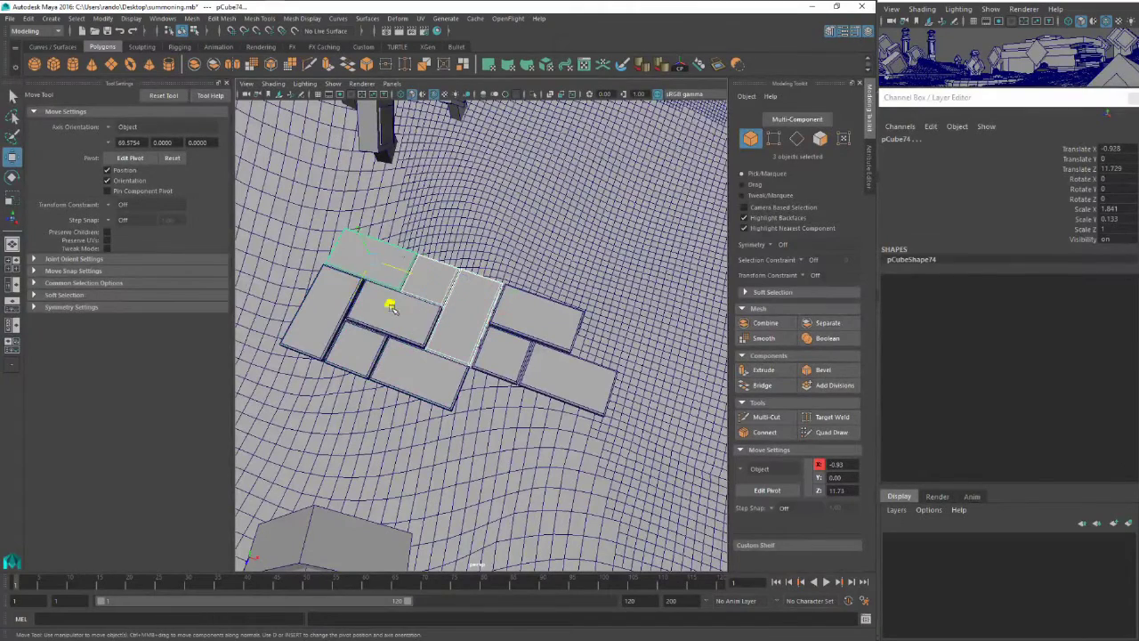
{"action": "left_click", "coordinate": [414, 331], "text": "shift"}
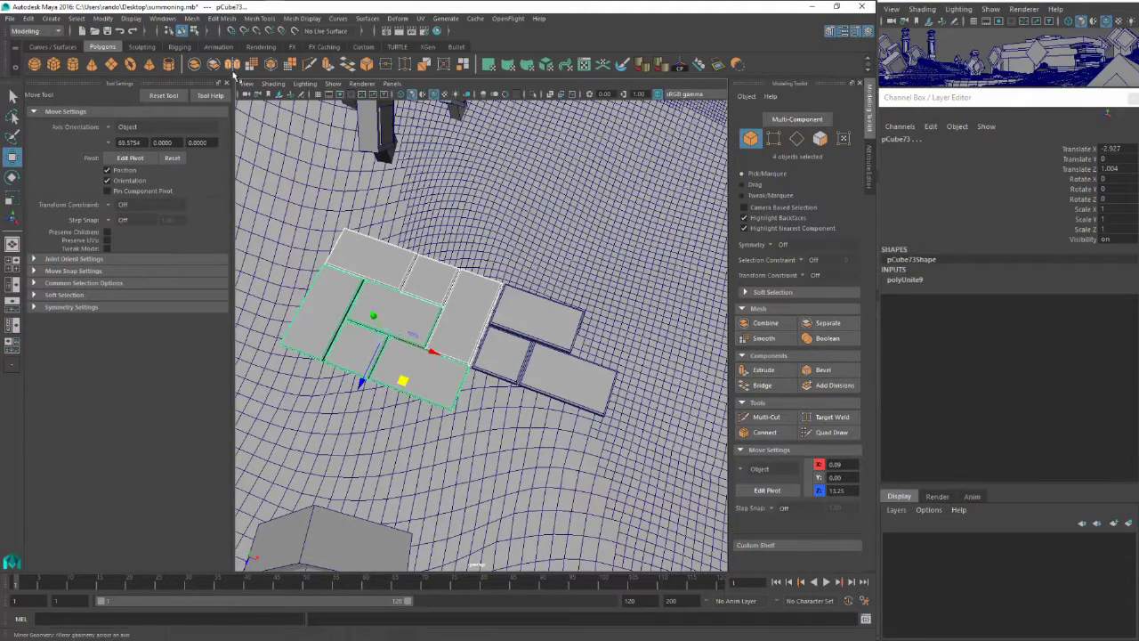
{"action": "left_click", "coordinate": [194, 64]}
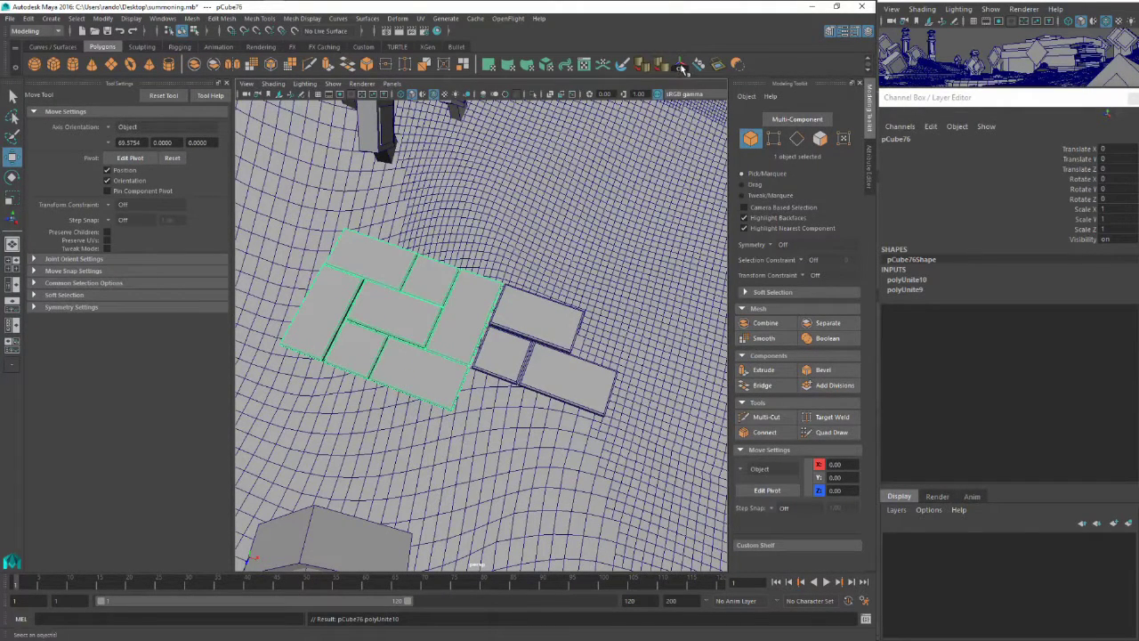
Delete the leftover long slab at the outer end of the row
{"action": "left_click", "coordinate": [559, 382]}
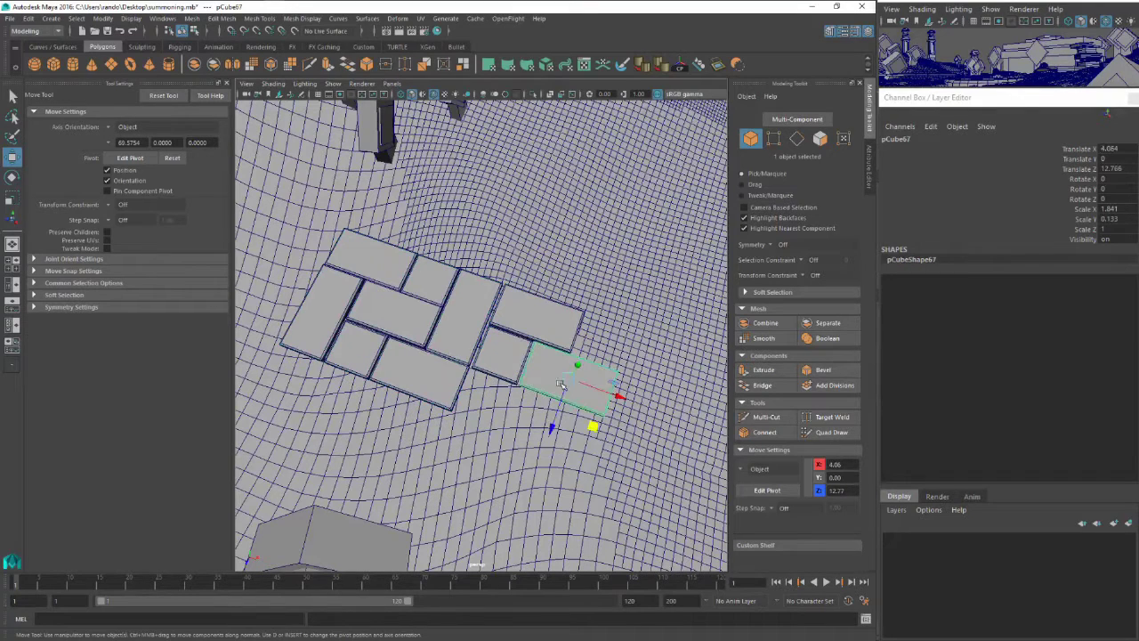
{"action": "key", "text": "Delete"}
{"action": "left_click", "coordinate": [527, 328]}
{"action": "key", "text": "Delete"}
{"action": "left_click", "coordinate": [525, 343]}
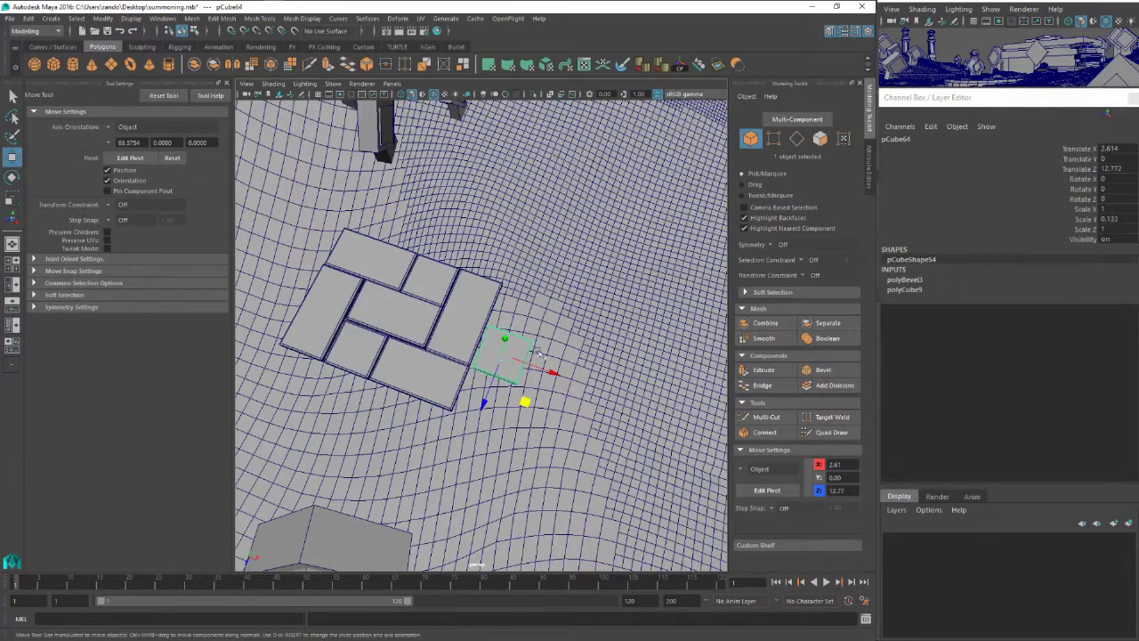
{"action": "key", "text": "ctrl+z"}
{"action": "key", "text": "ctrl+z"}
{"action": "key", "text": "ctrl+z"}
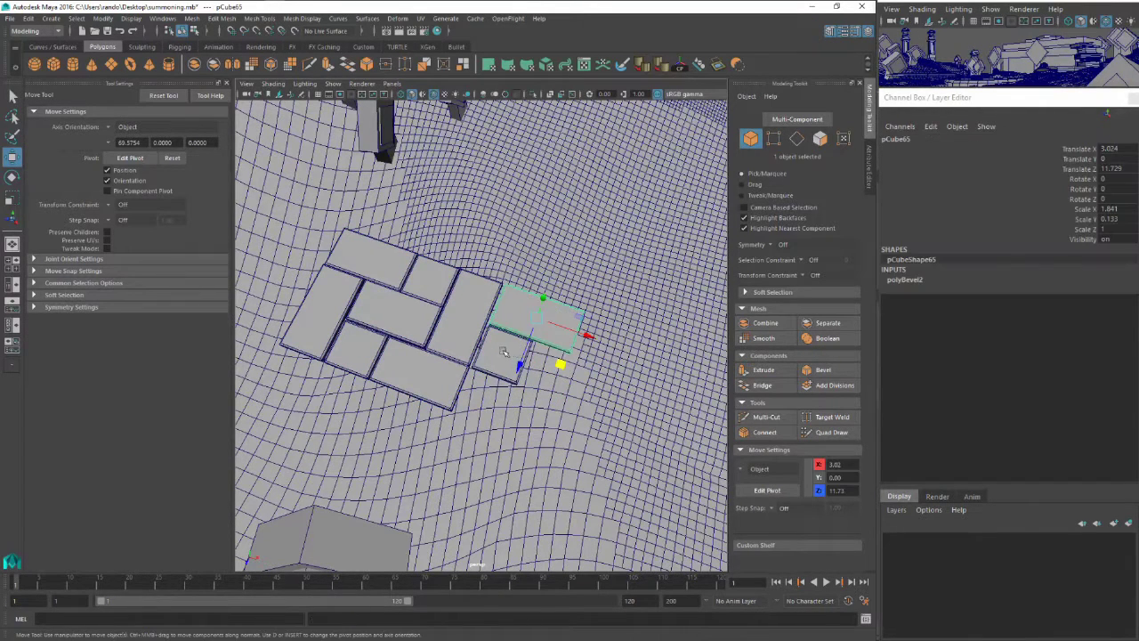
Select the remaining long slab and square slab, and move them together away from the paving mesh
{"action": "left_click", "coordinate": [507, 352], "text": "shift"}
{"action": "left_click_drag", "start_coordinate": [525, 402], "coordinate": [499, 262]}
{"action": "left_click", "coordinate": [490, 466]}
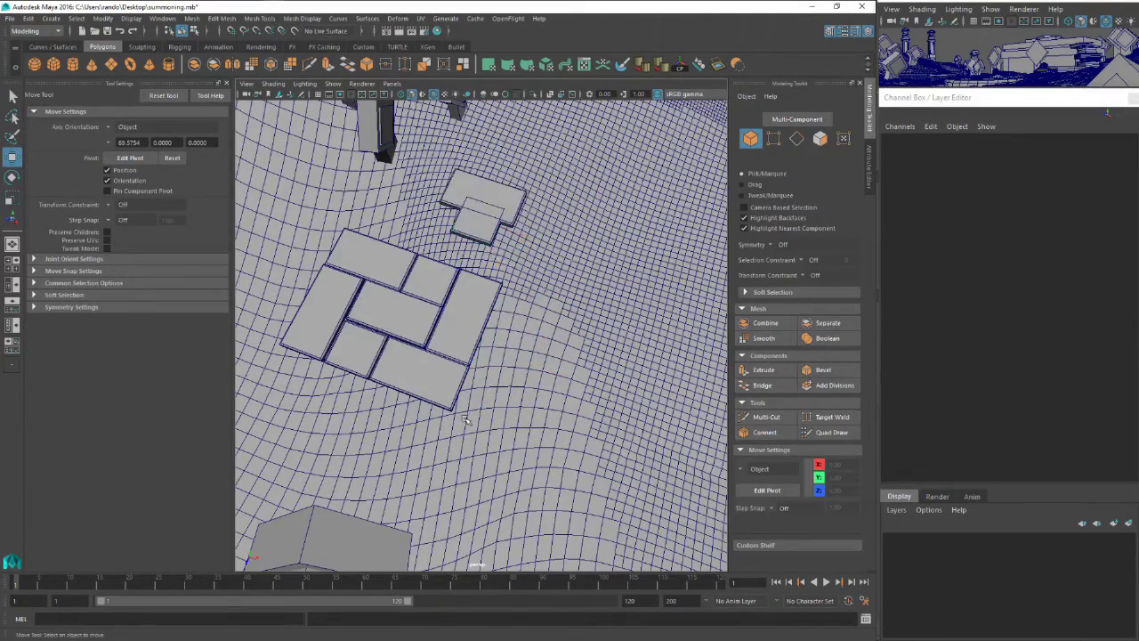
Scale the paving mesh uniformly to 0.91 and lower it into the ground to about Y -0.81
{"action": "left_click_drag", "start_coordinate": [490, 465], "coordinate": [480, 316], "text": "alt"}
{"action": "left_click_drag", "start_coordinate": [606, 349], "coordinate": [481, 272], "text": "alt"}
{"action": "left_click", "coordinate": [516, 357], "text": "ctrl"}
{"action": "key", "text": "r"}
{"action": "key", "text": "w"}
{"action": "left_click_drag", "start_coordinate": [482, 342], "coordinate": [501, 372]}
{"action": "middle_click_drag", "start_coordinate": [501, 370], "coordinate": [461, 258], "text": "alt"}
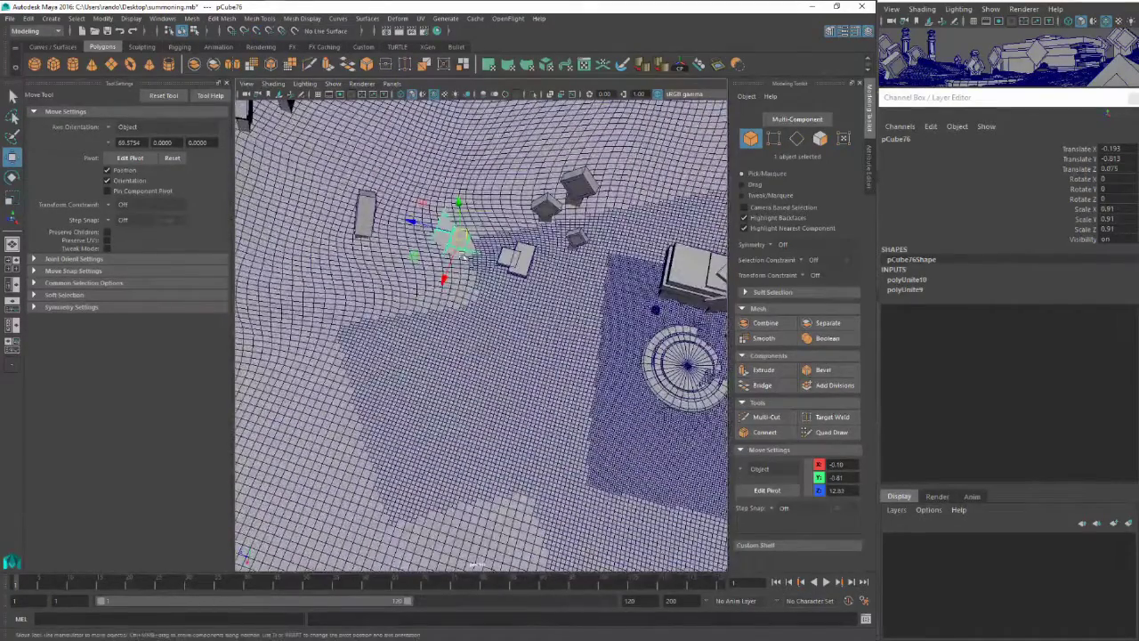
Move the paving mesh onto the open ground toward the ringed platform, at about X 5.67, Y -0.88, Z -4.51
{"action": "left_click_drag", "start_coordinate": [461, 238], "coordinate": [475, 354]}
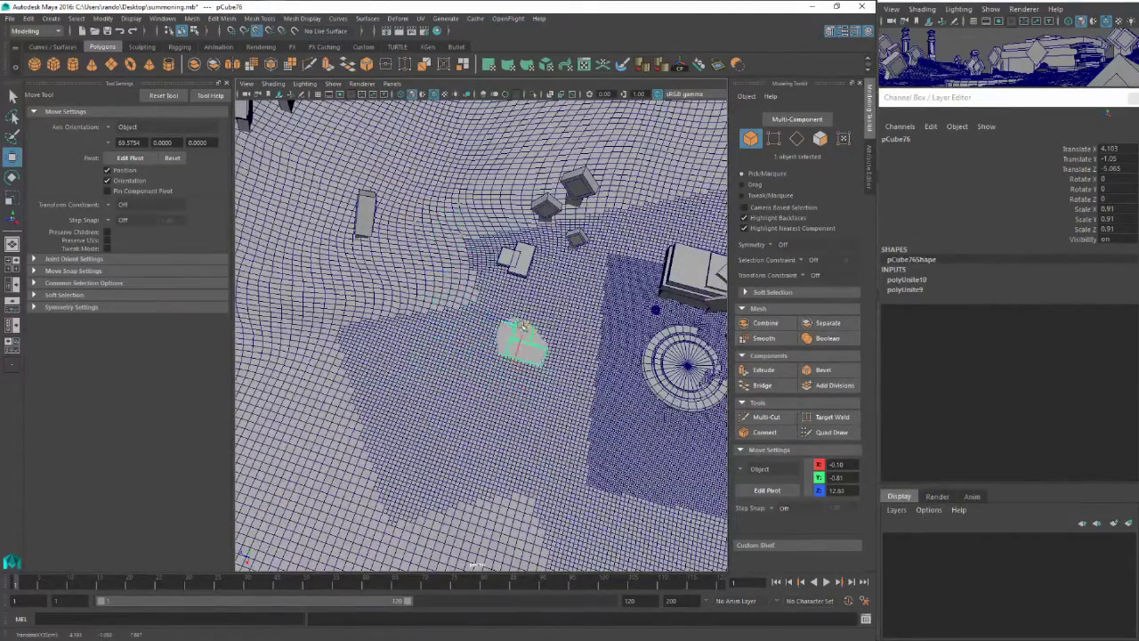
{"action": "key", "text": "f"}
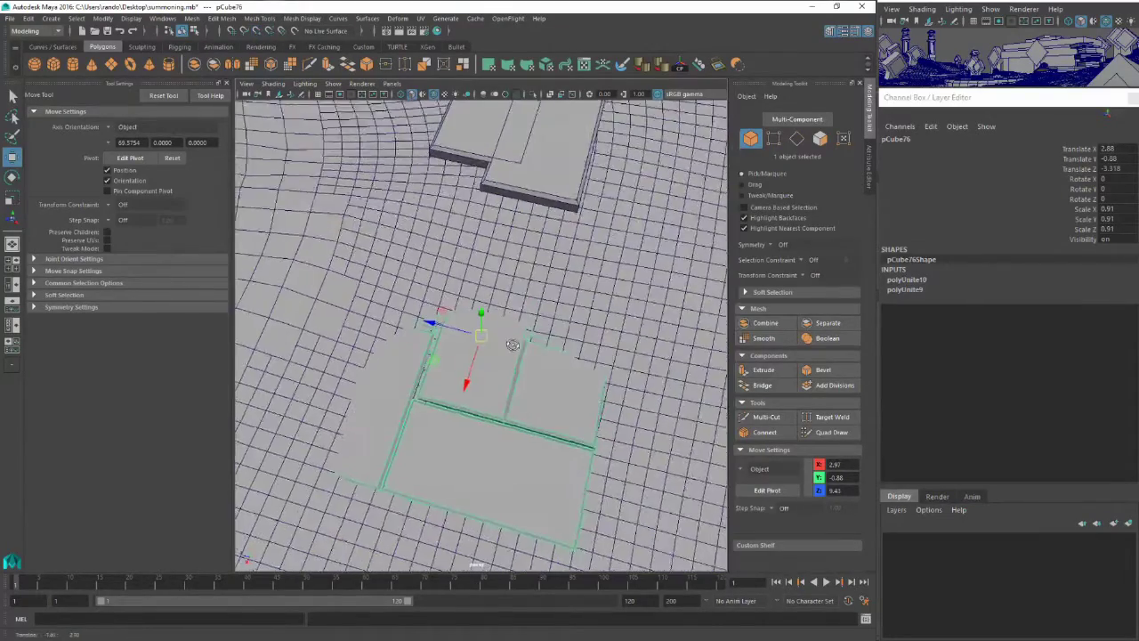
{"action": "scroll", "coordinate": [514, 352], "scroll_direction": "down", "scroll_amount": 6}
{"action": "left_click_drag", "start_coordinate": [497, 360], "coordinate": [424, 348], "text": "alt"}
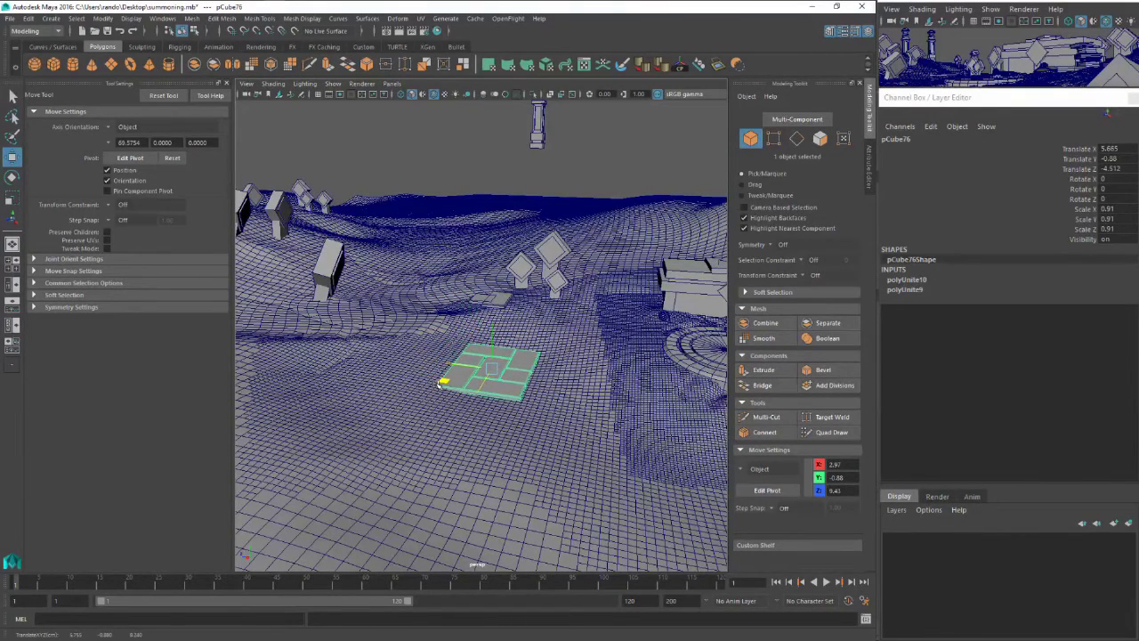
Duplicate the paving mesh, place the copy at about X 2.18, Z -2.79 on the uphill side, and rotate the original 15 degrees about Y
{"action": "key", "text": "ctrl+d"}
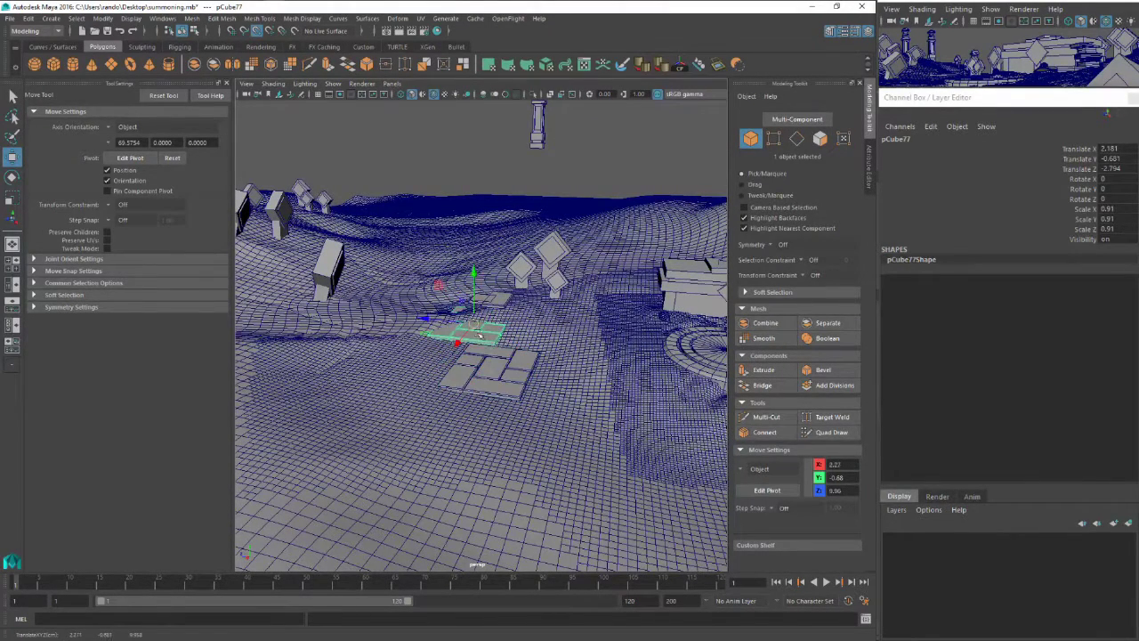
{"action": "key", "text": "e"}
{"action": "left_click_drag", "start_coordinate": [478, 331], "coordinate": [506, 459]}
{"action": "left_click", "coordinate": [494, 451]}
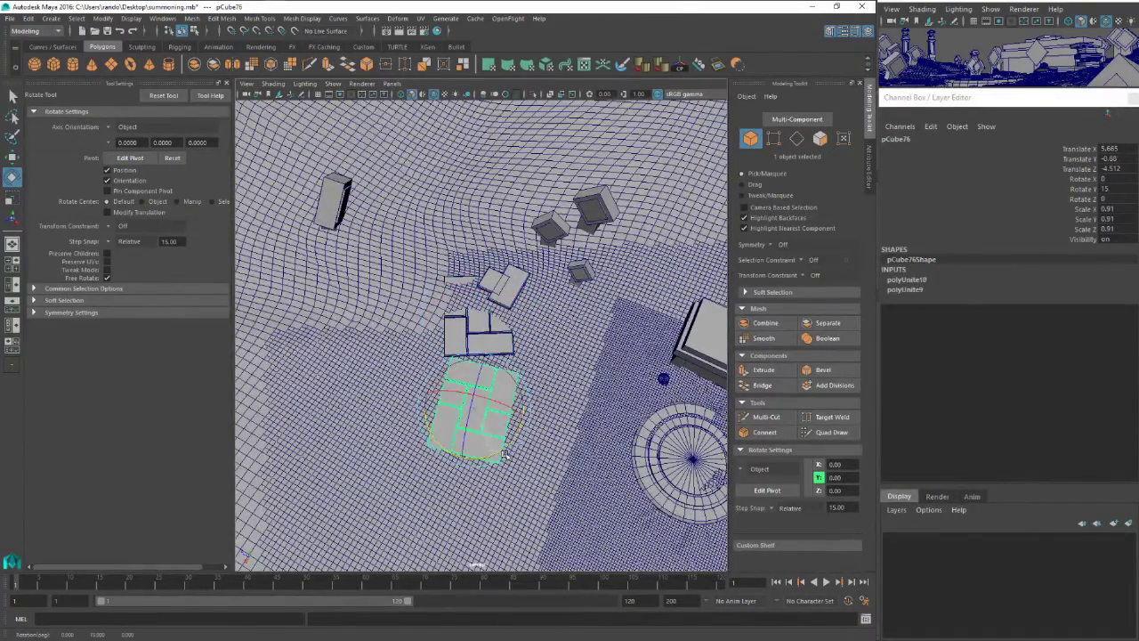
{"action": "key", "text": "w"}
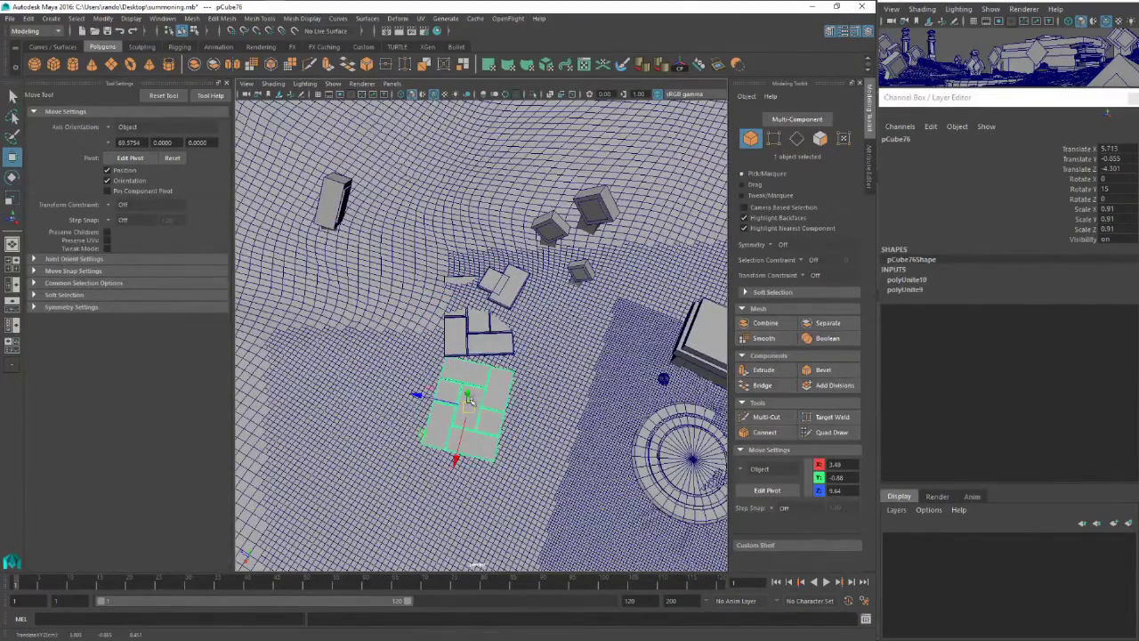
Turn the paving copy about 30 degrees on Y and tilt it slightly on X and Z to follow the slope
{"action": "middle_click_drag", "start_coordinate": [469, 401], "coordinate": [465, 450], "text": "alt"}
{"action": "left_click_drag", "start_coordinate": [464, 450], "coordinate": [435, 405], "text": "alt"}
{"action": "left_click", "coordinate": [463, 384]}
{"action": "middle_click_drag", "start_coordinate": [435, 406], "coordinate": [510, 374], "text": "alt"}
{"action": "scroll", "coordinate": [498, 385], "scroll_direction": "down", "scroll_amount": 3}
{"action": "key", "text": "e"}
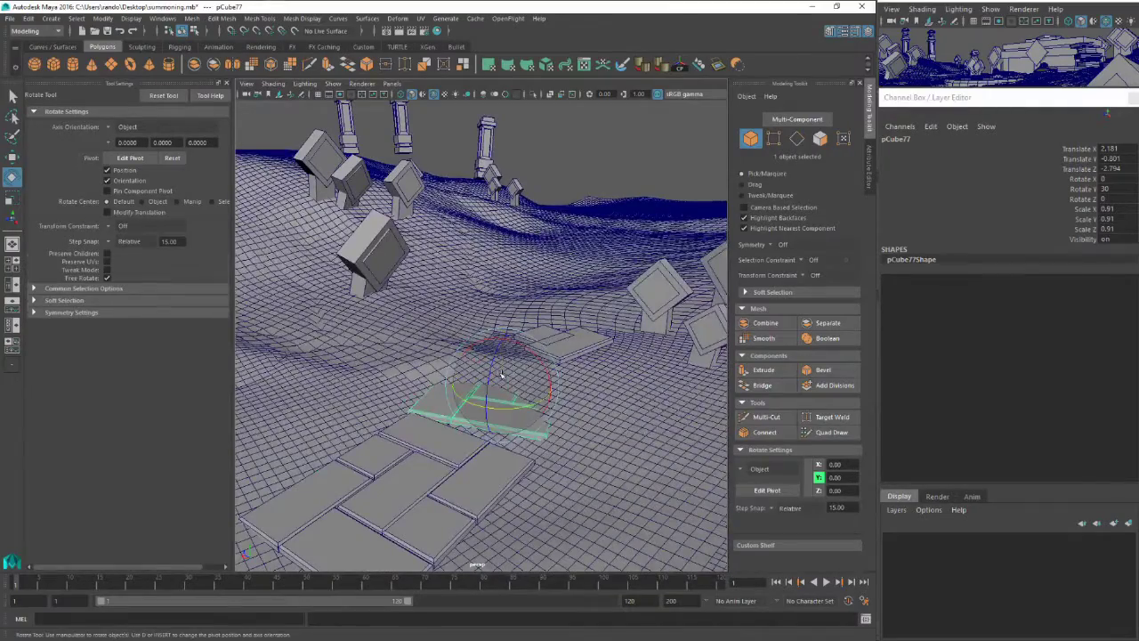
{"action": "left_click_drag", "start_coordinate": [502, 376], "coordinate": [505, 372]}
{"action": "middle_click_drag", "start_coordinate": [508, 365], "coordinate": [515, 411], "text": "alt"}
{"action": "key", "text": "w"}
{"action": "left_click_drag", "start_coordinate": [515, 411], "coordinate": [514, 378], "text": "alt"}
{"action": "key", "text": "ctrl+d"}
{"action": "key", "text": "v"}
{"action": "key", "text": "e"}
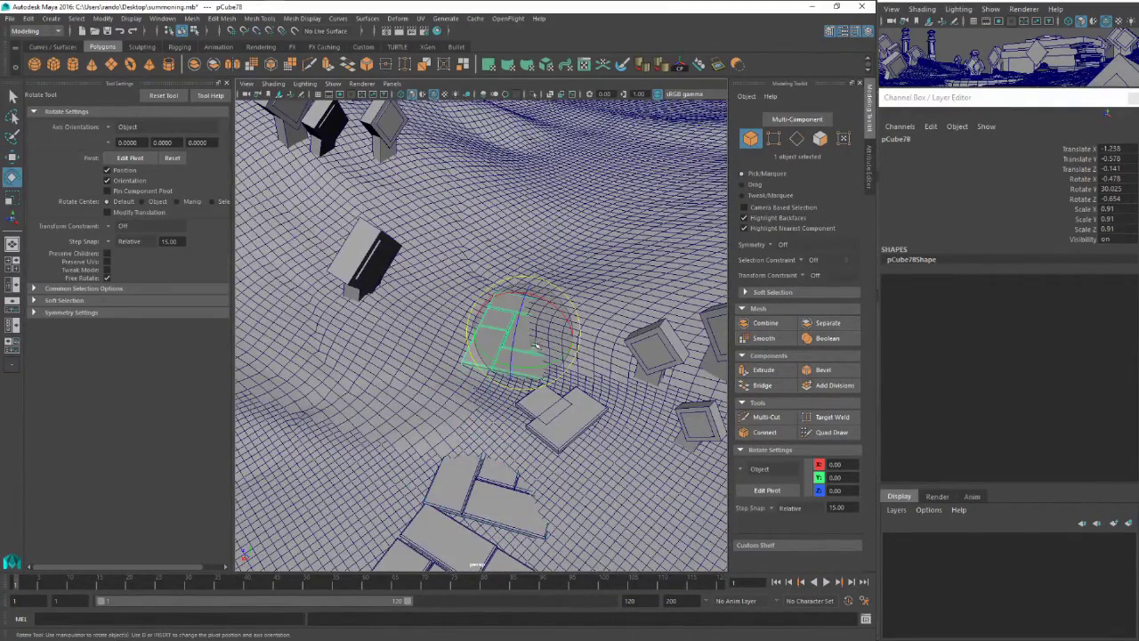
{"action": "left_click_drag", "start_coordinate": [547, 322], "coordinate": [540, 357], "text": "alt"}
{"action": "middle_click_drag", "start_coordinate": [530, 283], "coordinate": [511, 378], "text": "alt"}
{"action": "key", "text": "w"}
{"action": "key", "text": "ctrl+d"}
{"action": "left_click_drag", "start_coordinate": [510, 378], "coordinate": [571, 216]}
{"action": "left_click", "coordinate": [567, 374]}
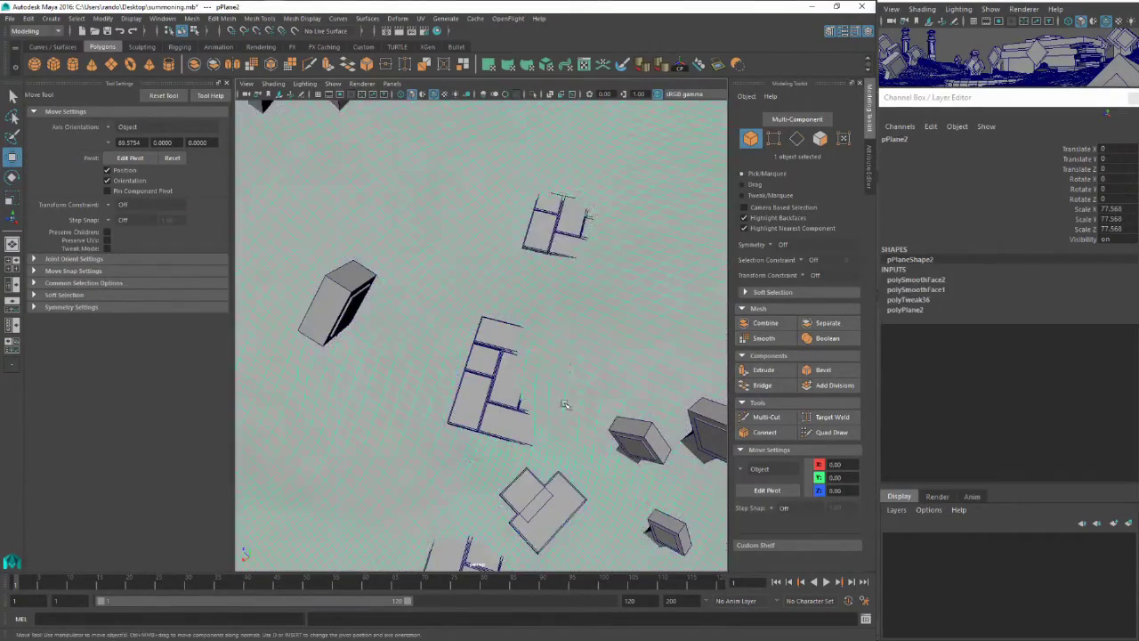
{"action": "middle_click_drag", "start_coordinate": [567, 373], "coordinate": [574, 316], "text": "alt"}
{"action": "left_click", "coordinate": [499, 343]}
{"action": "left_click_drag", "start_coordinate": [503, 392], "coordinate": [513, 454], "text": "alt"}
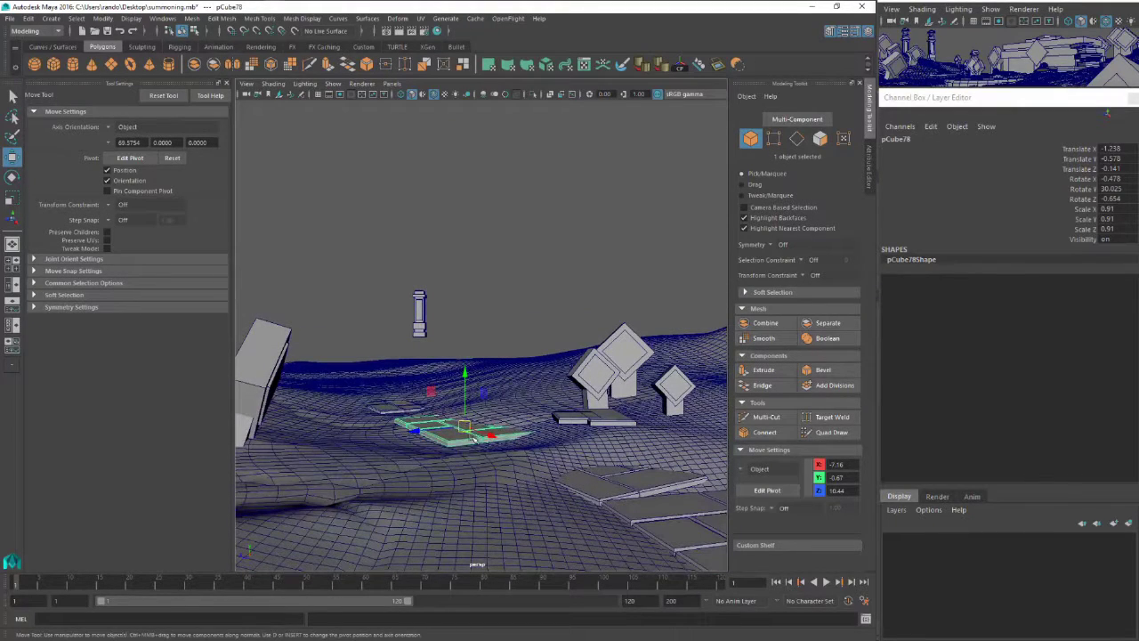
Hide the ground plane and delete the leftover far copy of the paving mesh
{"action": "left_click", "coordinate": [479, 474]}
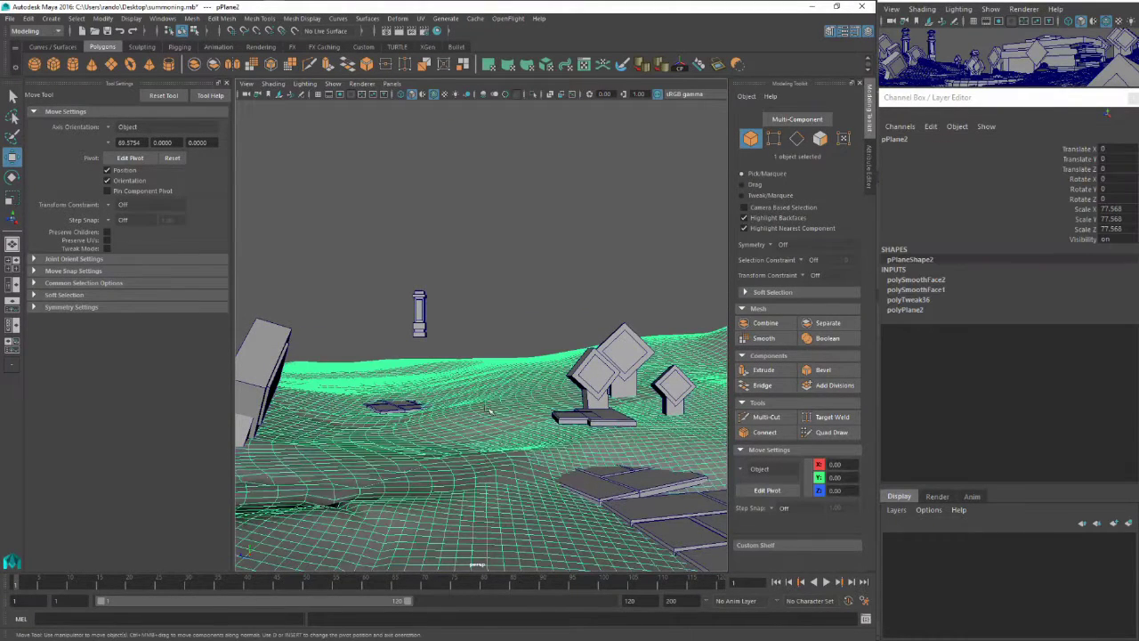
{"action": "key", "text": "ctrl+h"}
{"action": "left_click_drag", "start_coordinate": [513, 435], "coordinate": [502, 464], "text": "alt"}
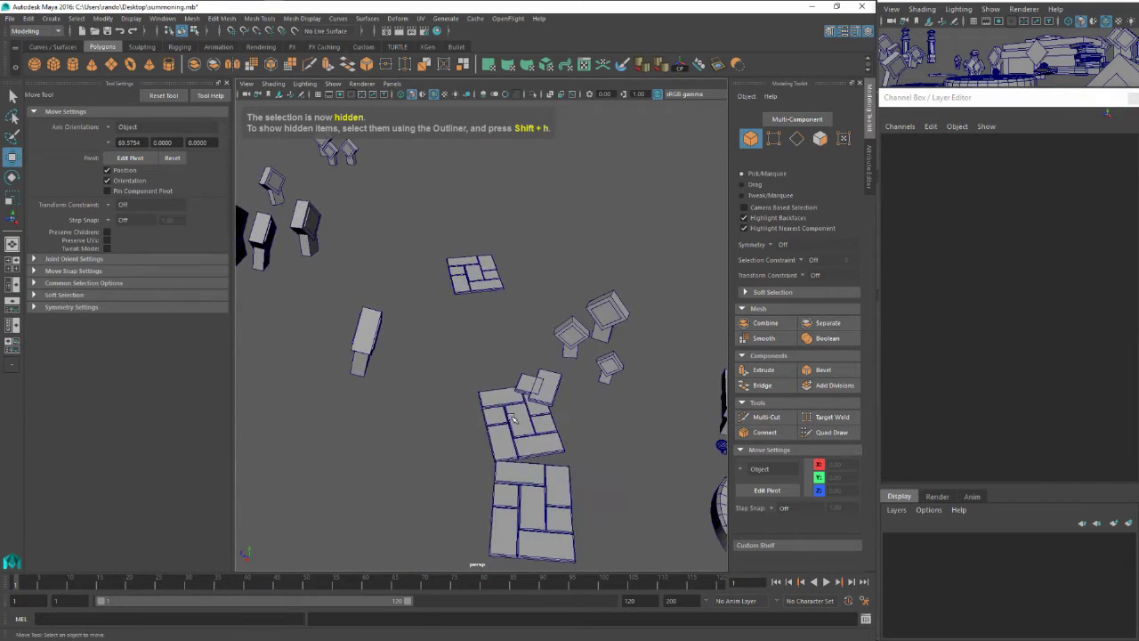
{"action": "left_click", "coordinate": [510, 415]}
{"action": "left_click", "coordinate": [473, 285]}
{"action": "left_click", "coordinate": [510, 379]}
Extend the path with three more copies of the second paving mesh, turning the last to about 15 degrees on Y at about X -7.71
{"action": "left_click", "coordinate": [510, 423]}
{"action": "key", "text": "ctrl+d"}
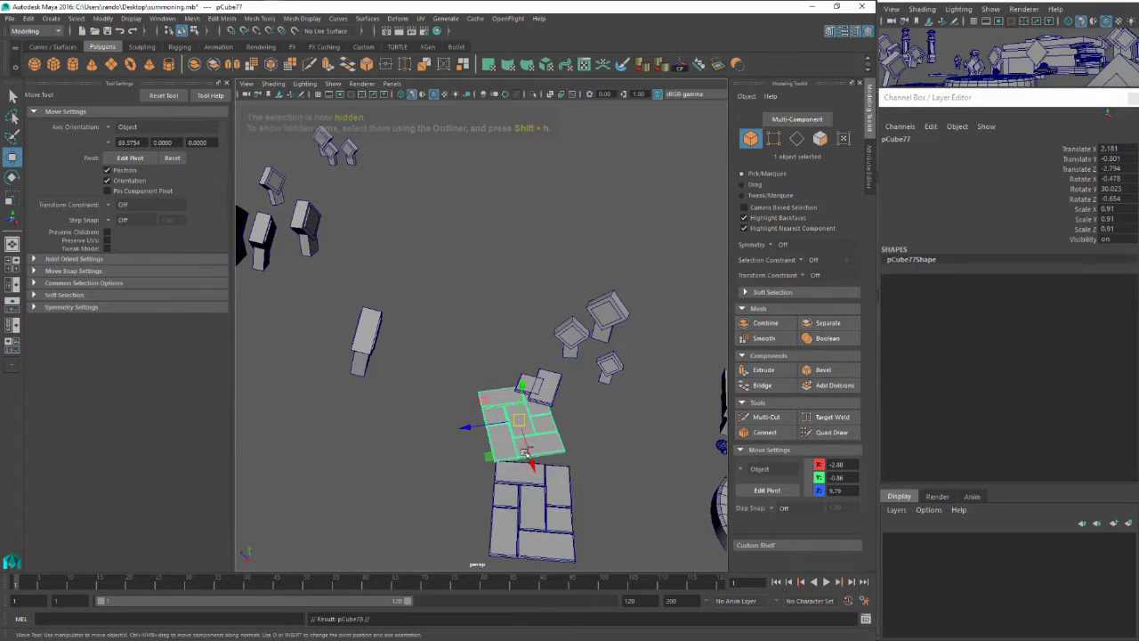
{"action": "left_click_drag", "start_coordinate": [512, 424], "coordinate": [551, 330]}
{"action": "key", "text": "ctrl+d"}
{"action": "key", "text": "e"}
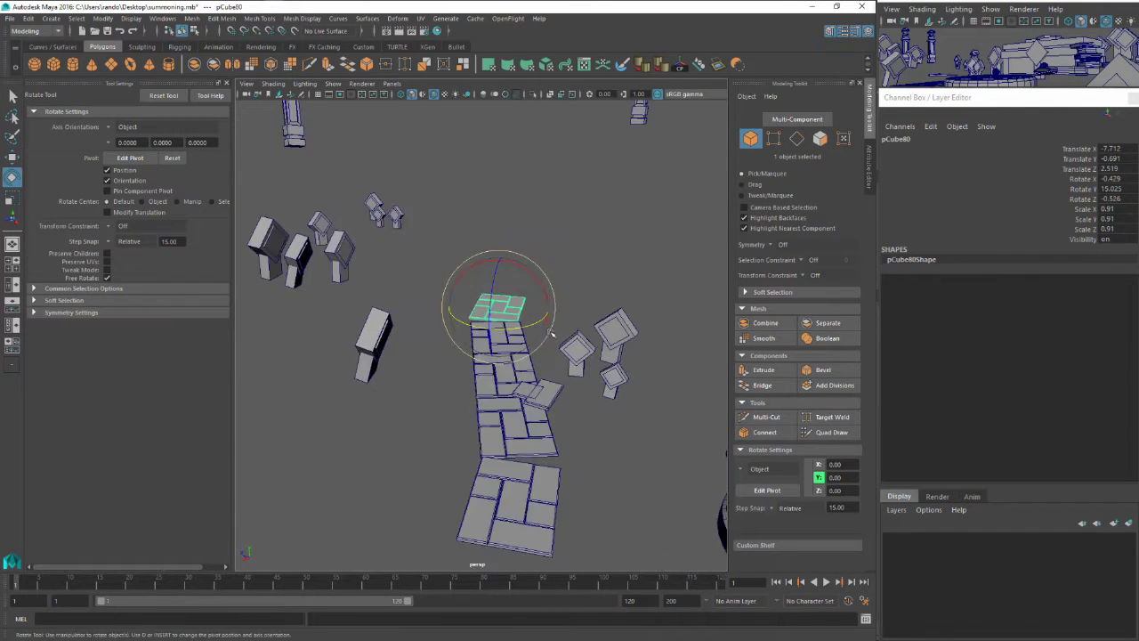
Add another paving copy at the far end, at about X -11.23, Z 3.45, and unhide the ground plane
{"action": "left_click_drag", "start_coordinate": [534, 279], "coordinate": [482, 395], "text": "alt"}
{"action": "key", "text": "w"}
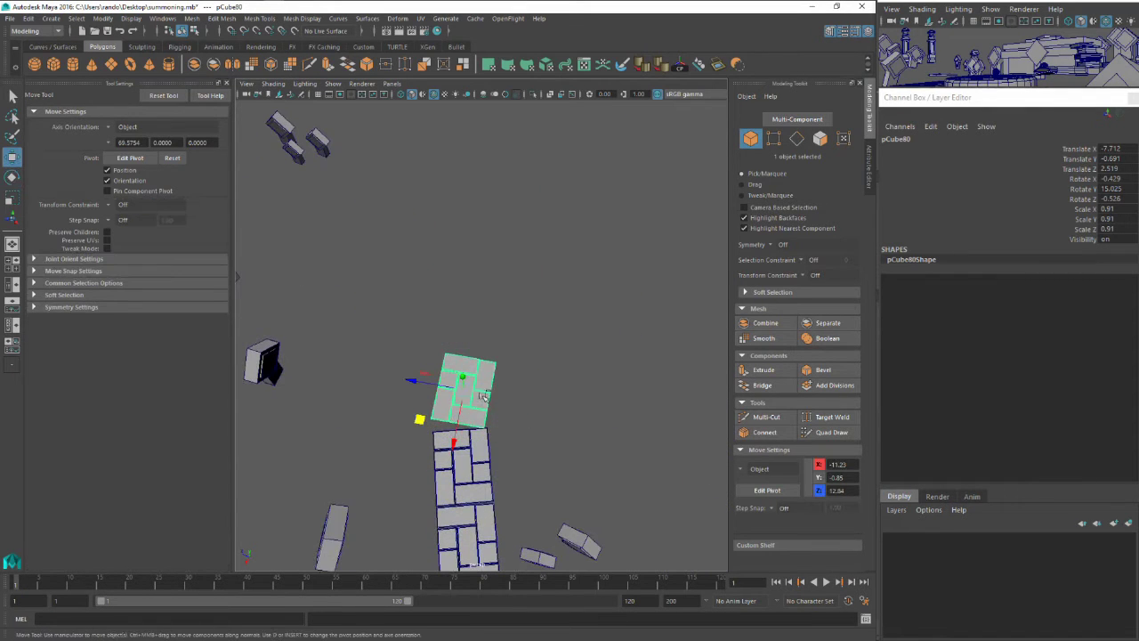
{"action": "left_click_drag", "start_coordinate": [422, 419], "coordinate": [434, 354]}
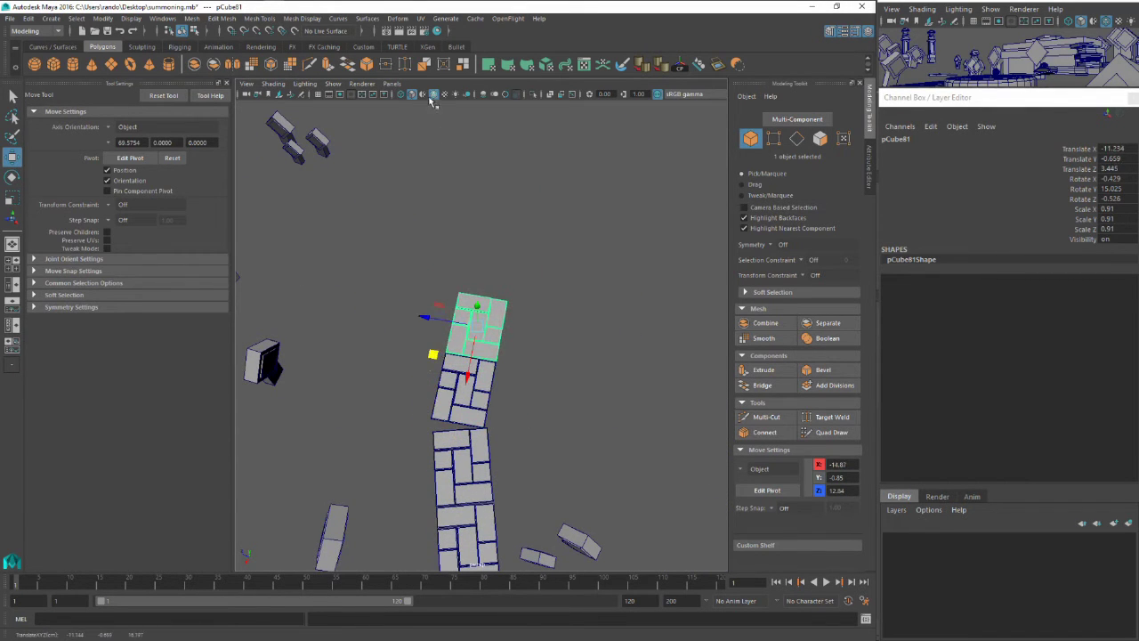
{"action": "left_click", "coordinate": [443, 253]}
{"action": "key", "text": "ctrl+shift+h"}
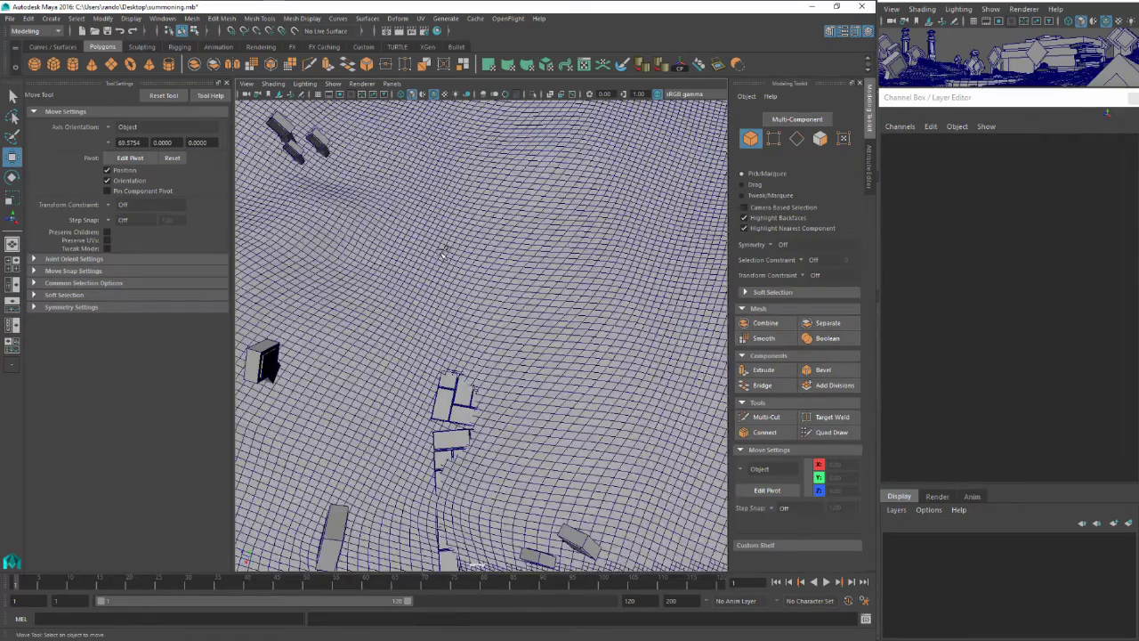
Sculpt the ground plane lower along the buried stretch of the path with a brush radius of about 1.45 to expose the slabs
{"action": "left_click_drag", "start_coordinate": [519, 384], "coordinate": [545, 307], "text": "alt"}
{"action": "left_click", "coordinate": [534, 342]}
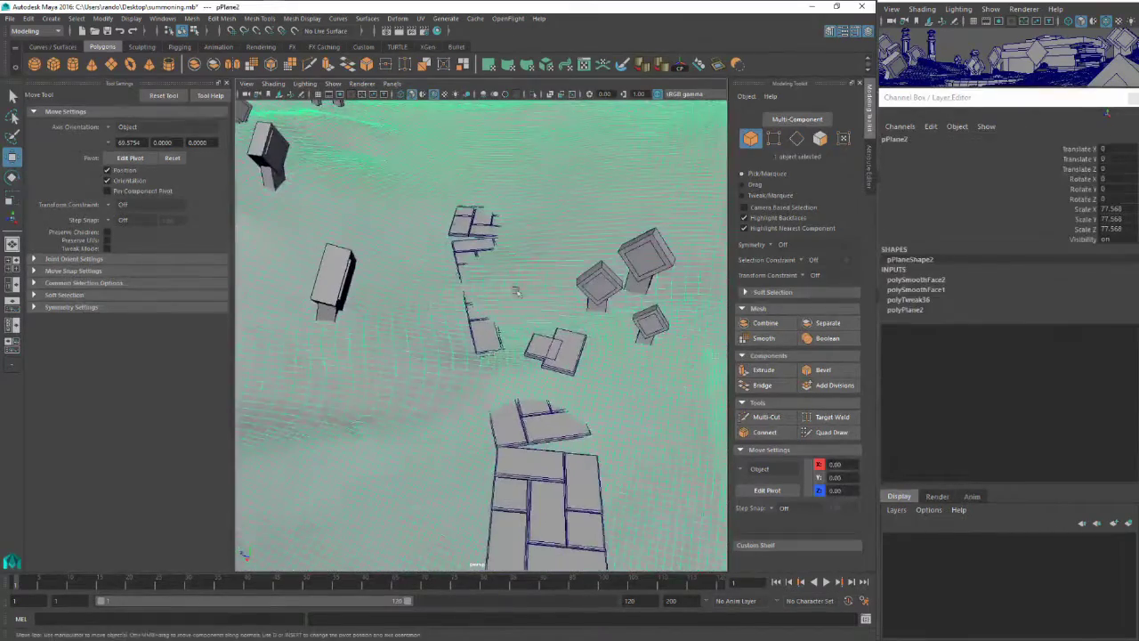
{"action": "left_click", "coordinate": [624, 66]}
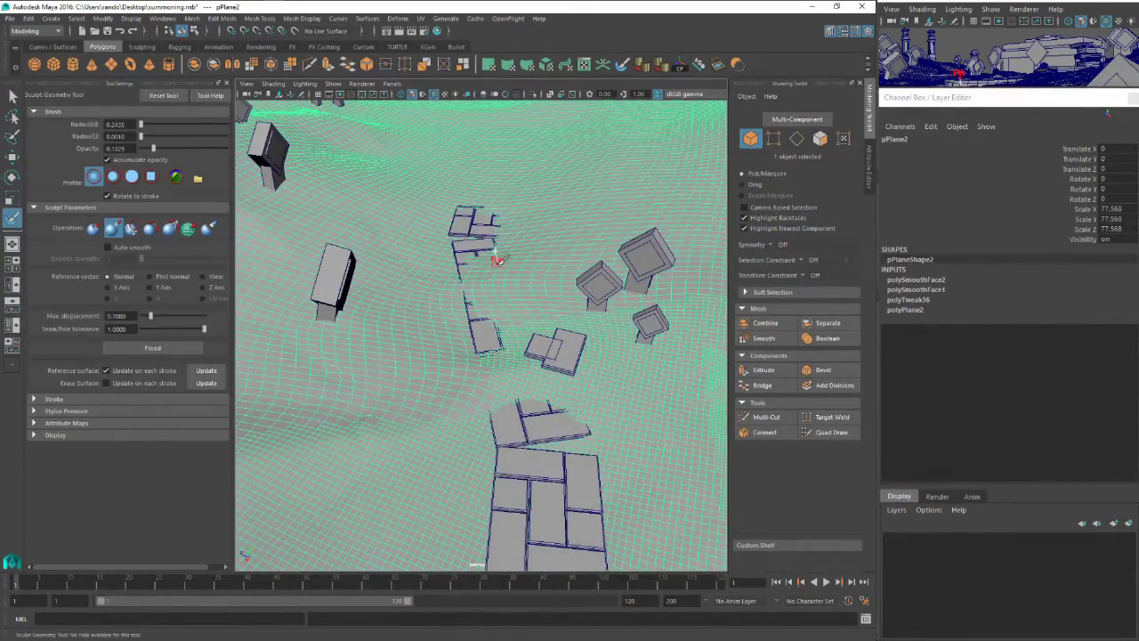
{"action": "mouse_move", "coordinate": [512, 277]}
{"action": "left_mouse_down"}
{"action": "mouse_move", "coordinate": [523, 276]}
{"action": "mouse_move", "coordinate": [492, 356]}
{"action": "mouse_move", "coordinate": [510, 388]}
{"action": "left_mouse_up"}
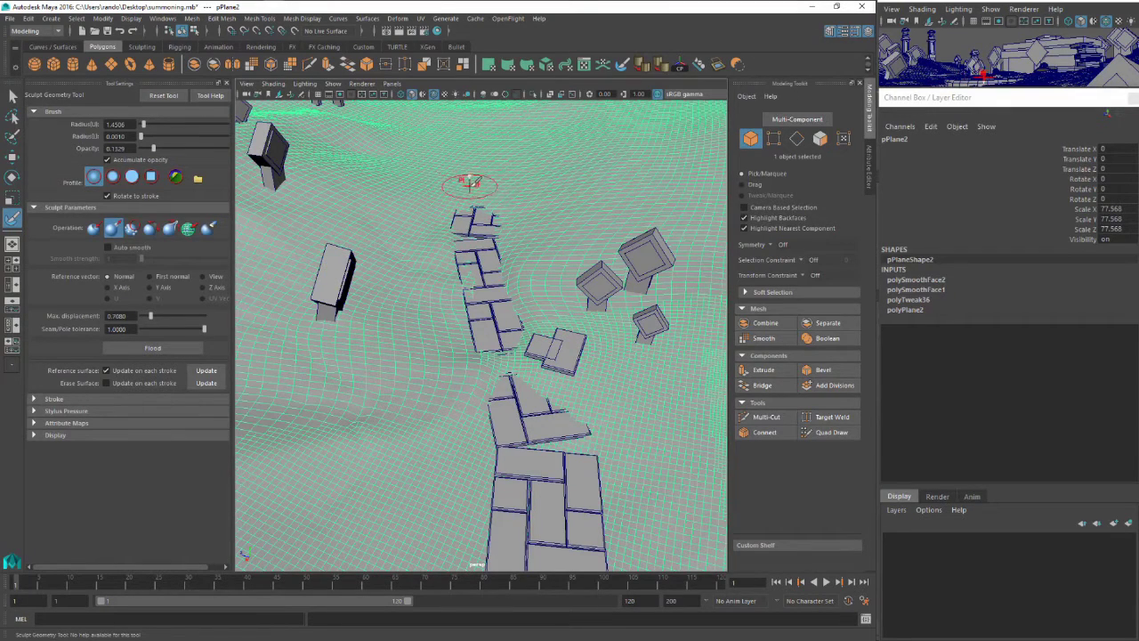
{"action": "key", "text": "q"}
Move the loose square slab to the path's outer edge at about X 3.08, Z 11.10 and rotate it to lie on the slope
{"action": "left_click", "coordinate": [555, 341]}
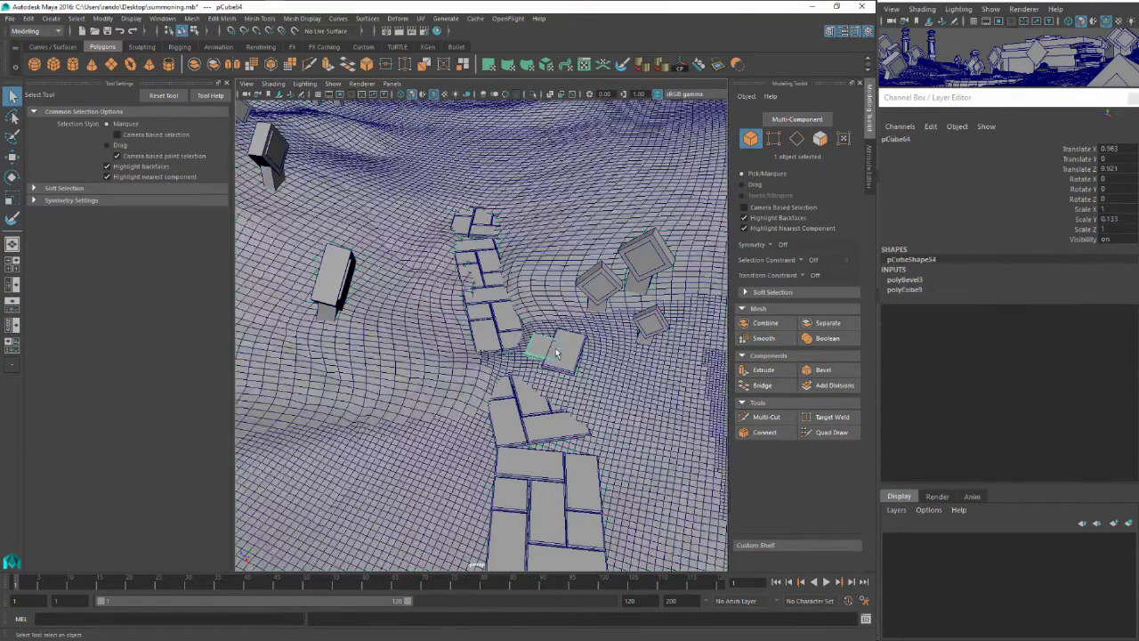
{"action": "key", "text": "w"}
{"action": "left_click_drag", "start_coordinate": [544, 351], "coordinate": [482, 412]}
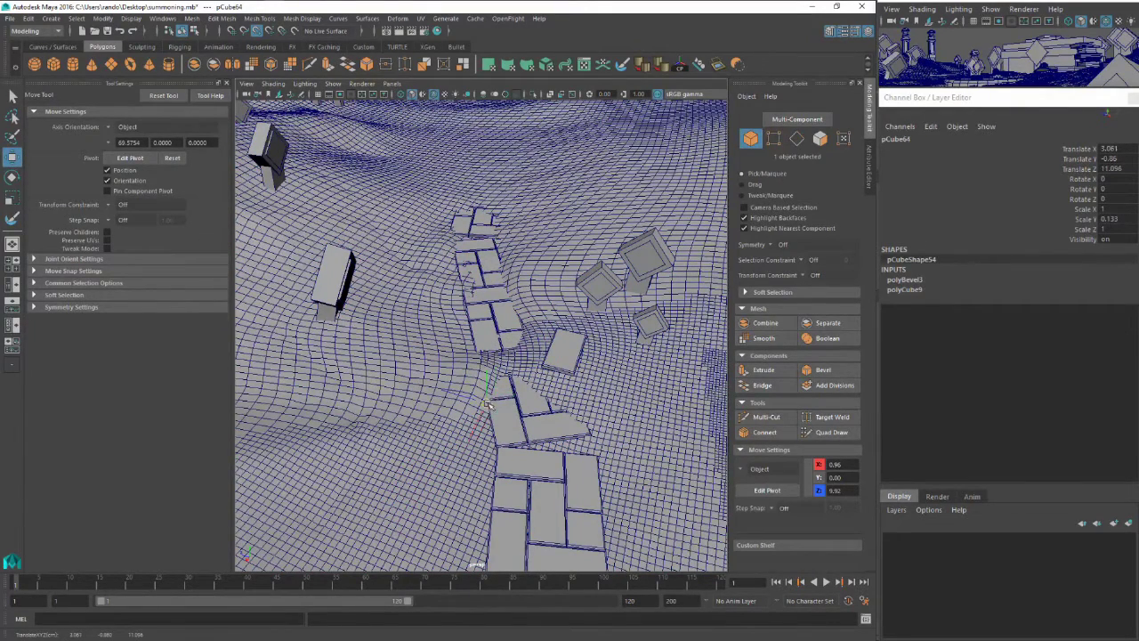
{"action": "key", "text": "f"}
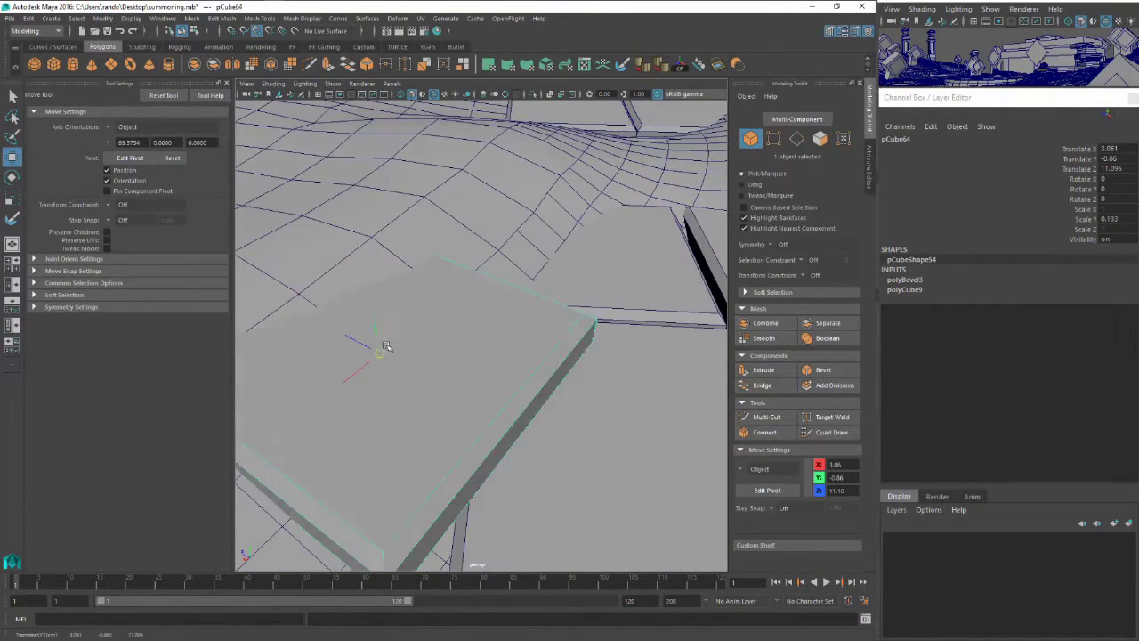
{"action": "scroll", "coordinate": [381, 354], "scroll_direction": "down", "scroll_amount": 5}
{"action": "key", "text": "e"}
{"action": "left_click_drag", "start_coordinate": [418, 356], "coordinate": [385, 392]}
{"action": "key", "text": "w"}
Duplicate the square slab and place the copy farther down beside the lowest paving mesh, at about X 5.49, Y -0.76, Z 10.55
{"action": "key", "text": "ctrl+d"}
{"action": "key", "text": "e"}
{"action": "key", "text": "w"}
{"action": "left_click_drag", "start_coordinate": [385, 392], "coordinate": [445, 459], "text": "alt"}
{"action": "right_click_drag", "start_coordinate": [445, 458], "coordinate": [470, 413], "text": "alt"}
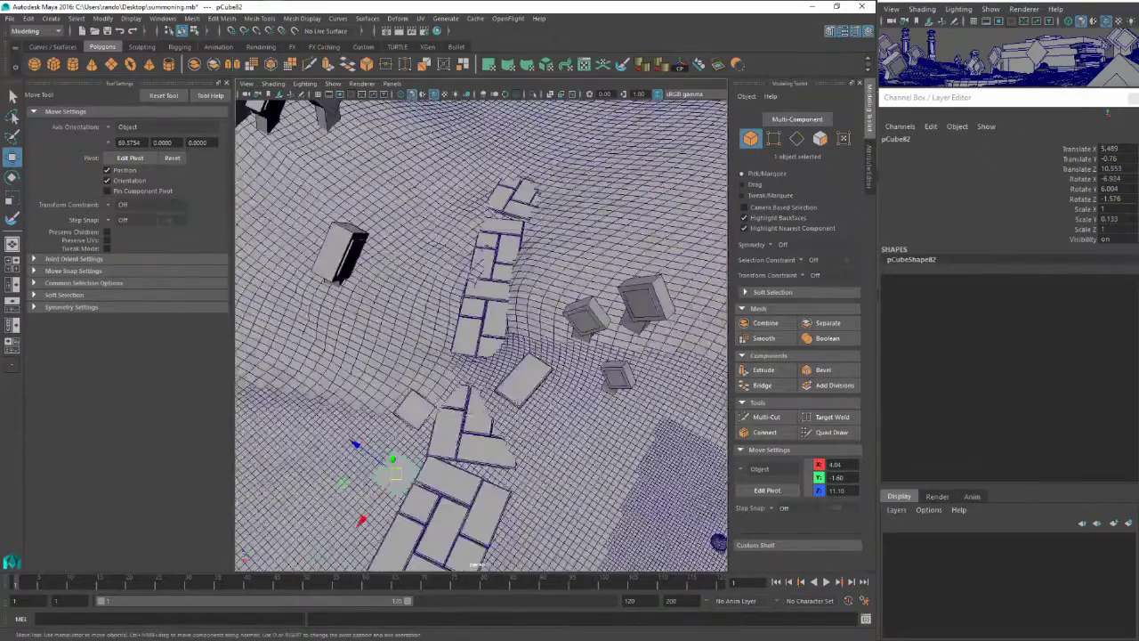
Move the loose long slab past the upper end of the path to about X -6.16, Z 18.65 and tilt it about -12 degrees on X
{"action": "left_click", "coordinate": [523, 378]}
{"action": "left_click_drag", "start_coordinate": [523, 381], "coordinate": [501, 168]}
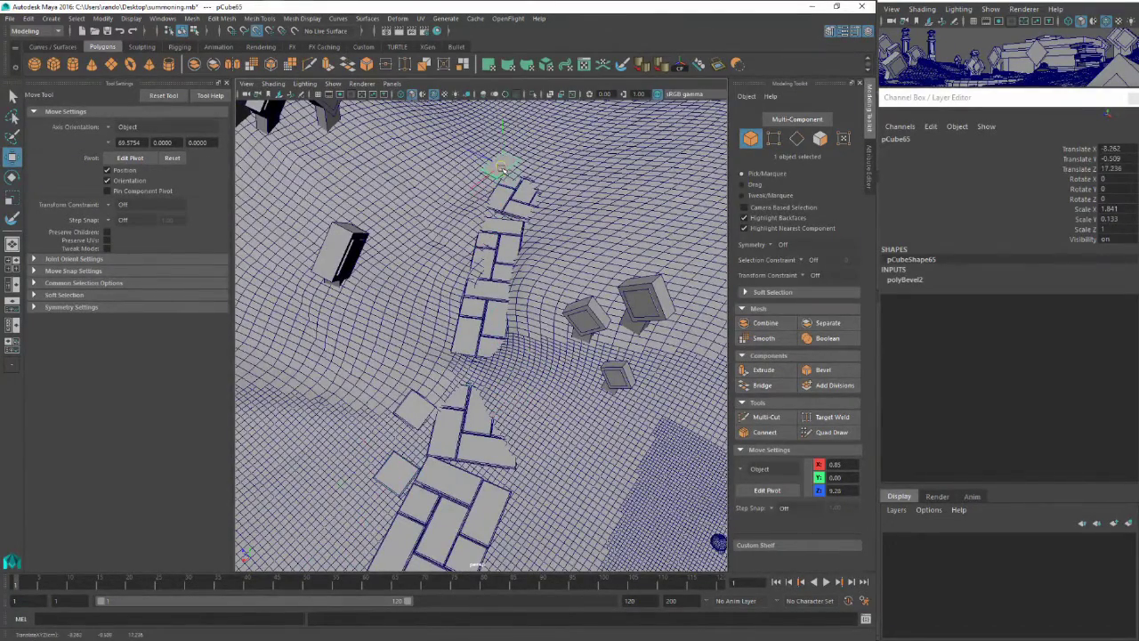
{"action": "key", "text": "f"}
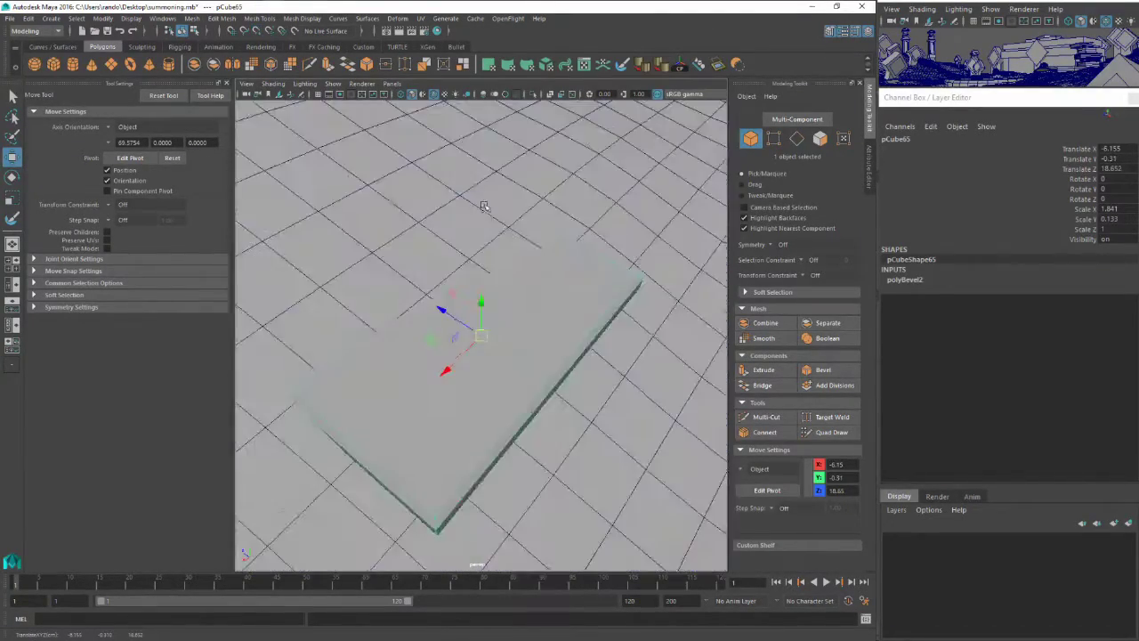
{"action": "left_click_drag", "start_coordinate": [534, 458], "coordinate": [498, 404], "text": "alt"}
{"action": "key", "text": "e"}
{"action": "scroll", "coordinate": [488, 341], "scroll_direction": "down", "scroll_amount": 8}
{"action": "key", "text": "w"}
{"action": "scroll", "coordinate": [498, 403], "scroll_direction": "down", "scroll_amount": 6}
{"action": "middle_click_drag", "start_coordinate": [464, 379], "coordinate": [485, 258], "text": "alt"}
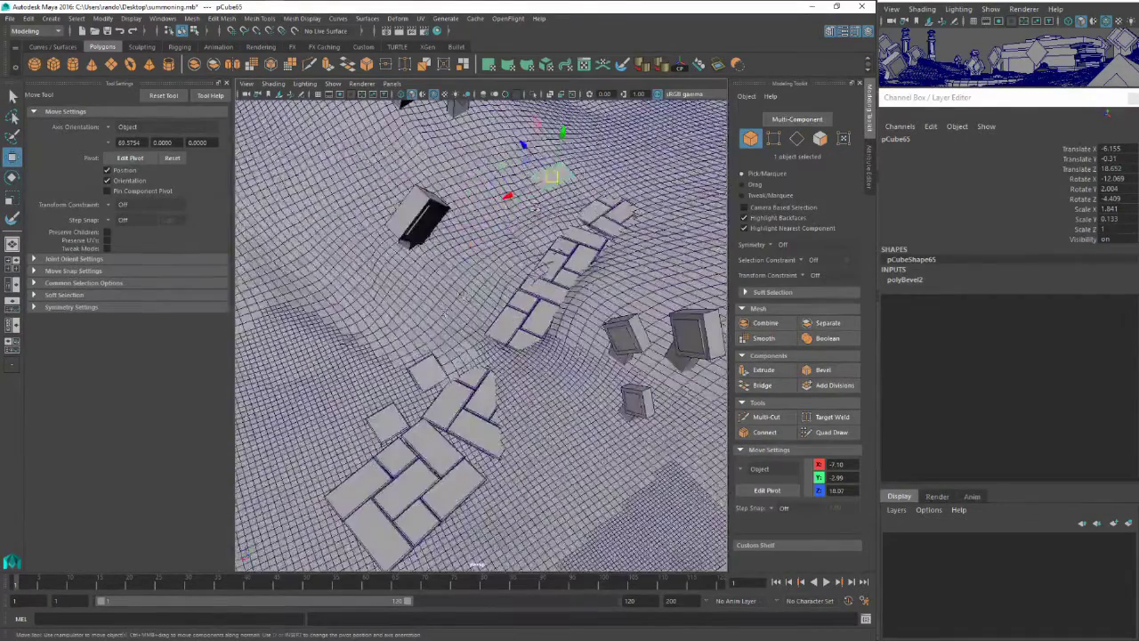
Turn the long slab roughly a quarter turn on the ground and shift it to about X -6.44, Y -0.37, Z 18.47
{"action": "scroll", "coordinate": [475, 263], "scroll_direction": "down", "scroll_amount": 5}
{"action": "scroll", "coordinate": [498, 255], "scroll_direction": "up", "scroll_amount": 10}
{"action": "scroll", "coordinate": [551, 233], "scroll_direction": "down", "scroll_amount": 5}
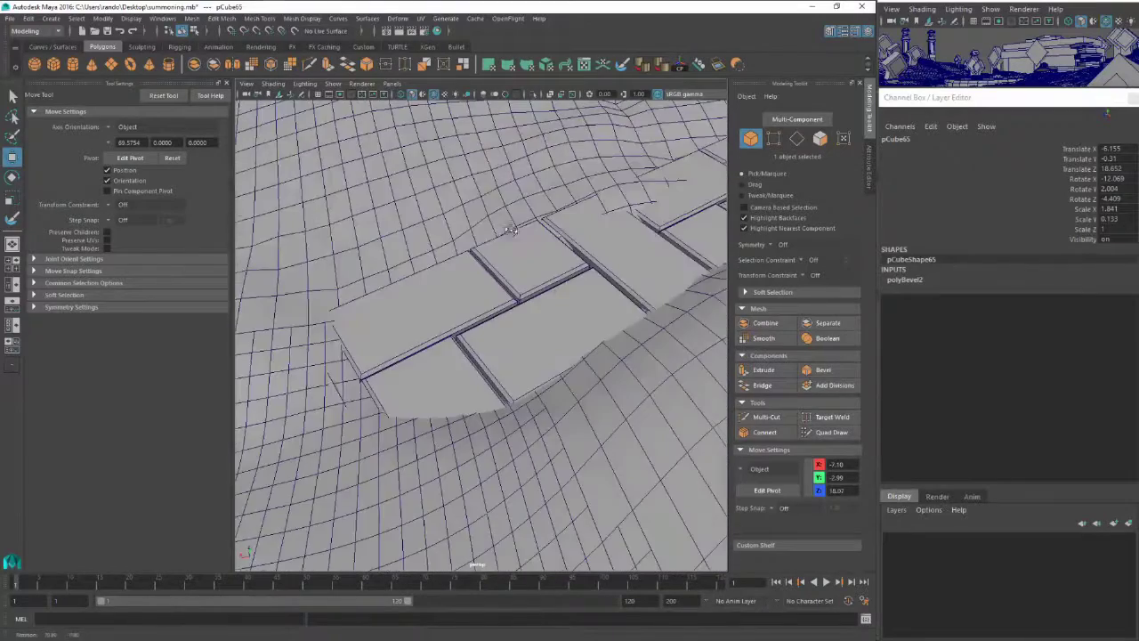
{"action": "key", "text": "f"}
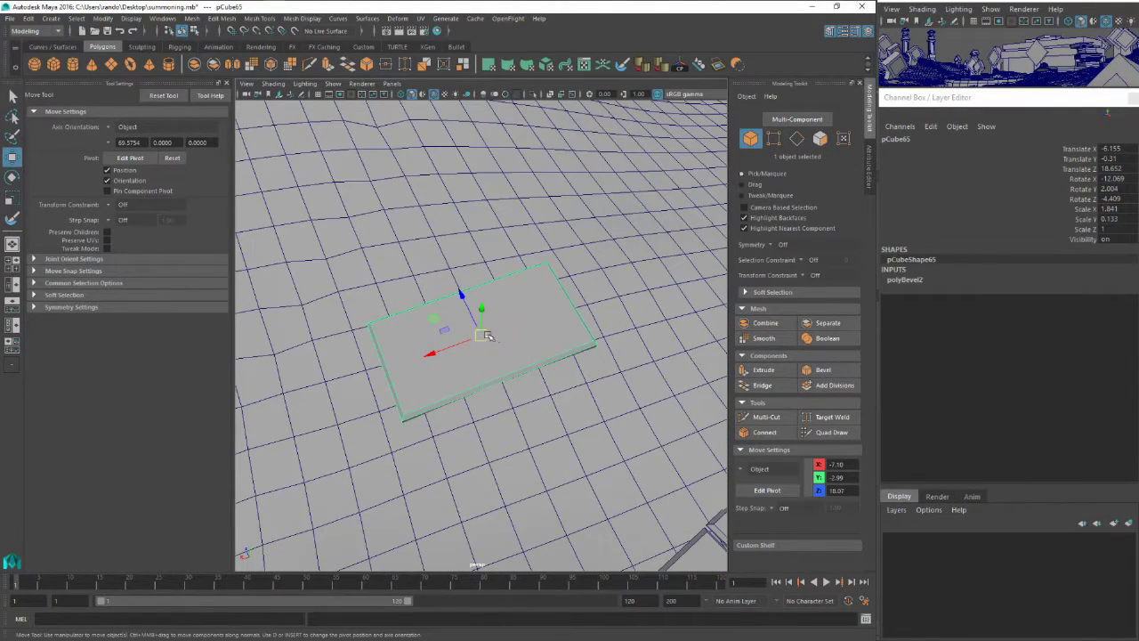
{"action": "left_click_drag", "start_coordinate": [486, 336], "coordinate": [591, 390]}
{"action": "key", "text": "e"}
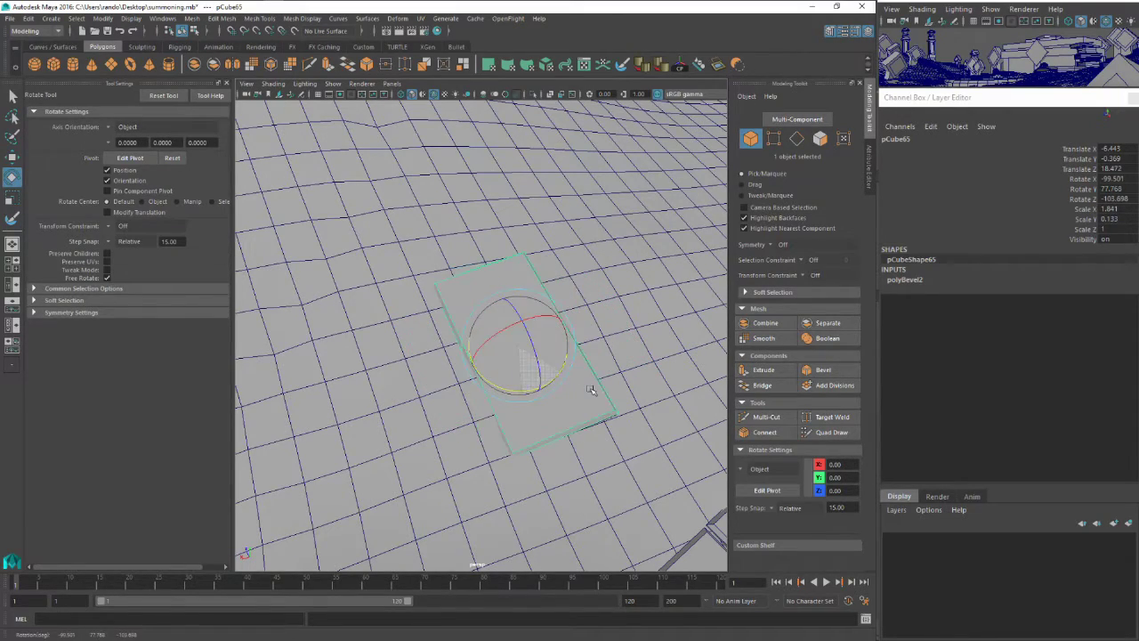
Duplicate the lower square slab and place the copy beside the long slab at about X -5.36, Y -0.38, Z 17.60
{"action": "scroll", "coordinate": [525, 387], "scroll_direction": "down", "scroll_amount": 10}
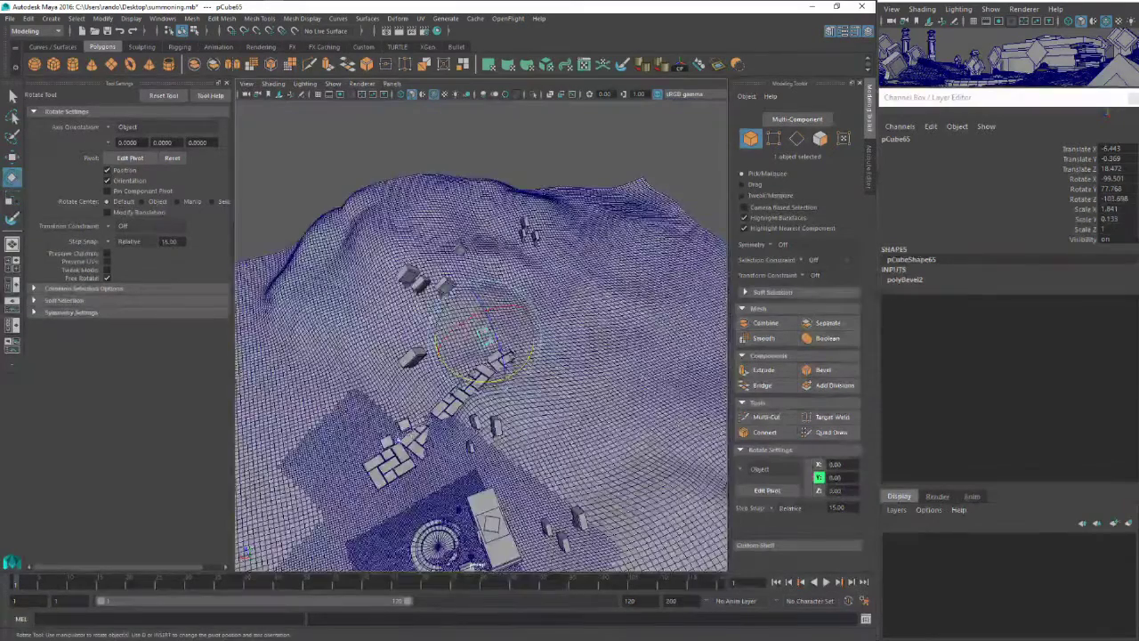
{"action": "left_click", "coordinate": [393, 438]}
{"action": "key", "text": "w"}
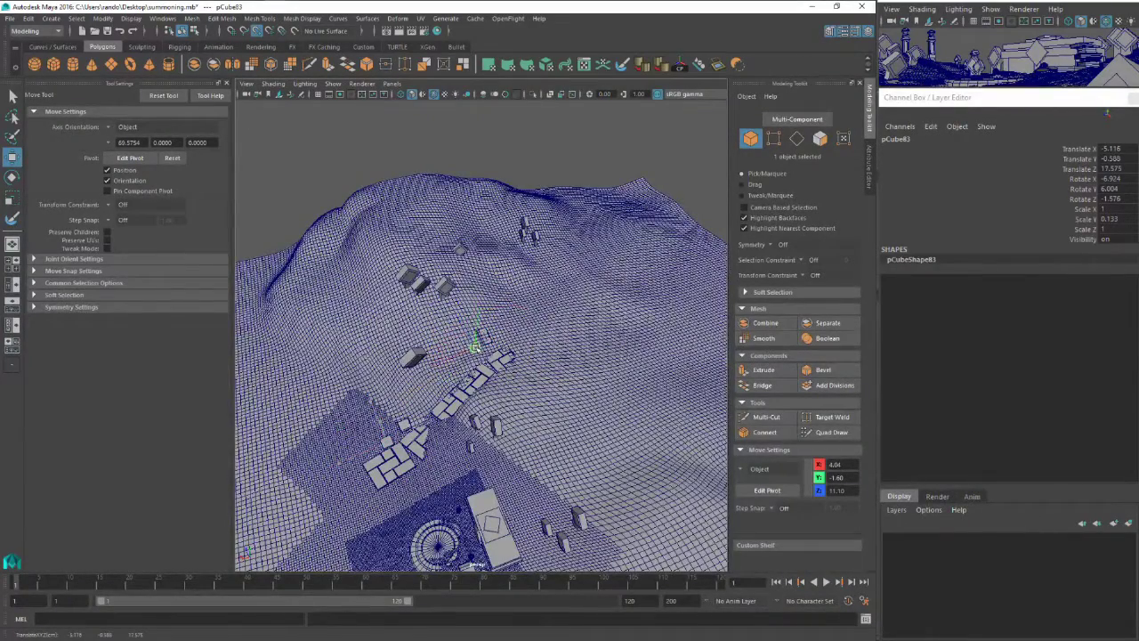
{"action": "key", "text": "f"}
{"action": "left_click_drag", "start_coordinate": [476, 347], "coordinate": [545, 354], "text": "alt"}
{"action": "scroll", "coordinate": [487, 339], "scroll_direction": "down", "scroll_amount": 8}
{"action": "scroll", "coordinate": [545, 354], "scroll_direction": "down", "scroll_amount": 5}
{"action": "middle_click_drag", "start_coordinate": [554, 317], "coordinate": [435, 344], "text": "alt"}
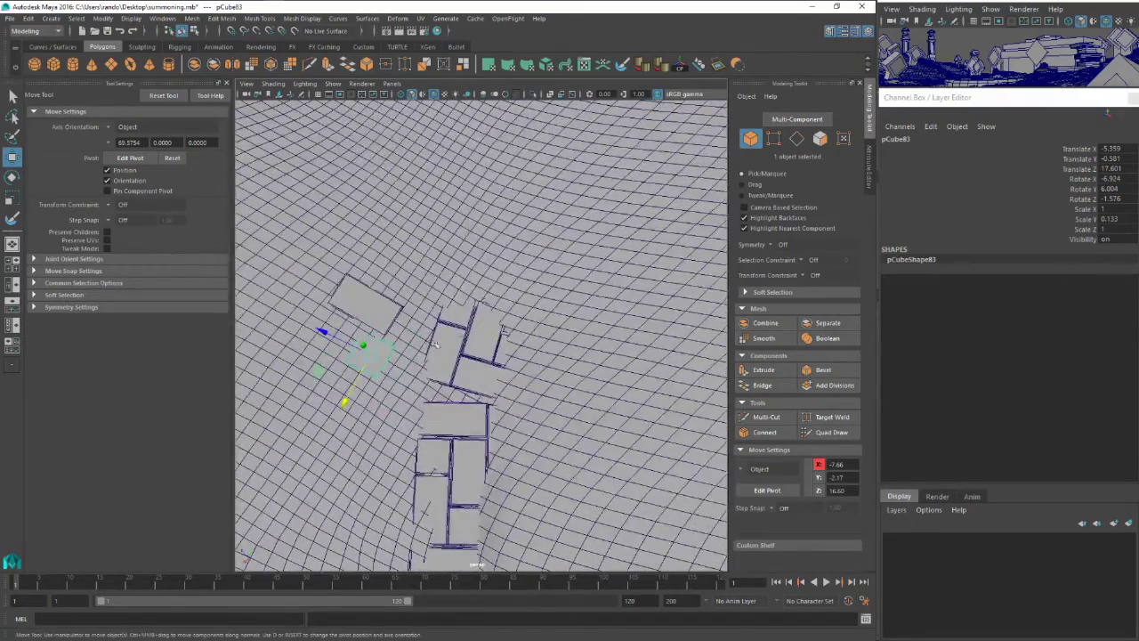
Clear the selection and save the scene
{"action": "scroll", "coordinate": [437, 345], "scroll_direction": "down", "scroll_amount": 8}
{"action": "left_click_drag", "start_coordinate": [436, 345], "coordinate": [450, 281], "text": "alt"}
{"action": "key", "text": "q"}
{"action": "right_click_drag", "start_coordinate": [525, 247], "coordinate": [579, 213]}
{"action": "left_click", "coordinate": [612, 149]}
{"action": "scroll", "coordinate": [533, 288], "scroll_direction": "down", "scroll_amount": 5}
{"action": "left_click_drag", "start_coordinate": [456, 250], "coordinate": [373, 259], "text": "alt"}
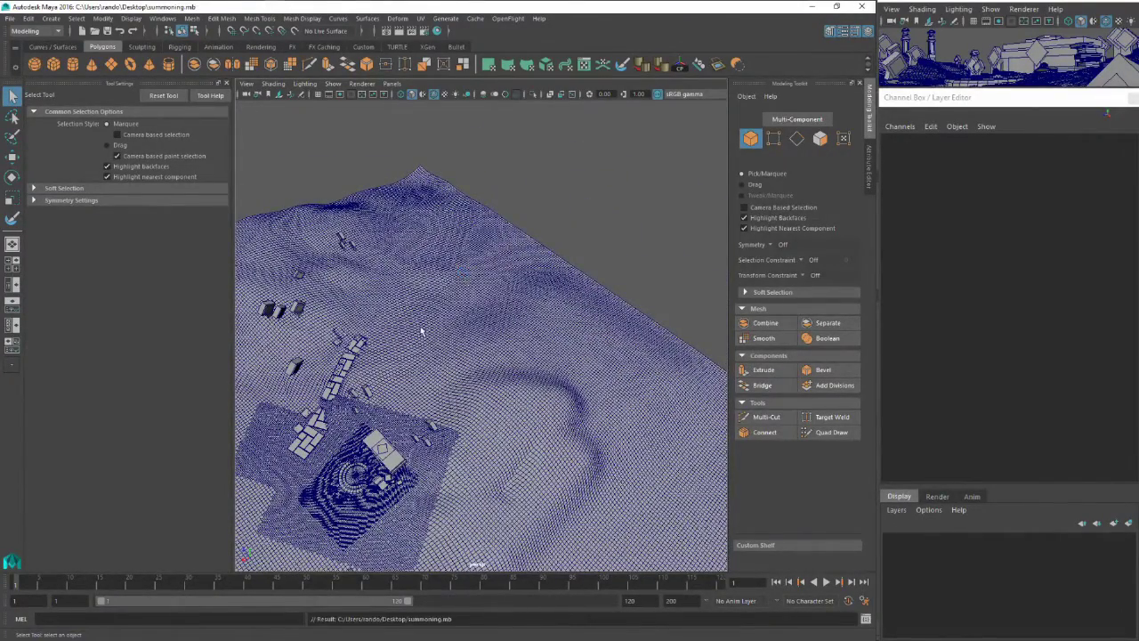
{"action": "left_click_drag", "start_coordinate": [421, 331], "coordinate": [465, 326], "text": "alt"}
{"action": "middle_click_drag", "start_coordinate": [465, 325], "coordinate": [425, 211], "text": "alt"}
{"action": "left_click_drag", "start_coordinate": [424, 211], "coordinate": [385, 289], "text": "alt"}
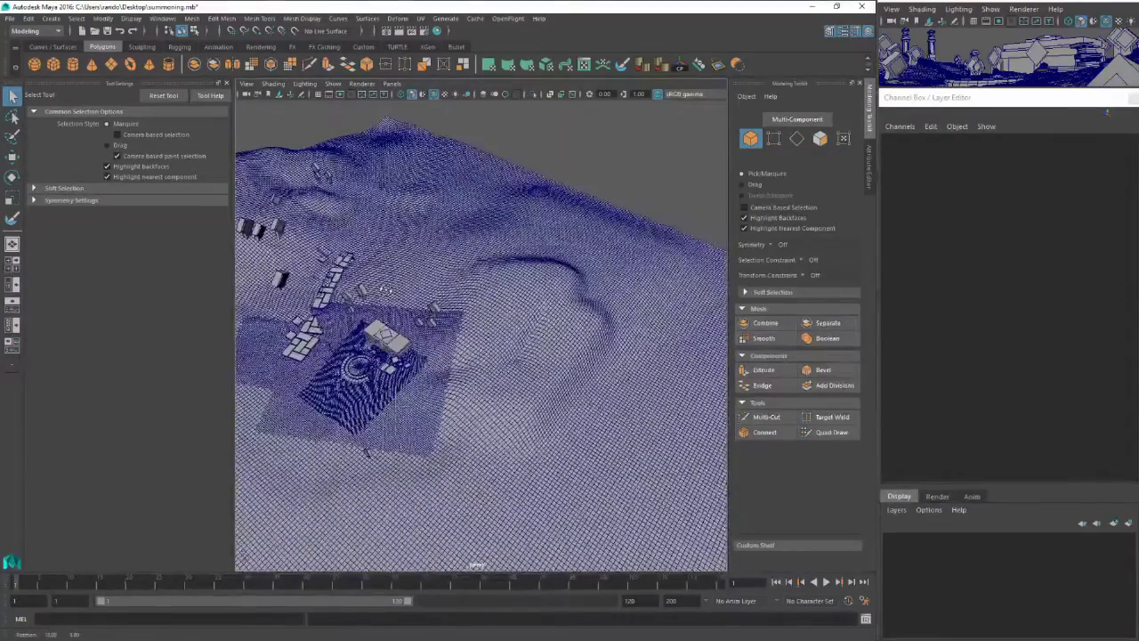
Create a polygon cylinder beside the ringed platform at about X 1.93, Z 1.38 and scale it to about 0.127 × 0.186 × 0.127
{"action": "right_click_drag", "start_coordinate": [360, 333], "coordinate": [534, 335], "text": "alt"}
{"action": "middle_click_drag", "start_coordinate": [419, 303], "coordinate": [469, 331], "text": "alt"}
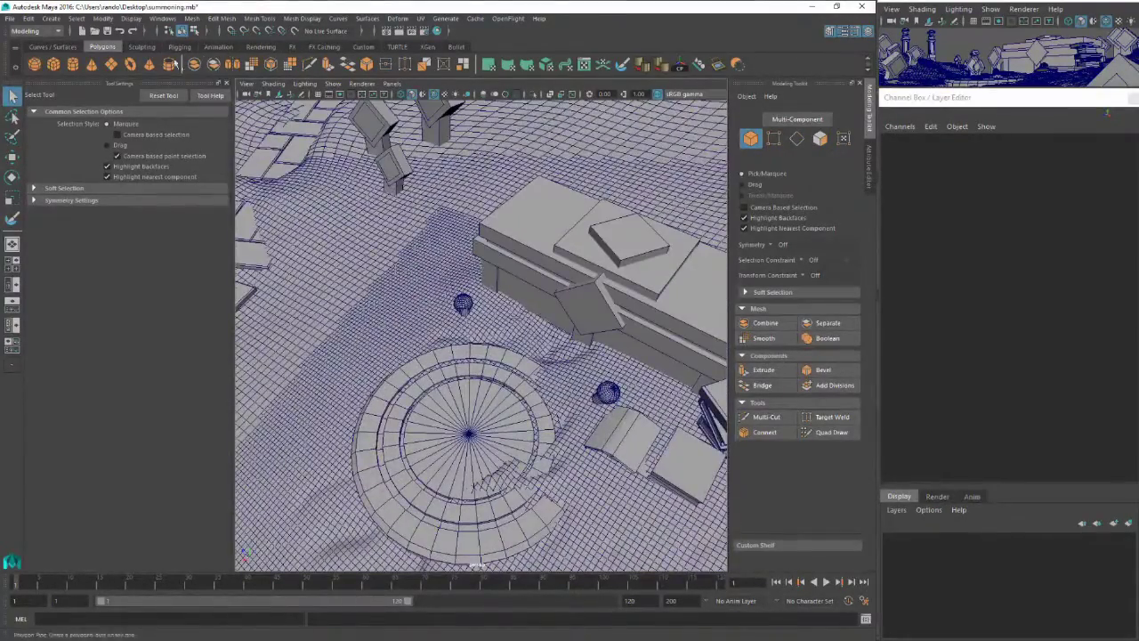
{"action": "left_click", "coordinate": [73, 64]}
{"action": "key", "text": "w"}
{"action": "left_click_drag", "start_coordinate": [553, 325], "coordinate": [451, 353]}
{"action": "key", "text": "r"}
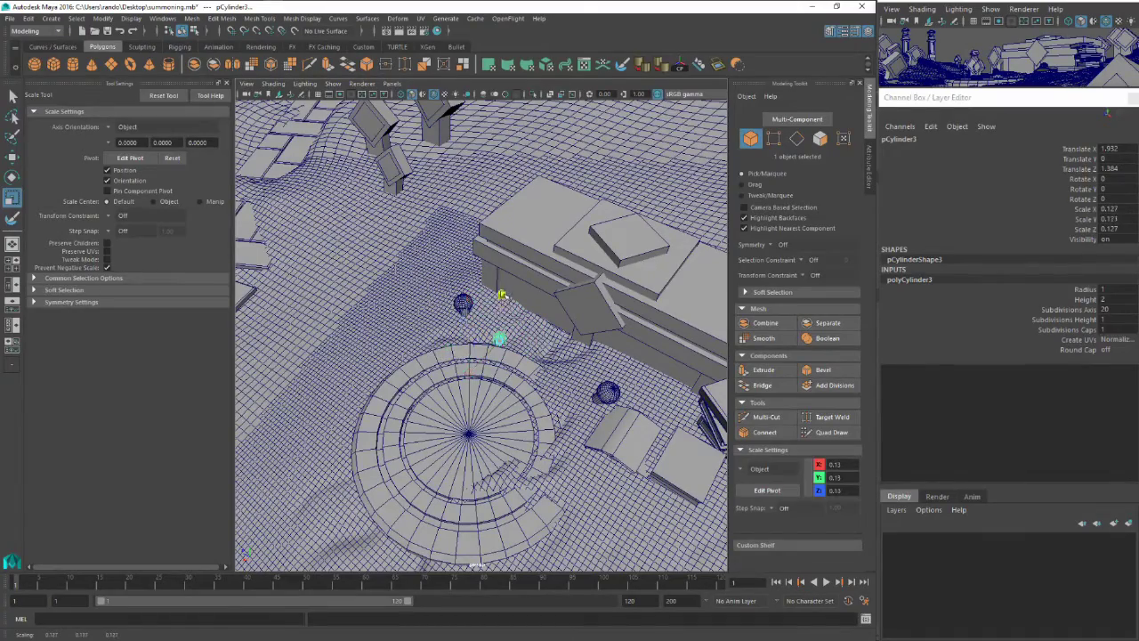
{"action": "key", "text": "w"}
{"action": "key", "text": "f"}
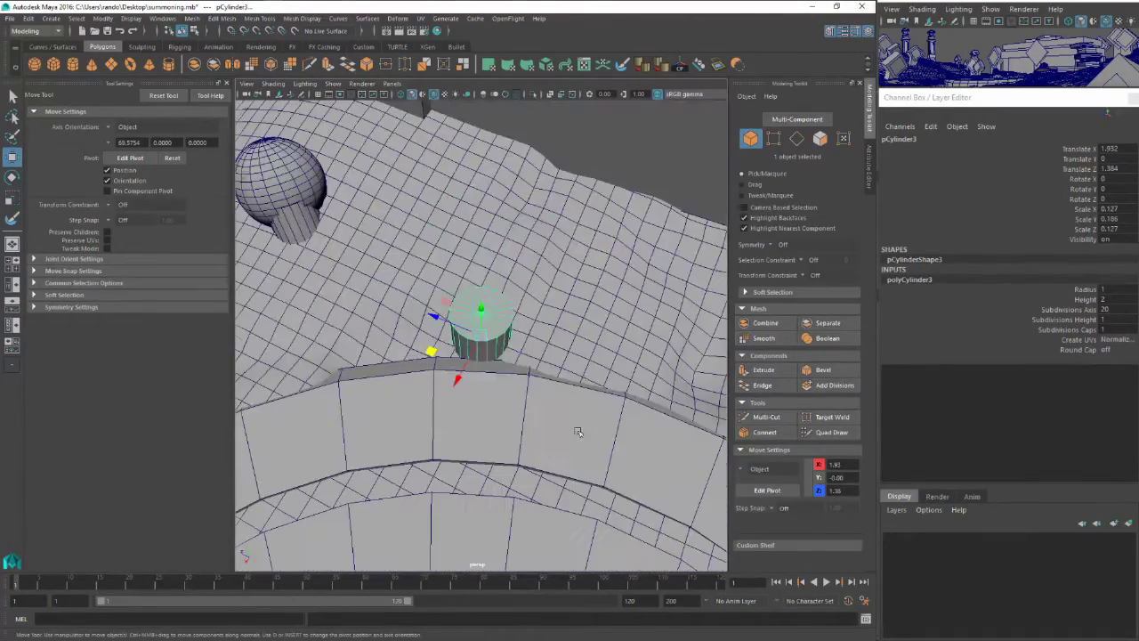
Move the cylinder's pivot to its base and stand it on the platform's rim at about X 2.36, Y 0.16, Z 1.38
{"action": "left_click_drag", "start_coordinate": [570, 409], "coordinate": [544, 331], "text": "alt"}
{"action": "scroll", "coordinate": [534, 321], "scroll_direction": "down", "scroll_amount": 7}
{"action": "middle_click_drag", "start_coordinate": [524, 313], "coordinate": [479, 429], "text": "alt"}
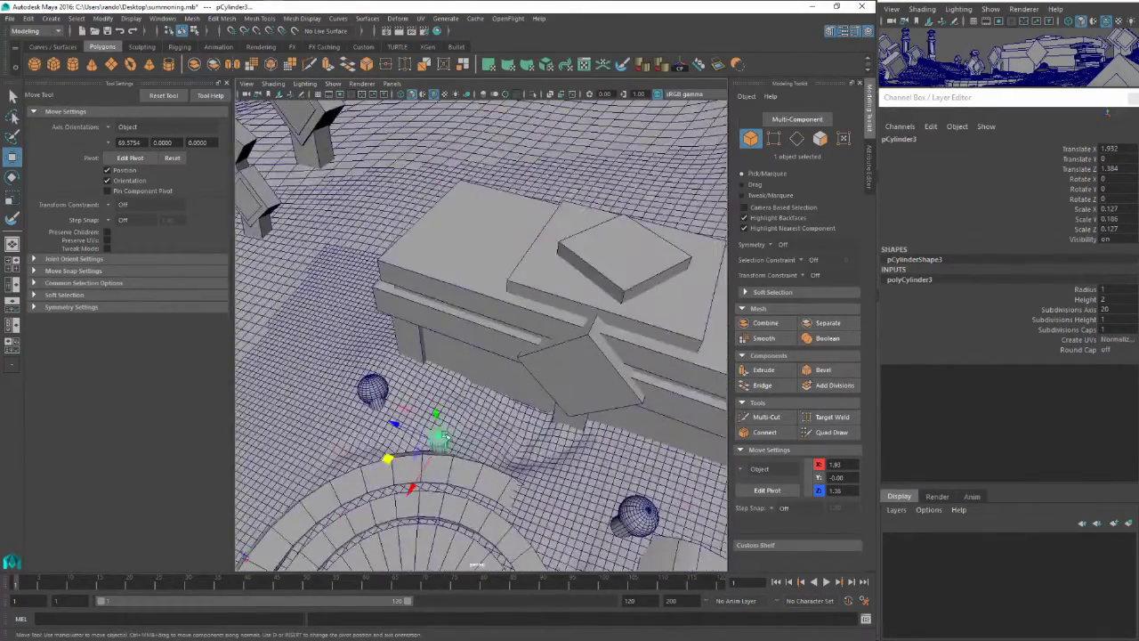
{"action": "key", "text": "v"}
{"action": "left_click", "coordinate": [438, 442]}
{"action": "left_click_drag", "start_coordinate": [438, 442], "coordinate": [442, 397], "text": "alt"}
{"action": "key", "text": "d"}
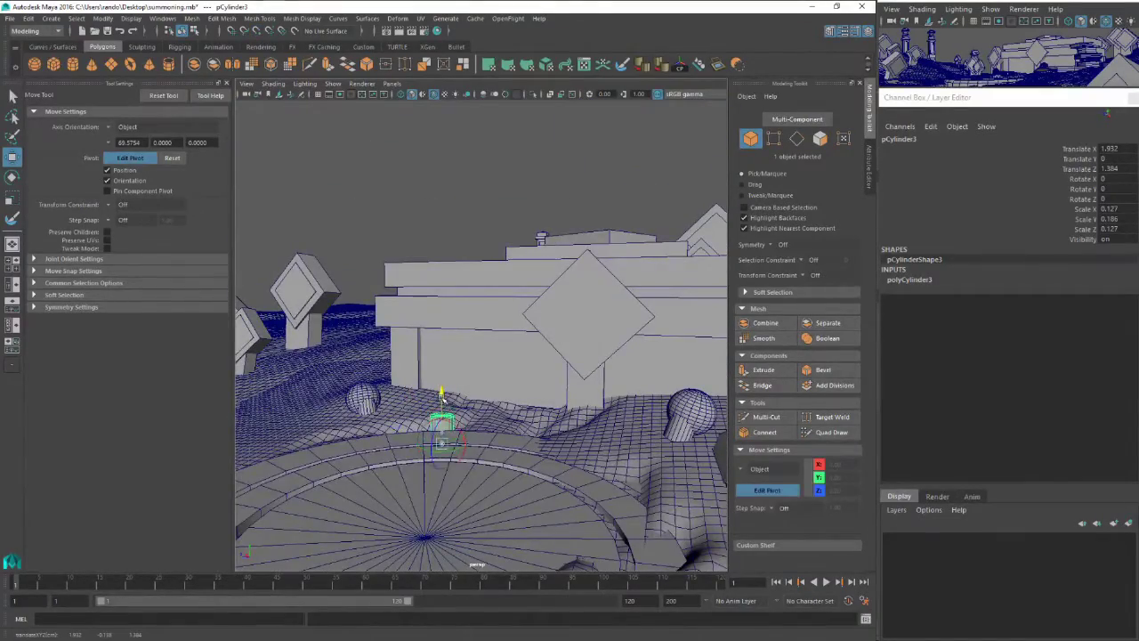
{"action": "key", "text": "v"}
{"action": "left_click_drag", "start_coordinate": [443, 445], "coordinate": [400, 500]}
{"action": "left_click_drag", "start_coordinate": [400, 500], "coordinate": [462, 326], "text": "alt"}
{"action": "key", "text": "r"}
{"action": "left_click", "coordinate": [393, 348]}
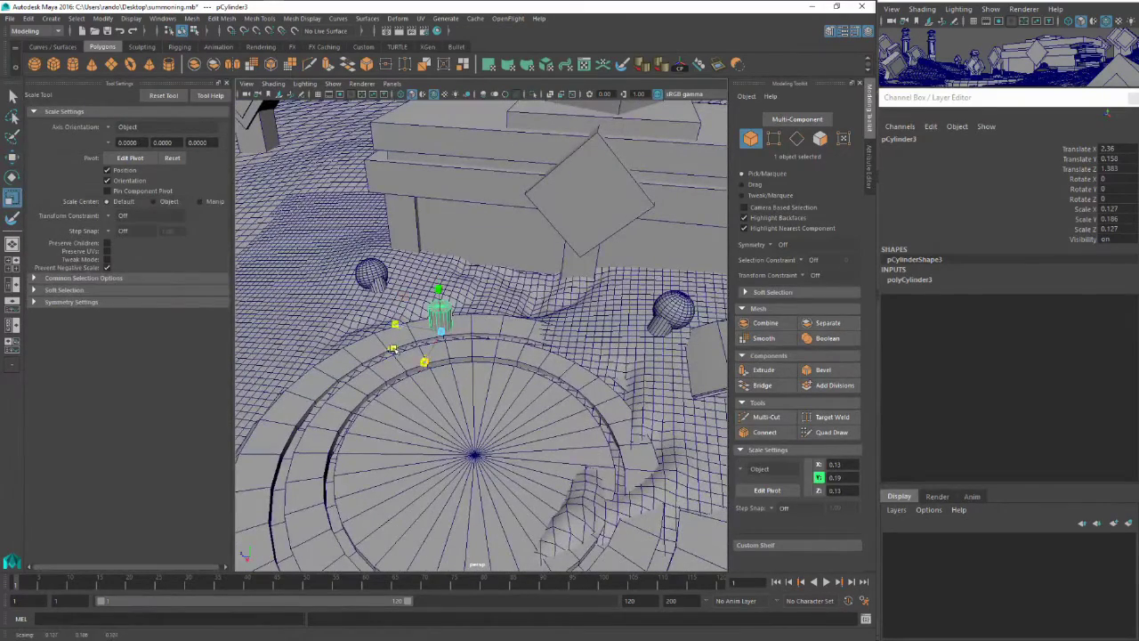
Duplicate the cylinder twice toward the platform's inner ring and resize the last copy
{"action": "key", "text": "w"}
{"action": "key", "text": "ctrl+d"}
{"action": "left_click_drag", "start_coordinate": [399, 350], "coordinate": [360, 360]}
{"action": "key", "text": "ctrl+d"}
{"action": "mouse_move", "coordinate": [355, 405]}
{"action": "left_mouse_down"}
{"action": "mouse_move", "coordinate": [380, 444]}
{"action": "mouse_move", "coordinate": [357, 410]}
{"action": "left_mouse_up"}
{"action": "key", "text": "r"}
{"action": "left_click_drag", "start_coordinate": [406, 349], "coordinate": [365, 342]}
Add more cylinder copies in varied sizes to form a cluster between the platform and the altar
{"action": "key", "text": "w"}
{"action": "key", "text": "ctrl+d"}
{"action": "key", "text": "ctrl+d"}
{"action": "key", "text": "r"}
{"action": "key", "text": "w"}
Duplicate another cylinder onto the altar top at about X 0.60, Y 2.01, Z 2.17 and scale it to about 0.078 × 0.118 × 0.078
{"action": "key", "text": "ctrl+d"}
{"action": "key", "text": "r"}
{"action": "left_click_drag", "start_coordinate": [405, 307], "coordinate": [404, 233]}
{"action": "key", "text": "w"}
{"action": "left_click_drag", "start_coordinate": [281, 260], "coordinate": [409, 171]}
{"action": "key", "text": "f"}
{"action": "key", "text": "r"}
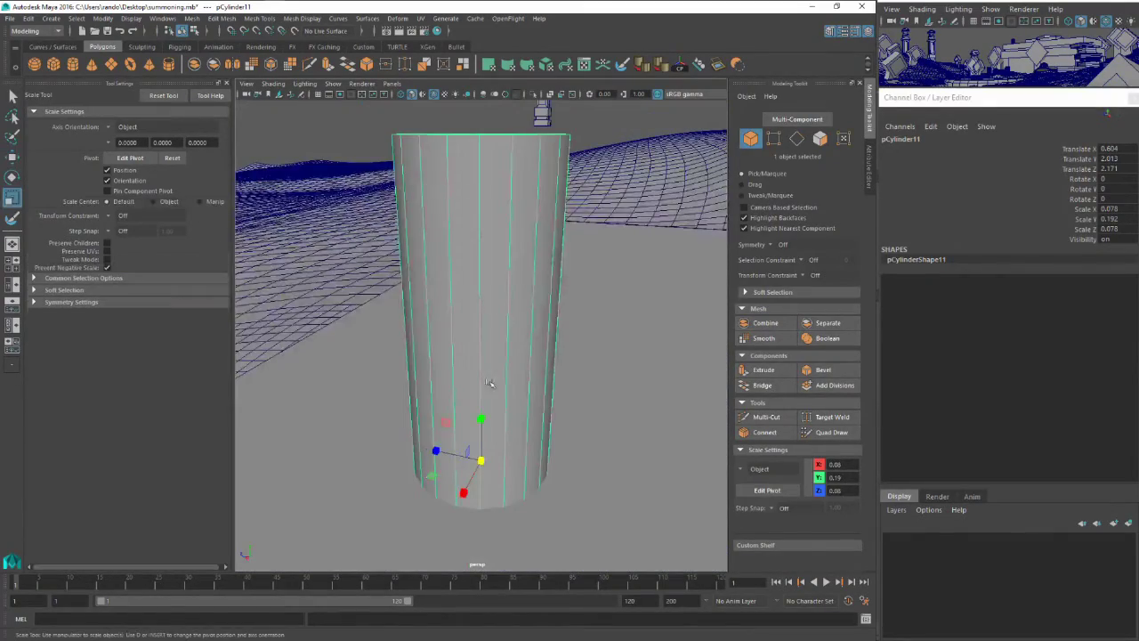
{"action": "left_click_drag", "start_coordinate": [481, 415], "coordinate": [507, 481]}
{"action": "scroll", "coordinate": [481, 436], "scroll_direction": "down", "scroll_amount": 5}
{"action": "scroll", "coordinate": [507, 481], "scroll_direction": "down", "scroll_amount": 4}
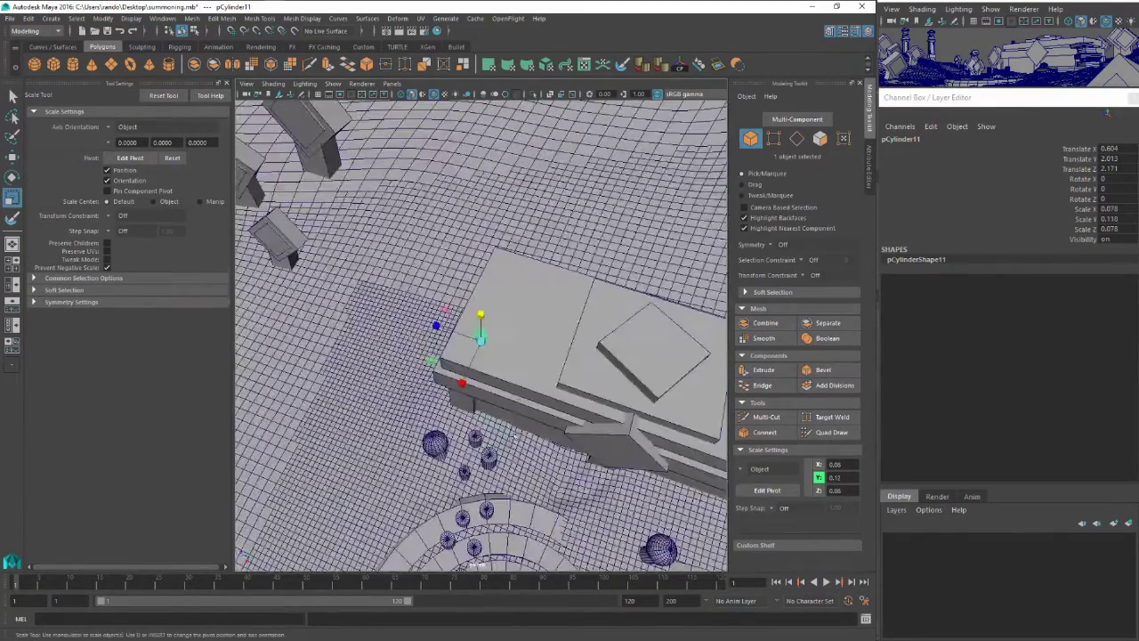
Enlarge the altar cylinder to about 0.116 × 0.175 × 0.116 at X 0.75, Z 1.75 and duplicate it into a loose group of three
{"action": "key", "text": "w"}
{"action": "middle_click_drag", "start_coordinate": [485, 390], "coordinate": [437, 415], "text": "alt"}
{"action": "left_click_drag", "start_coordinate": [382, 388], "coordinate": [467, 391]}
{"action": "key", "text": "r"}
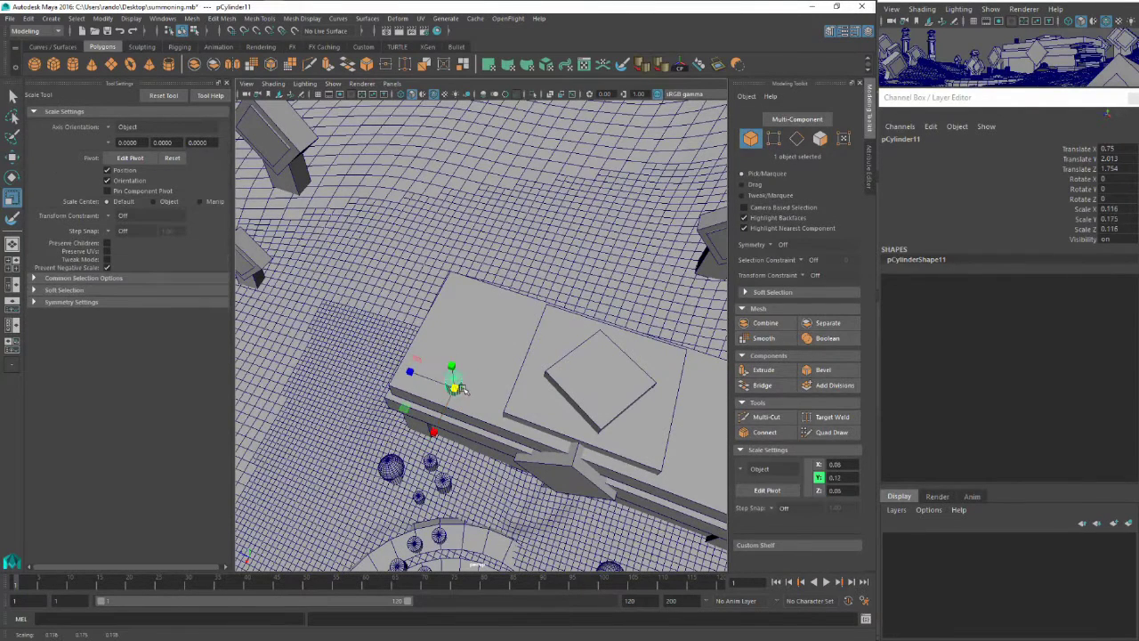
{"action": "key", "text": "w"}
{"action": "key", "text": "ctrl+d"}
{"action": "left_click_drag", "start_coordinate": [405, 406], "coordinate": [460, 378]}
Copy the three altar cylinders together to the opposite end of the altar top
{"action": "key", "text": "shift+d"}
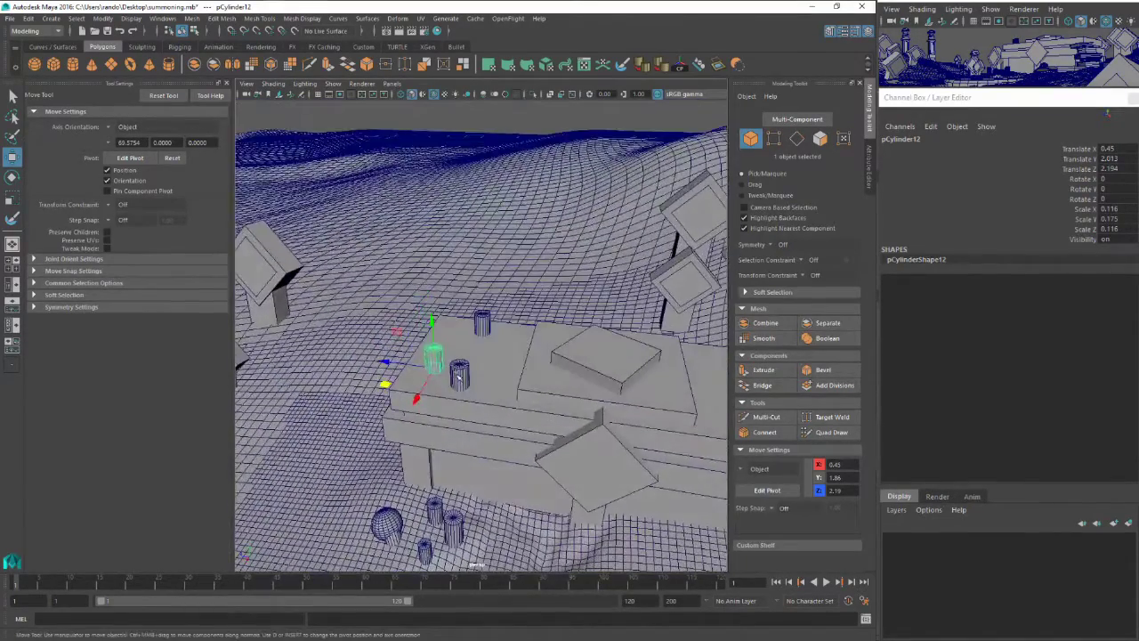
{"action": "left_click", "coordinate": [459, 375], "text": "shift"}
{"action": "left_click", "coordinate": [486, 322], "text": "shift"}
{"action": "middle_click_drag", "start_coordinate": [489, 322], "coordinate": [382, 331], "text": "alt"}
{"action": "left_click_drag", "start_coordinate": [336, 329], "coordinate": [583, 373]}
Duplicate one cylinder of the copied group, enlarge it to about 0.149 × 0.226 × 0.149 and place it at about X -0.08, Z -1.91
{"action": "left_click", "coordinate": [617, 392]}
{"action": "key", "text": "ctrl+d"}
{"action": "left_click_drag", "start_coordinate": [579, 427], "coordinate": [684, 382]}
{"action": "key", "text": "r"}
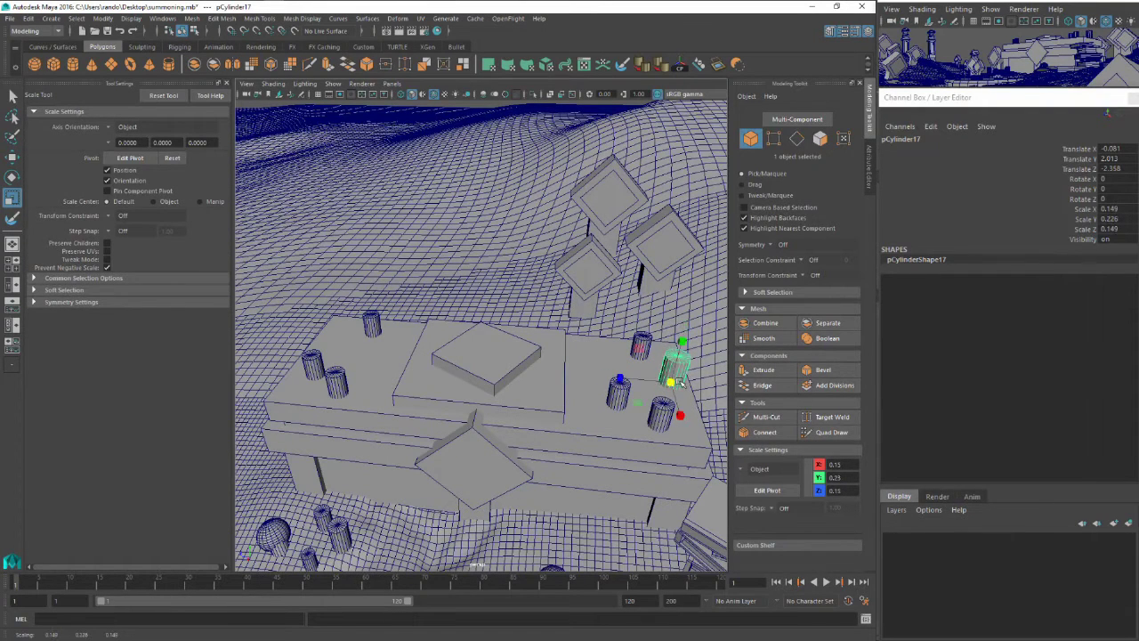
{"action": "key", "text": "w"}
{"action": "left_click", "coordinate": [649, 385]}
{"action": "left_click", "coordinate": [673, 376]}
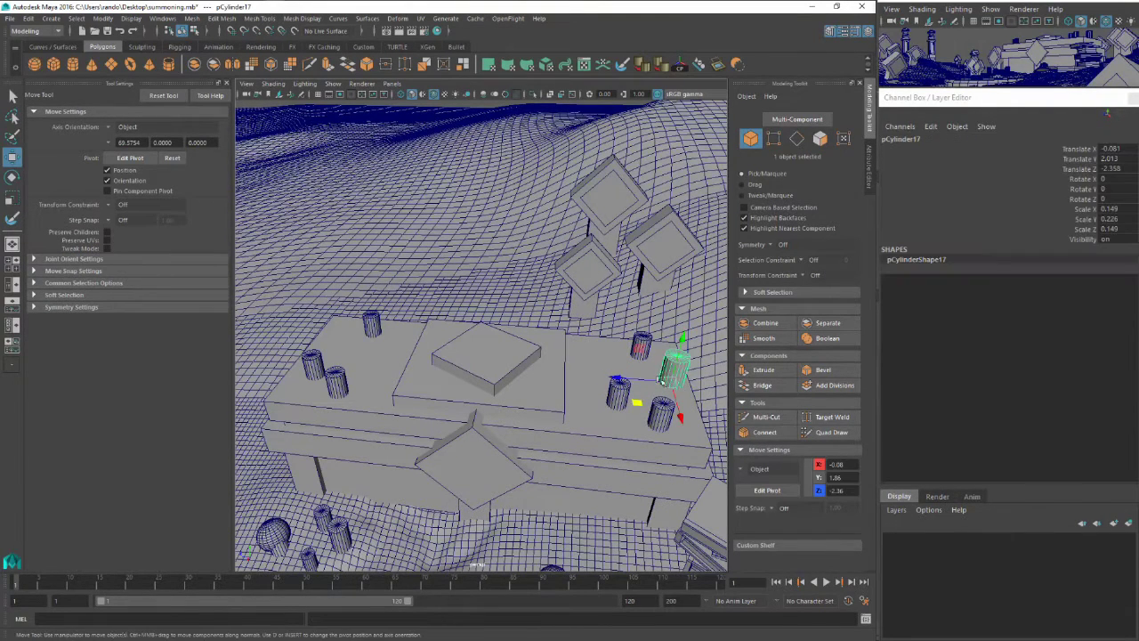
{"action": "left_click_drag", "start_coordinate": [649, 382], "coordinate": [613, 380]}
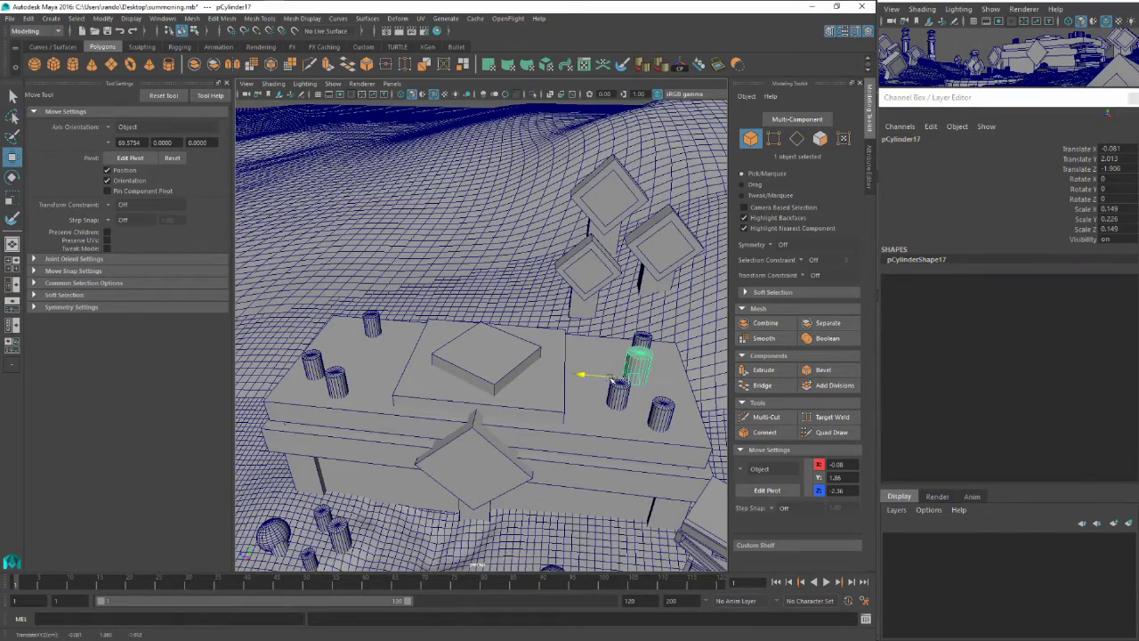
Shrink the copied group's front corner cylinder to about 0.078 × 0.118 × 0.078 and shift it slightly inward from the altar's edge
{"action": "left_click", "coordinate": [658, 412]}
{"action": "left_click_drag", "start_coordinate": [606, 422], "coordinate": [537, 434]}
{"action": "key", "text": "r"}
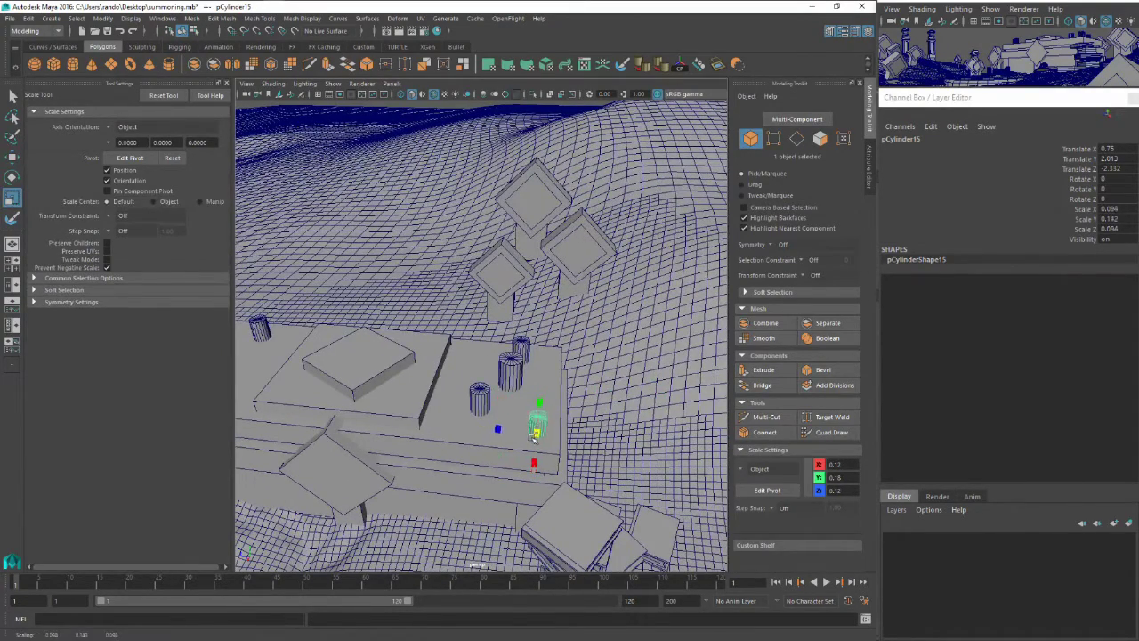
{"action": "key", "text": "w"}
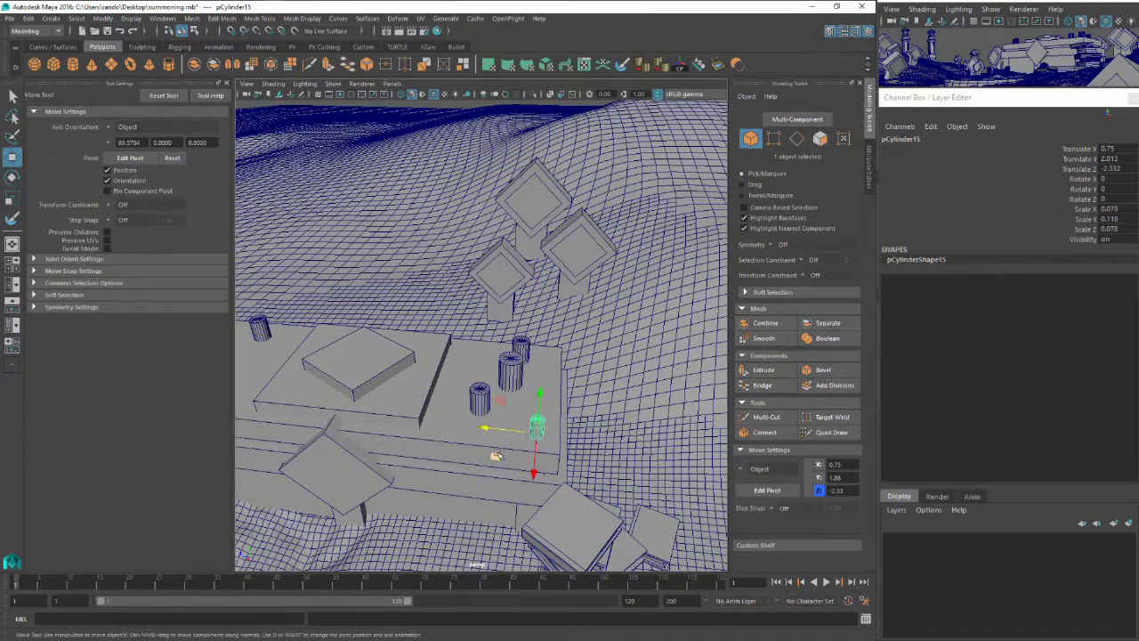
{"action": "middle_click_drag", "start_coordinate": [496, 455], "coordinate": [484, 456]}
Lower one cylinder slightly in the first altar group and enlarge the one in front to about 0.128 × 0.195 × 0.128
{"action": "left_click_drag", "start_coordinate": [512, 447], "coordinate": [456, 443], "text": "alt"}
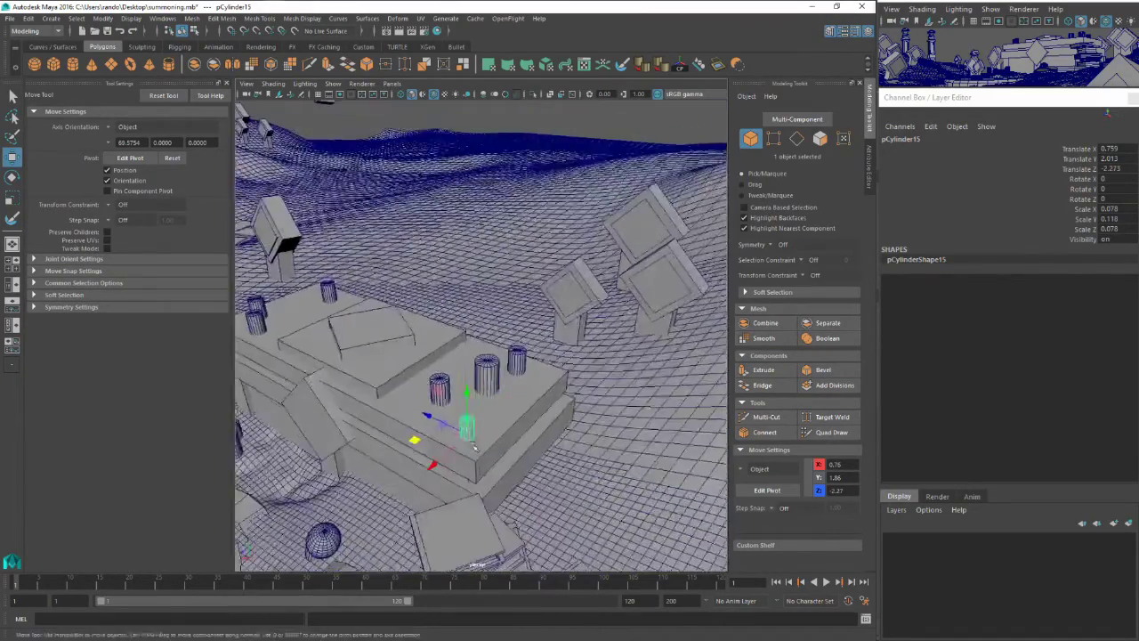
{"action": "middle_click_drag", "start_coordinate": [456, 443], "coordinate": [543, 385], "text": "alt"}
{"action": "right_click_drag", "start_coordinate": [543, 384], "coordinate": [391, 414], "text": "alt"}
{"action": "middle_click_drag", "start_coordinate": [392, 414], "coordinate": [500, 373], "text": "alt"}
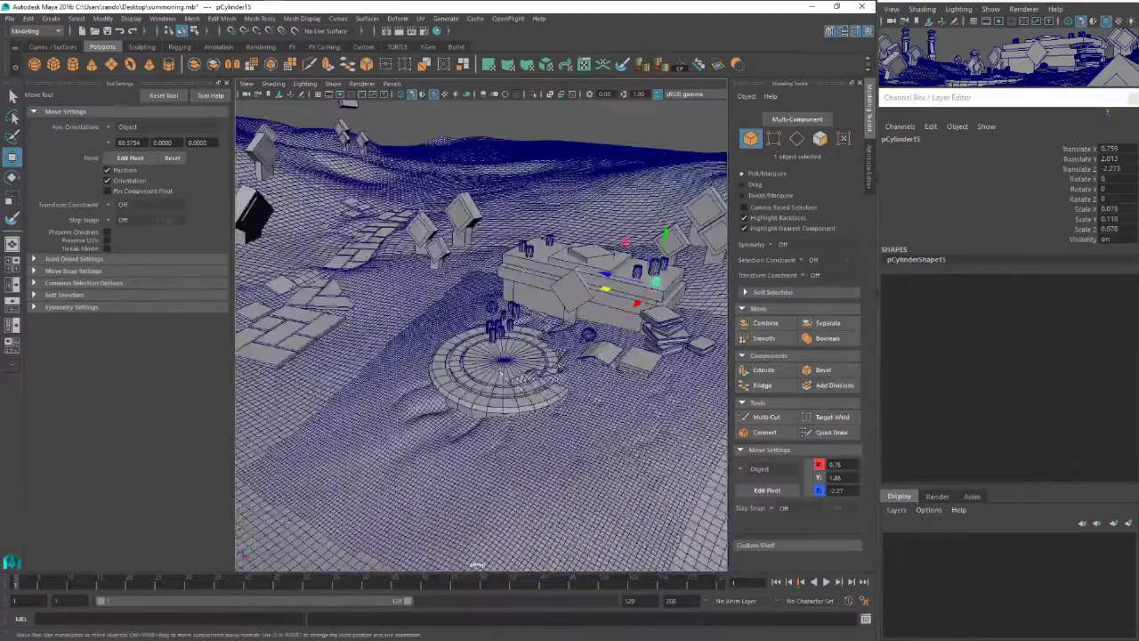
{"action": "left_click", "coordinate": [524, 253]}
{"action": "key", "text": "f"}
{"action": "left_click_drag", "start_coordinate": [534, 273], "coordinate": [526, 222], "text": "alt"}
{"action": "right_click_drag", "start_coordinate": [569, 294], "coordinate": [488, 316], "text": "alt"}
{"action": "left_click_drag", "start_coordinate": [482, 320], "coordinate": [480, 335]}
{"action": "left_click", "coordinate": [560, 383]}
{"action": "key", "text": "r"}
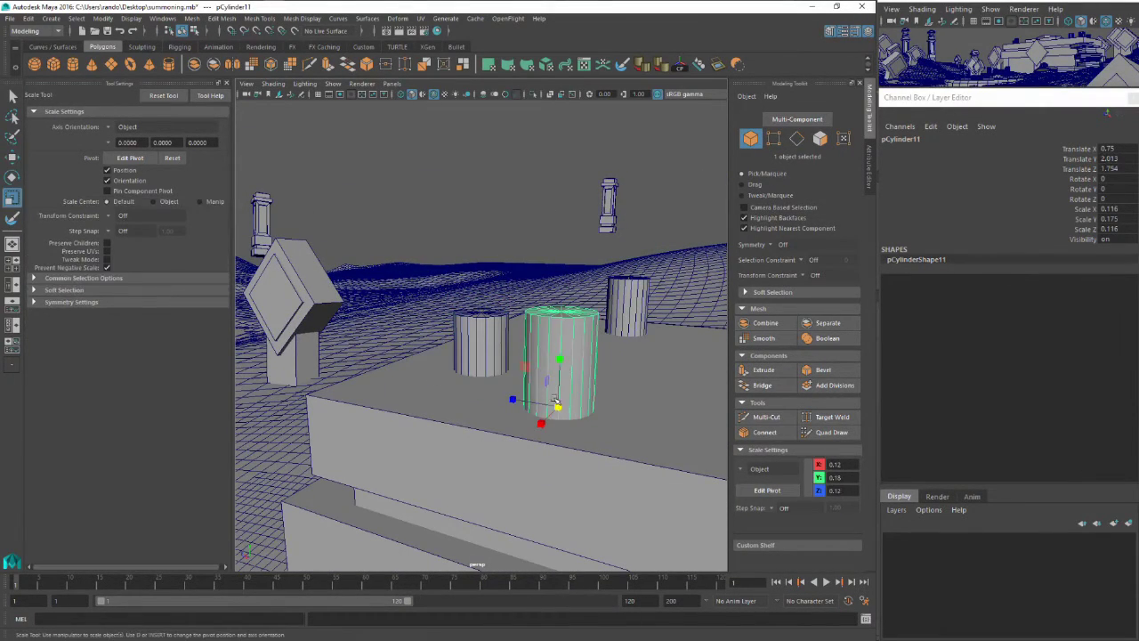
{"action": "mouse_move", "coordinate": [558, 406]}
{"action": "left_mouse_down"}
{"action": "mouse_move", "coordinate": [571, 409]}
{"action": "mouse_move", "coordinate": [545, 419]}
{"action": "left_mouse_up"}
{"action": "key", "text": "w"}
Add two slimmer copies, scaled about 0.091 × 0.195 × 0.091, at about X 0.29, Z 1.49 and X -0.19, Z 1.94 on the altar
{"action": "key", "text": "ctrl+d"}
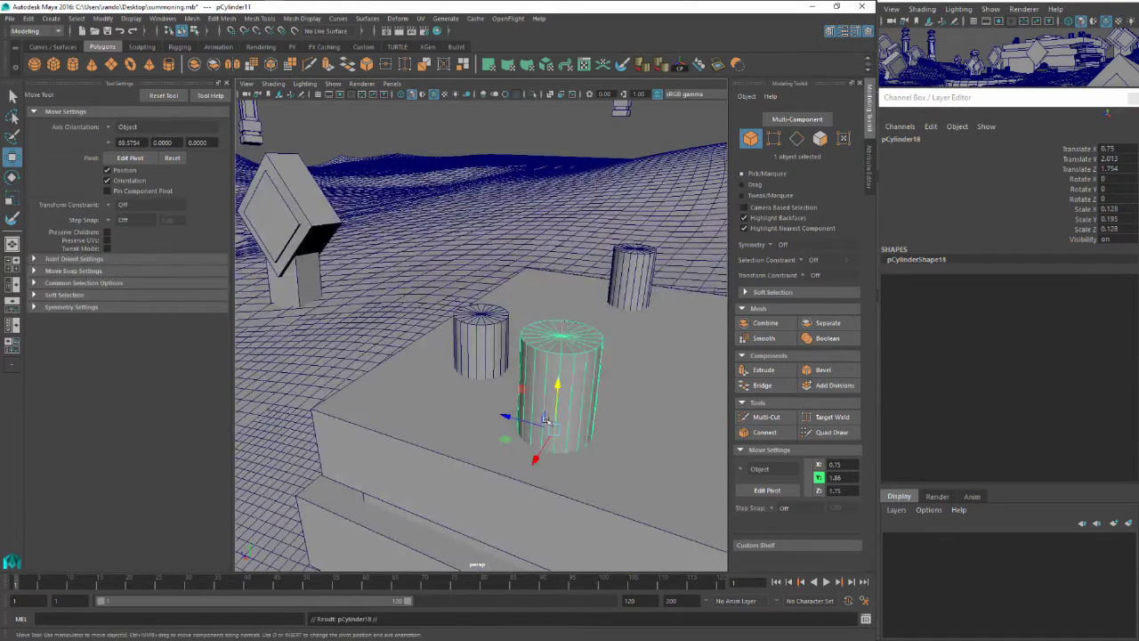
{"action": "middle_click_drag", "start_coordinate": [504, 438], "coordinate": [665, 381]}
{"action": "key", "text": "r"}
{"action": "left_click_drag", "start_coordinate": [623, 376], "coordinate": [615, 397]}
{"action": "key", "text": "w"}
{"action": "scroll", "coordinate": [615, 396], "scroll_direction": "down", "scroll_amount": 5}
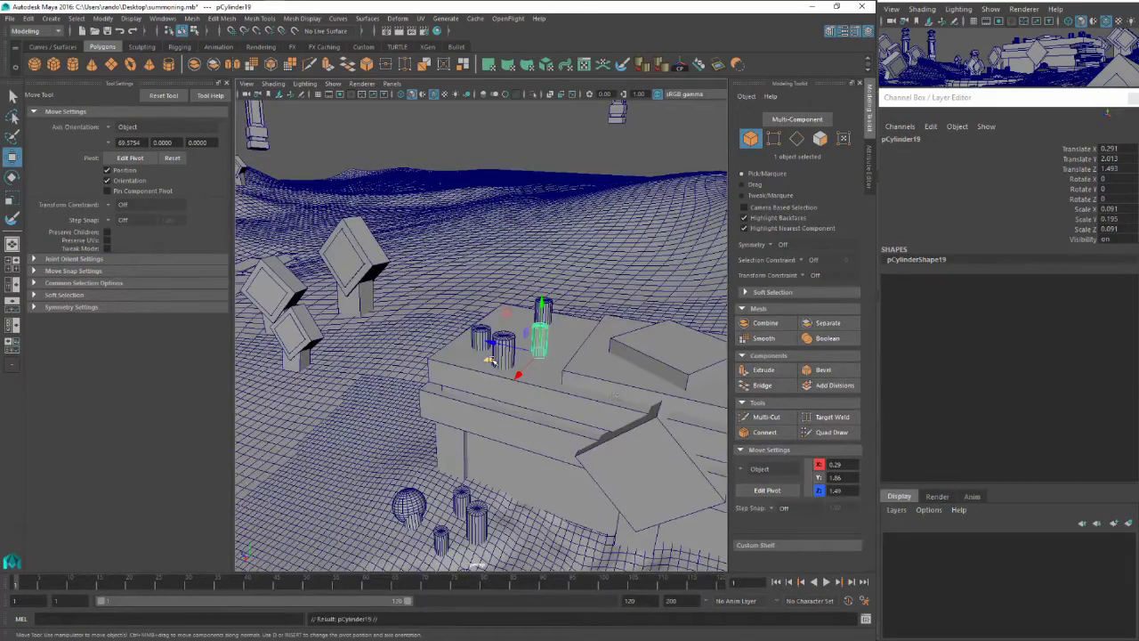
{"action": "left_click_drag", "start_coordinate": [491, 360], "coordinate": [473, 338]}
Duplicate a slim platform cylinder onto the ground across the platform, placing a second copy at about X 3.67, Z -1.41
{"action": "left_click_drag", "start_coordinate": [522, 389], "coordinate": [497, 303], "text": "alt"}
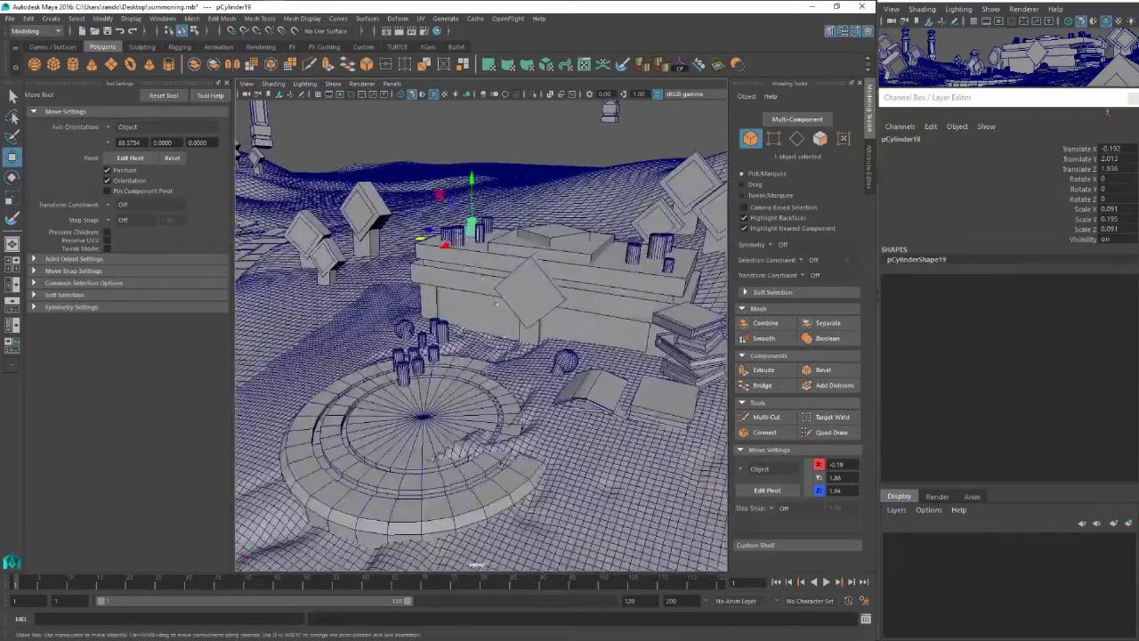
{"action": "left_click", "coordinate": [422, 364]}
{"action": "key", "text": "f"}
{"action": "scroll", "coordinate": [455, 405], "scroll_direction": "down", "scroll_amount": 10}
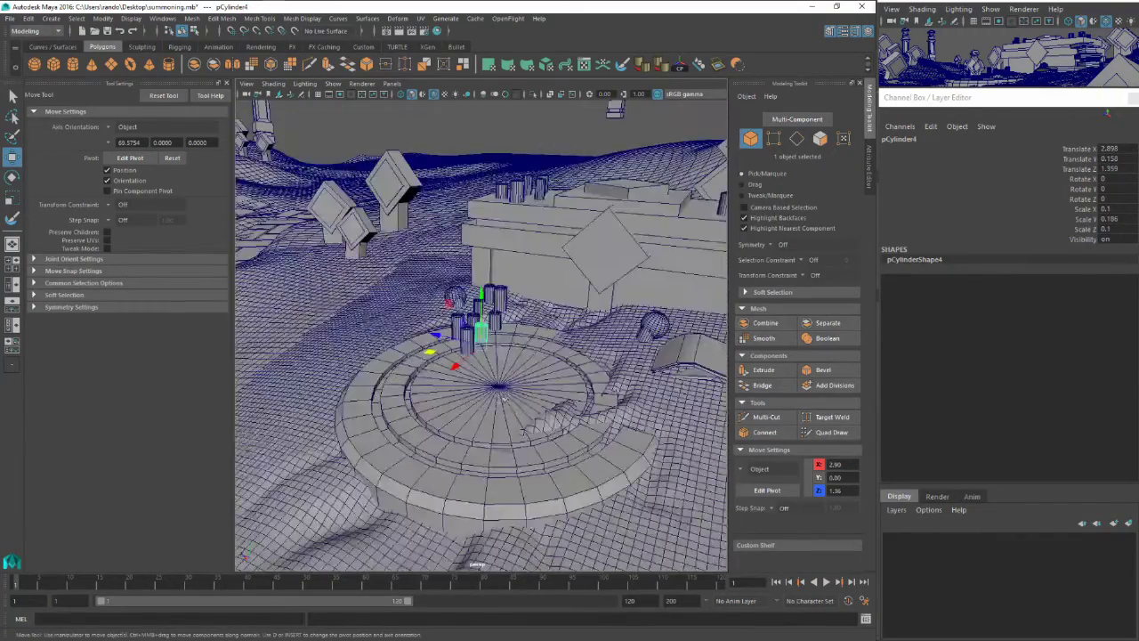
{"action": "left_click_drag", "start_coordinate": [477, 384], "coordinate": [550, 427], "text": "alt"}
{"action": "middle_click_drag", "start_coordinate": [550, 426], "coordinate": [434, 422], "text": "alt"}
{"action": "left_click_drag", "start_coordinate": [330, 371], "coordinate": [532, 386]}
{"action": "key", "text": "ctrl+d"}
{"action": "key", "text": "f"}
{"action": "scroll", "coordinate": [471, 398], "scroll_direction": "down", "scroll_amount": 10}
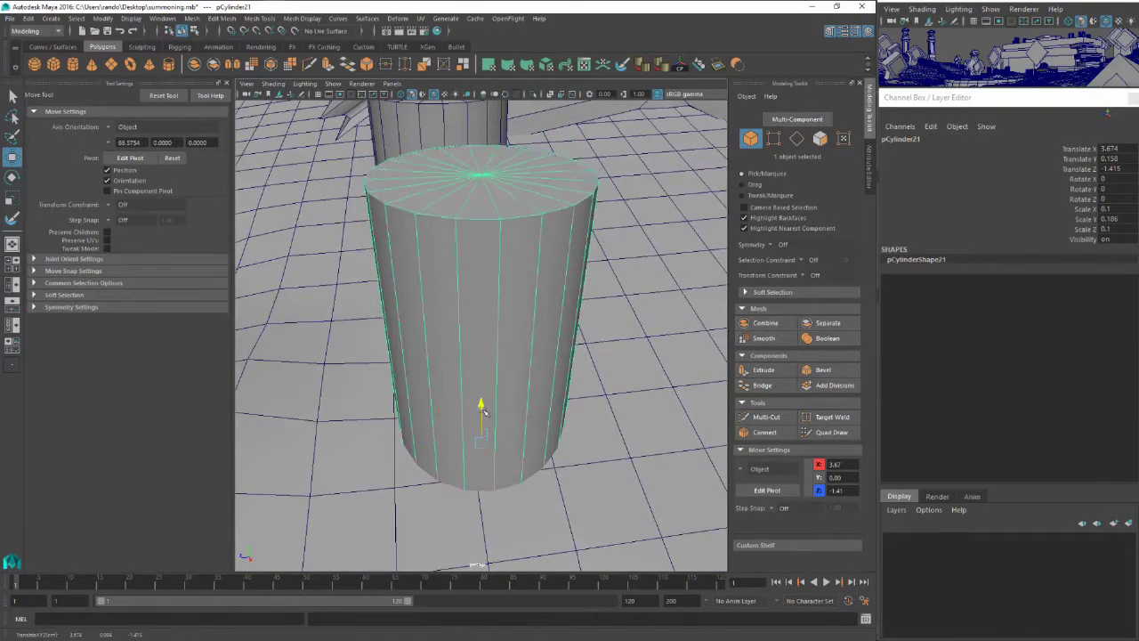
Widen the ground cylinder to about 0.14 on X and Z and duplicate it beside the platform at about X 3.21, Y 0.06, Z -0.93
{"action": "key", "text": "r"}
{"action": "left_click_drag", "start_coordinate": [447, 418], "coordinate": [445, 472]}
{"action": "key", "text": "w"}
{"action": "key", "text": "ctrl+d"}
{"action": "left_click_drag", "start_coordinate": [450, 407], "coordinate": [329, 319]}
{"action": "middle_click_drag", "start_coordinate": [328, 319], "coordinate": [425, 454], "text": "alt"}
{"action": "left_click_drag", "start_coordinate": [425, 454], "coordinate": [434, 361], "text": "alt"}
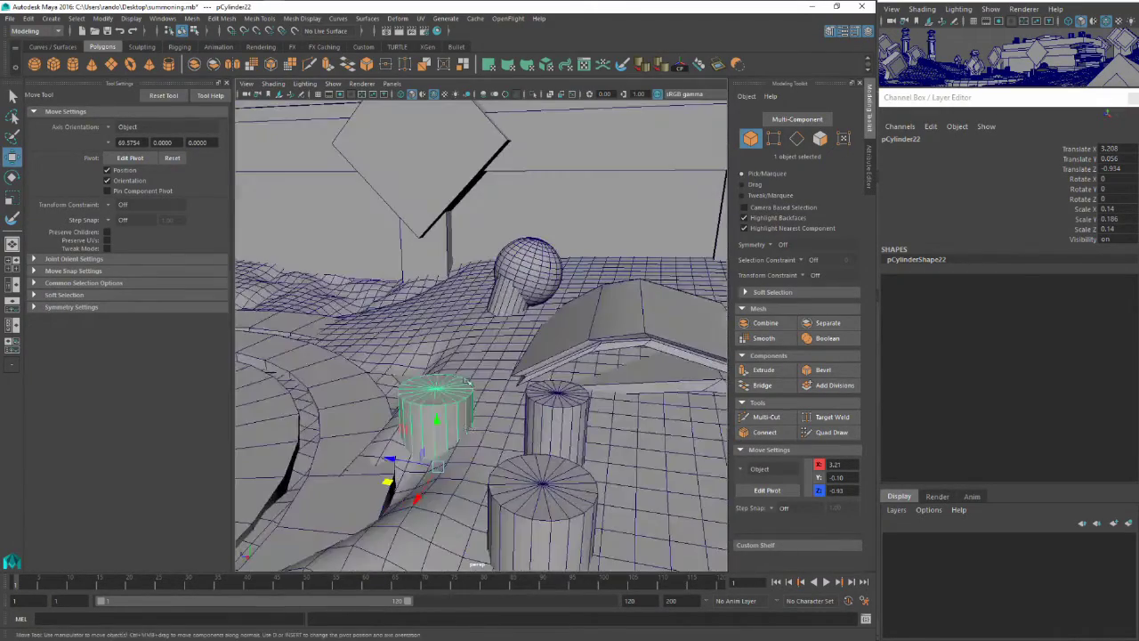
Scale the new copy to about 0.121 × 0.16 × 0.121 and shift it to about X 3.23, Z -0.85
{"action": "key", "text": "r"}
{"action": "left_click_drag", "start_coordinate": [435, 466], "coordinate": [412, 443]}
{"action": "key", "text": "w"}
{"action": "middle_click_drag", "start_coordinate": [411, 443], "coordinate": [486, 418], "text": "alt"}
{"action": "scroll", "coordinate": [487, 418], "scroll_direction": "down", "scroll_amount": 4}
Lower the cylinder at the outer edge of the platform cluster to about Y -0.06
{"action": "left_click_drag", "start_coordinate": [487, 418], "coordinate": [436, 407], "text": "alt"}
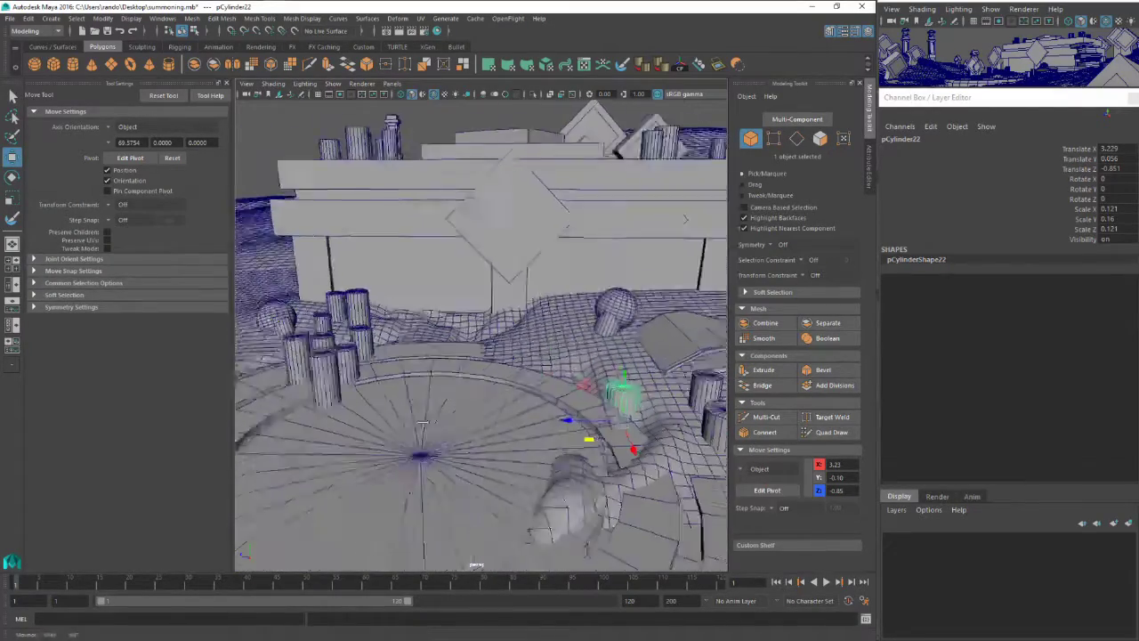
{"action": "middle_click_drag", "start_coordinate": [437, 407], "coordinate": [541, 421], "text": "alt"}
{"action": "left_click", "coordinate": [456, 382]}
{"action": "left_click_drag", "start_coordinate": [427, 391], "coordinate": [441, 371], "text": "alt"}
{"action": "left_click_drag", "start_coordinate": [441, 370], "coordinate": [395, 398], "text": "alt"}
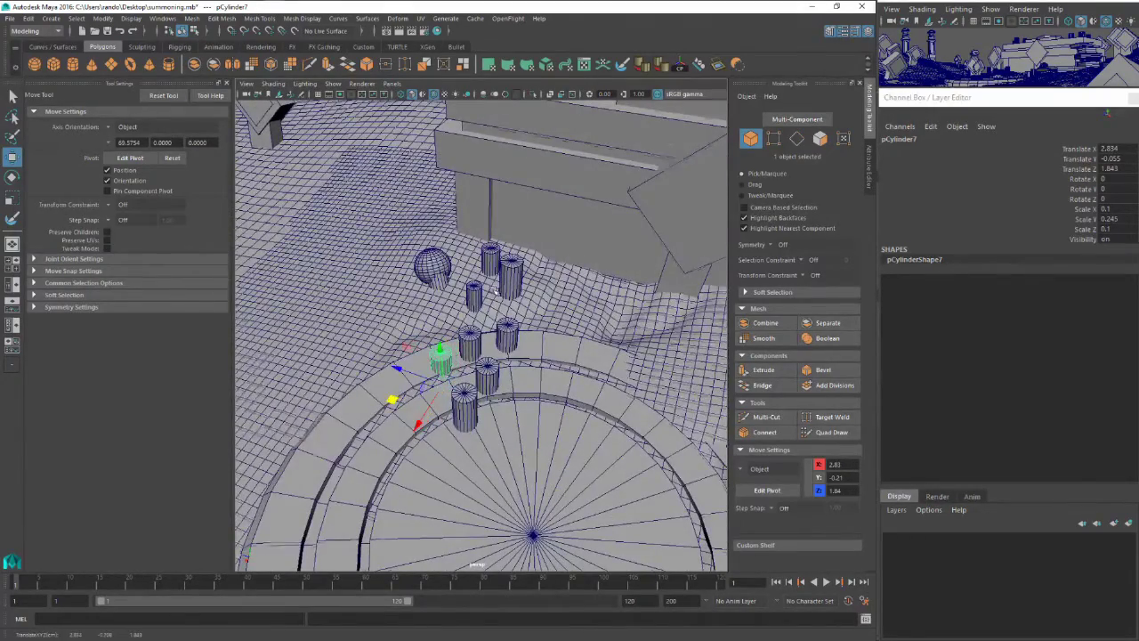
Copy the ball prop to about X -3.36, Y -0.73, Z 1.36 beside the cylinders, scale it to 0.355 and rotate it about 15, 30, 33 degrees
{"action": "middle_click_drag", "start_coordinate": [487, 301], "coordinate": [537, 340], "text": "alt"}
{"action": "left_click", "coordinate": [425, 329]}
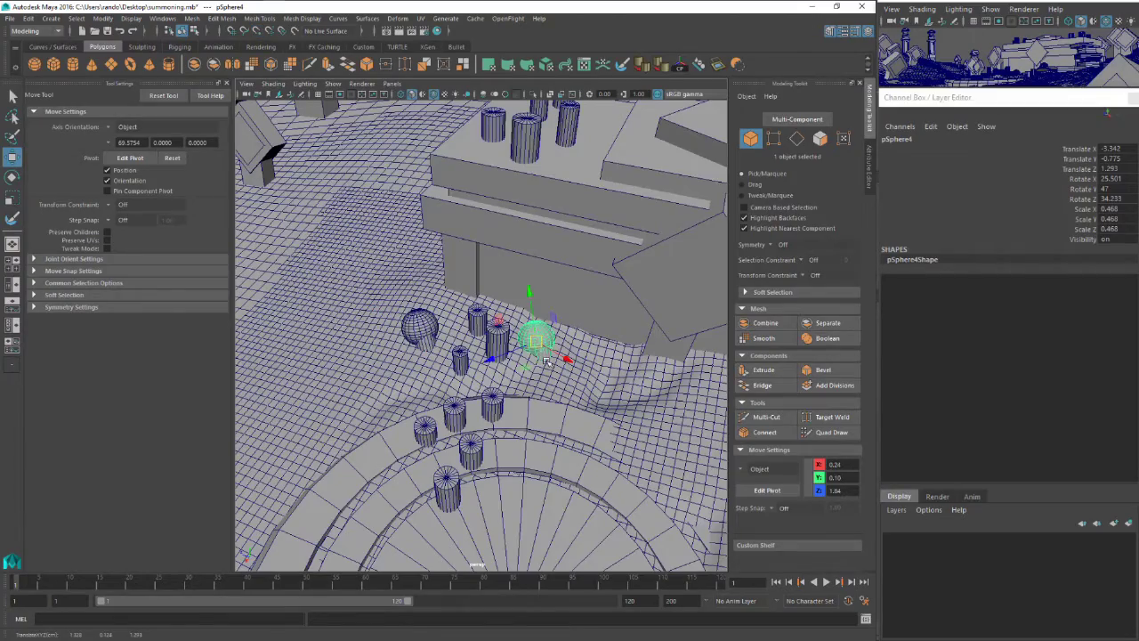
{"action": "scroll", "coordinate": [534, 361], "scroll_direction": "up", "scroll_amount": 3}
{"action": "left_click_drag", "start_coordinate": [572, 347], "coordinate": [578, 406]}
{"action": "middle_click_drag", "start_coordinate": [578, 406], "coordinate": [520, 384], "text": "alt"}
{"action": "key", "text": "r"}
{"action": "left_click_drag", "start_coordinate": [535, 378], "coordinate": [524, 406]}
{"action": "key", "text": "e"}
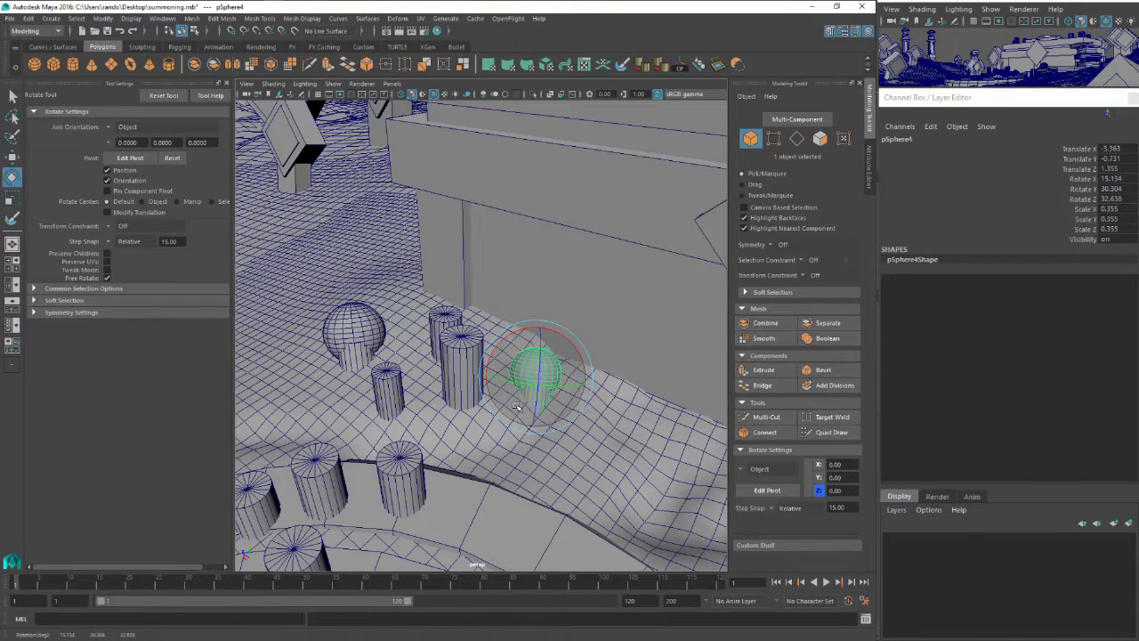
Replace the larger ball prop beside the cylinder cluster with a duplicate of the smaller one
{"action": "left_click", "coordinate": [354, 331]}
{"action": "key", "text": "Delete"}
{"action": "left_click", "coordinate": [547, 375]}
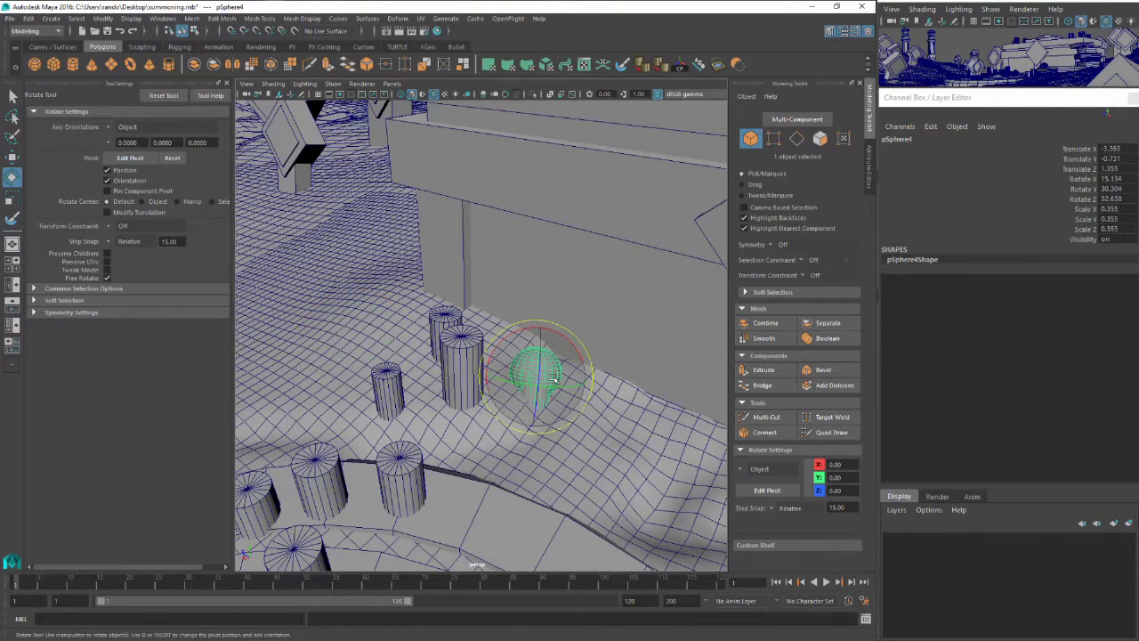
{"action": "key", "text": "ctrl+d"}
{"action": "key", "text": "w"}
{"action": "left_click_drag", "start_coordinate": [539, 374], "coordinate": [569, 383]}
{"action": "left_click", "coordinate": [492, 374]}
{"action": "right_click_drag", "start_coordinate": [570, 383], "coordinate": [488, 383], "text": "alt"}
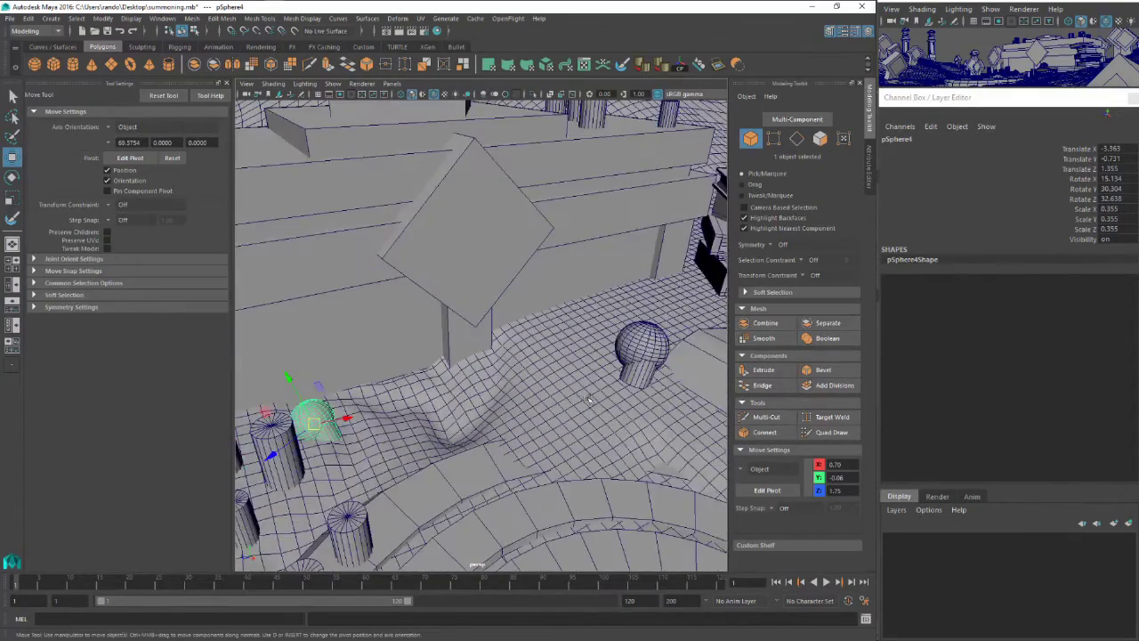
Move the open book onto the platform's rim at about X -1.72, Y -0.61, Z -2.15 and tilt it about -14 degrees on Z
{"action": "scroll", "coordinate": [589, 399], "scroll_direction": "down", "scroll_amount": 5}
{"action": "left_click", "coordinate": [634, 355]}
{"action": "left_click_drag", "start_coordinate": [609, 372], "coordinate": [437, 485]}
{"action": "key", "text": "r"}
{"action": "right_click_drag", "start_coordinate": [438, 485], "coordinate": [507, 507], "text": "alt"}
{"action": "left_click_drag", "start_coordinate": [508, 507], "coordinate": [497, 363], "text": "alt"}
{"action": "key", "text": "w"}
{"action": "key", "text": "e"}
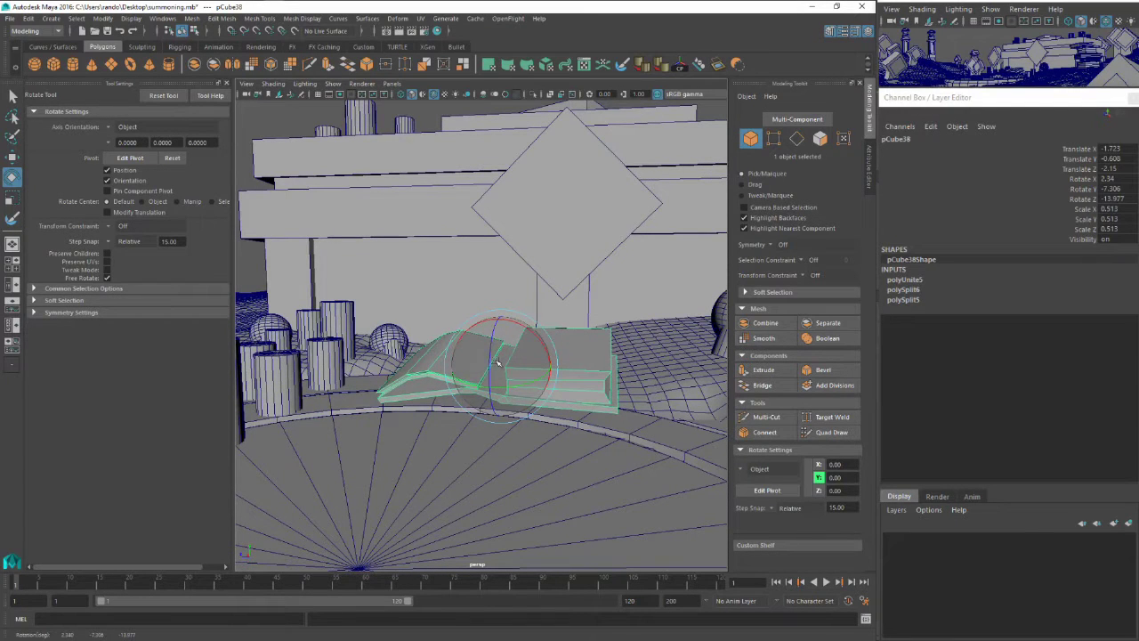
Lower the open book to about Y -0.70 and tilt it to about -17 degrees on Z so it rests on the rim
{"action": "key", "text": "w"}
{"action": "right_click_drag", "start_coordinate": [509, 362], "coordinate": [561, 382], "text": "alt"}
{"action": "left_click_drag", "start_coordinate": [534, 392], "coordinate": [454, 387], "text": "alt"}
{"action": "right_click_drag", "start_coordinate": [459, 388], "coordinate": [427, 378], "text": "alt"}
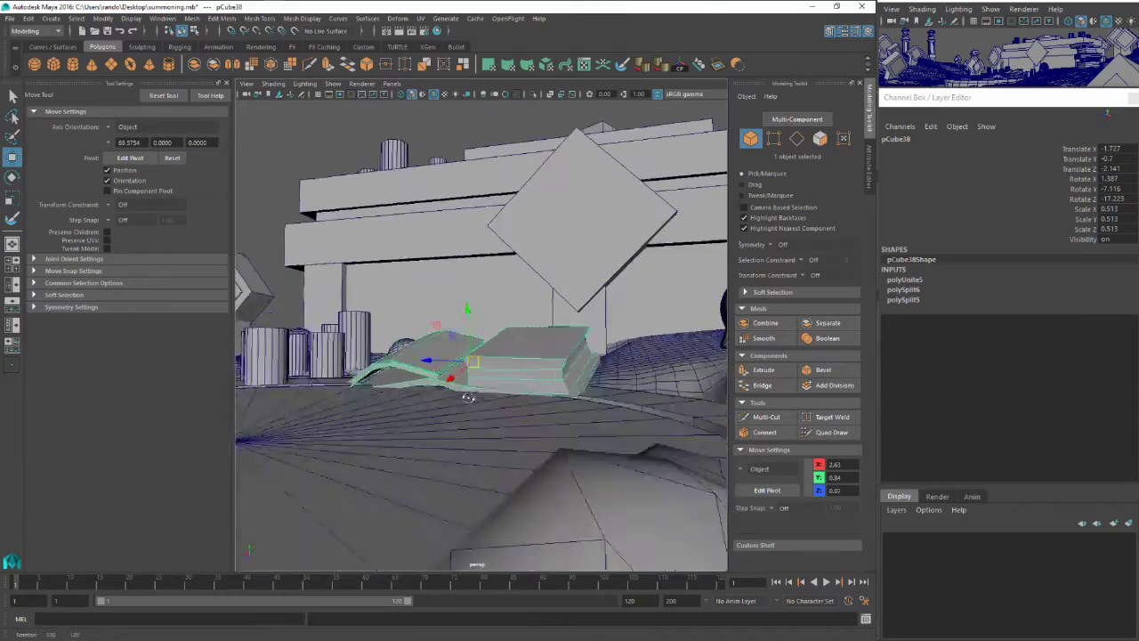
{"action": "left_click_drag", "start_coordinate": [469, 397], "coordinate": [503, 388], "text": "alt"}
{"action": "key", "text": "e"}
{"action": "left_click_drag", "start_coordinate": [504, 388], "coordinate": [445, 397], "text": "alt"}
Duplicate the small ball prop near the altar and move the copy to the platform's broken rim beside the open book
{"action": "left_click", "coordinate": [494, 325]}
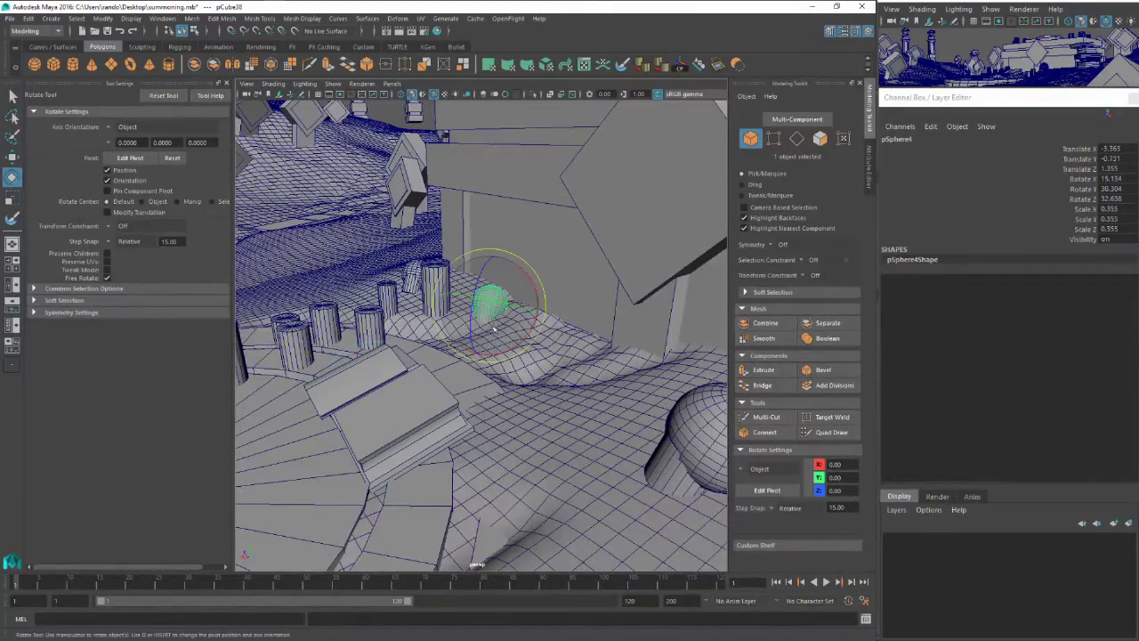
{"action": "key", "text": "ctrl+d"}
{"action": "key", "text": "w"}
{"action": "left_click_drag", "start_coordinate": [491, 307], "coordinate": [533, 548]}
{"action": "left_click_drag", "start_coordinate": [532, 548], "coordinate": [537, 504], "text": "alt"}
Rotate the ball copy to about 7, 12 and 47 degrees and settle it at about X -1.70, Y -0.97, Z -0.20
{"action": "key", "text": "e"}
{"action": "left_click_drag", "start_coordinate": [530, 557], "coordinate": [517, 531]}
{"action": "scroll", "coordinate": [583, 544], "scroll_direction": "down", "scroll_amount": 3}
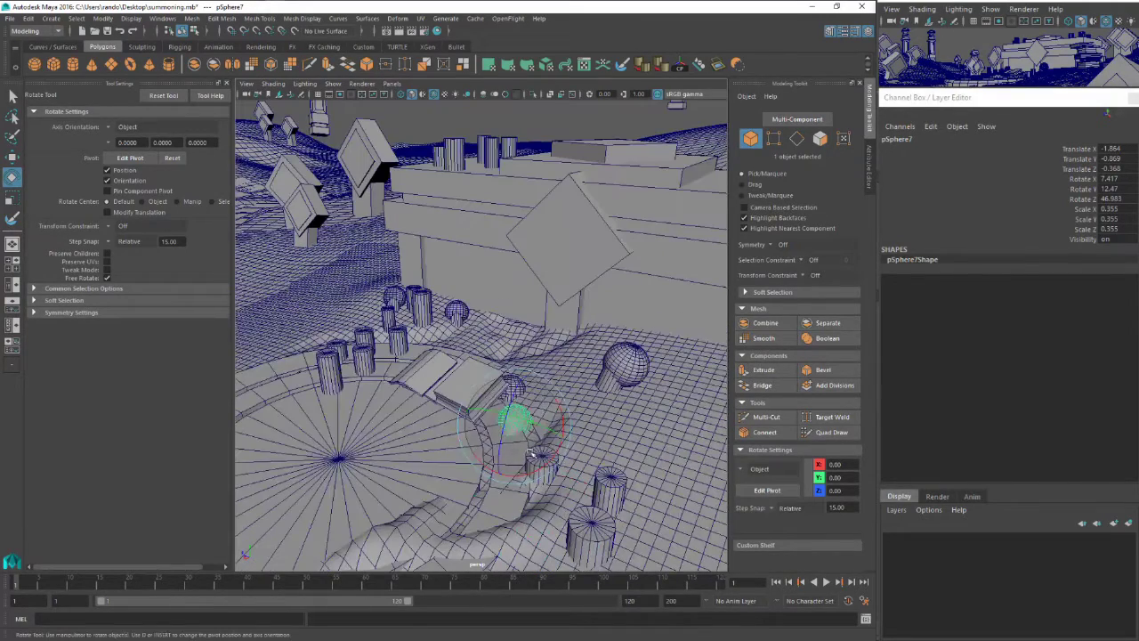
{"action": "key", "text": "w"}
{"action": "left_click_drag", "start_coordinate": [515, 427], "coordinate": [456, 383]}
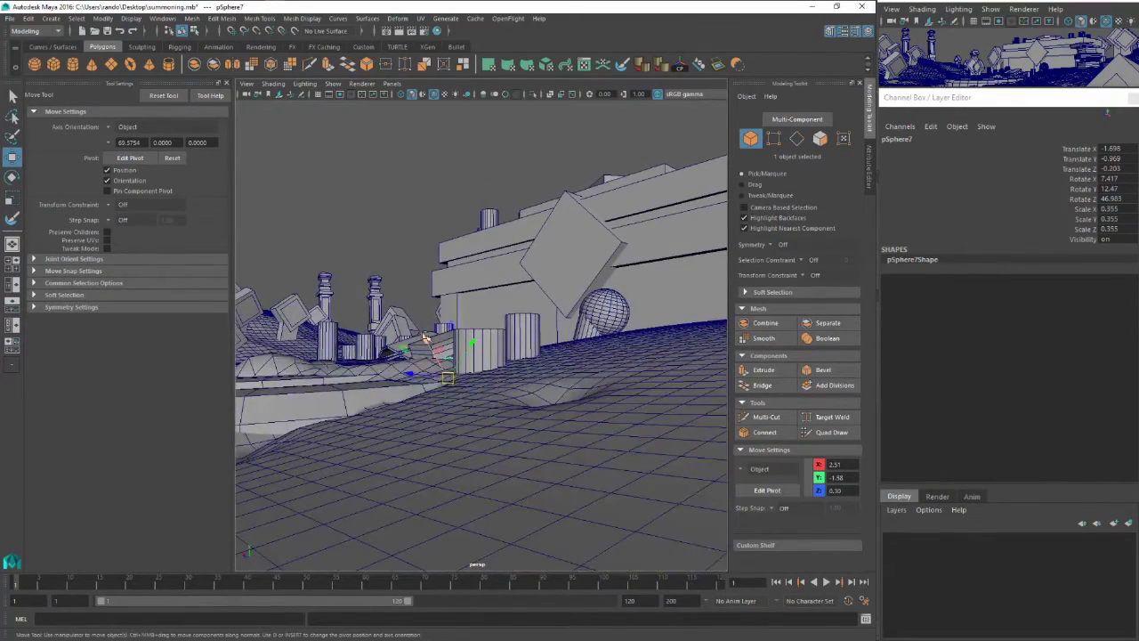
Rest the ball prop against the open book at about X -1.64, Y -0.74, Z -0.25, rotated about -11, -1 and 9 degrees
{"action": "left_click_drag", "start_coordinate": [426, 336], "coordinate": [497, 366]}
{"action": "key", "text": "e"}
{"action": "key", "text": "w"}
{"action": "key", "text": "f"}
{"action": "left_click_drag", "start_coordinate": [494, 321], "coordinate": [496, 291]}
{"action": "key", "text": "e"}
{"action": "key", "text": "w"}
{"action": "middle_click_drag", "start_coordinate": [496, 291], "coordinate": [542, 347], "text": "alt"}
{"action": "left_click_drag", "start_coordinate": [542, 348], "coordinate": [504, 315], "text": "alt"}
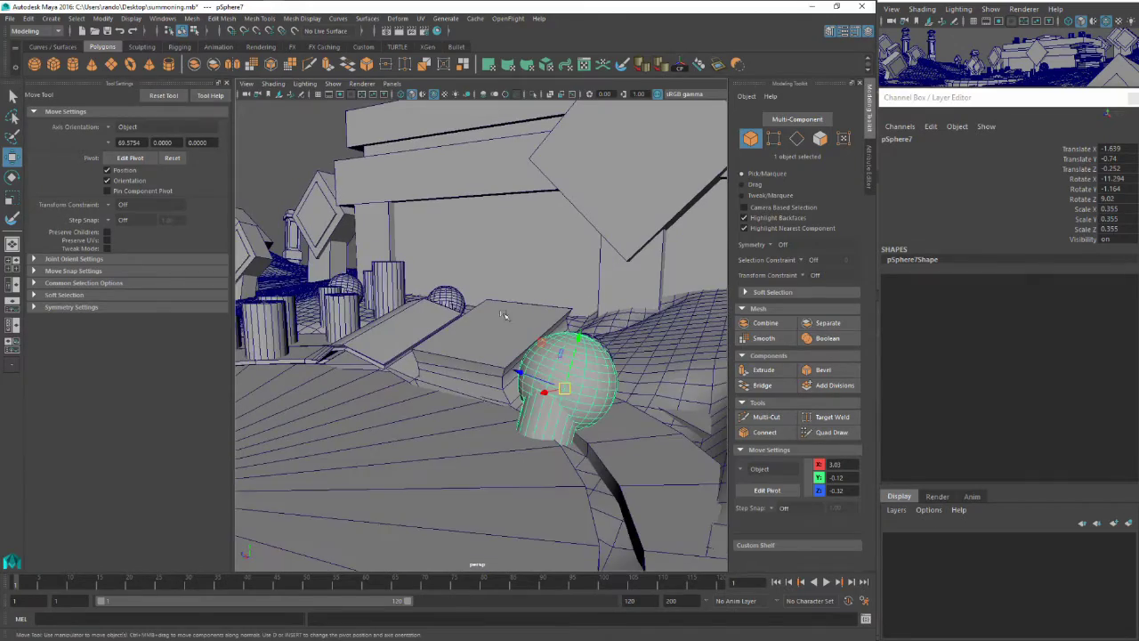
Duplicate the ball prop and place the copy between the open book and the cylinders at about X -1.86, Y -0.74, Z 1.11, rotated 12, 33, 28 degrees
{"action": "left_click_drag", "start_coordinate": [503, 356], "coordinate": [504, 397], "text": "alt"}
{"action": "right_click_drag", "start_coordinate": [504, 397], "coordinate": [463, 397], "text": "alt"}
{"action": "key", "text": "ctrl+d"}
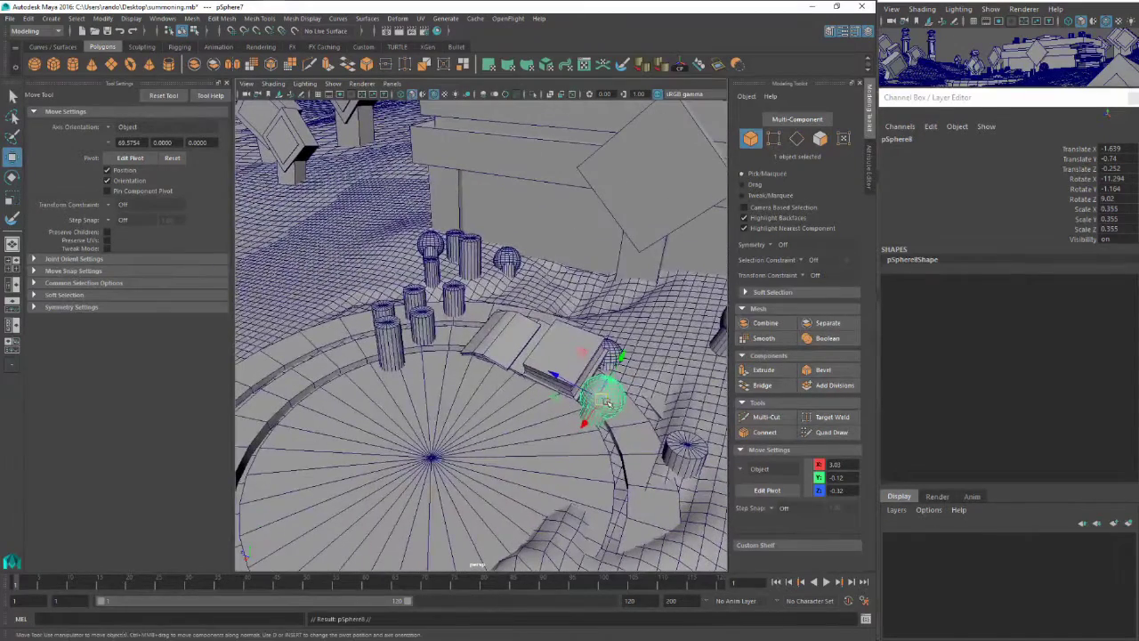
{"action": "left_click_drag", "start_coordinate": [606, 403], "coordinate": [601, 398]}
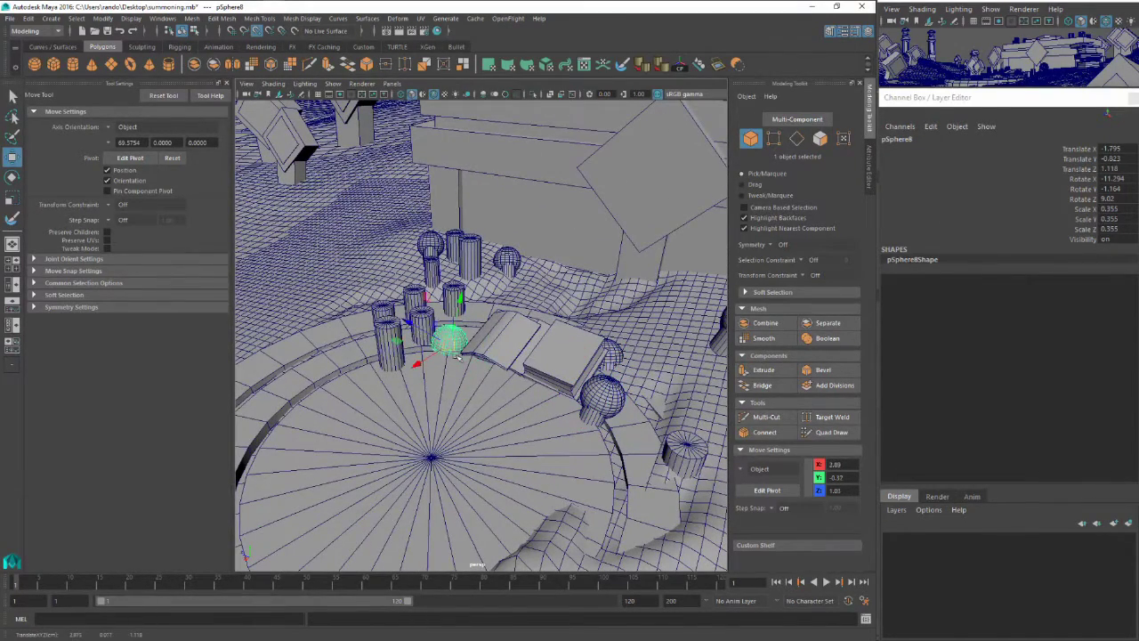
{"action": "key", "text": "e"}
{"action": "left_click_drag", "start_coordinate": [458, 355], "coordinate": [455, 319]}
{"action": "key", "text": "w"}
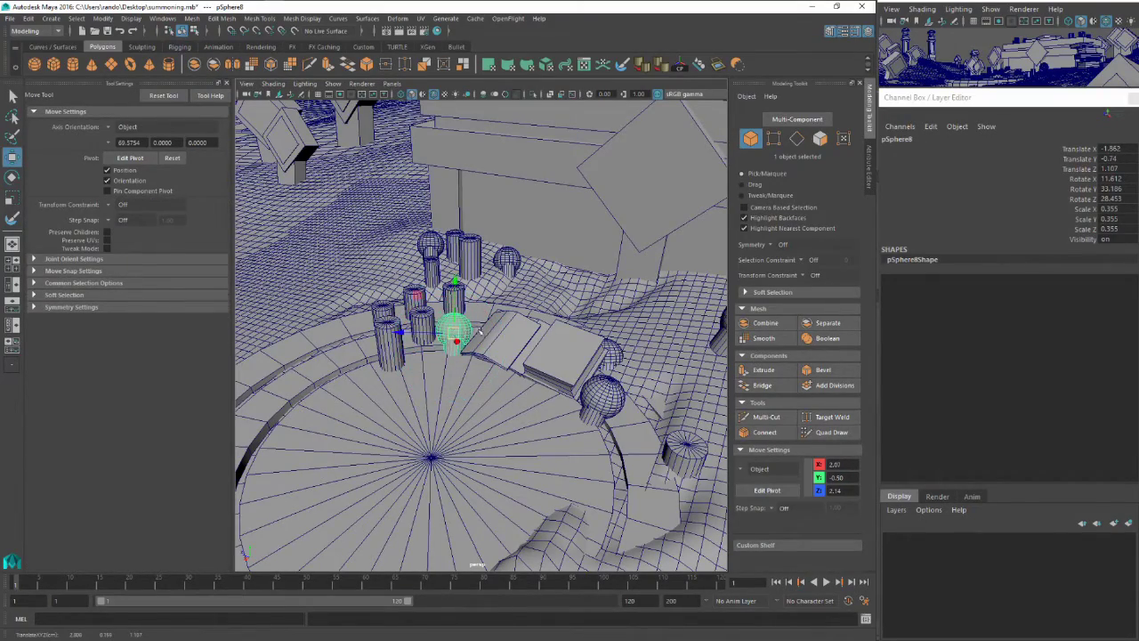
Duplicate the stack of five books beside the altar's corner and combine the copies into one mesh with a centred pivot
{"action": "scroll", "coordinate": [481, 331], "scroll_direction": "down", "scroll_amount": 4}
{"action": "middle_click_drag", "start_coordinate": [643, 308], "coordinate": [374, 383], "text": "alt"}
{"action": "left_click", "coordinate": [497, 403]}
{"action": "left_click", "coordinate": [539, 424], "text": "shift"}
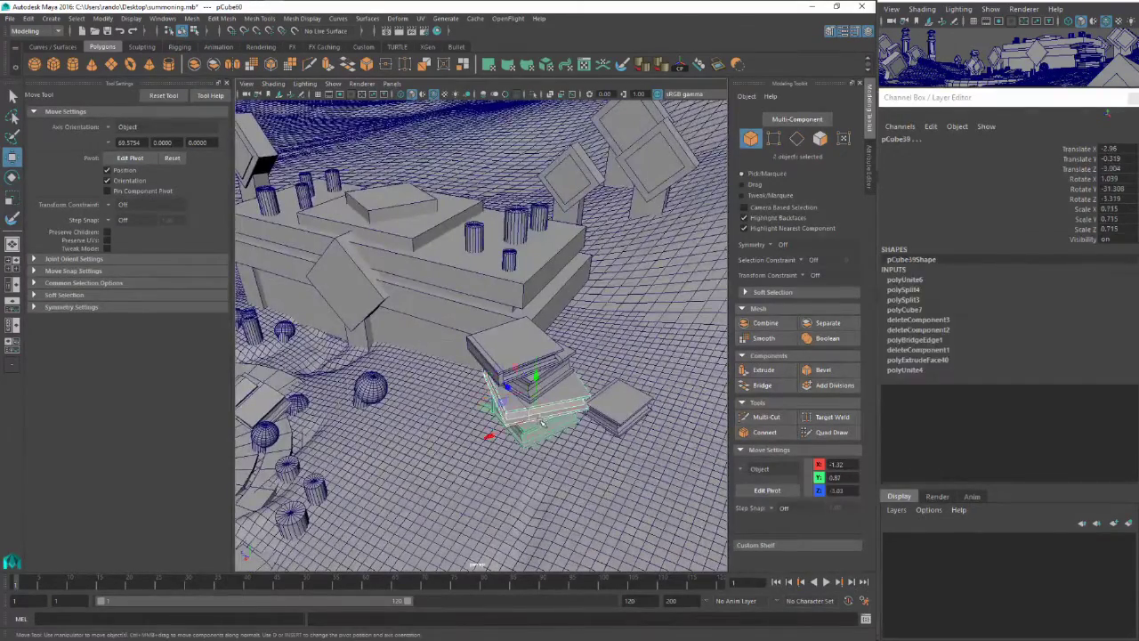
{"action": "left_click_drag", "start_coordinate": [541, 423], "coordinate": [549, 380], "text": "alt"}
{"action": "left_click", "coordinate": [559, 377], "text": "shift"}
{"action": "left_click", "coordinate": [553, 335], "text": "shift"}
{"action": "left_click", "coordinate": [504, 317], "text": "shift"}
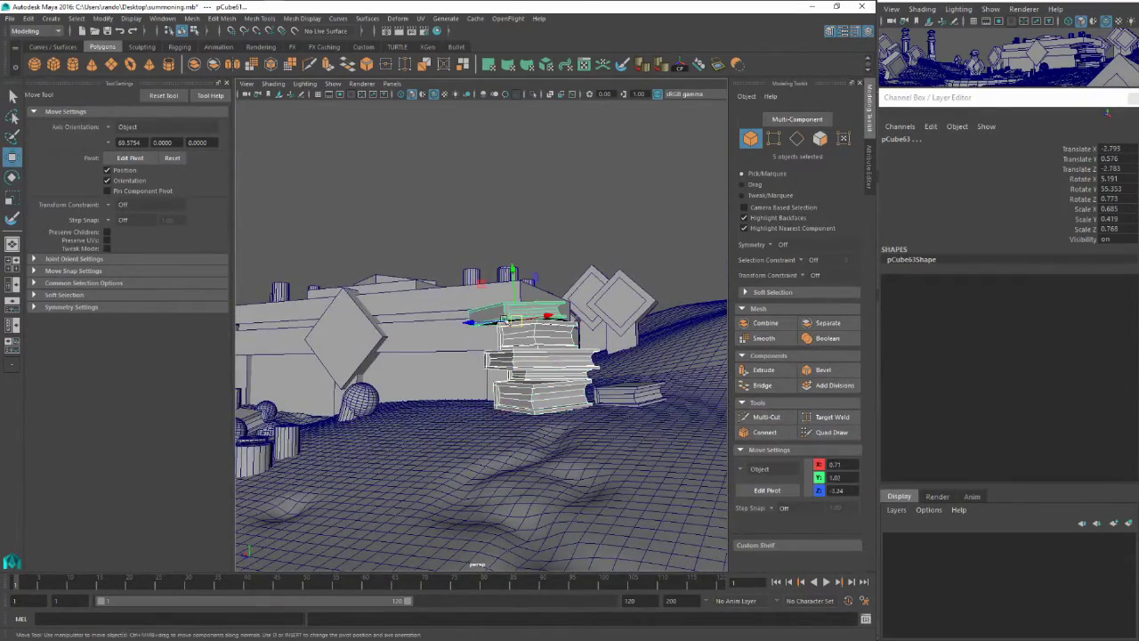
{"action": "left_click_drag", "start_coordinate": [503, 319], "coordinate": [506, 368], "text": "alt"}
{"action": "key", "text": "ctrl+d"}
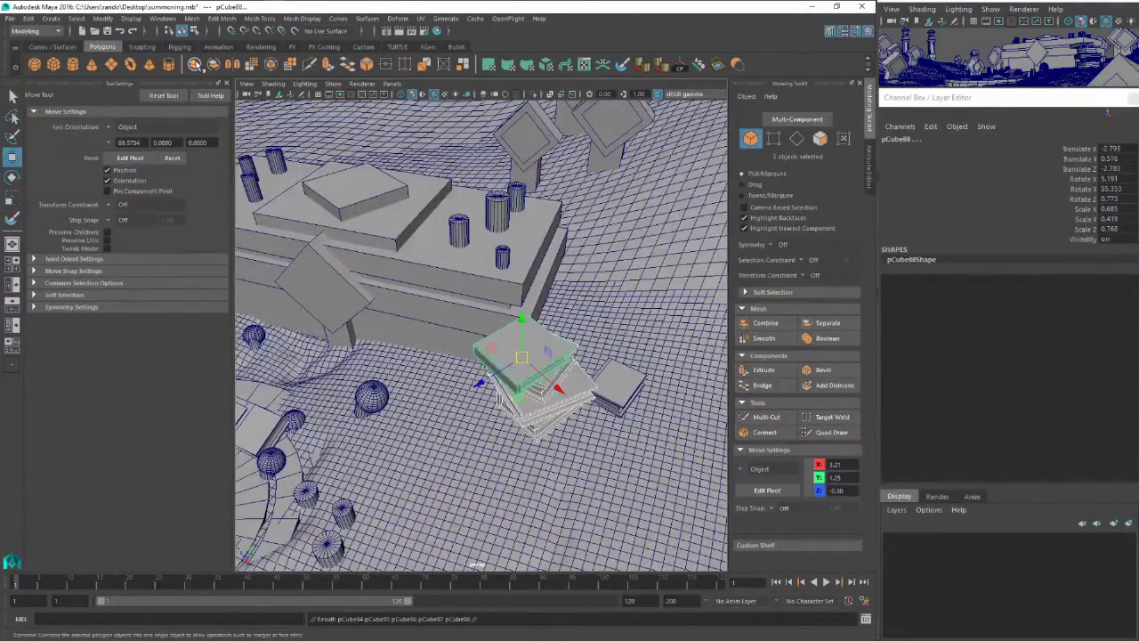
{"action": "left_click", "coordinate": [195, 65]}
{"action": "left_click", "coordinate": [661, 65]}
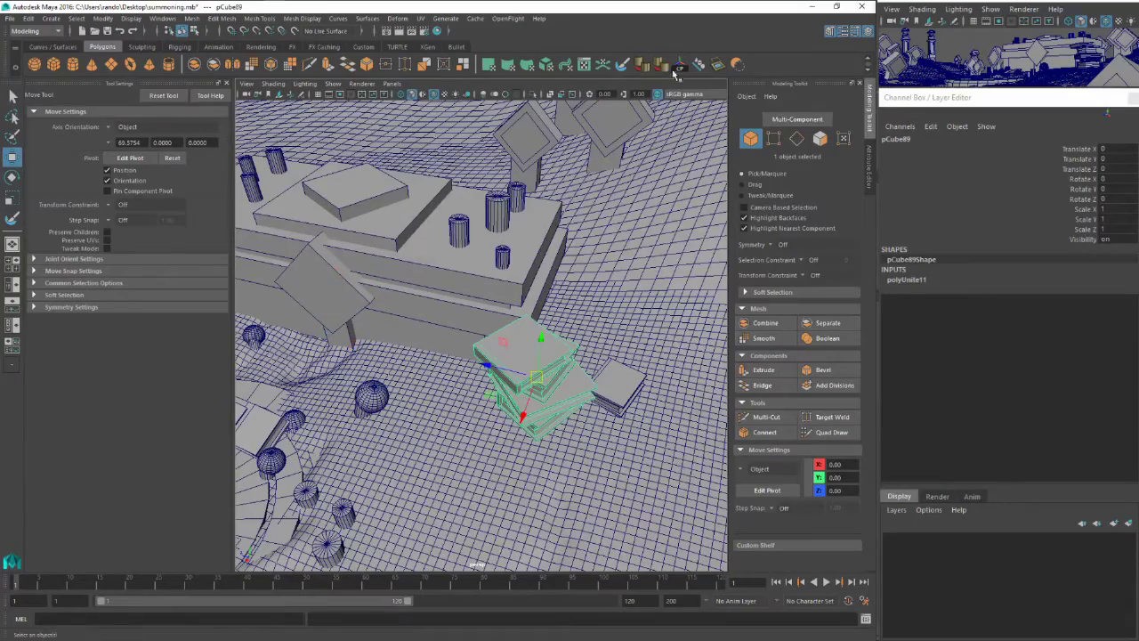
Move the combined book stack to the altar's opposite end, snap its pivot to the base and scale it to 0.707
{"action": "left_click_drag", "start_coordinate": [481, 394], "coordinate": [337, 386]}
{"action": "middle_click_drag", "start_coordinate": [336, 385], "coordinate": [505, 421], "text": "alt"}
{"action": "scroll", "coordinate": [506, 420], "scroll_direction": "down", "scroll_amount": 5}
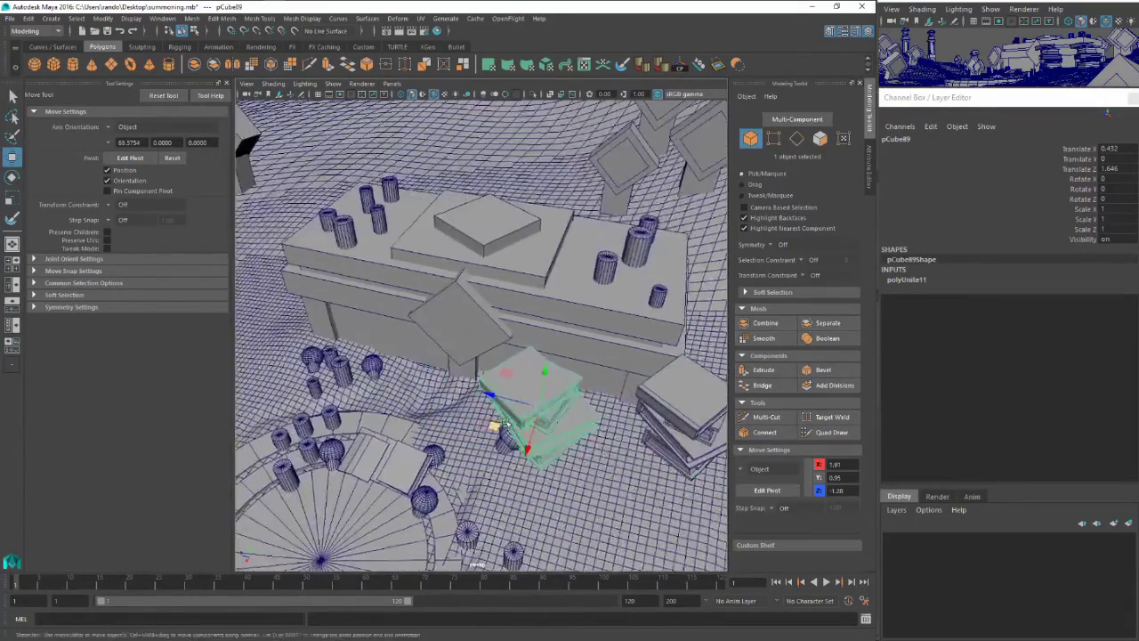
{"action": "left_click_drag", "start_coordinate": [517, 381], "coordinate": [518, 346], "text": "alt"}
{"action": "key", "text": "d"}
{"action": "left_click_drag", "start_coordinate": [518, 346], "coordinate": [387, 376], "text": "alt"}
{"action": "key", "text": "v"}
{"action": "key", "text": "r"}
{"action": "key", "text": "e"}
{"action": "key", "text": "w"}
{"action": "scroll", "coordinate": [388, 338], "scroll_direction": "down", "scroll_amount": 4}
Duplicate the small book stack and place the copy behind the large stack, rotated to about 23, -82 and -22 degrees
{"action": "key", "text": "ctrl+d"}
{"action": "key", "text": "v"}
{"action": "left_click_drag", "start_coordinate": [392, 317], "coordinate": [571, 328]}
{"action": "key", "text": "e"}
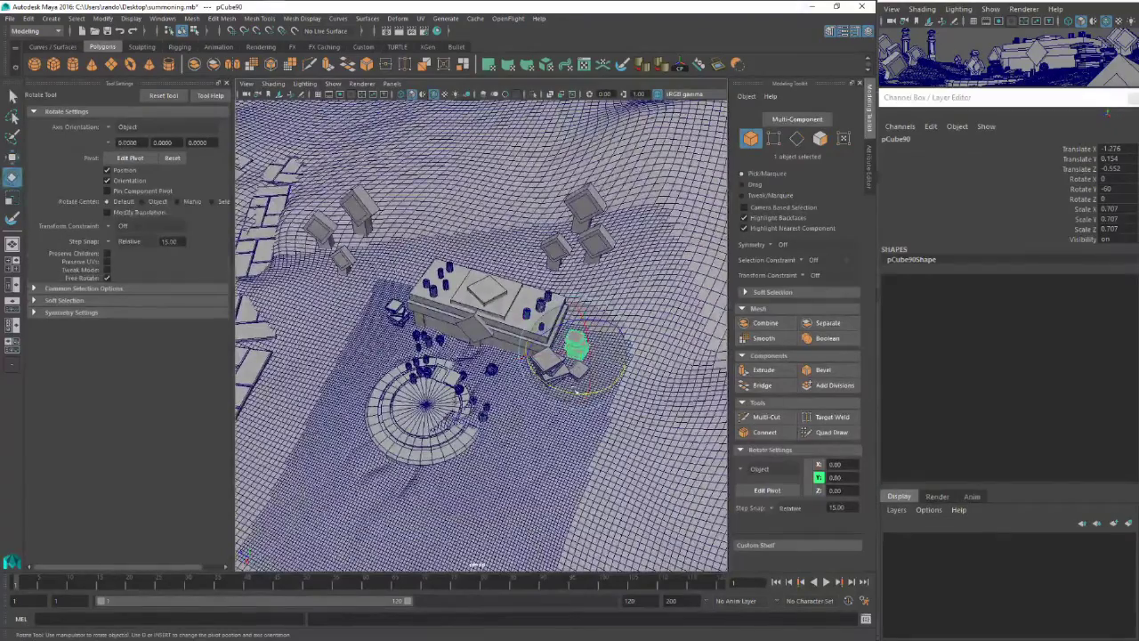
{"action": "mouse_move", "coordinate": [579, 392]}
{"action": "left_mouse_down"}
{"action": "mouse_move", "coordinate": [545, 396]}
{"action": "mouse_move", "coordinate": [564, 396]}
{"action": "mouse_move", "coordinate": [575, 347]}
{"action": "mouse_move", "coordinate": [582, 405]}
{"action": "left_mouse_up"}
{"action": "key", "text": "w"}
{"action": "key", "text": "e"}
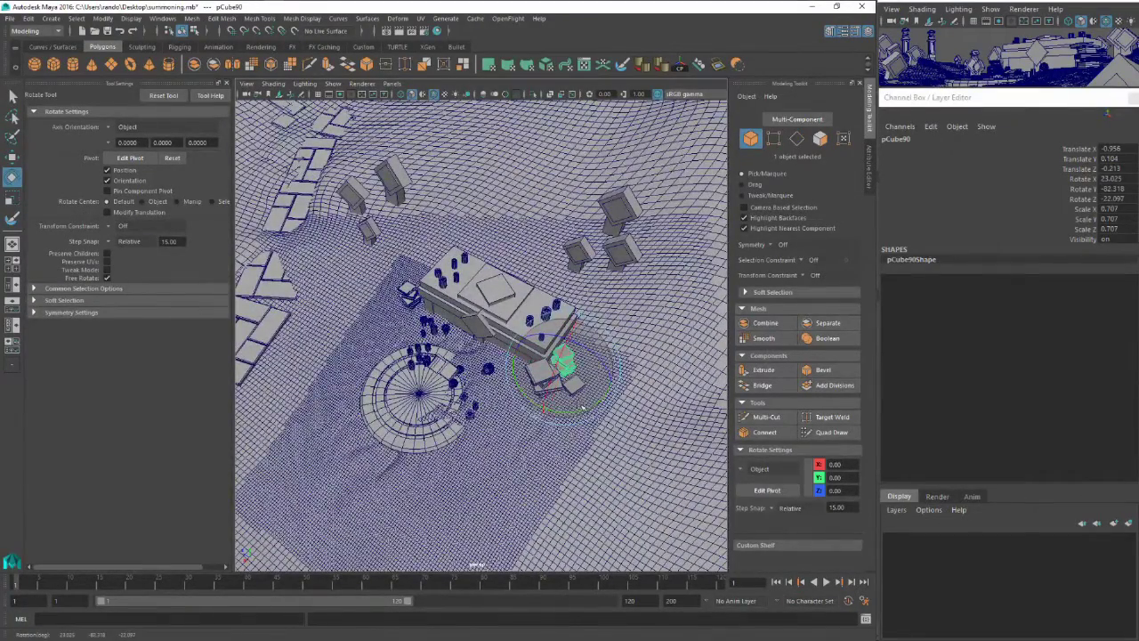
Stretch the copied book stack to 0.857 on Y and rotate it to about -129, -80 and 129 degrees
{"action": "key", "text": "f"}
{"action": "key", "text": "r"}
{"action": "mouse_move", "coordinate": [481, 356]}
{"action": "left_mouse_down"}
{"action": "mouse_move", "coordinate": [487, 327]}
{"action": "mouse_move", "coordinate": [496, 347]}
{"action": "left_mouse_up"}
{"action": "key", "text": "e"}
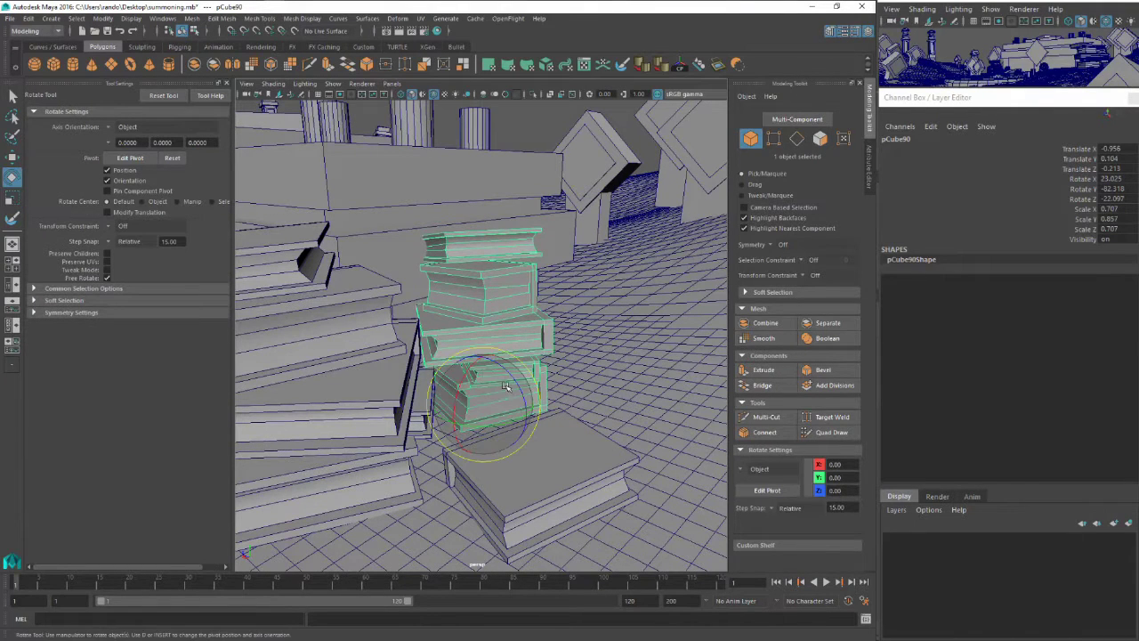
{"action": "left_click_drag", "start_coordinate": [501, 390], "coordinate": [477, 433]}
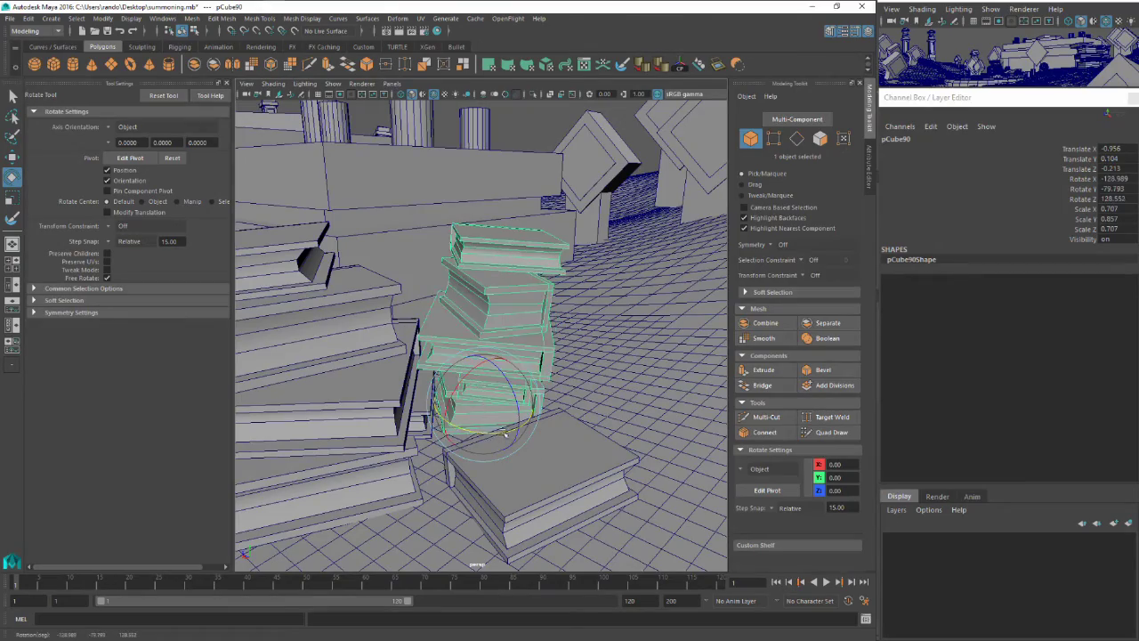
Duplicate the loose book beside the stacks, raise the copy to about Y -0.10 and scale it to about 0.737, 0.371 and 0.671
{"action": "left_click", "coordinate": [559, 465]}
{"action": "scroll", "coordinate": [561, 465], "scroll_direction": "down", "scroll_amount": 4}
{"action": "left_click_drag", "start_coordinate": [562, 465], "coordinate": [543, 356], "text": "alt"}
{"action": "key", "text": "w"}
{"action": "key", "text": "f"}
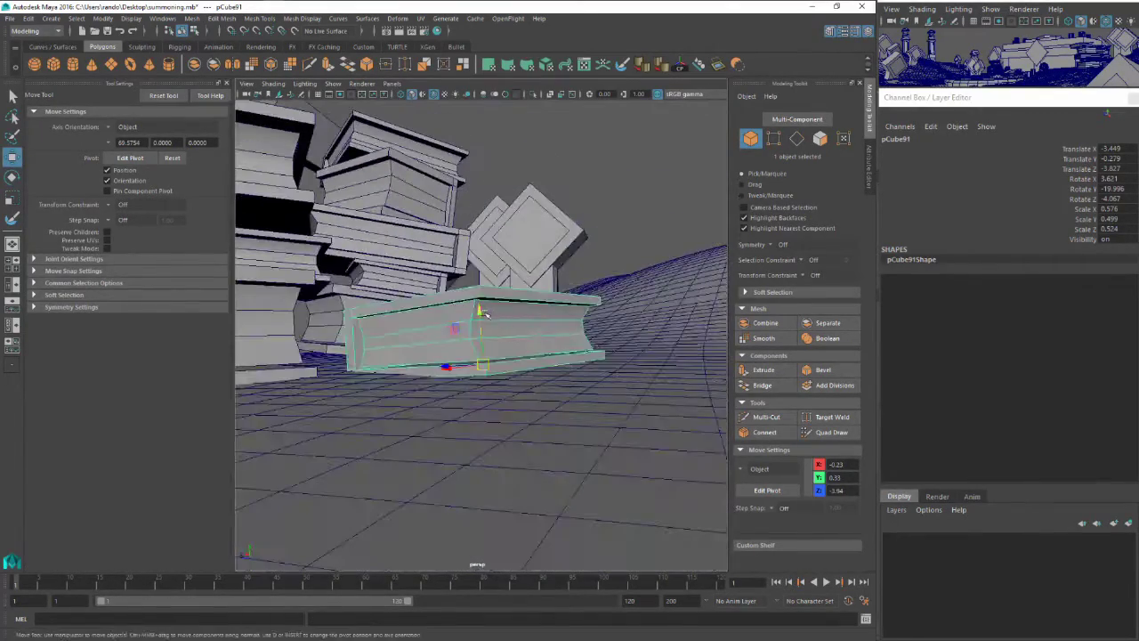
{"action": "left_click_drag", "start_coordinate": [481, 311], "coordinate": [486, 354]}
{"action": "key", "text": "r"}
{"action": "left_click_drag", "start_coordinate": [427, 323], "coordinate": [413, 328]}
{"action": "key", "text": "e"}
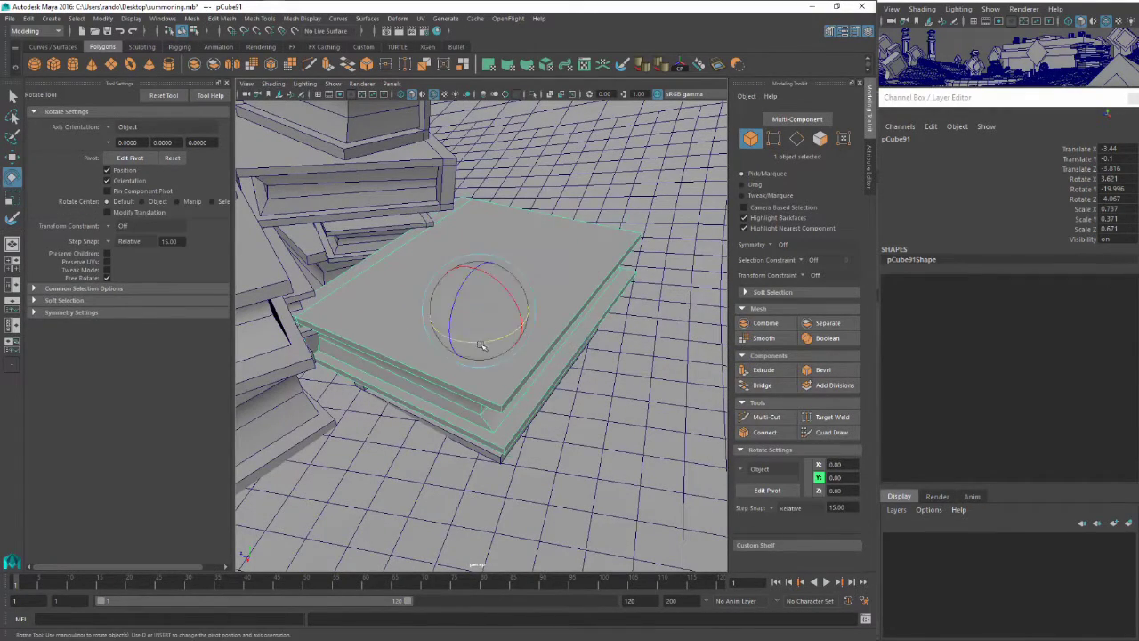
Tilt the book copy to about -5, -7 and -19 degrees and lean it on the loose book at about X -3.39, Y -0.09, Z -4.15
{"action": "left_click_drag", "start_coordinate": [480, 343], "coordinate": [492, 338]}
{"action": "key", "text": "w"}
{"action": "left_click_drag", "start_coordinate": [492, 338], "coordinate": [560, 363], "text": "alt"}
{"action": "left_click_drag", "start_coordinate": [543, 401], "coordinate": [532, 330], "text": "alt"}
{"action": "scroll", "coordinate": [508, 348], "scroll_direction": "down", "scroll_amount": 5}
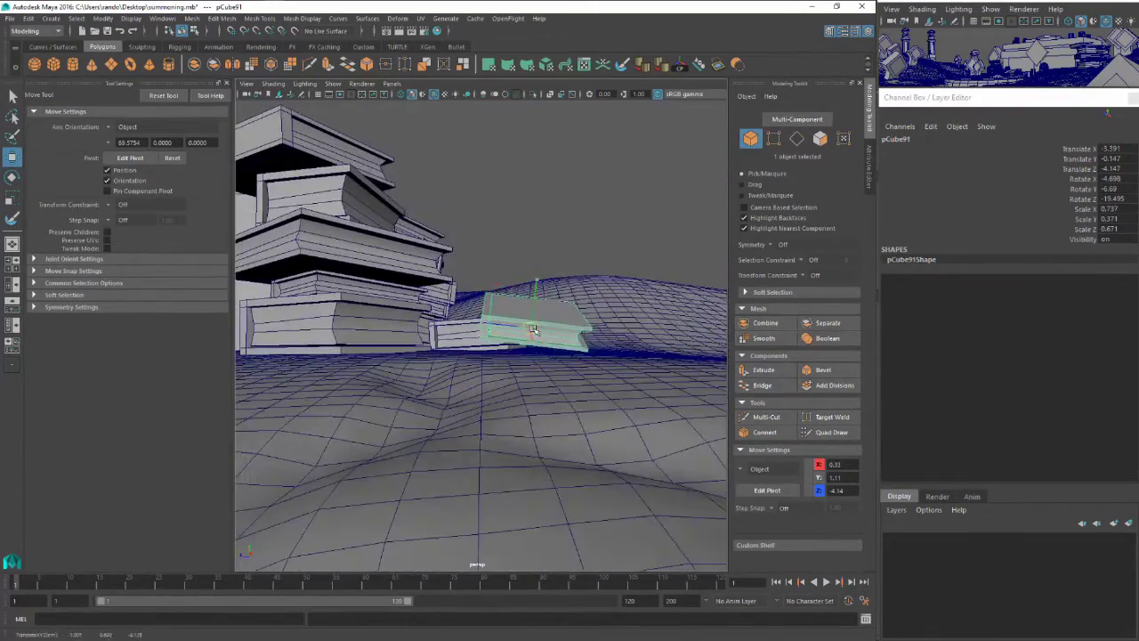
{"action": "left_click_drag", "start_coordinate": [381, 328], "coordinate": [321, 382], "text": "alt"}
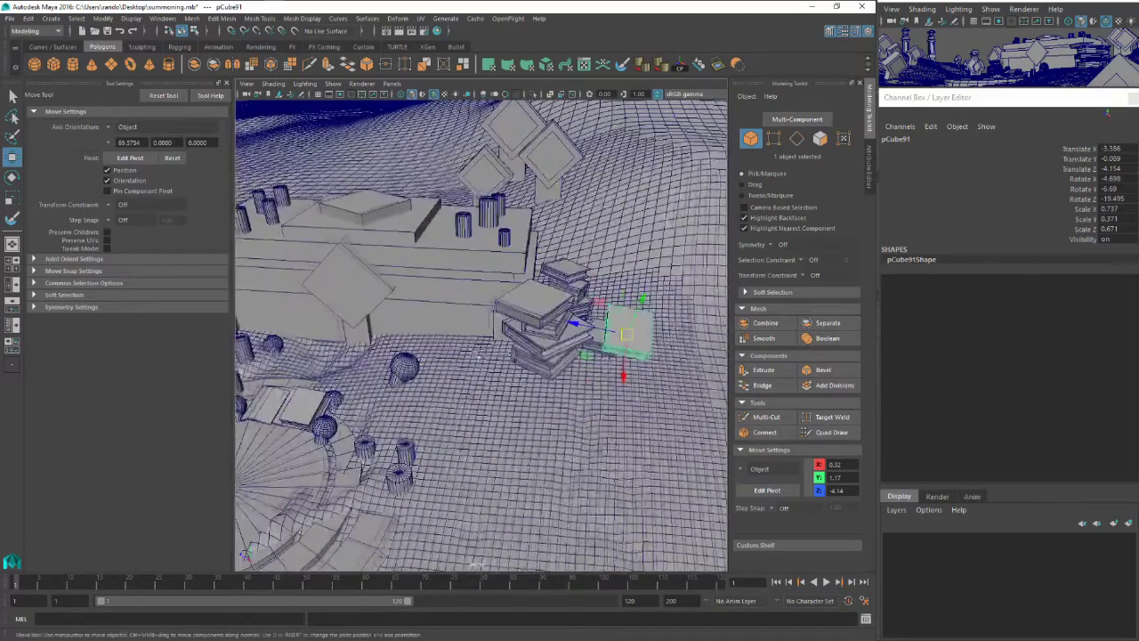
Duplicate the leaning book and lay the copy between the ball prop and book stack at about X -2.74, Y -0.35, Z -1.81, rotated 6, -14, -11 degrees
{"action": "key", "text": "ctrl+d"}
{"action": "left_click_drag", "start_coordinate": [625, 336], "coordinate": [500, 352]}
{"action": "key", "text": "f"}
{"action": "key", "text": "e"}
{"action": "key", "text": "w"}
{"action": "left_click_drag", "start_coordinate": [476, 308], "coordinate": [510, 326]}
{"action": "scroll", "coordinate": [510, 327], "scroll_direction": "down", "scroll_amount": 5}
{"action": "left_click_drag", "start_coordinate": [591, 327], "coordinate": [585, 345], "text": "alt"}
{"action": "scroll", "coordinate": [585, 346], "scroll_direction": "down", "scroll_amount": 3}
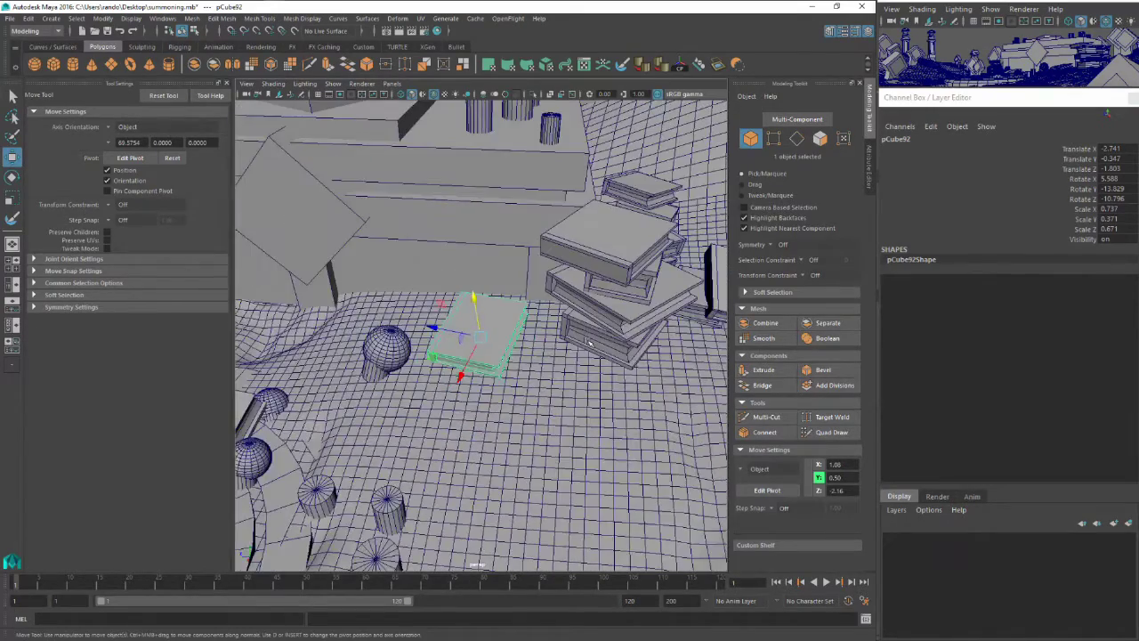
{"action": "middle_click_drag", "start_coordinate": [583, 347], "coordinate": [553, 356], "text": "alt"}
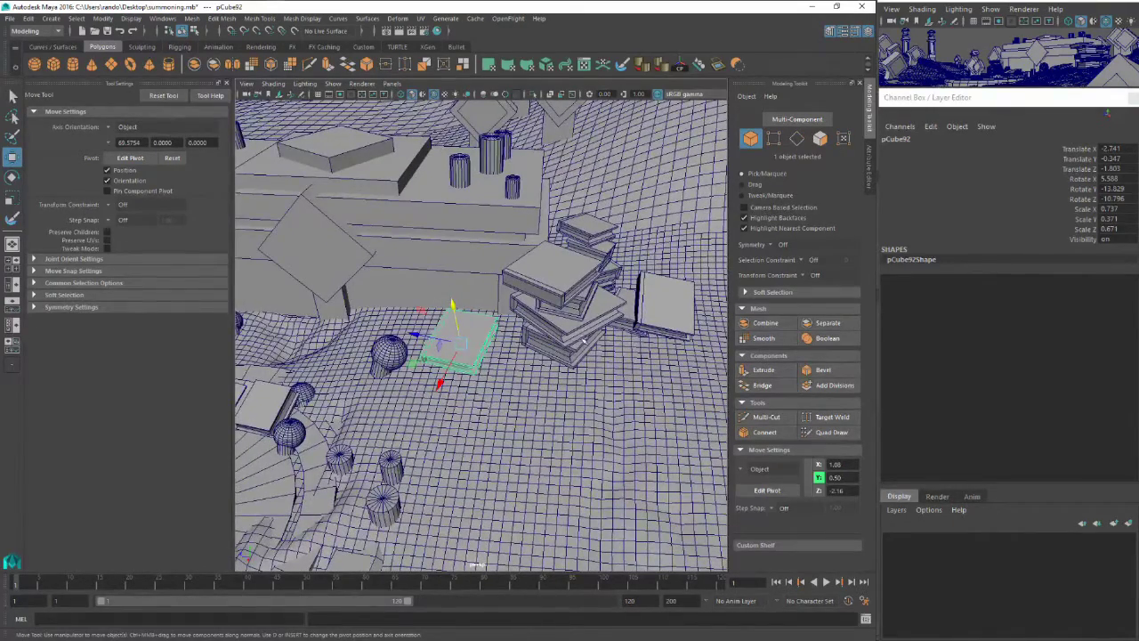
Add a thin vertical trim strip to the altar's front at about X 0.87, Y 0.58, Z -1.16, scaled to 0.375, 0.059 and 1
{"action": "left_click", "coordinate": [580, 349]}
{"action": "left_click", "coordinate": [430, 299]}
{"action": "mouse_move", "coordinate": [431, 303]}
{"action": "left_mouse_down", "text": "alt"}
{"action": "mouse_move", "coordinate": [508, 293]}
{"action": "mouse_move", "coordinate": [415, 296]}
{"action": "left_mouse_up", "text": "alt"}
{"action": "left_click", "coordinate": [510, 294]}
{"action": "left_click", "coordinate": [504, 292]}
{"action": "key", "text": "r"}
{"action": "middle_click_drag", "start_coordinate": [445, 298], "coordinate": [585, 316], "text": "alt"}
Duplicate the vertical trim strip and move the copy across the altar's front to about Z 1.23
{"action": "key", "text": "w"}
{"action": "key", "text": "ctrl+d"}
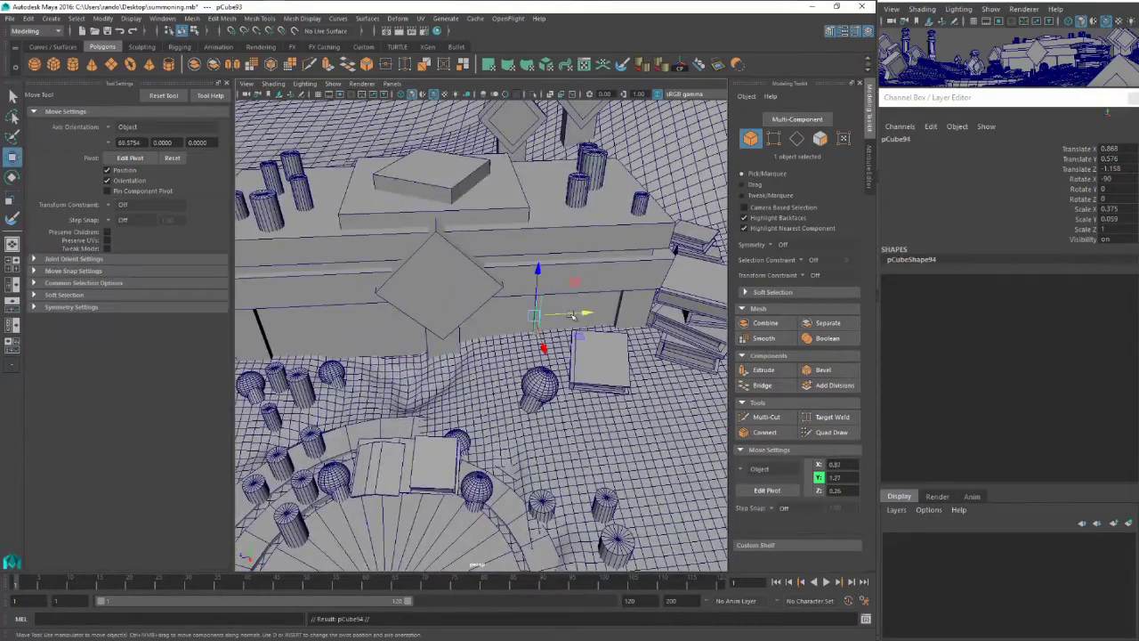
{"action": "left_click_drag", "start_coordinate": [574, 313], "coordinate": [423, 311]}
Duplicate the second vertical strip and reshape the copy into a short horizontal bar, scaled to about 0.447 on Y and 0.058 on Z
{"action": "key", "text": "ctrl+d"}
{"action": "key", "text": "r"}
{"action": "left_click_drag", "start_coordinate": [355, 271], "coordinate": [356, 290]}
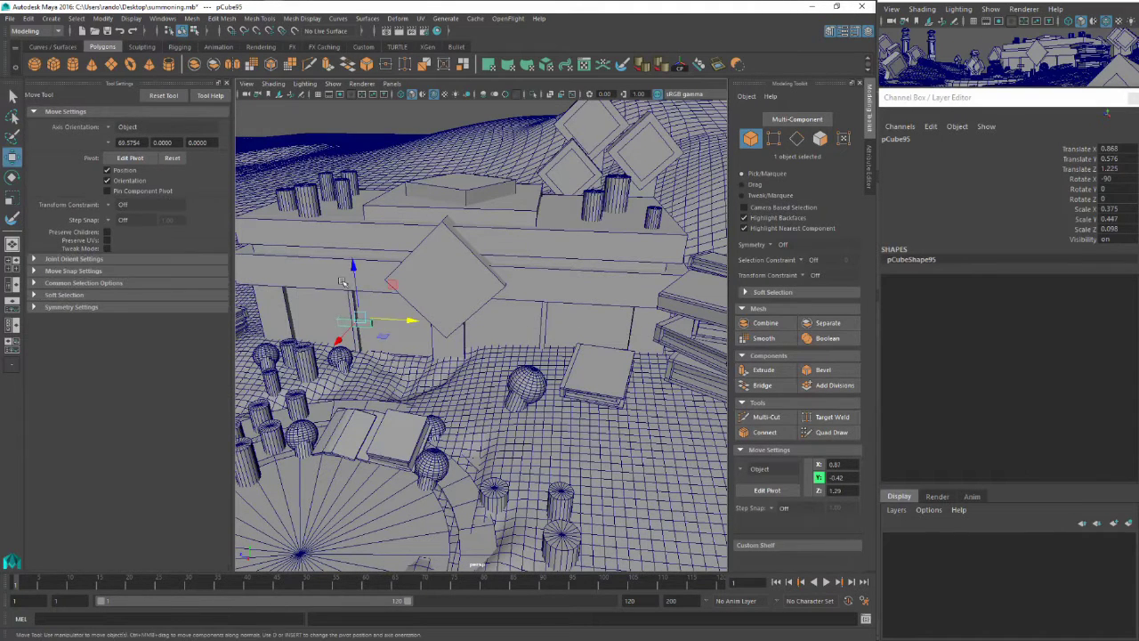
{"action": "left_click_drag", "start_coordinate": [359, 303], "coordinate": [354, 269]}
{"action": "key", "text": "w"}
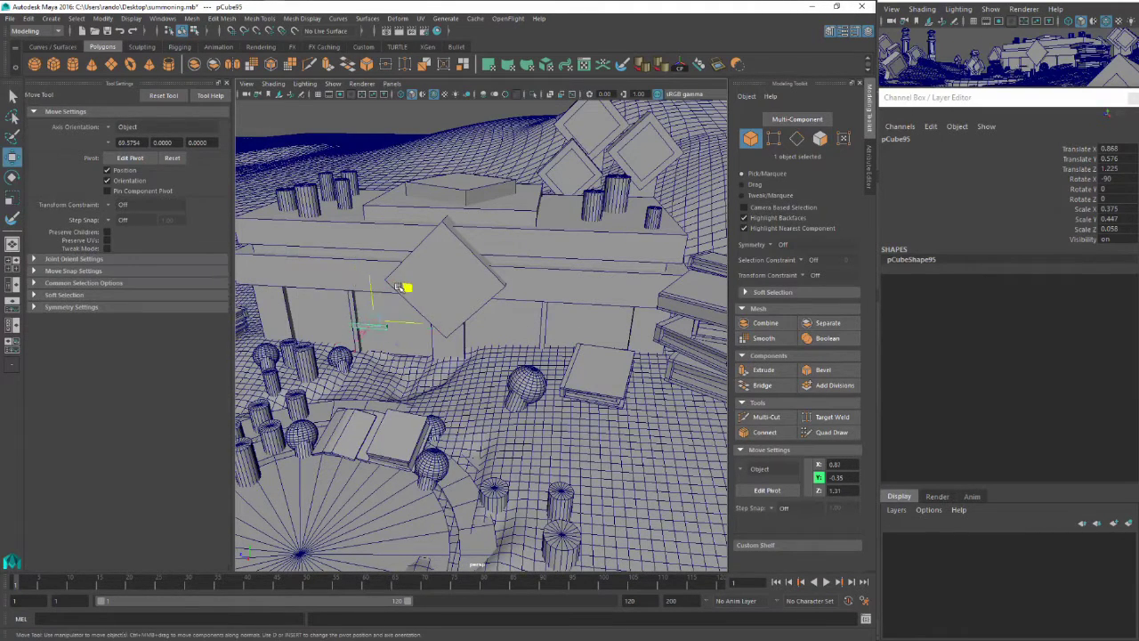
Centre the horizontal bar at about Z 0.03, widen it to 2.424 on Y and raise it to about Y 0.82 to bridge both vertical strips
{"action": "left_click", "coordinate": [417, 313]}
{"action": "key", "text": "ctrl+z"}
{"action": "left_click", "coordinate": [378, 330]}
{"action": "left_click_drag", "start_coordinate": [429, 331], "coordinate": [503, 334]}
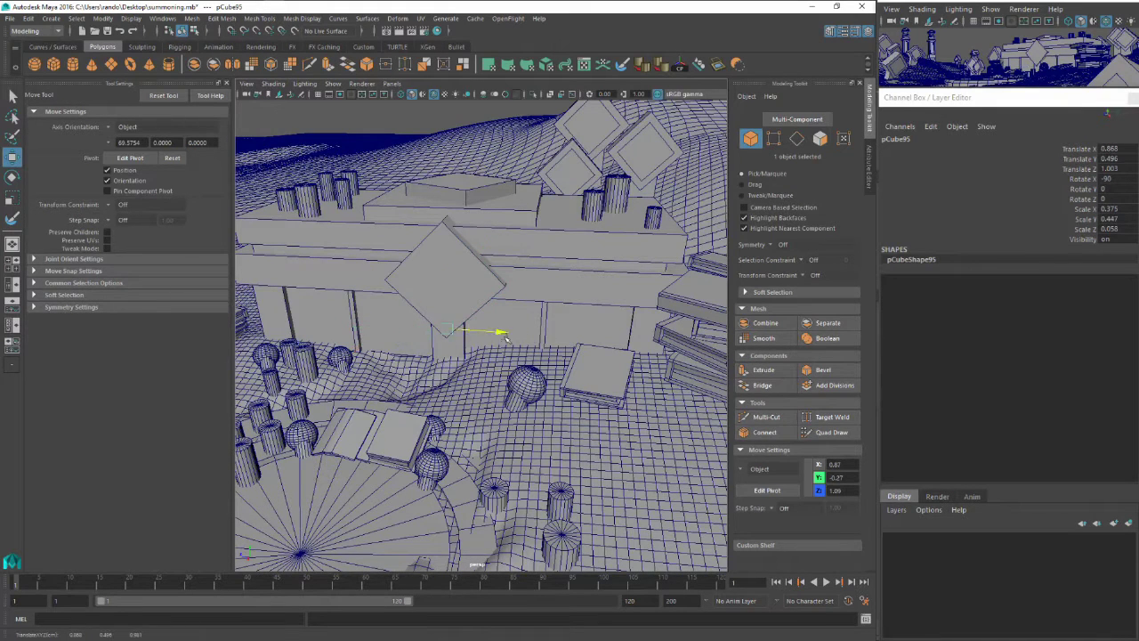
{"action": "key", "text": "r"}
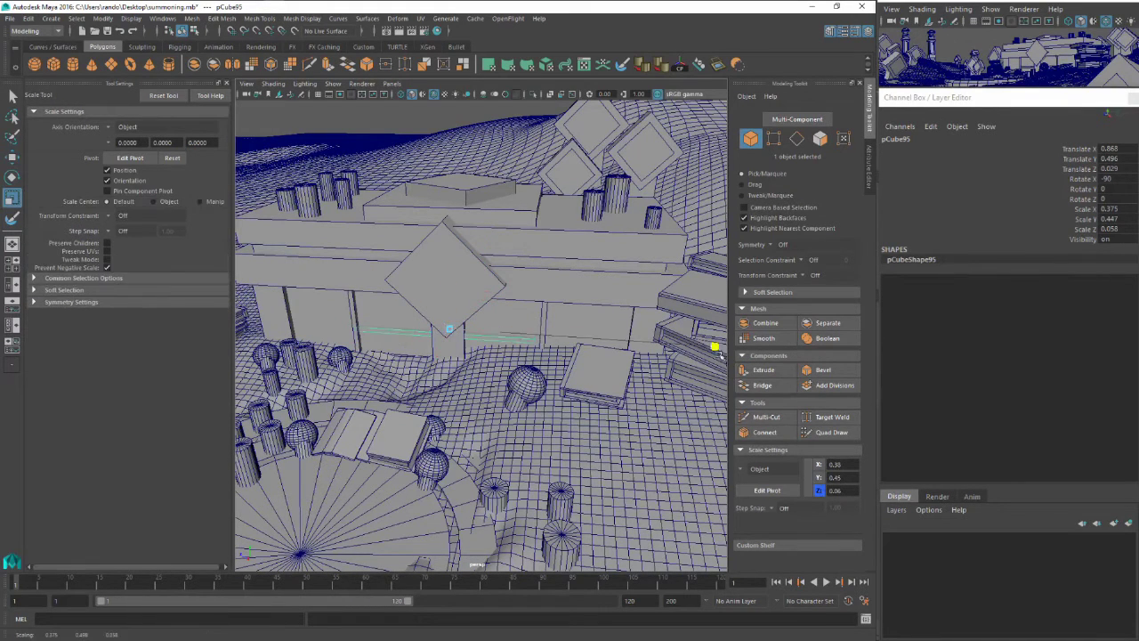
{"action": "key", "text": "w"}
{"action": "left_click_drag", "start_coordinate": [448, 281], "coordinate": [449, 261]}
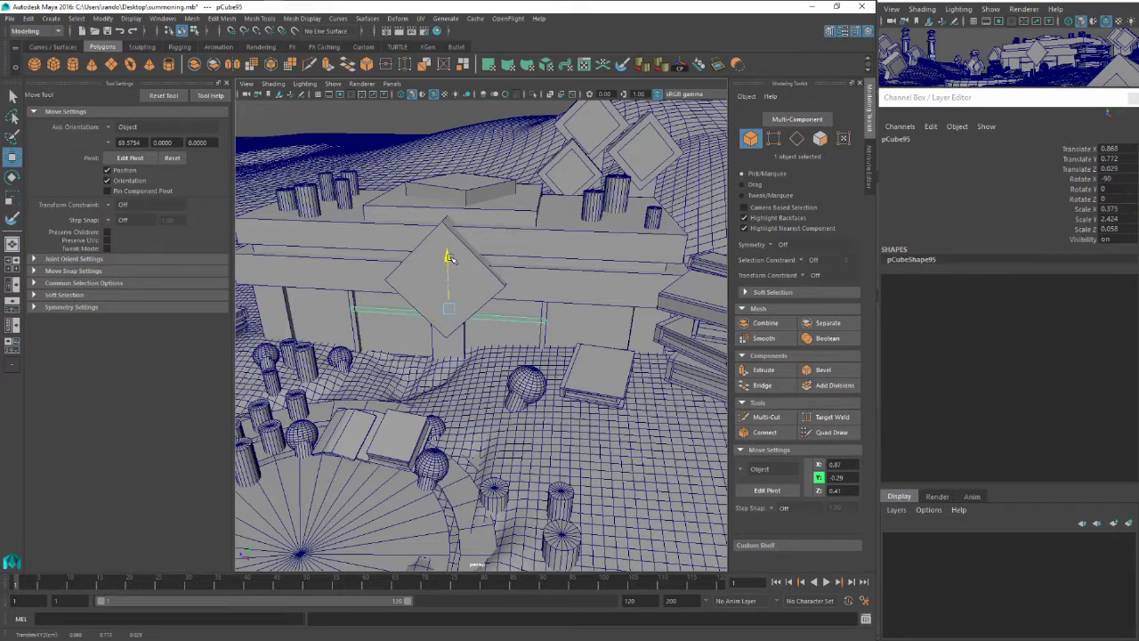
Duplicate both vertical trim strips and raise the copies to about Y 1.32 on the altar's front
{"action": "left_click", "coordinate": [350, 300]}
{"action": "left_click", "coordinate": [543, 312], "text": "shift"}
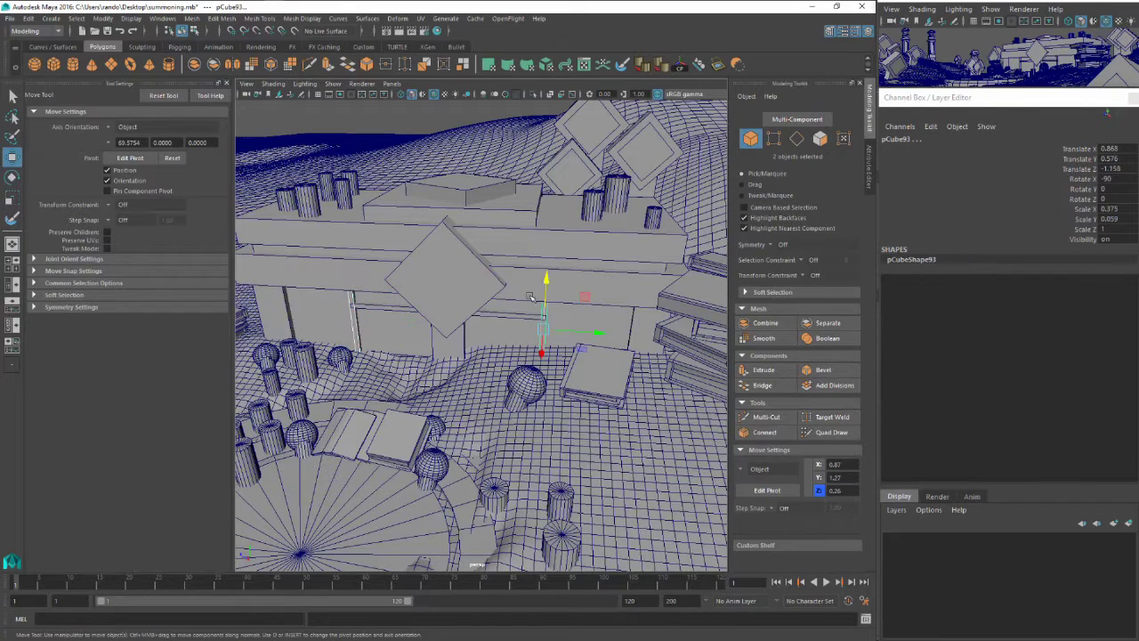
{"action": "key", "text": "ctrl+d"}
{"action": "left_click_drag", "start_coordinate": [546, 303], "coordinate": [547, 242]}
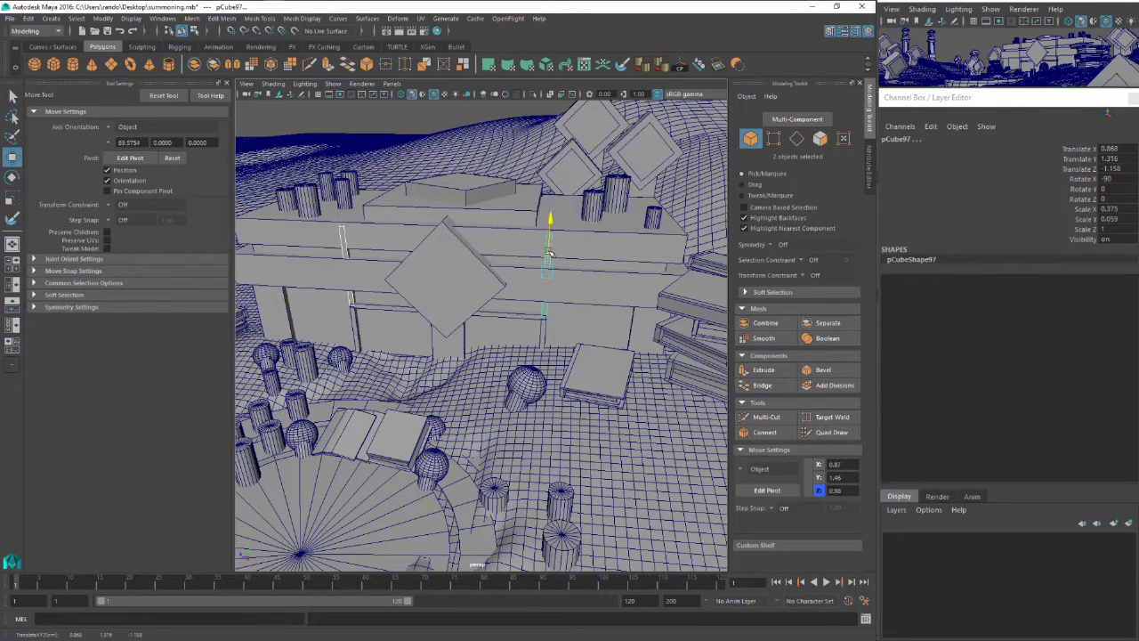
{"action": "key", "text": "r"}
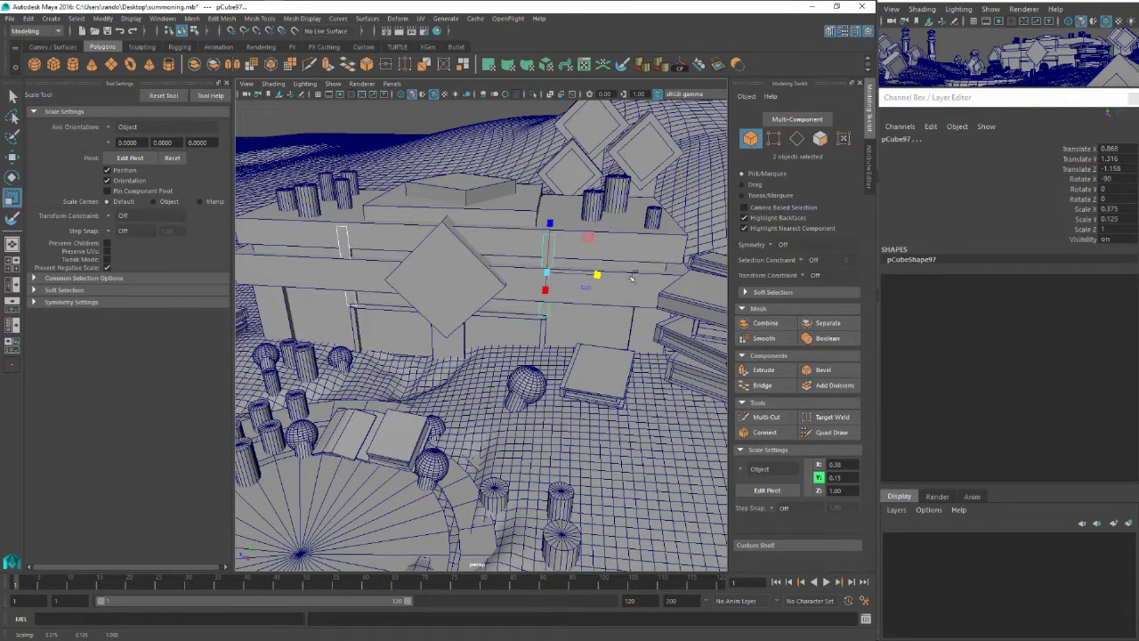
{"action": "key", "text": "ctrl+z"}
Spread the two raised strips outward, shorten them to about 0.615 on Z and lower them to just outside the original strips
{"action": "left_click", "coordinate": [550, 254]}
{"action": "key", "text": "w"}
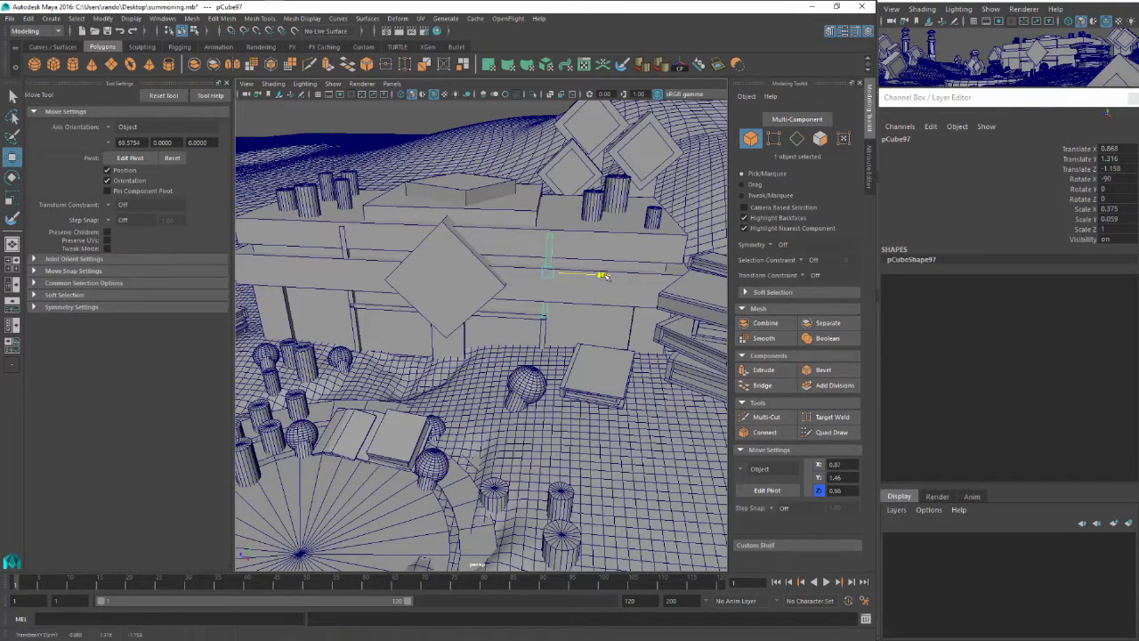
{"action": "left_click", "coordinate": [342, 244]}
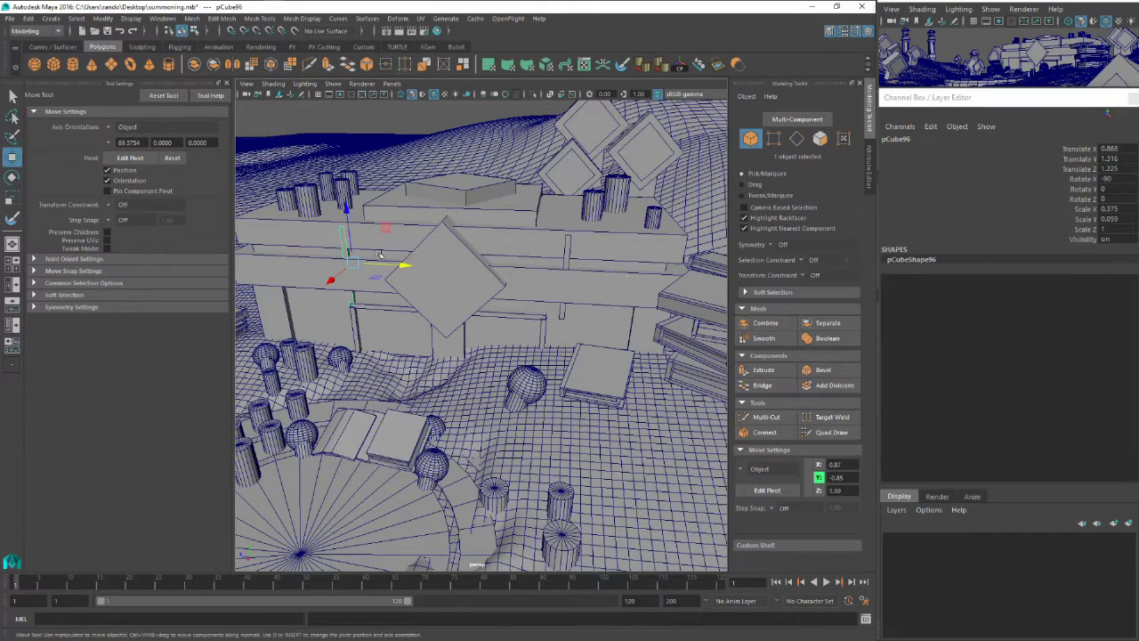
{"action": "left_click", "coordinate": [571, 249], "text": "shift"}
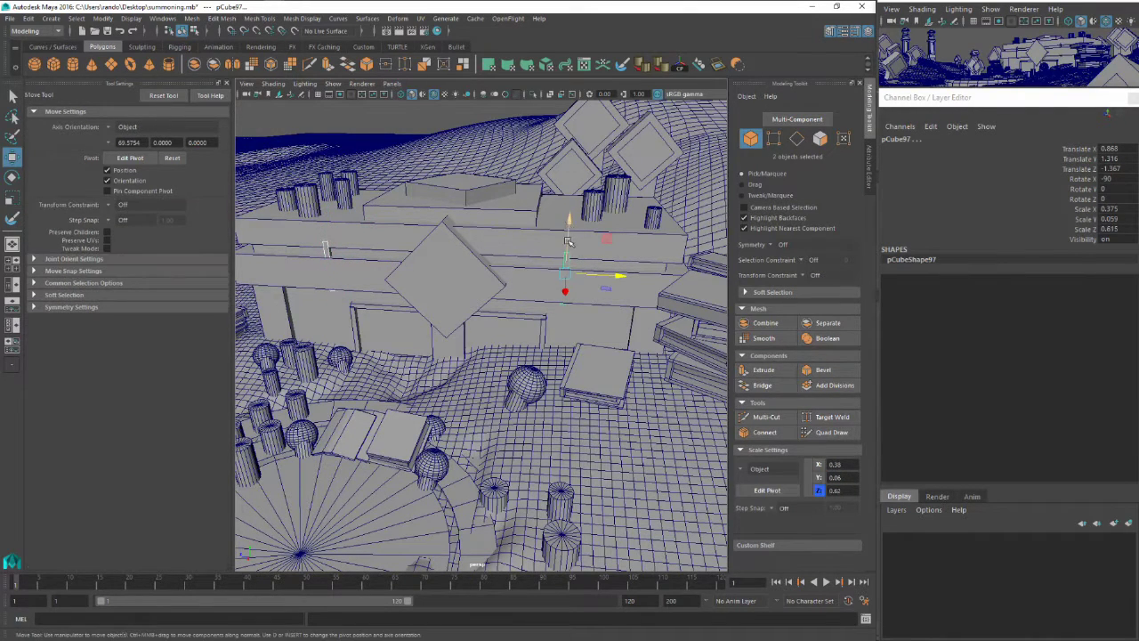
{"action": "left_click_drag", "start_coordinate": [570, 228], "coordinate": [567, 245]}
Lengthen the horizontal bar to about 2.848 on Y so it spans the two outer strips
{"action": "left_click", "coordinate": [503, 317]}
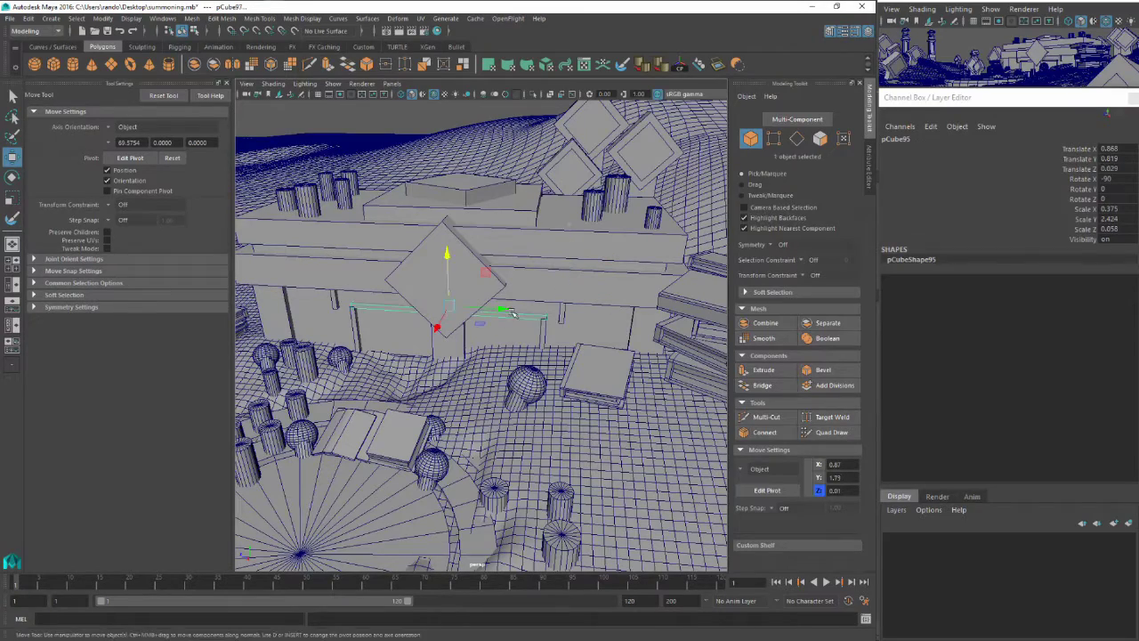
{"action": "key", "text": "r"}
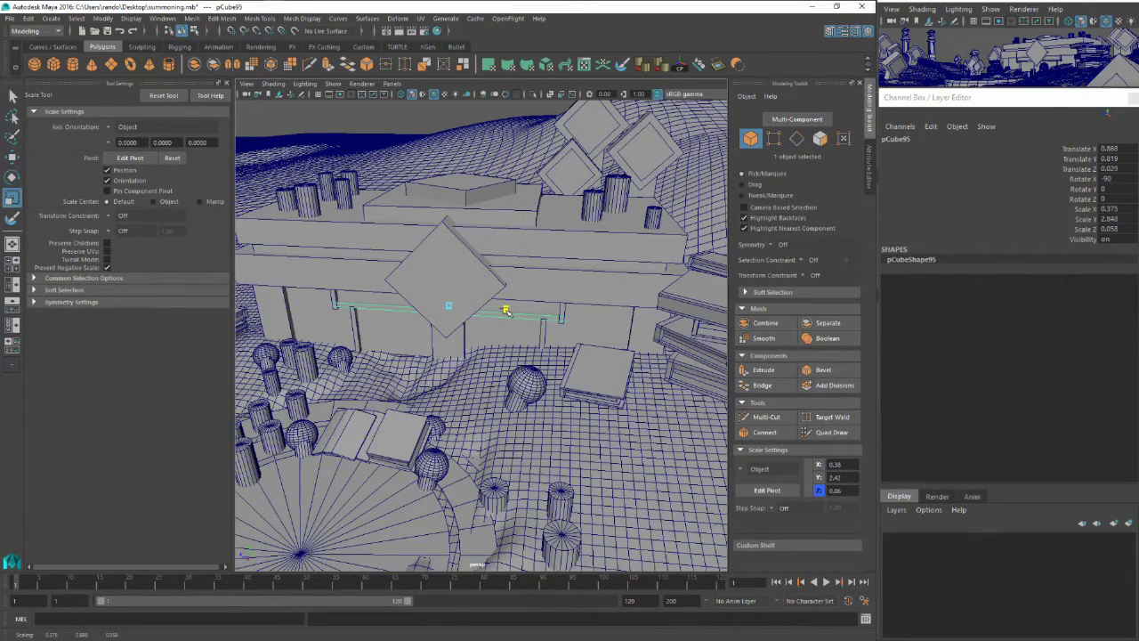
{"action": "left_click_drag", "start_coordinate": [506, 311], "coordinate": [462, 249]}
{"action": "left_click", "coordinate": [462, 185]}
Duplicate the large diamond on the altar's front, shrink the copy to about 0.494 on Y and Z, and place it at about X 1.243
{"action": "scroll", "coordinate": [461, 283], "scroll_direction": "down", "scroll_amount": 5}
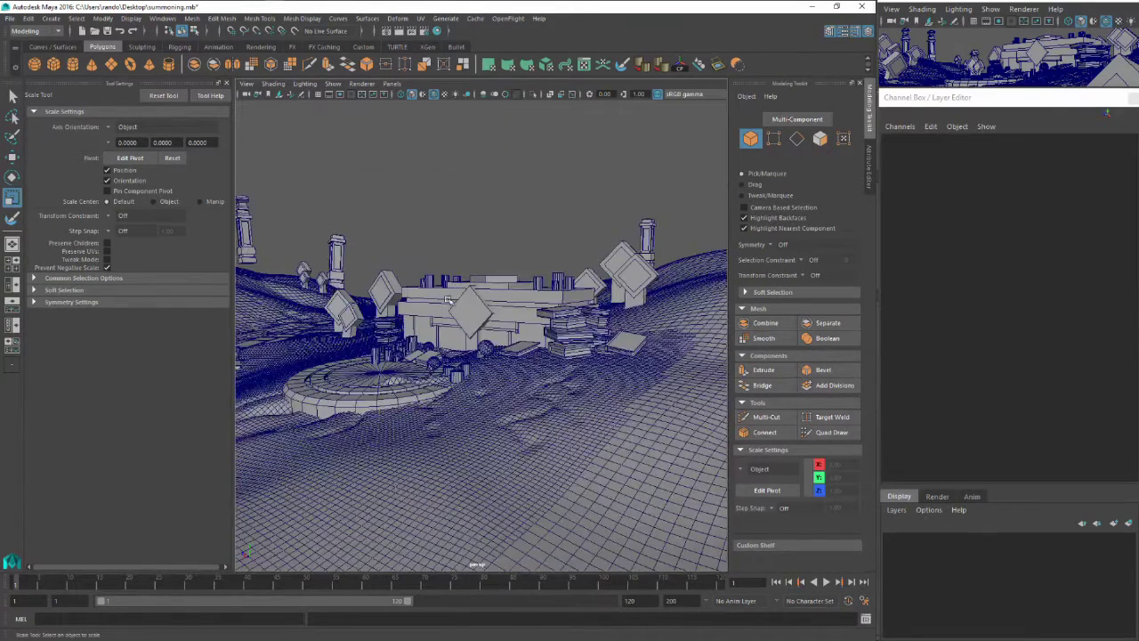
{"action": "mouse_move", "coordinate": [450, 300]}
{"action": "left_mouse_down", "text": "alt"}
{"action": "mouse_move", "coordinate": [438, 323]}
{"action": "mouse_move", "coordinate": [469, 291]}
{"action": "left_mouse_up", "text": "alt"}
{"action": "scroll", "coordinate": [434, 326], "scroll_direction": "up", "scroll_amount": 6}
{"action": "left_click", "coordinate": [481, 236]}
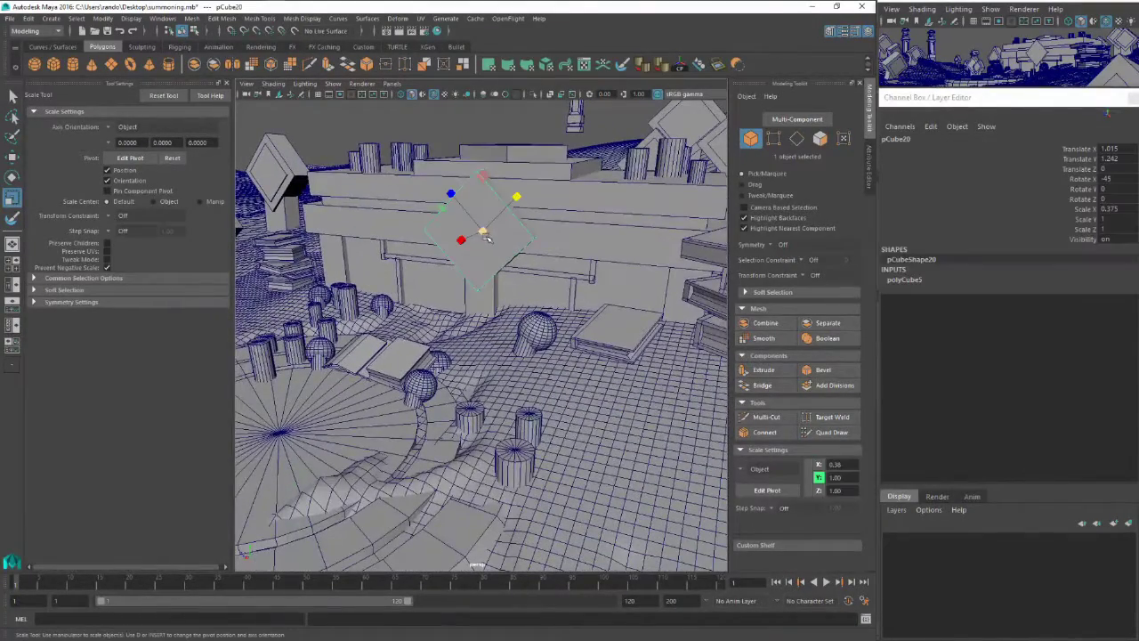
{"action": "key", "text": "ctrl+d"}
{"action": "scroll", "coordinate": [486, 233], "scroll_direction": "up", "scroll_amount": 5}
{"action": "middle_click_drag", "start_coordinate": [493, 205], "coordinate": [508, 330], "text": "alt"}
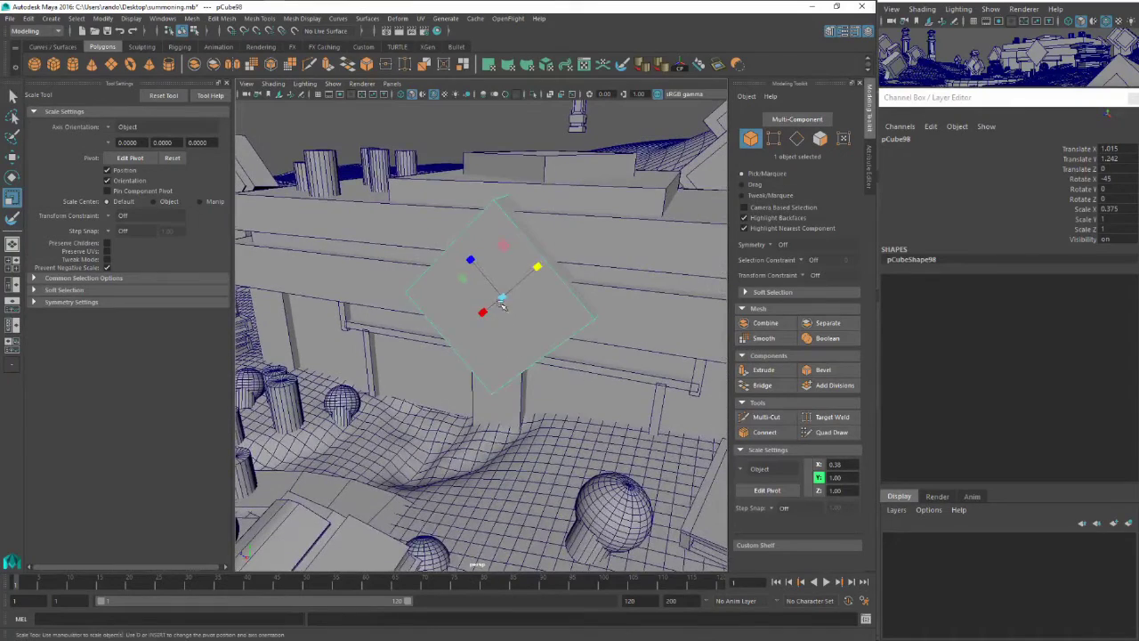
{"action": "left_click_drag", "start_coordinate": [501, 305], "coordinate": [392, 343]}
{"action": "key", "text": "w"}
{"action": "key", "text": "r"}
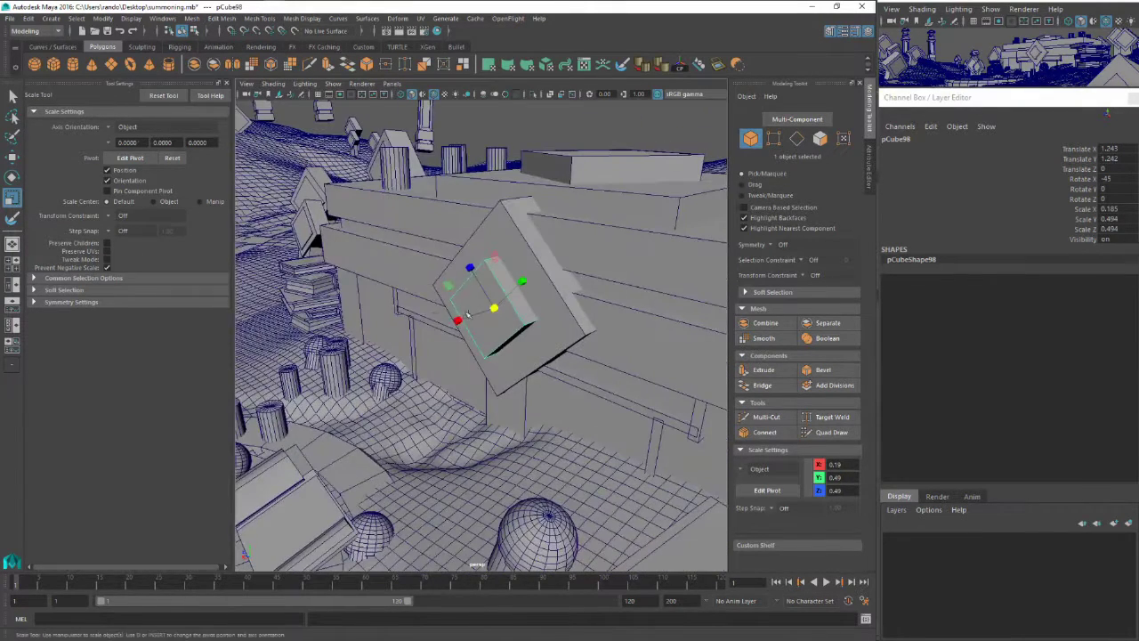
Duplicate the medium diamond and shrink the copy to about 0.188 on Y and Z to form a small centre block
{"action": "key", "text": "w"}
{"action": "mouse_move", "coordinate": [457, 323]}
{"action": "left_mouse_down"}
{"action": "mouse_move", "coordinate": [467, 321]}
{"action": "mouse_move", "coordinate": [456, 321]}
{"action": "left_mouse_up"}
{"action": "key", "text": "ctrl+d"}
{"action": "key", "text": "r"}
{"action": "left_click_drag", "start_coordinate": [495, 258], "coordinate": [527, 303]}
Extrude the medium diamond's front face twice, scaling the face inward and pulling its centre outward to form a stepped frame
{"action": "right_click_drag", "start_coordinate": [527, 303], "coordinate": [529, 332]}
{"action": "left_click", "coordinate": [521, 306]}
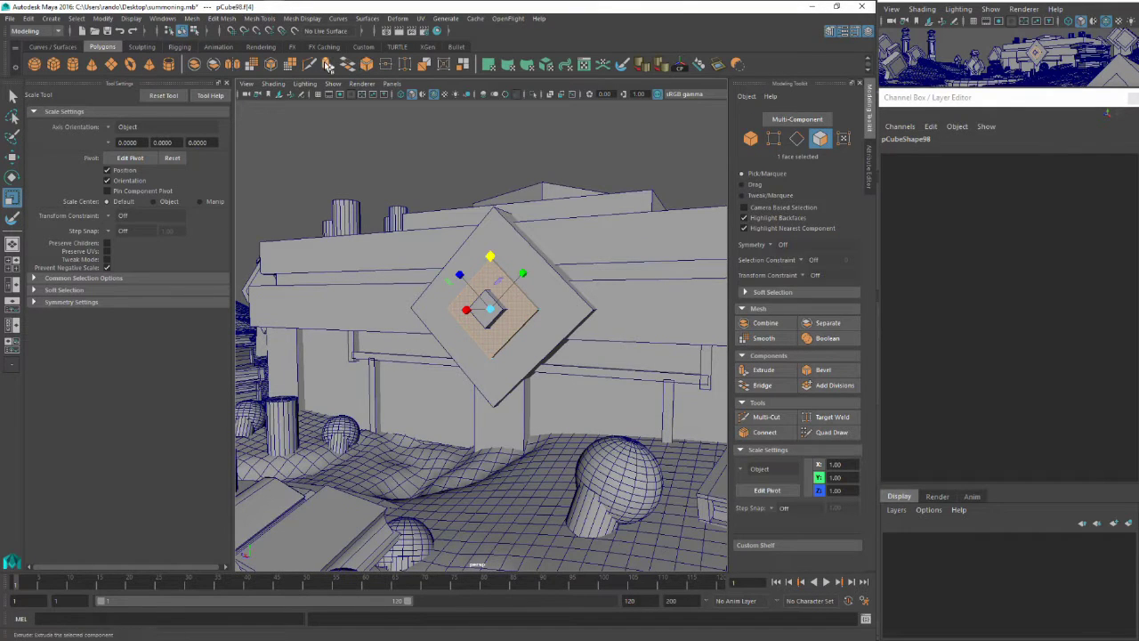
{"action": "key", "text": "ctrl+e"}
{"action": "key", "text": "r"}
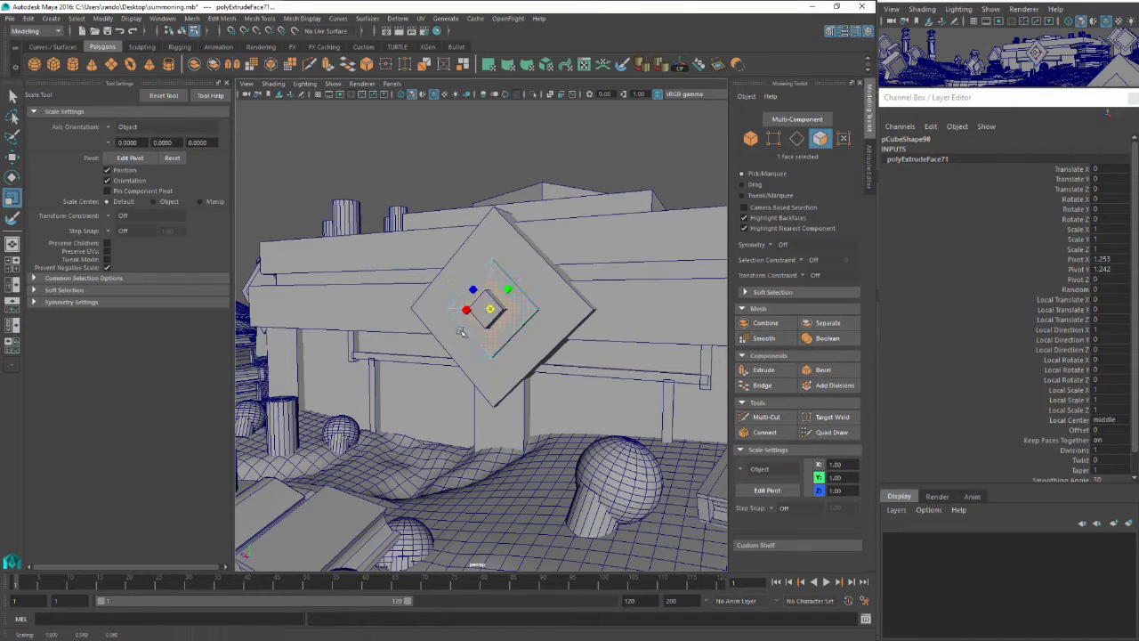
{"action": "key", "text": "ctrl+e"}
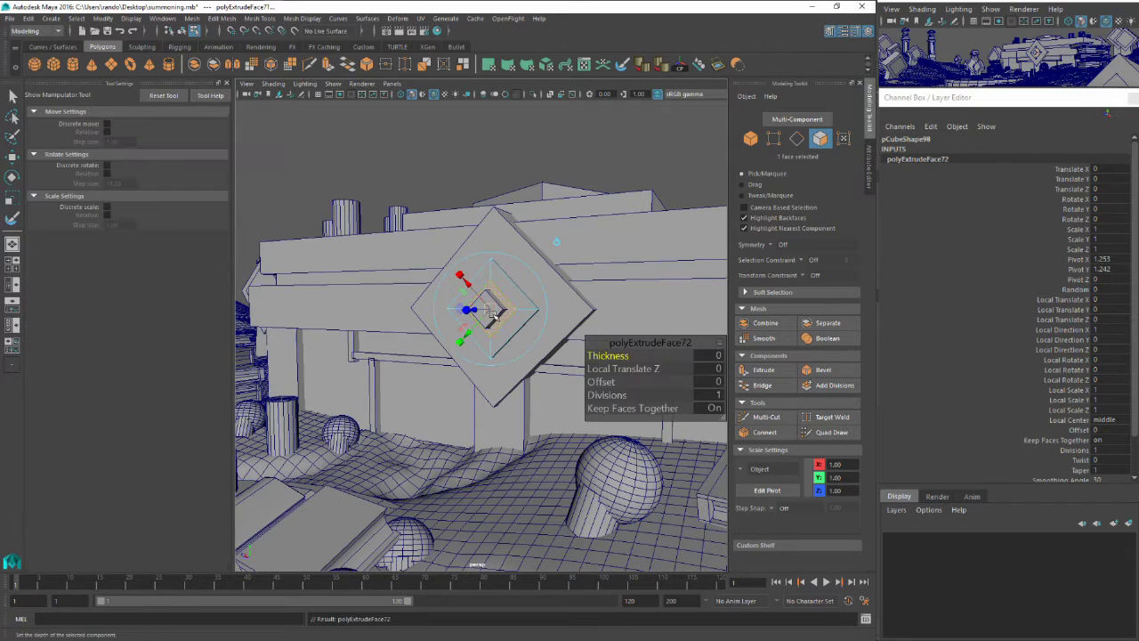
{"action": "key", "text": "r"}
{"action": "left_click_drag", "start_coordinate": [491, 311], "coordinate": [485, 314]}
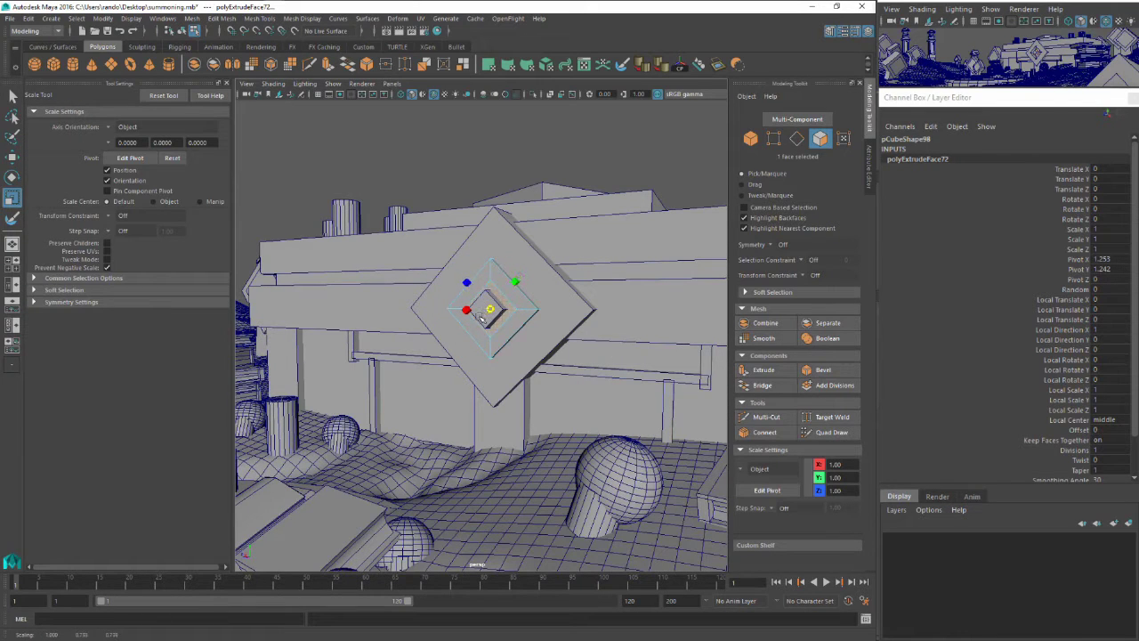
{"action": "key", "text": "w"}
{"action": "key", "text": "r"}
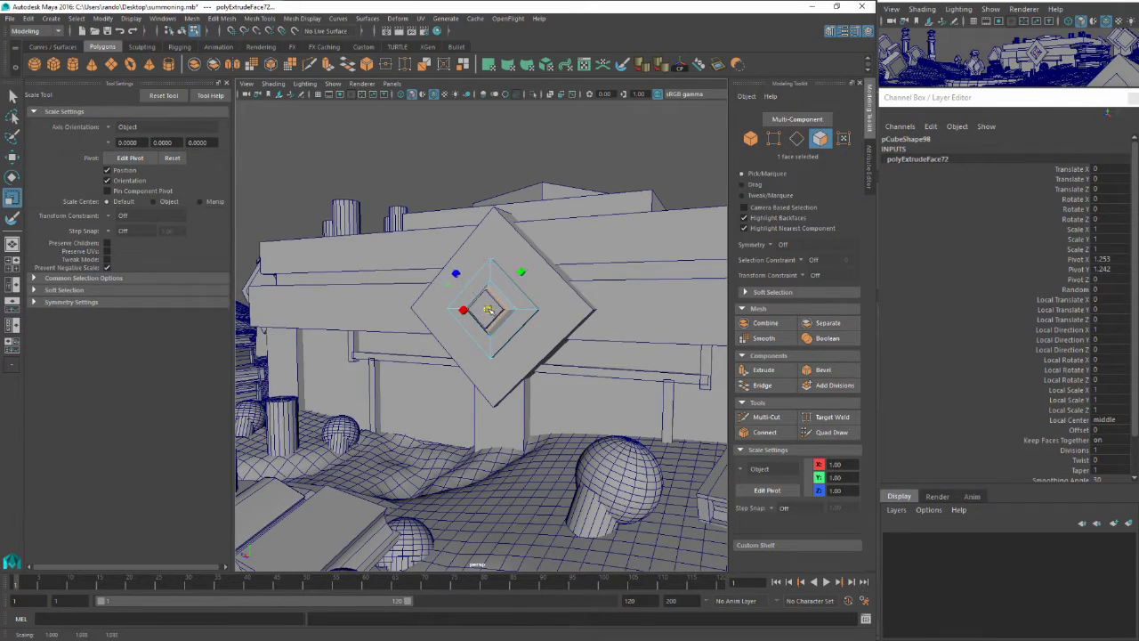
Extrude the medium diamond's centre face again with a slight inset and push it inward by about 0.101
{"action": "scroll", "coordinate": [488, 308], "scroll_direction": "up", "scroll_amount": 3}
{"action": "key", "text": "ctrl+e"}
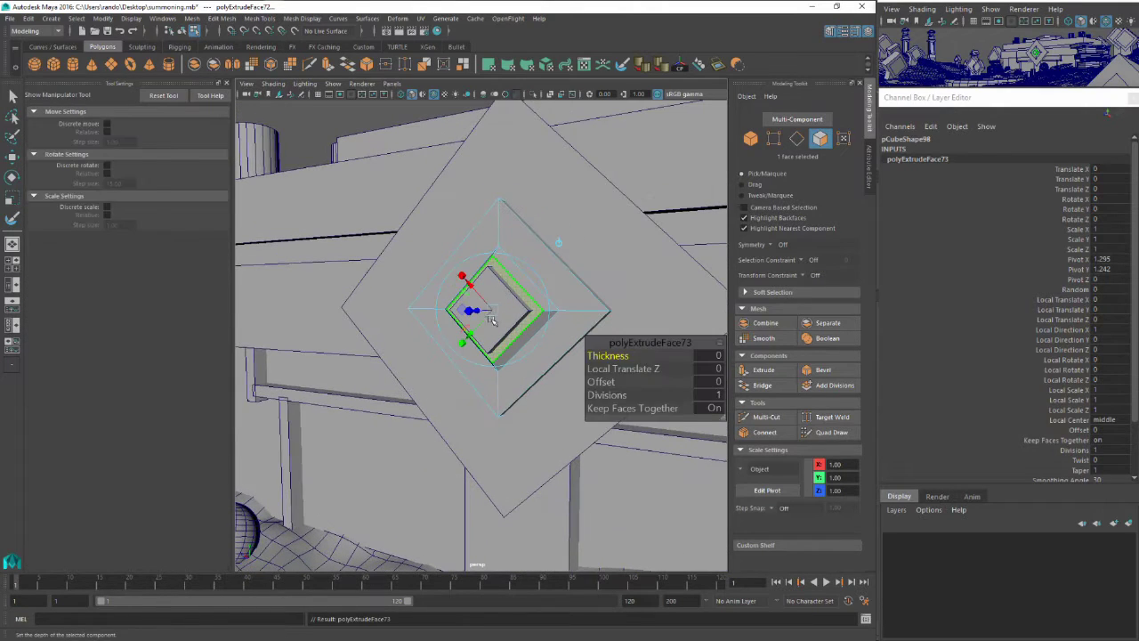
{"action": "key", "text": "r"}
{"action": "key", "text": "w"}
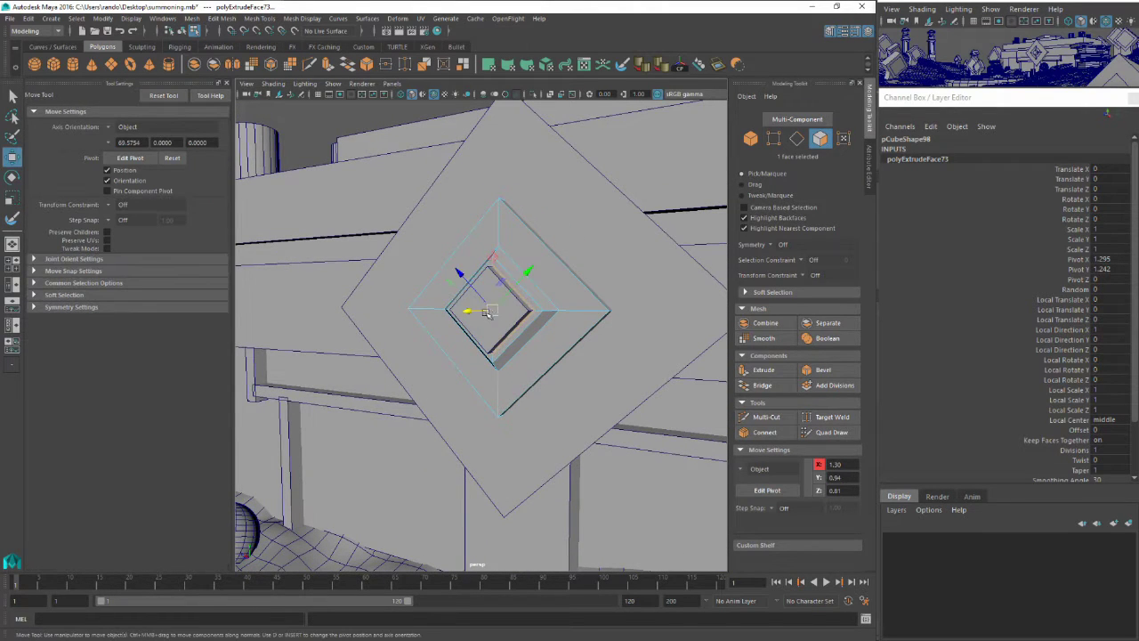
{"action": "left_click_drag", "start_coordinate": [480, 318], "coordinate": [487, 312]}
{"action": "key", "text": "ctrl+e"}
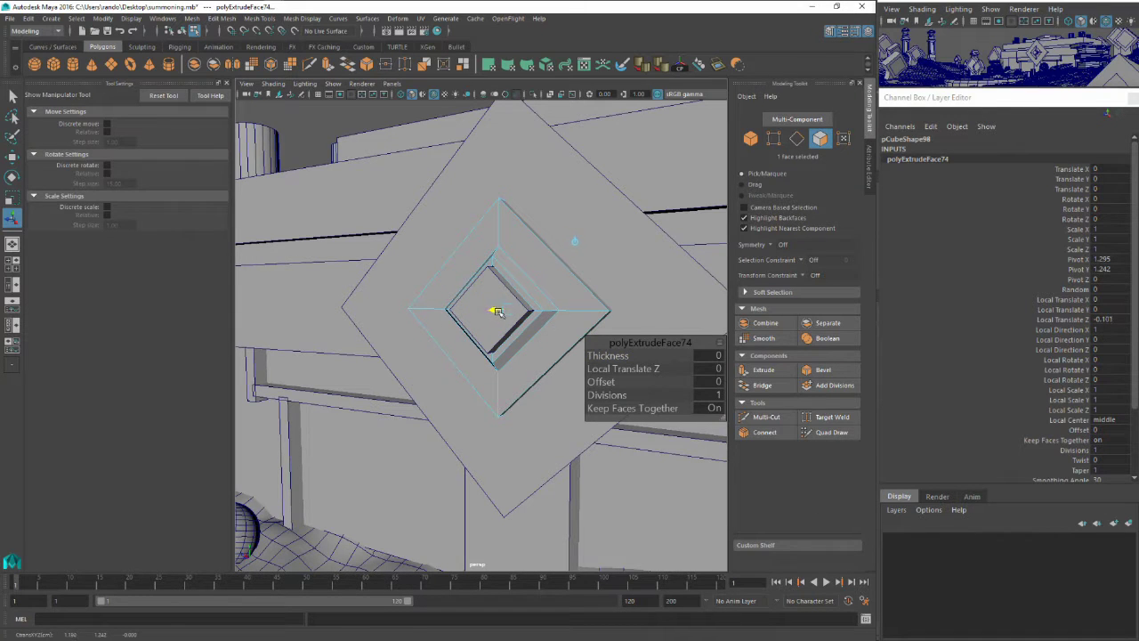
Move the small centre diamond block off the altar onto the round platform at about X 3.335, Y -0.016, Z 0.591
{"action": "key", "text": "q"}
{"action": "right_click_drag", "start_coordinate": [527, 283], "coordinate": [584, 265]}
{"action": "left_click", "coordinate": [505, 322]}
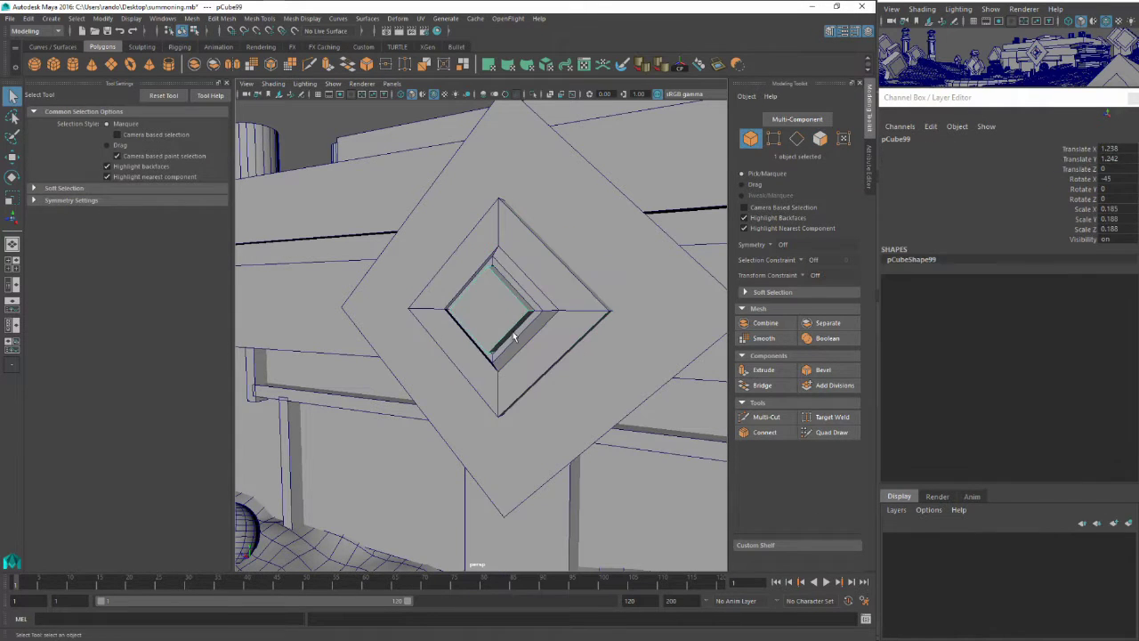
{"action": "scroll", "coordinate": [517, 326], "scroll_direction": "down", "scroll_amount": 4}
{"action": "key", "text": "w"}
{"action": "scroll", "coordinate": [521, 328], "scroll_direction": "down", "scroll_amount": 5}
{"action": "left_click_drag", "start_coordinate": [493, 353], "coordinate": [330, 505], "text": "alt"}
{"action": "key", "text": "v"}
{"action": "key", "text": "f"}
Rotate the small block on all axes so that it rests flat on the platform near the open book
{"action": "key", "text": "e"}
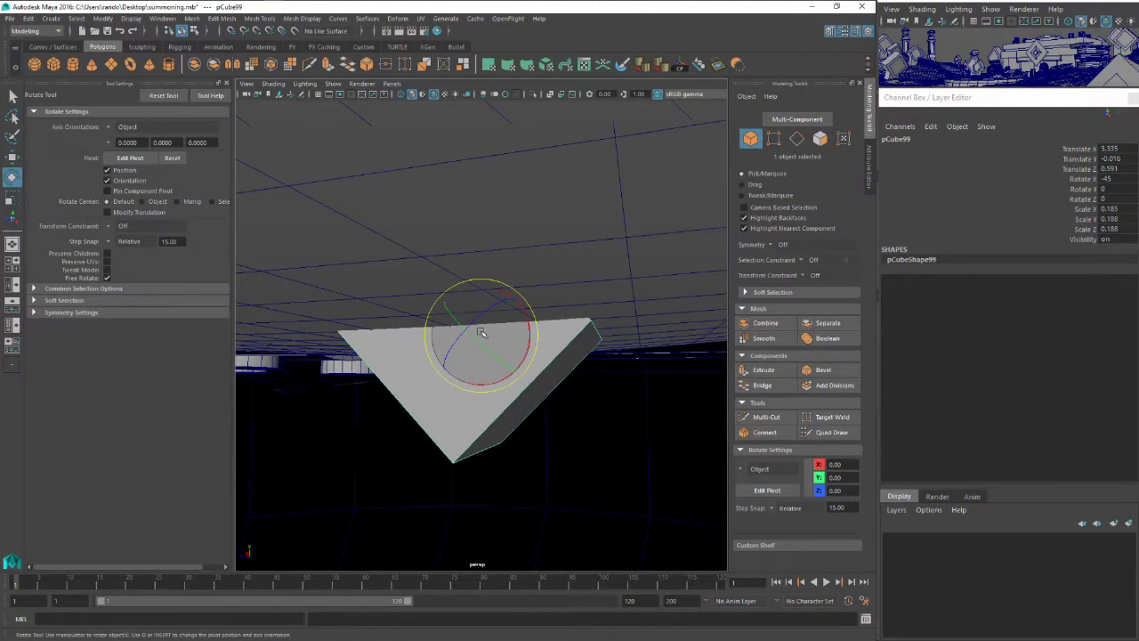
{"action": "mouse_move", "coordinate": [456, 359]}
{"action": "left_mouse_down"}
{"action": "mouse_move", "coordinate": [476, 297]}
{"action": "mouse_move", "coordinate": [465, 287]}
{"action": "mouse_move", "coordinate": [471, 363]}
{"action": "left_mouse_up"}
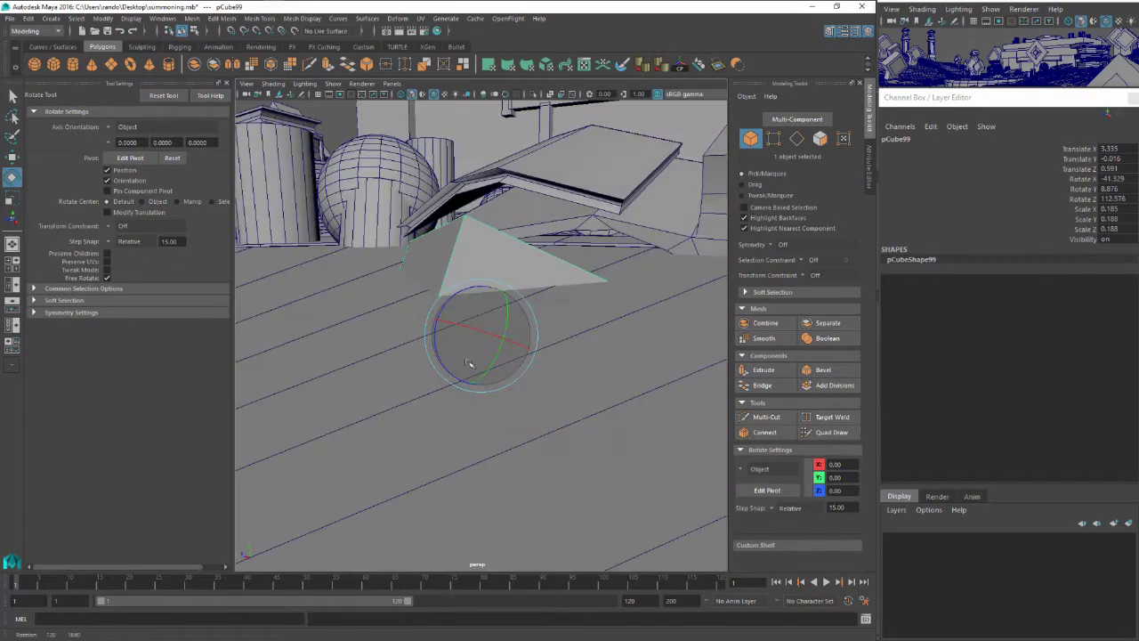
{"action": "left_click_drag", "start_coordinate": [489, 316], "coordinate": [500, 393]}
{"action": "left_click_drag", "start_coordinate": [452, 322], "coordinate": [469, 333]}
{"action": "key", "text": "w"}
{"action": "left_click_drag", "start_coordinate": [472, 337], "coordinate": [483, 275], "text": "alt"}
{"action": "left_click_drag", "start_coordinate": [483, 274], "coordinate": [504, 347], "text": "alt"}
{"action": "scroll", "coordinate": [595, 352], "scroll_direction": "down", "scroll_amount": 5}
Select the terrain faces poking through the platform's edge and move them with soft selection to clear the platform
{"action": "left_click", "coordinate": [573, 423]}
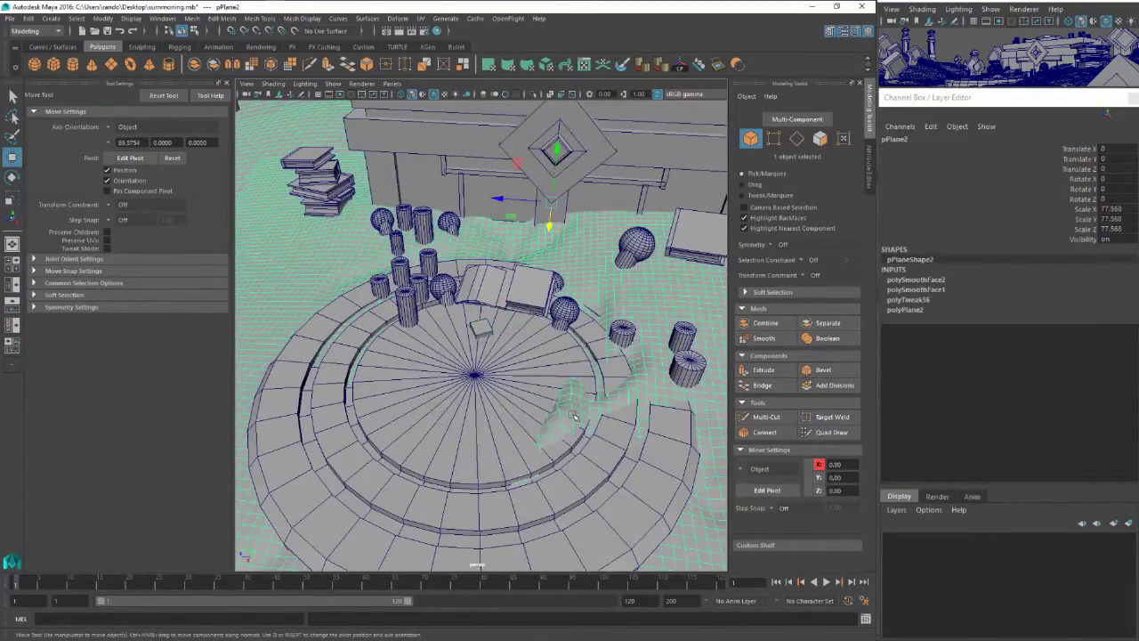
{"action": "right_click_drag", "start_coordinate": [572, 413], "coordinate": [568, 354]}
{"action": "left_click_drag", "start_coordinate": [552, 399], "coordinate": [481, 411]}
{"action": "key", "text": "b"}
{"action": "key", "text": "q"}
{"action": "right_click_drag", "start_coordinate": [477, 318], "coordinate": [499, 308]}
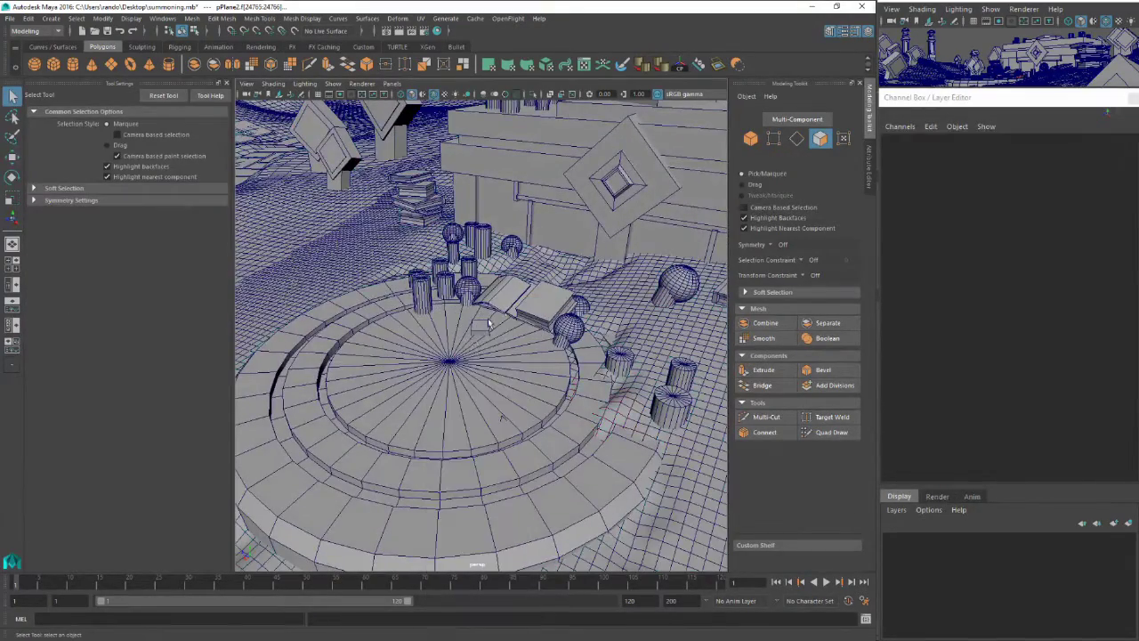
Duplicate the cylinder beside the platform twice onto the rim at about X 4.937, Z 2.129 and X 5.516, Z -0.5, shrinking the second copy
{"action": "left_click", "coordinate": [490, 338]}
{"action": "left_click", "coordinate": [674, 402]}
{"action": "scroll", "coordinate": [669, 404], "scroll_direction": "down", "scroll_amount": 8}
{"action": "left_click_drag", "start_coordinate": [661, 407], "coordinate": [532, 429], "text": "alt"}
{"action": "key", "text": "w"}
{"action": "key", "text": "ctrl+d"}
{"action": "key", "text": "ctrl+d"}
{"action": "key", "text": "r"}
{"action": "key", "text": "f"}
{"action": "key", "text": "w"}
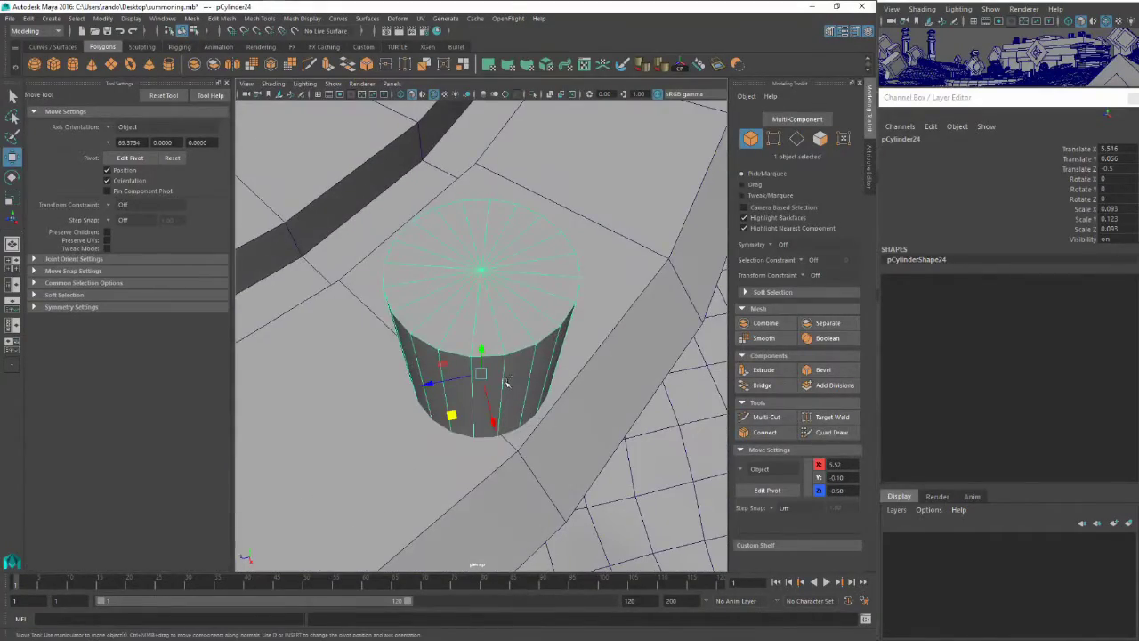
Duplicate the smaller rim cylinder to about X 4.632, Z -0.629 near the inner rings, shrink the copy and adjust its height
{"action": "scroll", "coordinate": [504, 379], "scroll_direction": "down", "scroll_amount": 10}
{"action": "key", "text": "ctrl+d"}
{"action": "left_click_drag", "start_coordinate": [452, 381], "coordinate": [447, 310]}
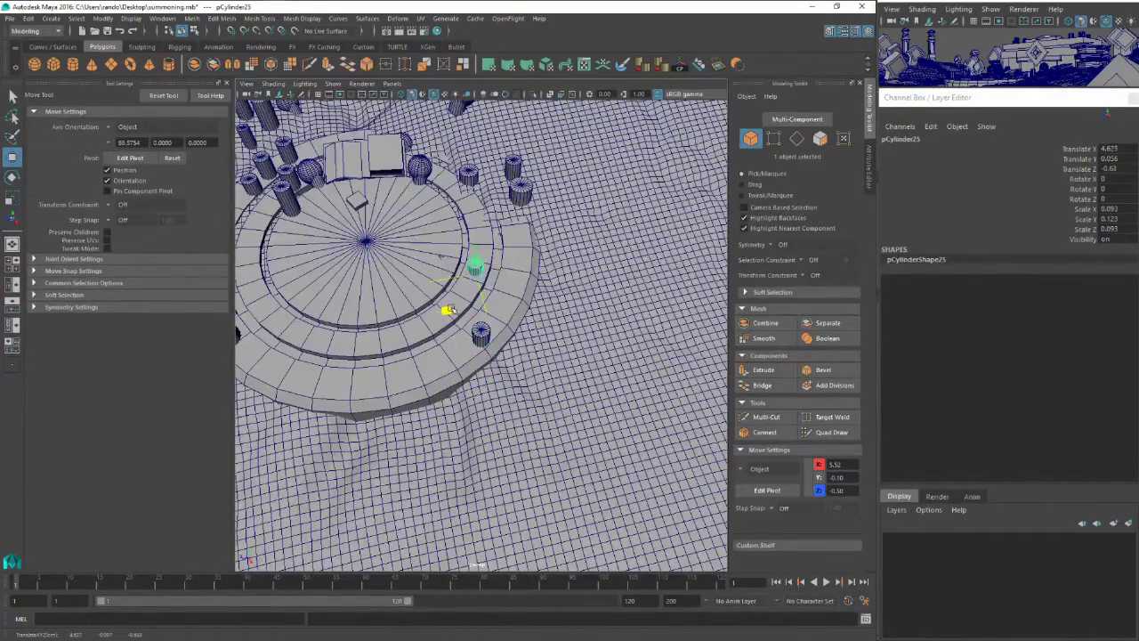
{"action": "key", "text": "f"}
{"action": "key", "text": "r"}
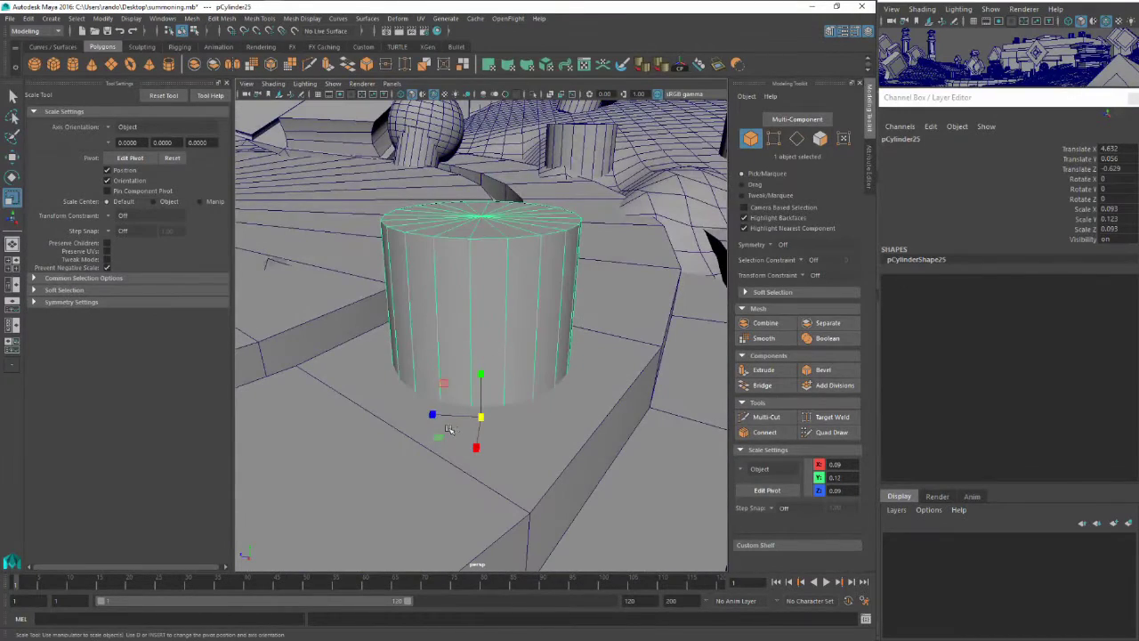
{"action": "left_click_drag", "start_coordinate": [452, 433], "coordinate": [436, 438]}
{"action": "key", "text": "w"}
{"action": "left_click_drag", "start_coordinate": [480, 376], "coordinate": [514, 364]}
Duplicate the shrunken cylinder twice into a cluster of three, scaling one copy to about 0.041 wide and 0.09 high
{"action": "scroll", "coordinate": [481, 322], "scroll_direction": "down", "scroll_amount": 10}
{"action": "key", "text": "ctrl+d"}
{"action": "key", "text": "r"}
{"action": "key", "text": "ctrl+d"}
{"action": "key", "text": "w"}
{"action": "key", "text": "r"}
{"action": "key", "text": "w"}
Hide the wireframe in the second perspective view and move the three-cylinder cluster across the platform to about X 4.855, Z 1.708
{"action": "left_click", "coordinate": [482, 336], "text": "shift"}
{"action": "left_click", "coordinate": [458, 377], "text": "shift"}
{"action": "scroll", "coordinate": [461, 375], "scroll_direction": "down", "scroll_amount": 6}
{"action": "left_click", "coordinate": [1104, 20]}
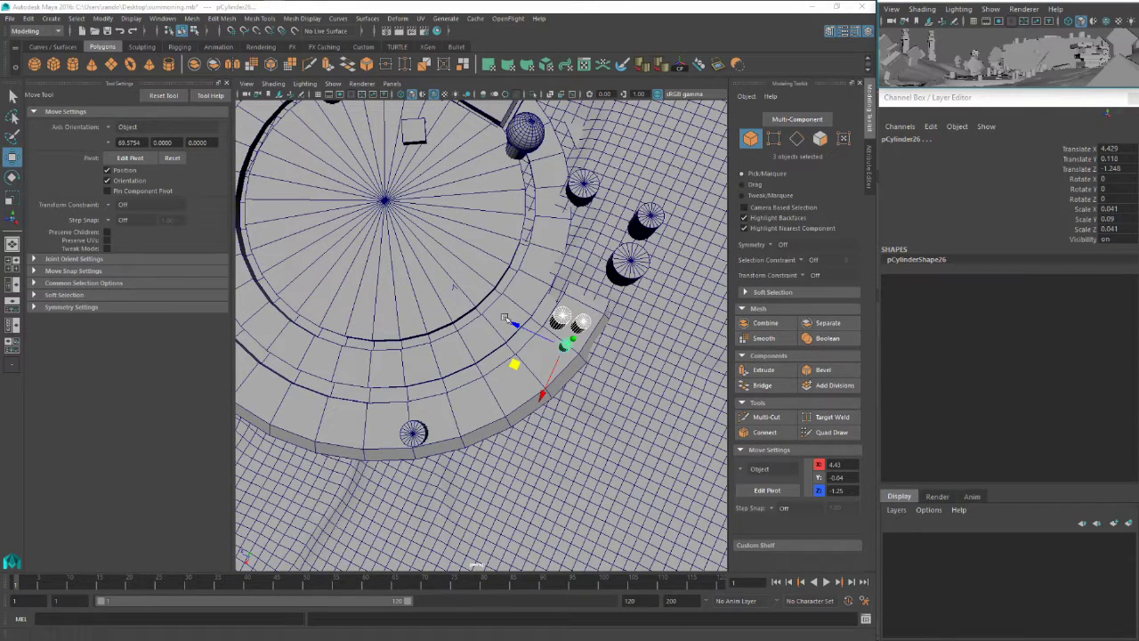
{"action": "left_click_drag", "start_coordinate": [523, 369], "coordinate": [171, 280]}
{"action": "scroll", "coordinate": [242, 372], "scroll_direction": "down", "scroll_amount": 4}
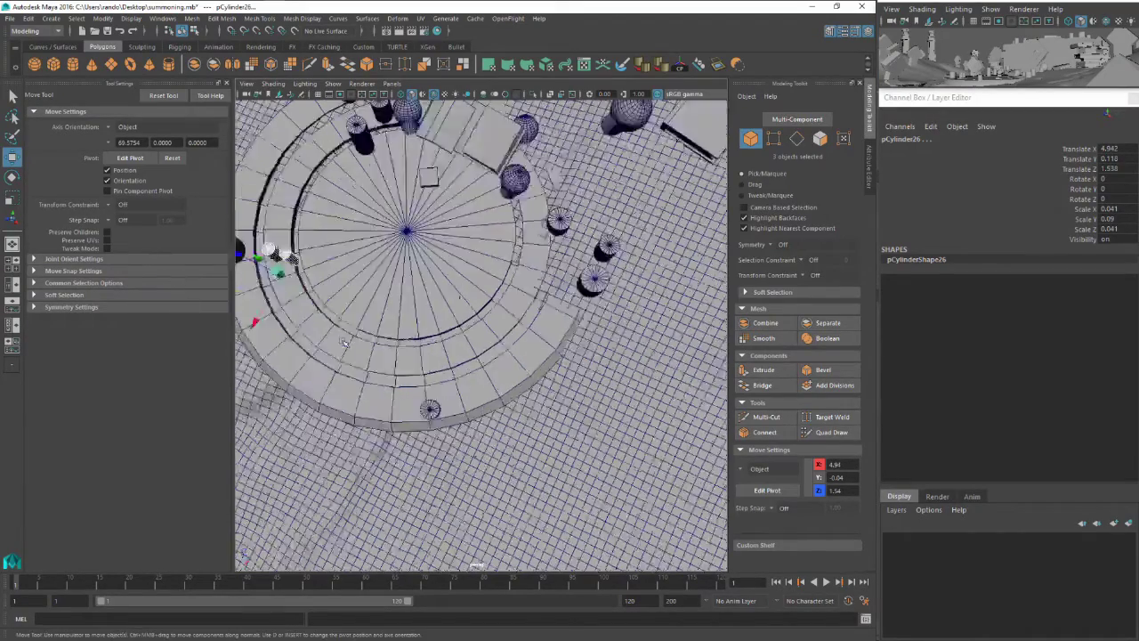
{"action": "middle_click_drag", "start_coordinate": [327, 299], "coordinate": [436, 309], "text": "alt"}
{"action": "left_click_drag", "start_coordinate": [386, 315], "coordinate": [378, 306]}
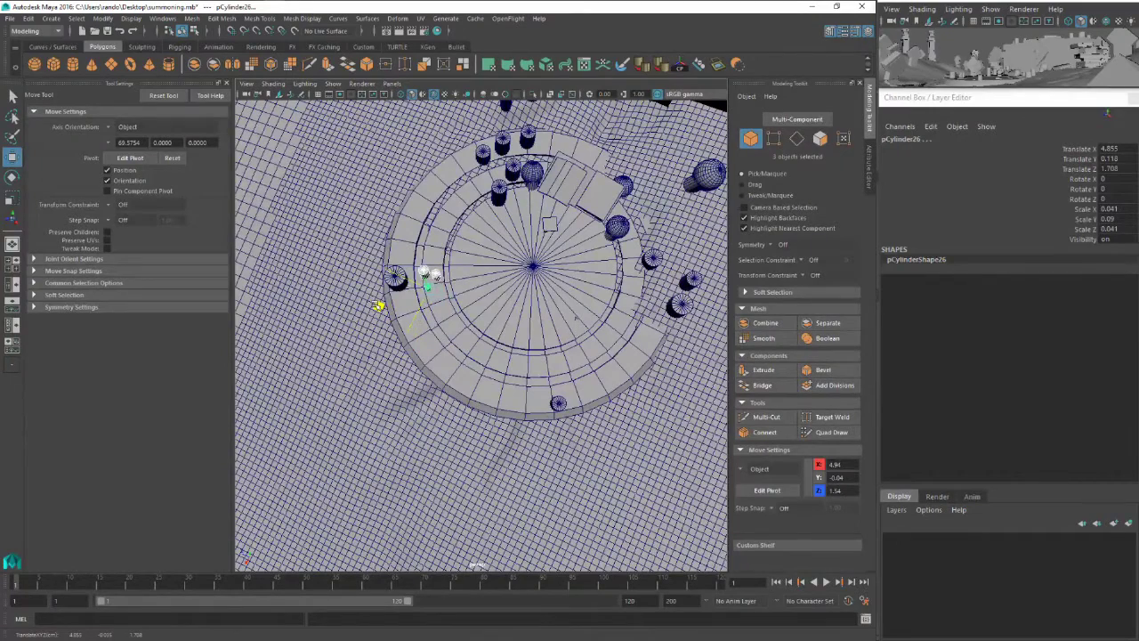
Move the larger rim cylinder to about X 5.246, Z 1.662 and the front rim cylinder to about X 5.413, Y 0.067, Z -0.421
{"action": "left_click", "coordinate": [397, 278]}
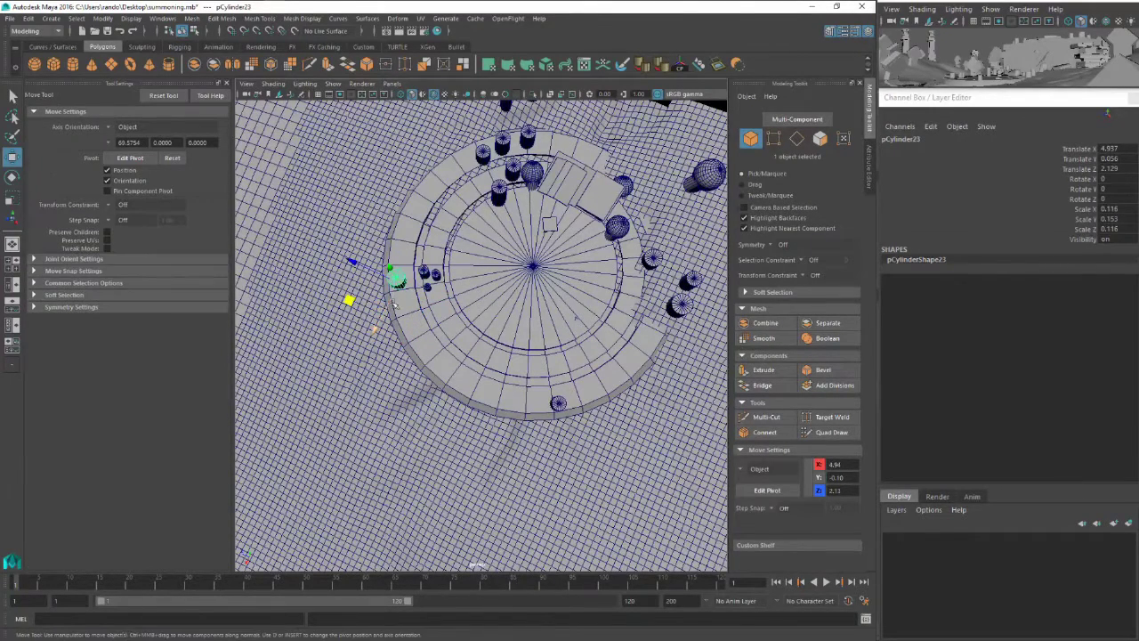
{"action": "left_click_drag", "start_coordinate": [352, 300], "coordinate": [378, 334]}
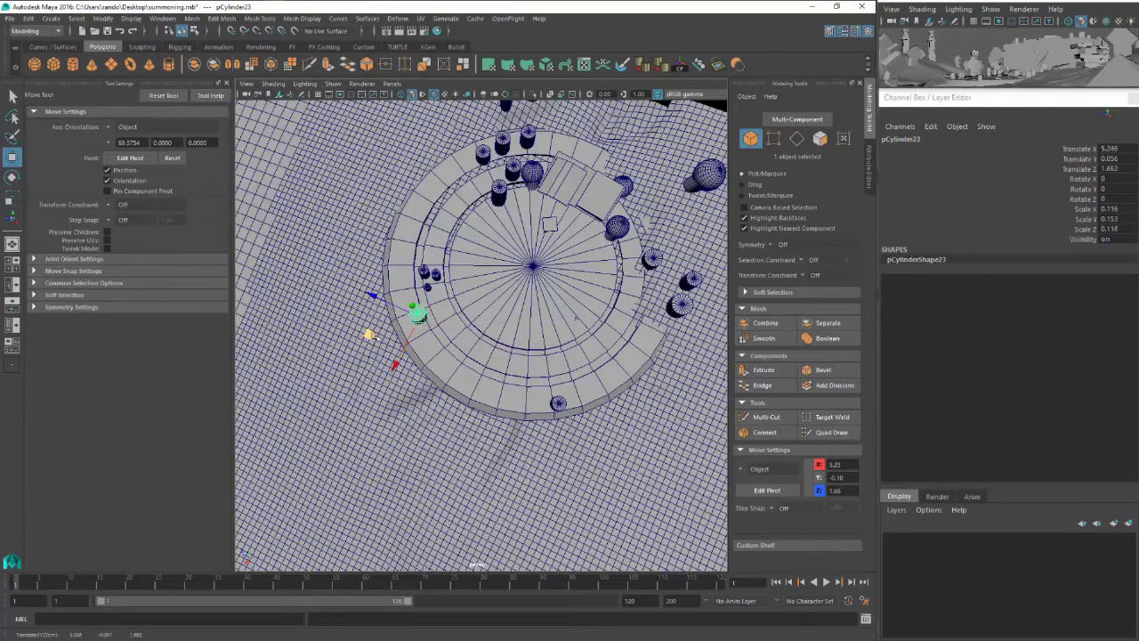
{"action": "left_click", "coordinate": [561, 402]}
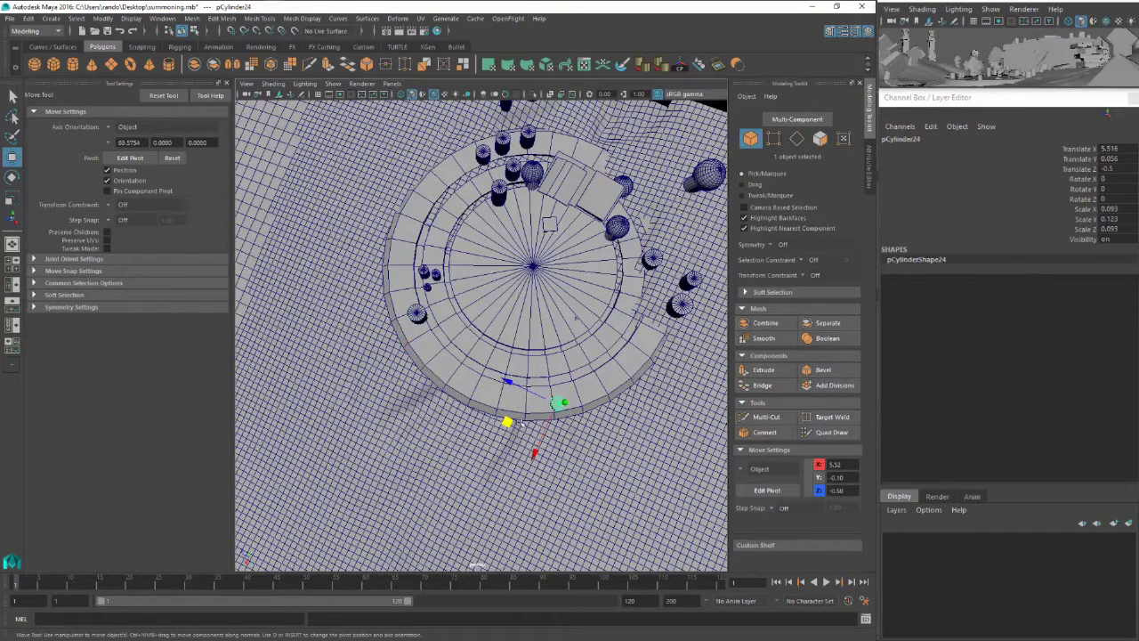
{"action": "left_click_drag", "start_coordinate": [507, 422], "coordinate": [445, 286]}
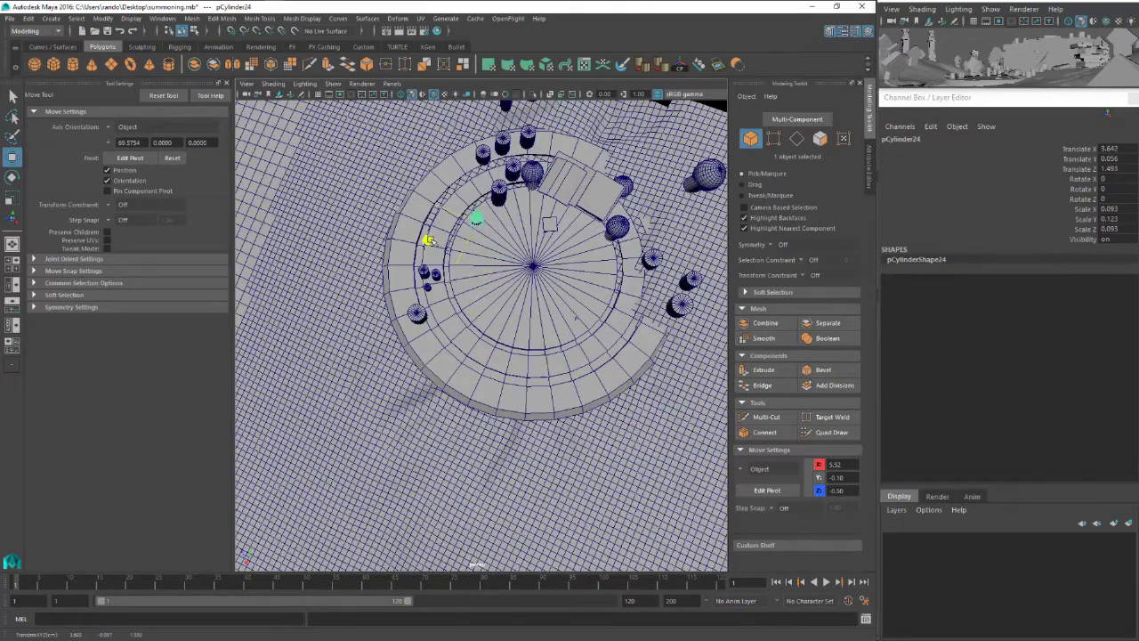
{"action": "left_click_drag", "start_coordinate": [428, 239], "coordinate": [544, 325]}
{"action": "key", "text": "f"}
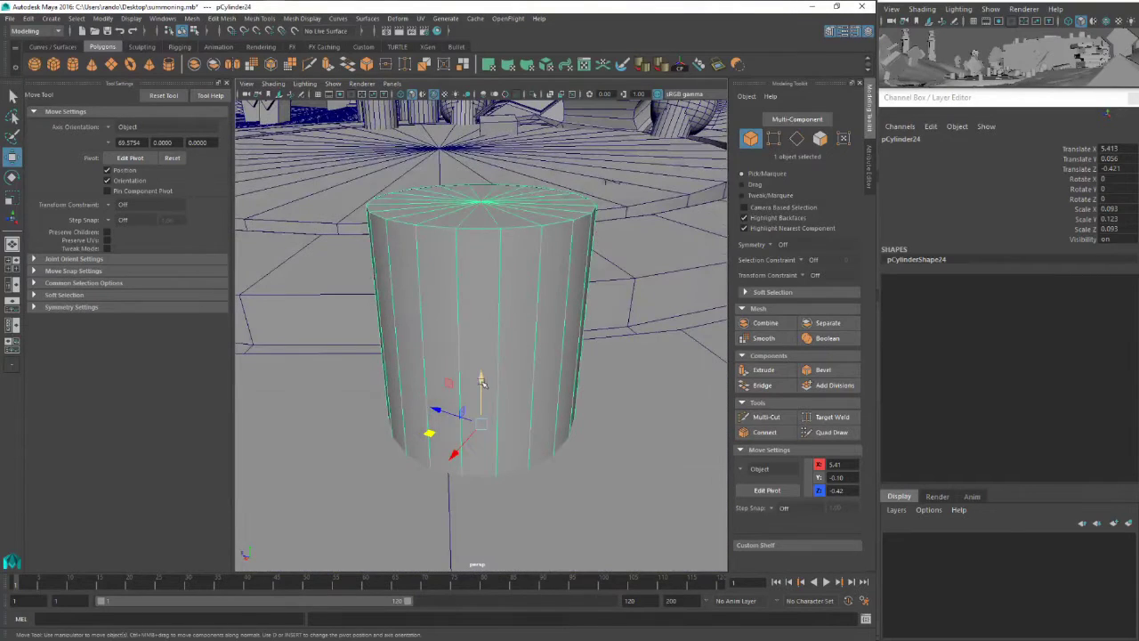
{"action": "left_click_drag", "start_coordinate": [482, 380], "coordinate": [477, 369]}
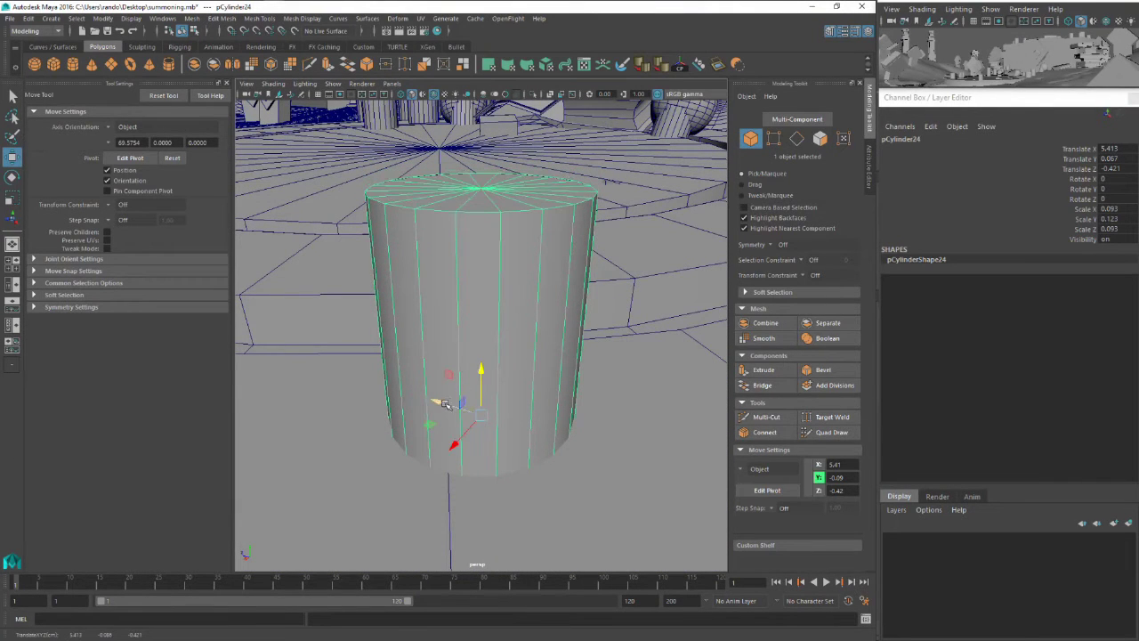
Place a small copy of the front rim cylinder beside it, scaled to about 0.038 wide and 0.05 high
{"action": "left_click_drag", "start_coordinate": [436, 422], "coordinate": [224, 470]}
{"action": "key", "text": "r"}
{"action": "left_click_drag", "start_coordinate": [452, 360], "coordinate": [473, 386], "text": "alt"}
{"action": "scroll", "coordinate": [473, 387], "scroll_direction": "down", "scroll_amount": 6}
{"action": "key", "text": "w"}
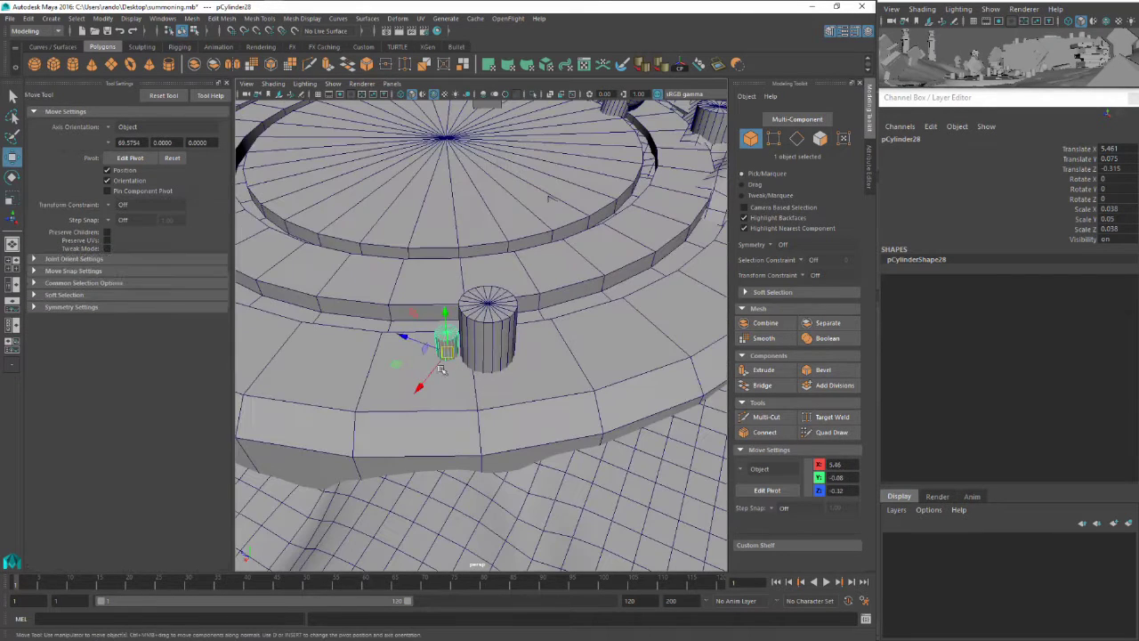
{"action": "left_click_drag", "start_coordinate": [392, 365], "coordinate": [411, 415]}
Duplicate the small cylinder to about X 5.608, Z -0.456, stretch the copy to about 0.102 high and lower it to Y 0.057
{"action": "key", "text": "ctrl+d"}
{"action": "key", "text": "r"}
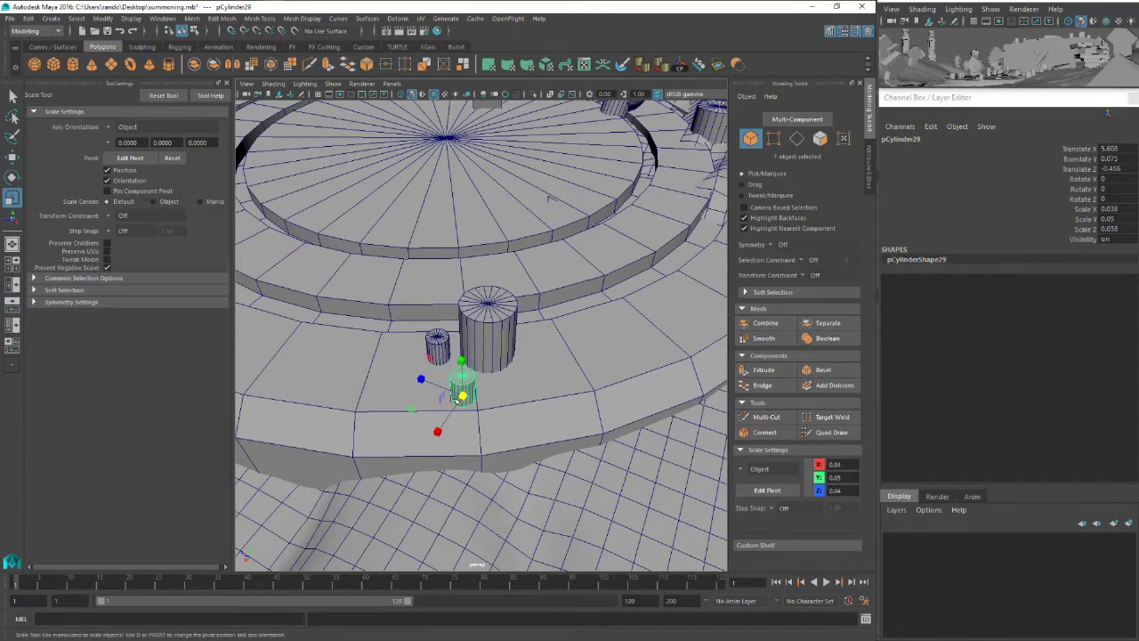
{"action": "mouse_move", "coordinate": [462, 361]}
{"action": "left_mouse_down"}
{"action": "mouse_move", "coordinate": [464, 298]}
{"action": "mouse_move", "coordinate": [471, 377]}
{"action": "left_mouse_up"}
{"action": "key", "text": "w"}
{"action": "key", "text": "r"}
{"action": "key", "text": "w"}
{"action": "left_click_drag", "start_coordinate": [462, 328], "coordinate": [463, 335]}
Examine the cylinder placement on the platform and the overall layout of altar, stones and terrain from several angles
{"action": "left_click_drag", "start_coordinate": [463, 335], "coordinate": [472, 388], "text": "alt"}
{"action": "scroll", "coordinate": [480, 343], "scroll_direction": "down", "scroll_amount": 3}
{"action": "left_click_drag", "start_coordinate": [509, 317], "coordinate": [486, 322], "text": "alt"}
{"action": "middle_click_drag", "start_coordinate": [486, 322], "coordinate": [594, 341], "text": "alt"}
{"action": "left_click_drag", "start_coordinate": [595, 342], "coordinate": [605, 353], "text": "alt"}
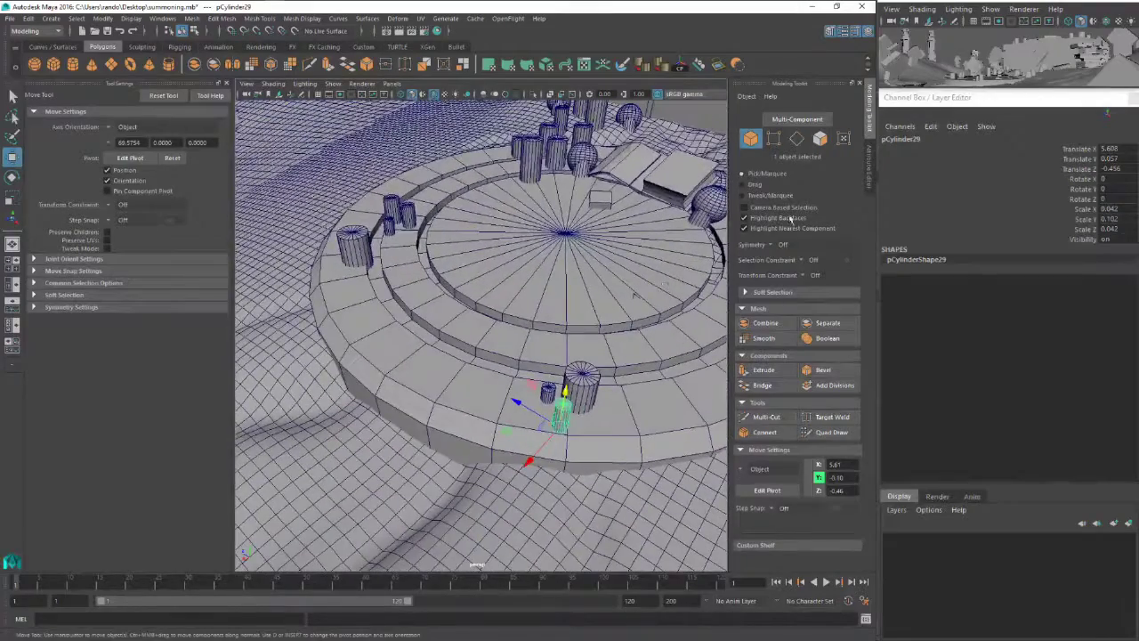
{"action": "left_click_drag", "start_coordinate": [557, 236], "coordinate": [595, 223], "text": "alt"}
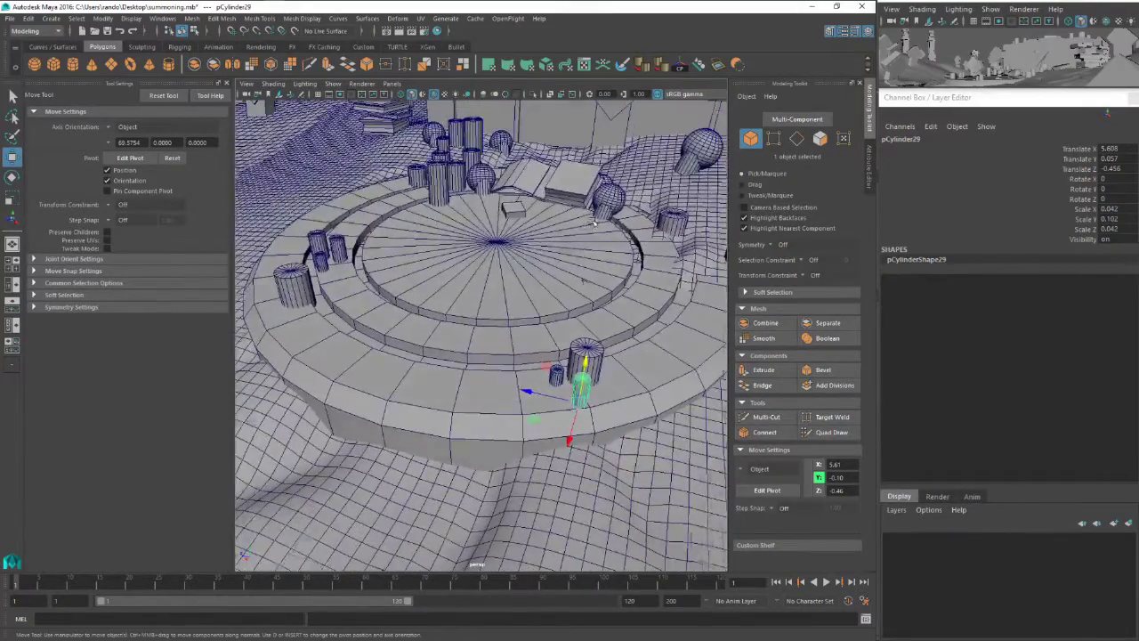
{"action": "scroll", "coordinate": [594, 224], "scroll_direction": "down", "scroll_amount": 10}
{"action": "left_click_drag", "start_coordinate": [643, 358], "coordinate": [547, 180], "text": "alt"}
{"action": "scroll", "coordinate": [546, 180], "scroll_direction": "down", "scroll_amount": 3}
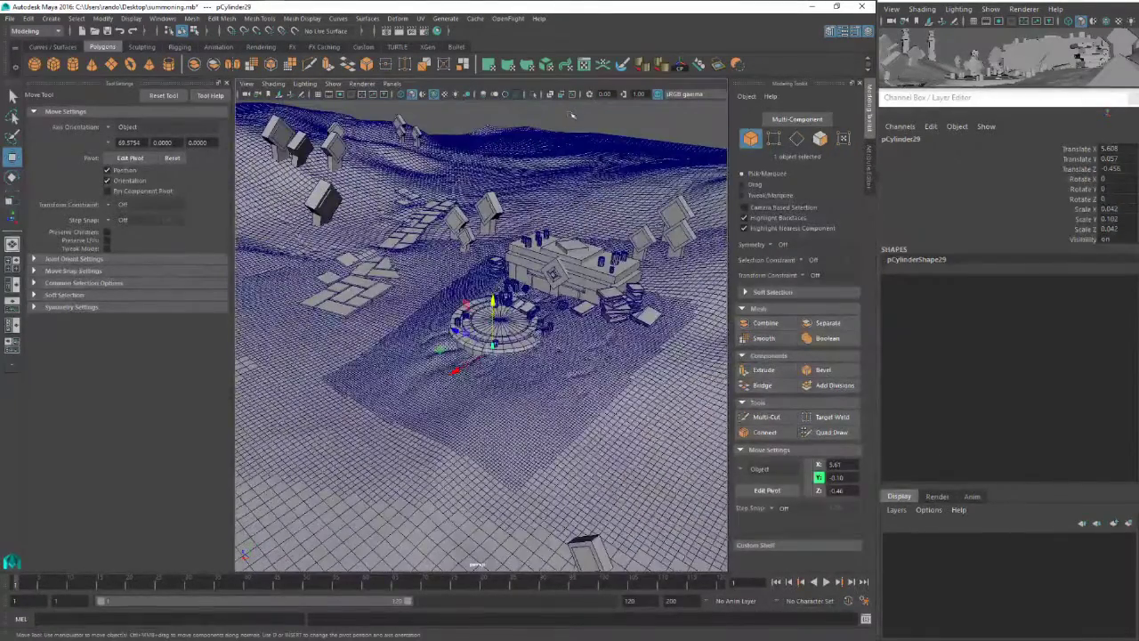
{"action": "left_click", "coordinate": [572, 113]}
{"action": "left_click", "coordinate": [563, 202]}
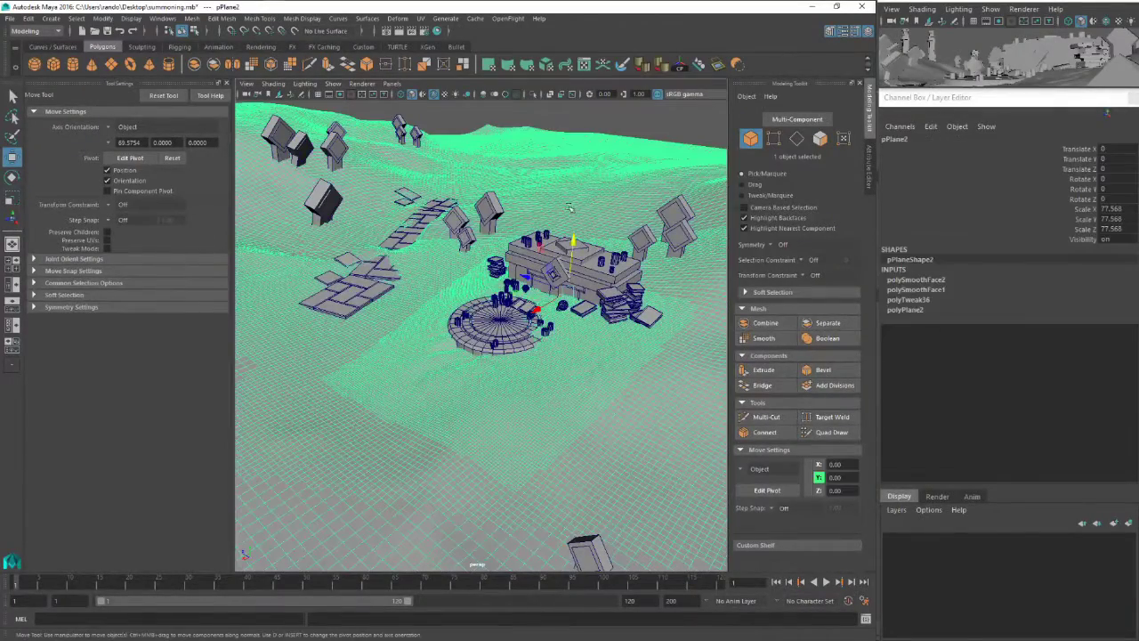
{"action": "left_click", "coordinate": [584, 119]}
{"action": "left_click_drag", "start_coordinate": [587, 118], "coordinate": [564, 121], "text": "alt"}
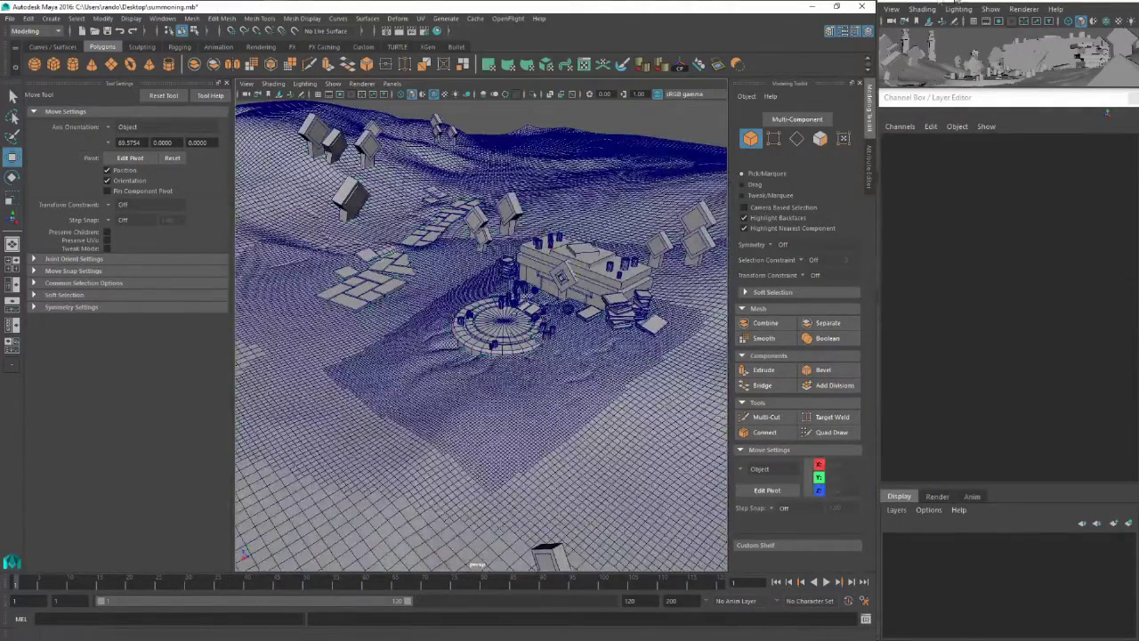
{"action": "left_click", "coordinate": [518, 162]}
{"action": "left_click_drag", "start_coordinate": [518, 162], "coordinate": [542, 148], "text": "alt"}
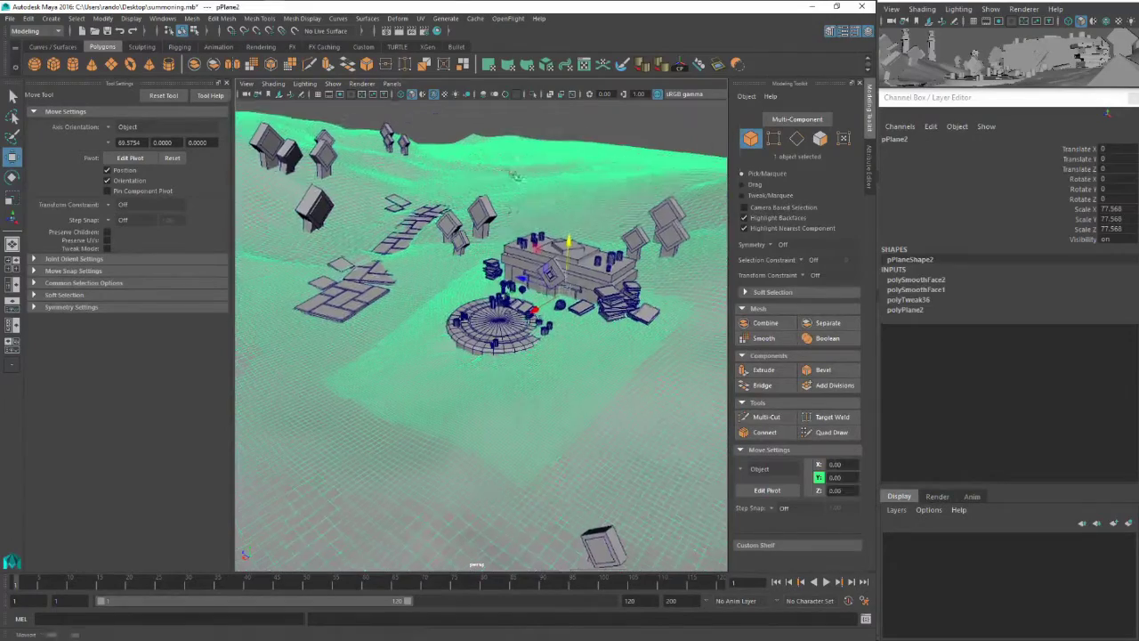
{"action": "left_click", "coordinate": [466, 105]}
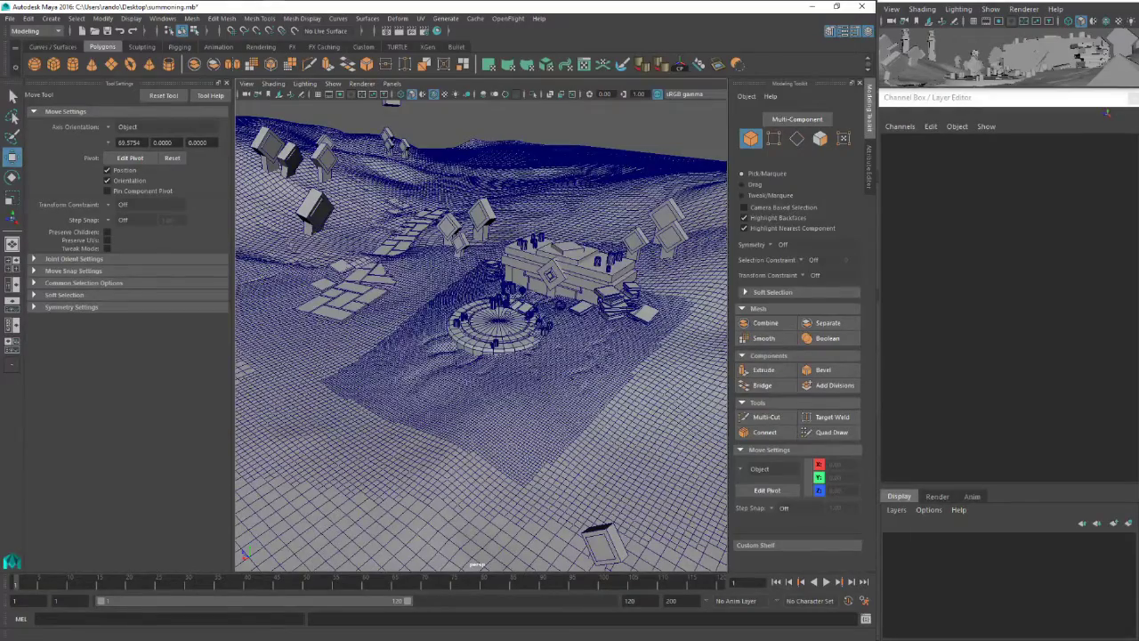
Save the scene and bring the second perspective window over the main workspace
{"action": "left_click_drag", "start_coordinate": [1138, 135], "coordinate": [187, 188]}
{"action": "key", "text": "ctrl+s"}
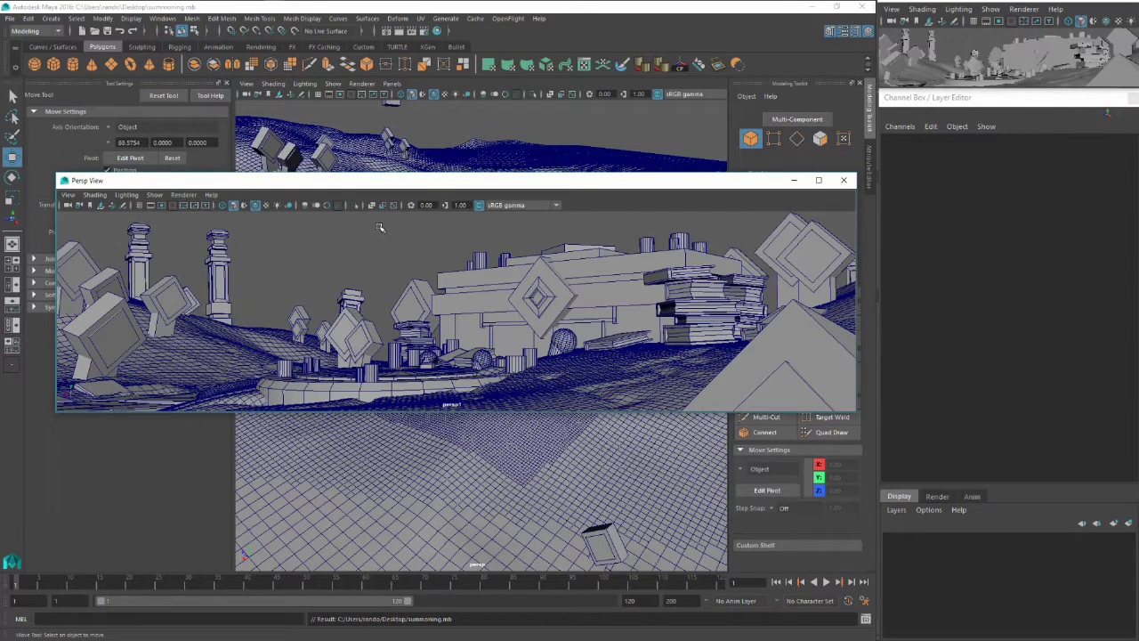
{"action": "left_click_drag", "start_coordinate": [315, 184], "coordinate": [303, 193]}
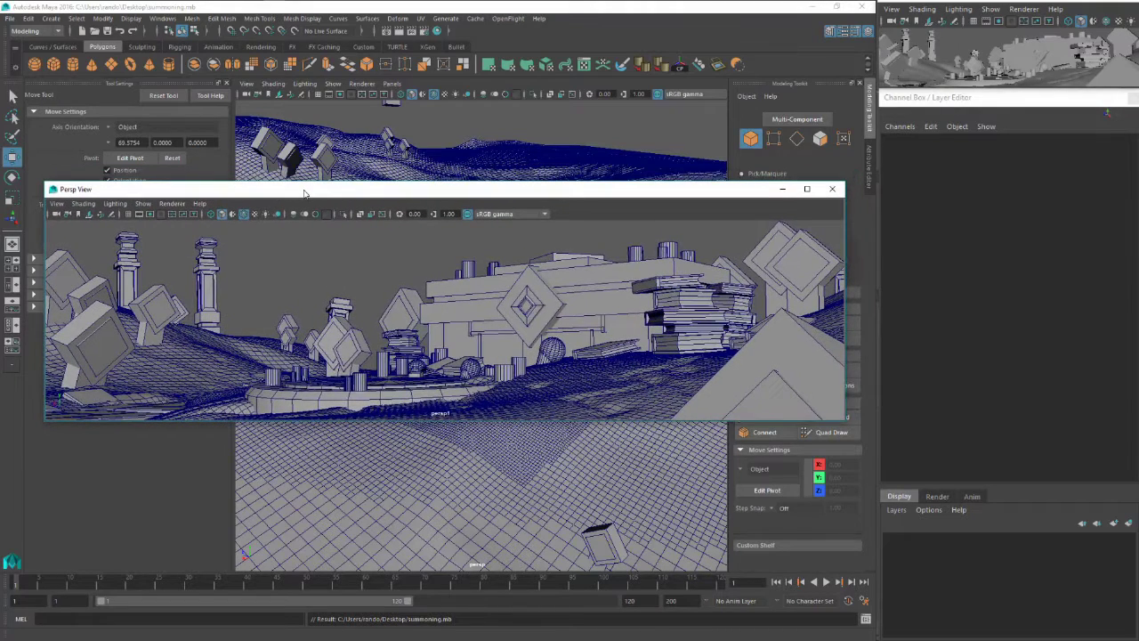